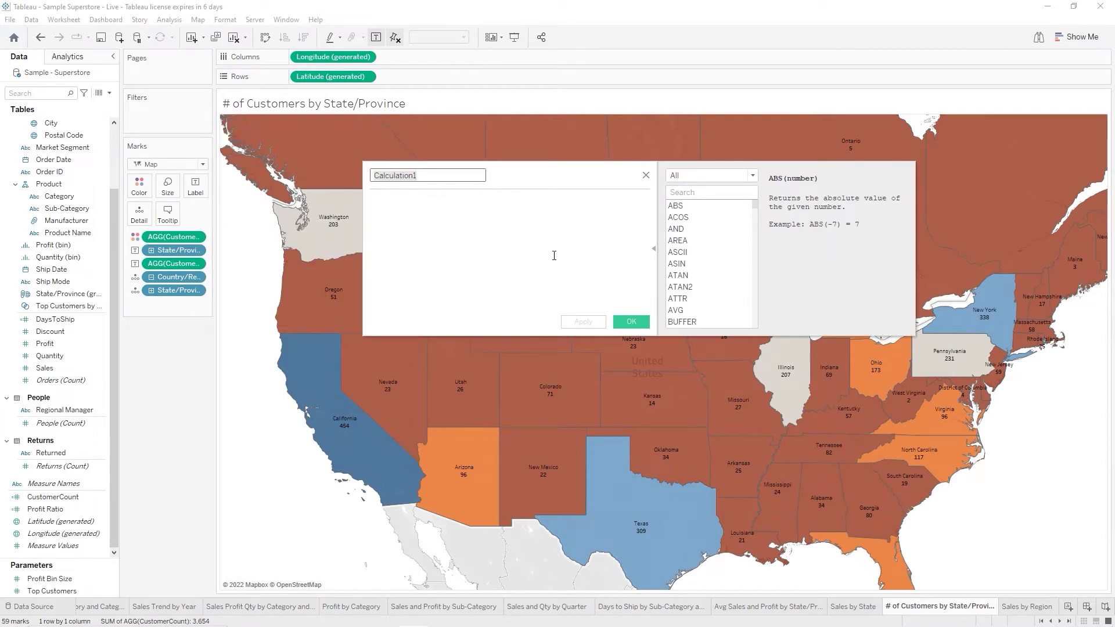
Name the new calculated field MaxSales and show the function reference beside the formula area
text(MaxSales)
click(654, 253)
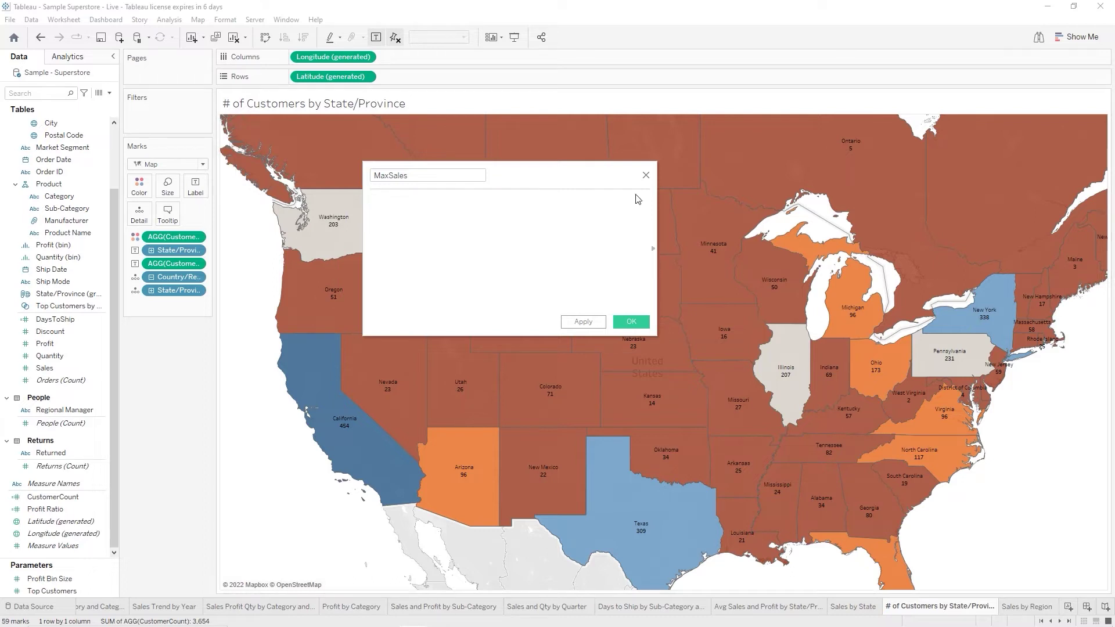
click(654, 249)
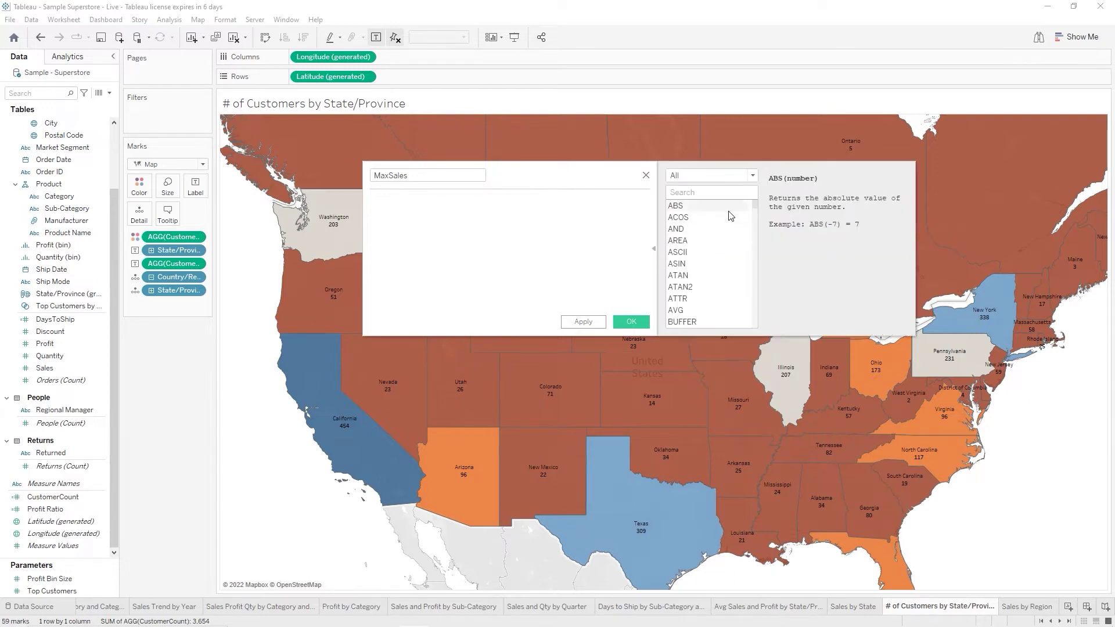
Look through the calculation editor's list of available functions
scroll(720, 216, down, 9)
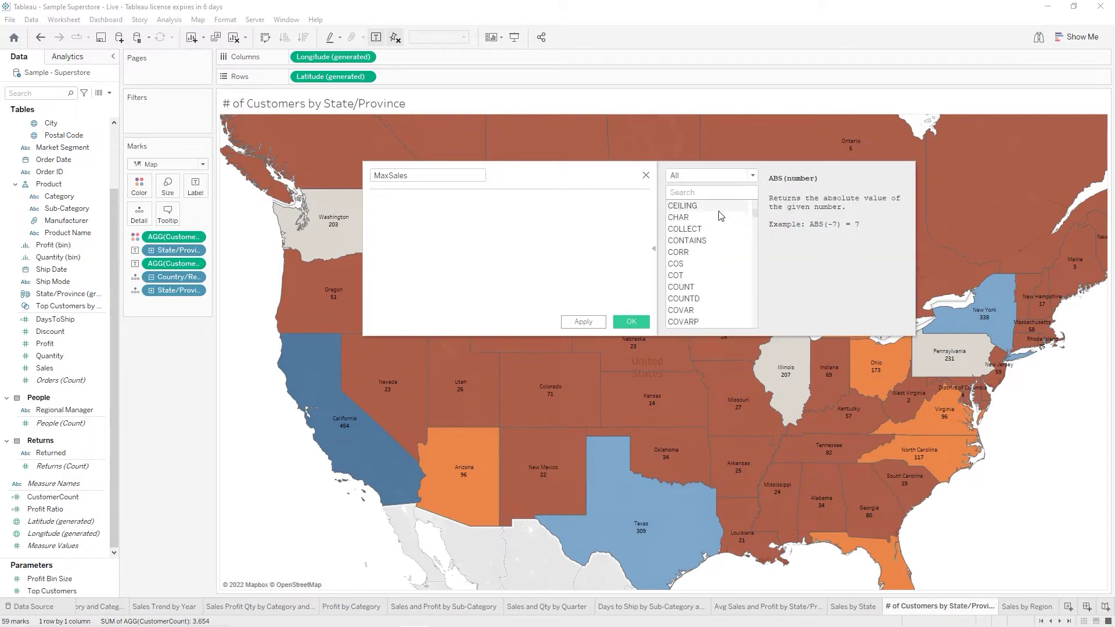
scroll(720, 217, down, 13)
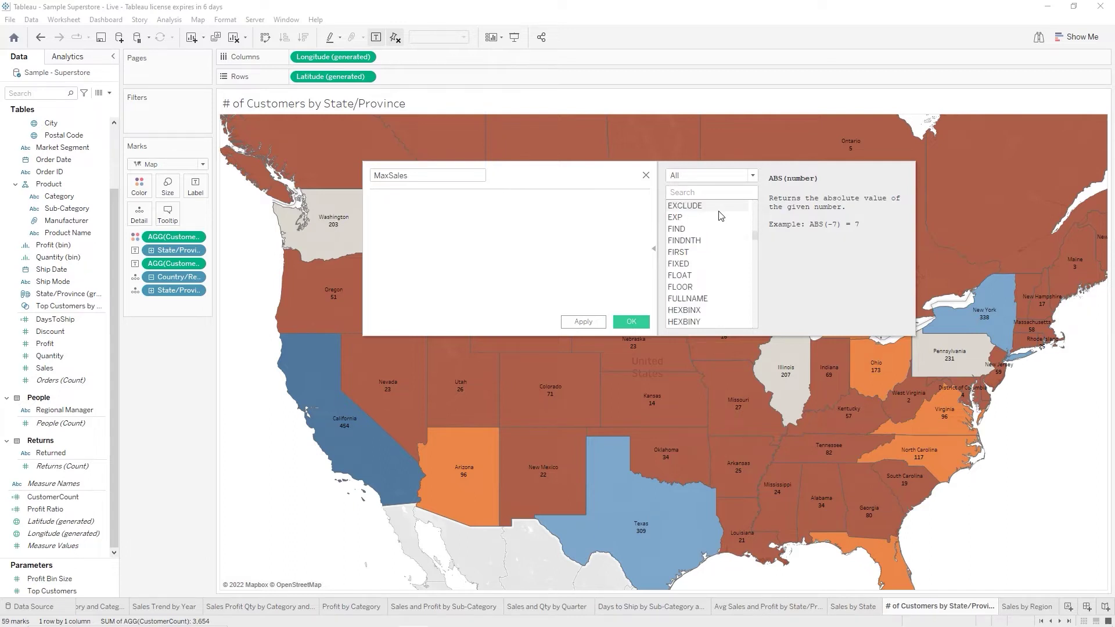
scroll(720, 216, down, 15)
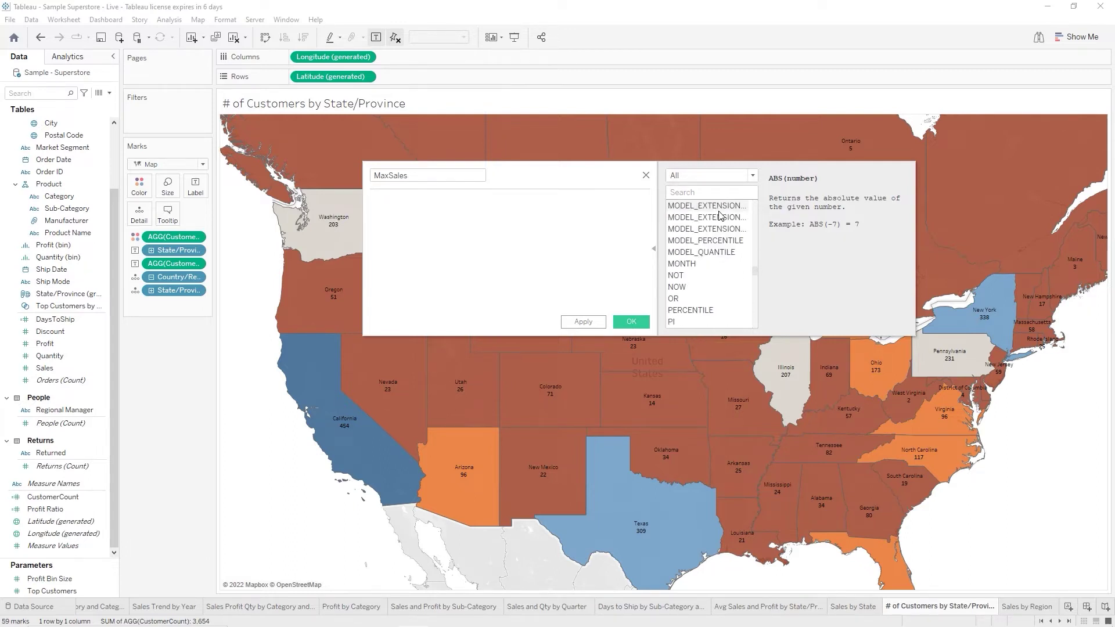
scroll(720, 216, up, 20)
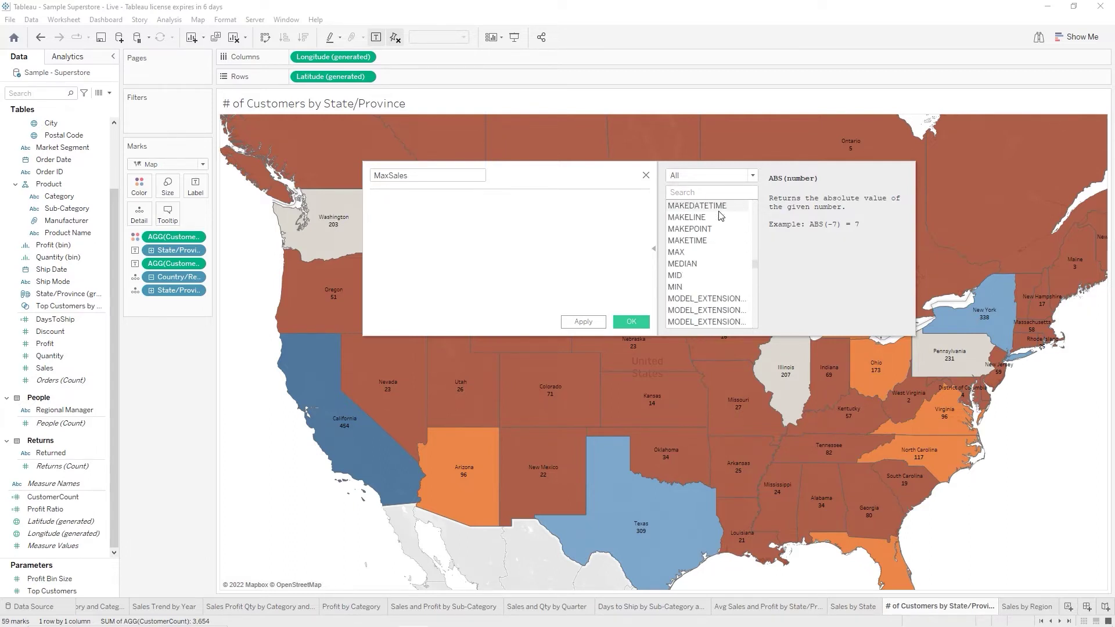
scroll(720, 216, up, 10)
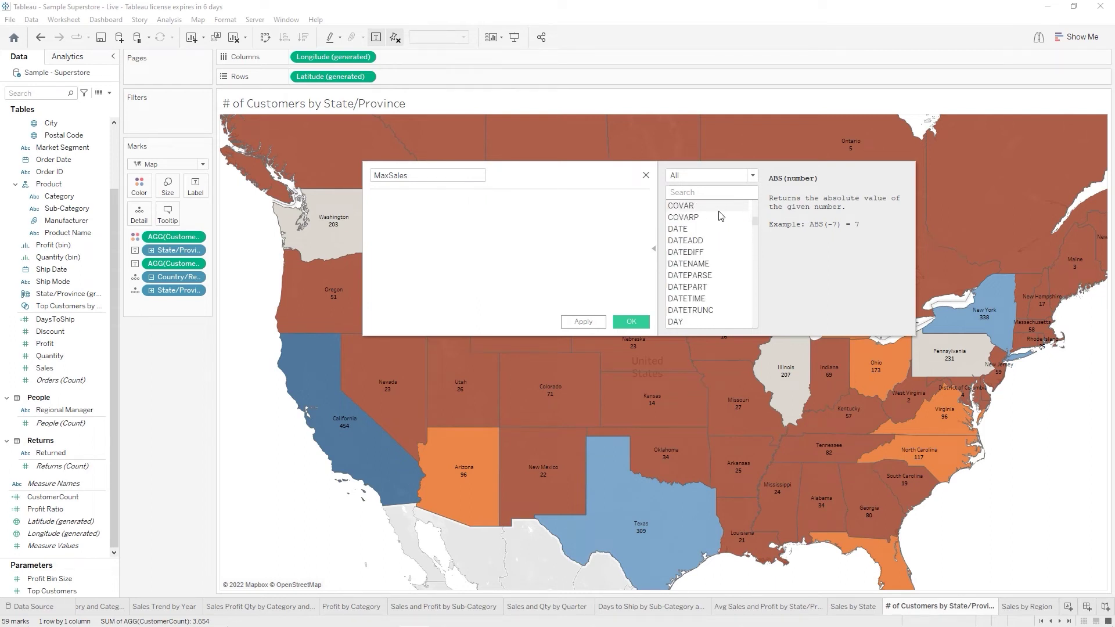
scroll(721, 216, up, 5)
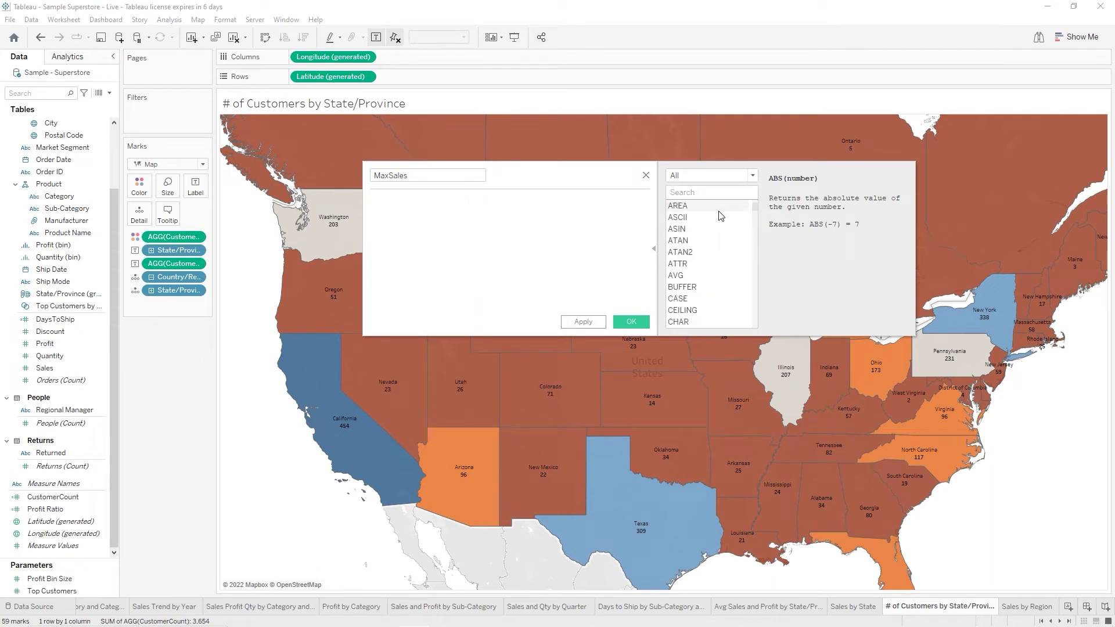
scroll(721, 216, down, 3)
scroll(720, 216, down, 2)
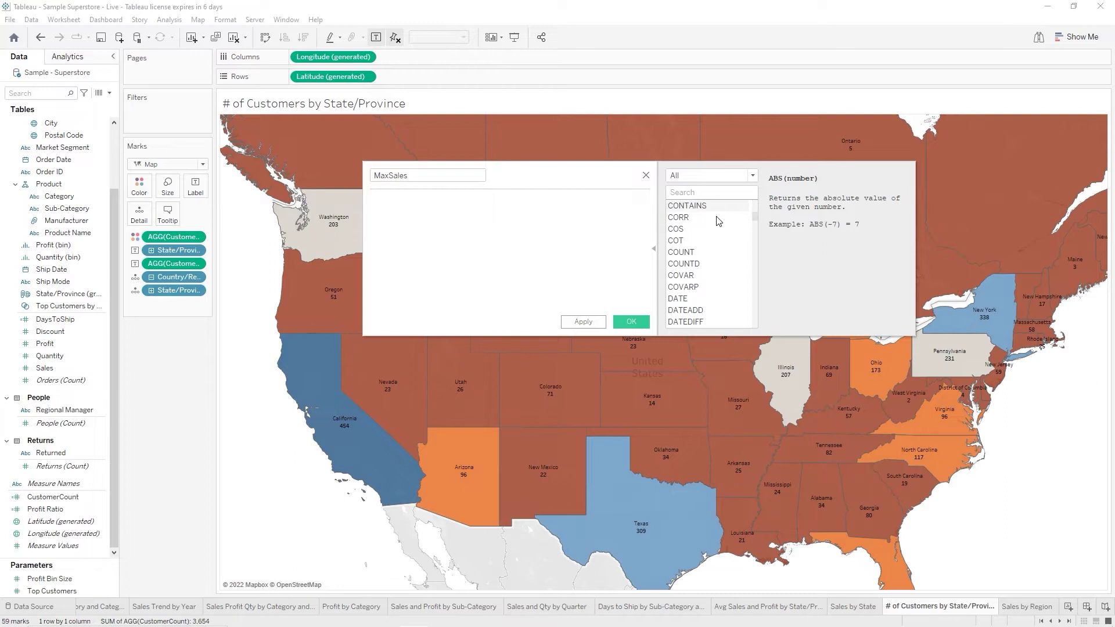
scroll(696, 270, down, 3)
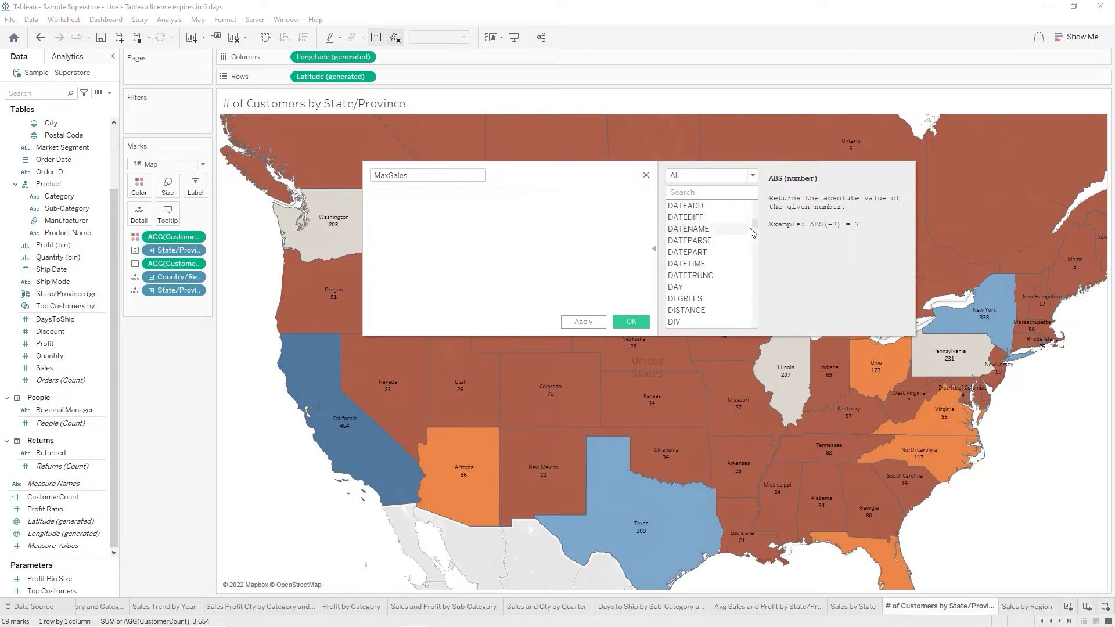
Define the MaxSales calculation as MAX([Sales]) using the listed MAX function and save the field
scroll(722, 270, down, 11)
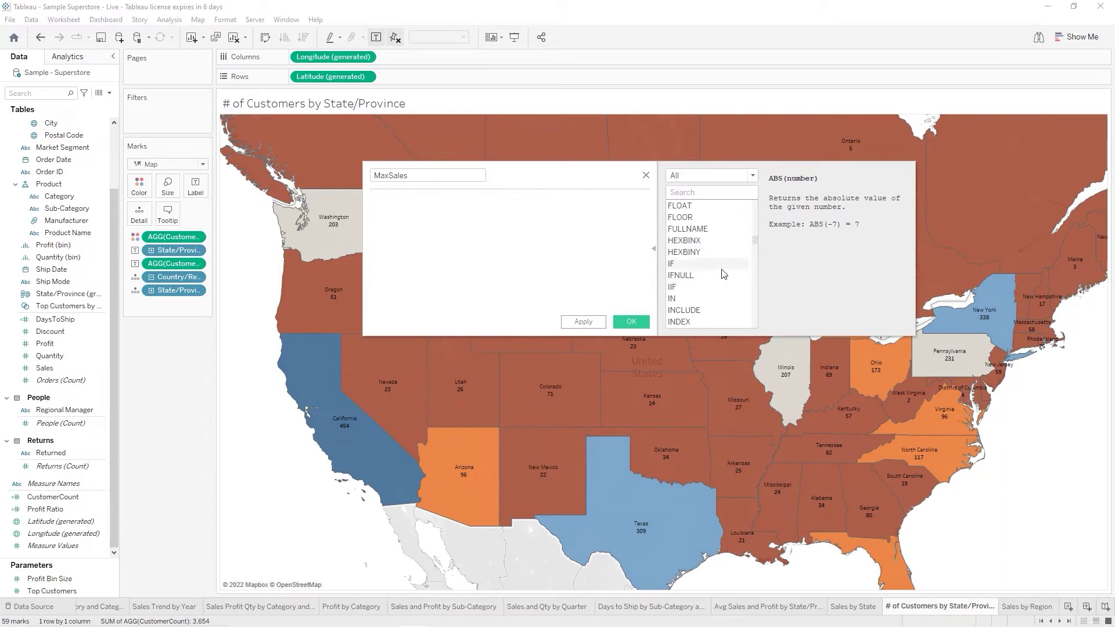
scroll(724, 273, down, 2)
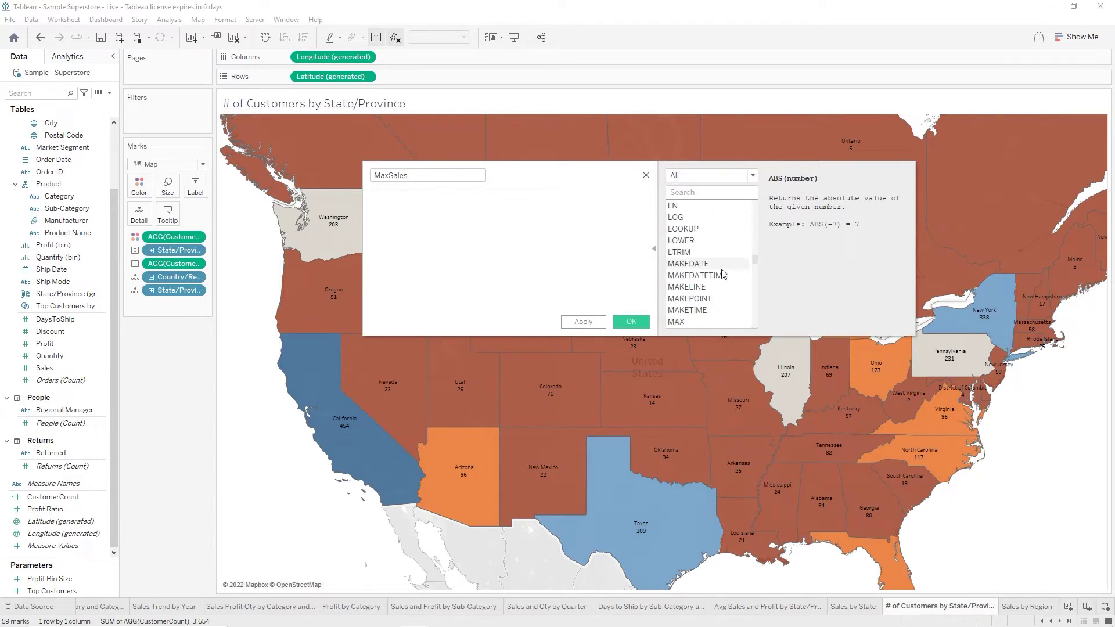
double_click(677, 322)
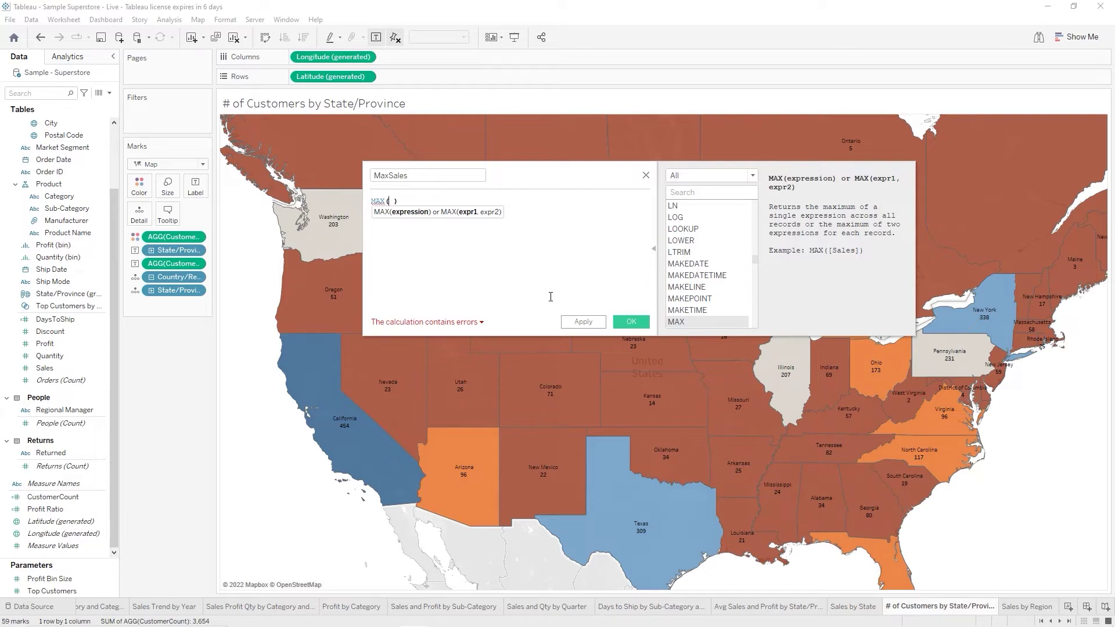
text(sal)
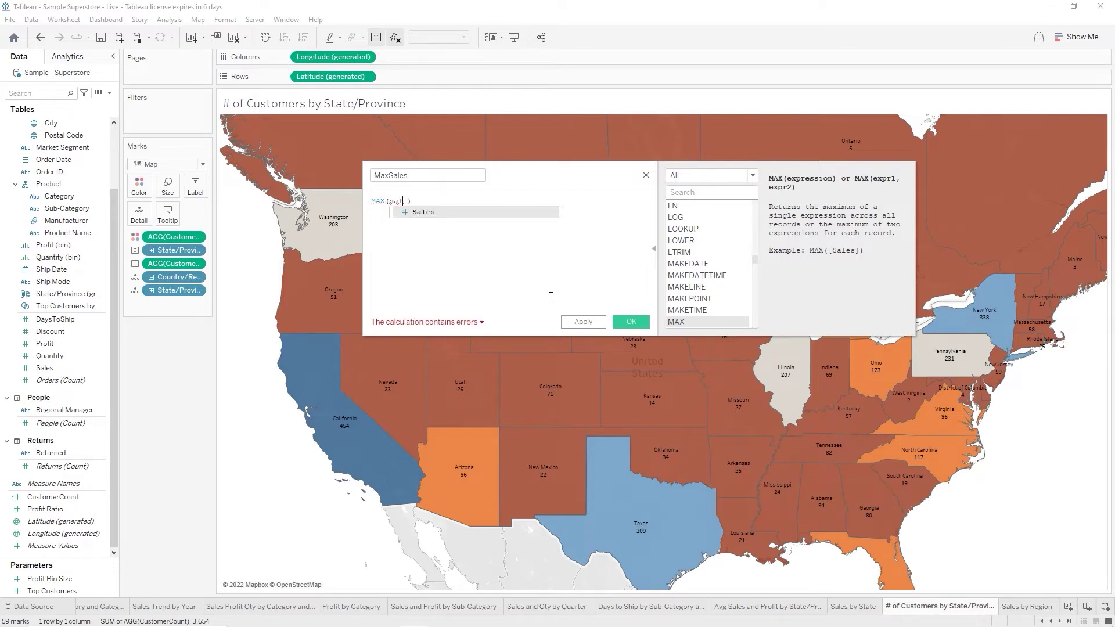
key(Return)
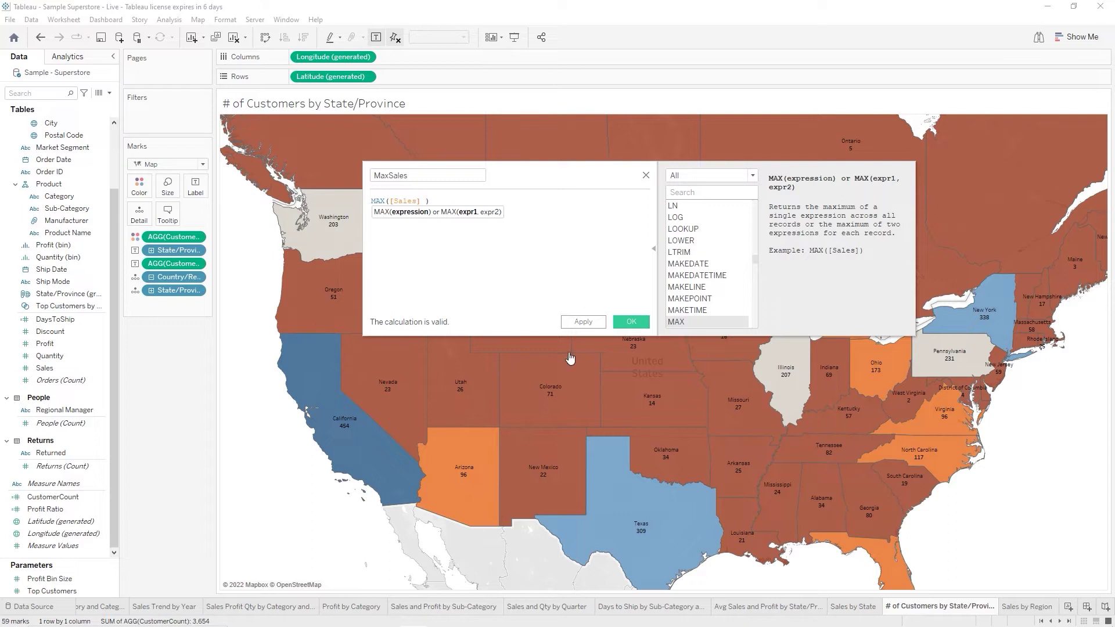
click(630, 323)
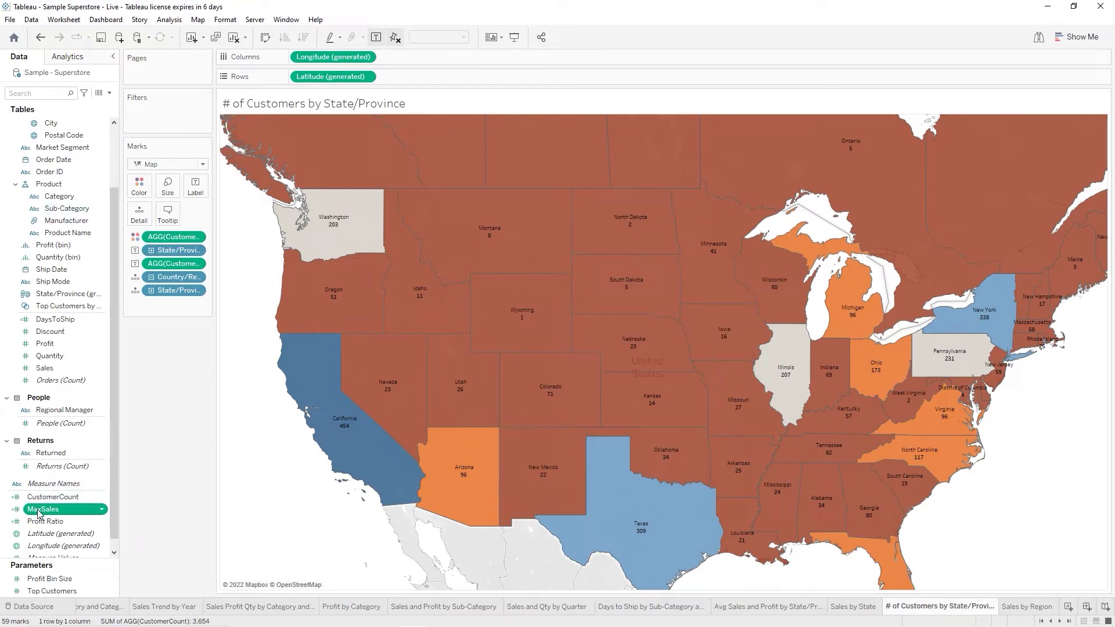
Add the MaxSales field to the state labels on the customer map
drag(38, 513, 192, 189)
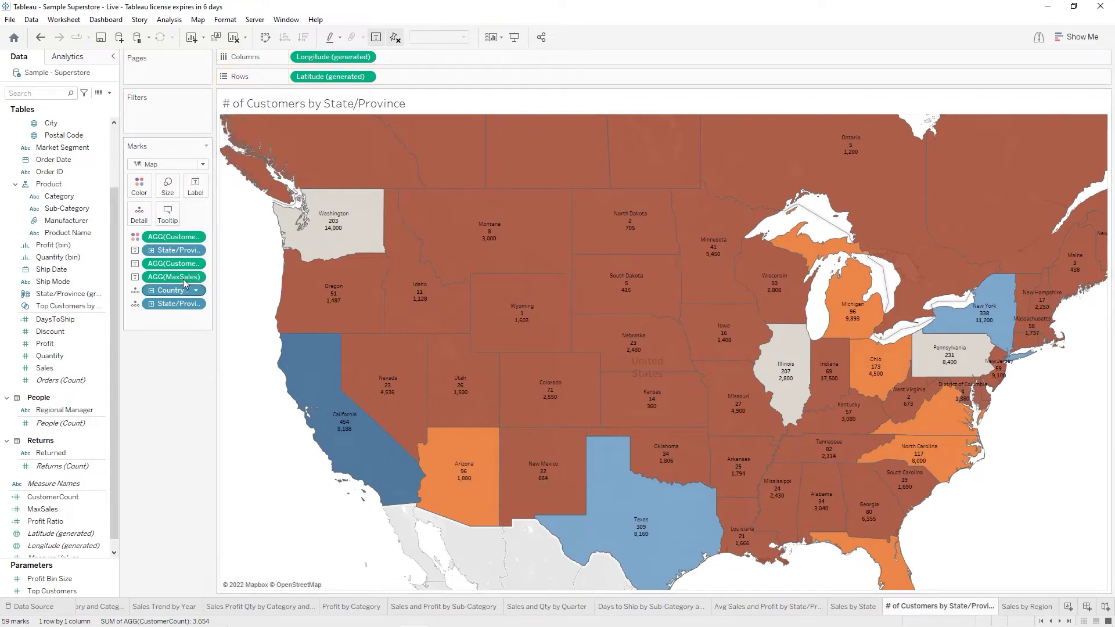
mouse_move(331, 286)
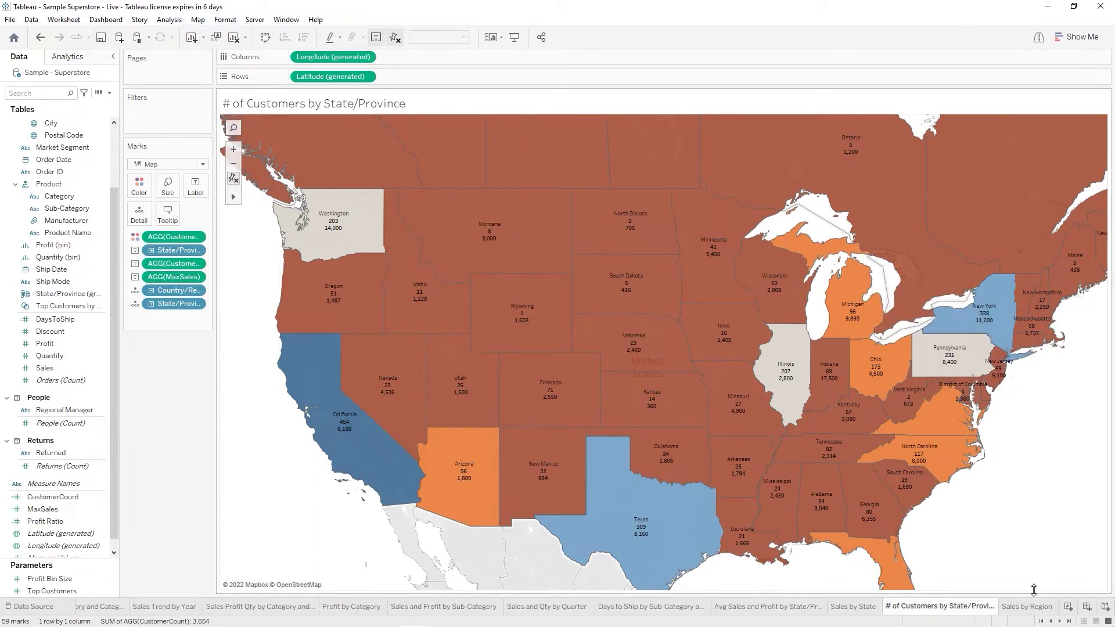
Build a new worksheet showing Sales as text, with Order Date years as columns and State/Province as rows
click(1027, 607)
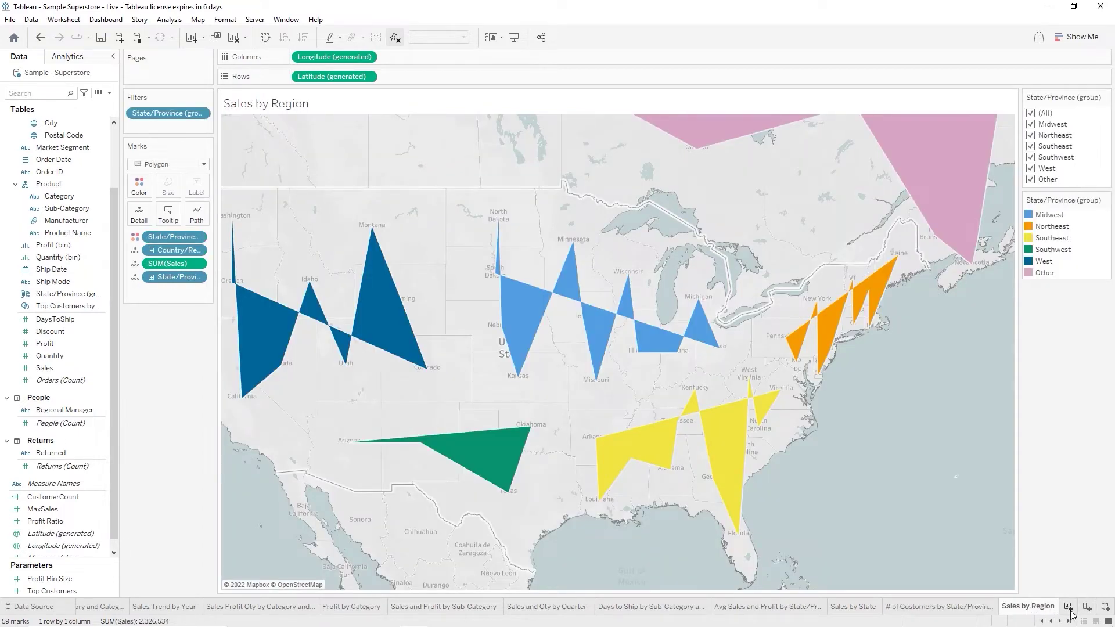
click(1072, 609)
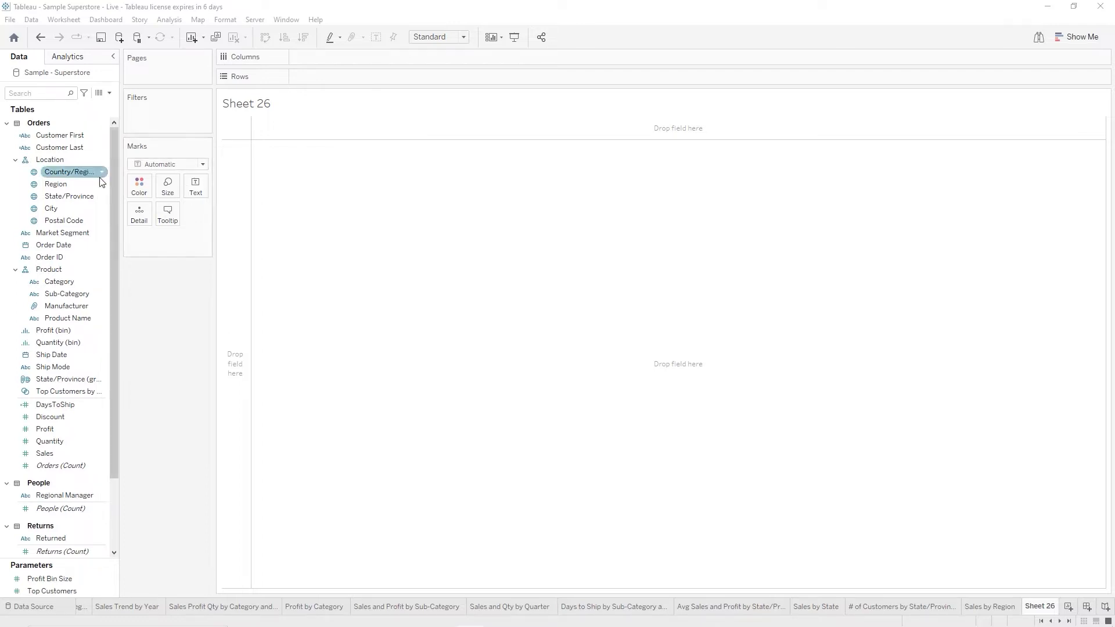
click(82, 248)
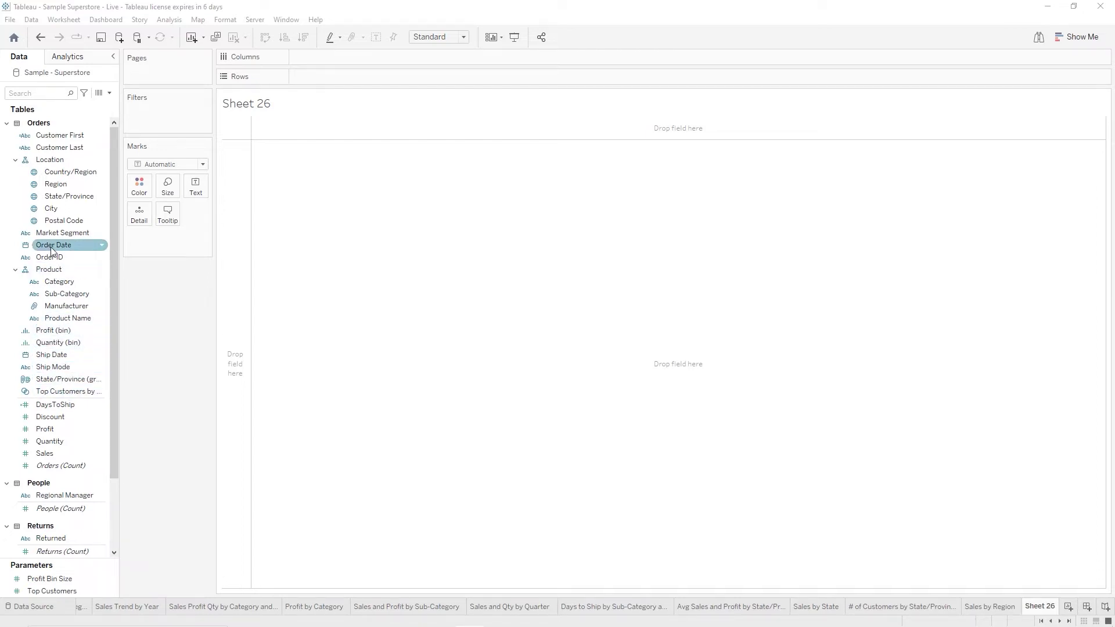
drag(51, 251, 346, 58)
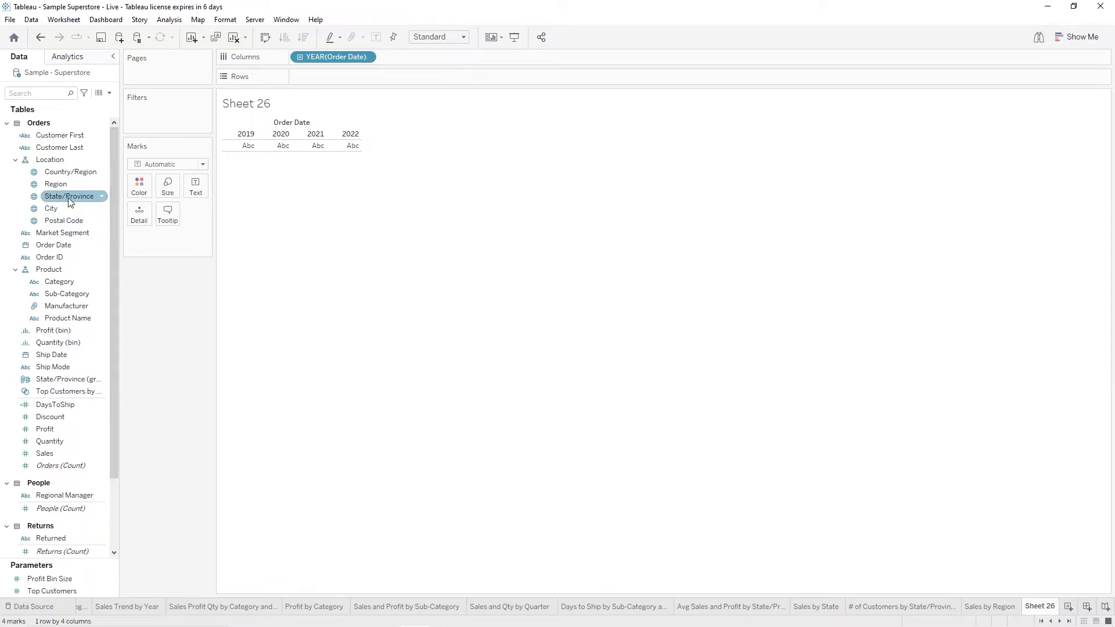
mouse_move(68, 201)
mouse_down()
mouse_move(276, 138)
mouse_move(338, 78)
mouse_up()
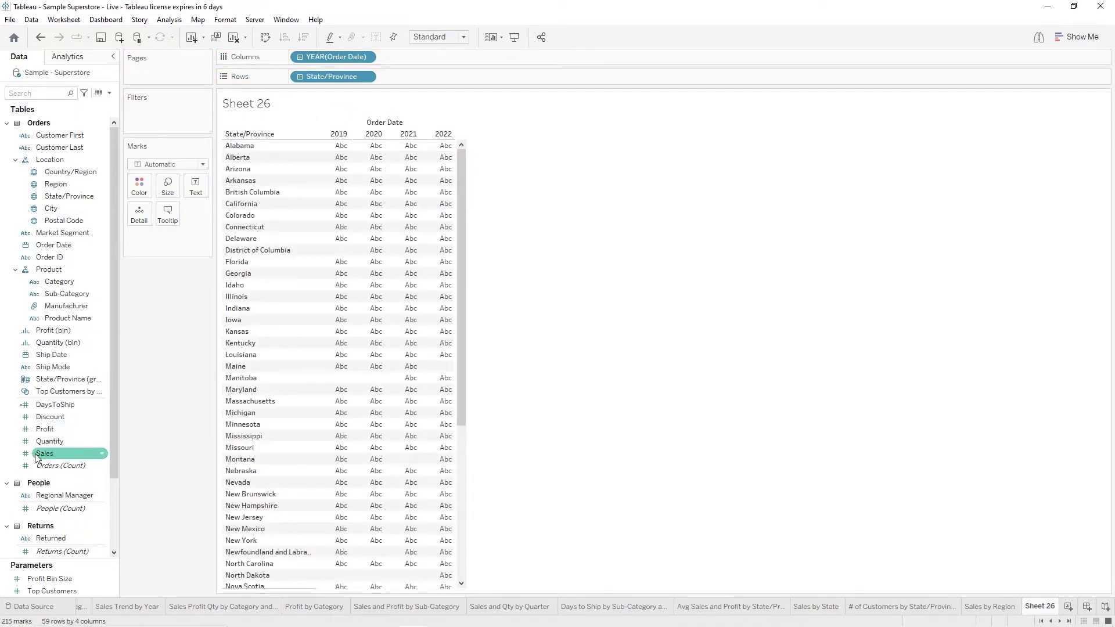
drag(44, 453, 195, 195)
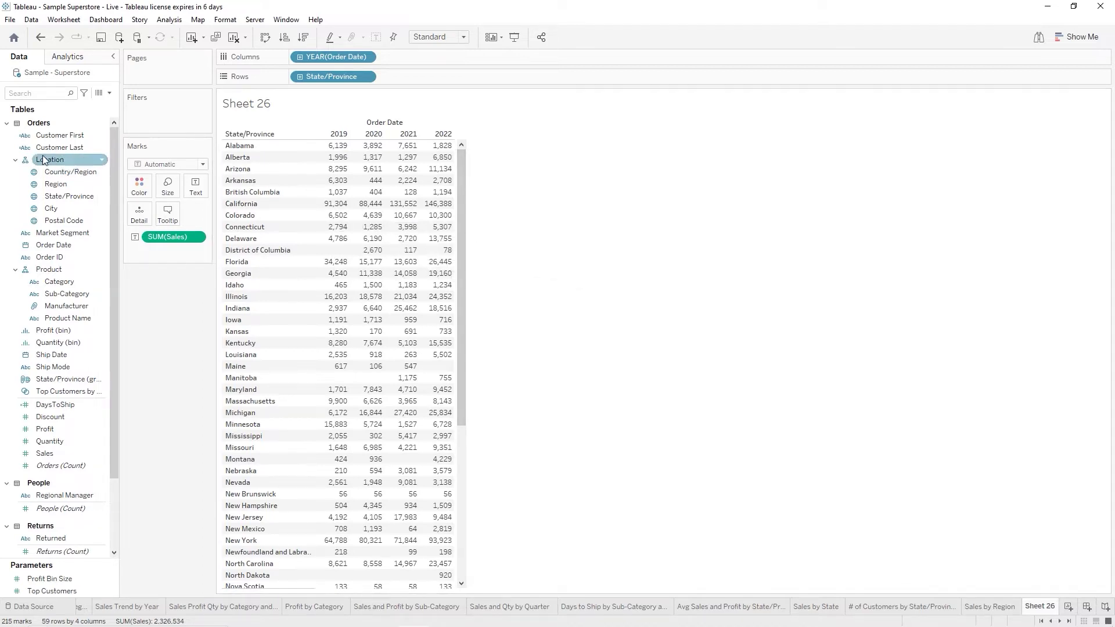
Filter the table by Country/Region to include only United States
click(59, 147)
click(53, 197)
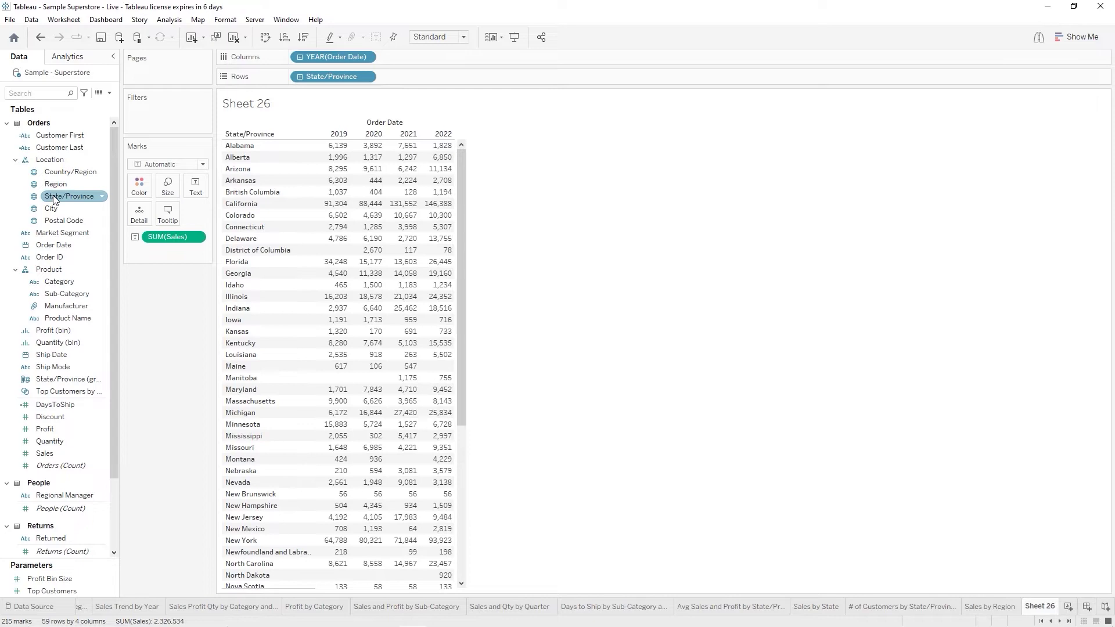
drag(68, 199, 90, 168)
drag(158, 123, 151, 109)
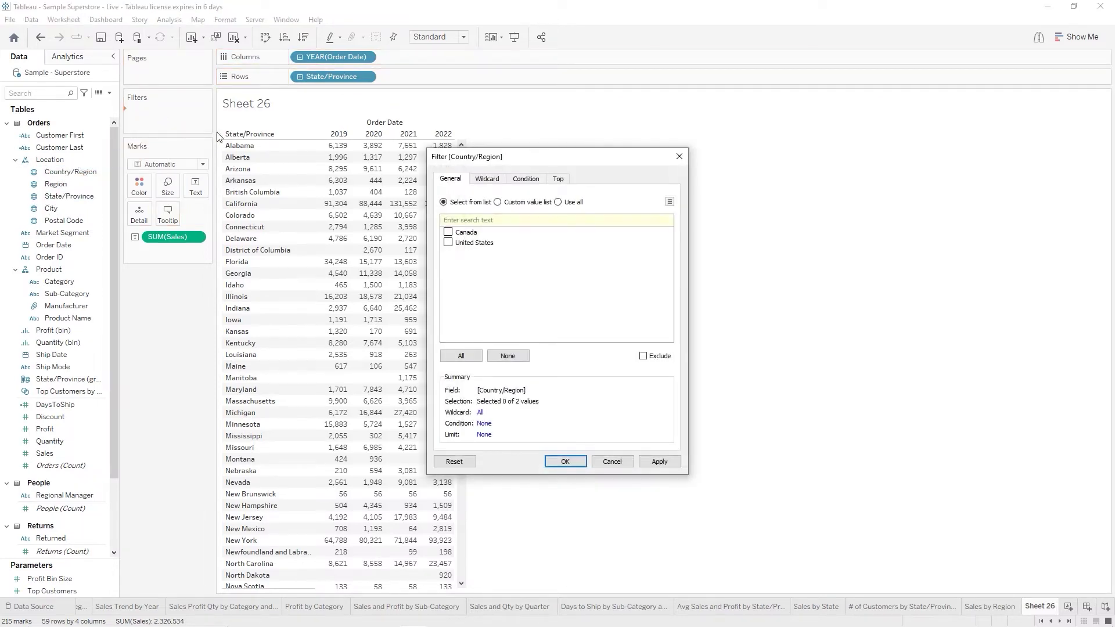
click(449, 243)
click(565, 463)
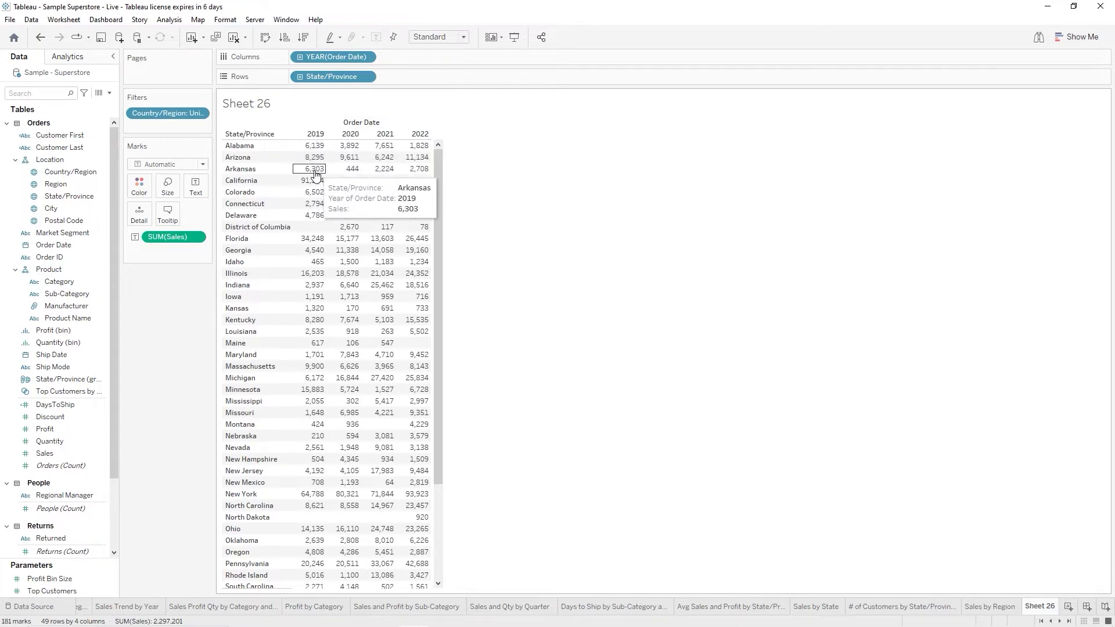
Display the table's Sales values as a percentage of each column
click(173, 23)
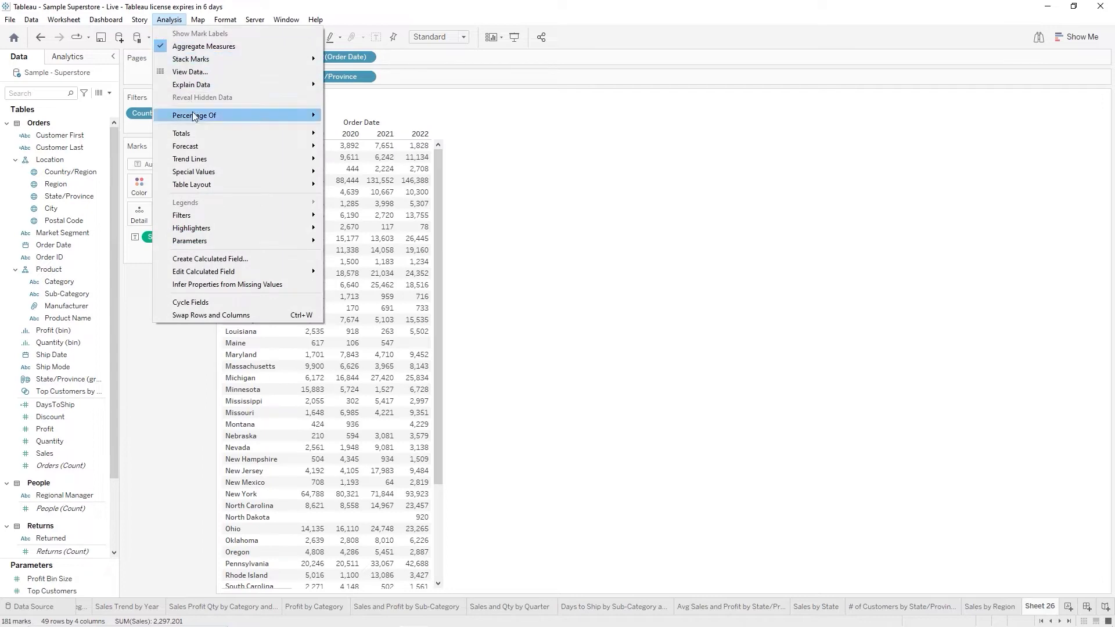
mouse_move(193, 115)
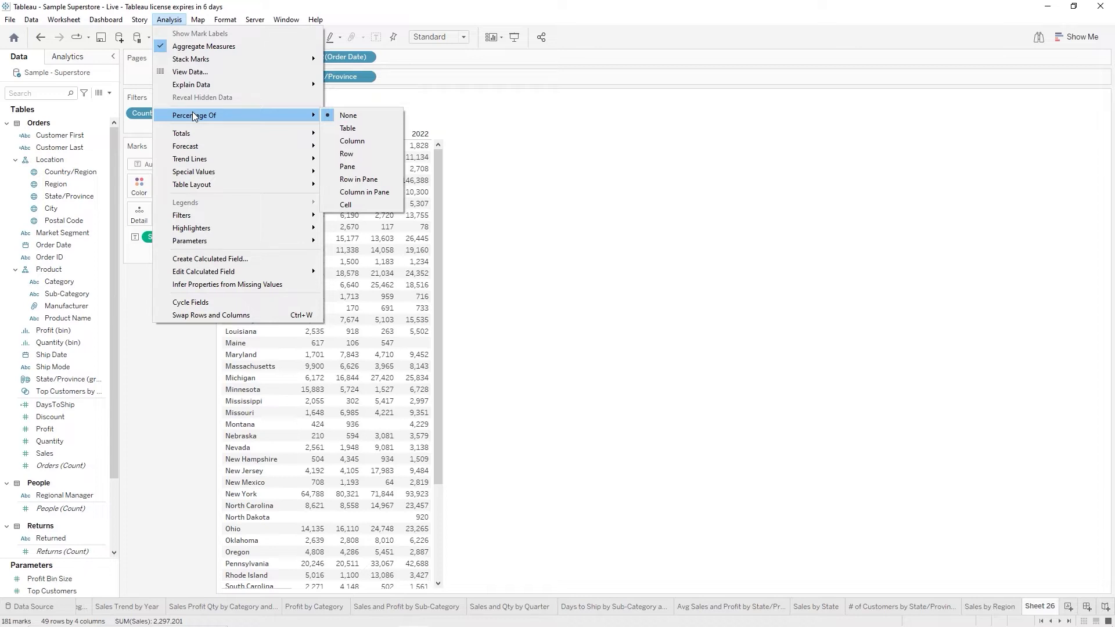
click(360, 143)
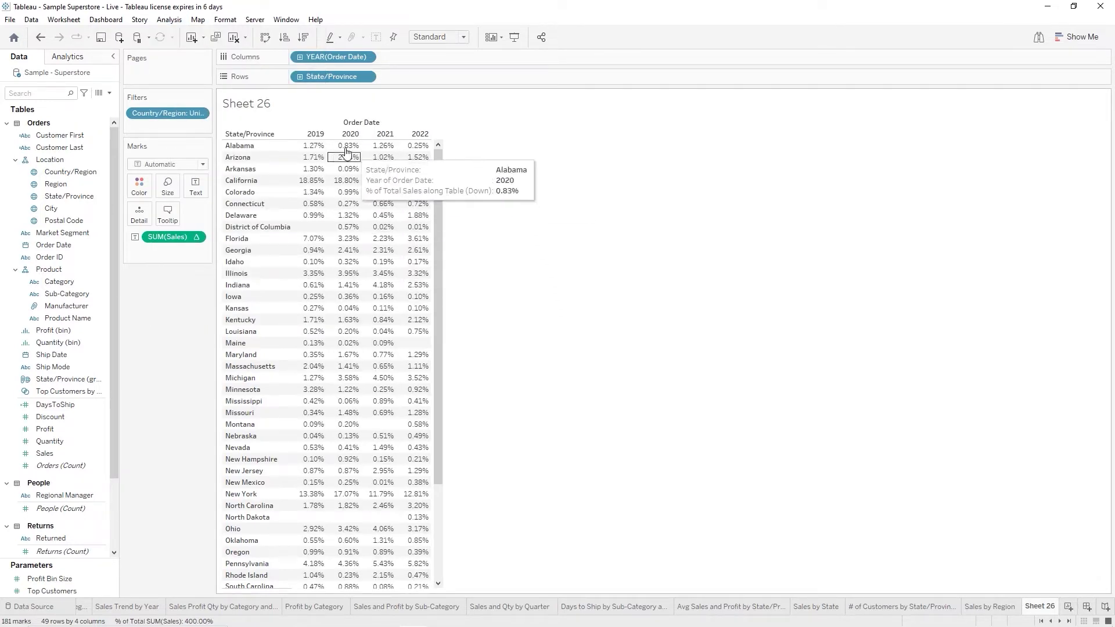
click(311, 152)
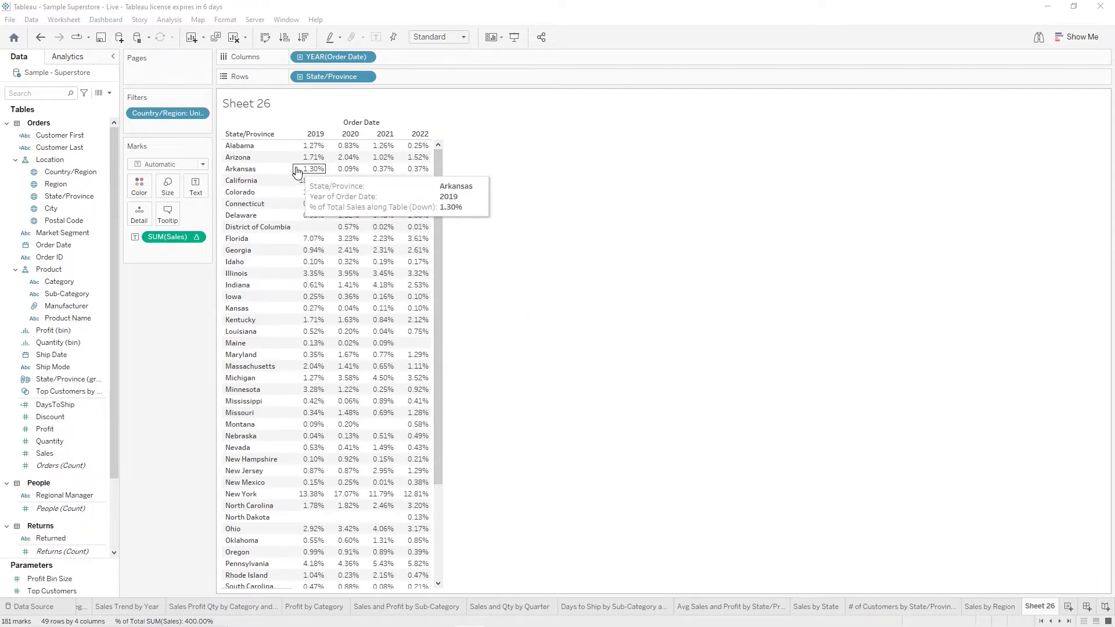
Show column grand totals for the sales percentage table and check the total row
click(168, 20)
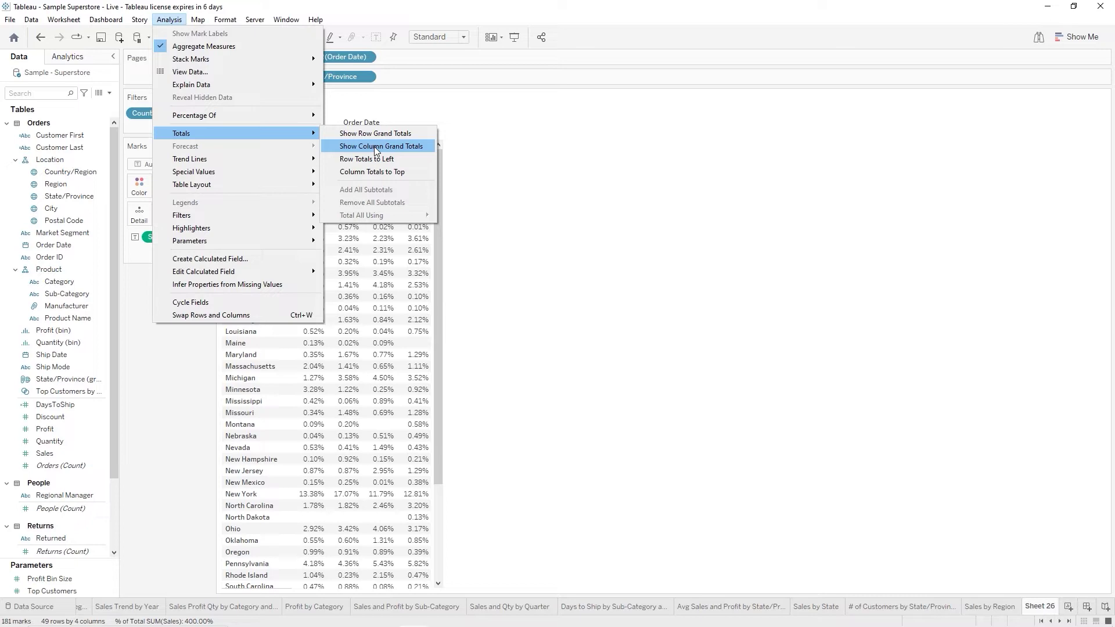
click(375, 150)
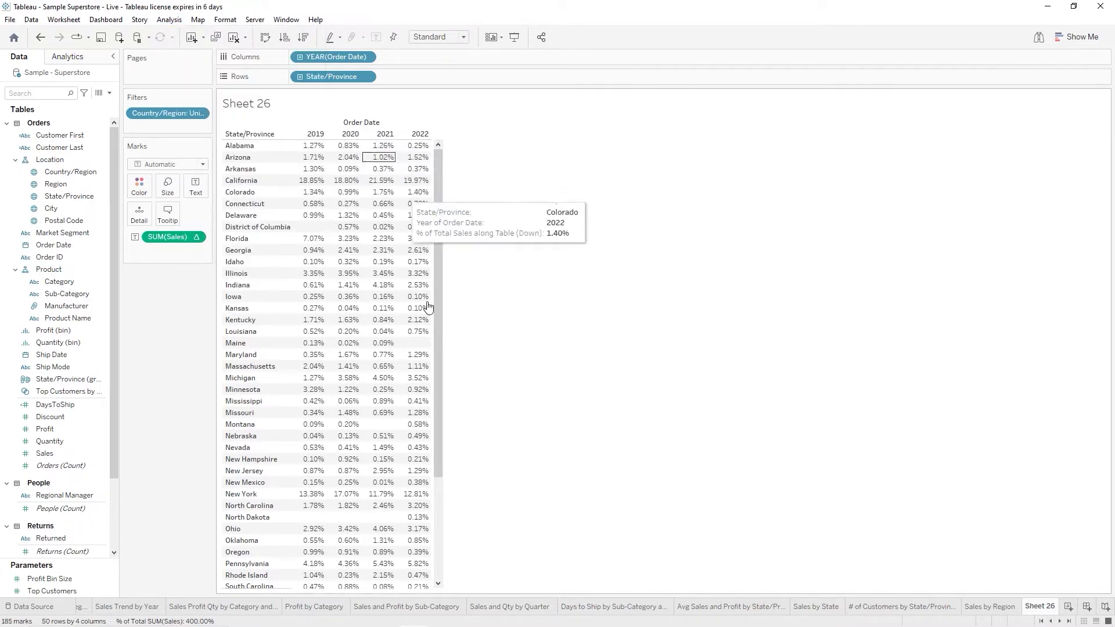
scroll(429, 322, down, 5)
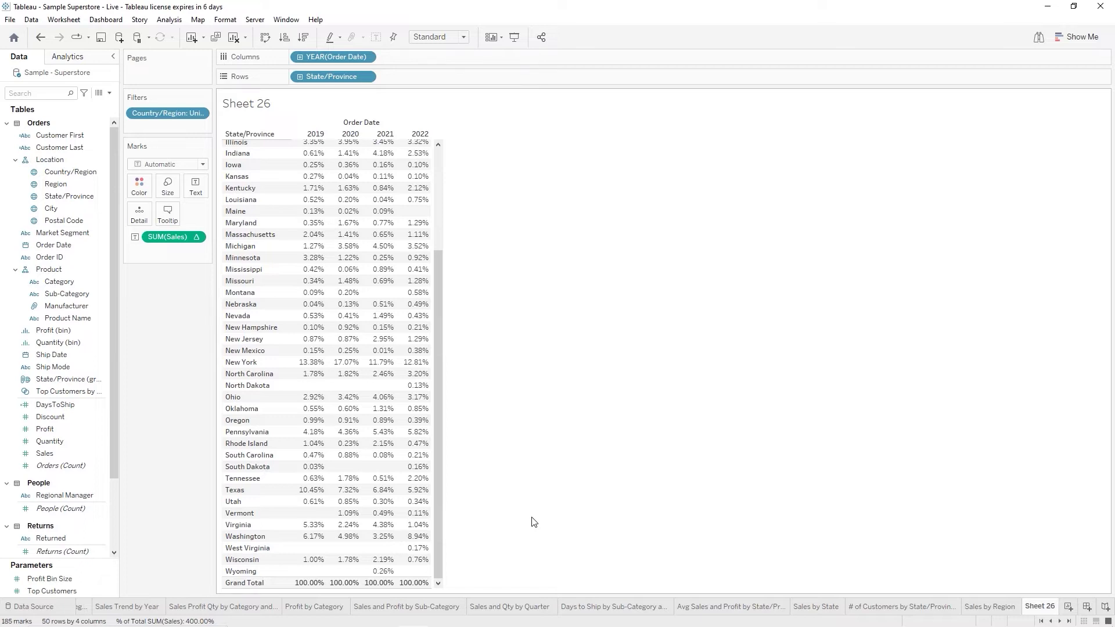
scroll(534, 521, up, 4)
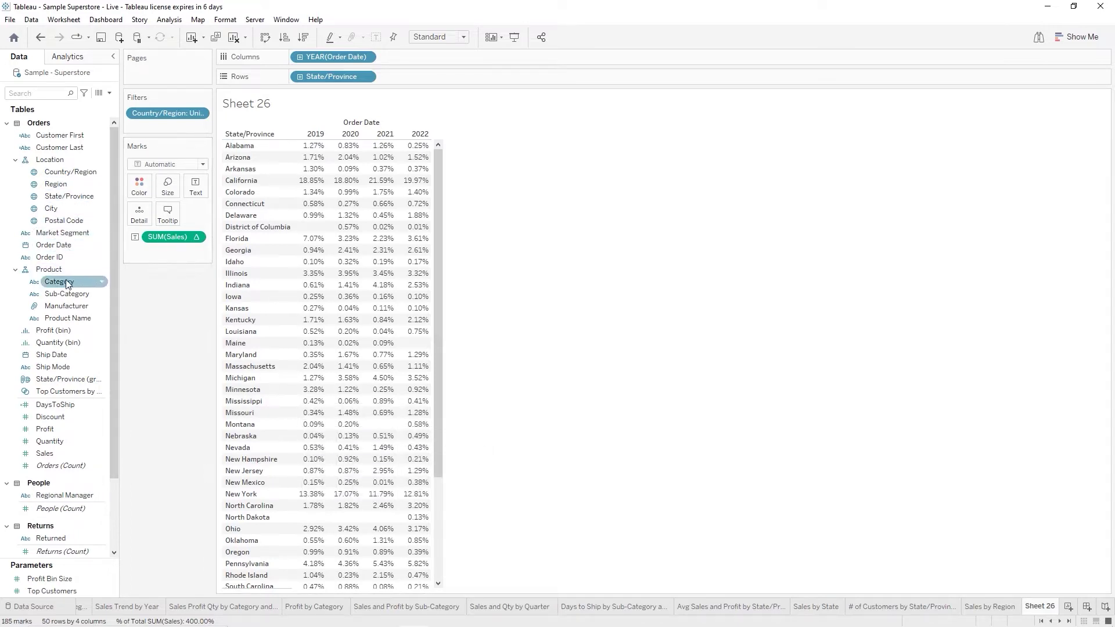
Break the percentage table's rows down by Category within each State/Province and check the values and grand total row
drag(71, 282, 413, 78)
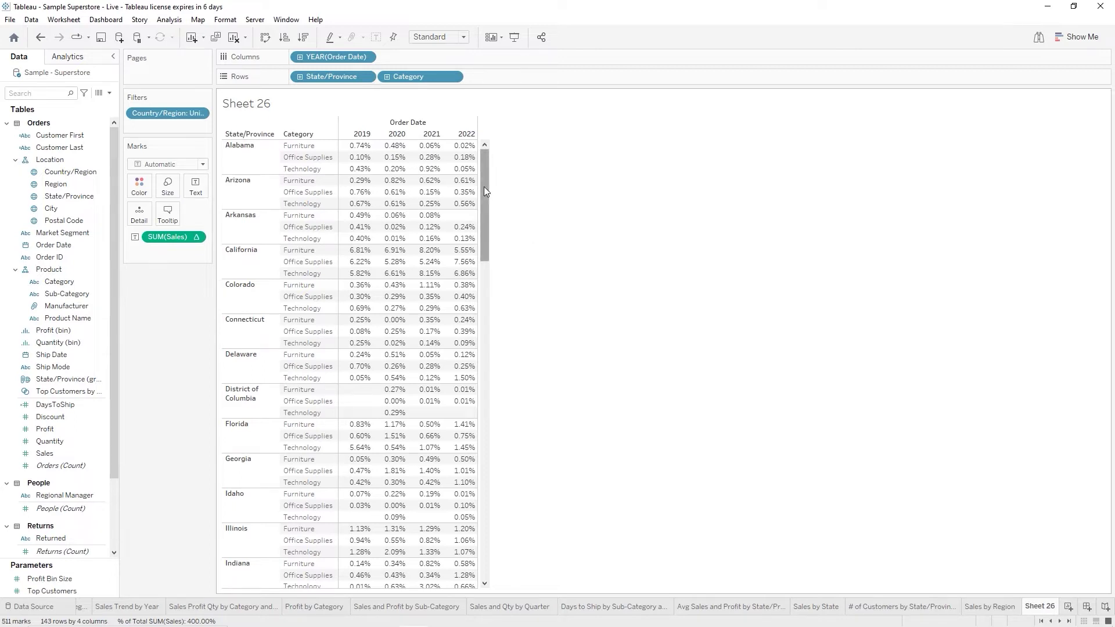
mouse_move(349, 146)
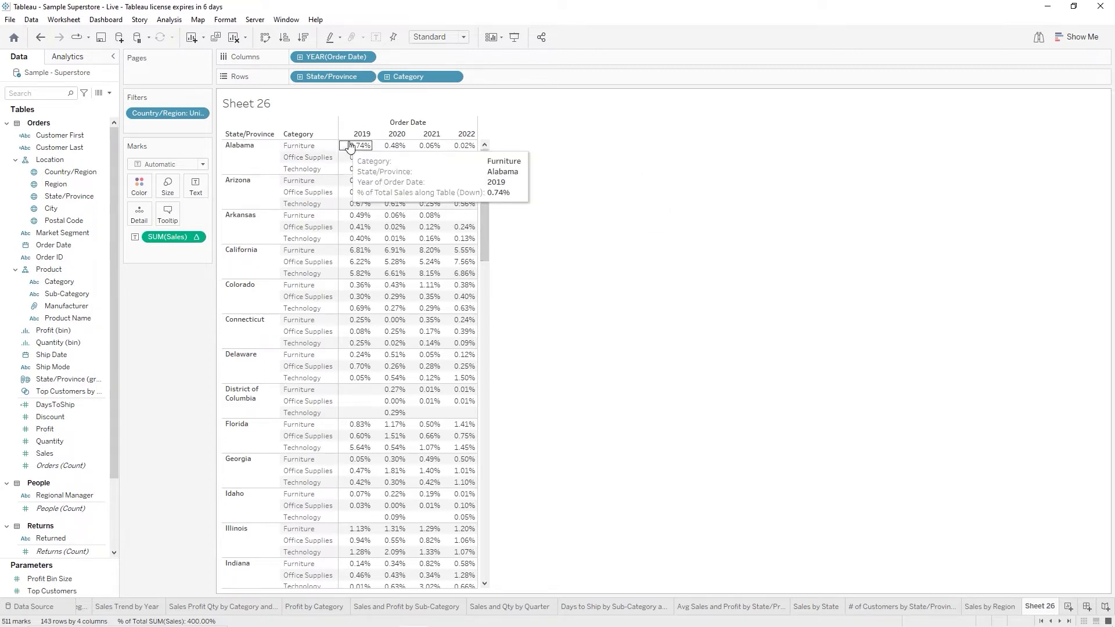
mouse_move(357, 168)
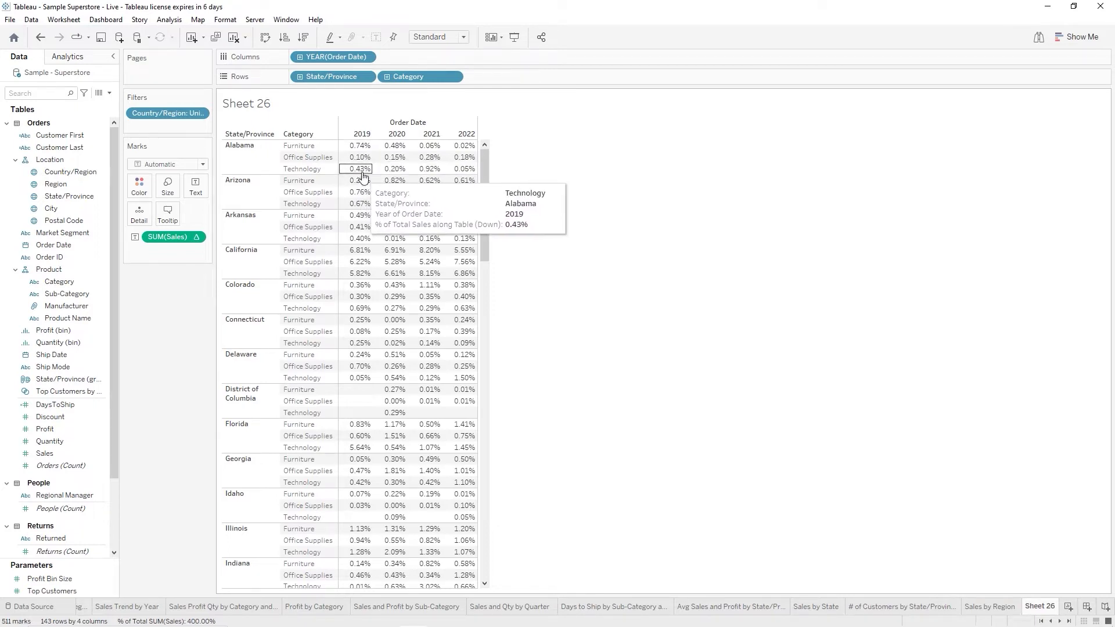
drag(483, 162, 504, 545)
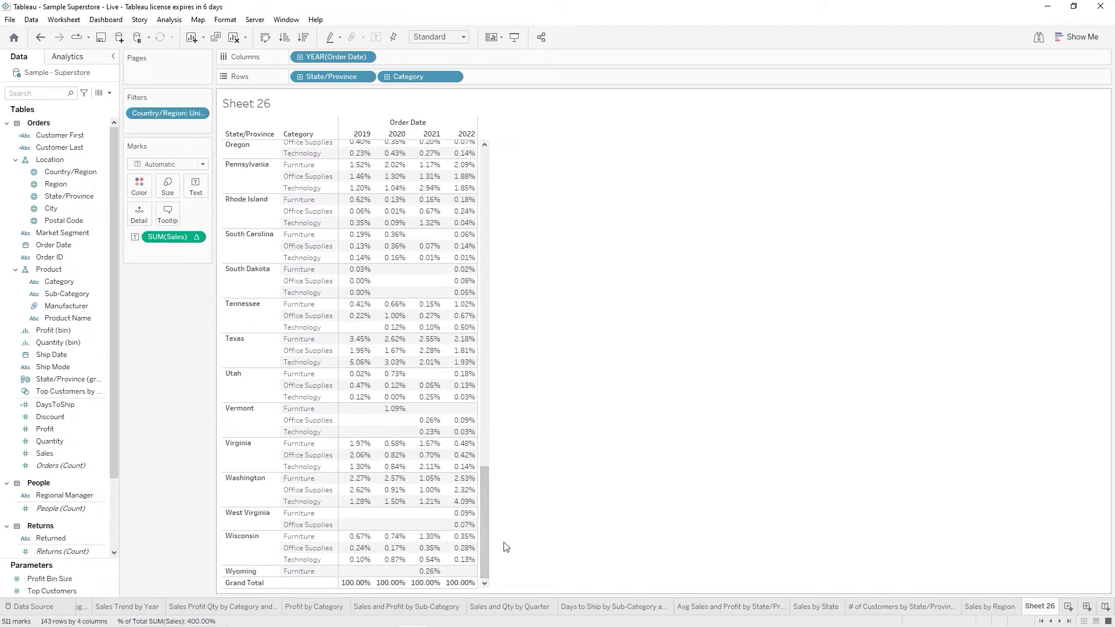
drag(484, 559, 505, 199)
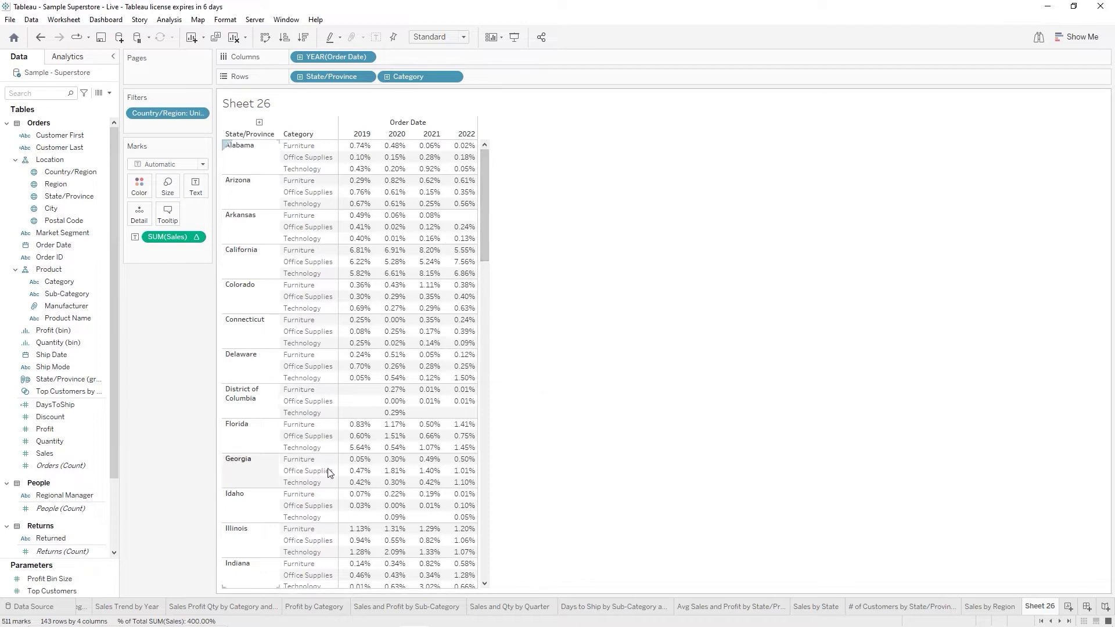
Rename the worksheet as "% Sales by Category and State"
double_click(1036, 607)
text(% Sales by Category and State)
key(Return)
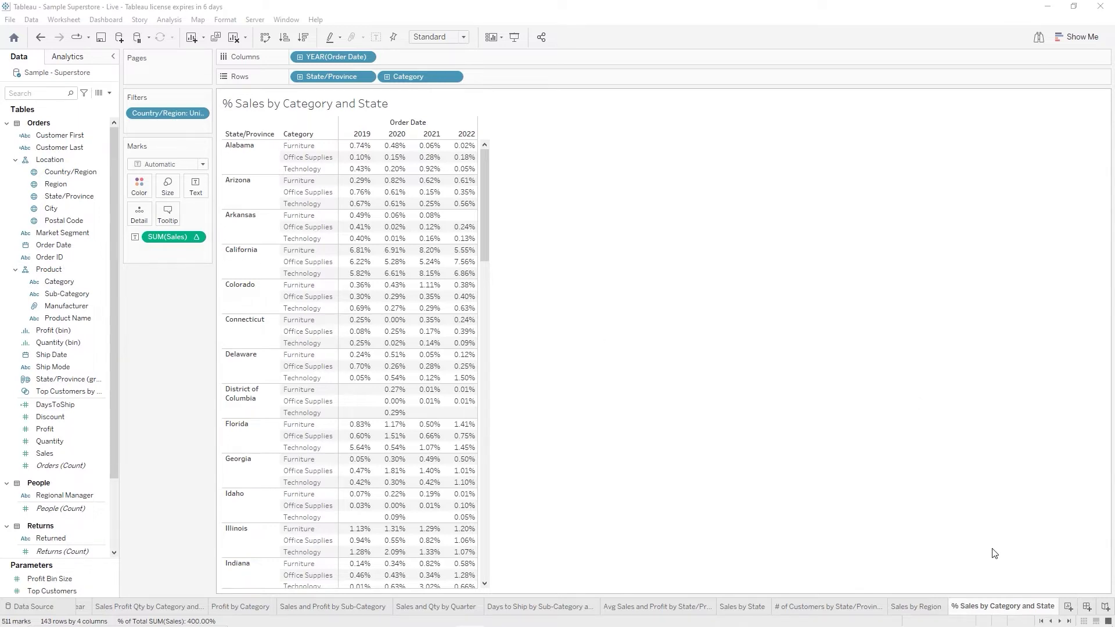
Create a new worksheet plotting Profit by Order Date year, with Sales as the mark labels
click(1068, 607)
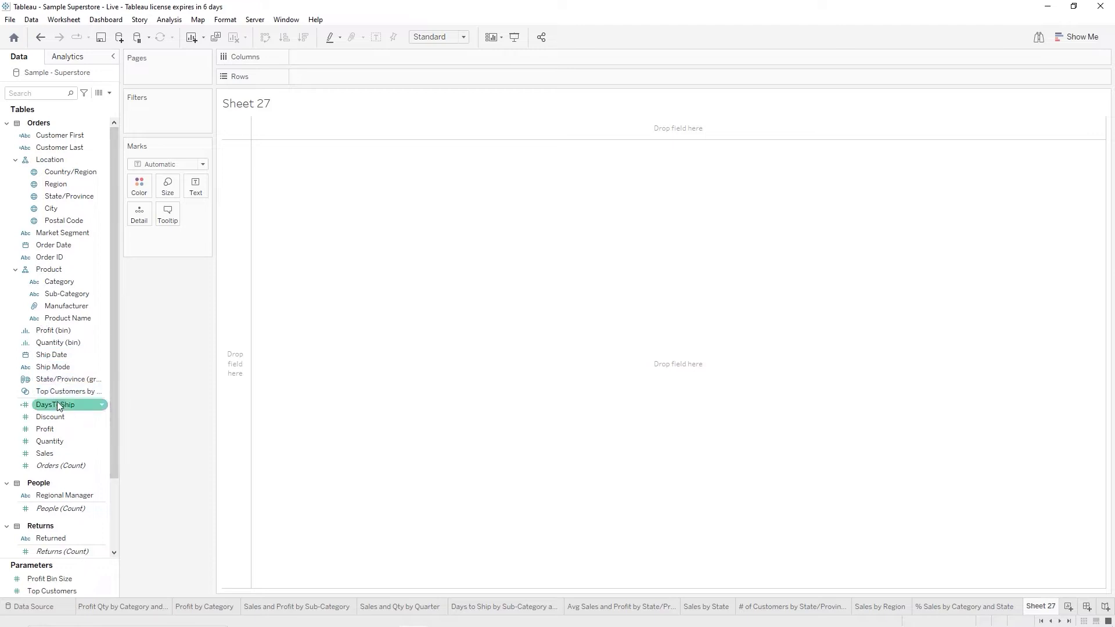
drag(58, 245, 343, 54)
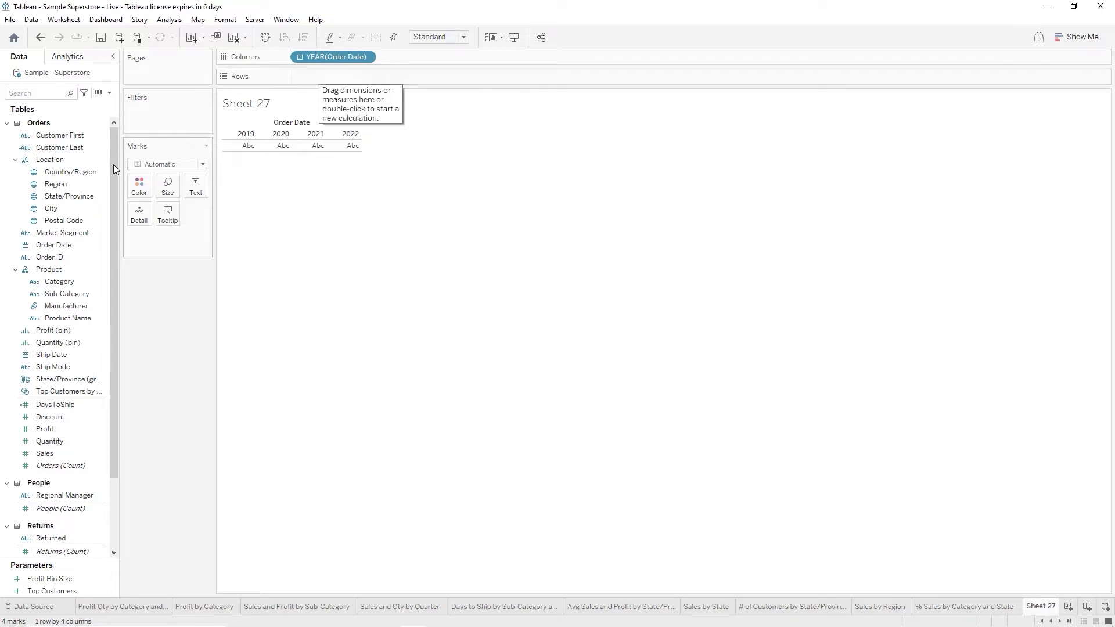
drag(57, 428, 308, 78)
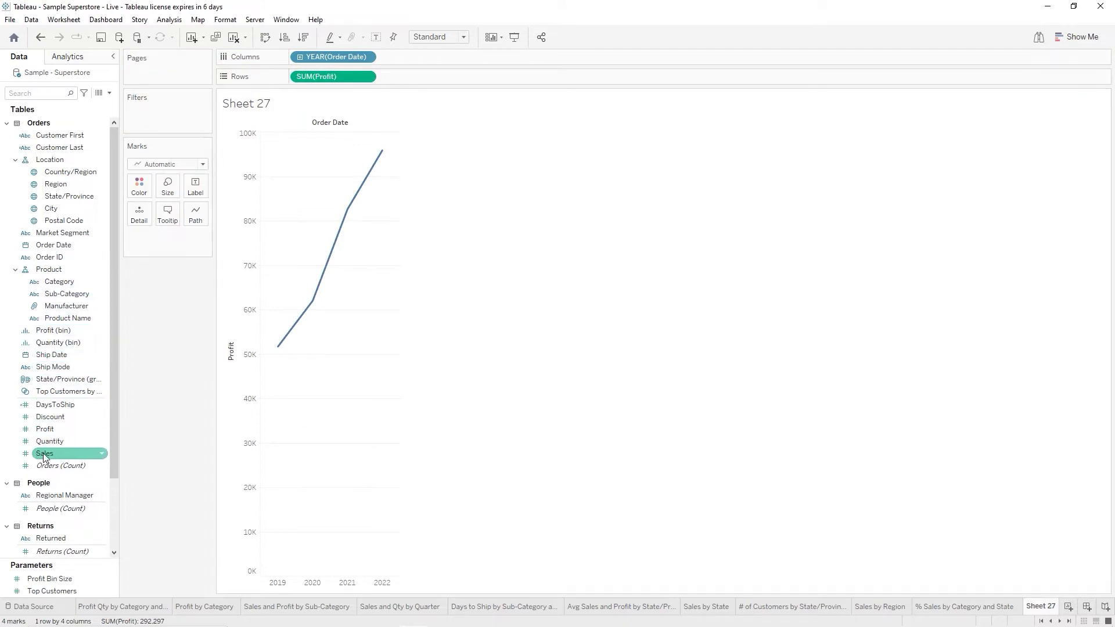
drag(44, 454, 199, 191)
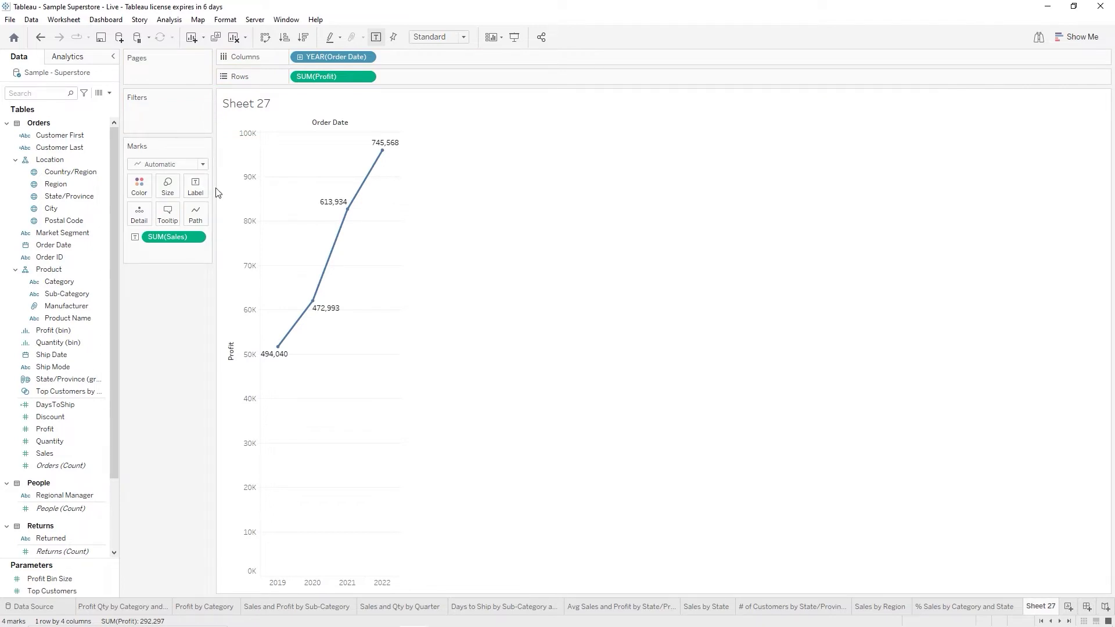
Convert the Profit and Sales line chart into a text table
click(1072, 43)
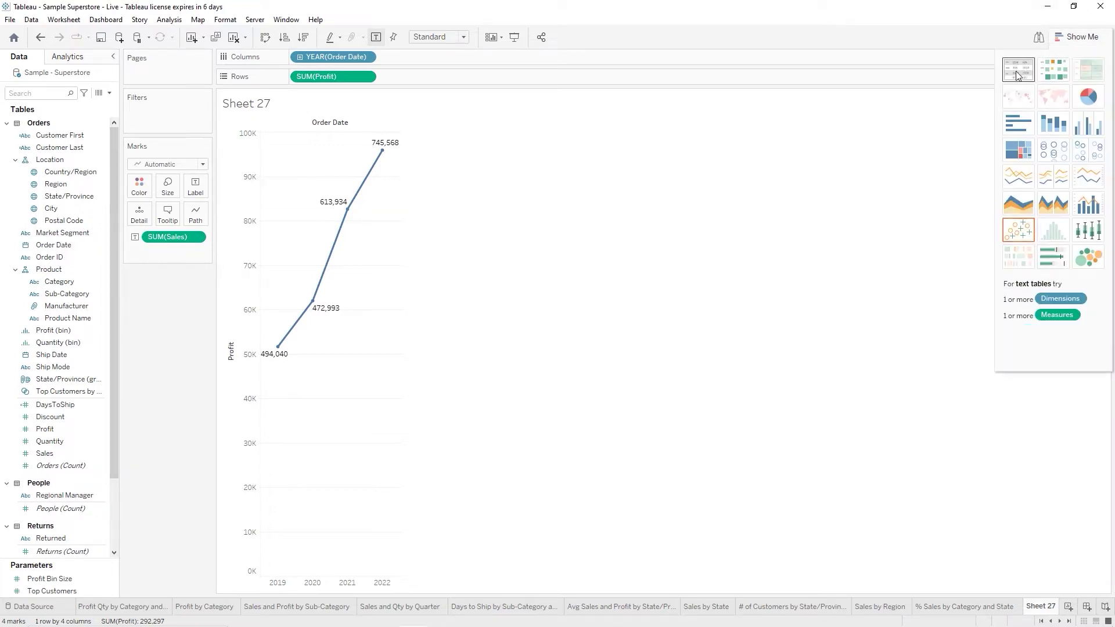
click(1018, 70)
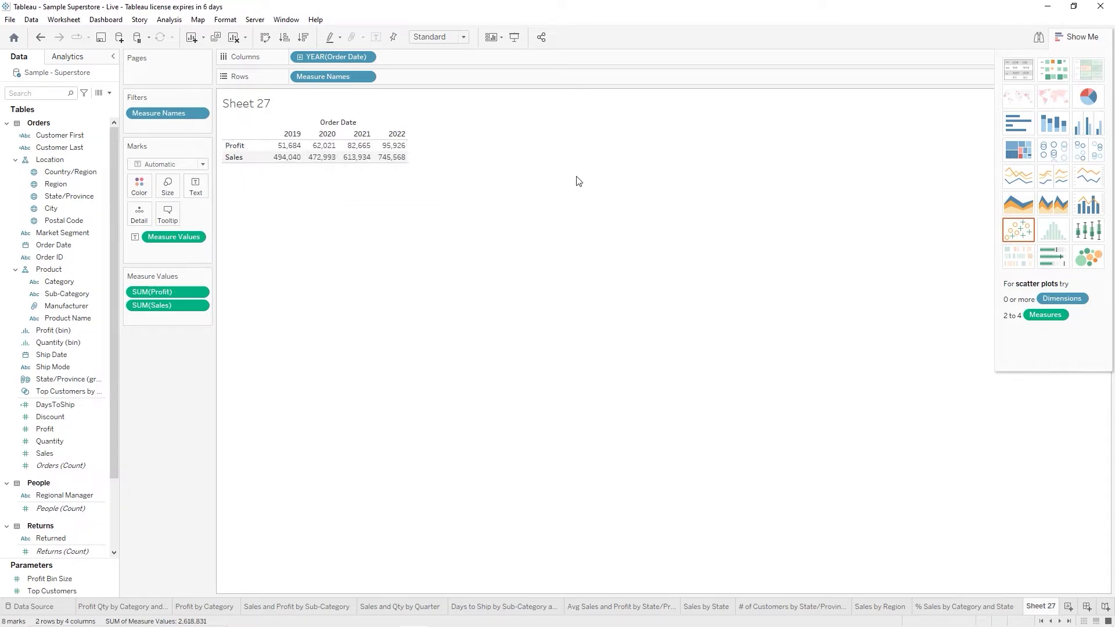
click(1098, 41)
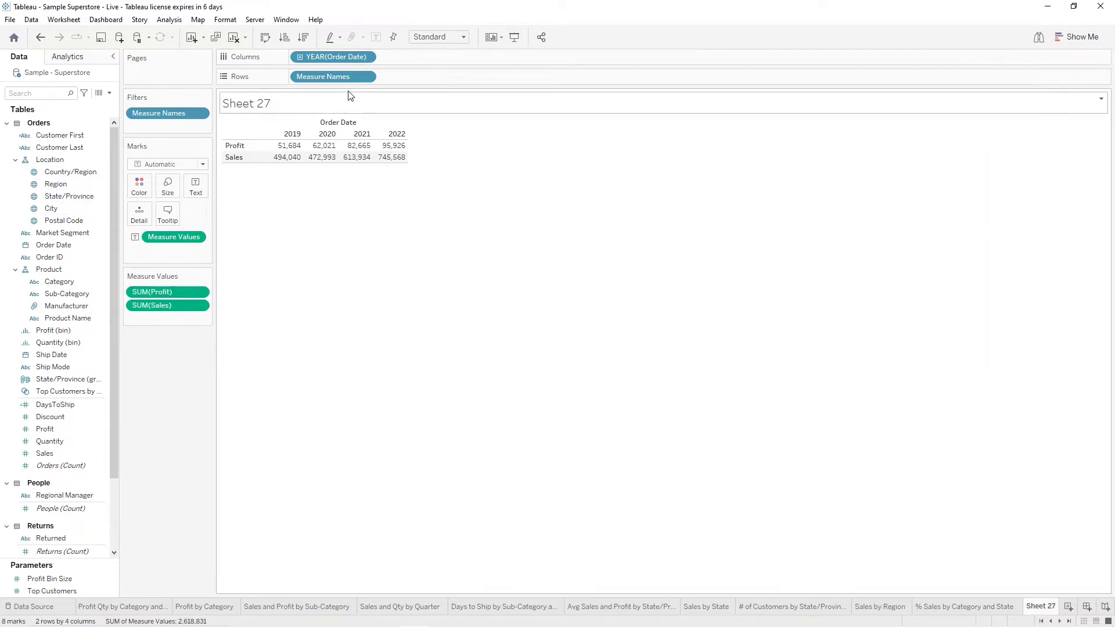
Start a calculated field named ProfitStatus and collapse the function reference beside its formula editor
click(169, 20)
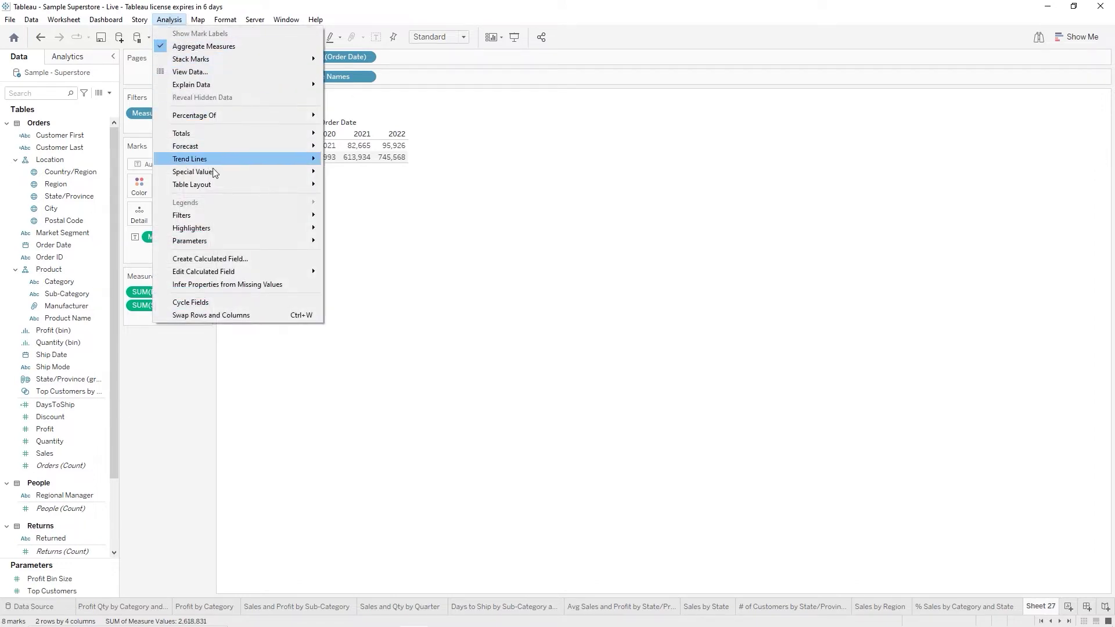
mouse_move(214, 173)
click(224, 259)
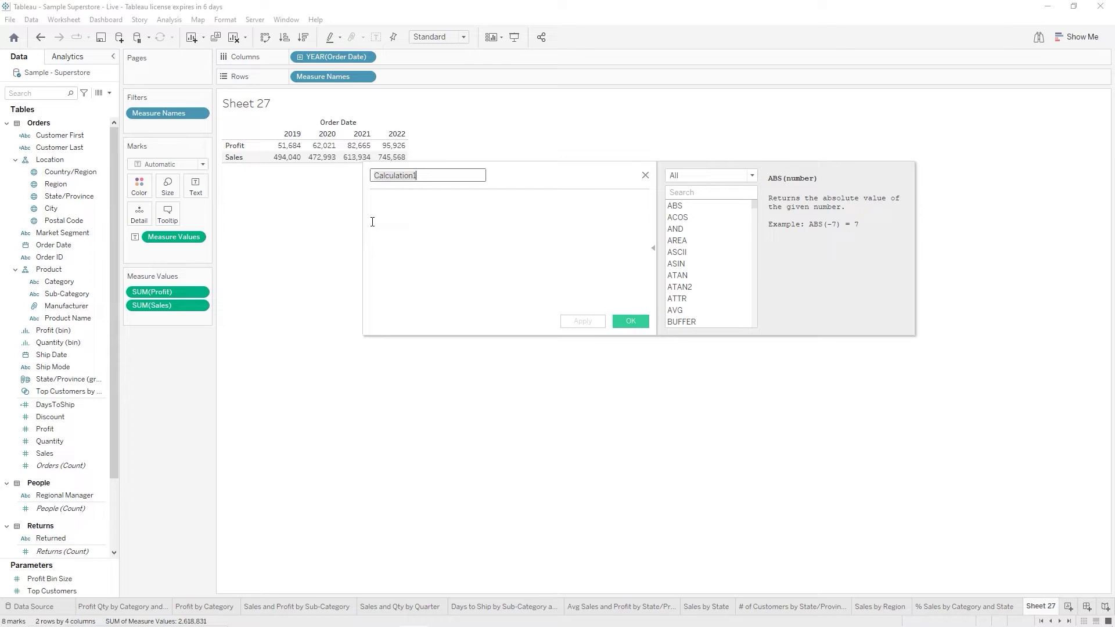
text(ProfitStatus)
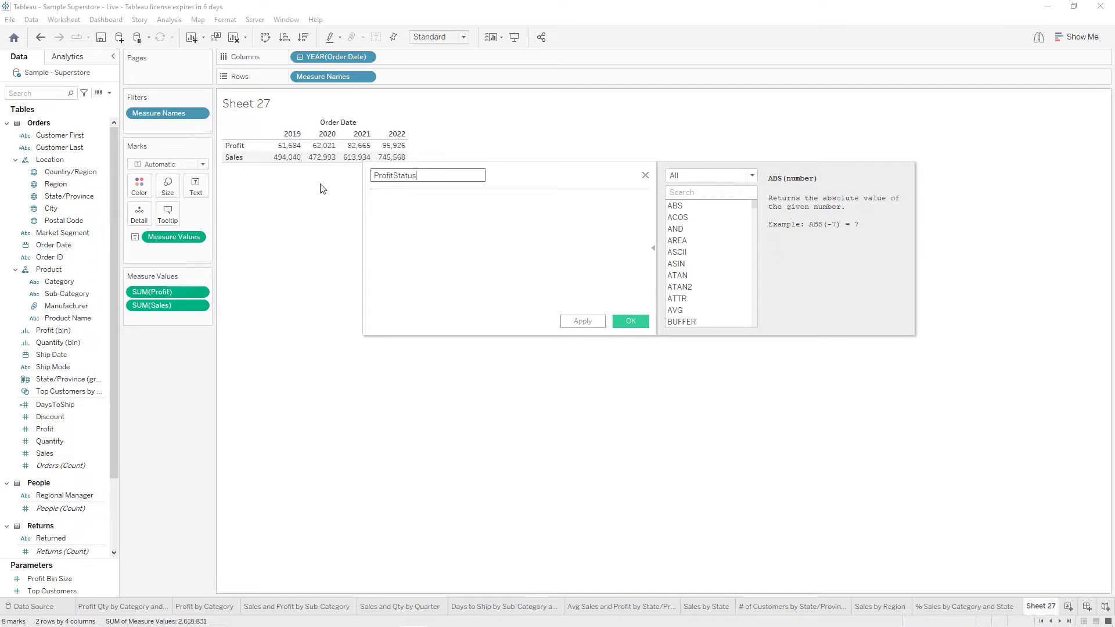
click(386, 219)
click(653, 252)
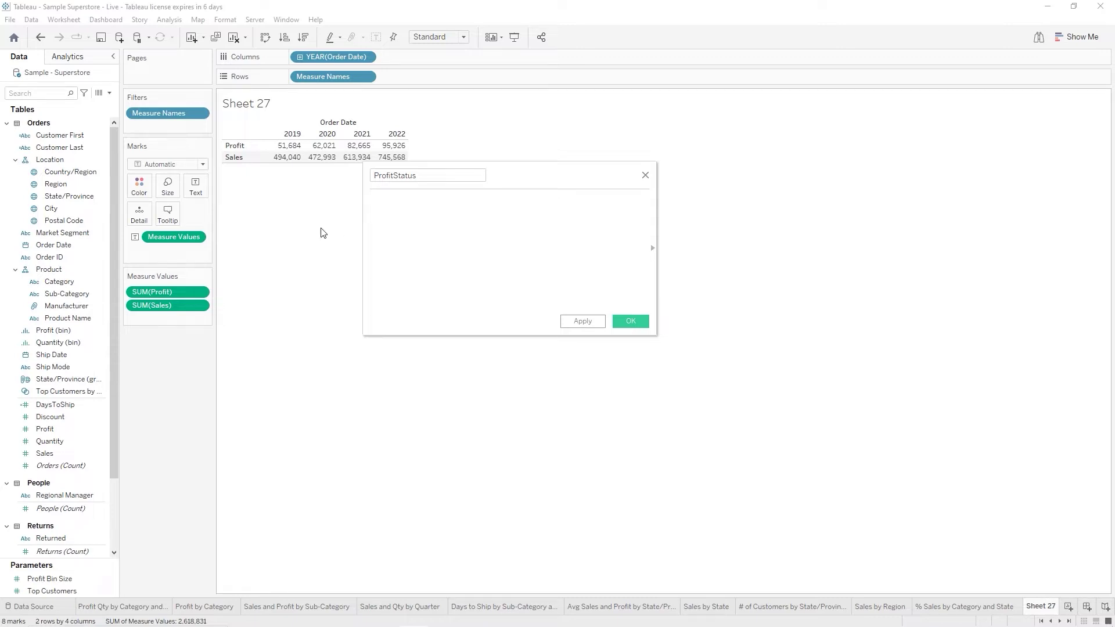
Begin the ProfitStatus formula with IF [Profit] > 0 THEN 'Profitable'
text(i)
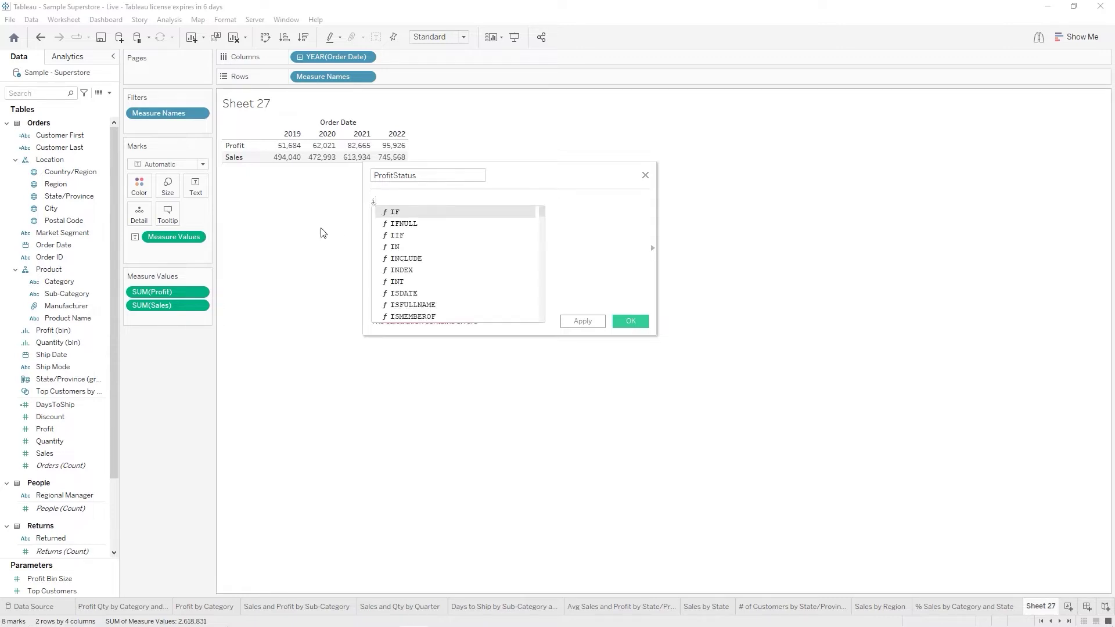
text(f)
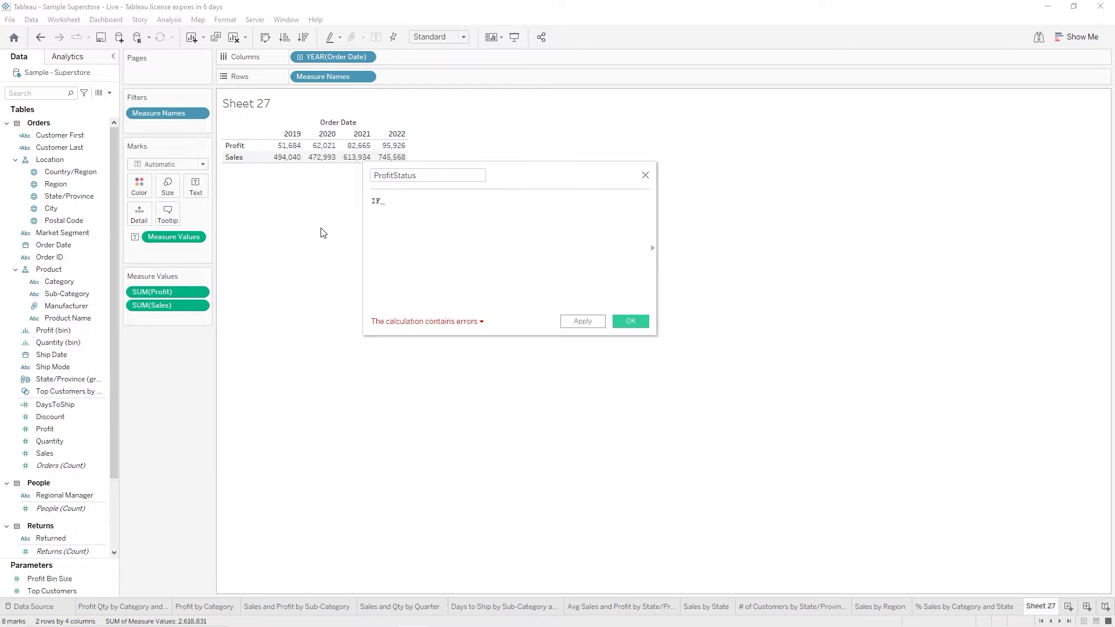
text(pr)
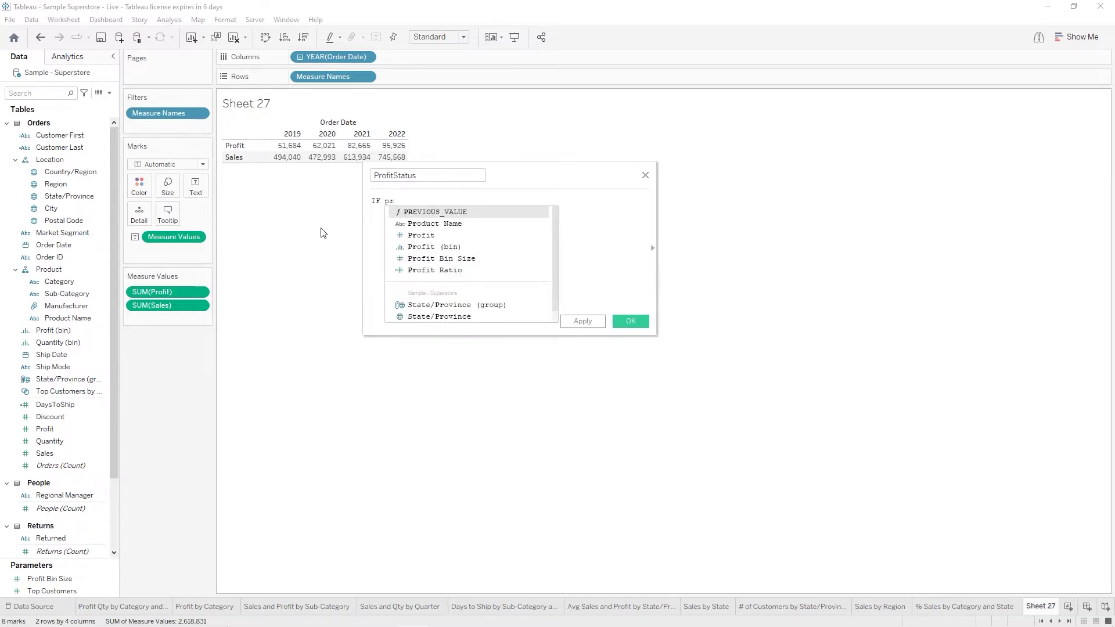
key(Down)
key(Down)
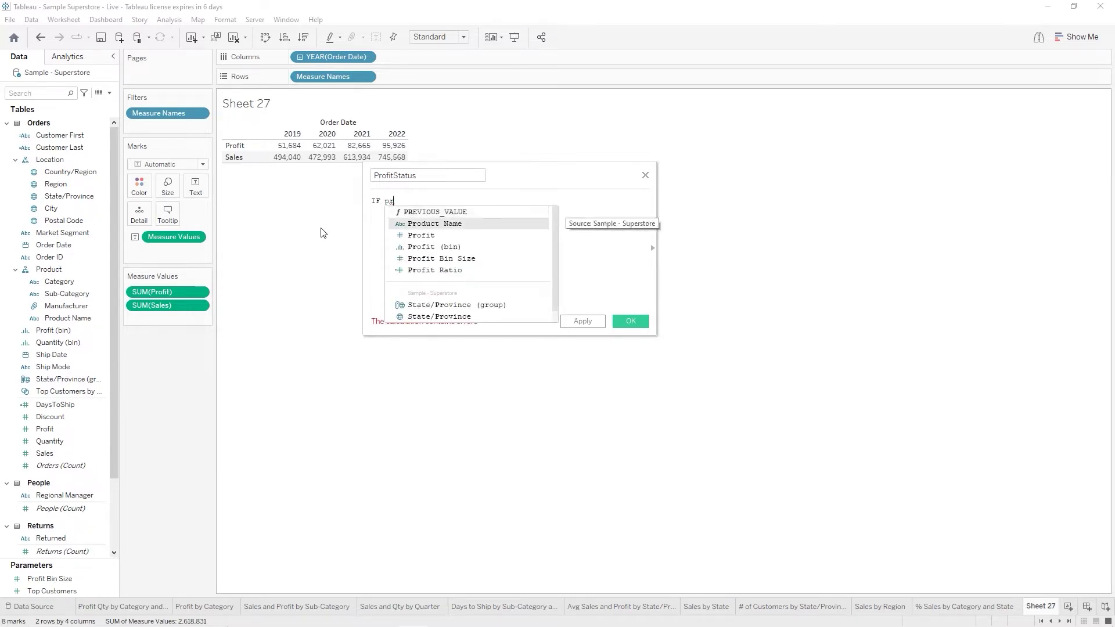
key(Return)
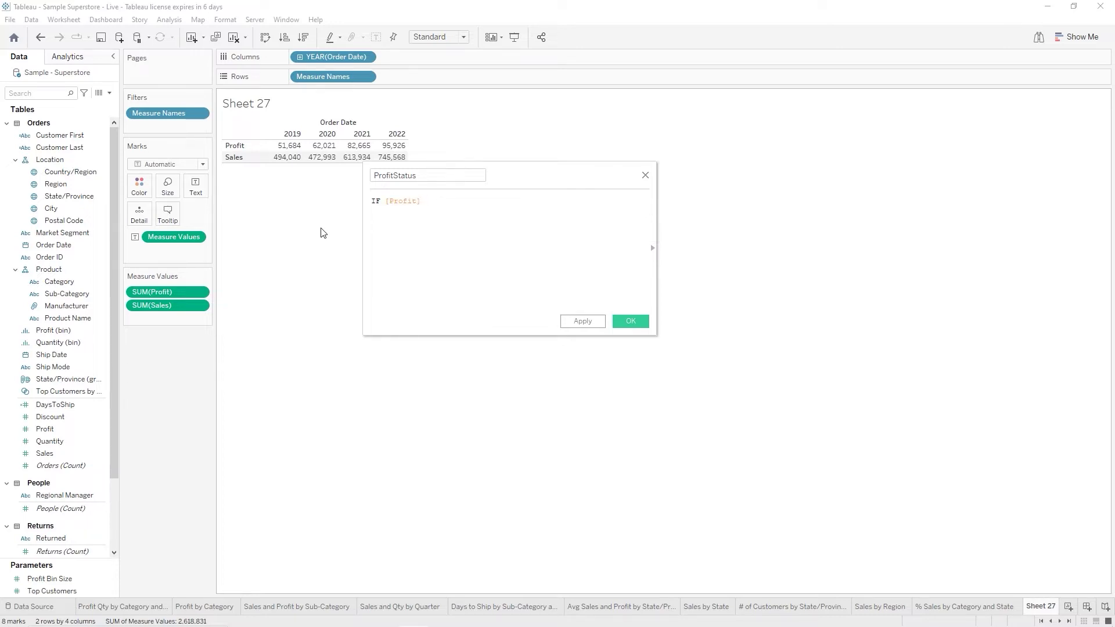
text(> 0 th)
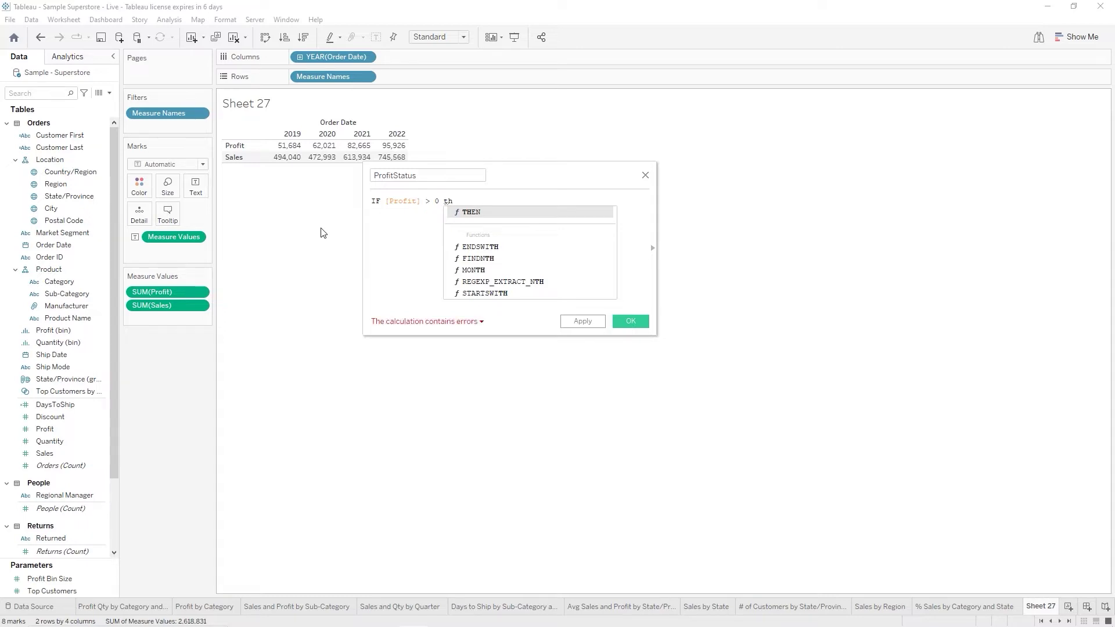
key(Return)
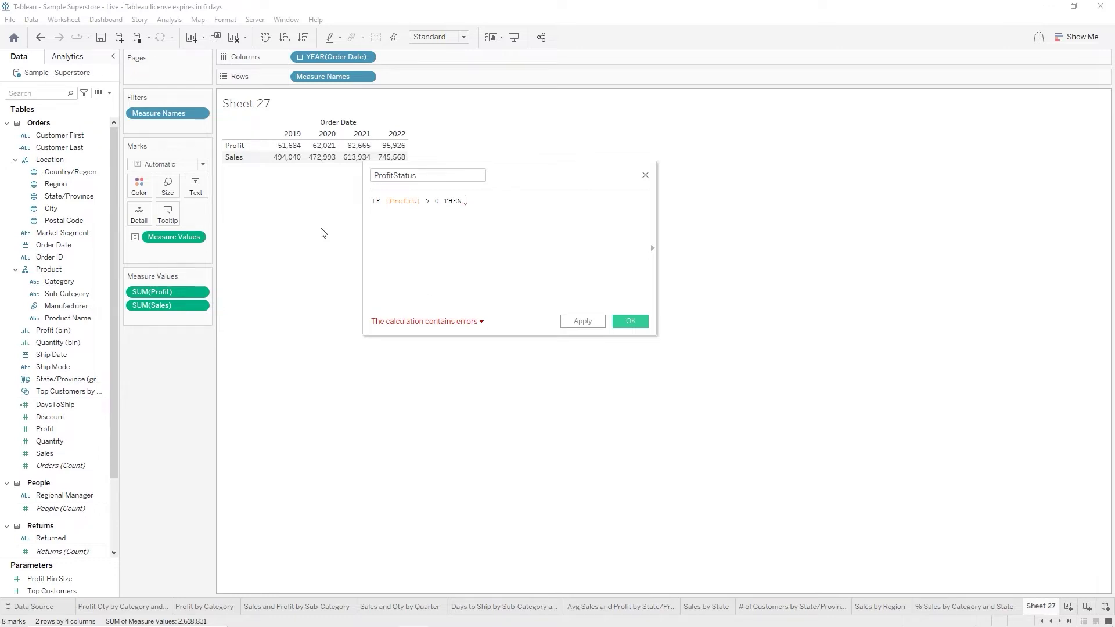
text('Profitable' e)
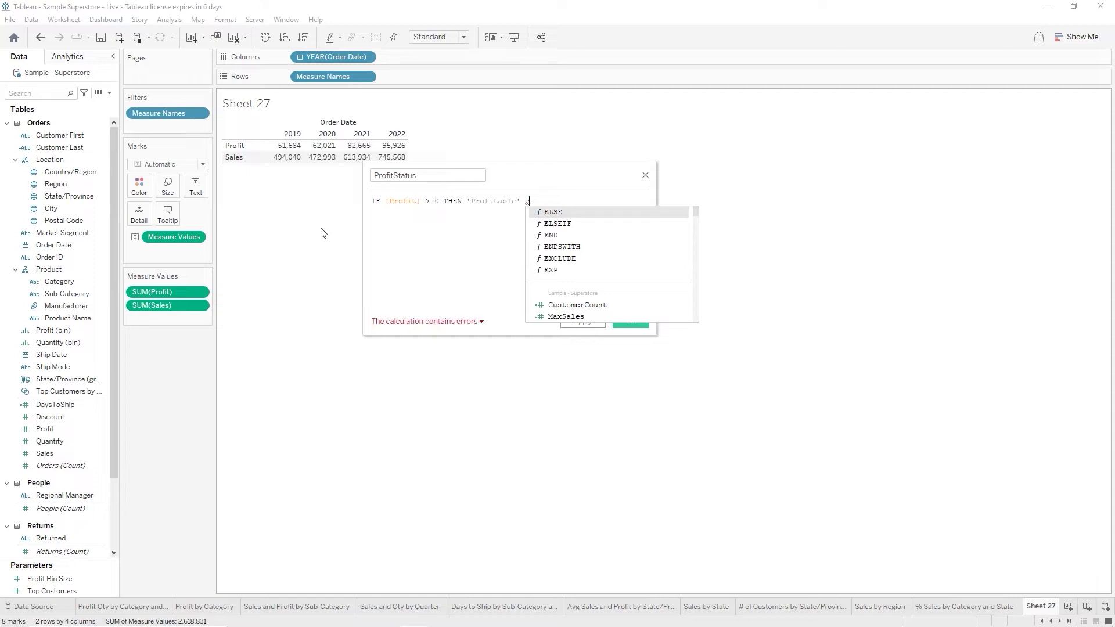
Extend the ProfitStatus formula with an ELSEIF branch that tests the [Profit] field
key(Down)
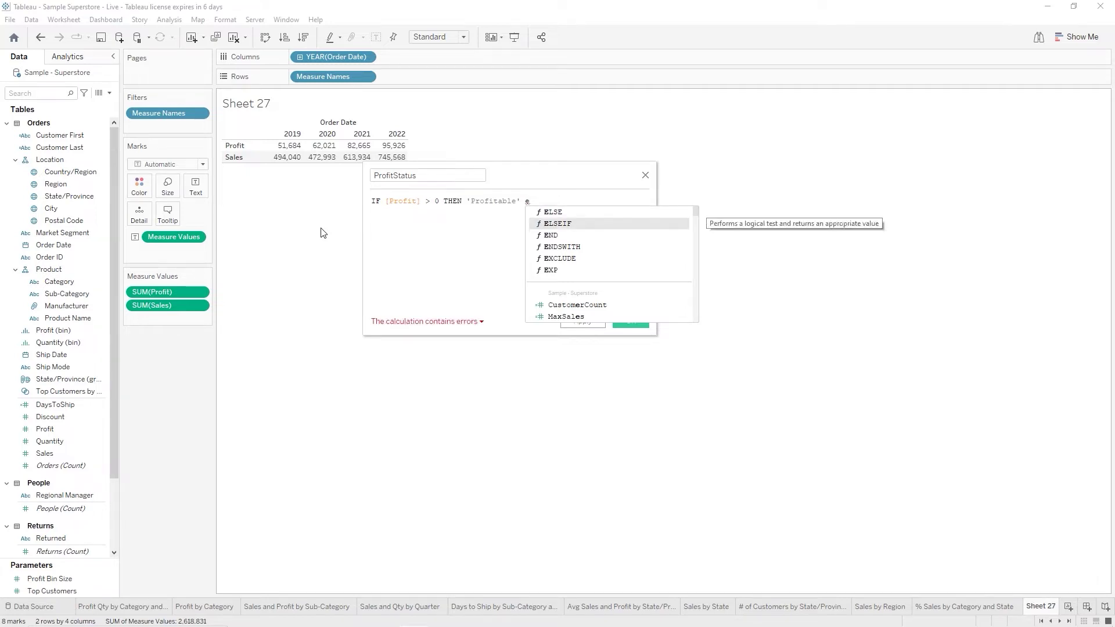
key(Return)
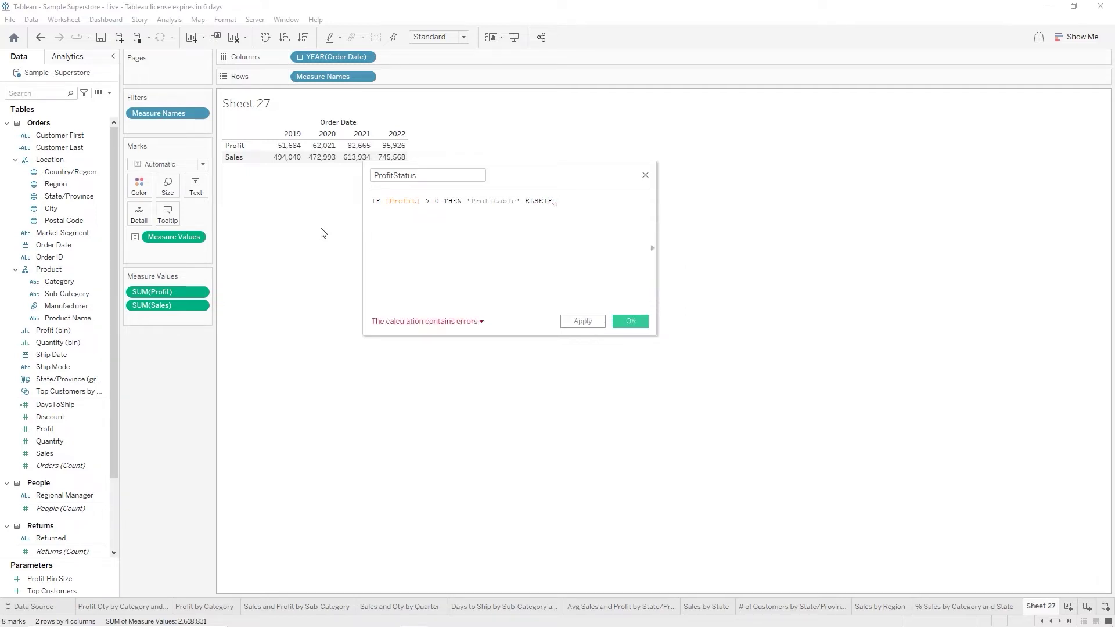
text(p)
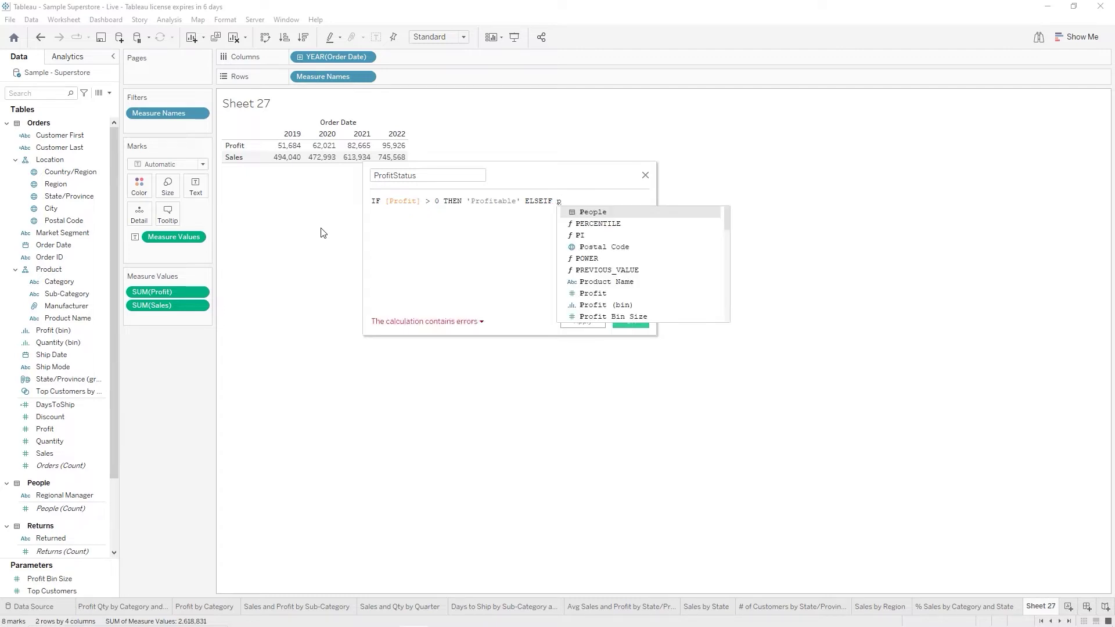
key(Down)
key(Down)
key(Down)
key(Down)
key(Down)
key(Down)
key(Down)
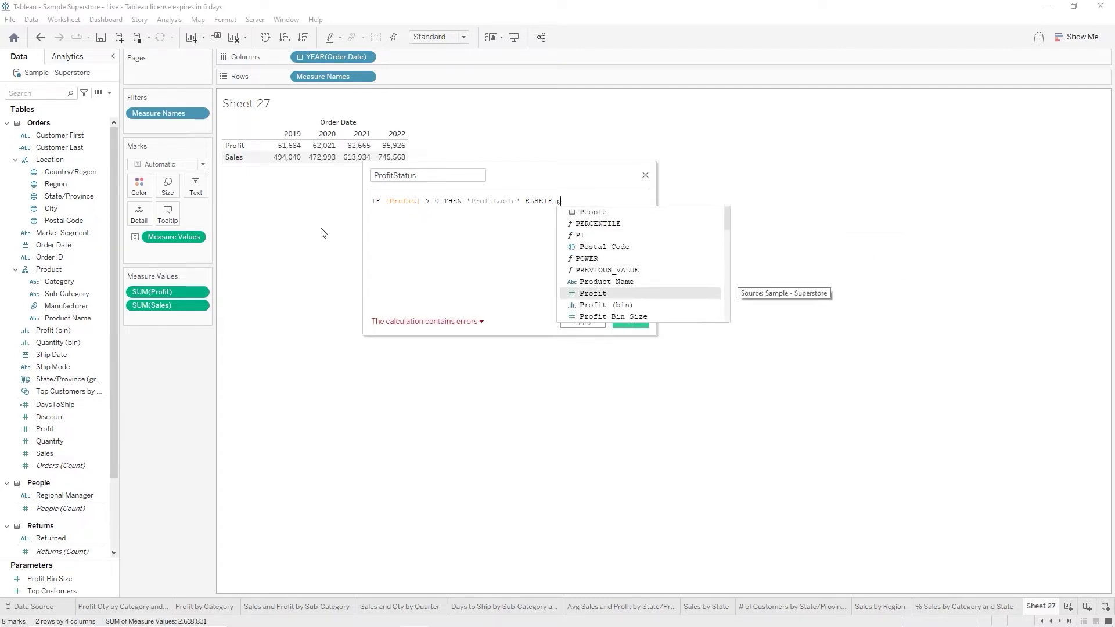
key(Return)
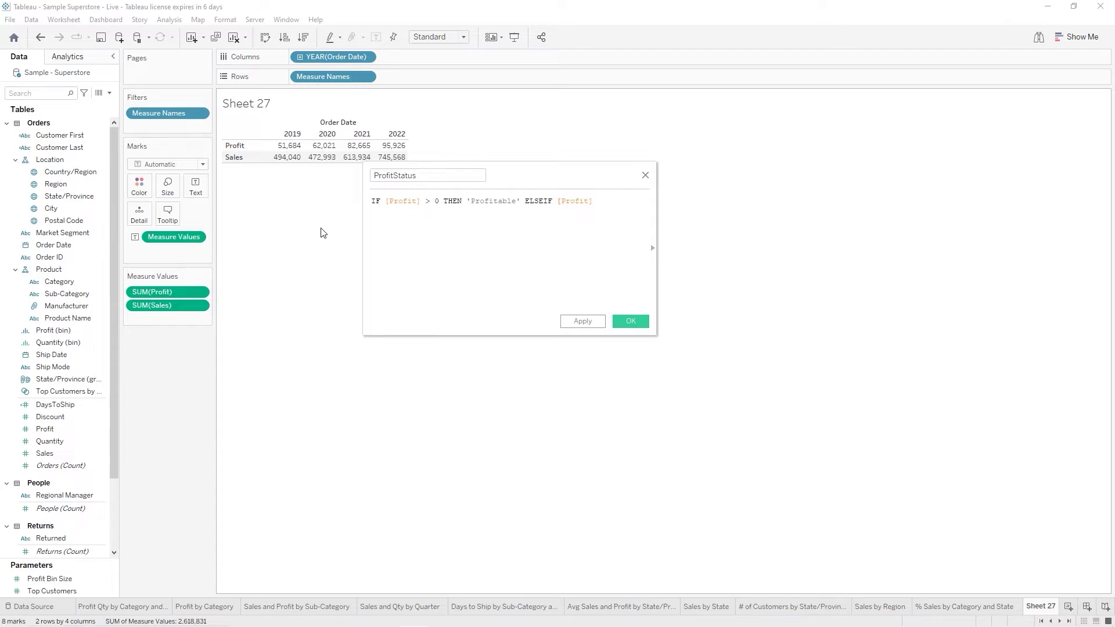
Complete the ELSEIF branch with = 0 THEN and the result 'Breakeven' on a new line
text(= 0 t)
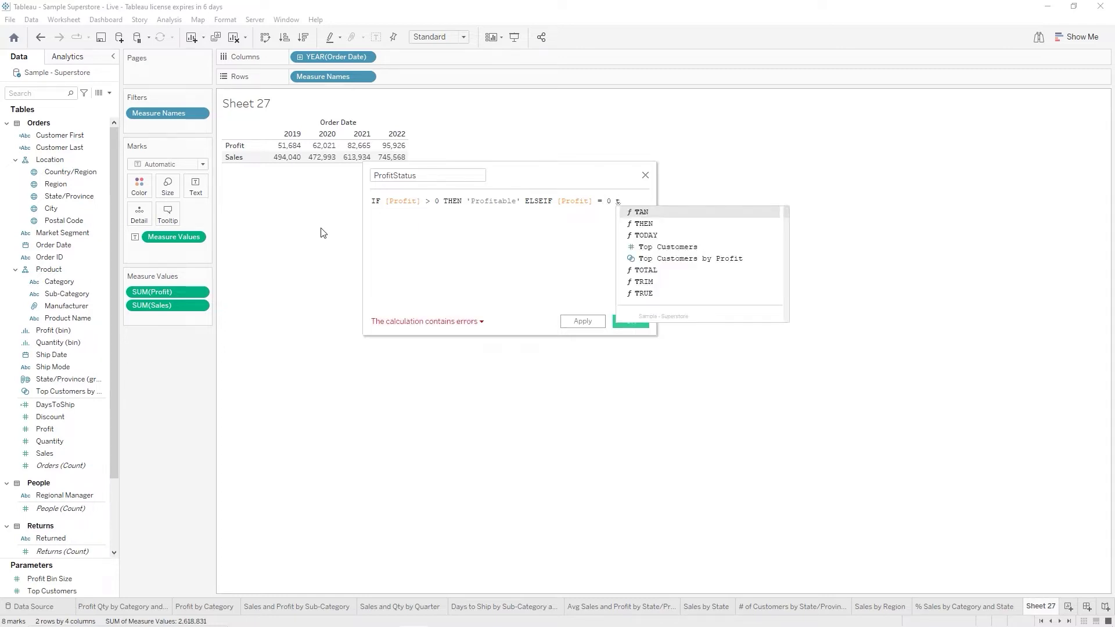
key(Down)
key(Return)
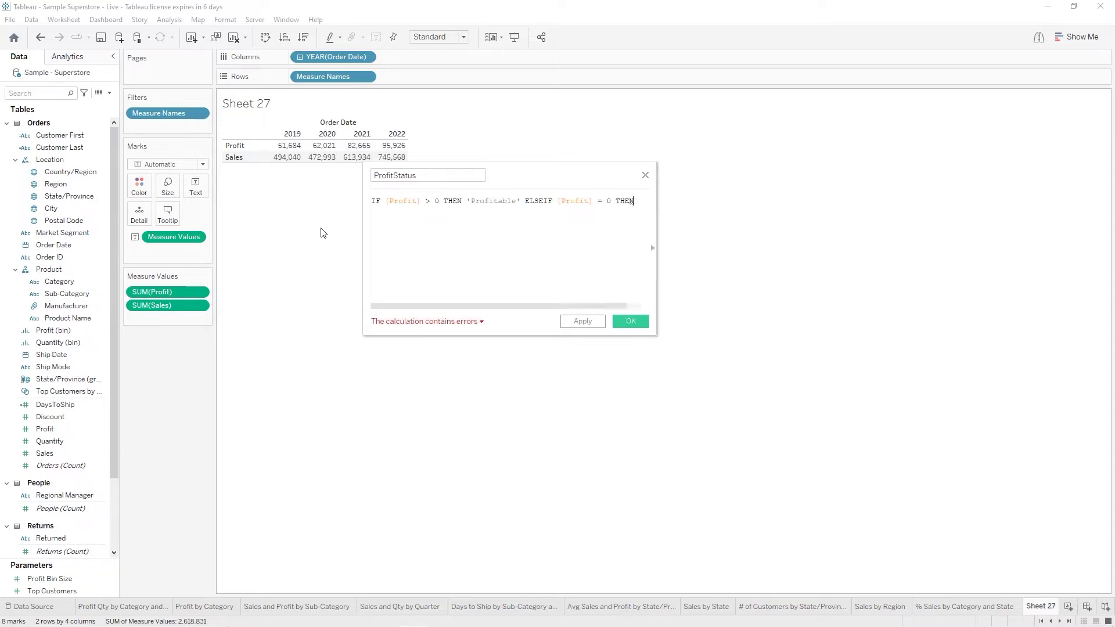
key(Return)
key(Return)
text('Brea)
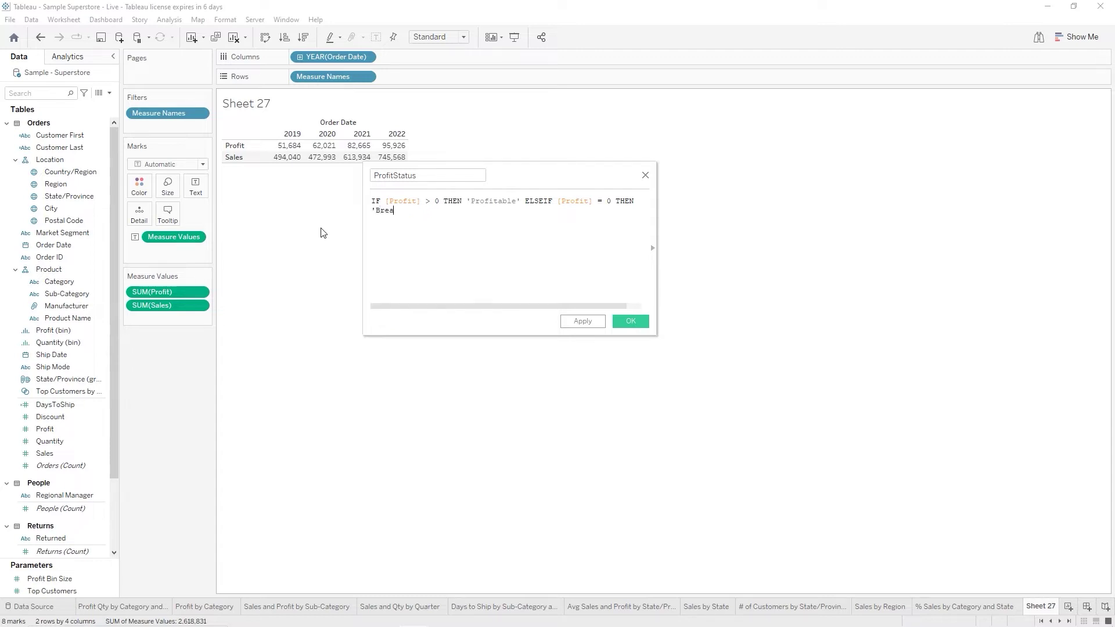
text(keven')
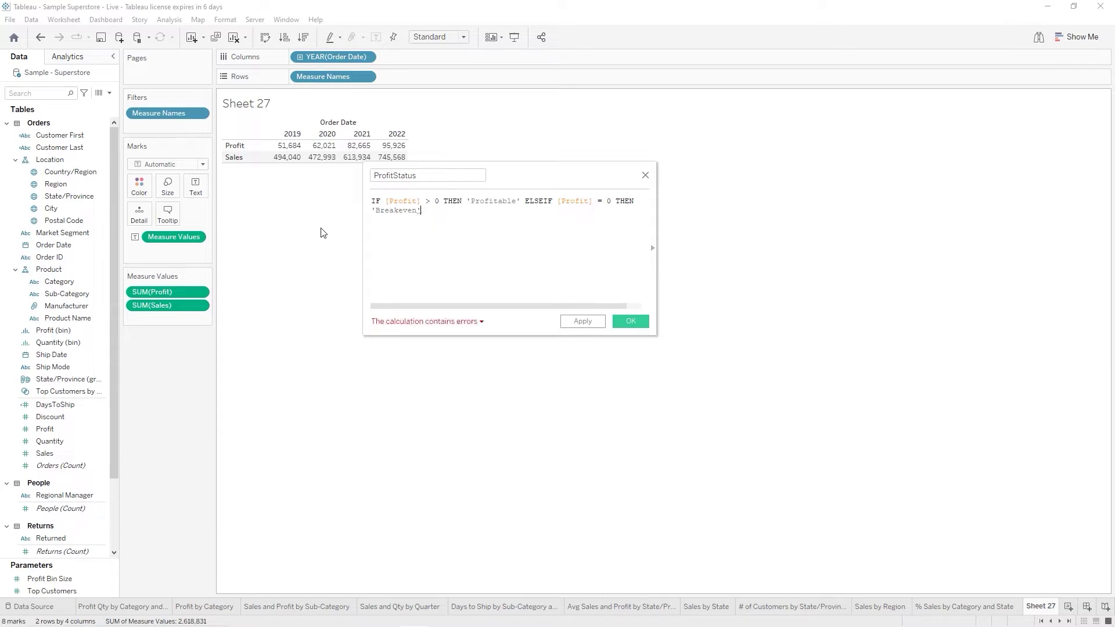
Finish the formula with ELSE 'Loss' and END on its own line, and save the ProfitStatus calculated field
text( e)
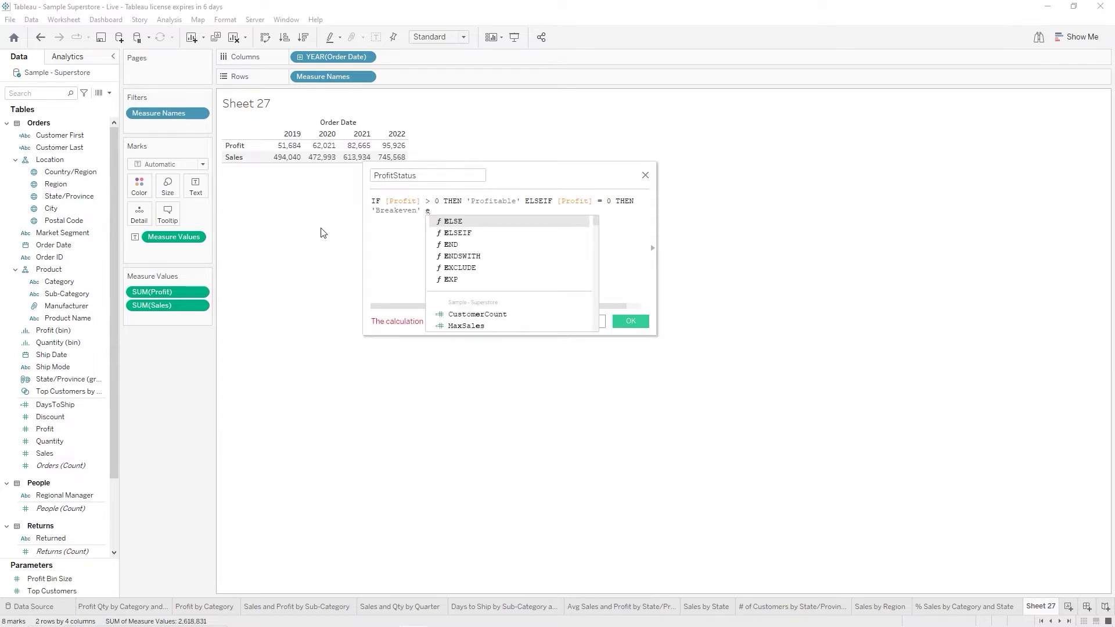
key(Return)
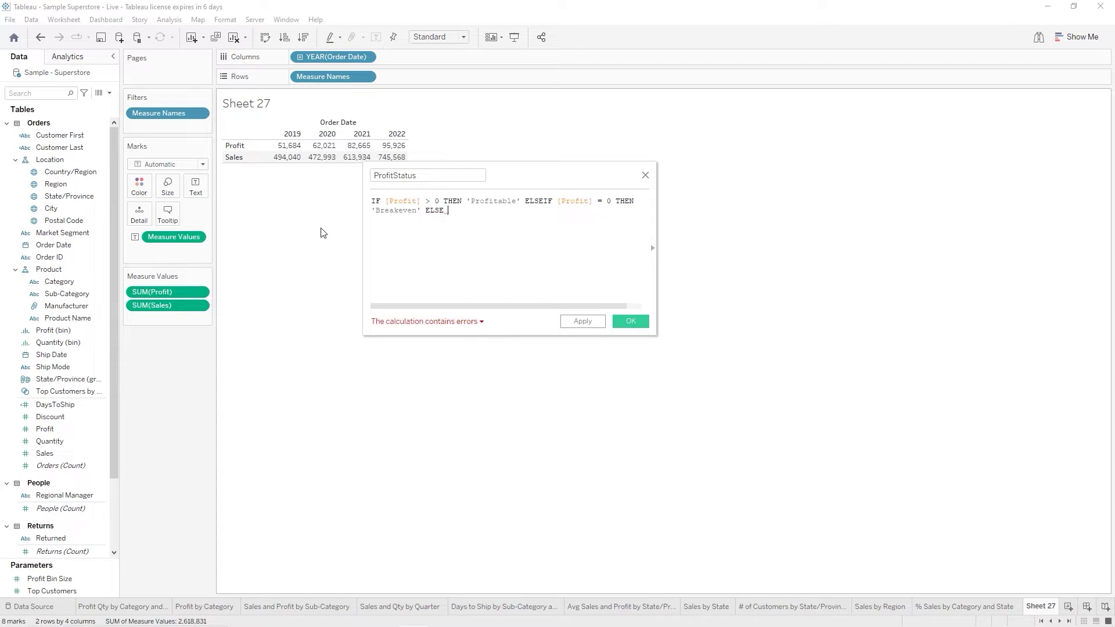
text('Loss')
key(Return)
text(e)
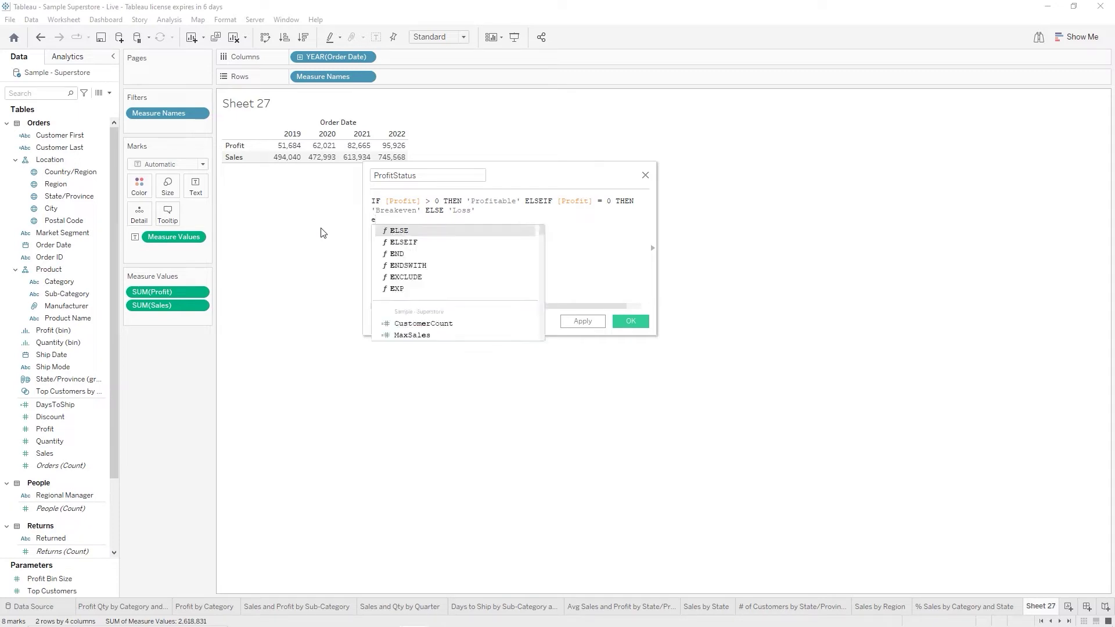
text(n)
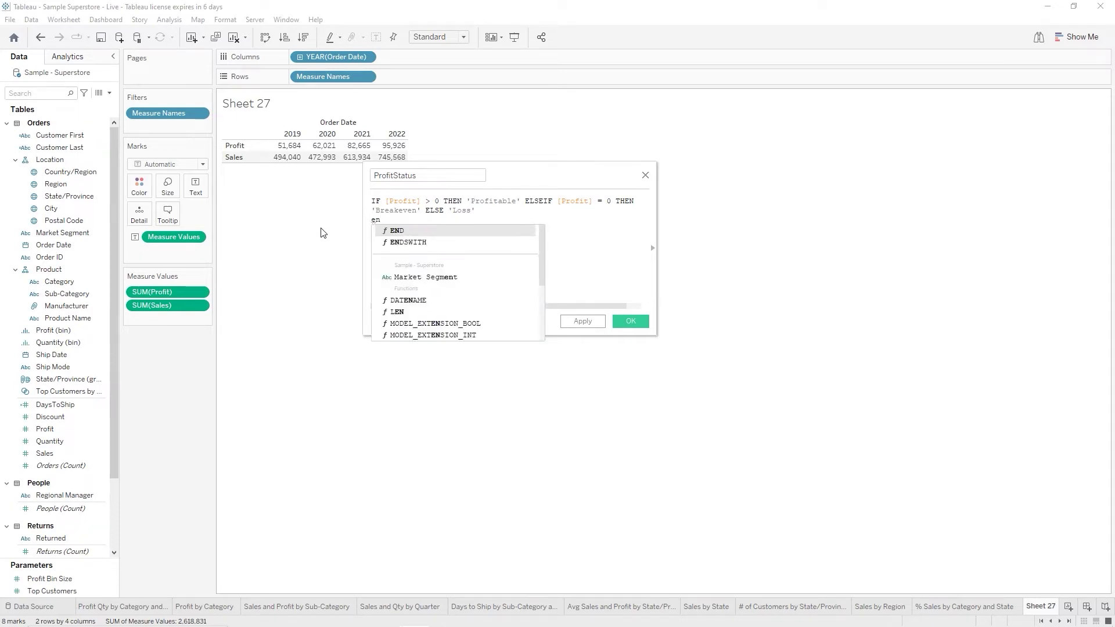
key(Return)
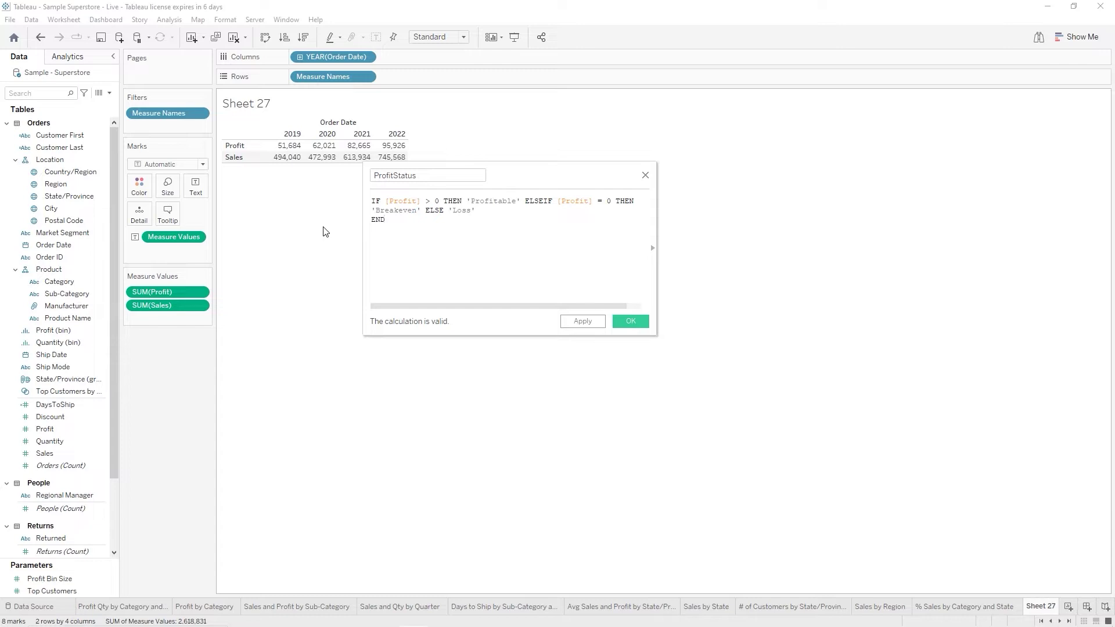
click(644, 324)
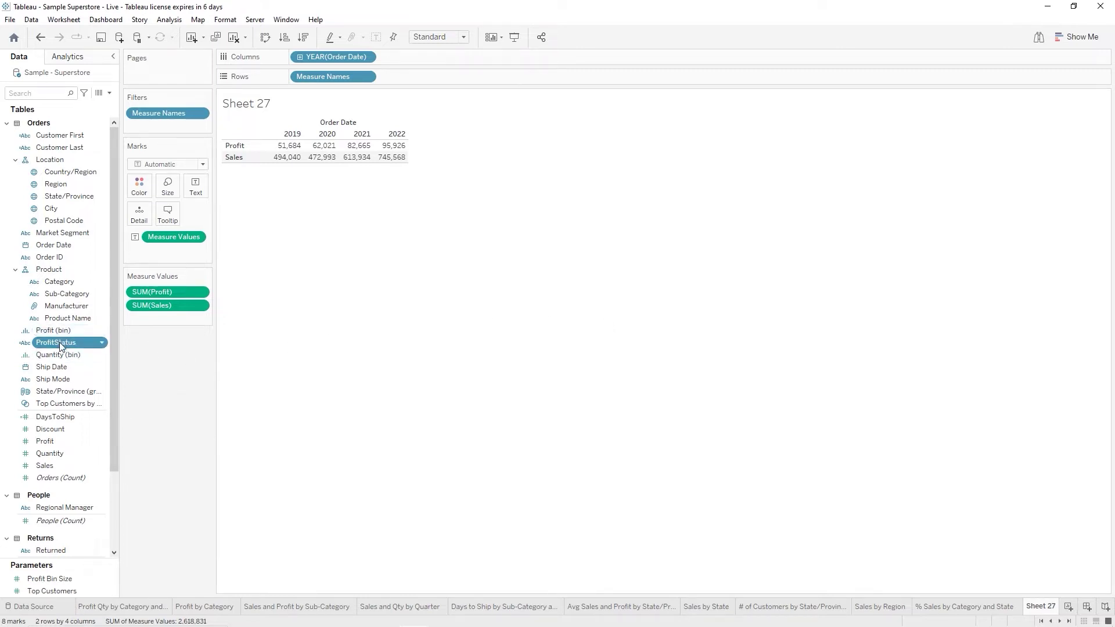
Add ProfitStatus to the rows ahead of Measure Names and rename the worksheet as Profit Status by Year
drag(60, 346, 297, 77)
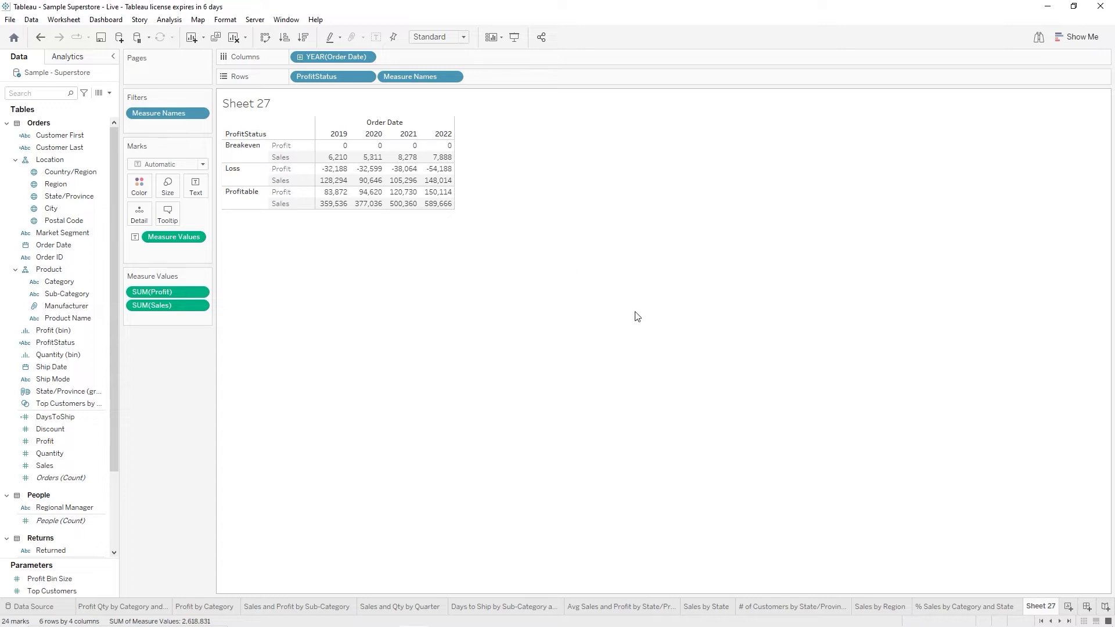
double_click(1041, 608)
text(Profit Status by Ye)
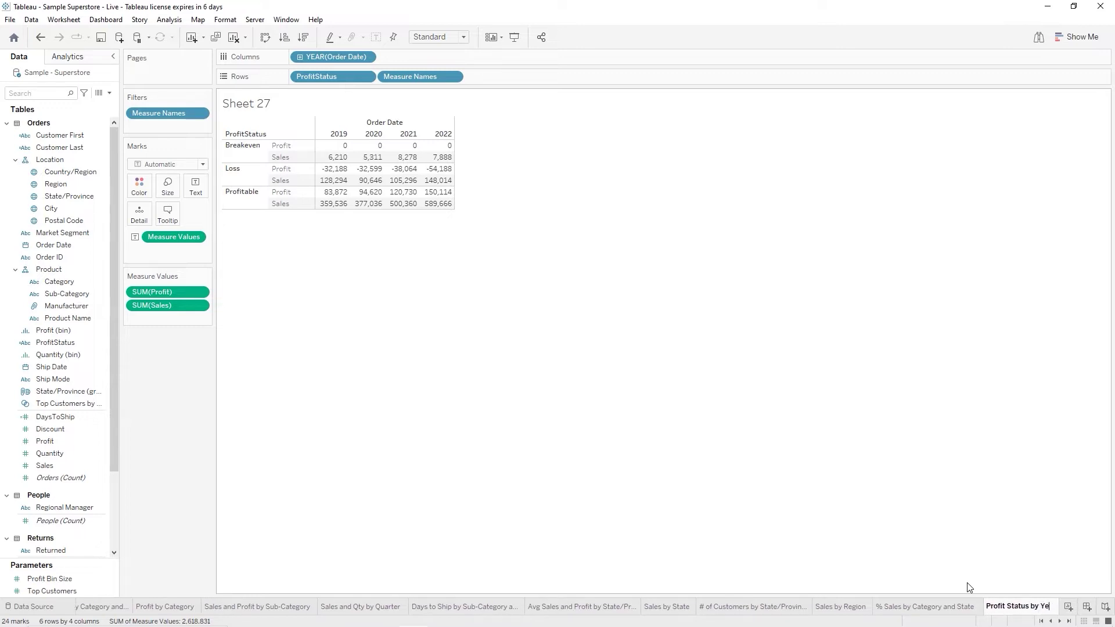
text(ar)
key(Return)
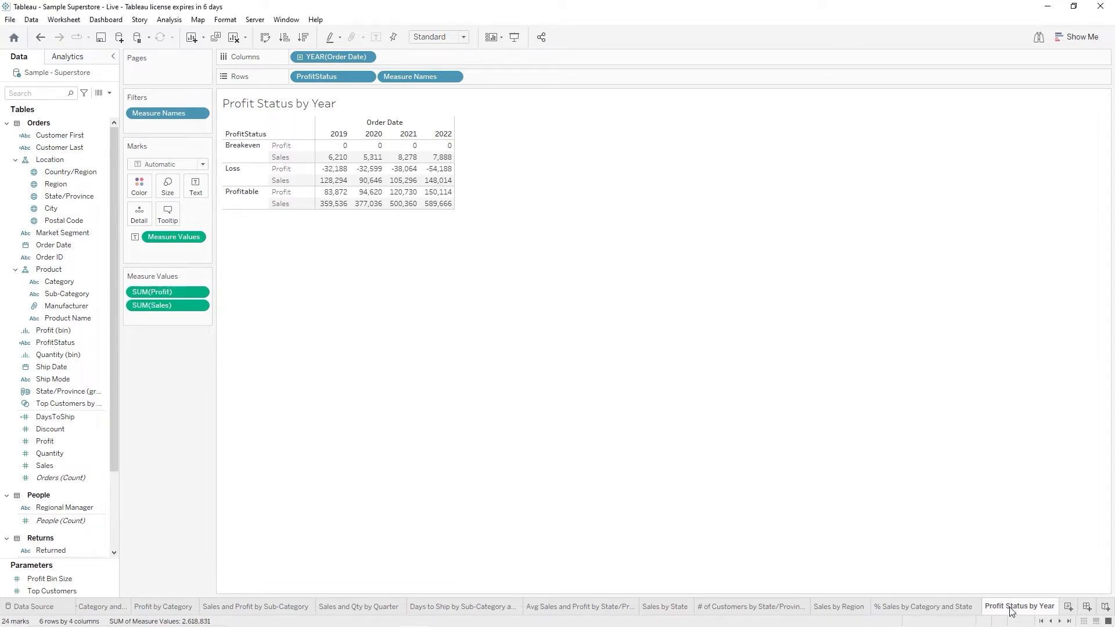
Duplicate the Profit Status by Year worksheet and start a calculated field named SimpleProfitStatus in the copy
drag(1010, 610, 1027, 612)
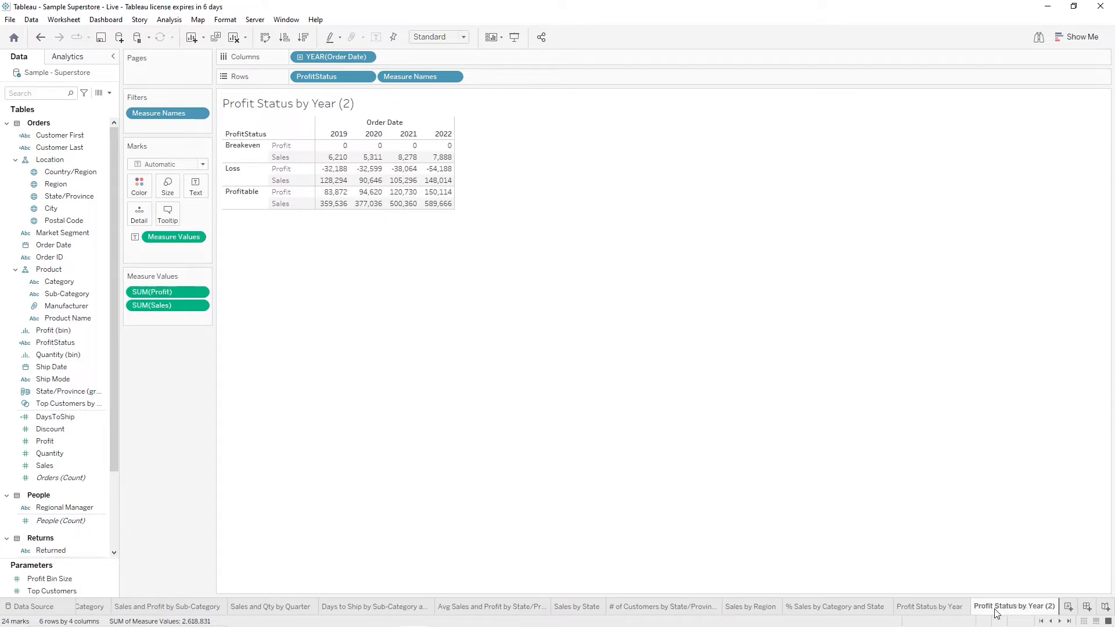
mouse_move(992, 614)
click(165, 22)
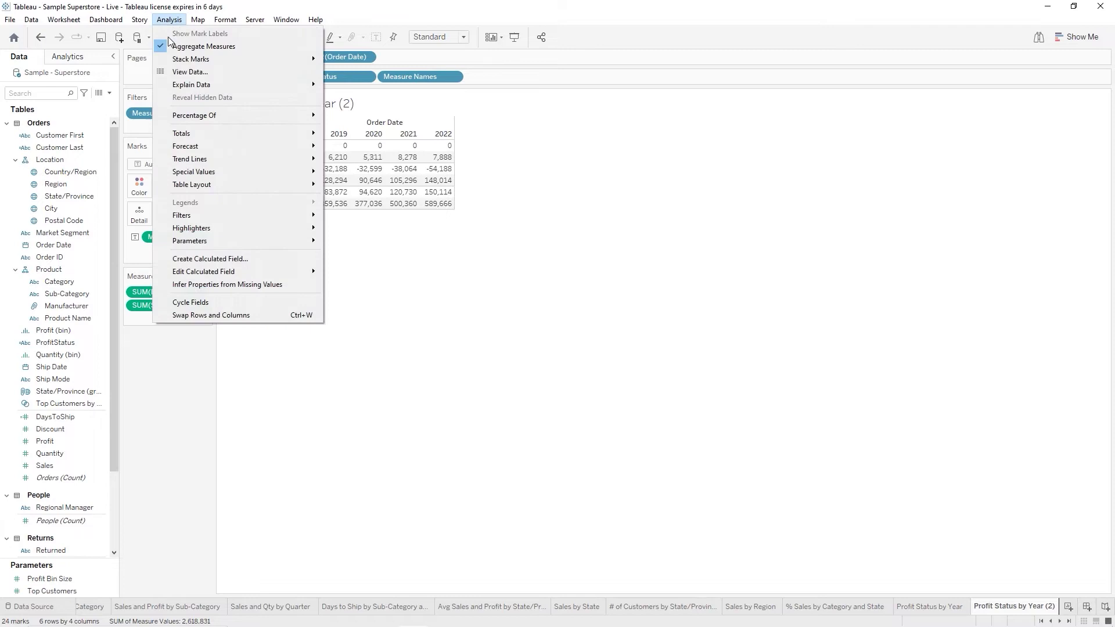
click(216, 259)
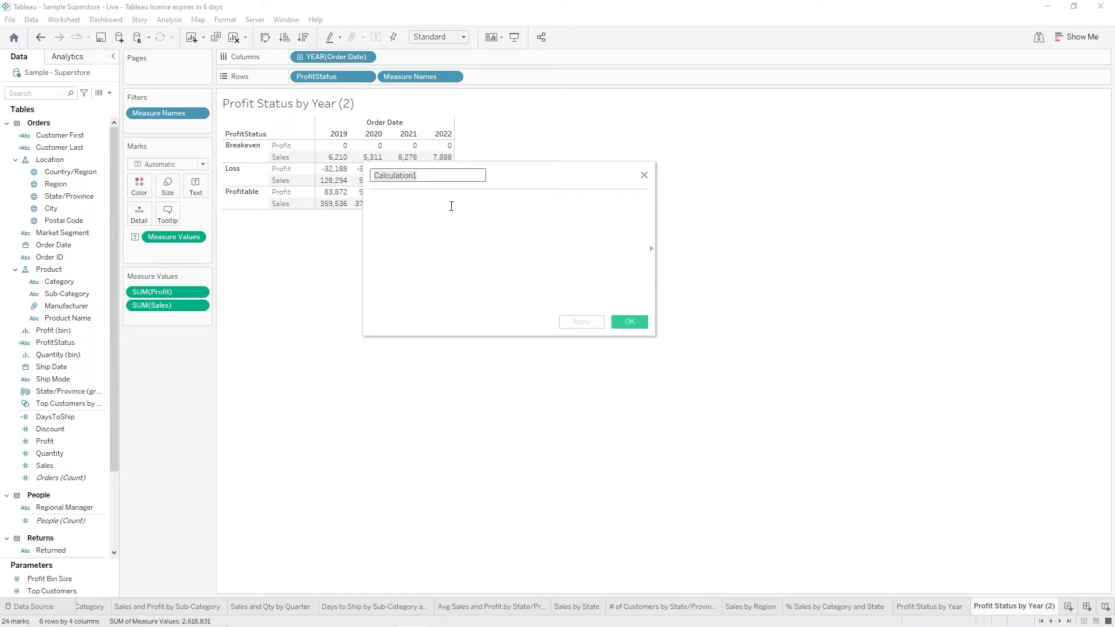
text(SimpleProfitStat)
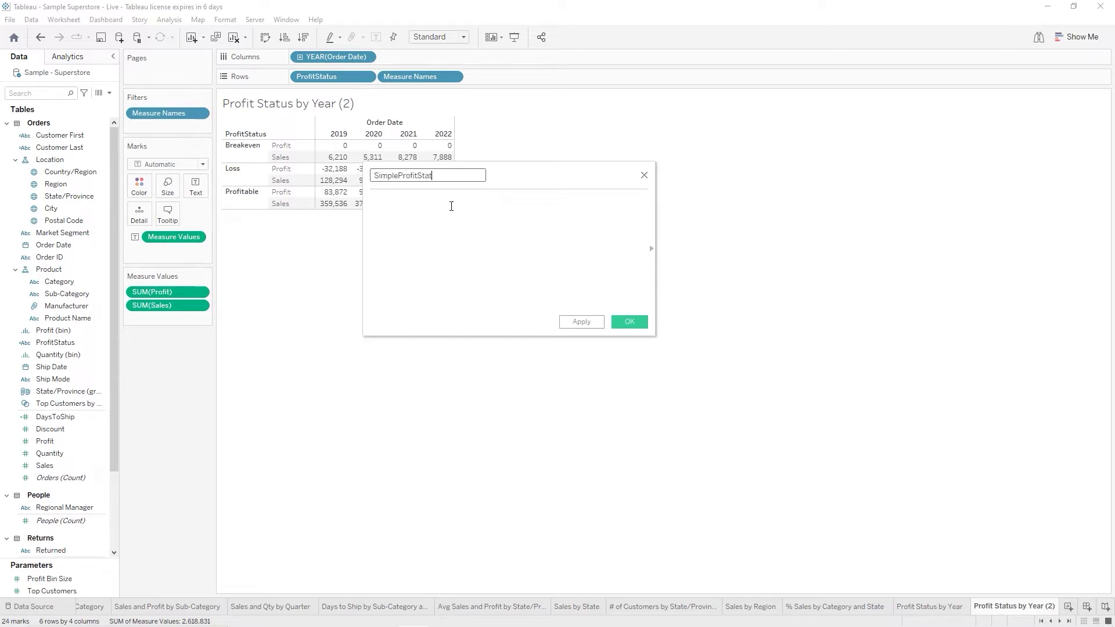
text(us)
Look up IF and IIF in the function reference and insert the IIF function into the SimpleProfitStatus formula
click(653, 254)
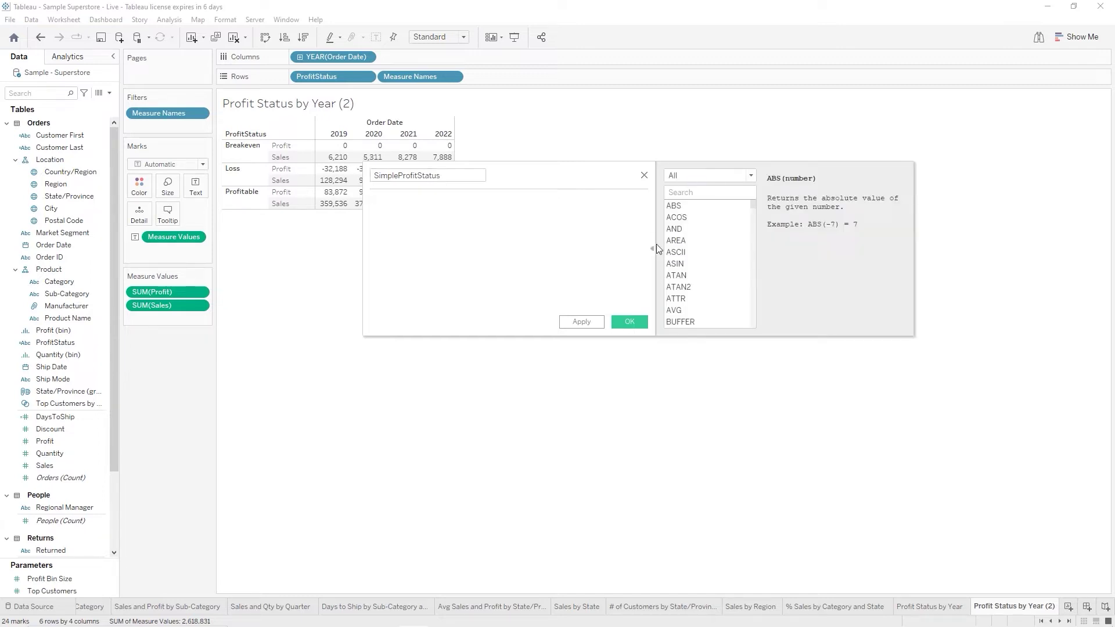
scroll(714, 238, down, 7)
scroll(714, 238, down, 3)
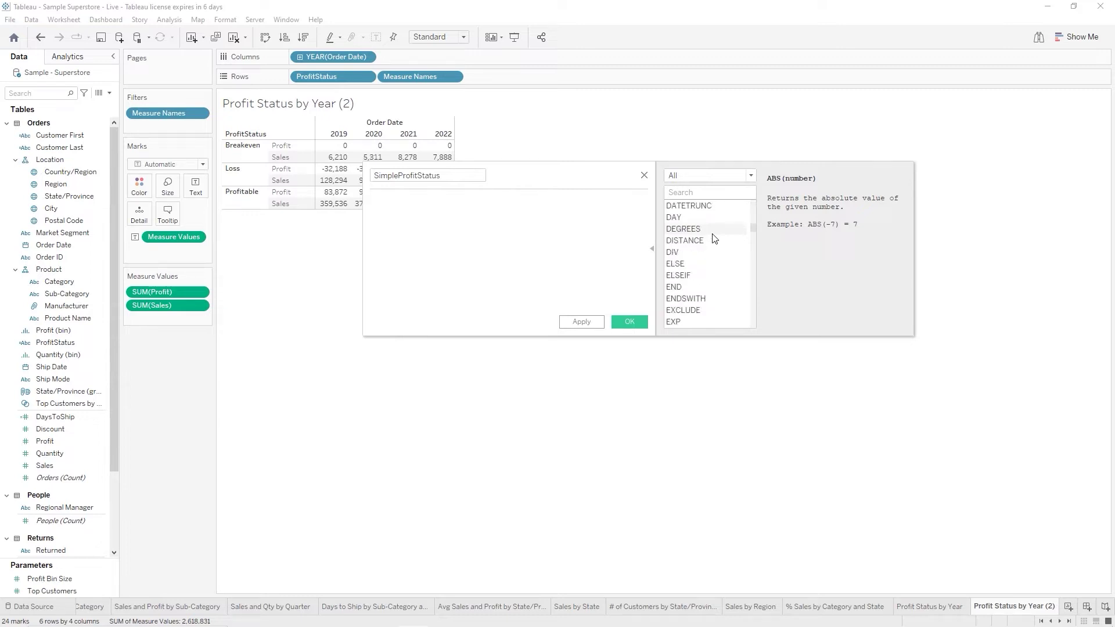
scroll(714, 238, down, 5)
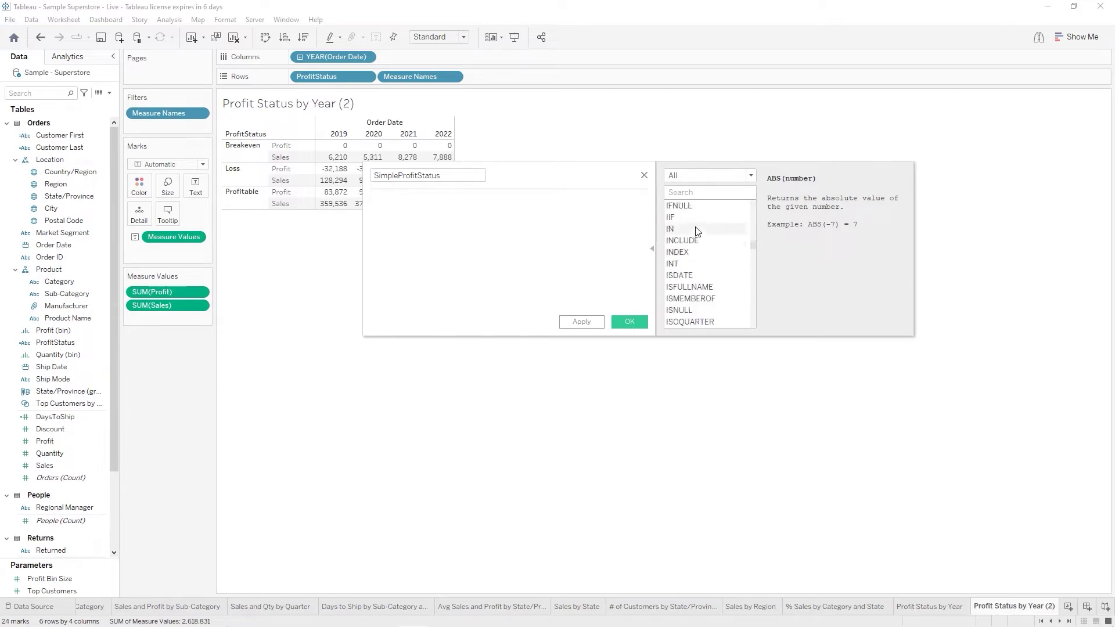
click(684, 265)
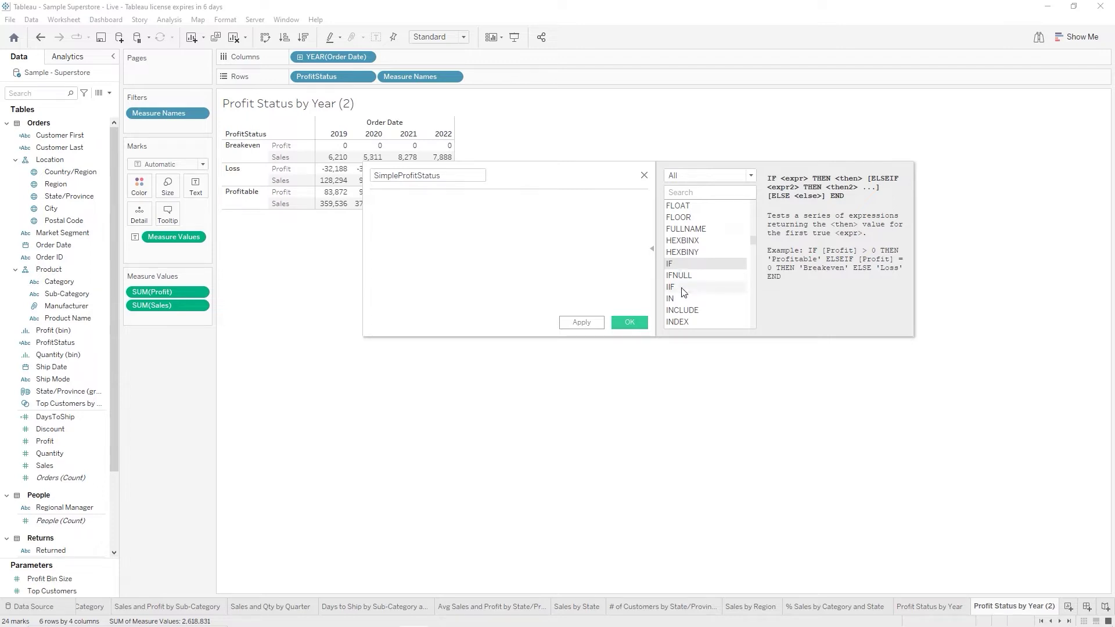
click(680, 291)
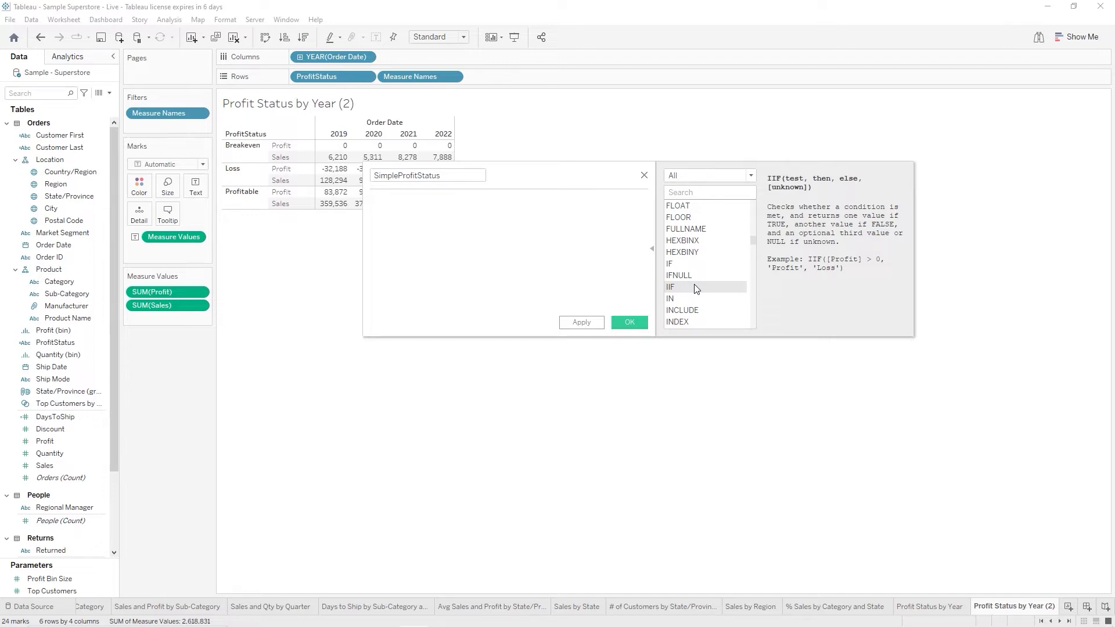
double_click(697, 289)
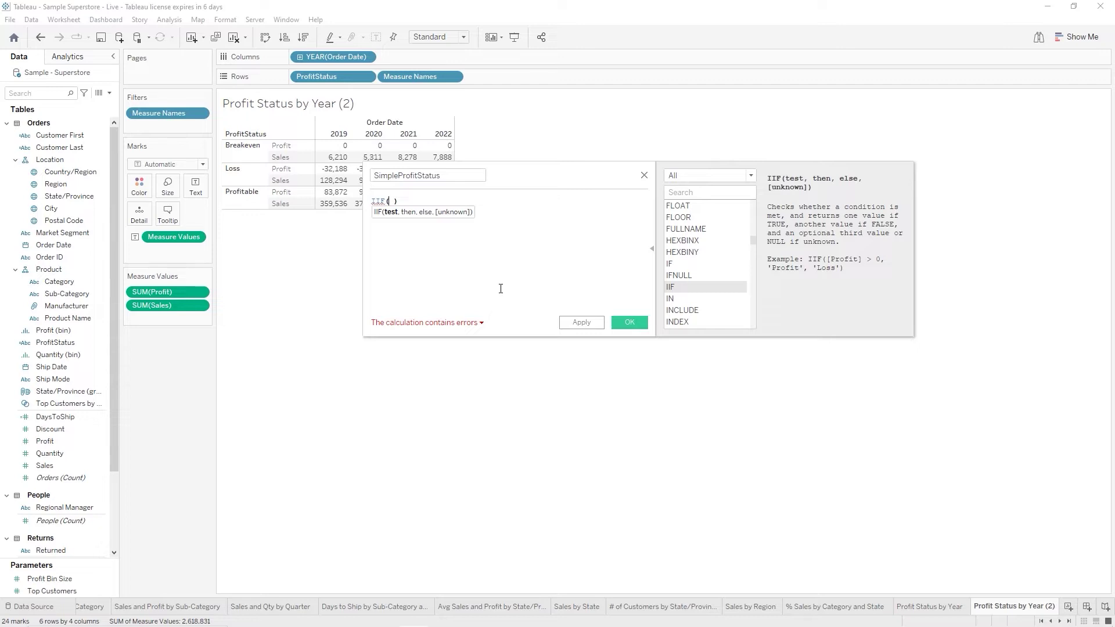
Fill in the IIF function's test as [Profit] > 0 and its then value as 'Profit'
text(pro)
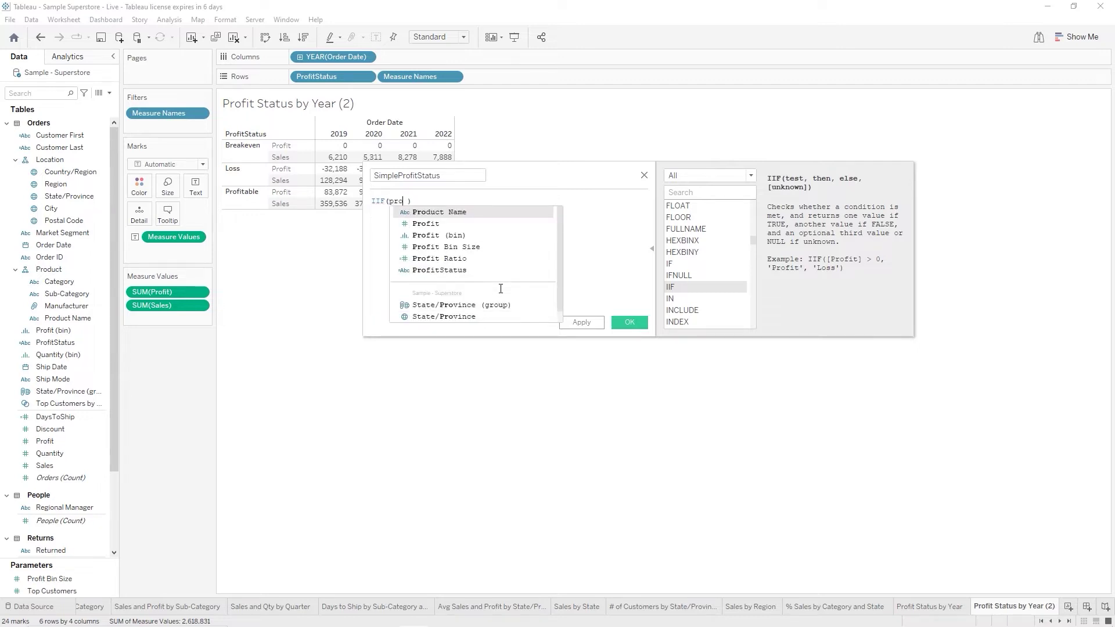
key(Down)
key(Return)
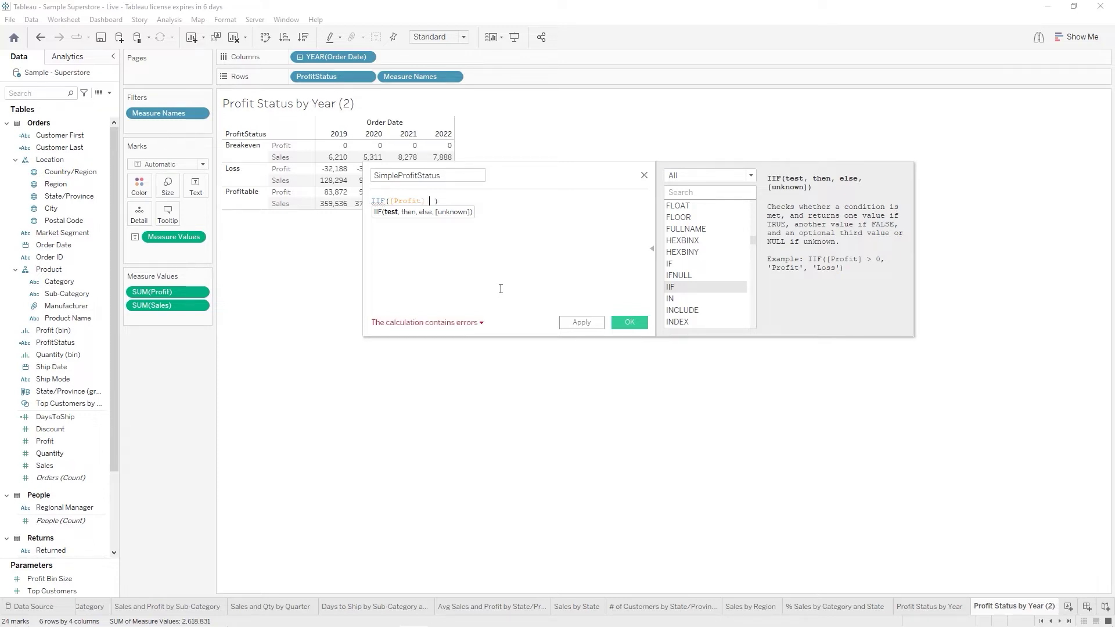
text(>)
text(0)
text(,)
text( ")
text('Profit)
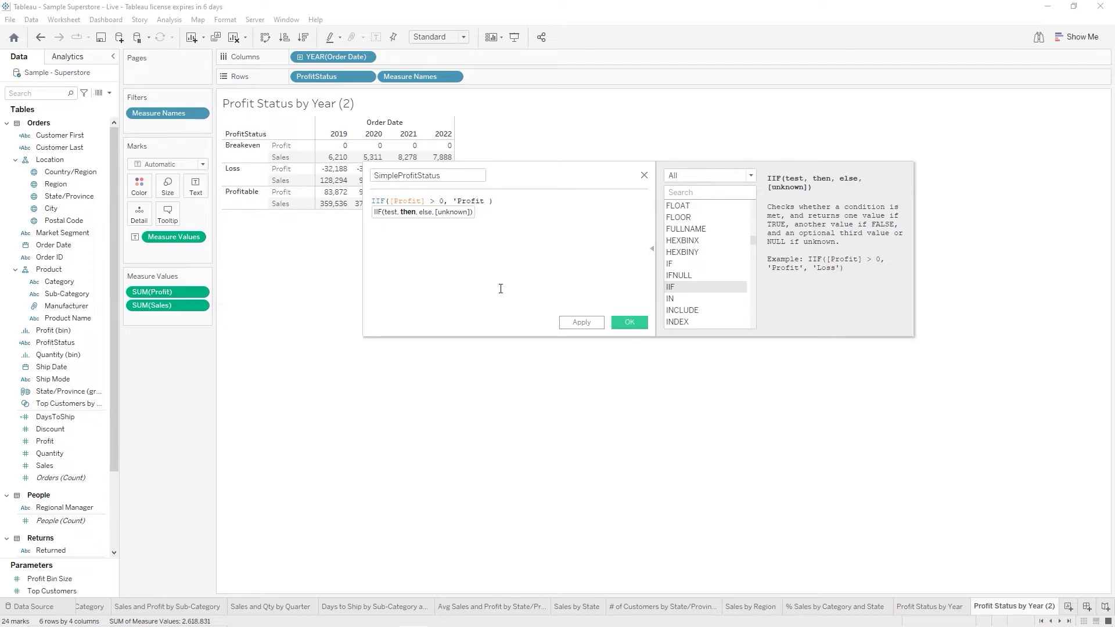
text(', )
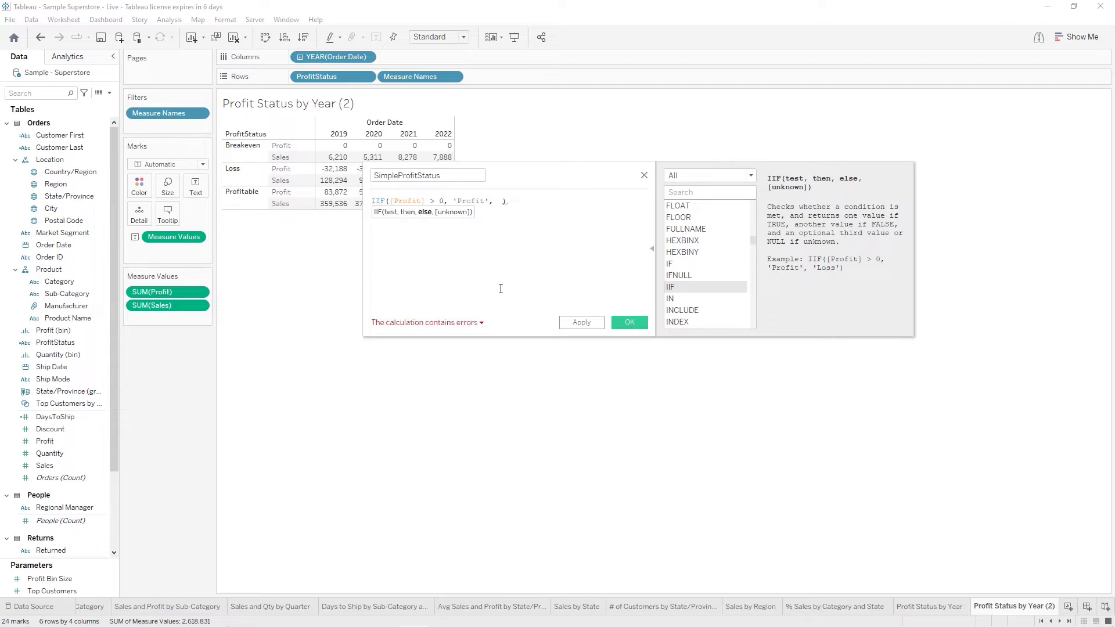
Set the IIF function's else value to 'Loss' and save the SimpleProfitStatus calculated field
text('Los)
text(s)
text(')
text(')
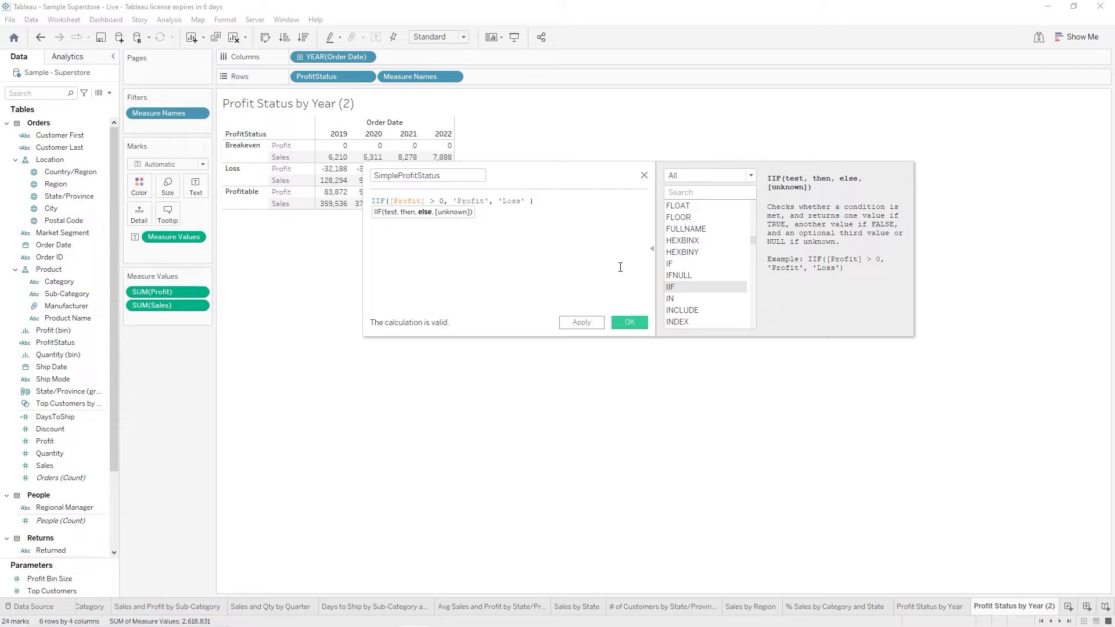
click(629, 323)
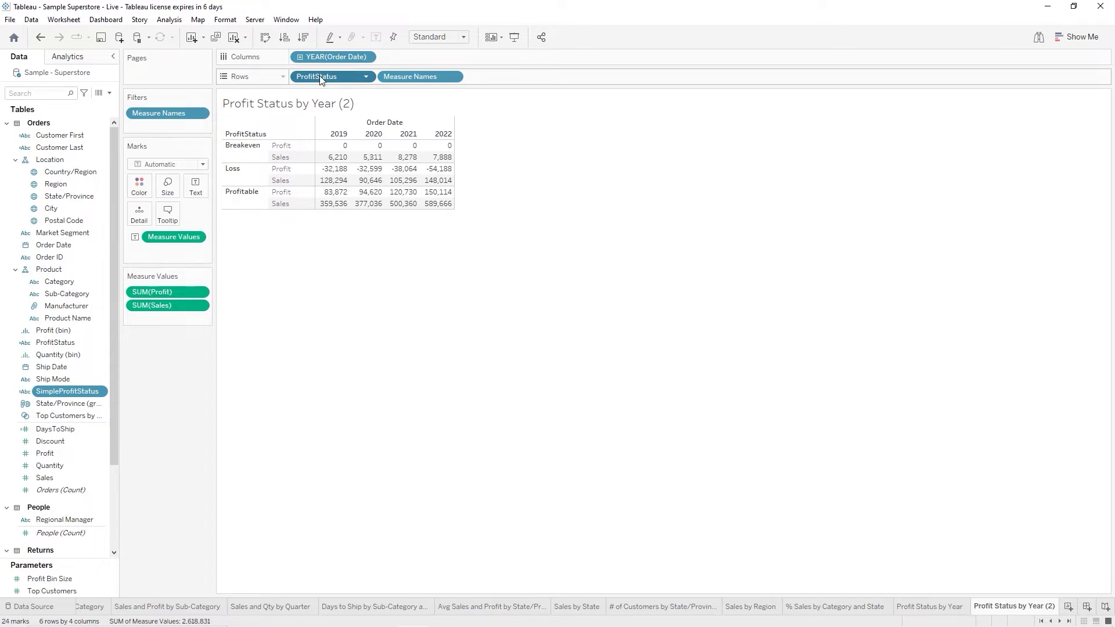
Replace ProfitStatus with SimpleProfitStatus on Rows, placing it ahead of Measure Names
key(Delete)
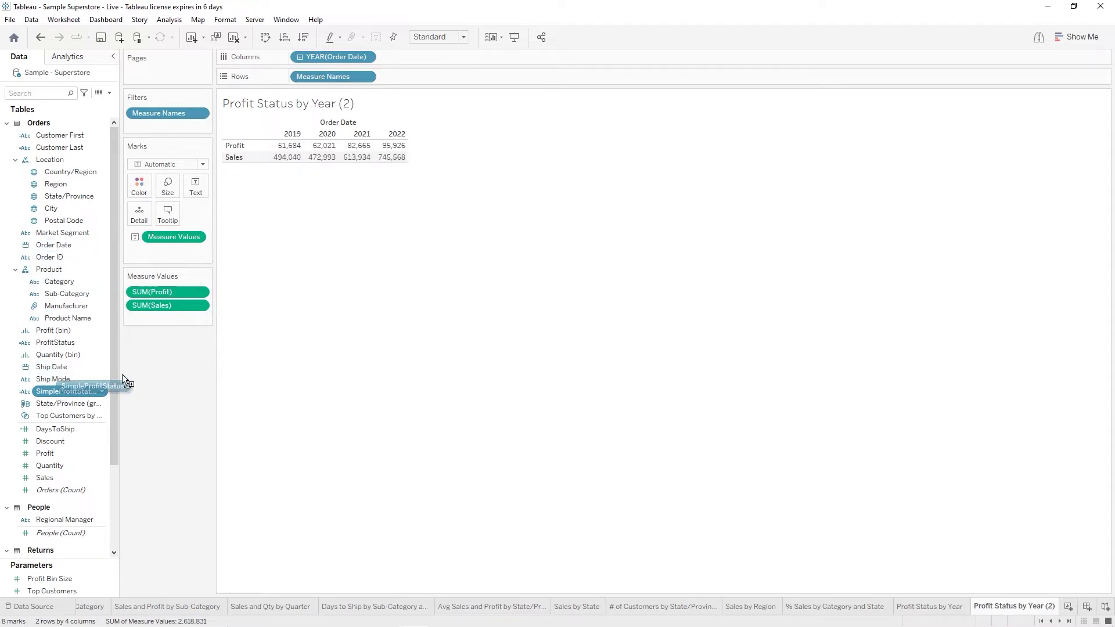
drag(122, 374, 294, 75)
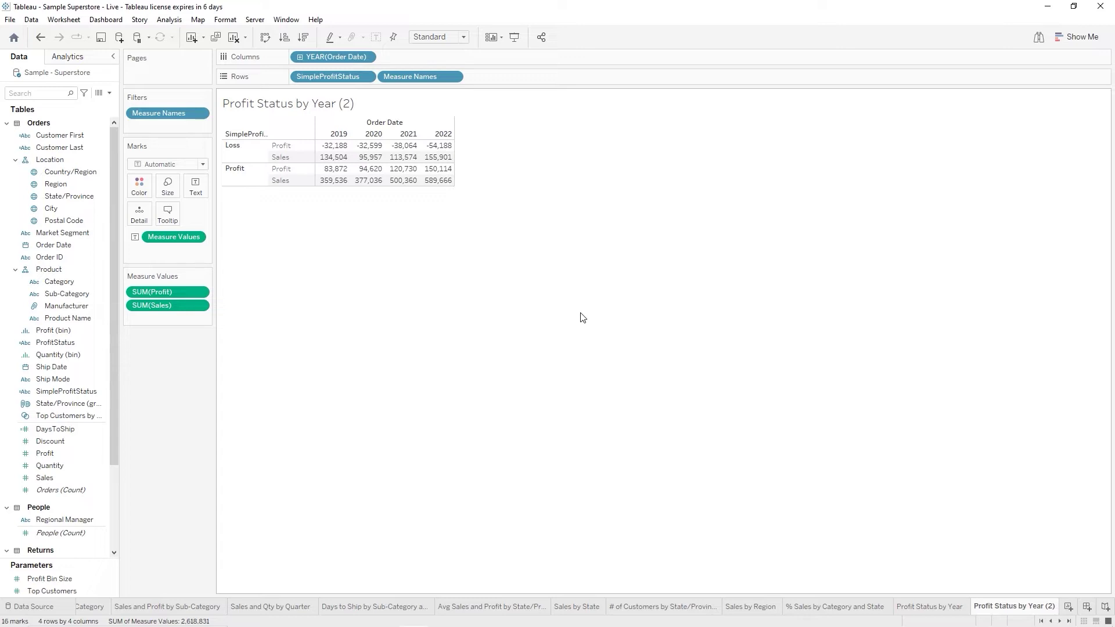
Rename the Profit Status by Year (2) worksheet as Profit or Loss and save the workbook
mouse_move(1010, 625)
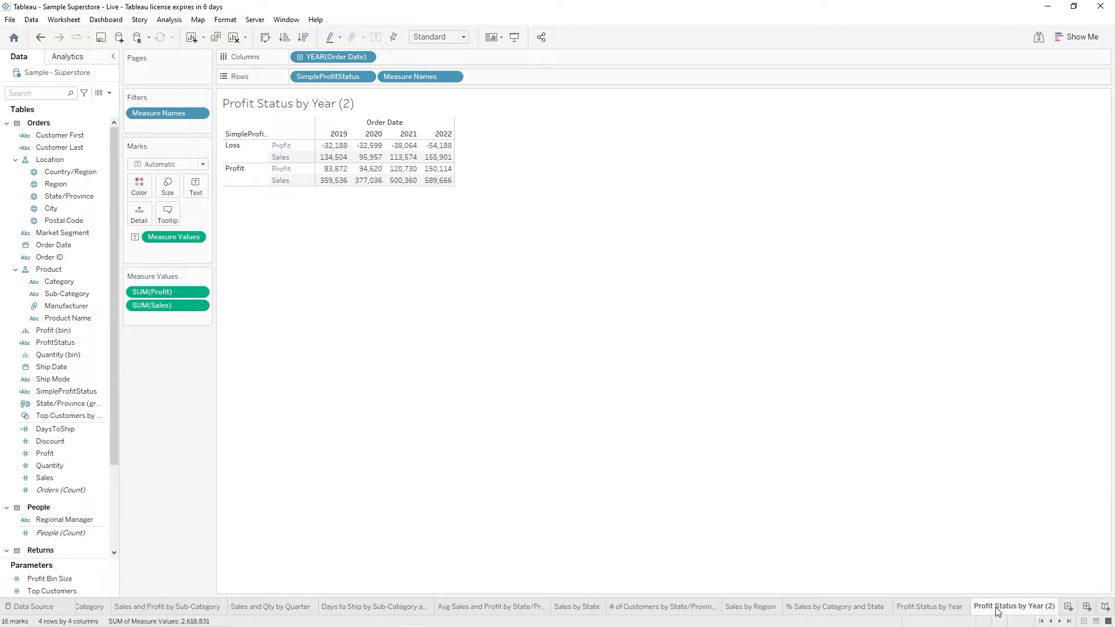
double_click(997, 606)
text(Profit or Loss)
key(Return)
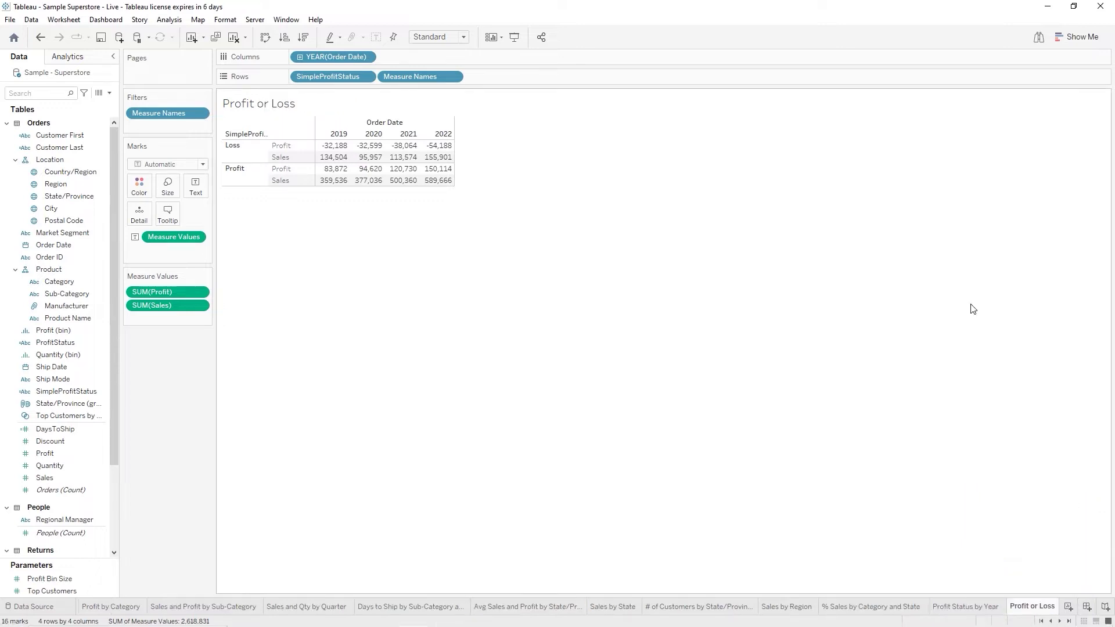
click(101, 37)
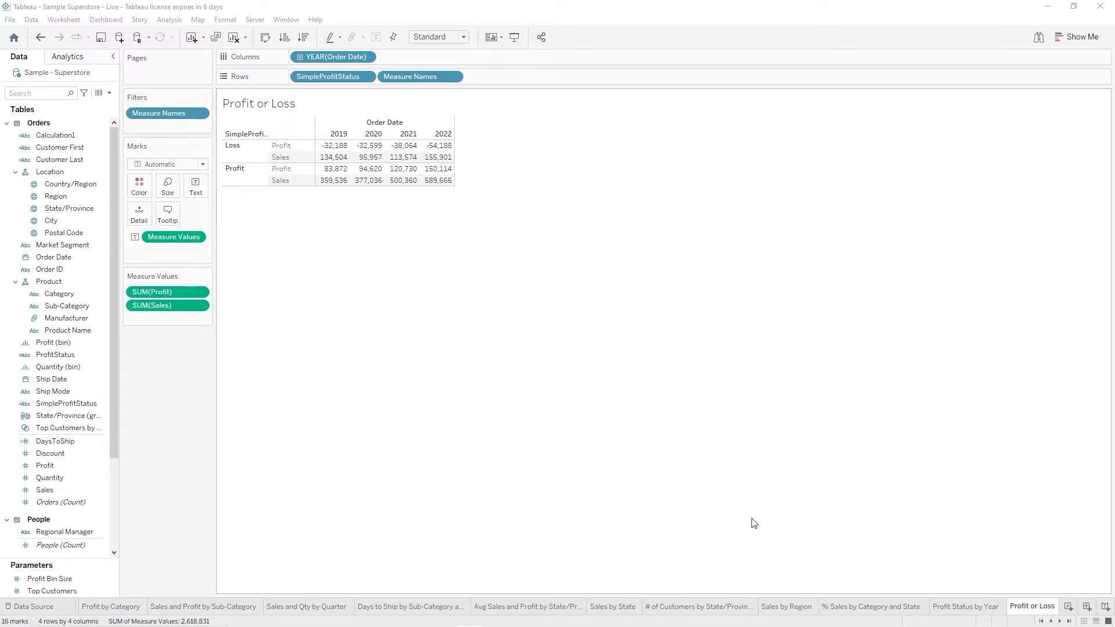
Create a new worksheet with Sales and Quantity on Columns
click(1069, 607)
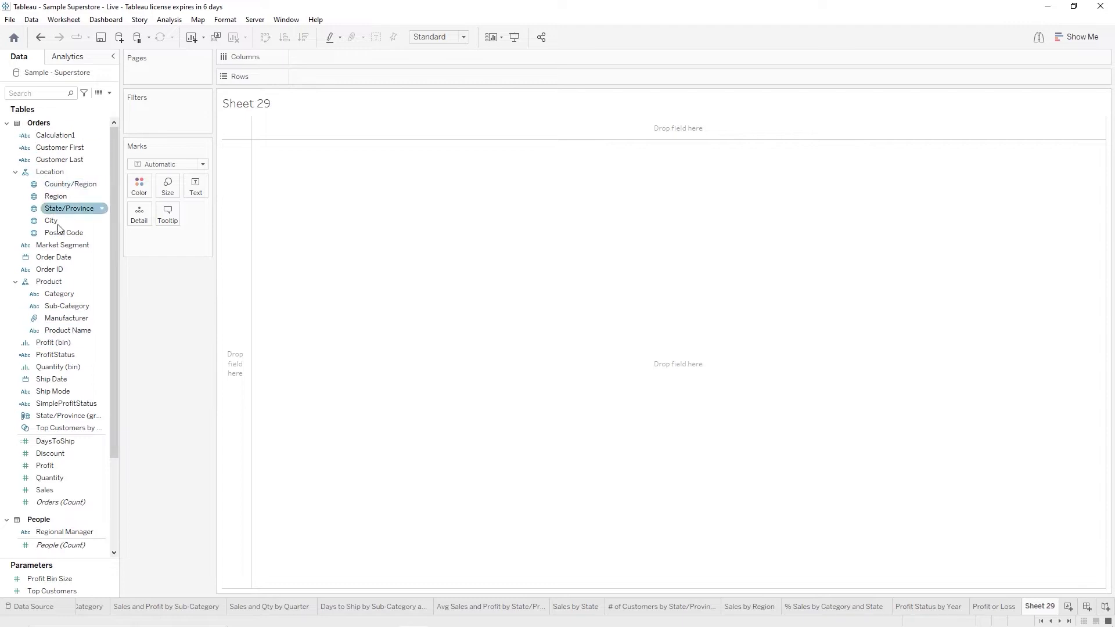
mouse_move(69, 490)
mouse_down()
mouse_move(280, 194)
mouse_move(323, 60)
mouse_up()
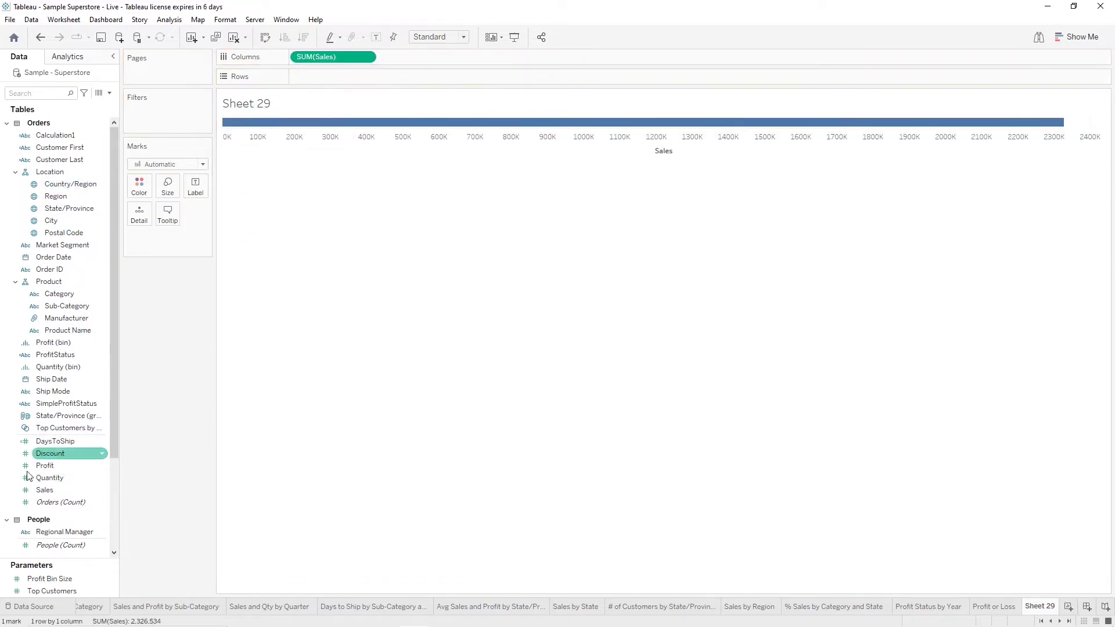
mouse_move(50, 478)
mouse_down()
mouse_move(187, 448)
mouse_move(458, 85)
mouse_move(406, 59)
mouse_up()
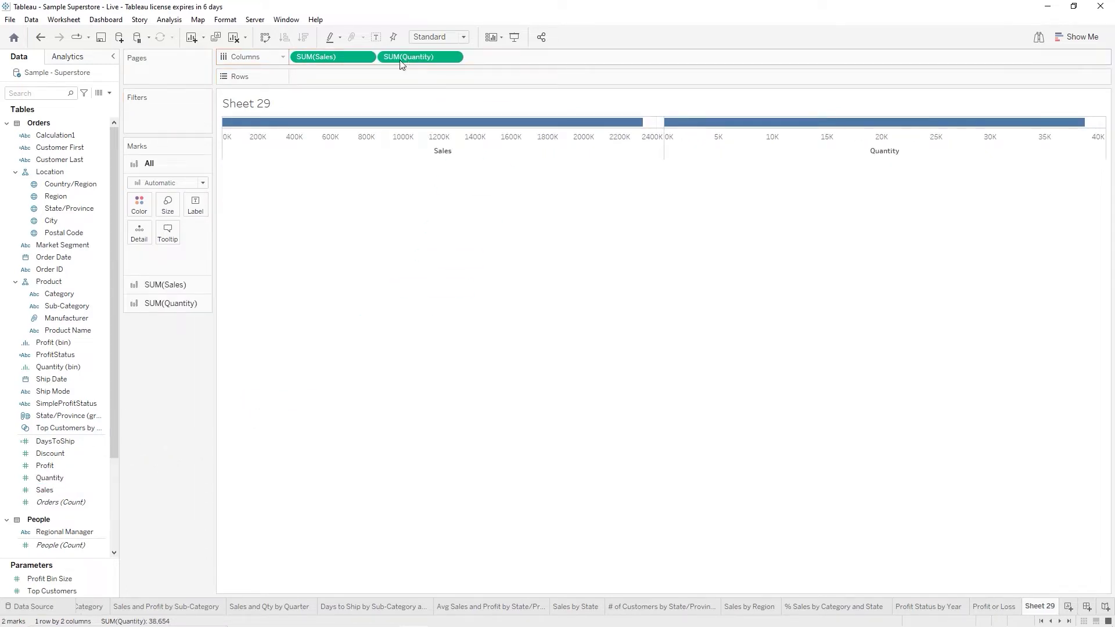
Convert Sales and Quantity on Columns to dimensions and add Market Segment to Rows
right_click(351, 60)
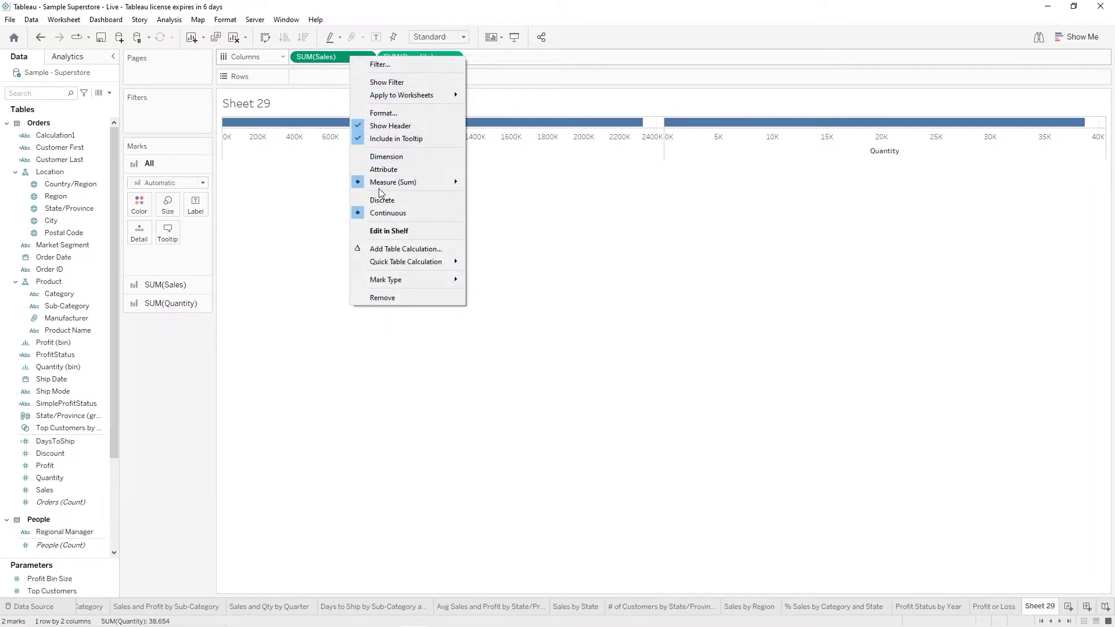
mouse_move(377, 187)
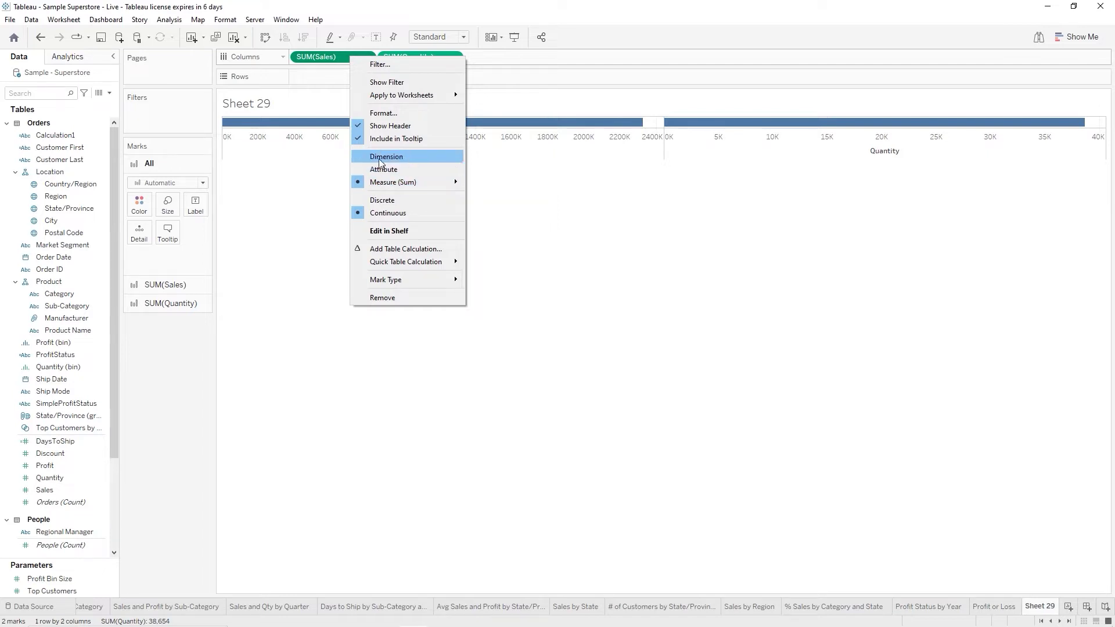
key(Escape)
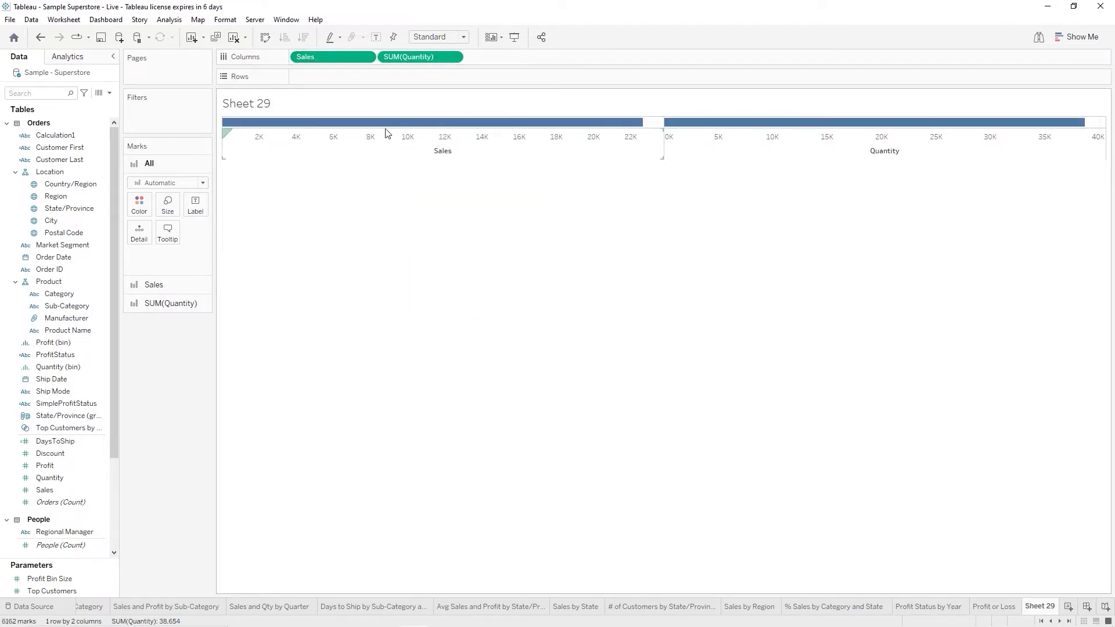
right_click(404, 63)
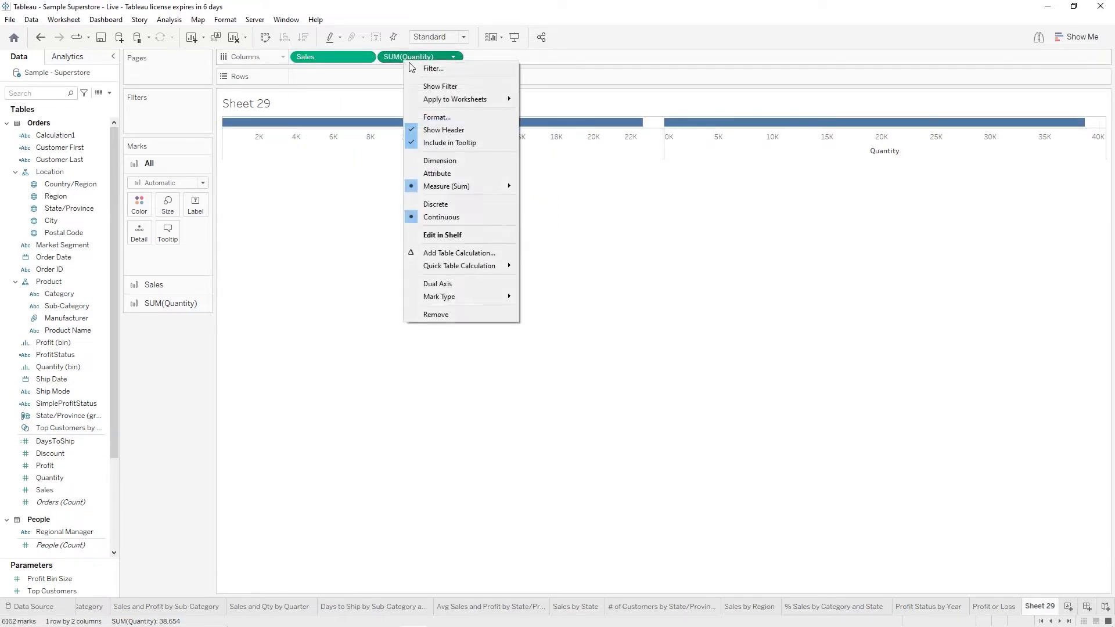
click(435, 165)
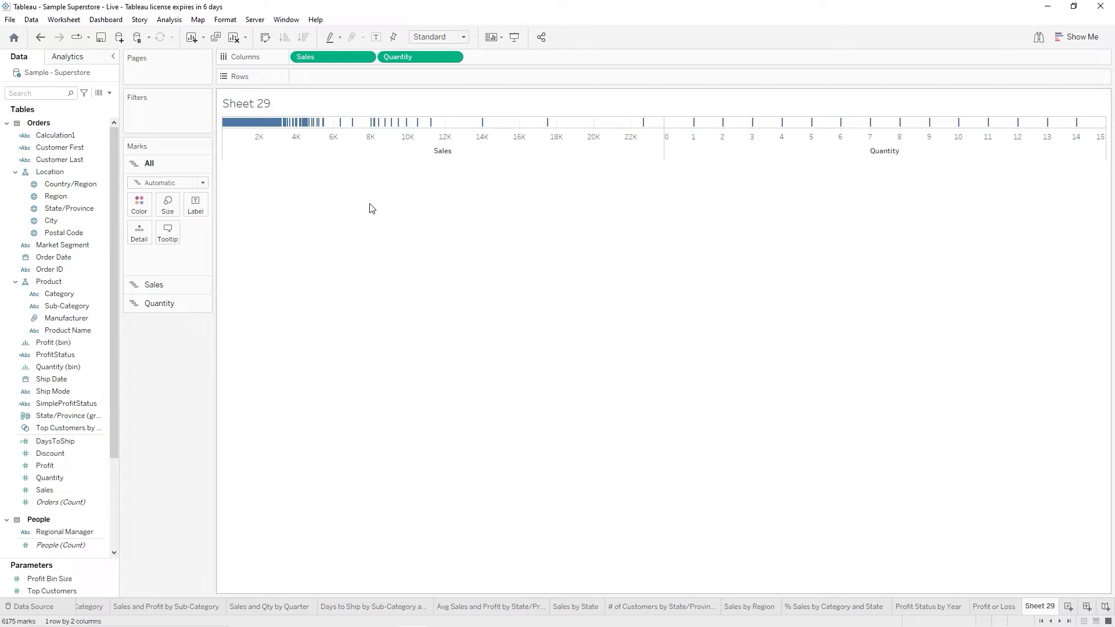
click(58, 233)
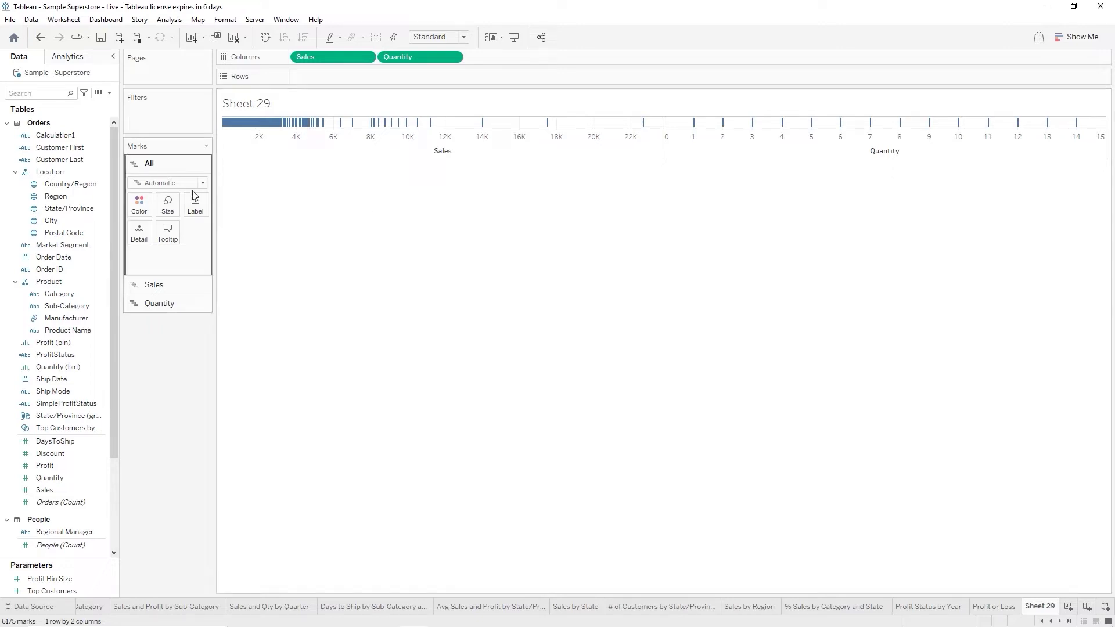
drag(54, 245, 337, 81)
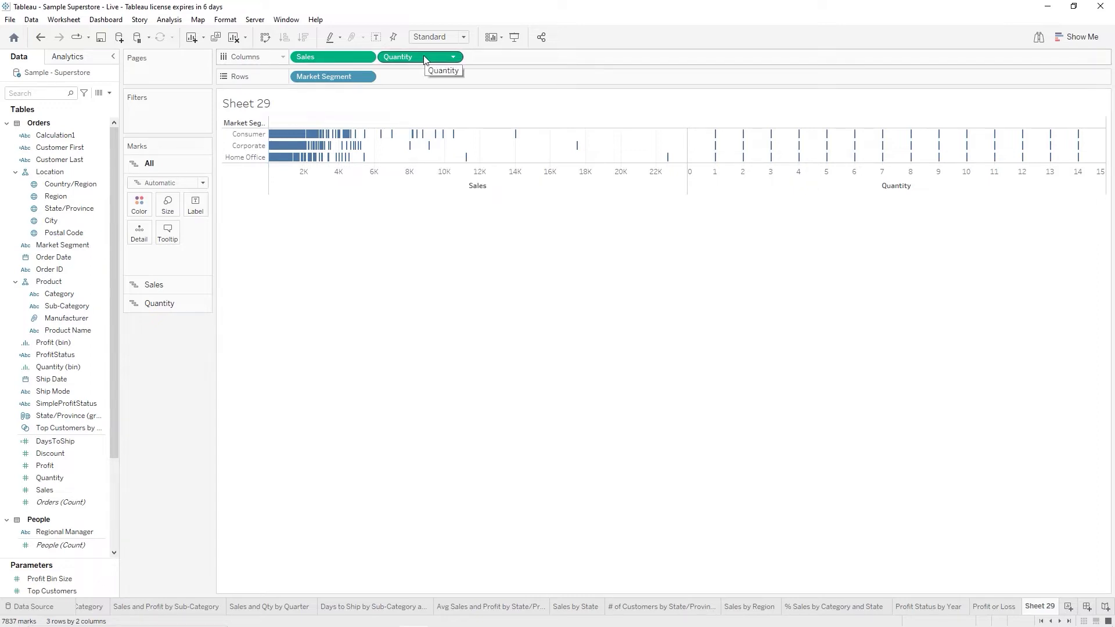
Combine Quantity with Sales as a dual axis in the view and hide the Measure Names legend card
drag(424, 59, 368, 146)
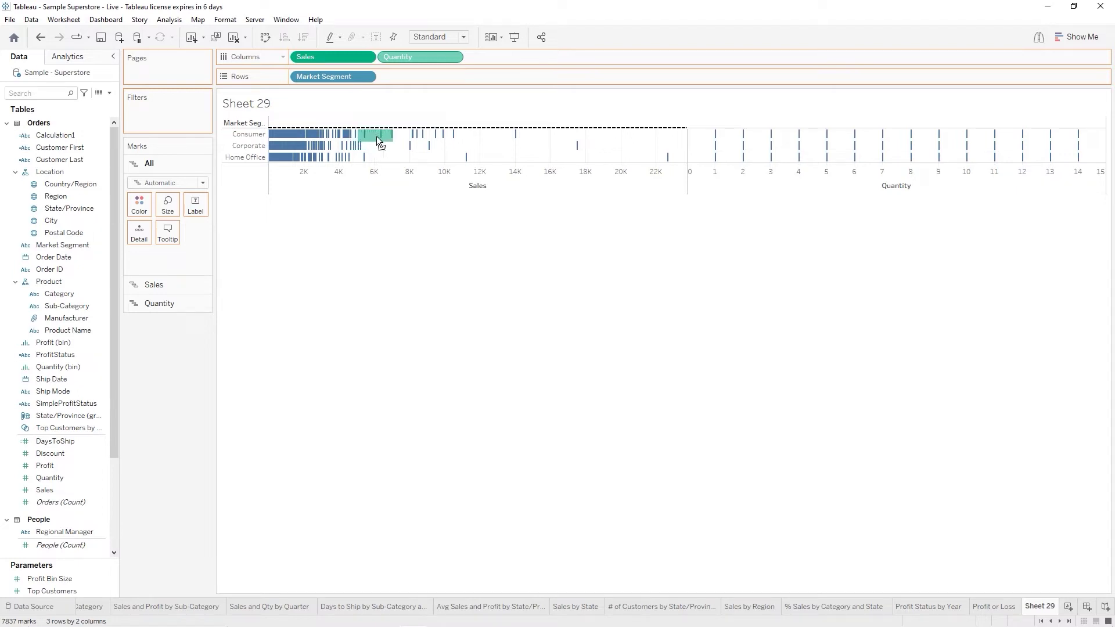
drag(376, 136, 376, 136)
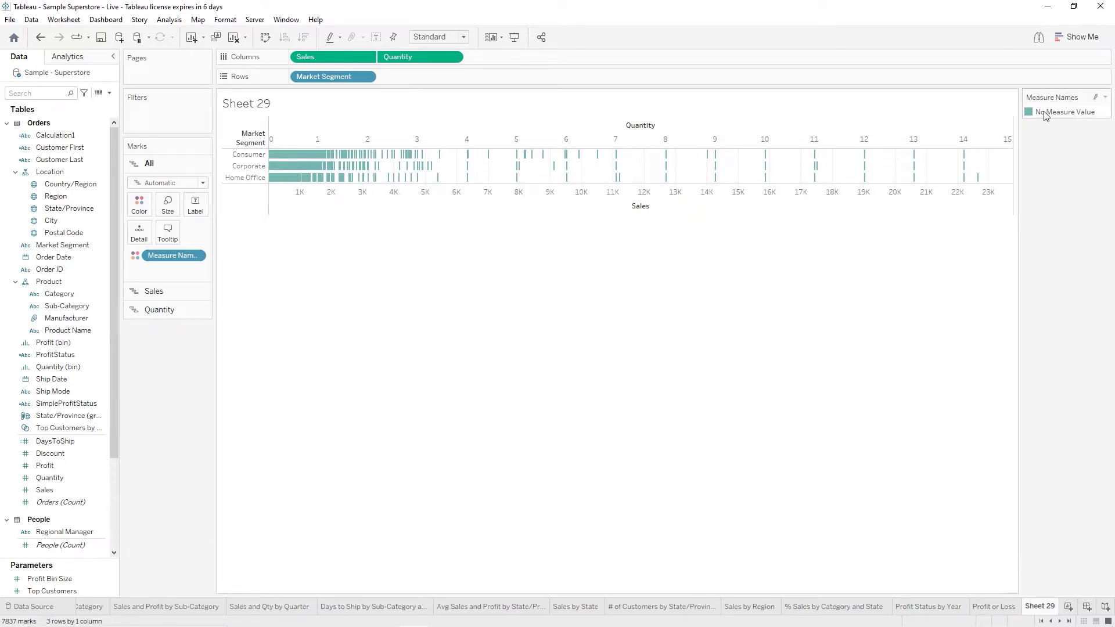
click(1105, 97)
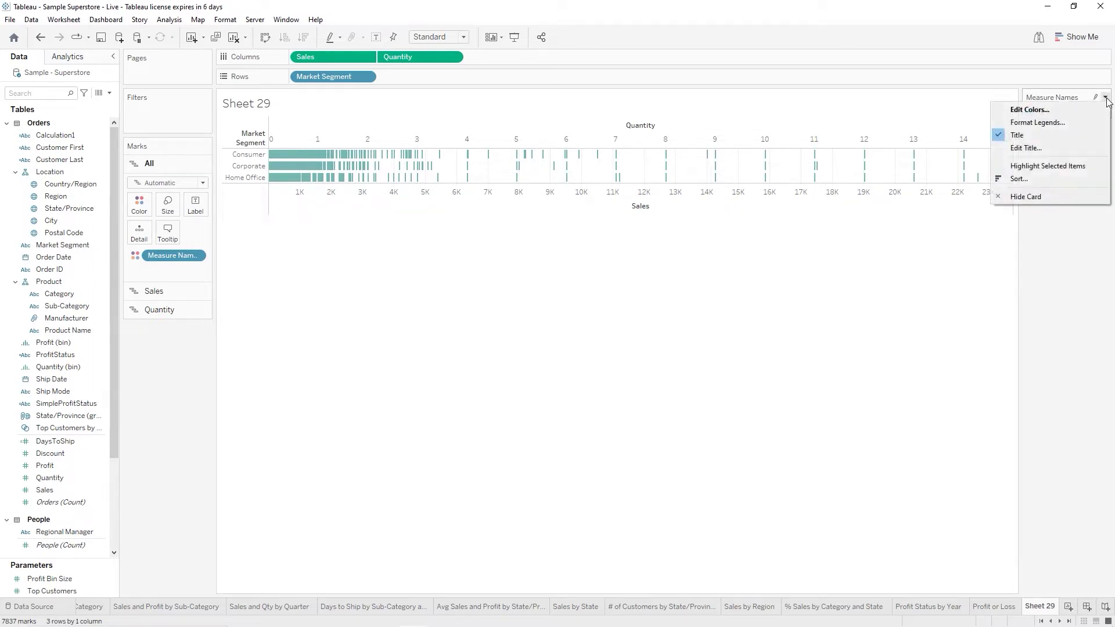
click(1027, 197)
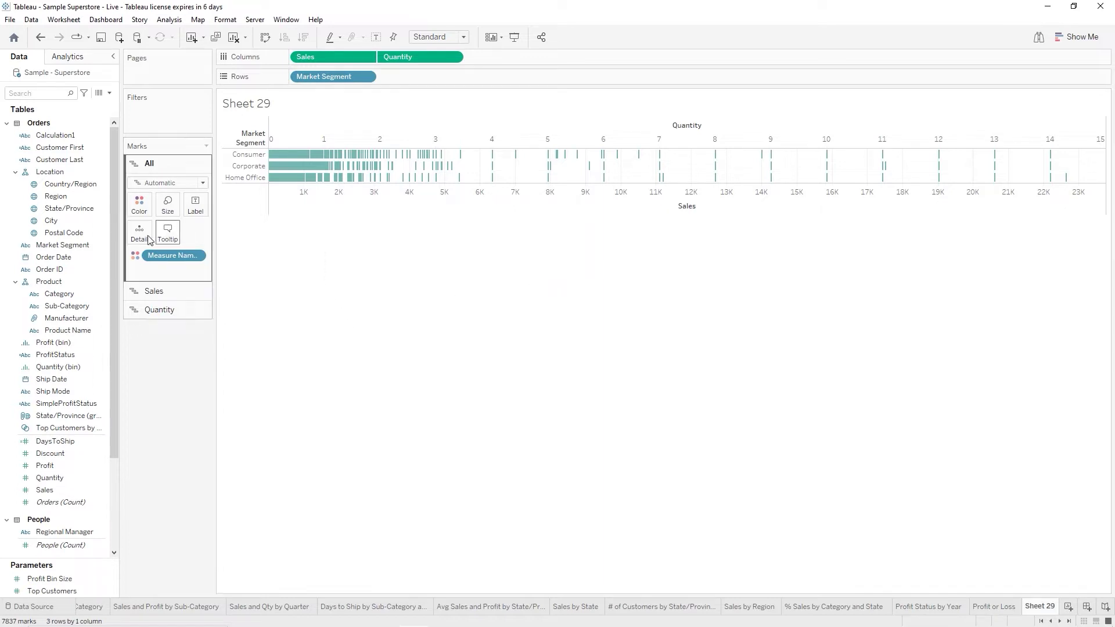
Create a calculated field from Market Segment and name it ConsumerSegment
click(69, 245)
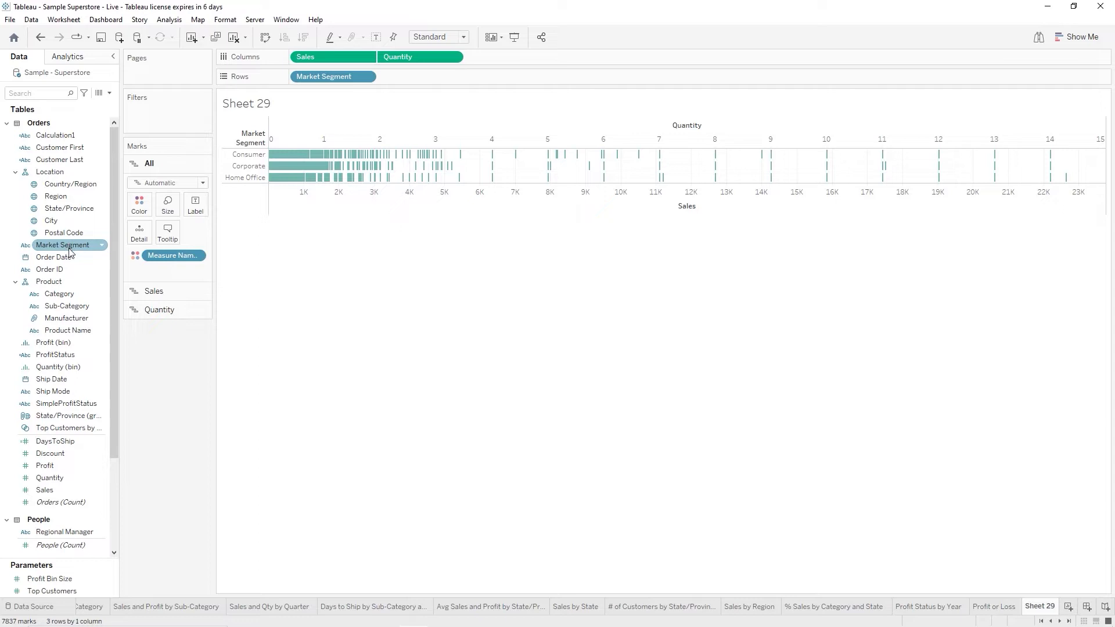
right_click(69, 251)
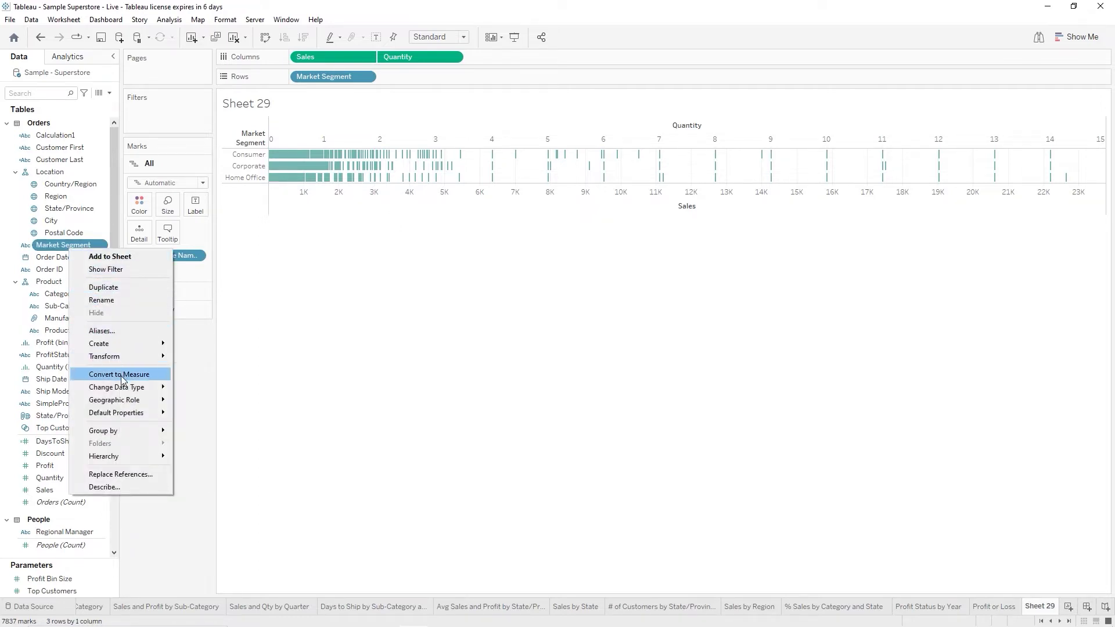
mouse_move(127, 347)
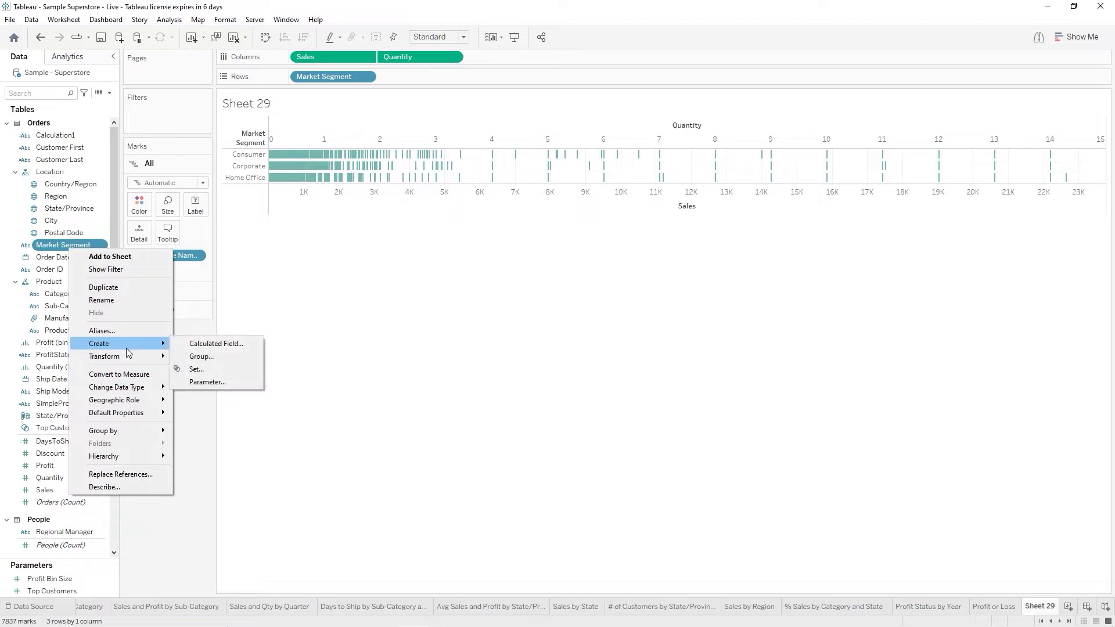
click(233, 345)
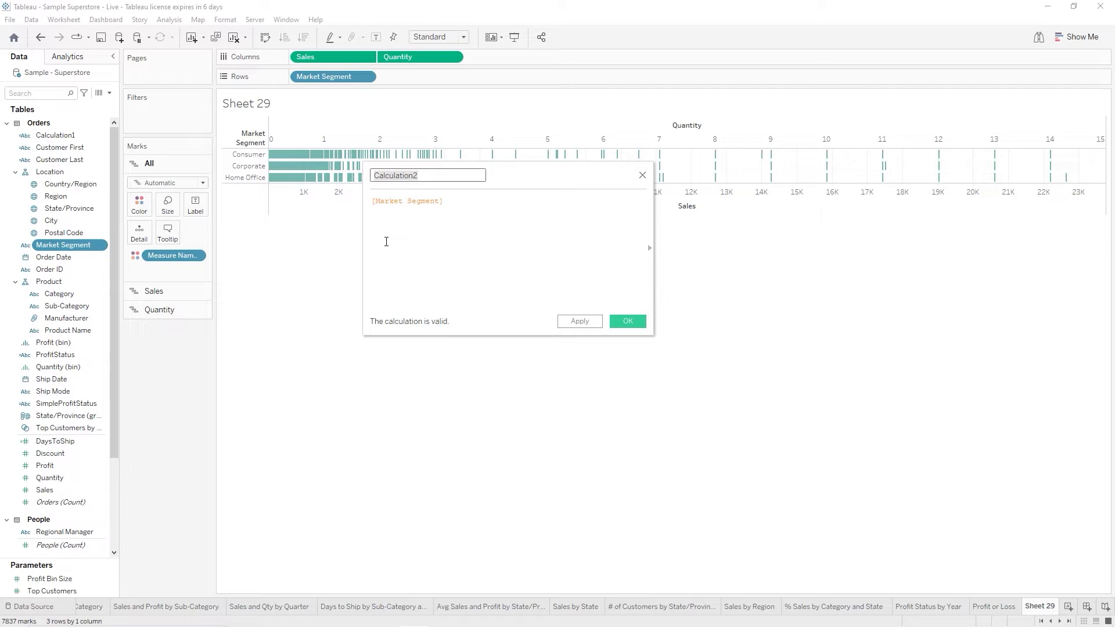
key(BackSpace)
text(Consumer)
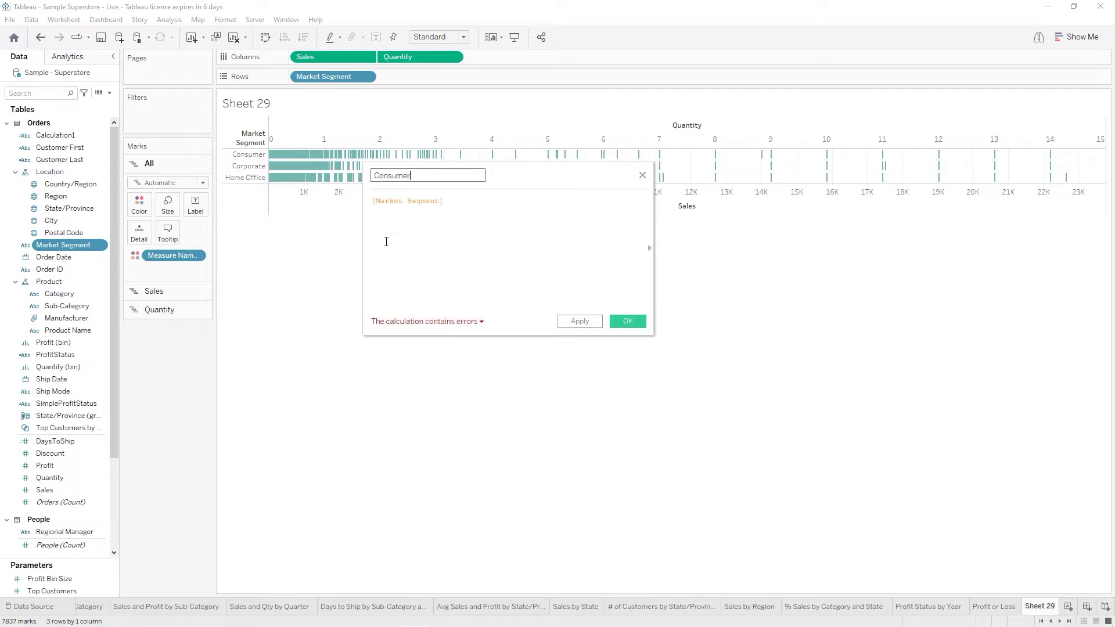
text(Segment)
Start the ConsumerSegment formula with the condition IF [Market Segment] = 'Consumer' AND [Sales] >= 1000
click(373, 202)
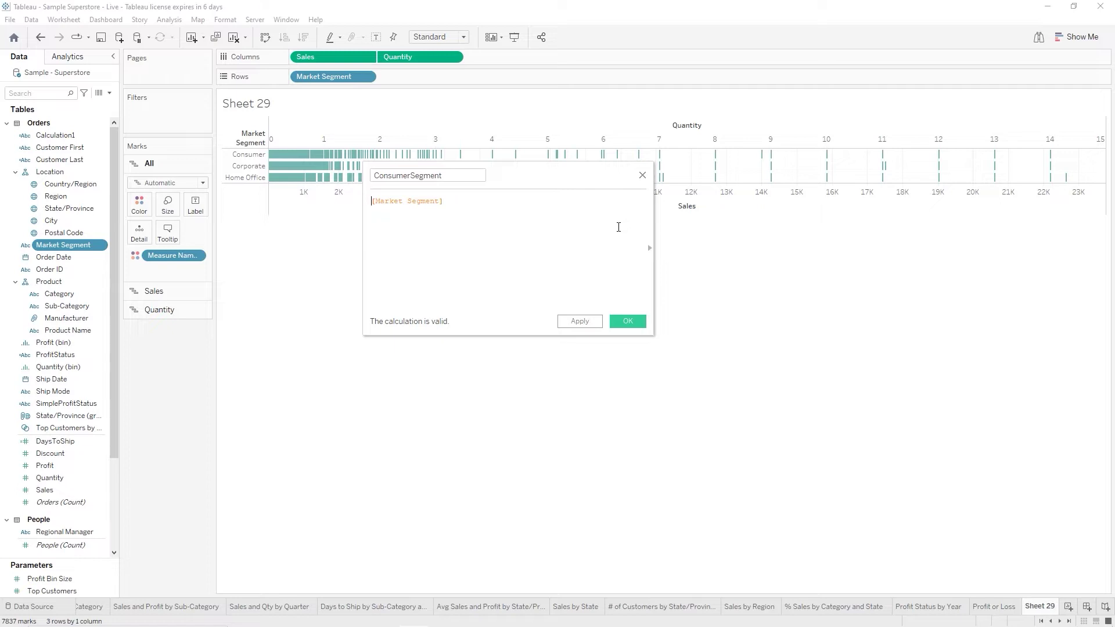
text(i)
key(Return)
text(=)
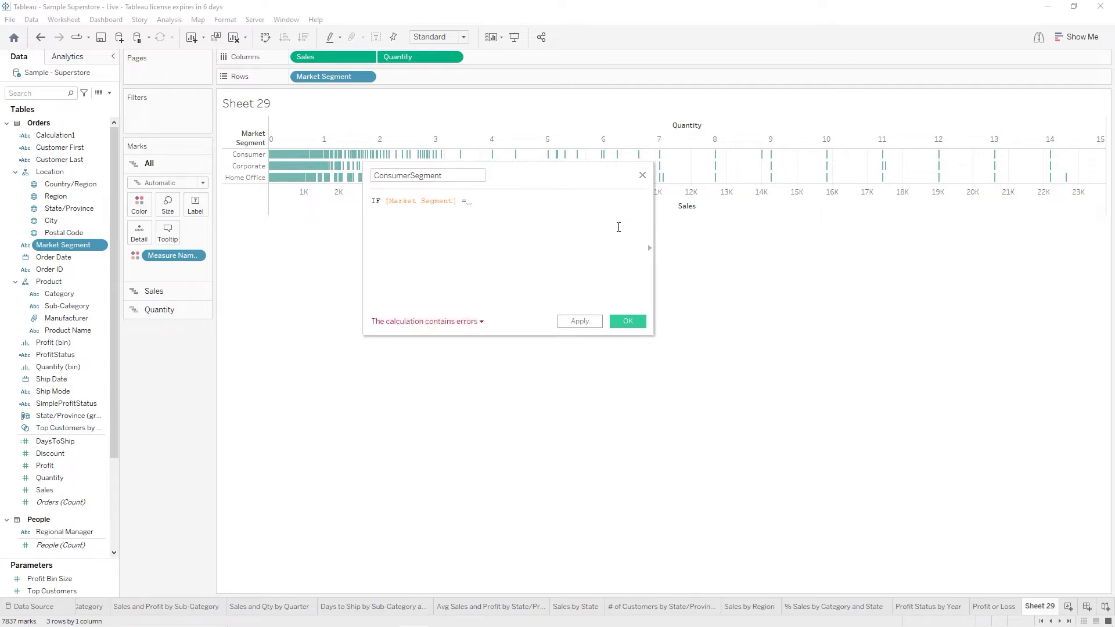
text( 'Consumer')
text(an)
key(Return)
text(sal)
key(Return)
text(>= )
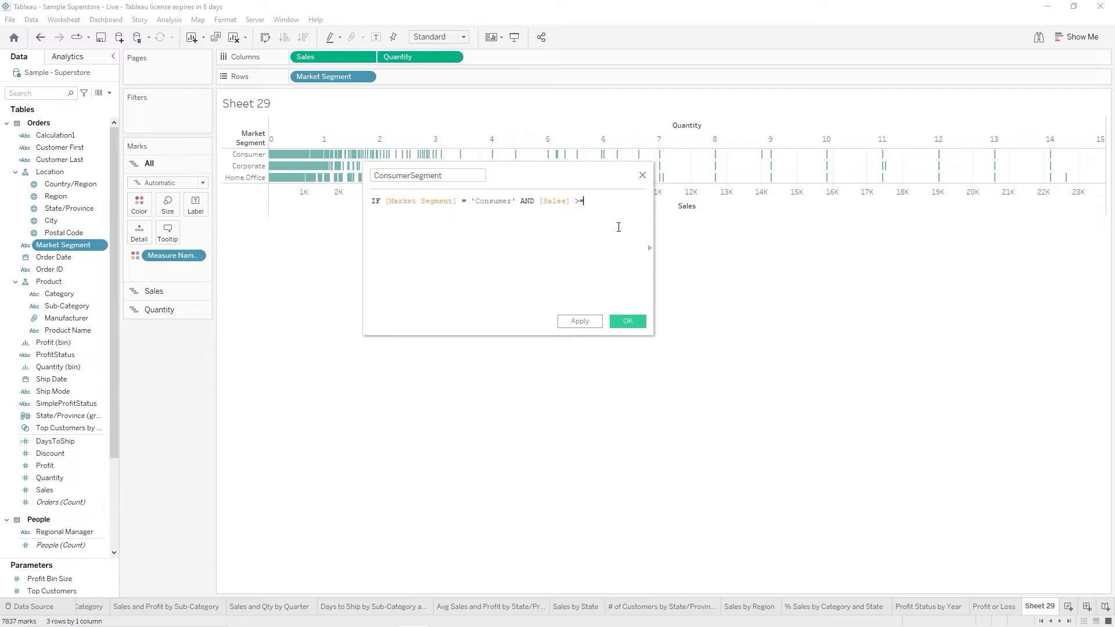
text(1000)
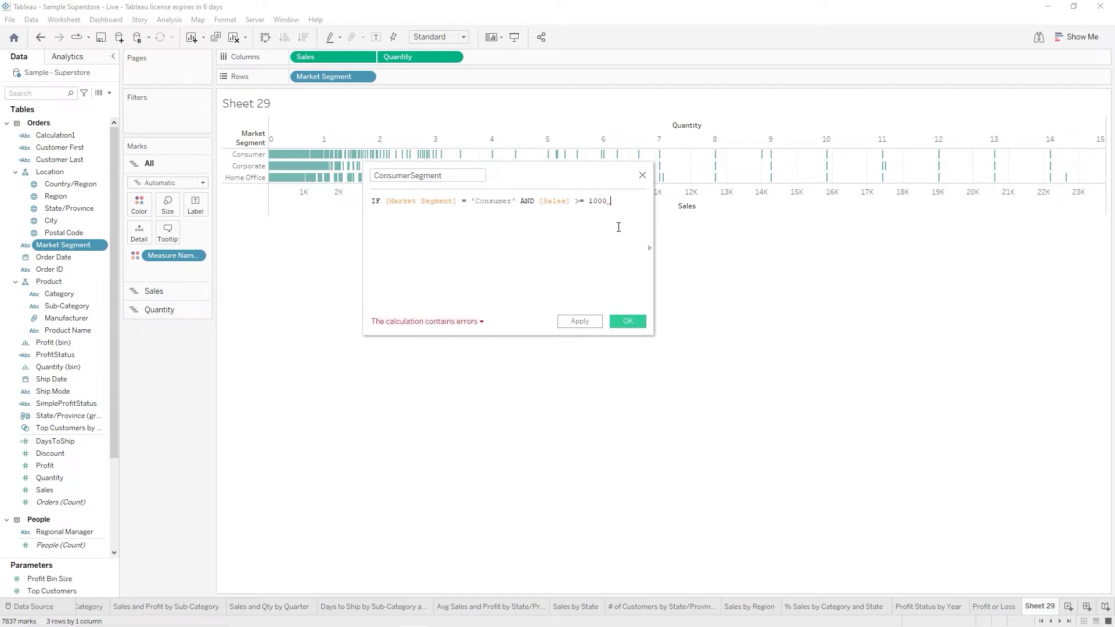
Extend the condition with AND [Quantity] >=5 on a second line, returning THEN 'True' ELSE 'False'
text( an)
key(Return)
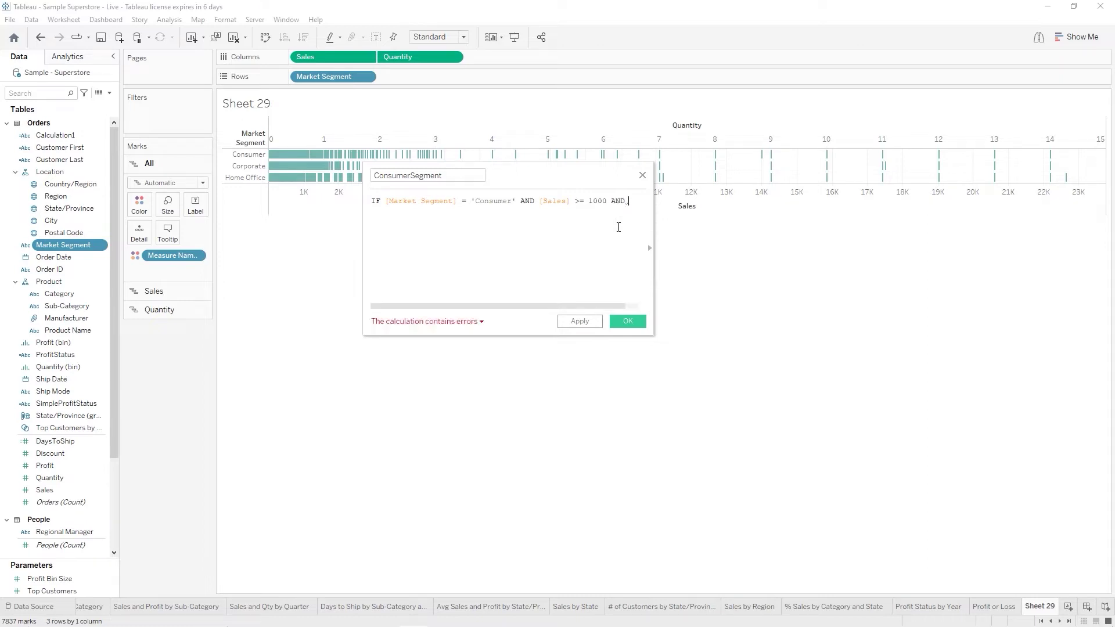
key(Return)
text(qu)
key(Return)
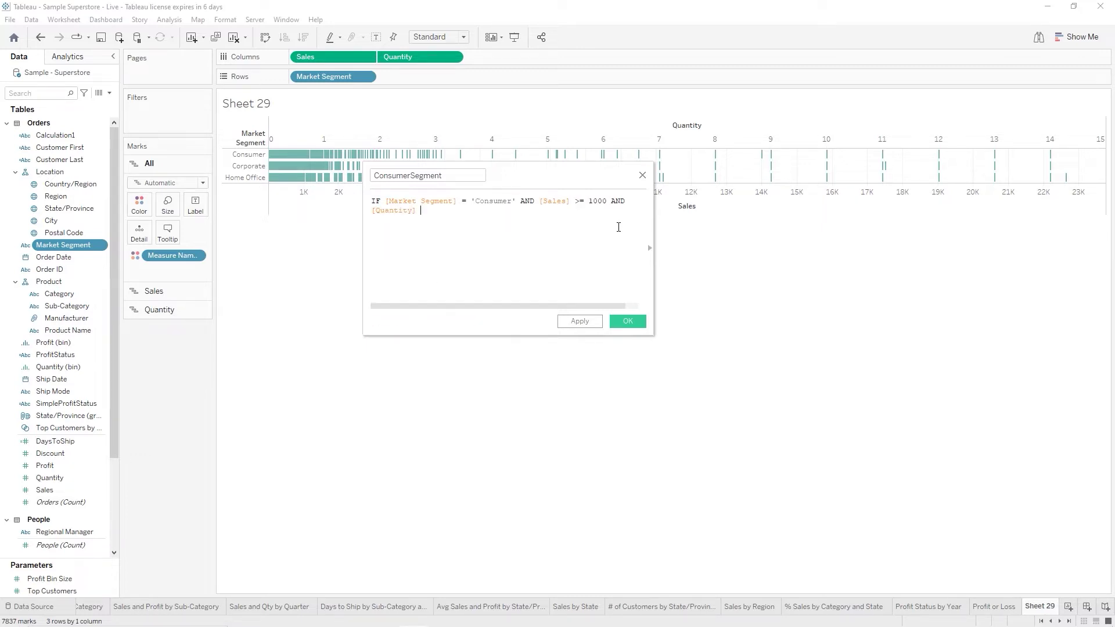
text(>=5 th)
key(Return)
text('True' ELSE 'False')
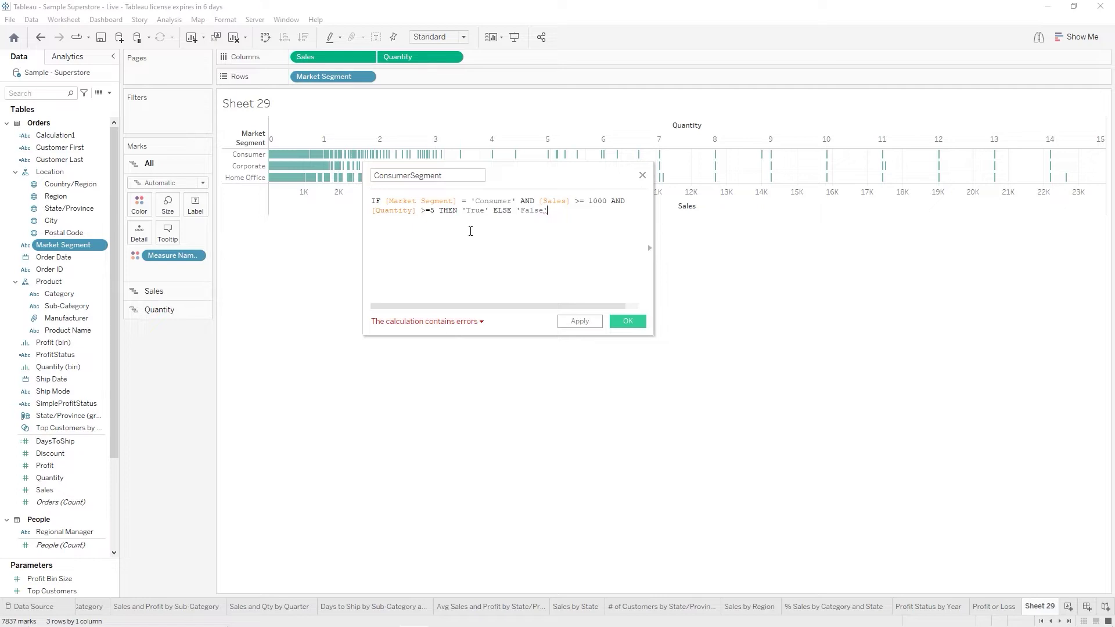
Close the formula with END, then save ConsumerSegment and place it on Rows before Market Segment
key(Return)
key(Return)
text(e)
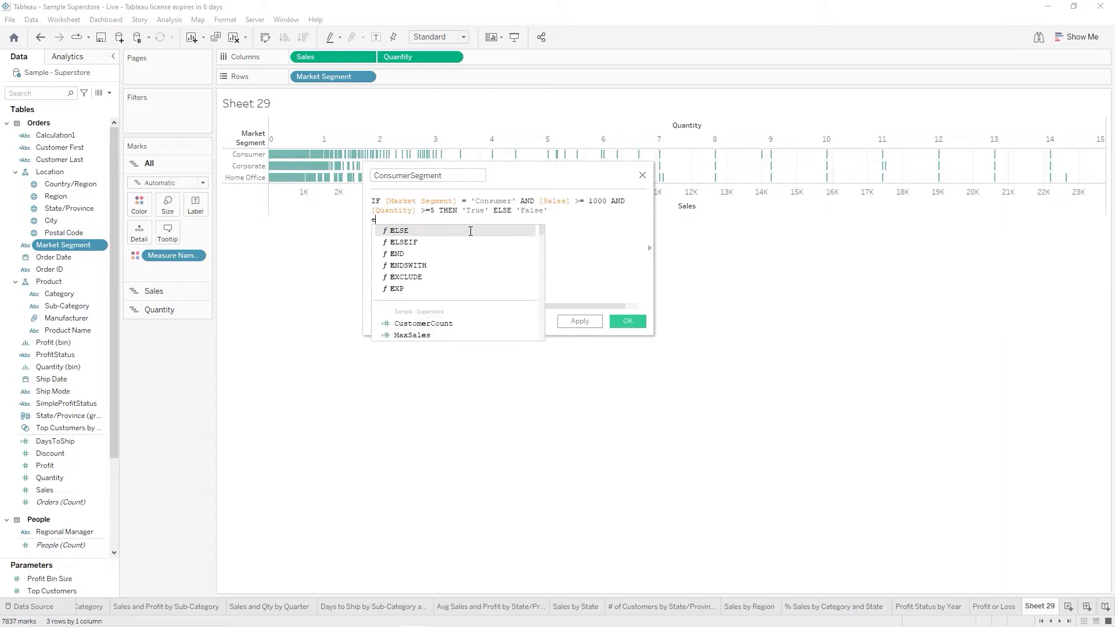
text(n)
key(Return)
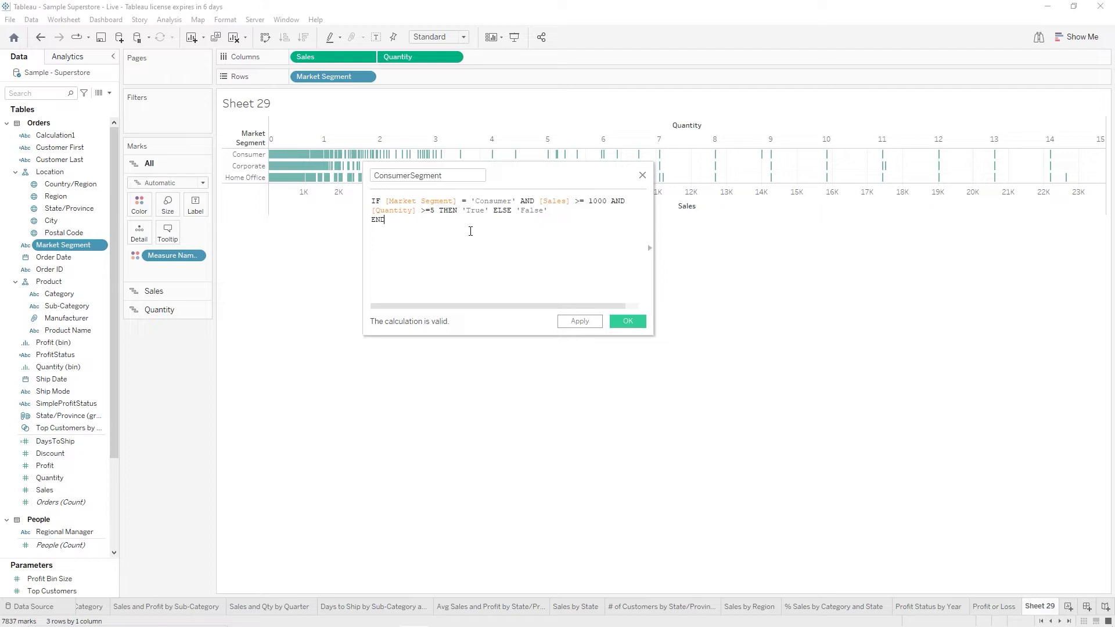
click(628, 321)
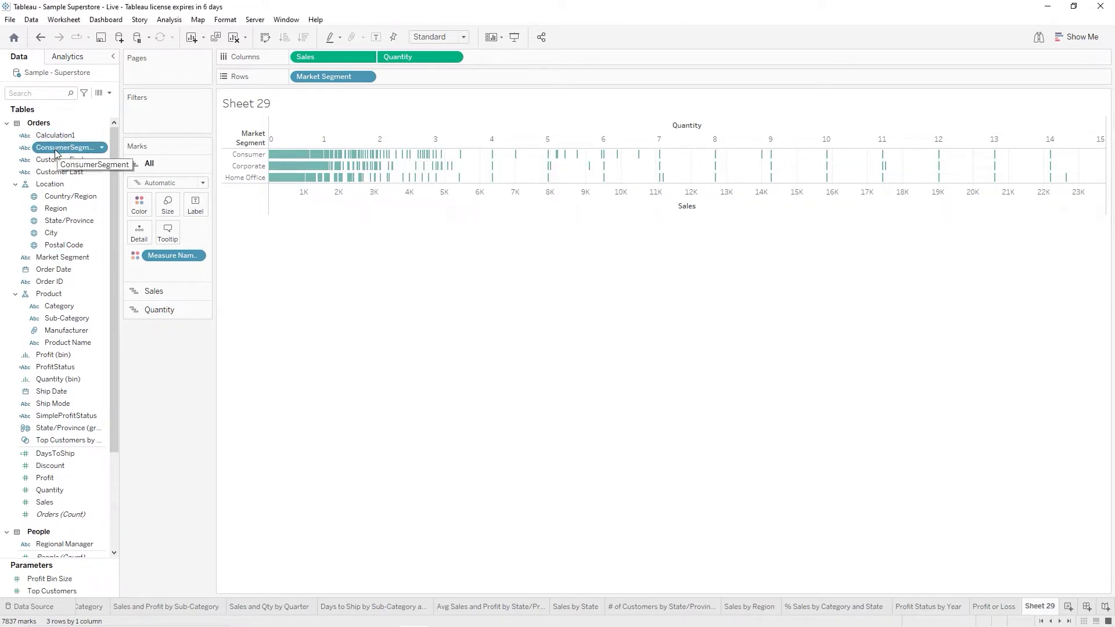
mouse_move(58, 153)
mouse_down()
mouse_move(197, 165)
mouse_move(296, 82)
mouse_up()
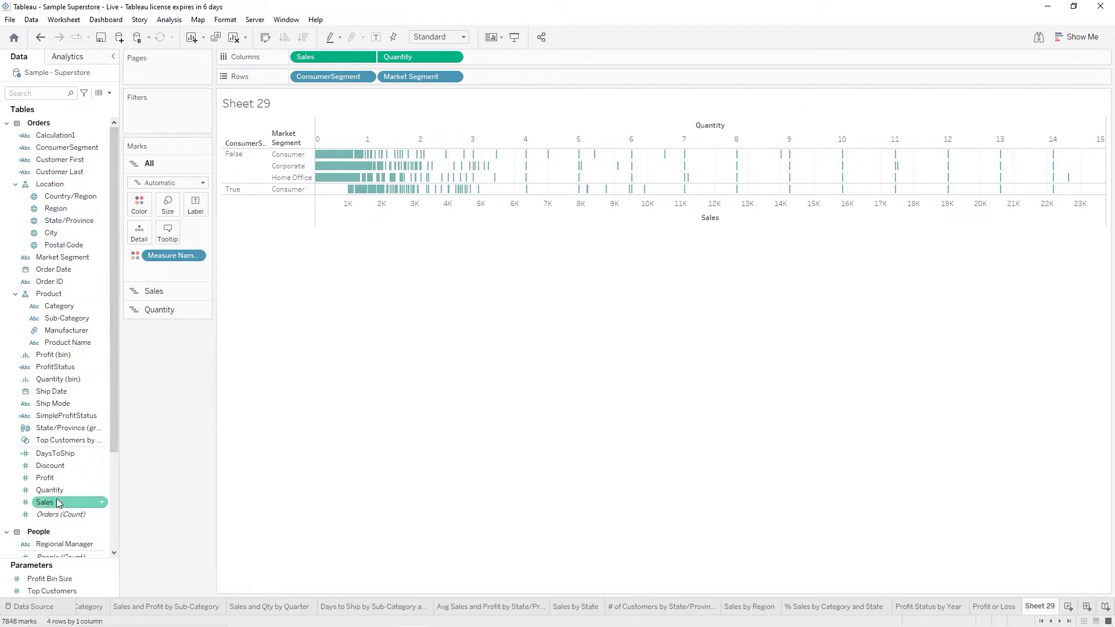
Add Quantity to the tooltip for all marks and show a Market Segment filter on the sheet
drag(49, 493, 168, 240)
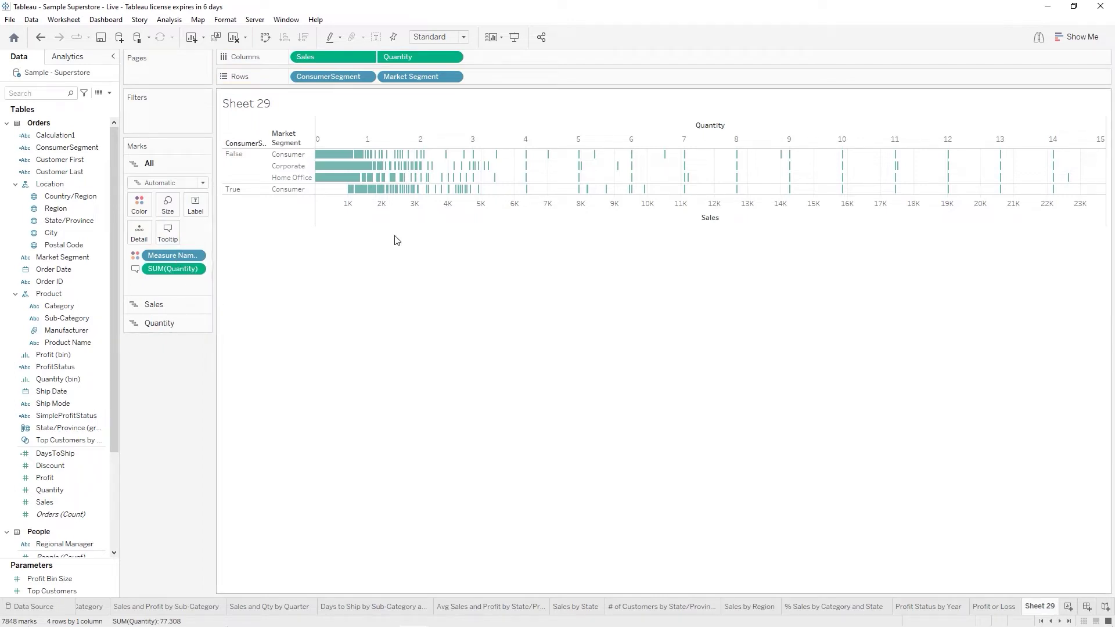
mouse_move(353, 196)
click(69, 258)
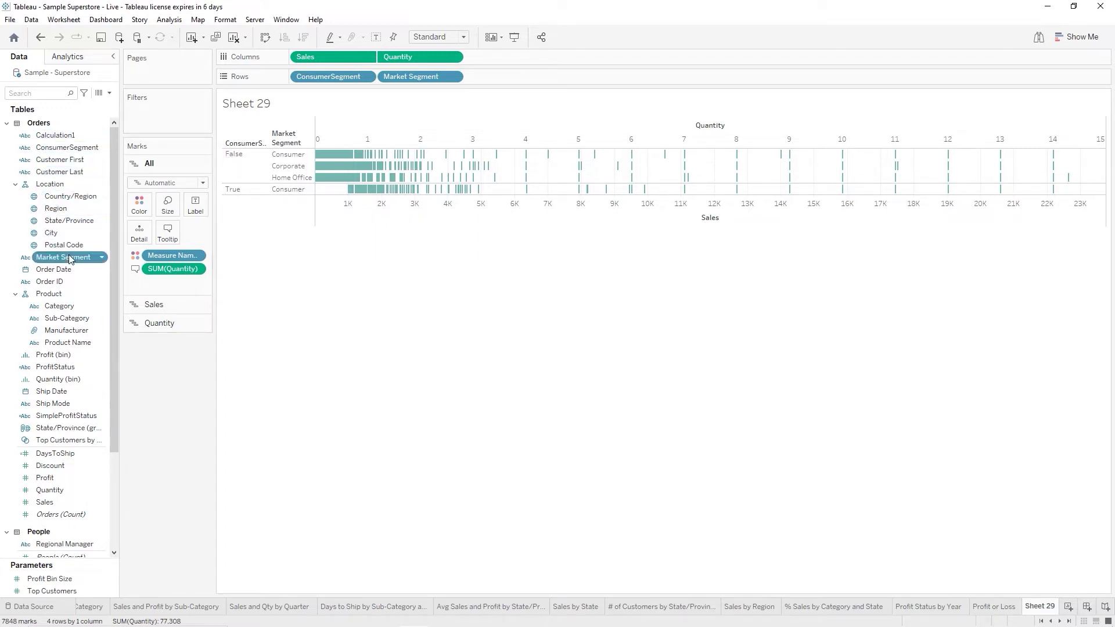
right_click(69, 258)
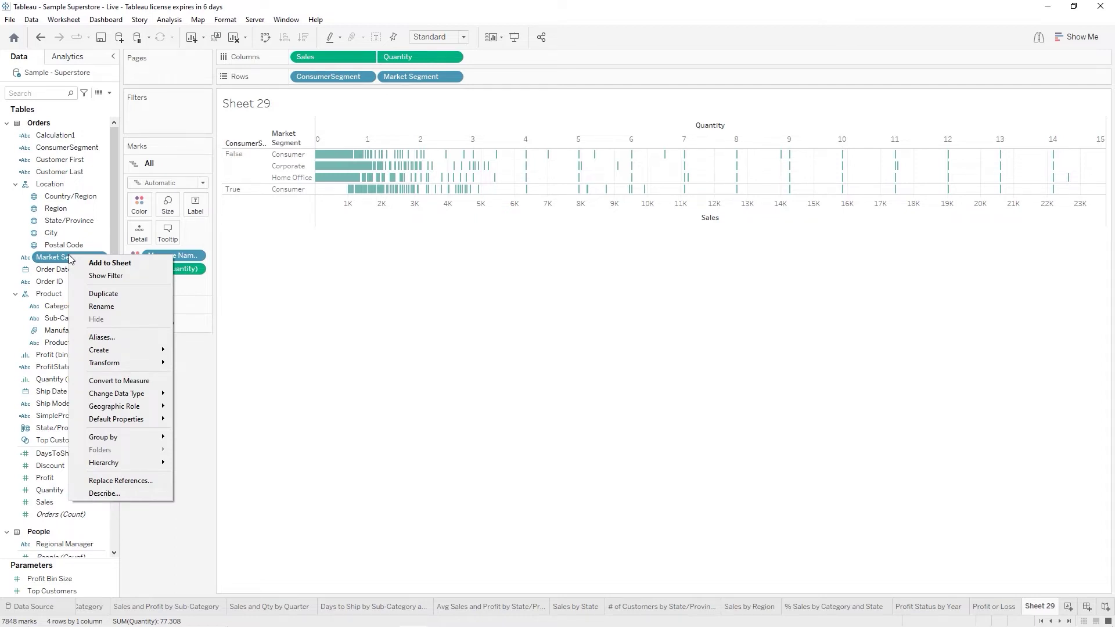
click(107, 277)
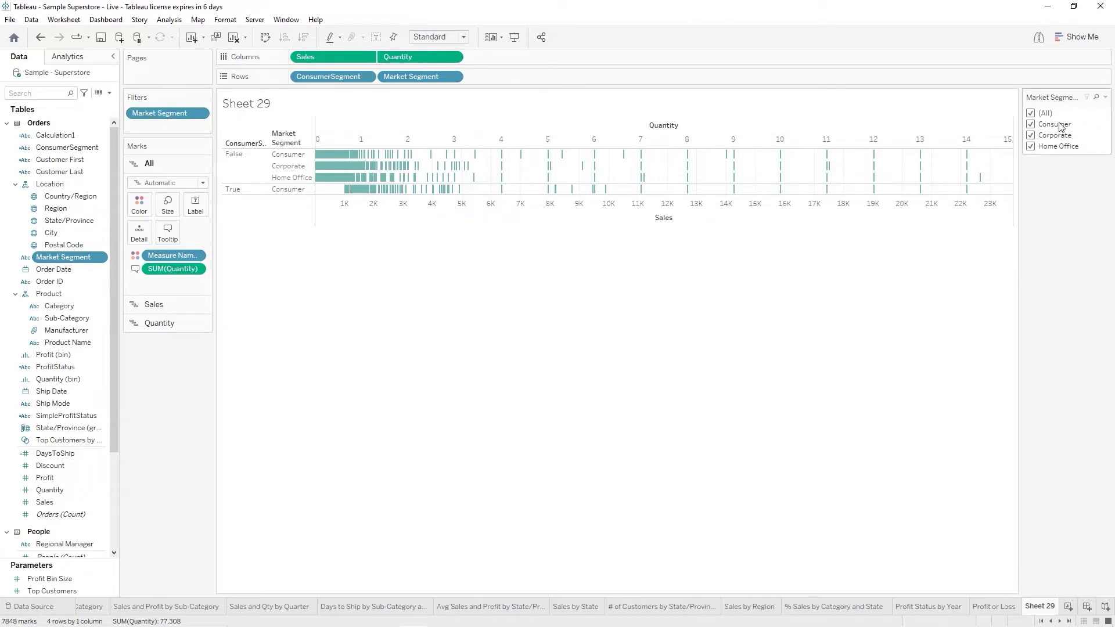
Edit the Market Segment filter to exclude Corporate and Home Office, keeping only Consumer, and apply it
click(199, 114)
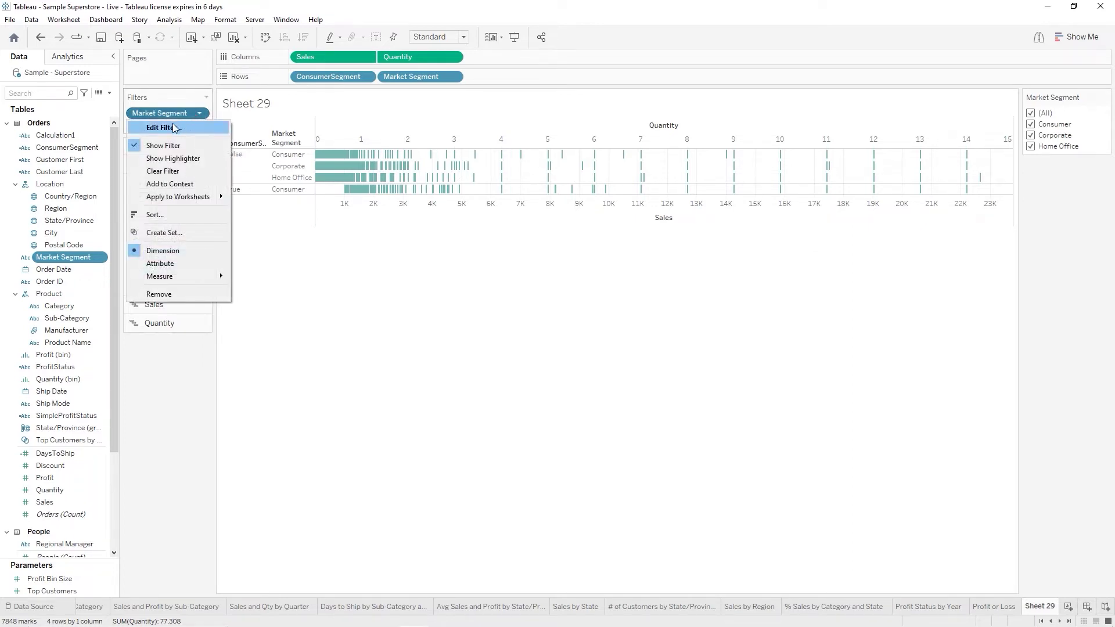
click(173, 124)
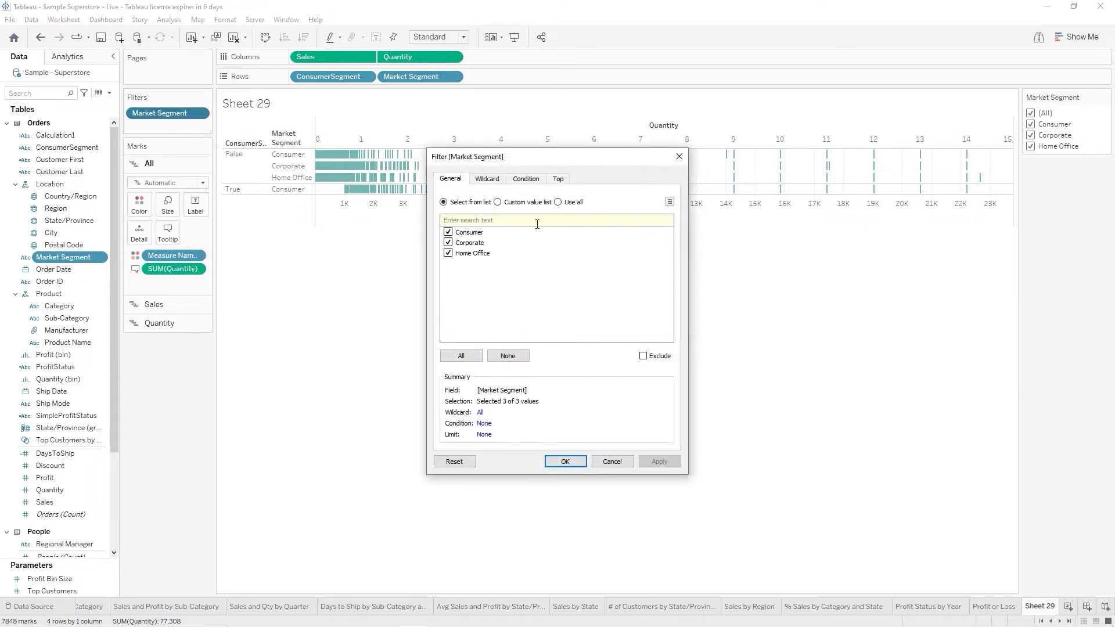
click(449, 243)
click(449, 254)
click(661, 463)
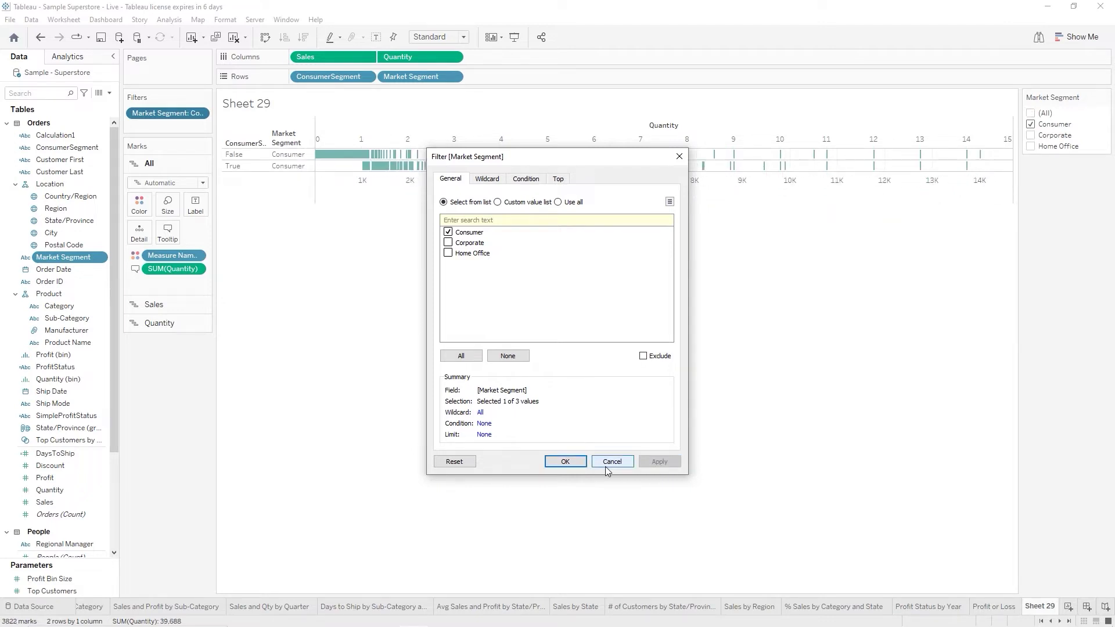
click(559, 463)
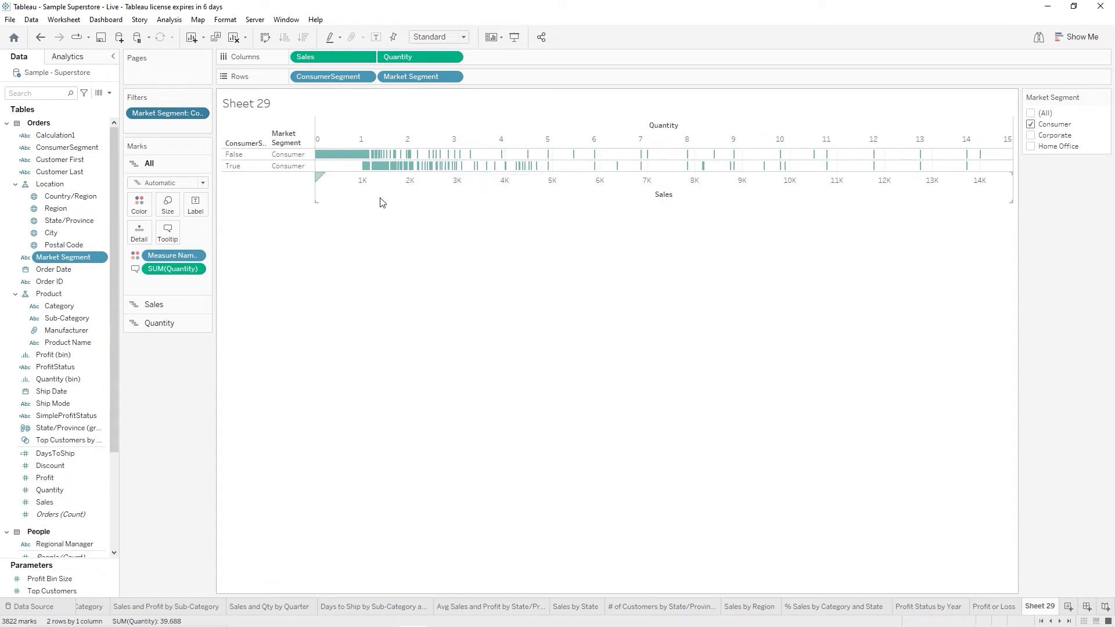
mouse_move(343, 163)
Reselect all segments in the Market Segment filter and hide the field labels for rows
click(1031, 113)
key(ctrl+z)
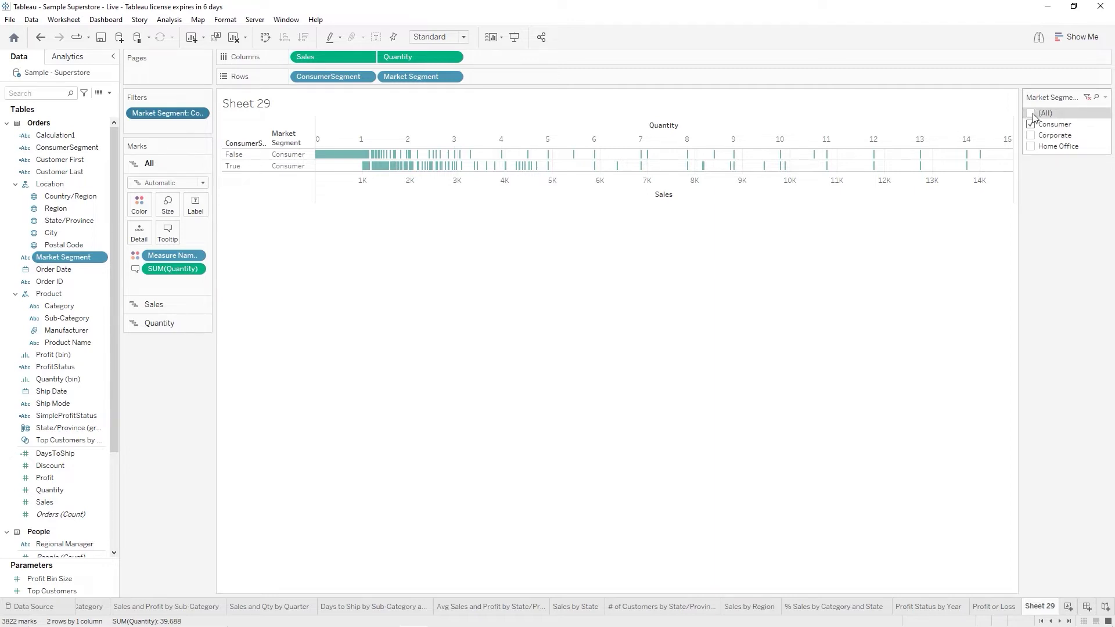
click(1031, 113)
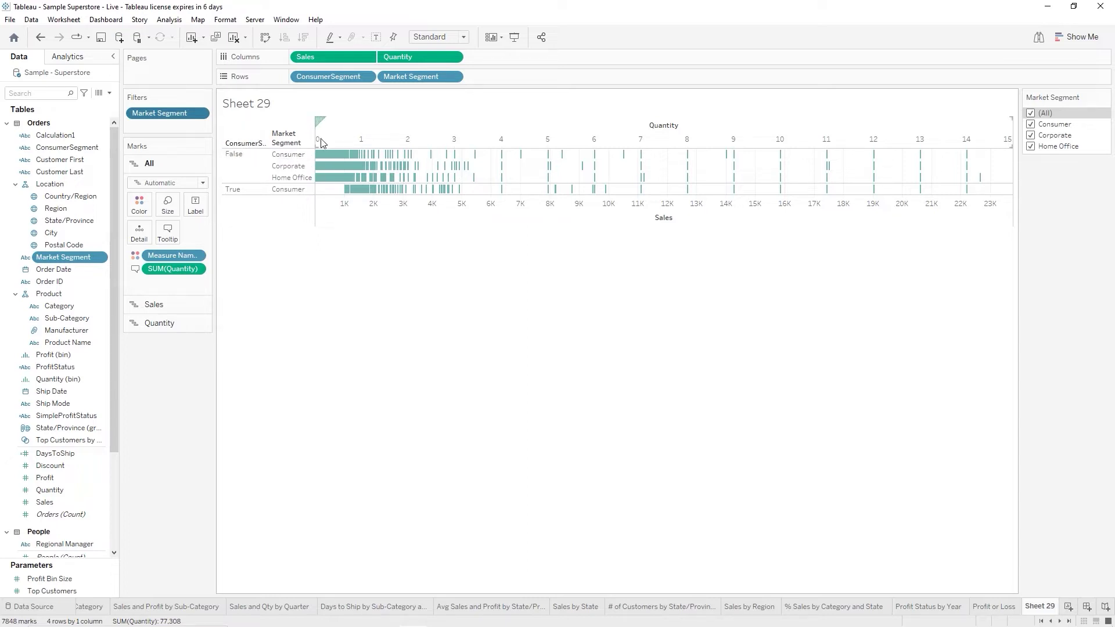
right_click(289, 144)
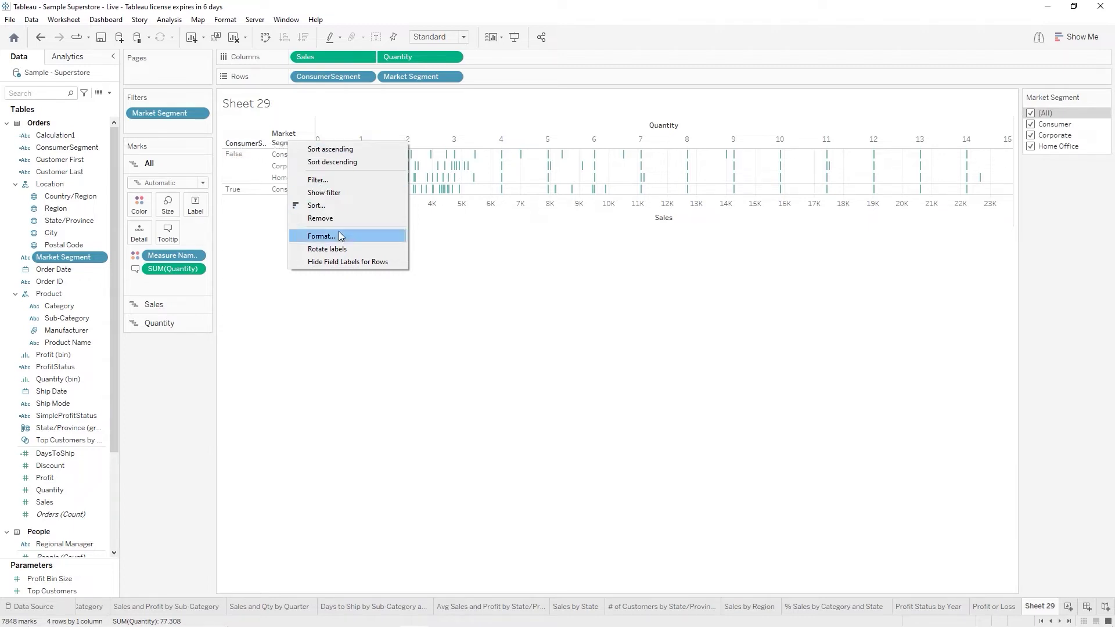
click(334, 261)
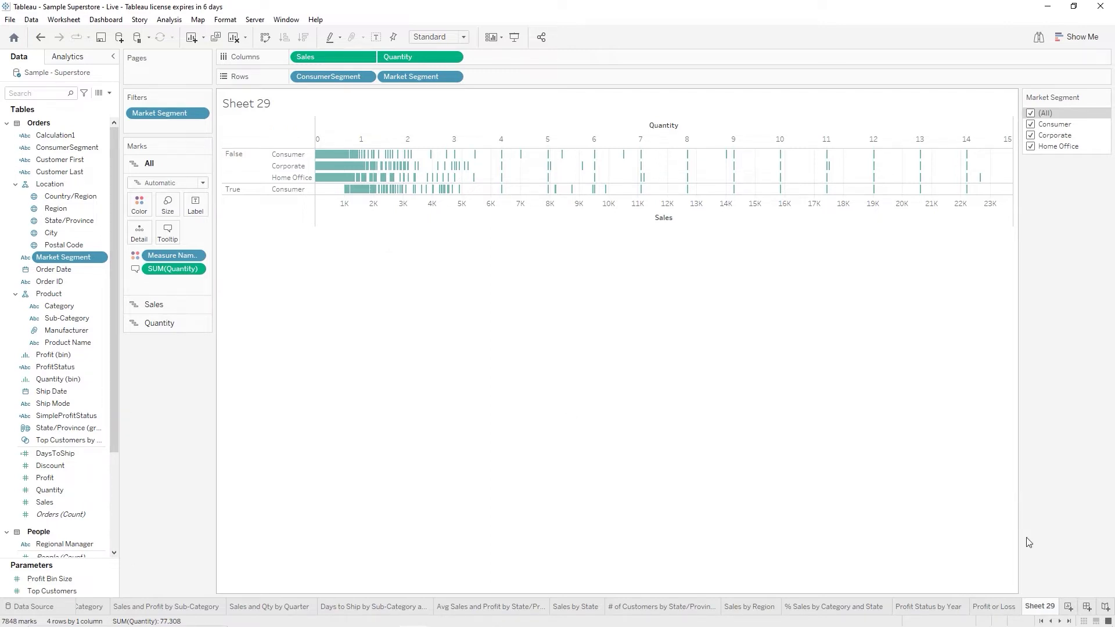
Rename the worksheet as Consumer Sales >=1000 and Qty >=5
mouse_move(1036, 610)
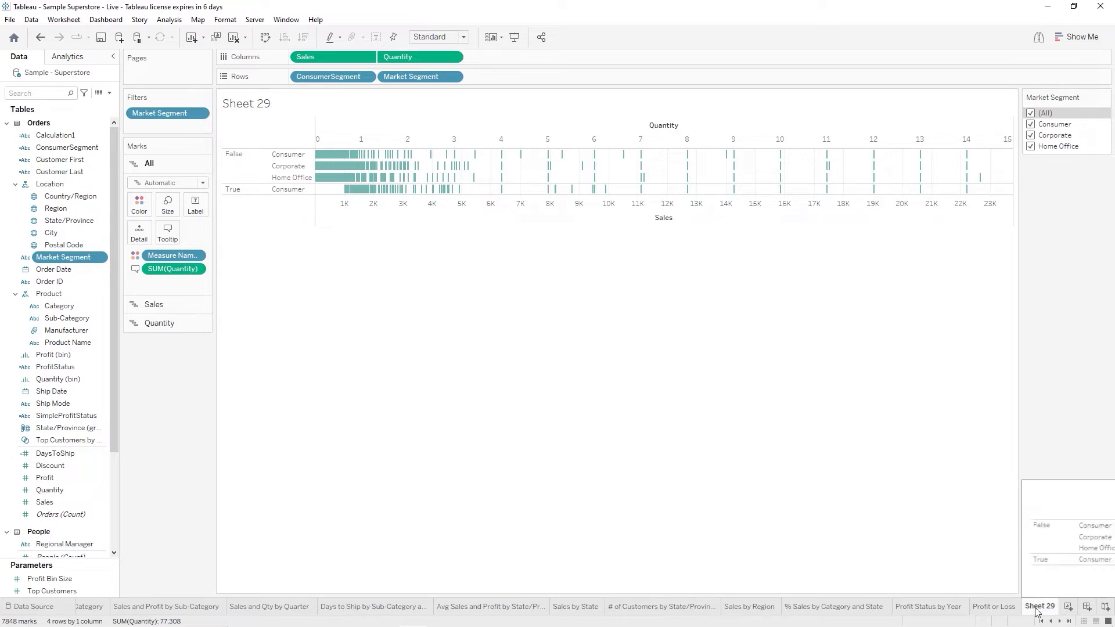
double_click(1035, 608)
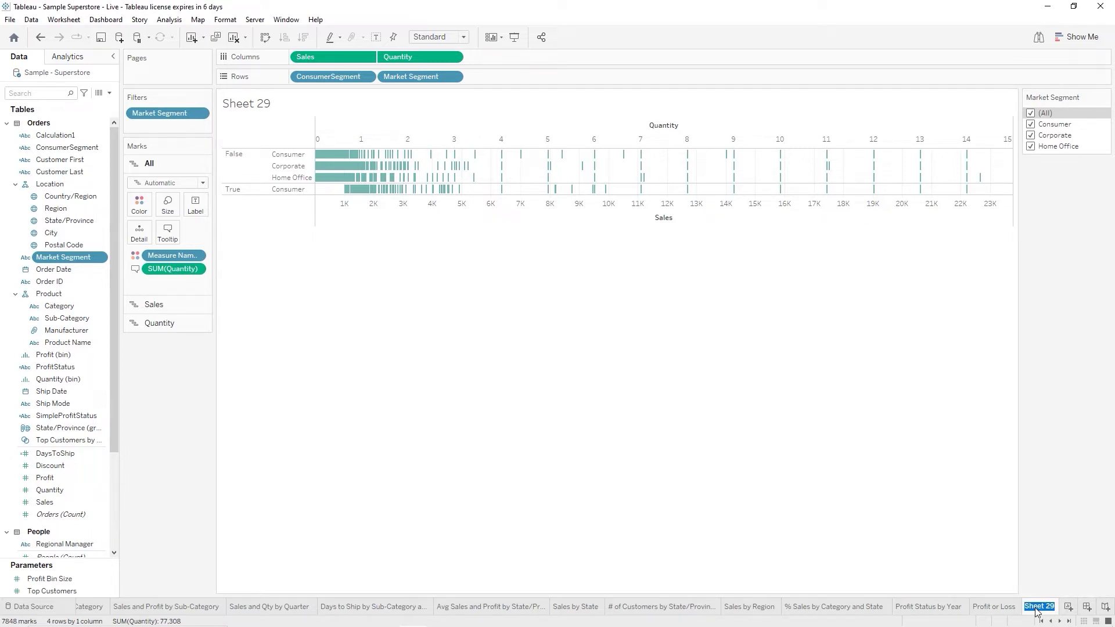
mouse_move(1022, 613)
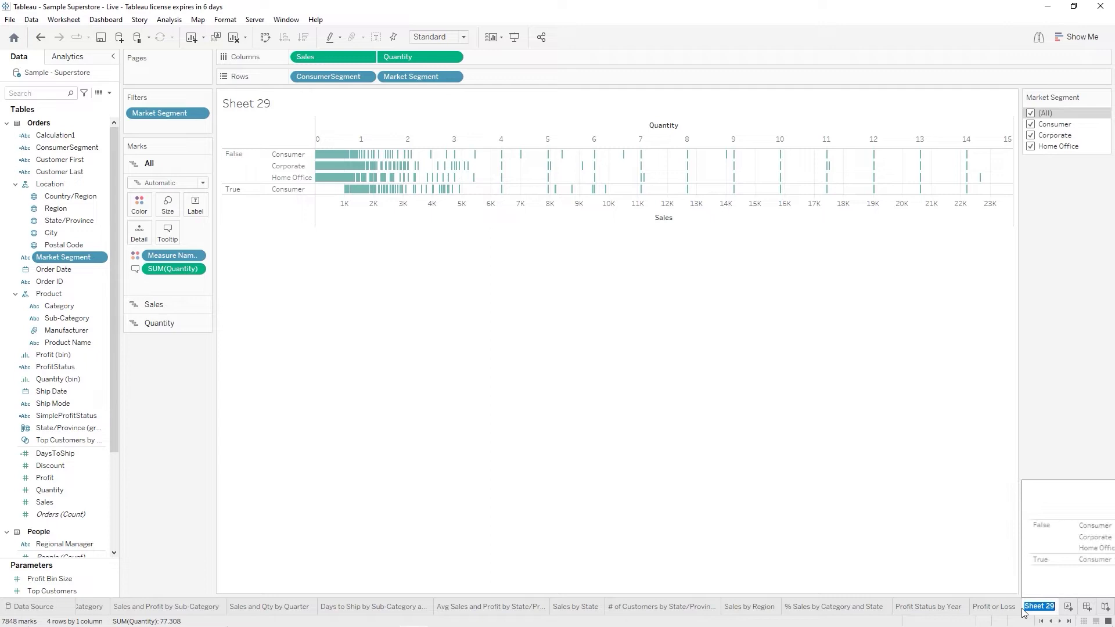
text(Consumer Sales)
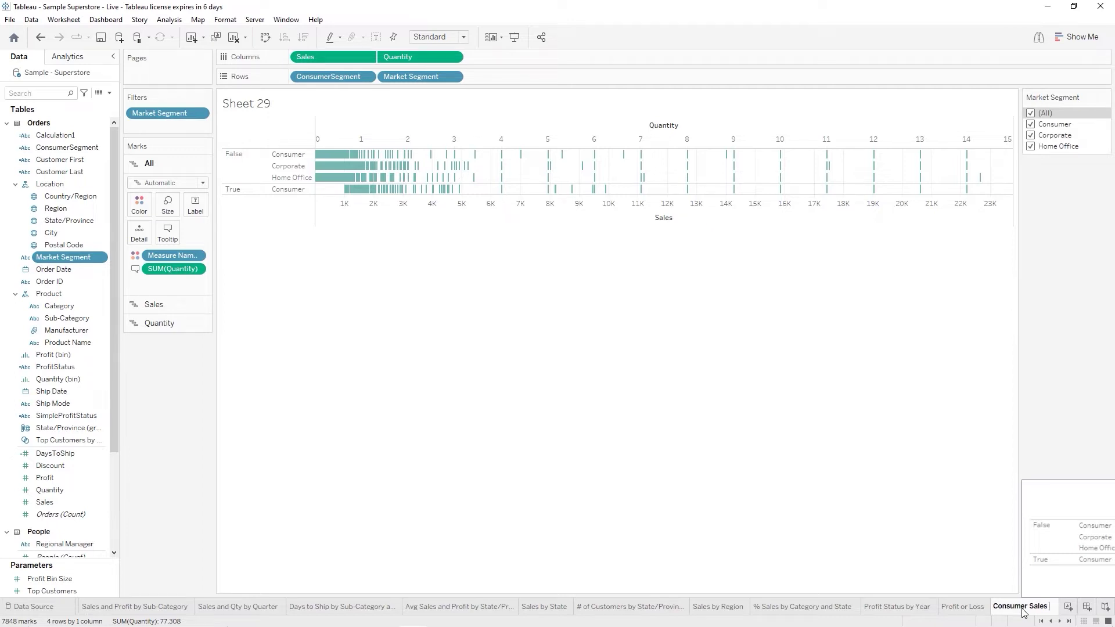
text( >)
text(=)
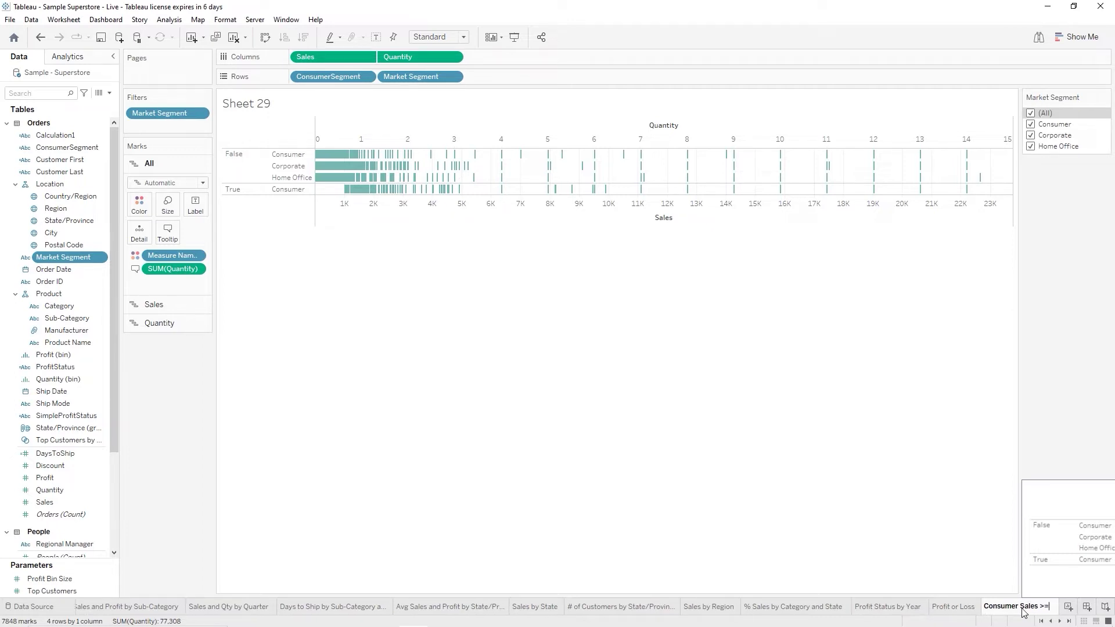
text(1000)
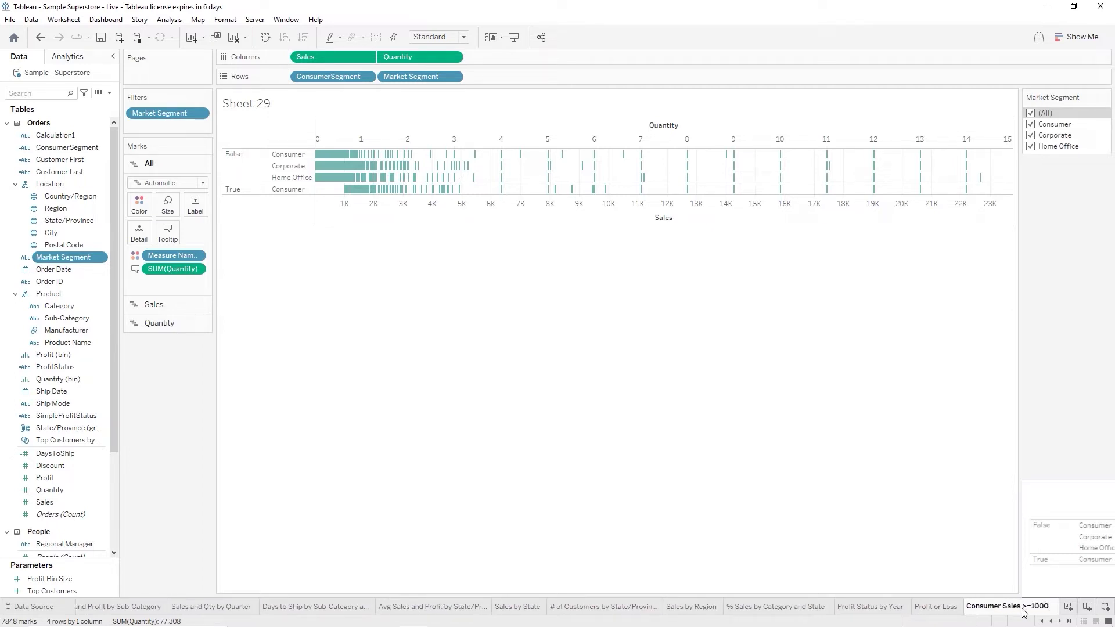
text( and Q)
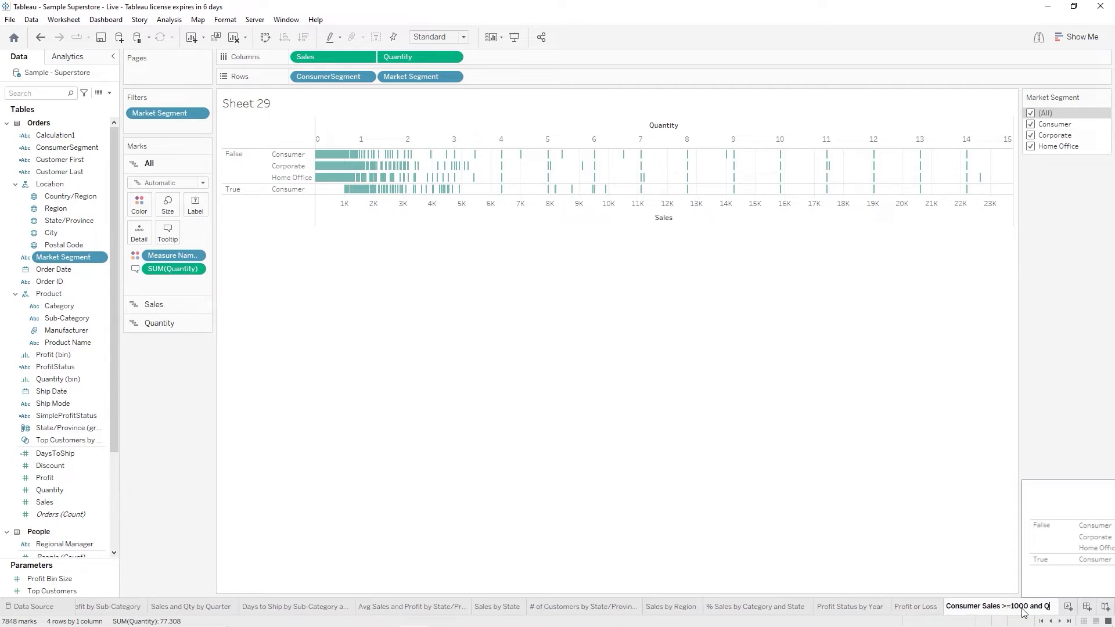
text(ty >=5)
key(Return)
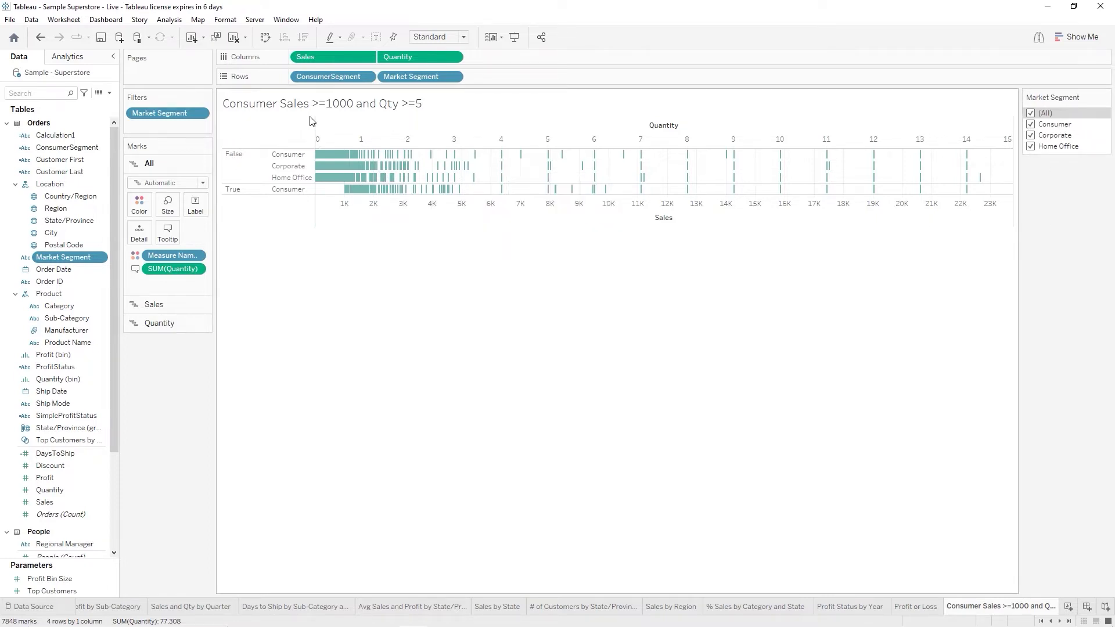
Limit the Market Segment filter to Consumer only and remove its filter card from the view
click(1032, 113)
click(1031, 124)
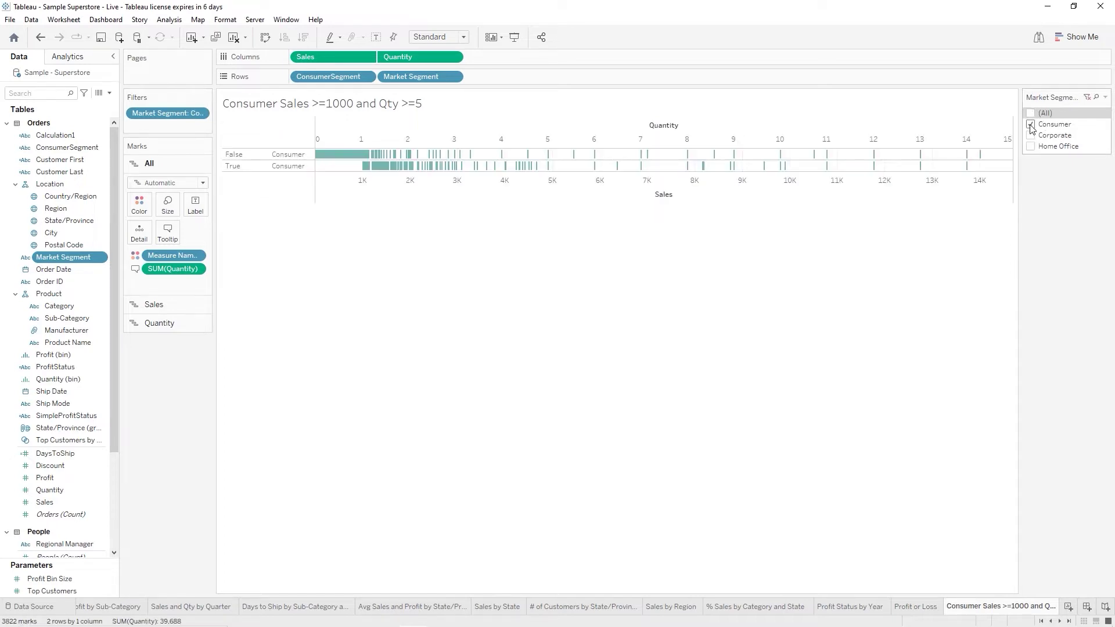
right_click(154, 115)
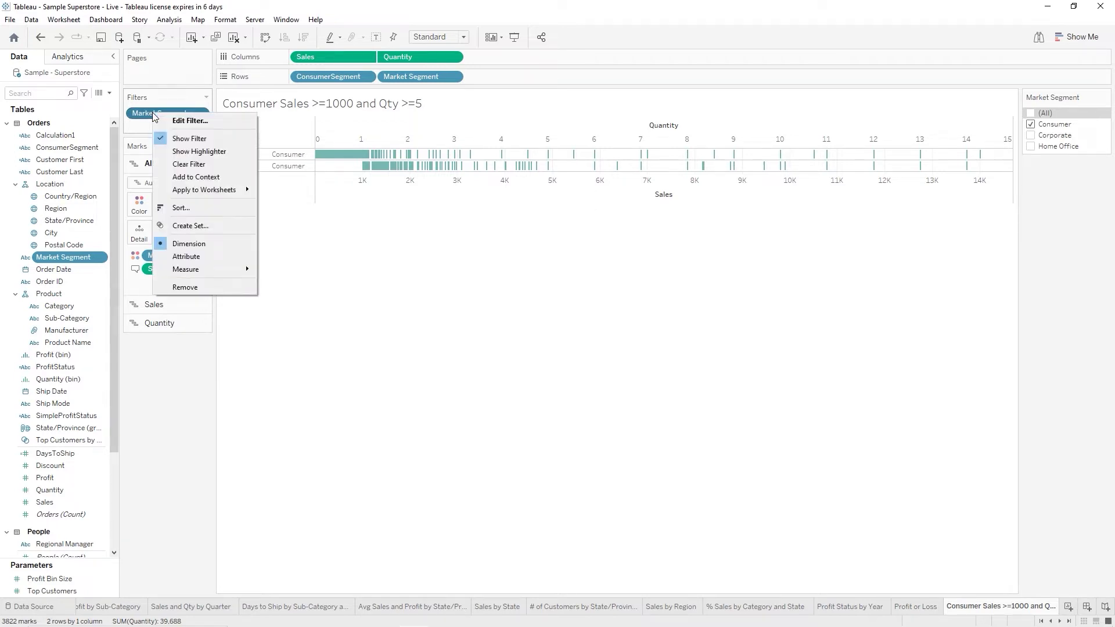
click(184, 138)
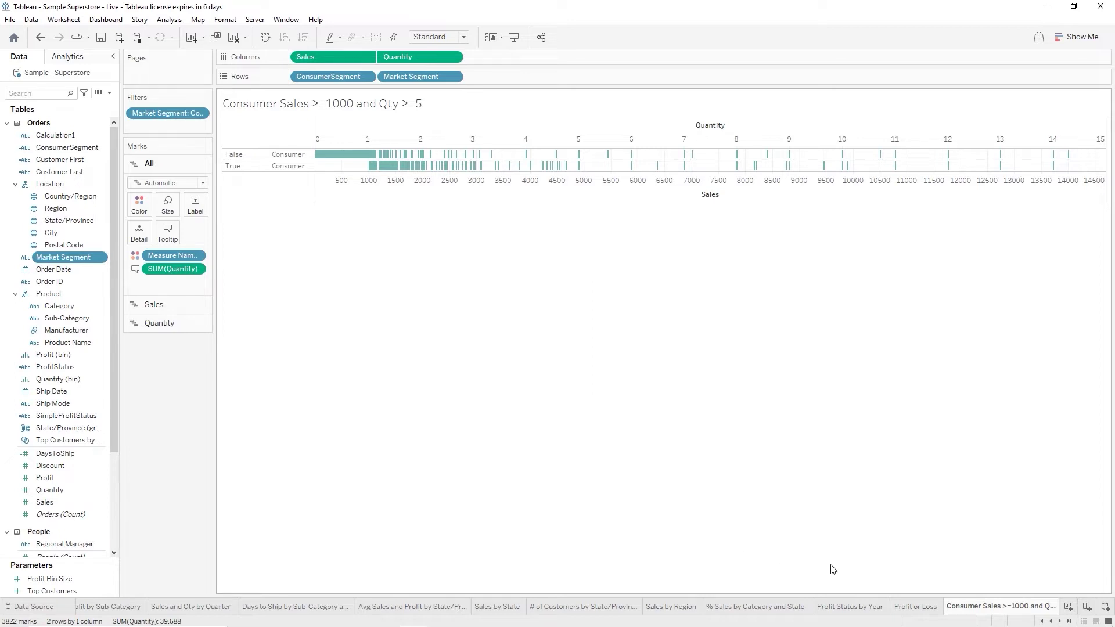
On the Days to Ship by Sub-Category and Ship Mode sheet, switch WEEK(Order Date) to discrete, inspect the marks, and return it to continuous
click(295, 607)
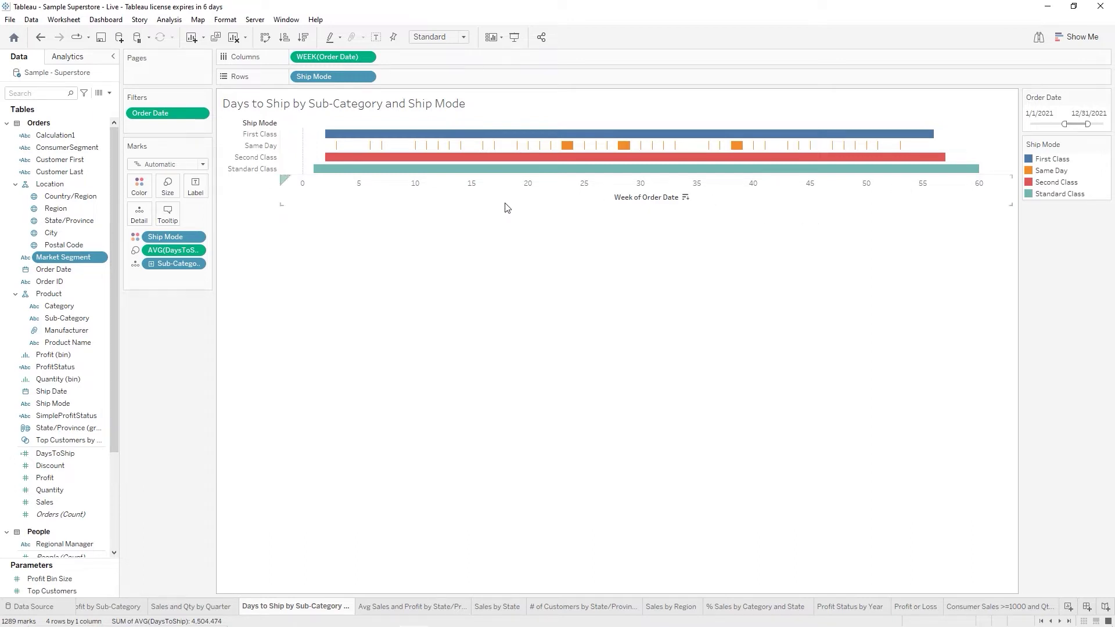
right_click(345, 61)
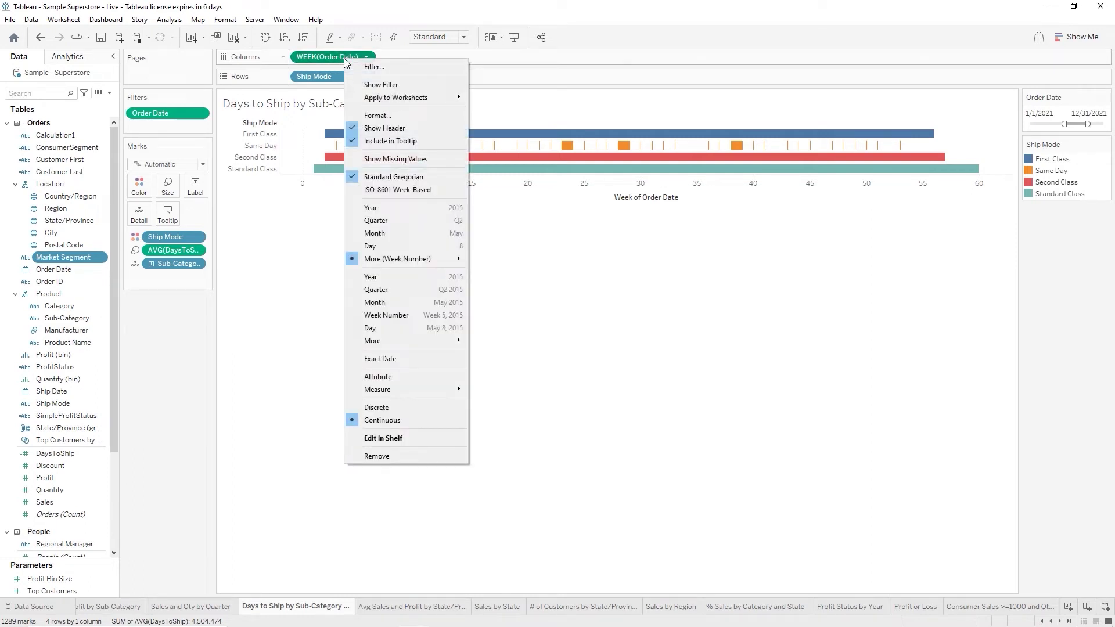
click(372, 415)
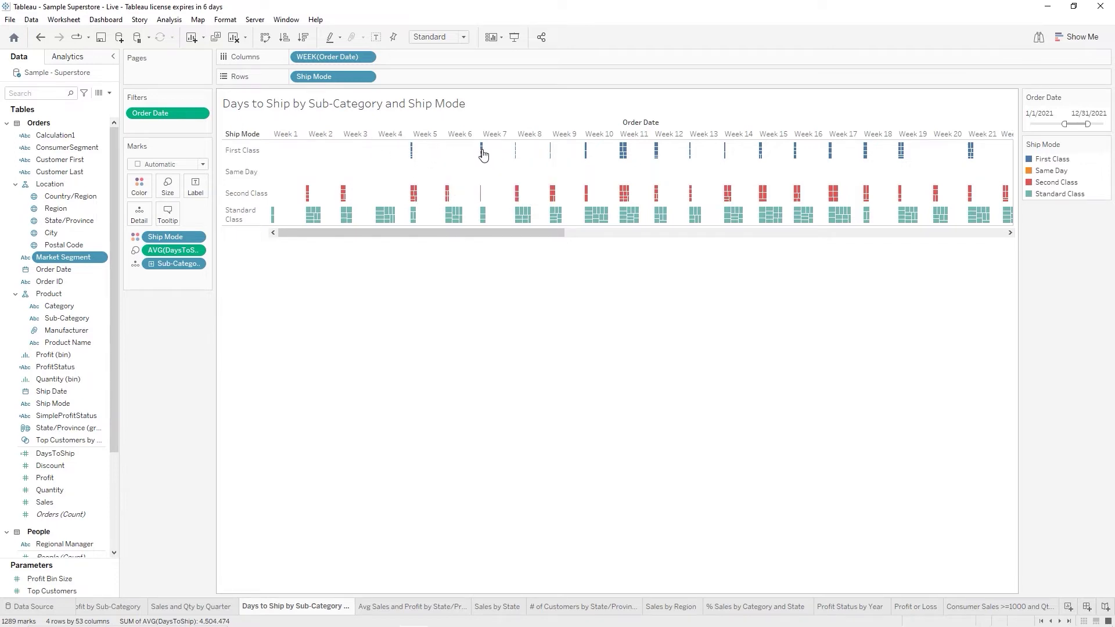
mouse_move(658, 148)
mouse_move(373, 199)
mouse_move(418, 225)
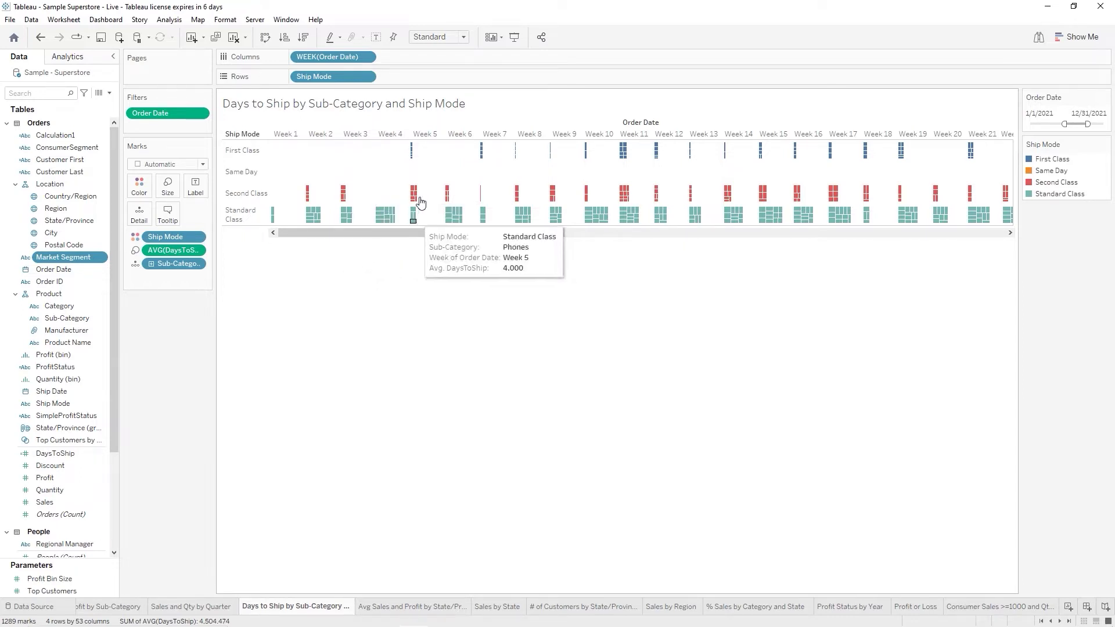
right_click(347, 59)
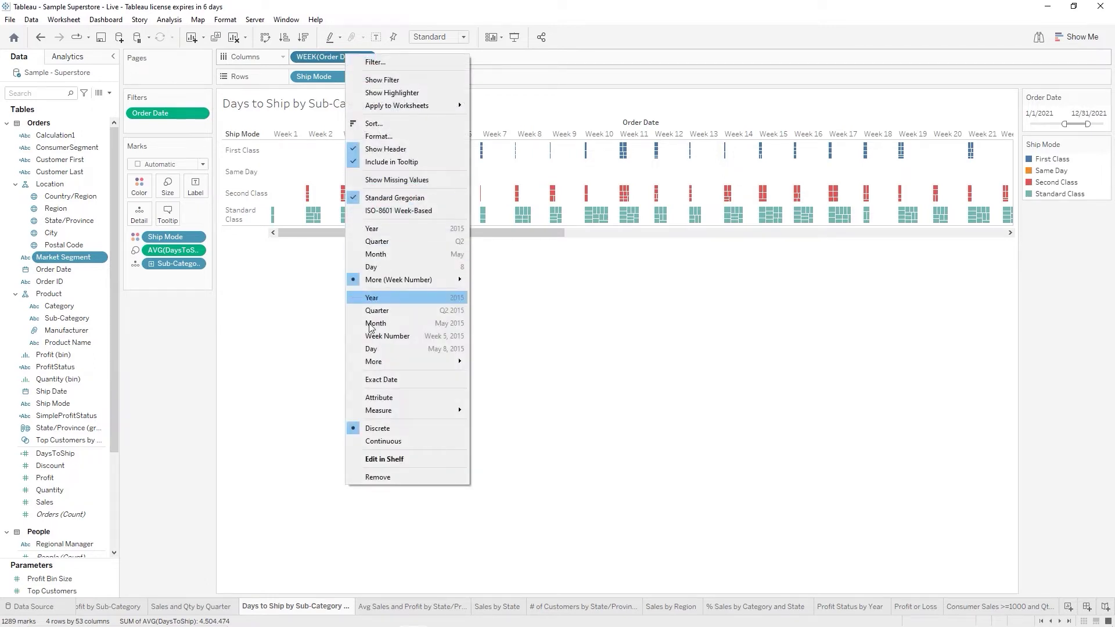
click(381, 445)
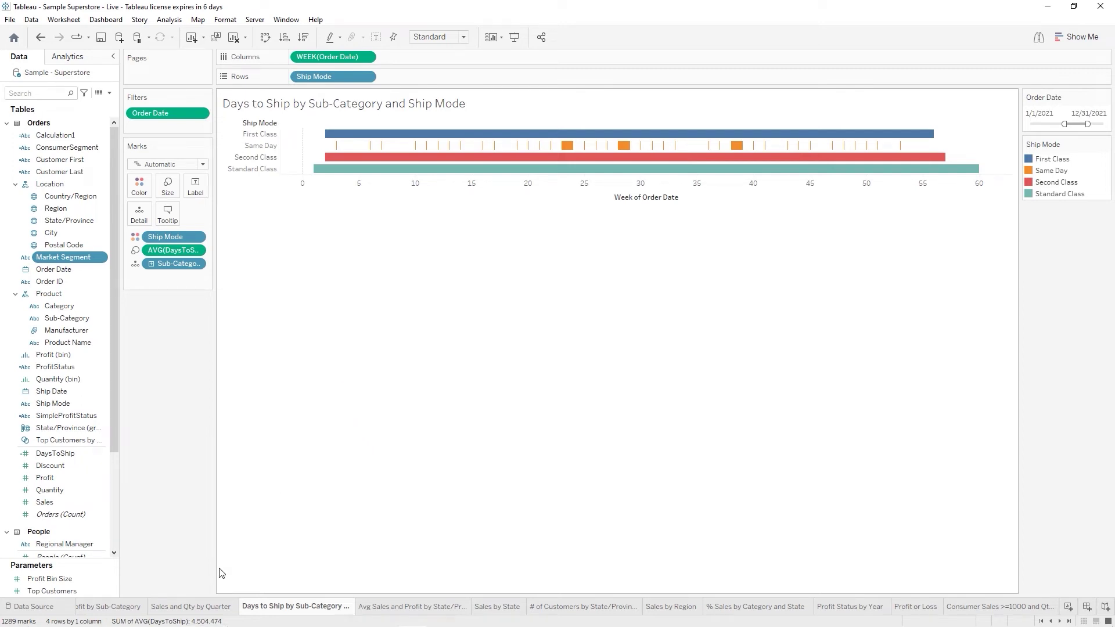
On the Sales and Qty by Quarter sheet, convert SUM(Quantity) on Columns to discrete
click(177, 607)
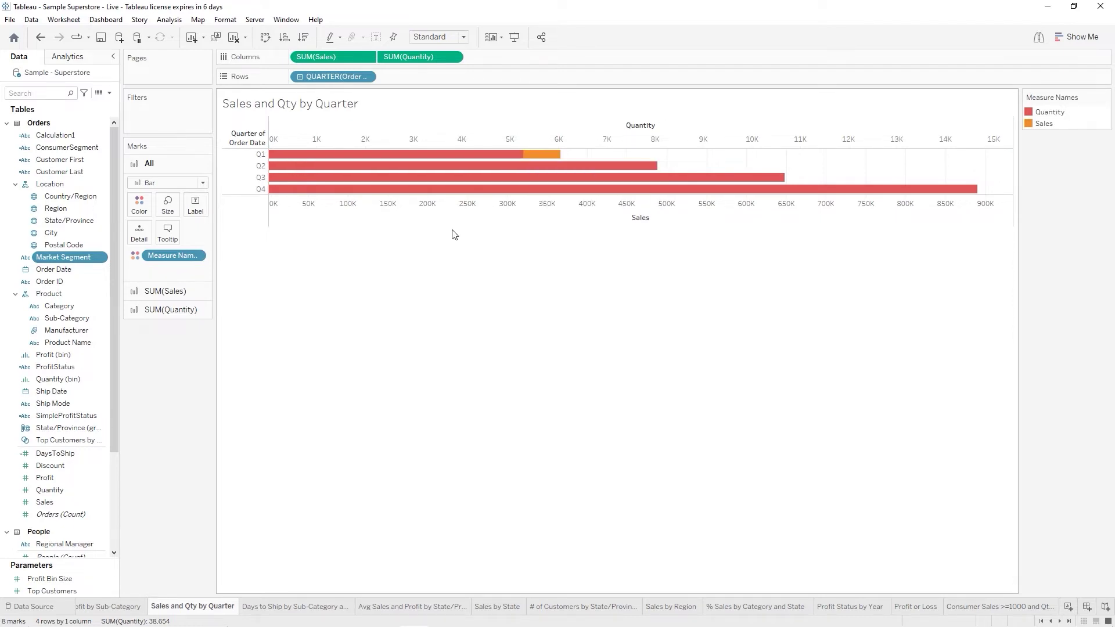
click(418, 55)
right_click(421, 60)
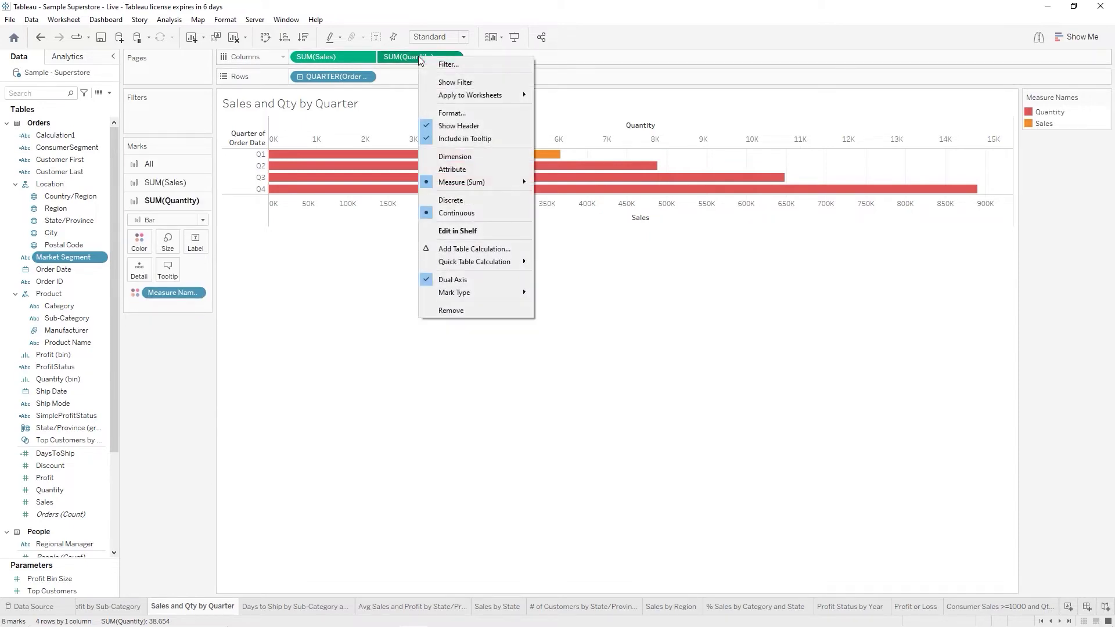
click(439, 202)
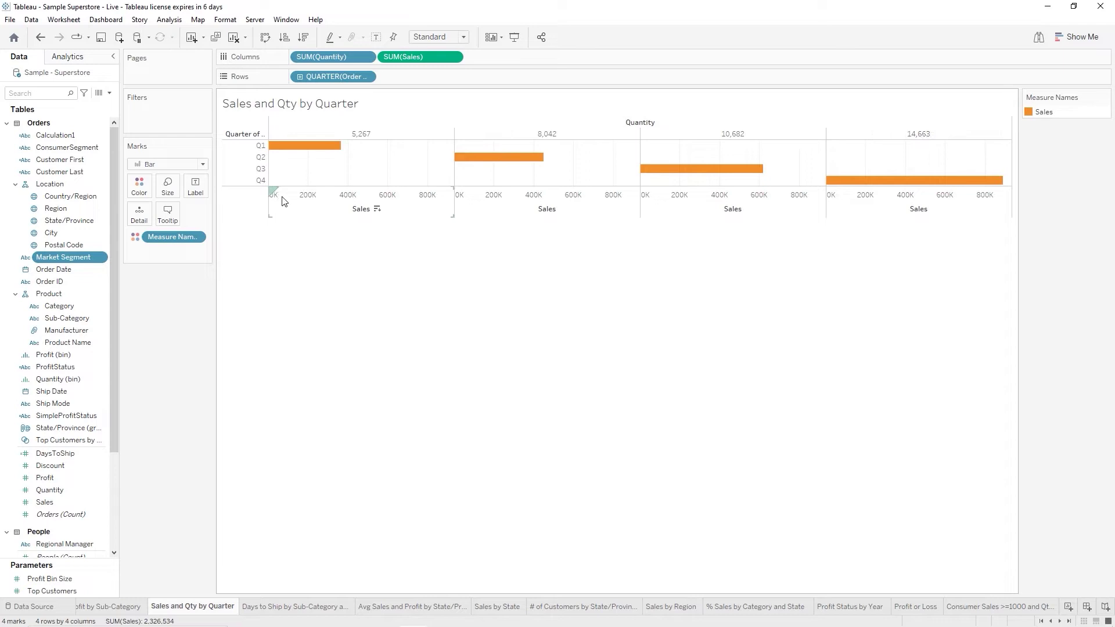
Return SUM(Quantity) on Columns to continuous
right_click(332, 61)
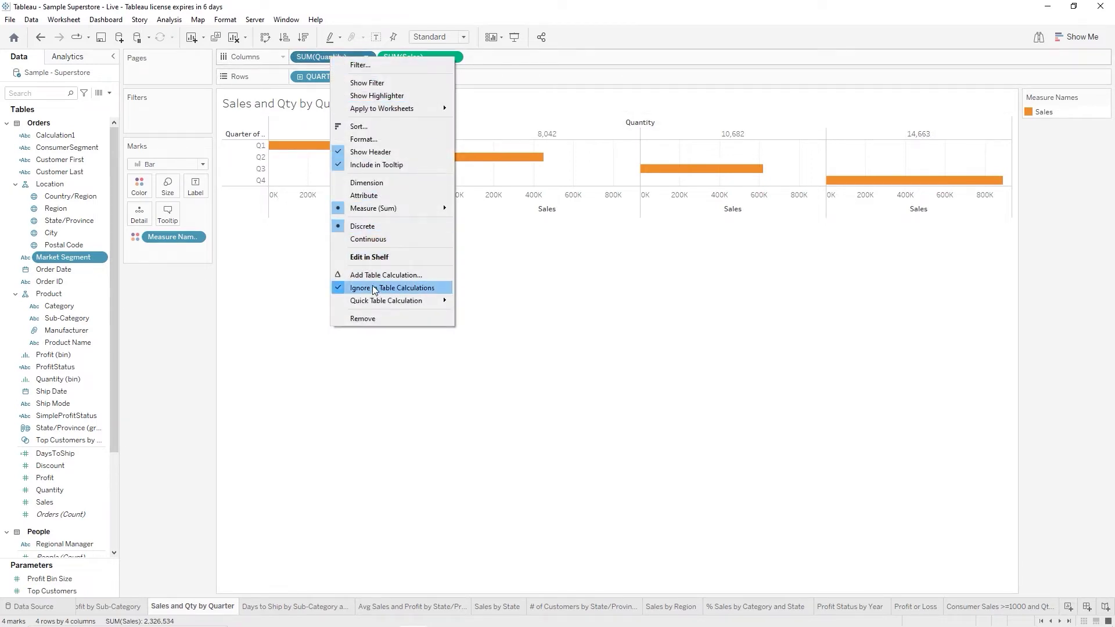
click(371, 239)
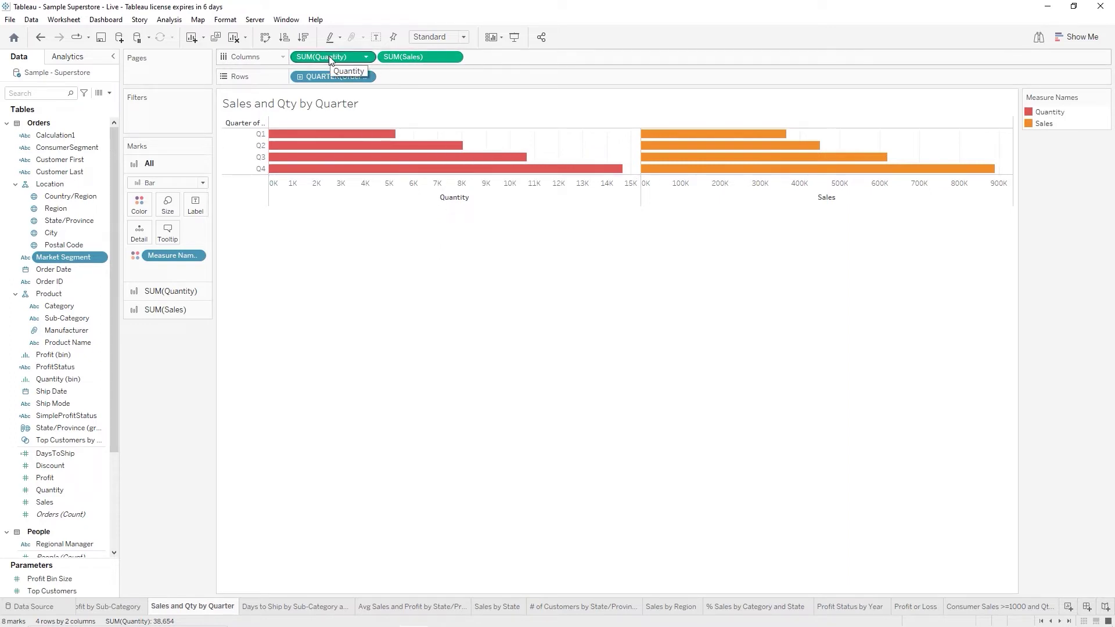
Overlay the Quantity measure on the Sales chart as a dual axis and save the workbook
drag(329, 56, 716, 152)
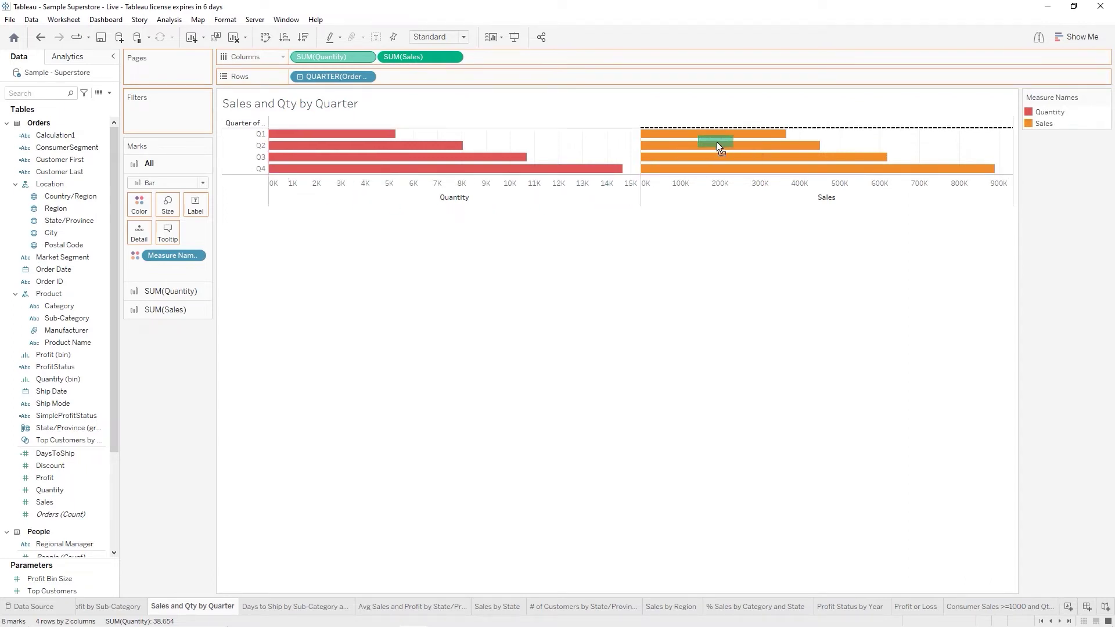
drag(717, 143, 719, 146)
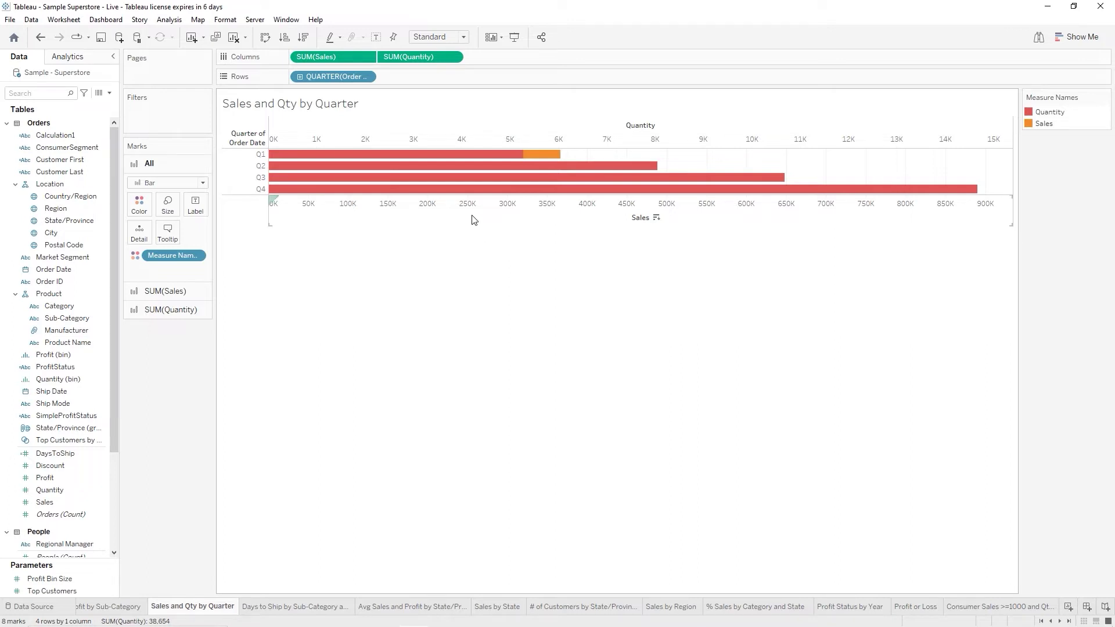
click(102, 40)
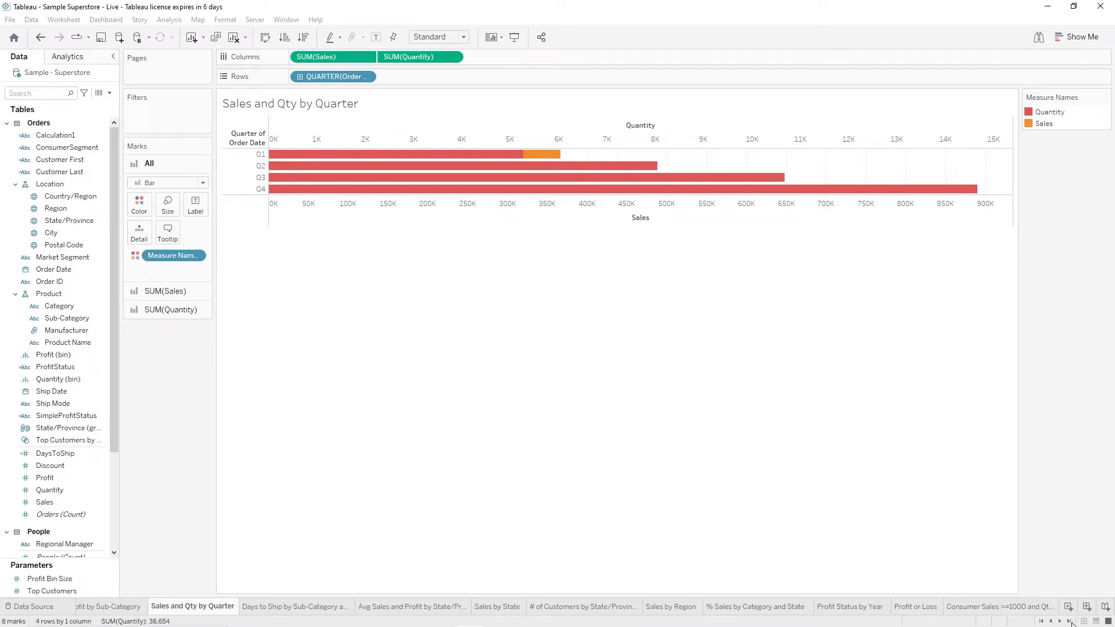
Create a new worksheet after the last sheet, listing Product Name on Rows with SUM(Sales) as text
click(987, 607)
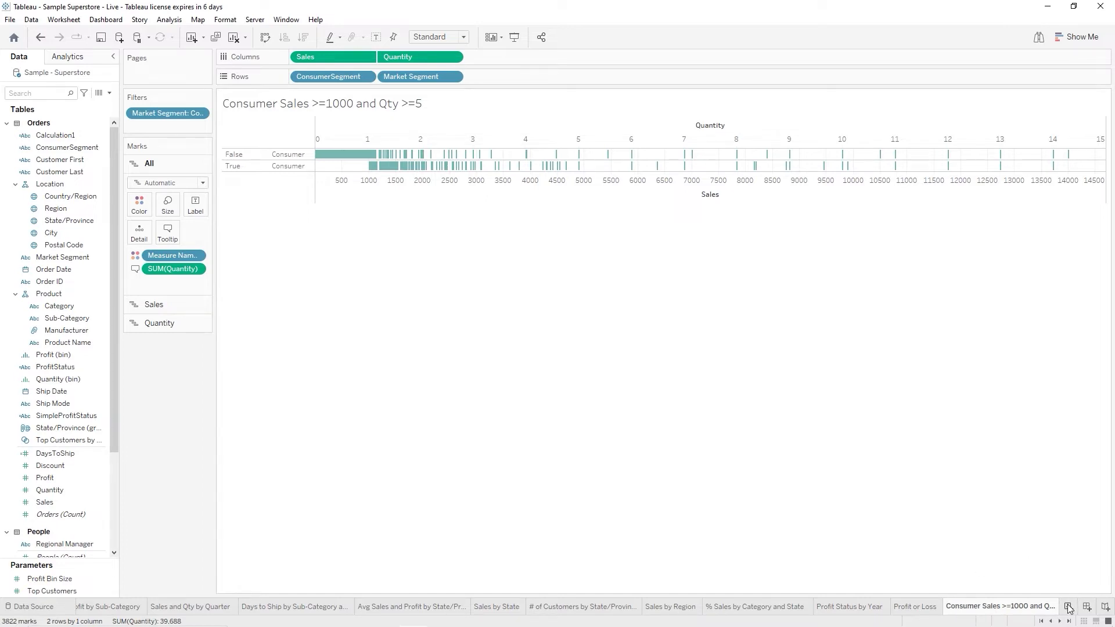
click(1069, 607)
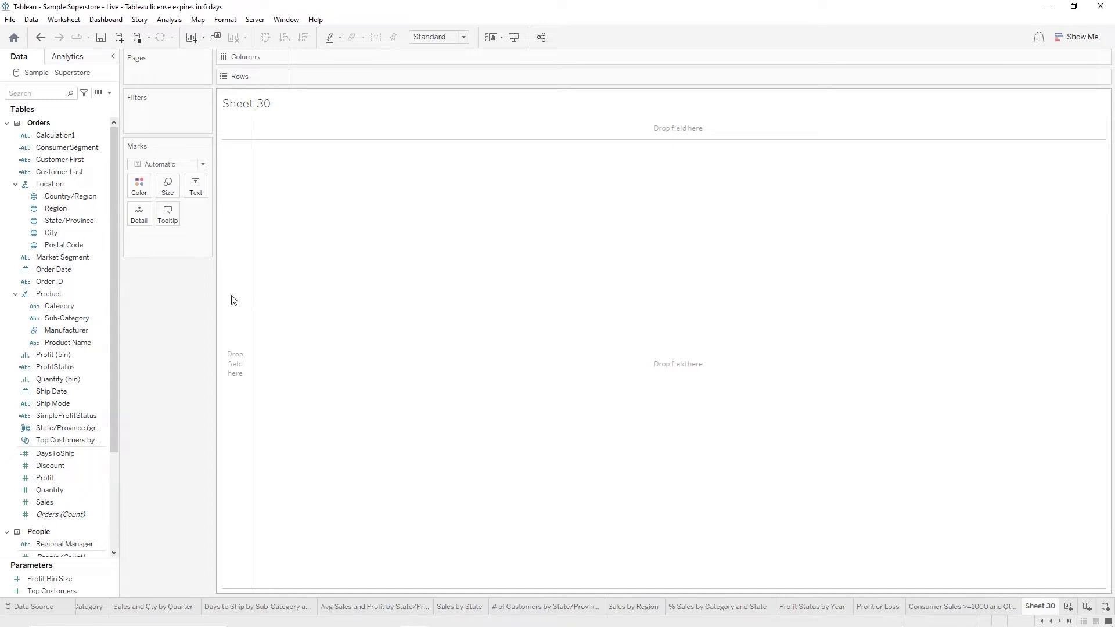
click(54, 309)
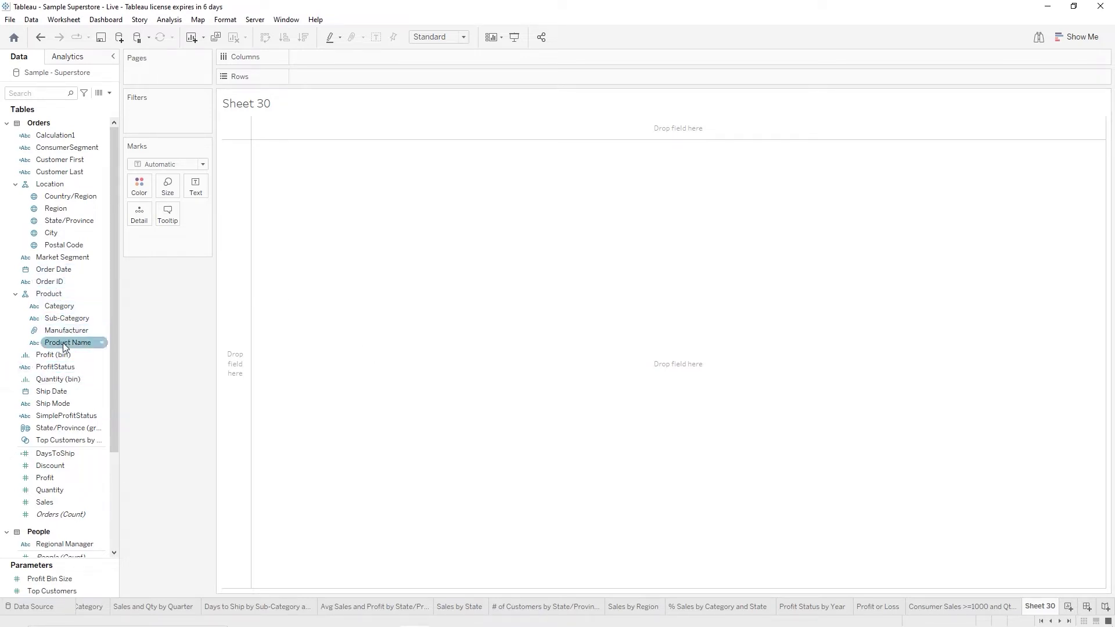
drag(65, 347, 305, 78)
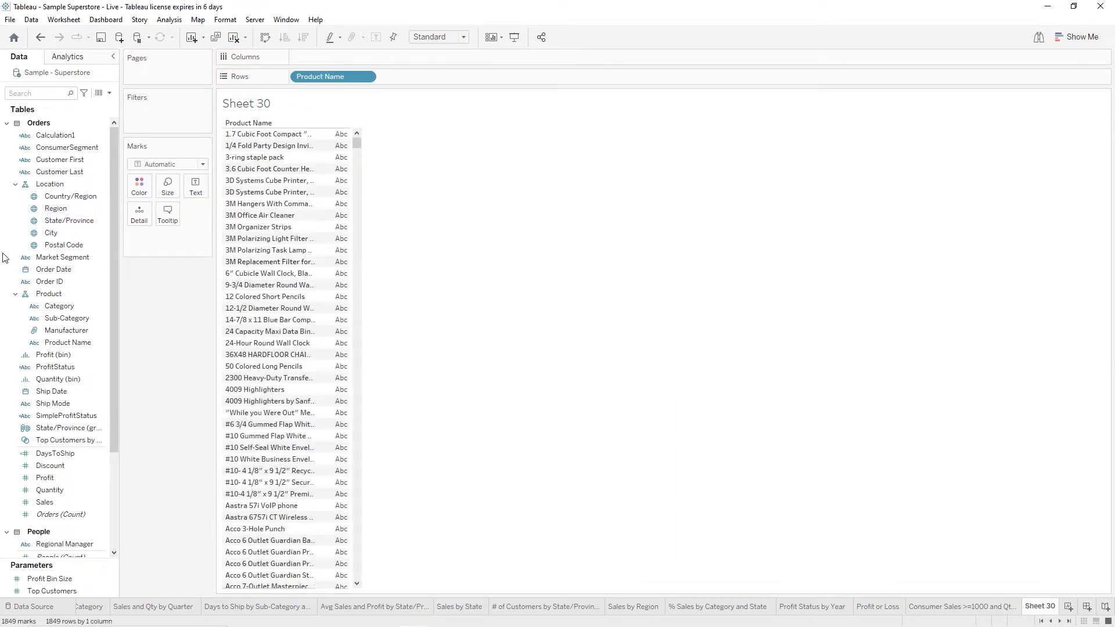
click(60, 307)
click(55, 501)
drag(82, 491, 201, 183)
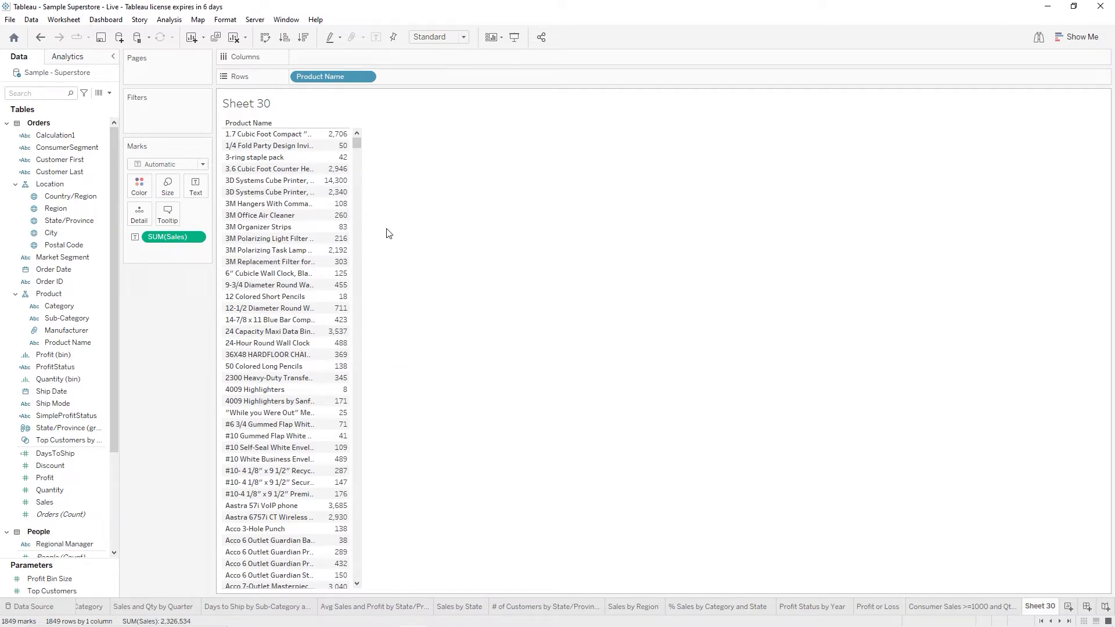
mouse_move(352, 144)
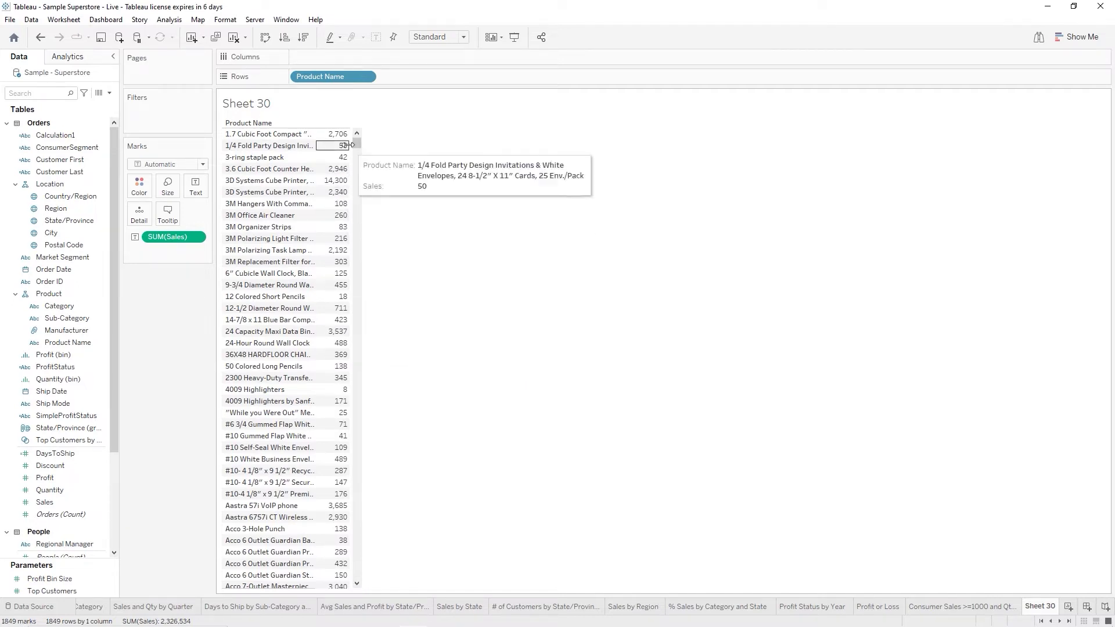
mouse_move(344, 235)
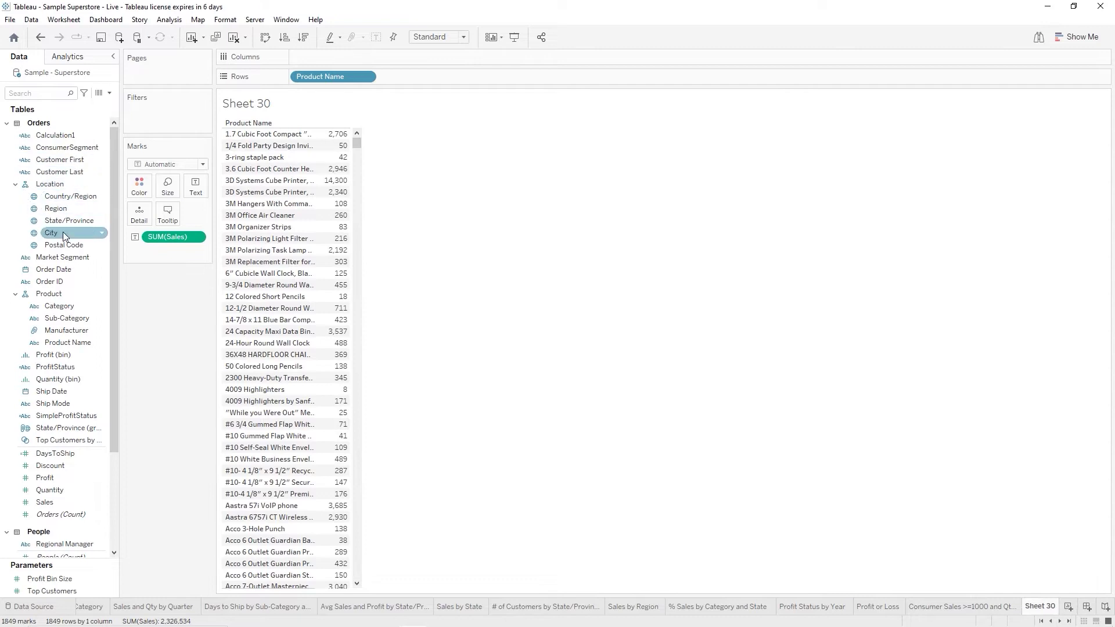
Start a calculated field from Product Name and name it StartsWith3M
right_click(72, 346)
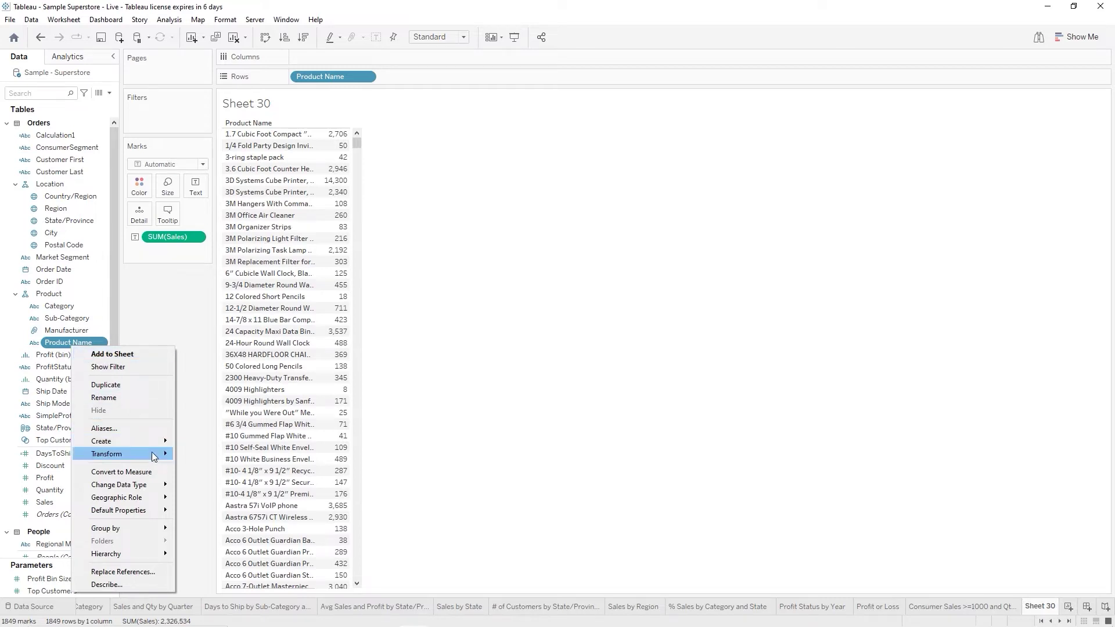
mouse_move(148, 434)
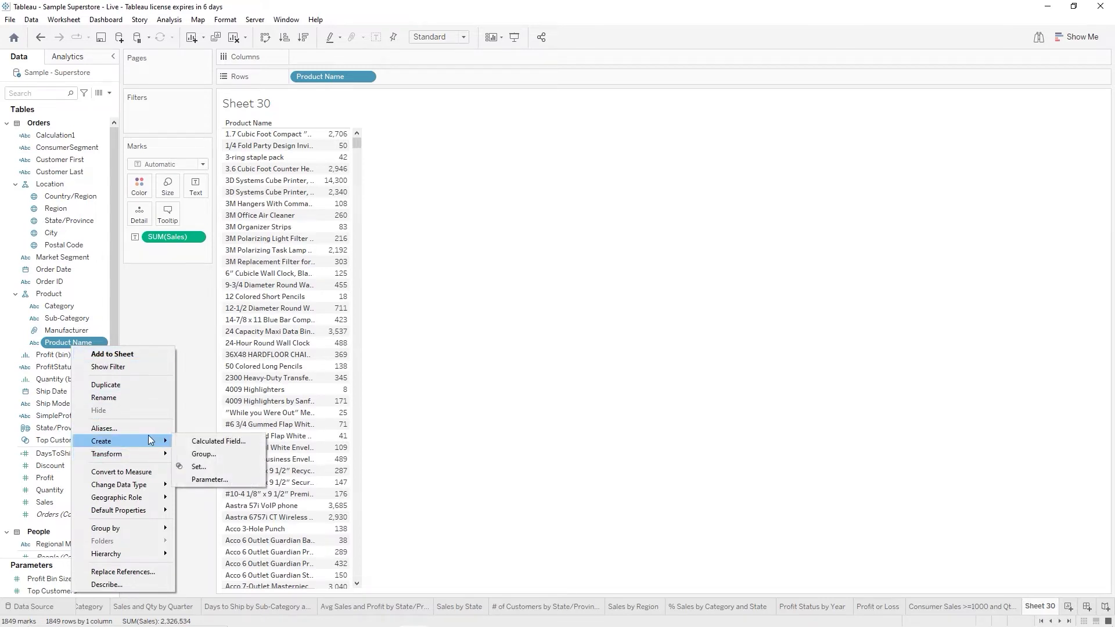
click(207, 440)
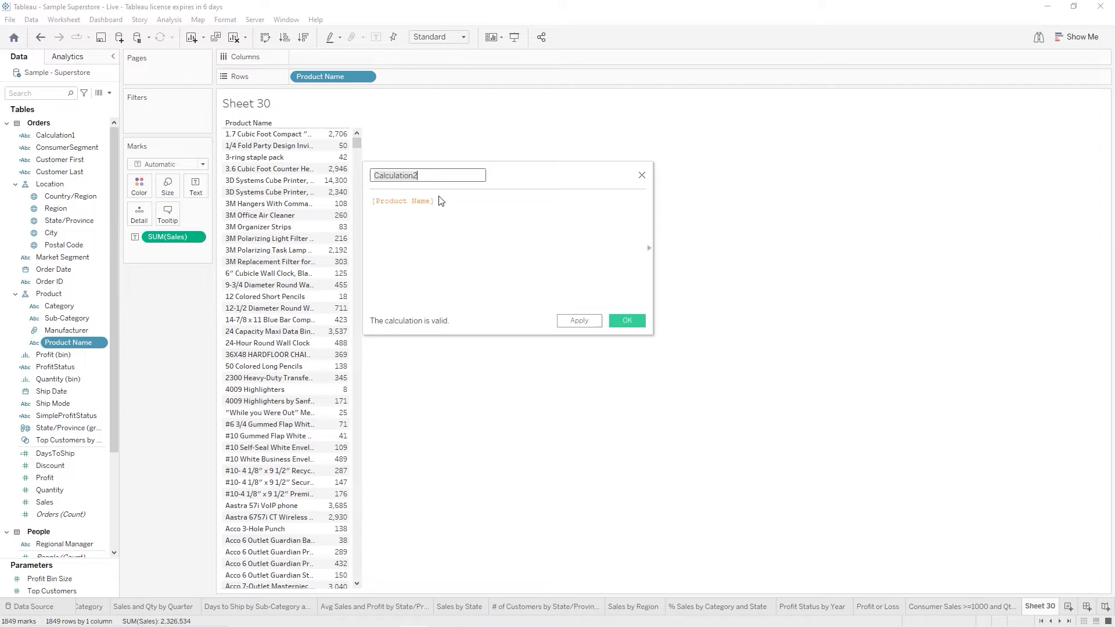
text(StartsWith3M)
Set the StartsWith3M formula to STARTSWITH([Product Name],'3M') and save the calculated field
click(373, 201)
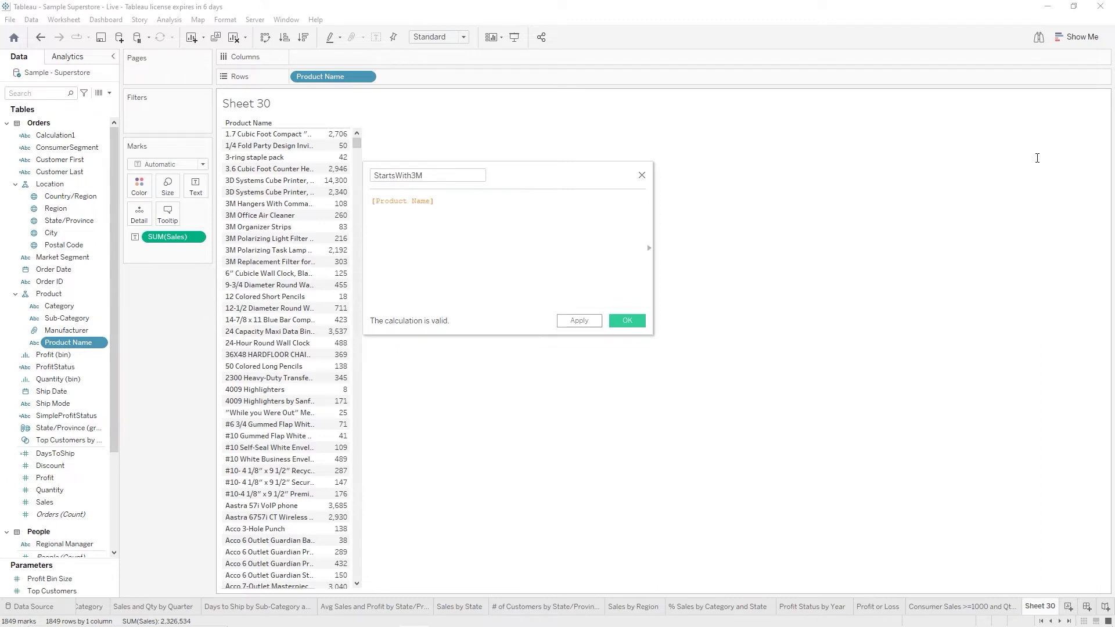
text(sta)
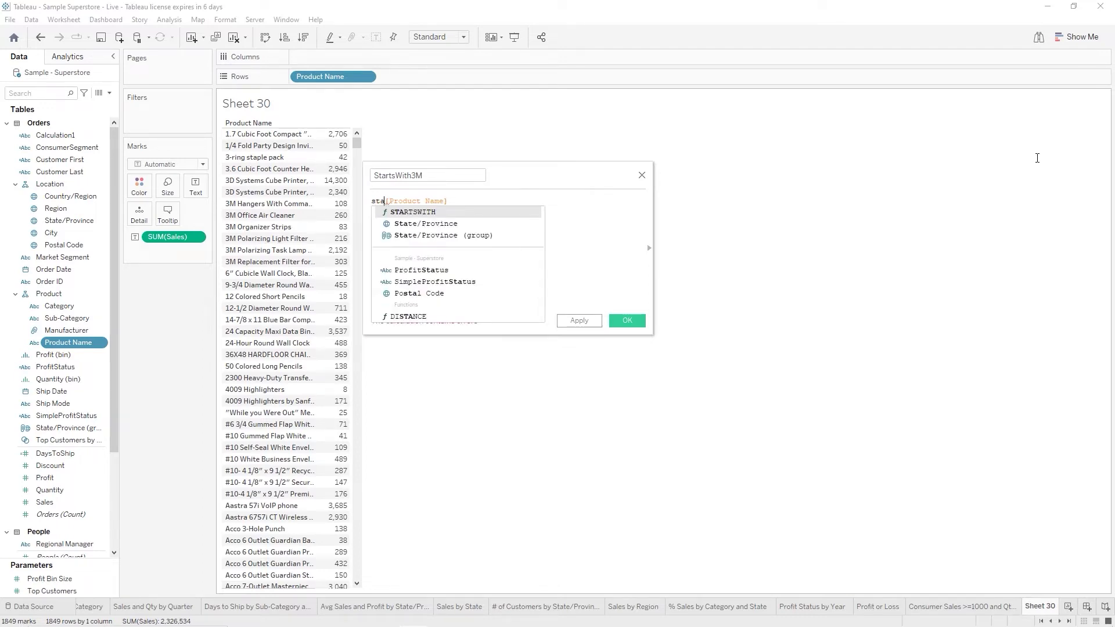
key(Return)
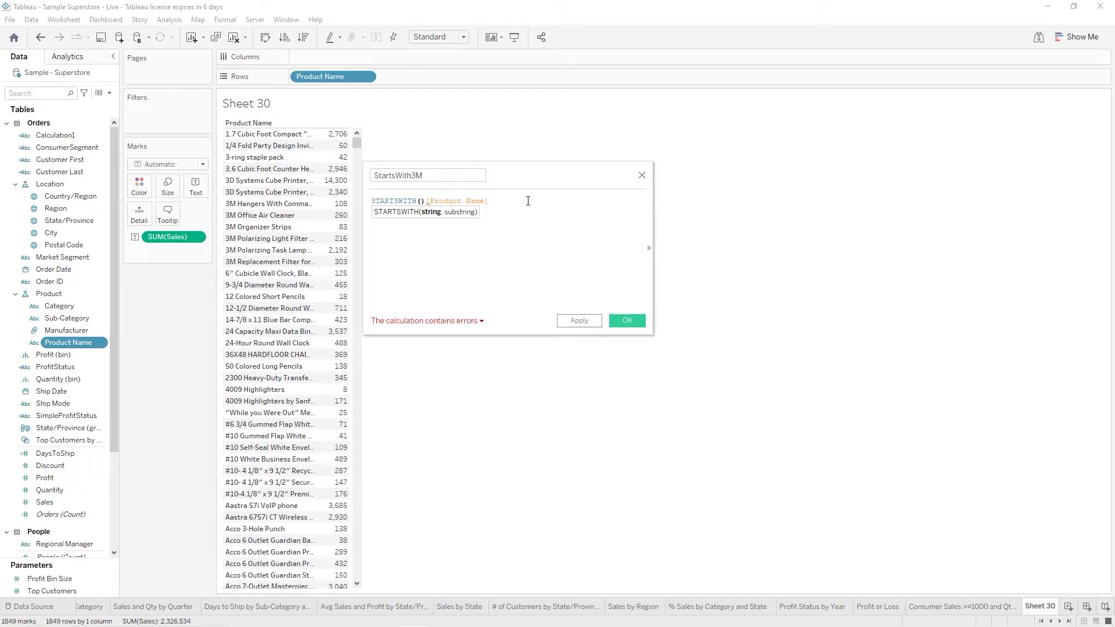
click(426, 201)
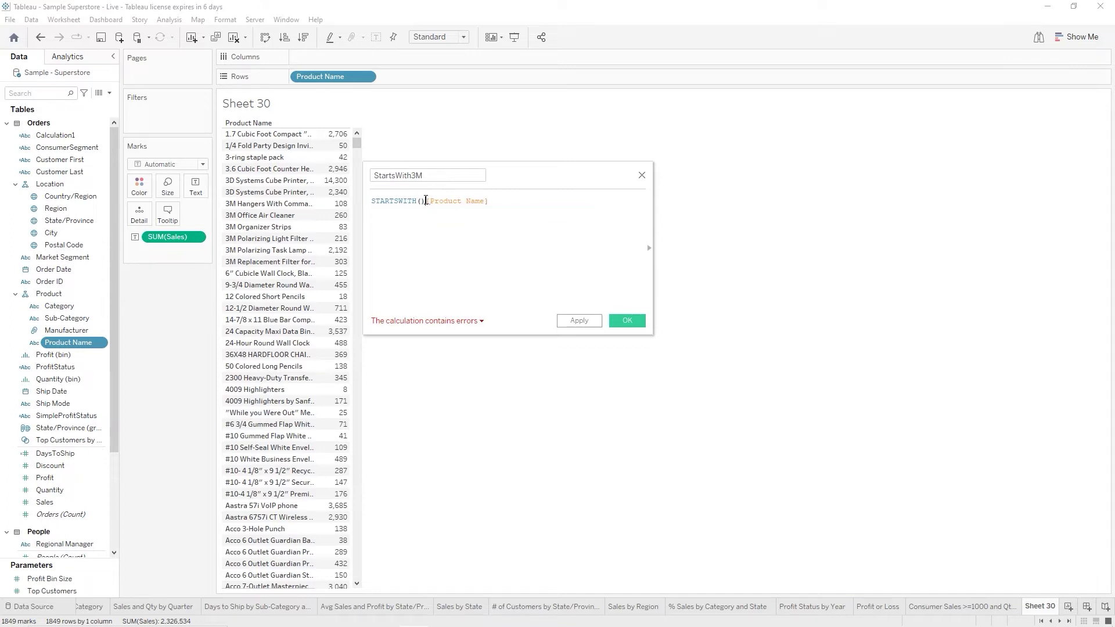
drag(426, 201, 533, 199)
key(ctrl+x)
click(421, 201)
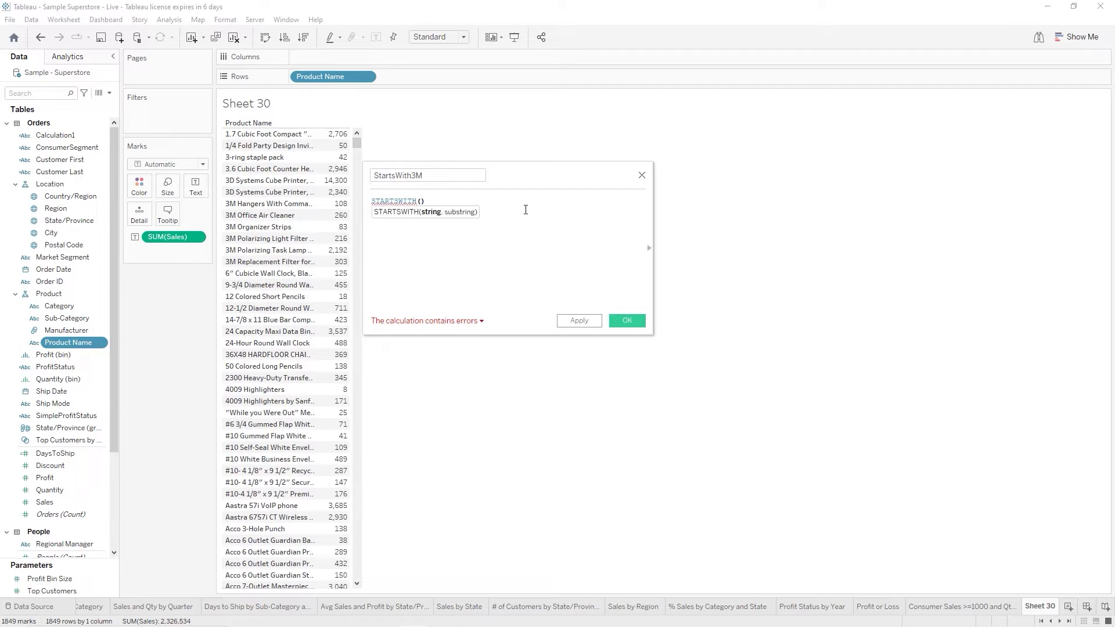
key(ctrl+v)
text(,)
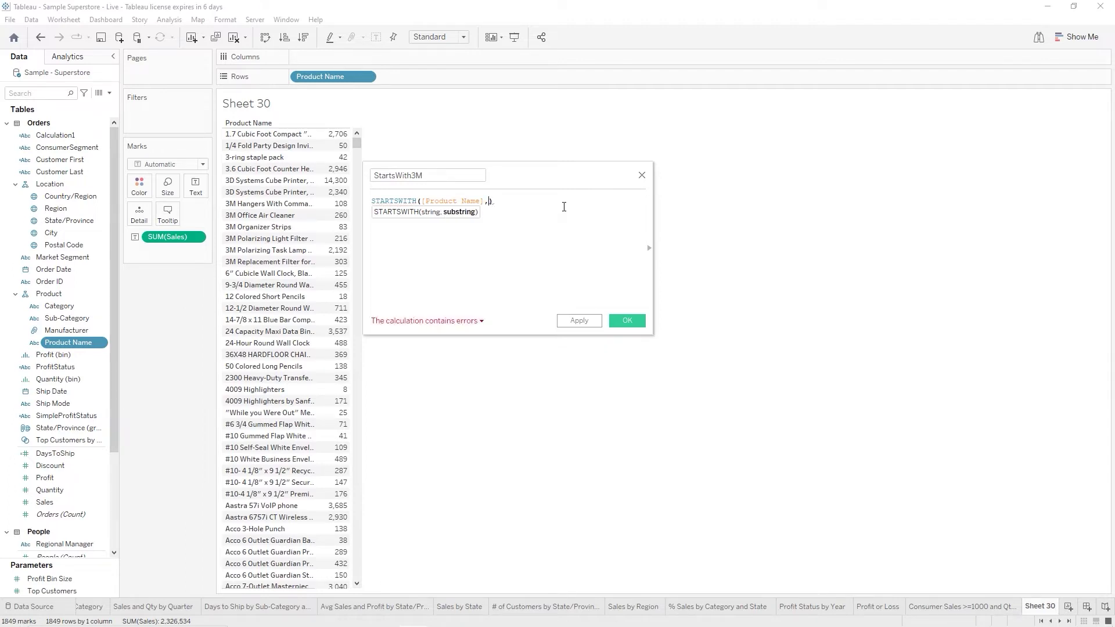
text('3M')
click(580, 321)
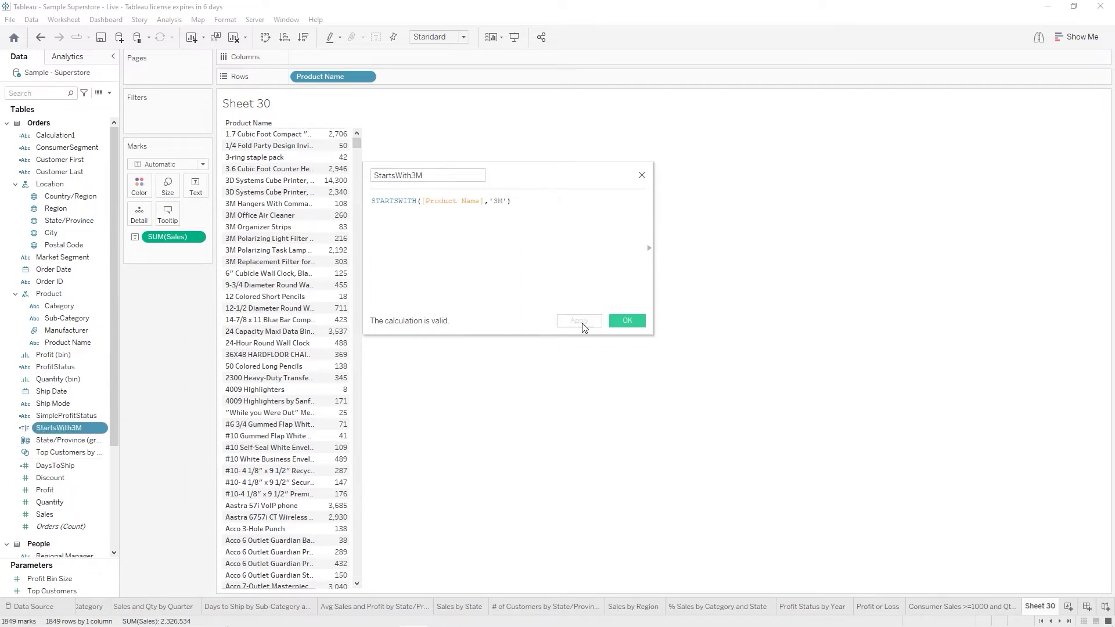
click(627, 321)
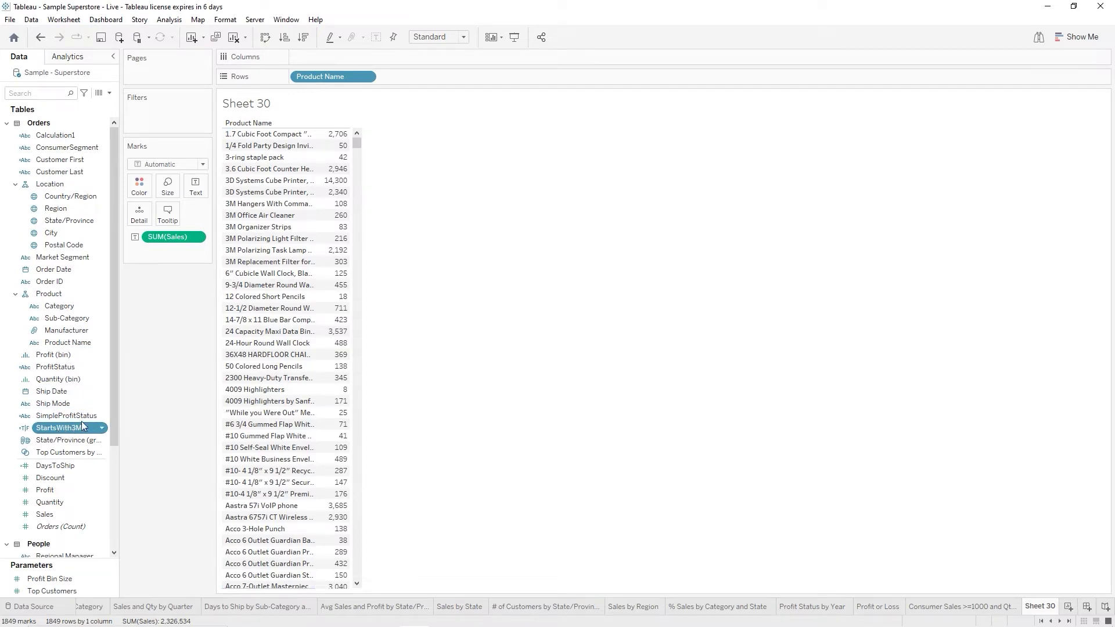
Place StartsWith3M ahead of Product Name on Rows and sort it so True comes first
drag(82, 423, 296, 79)
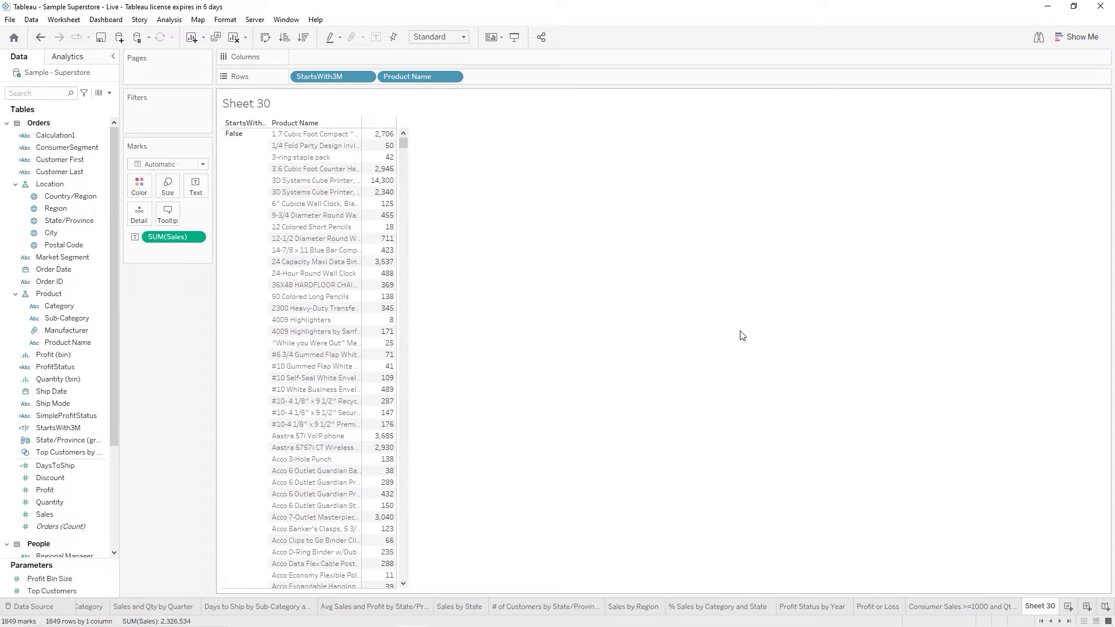
click(256, 123)
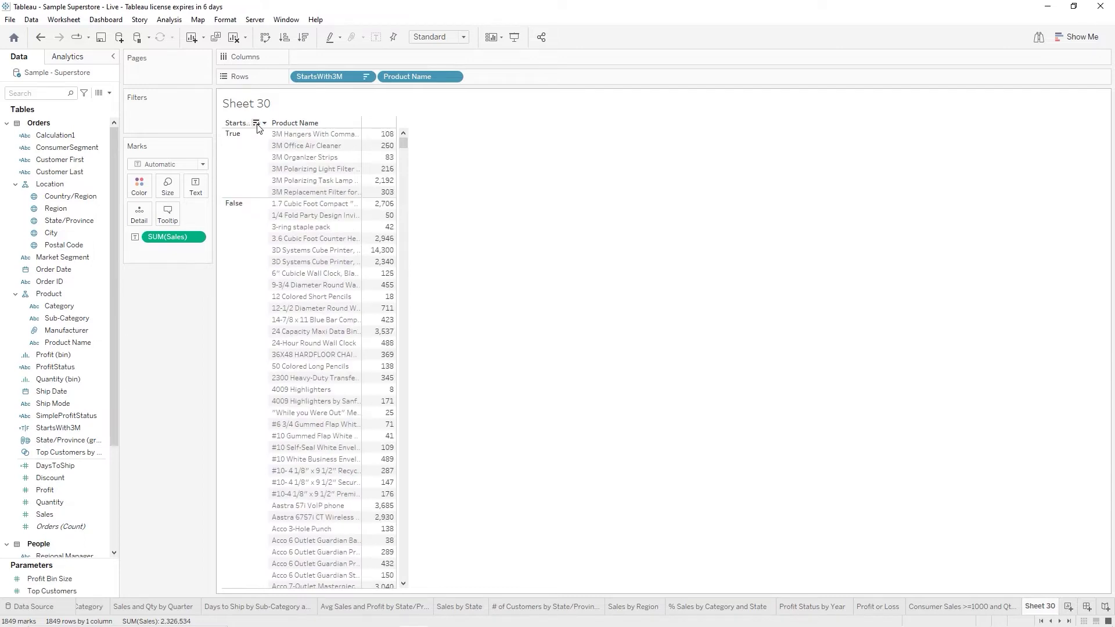
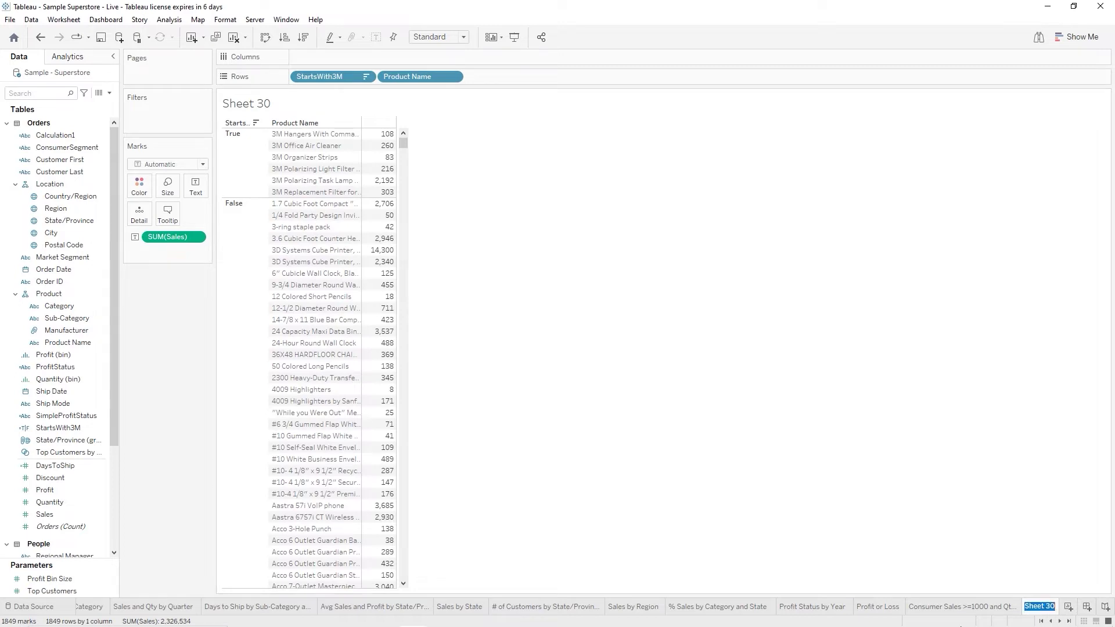
Rename the worksheet as 3M Sales vs. non-3M Sales
mouse_move(1044, 626)
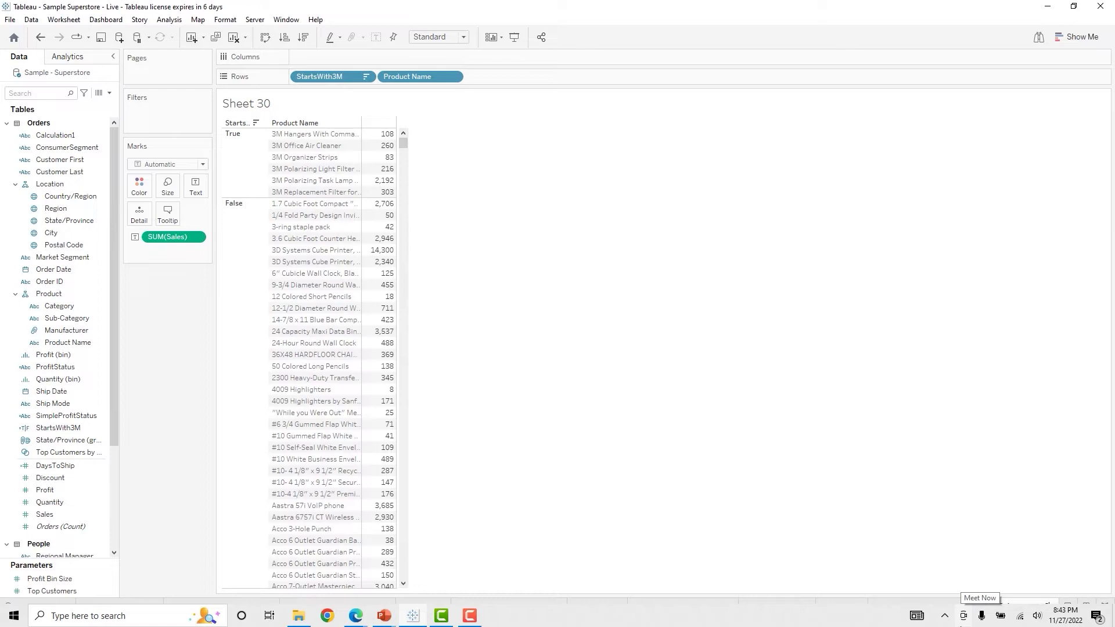
key(Return)
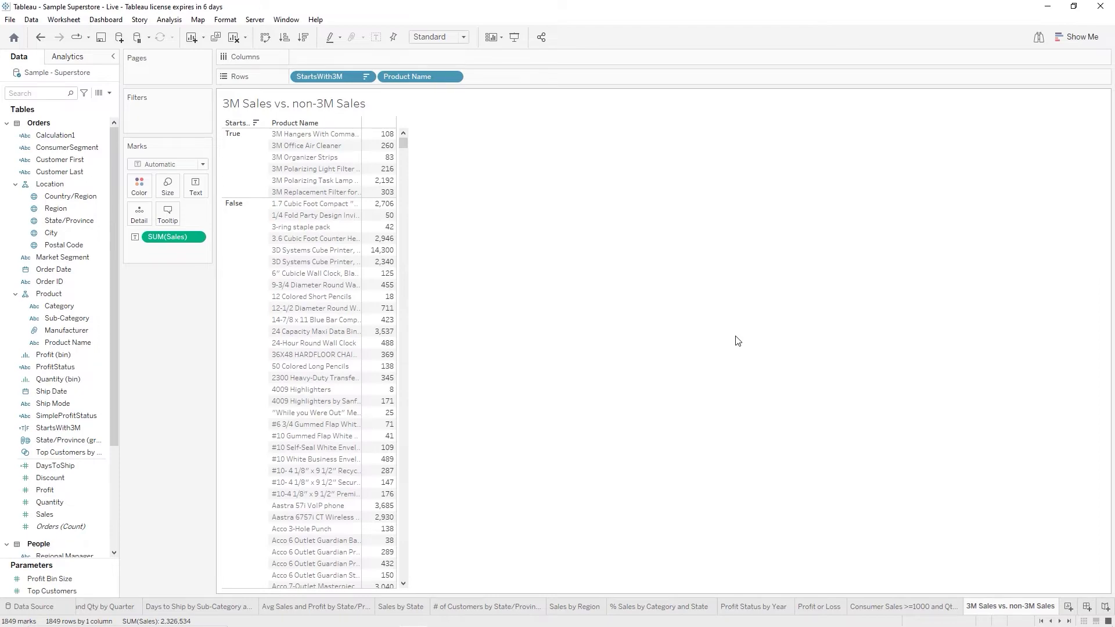
On the % Sales by Category and State sheet, start a new calculated field named UpperState
click(661, 607)
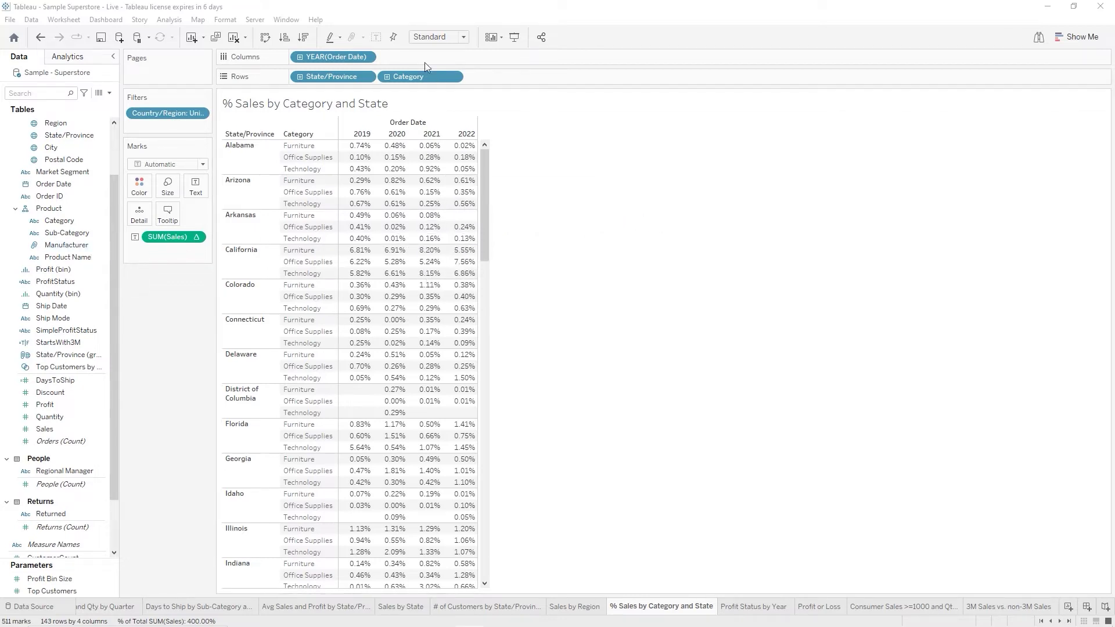
click(168, 20)
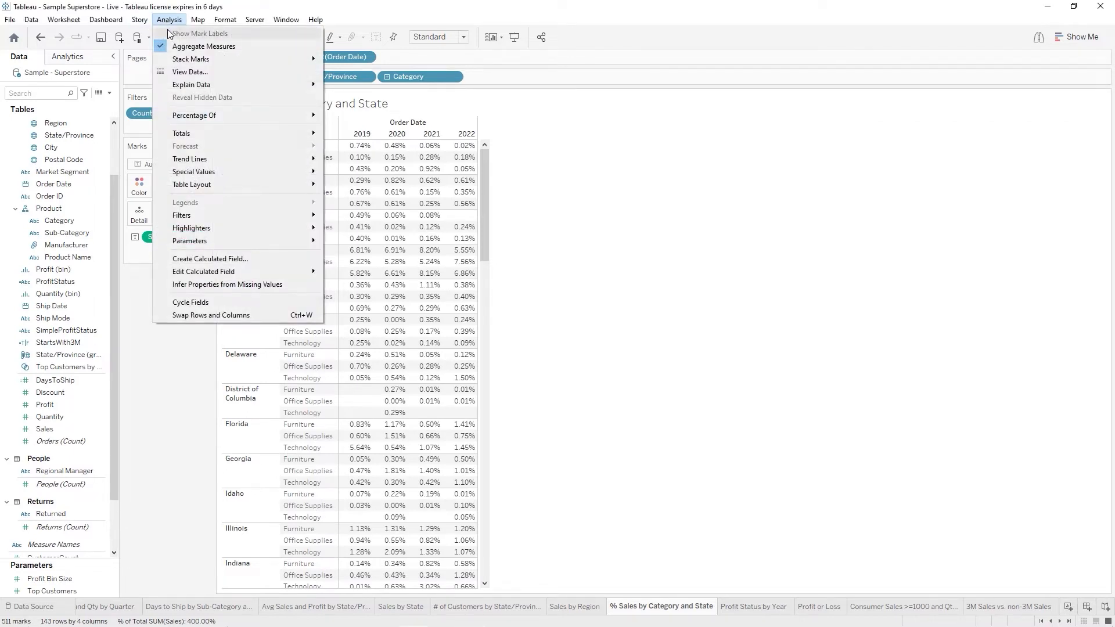
click(224, 260)
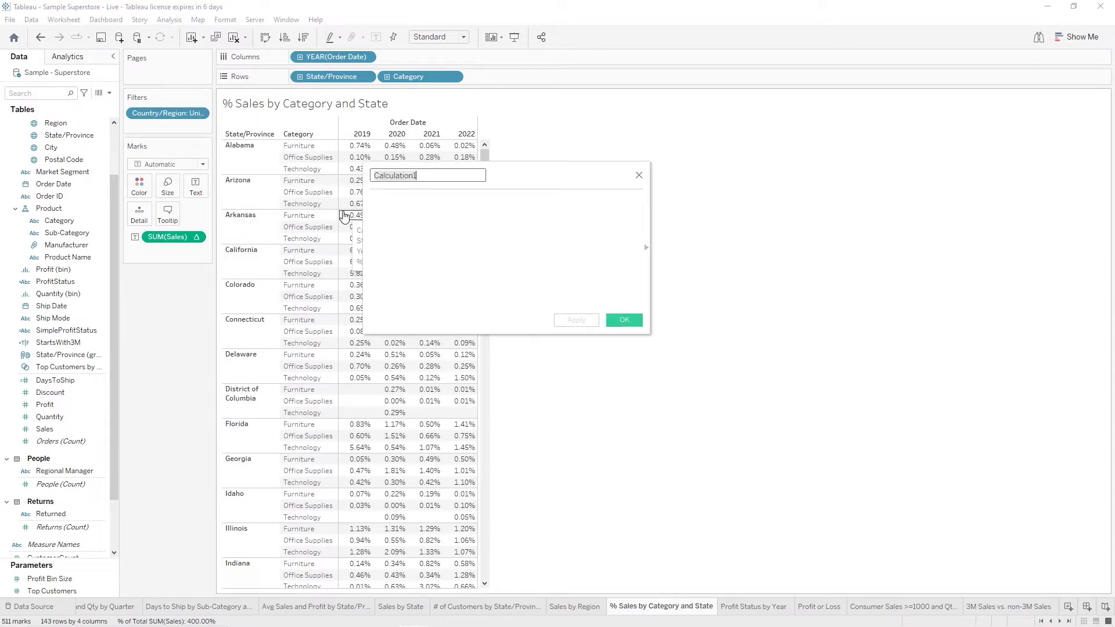
text(UpperState)
Set the UpperState formula to UPPER([State/Province]) and save the calculated field
click(428, 206)
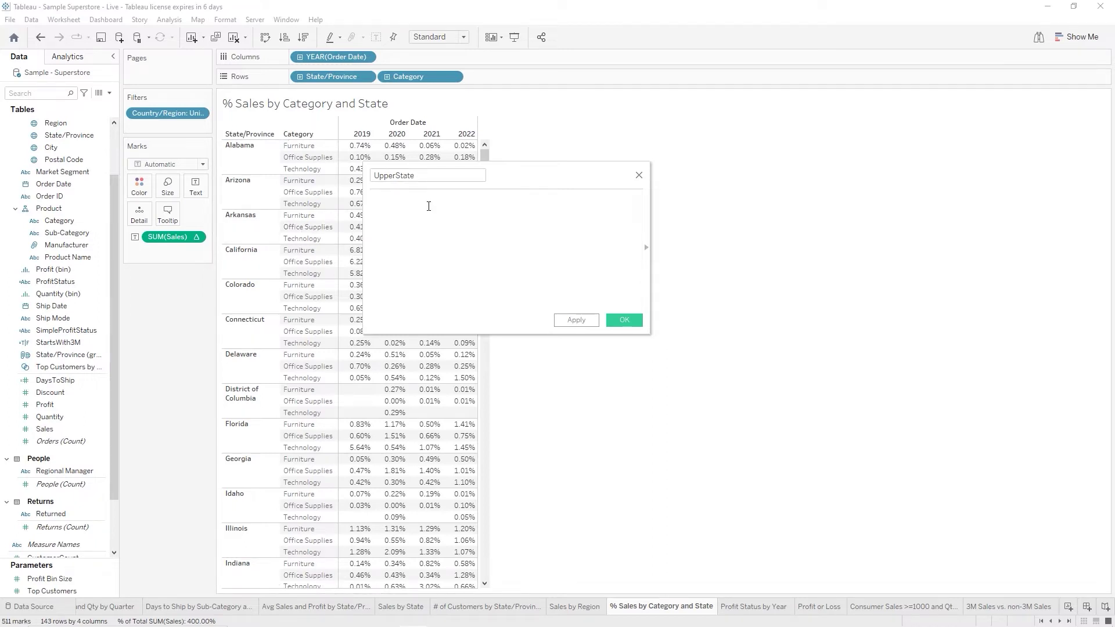
text(up)
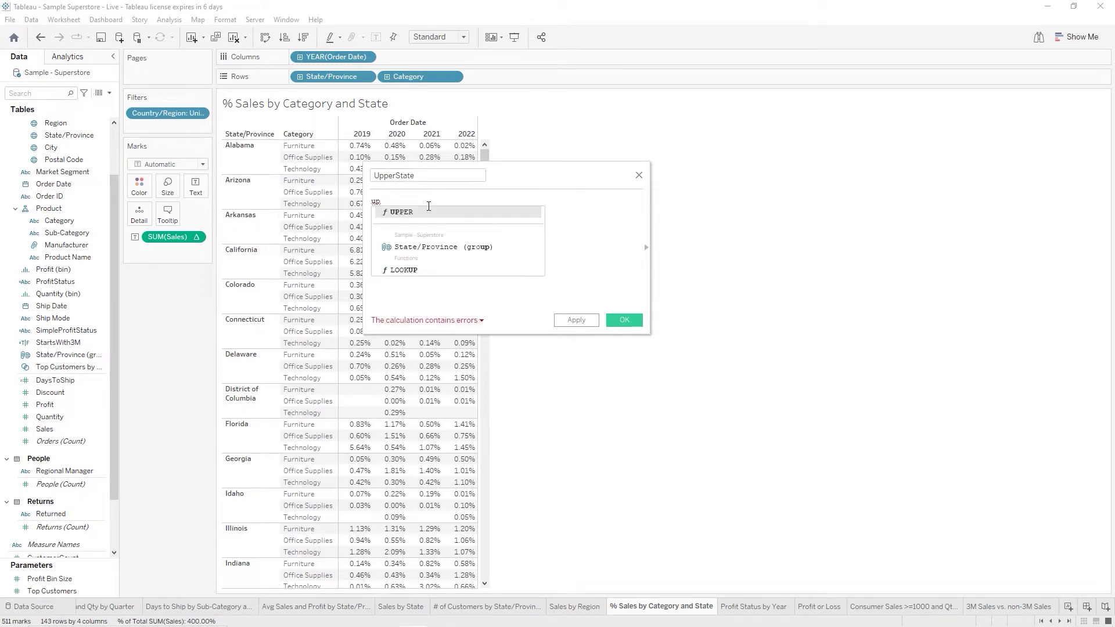
key(Return)
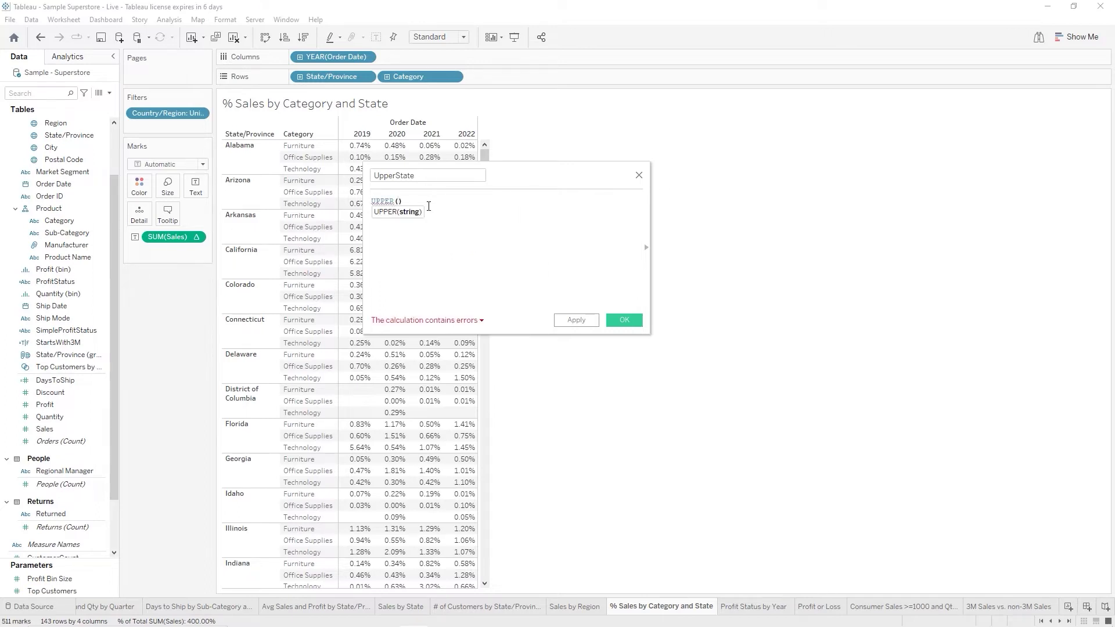
text(state)
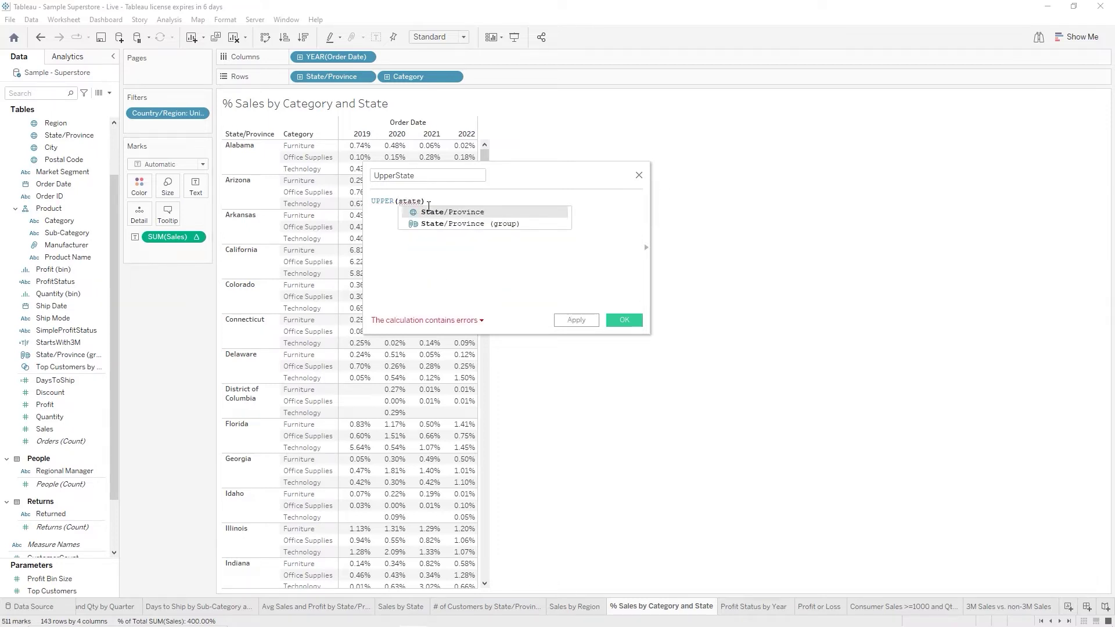
click(430, 212)
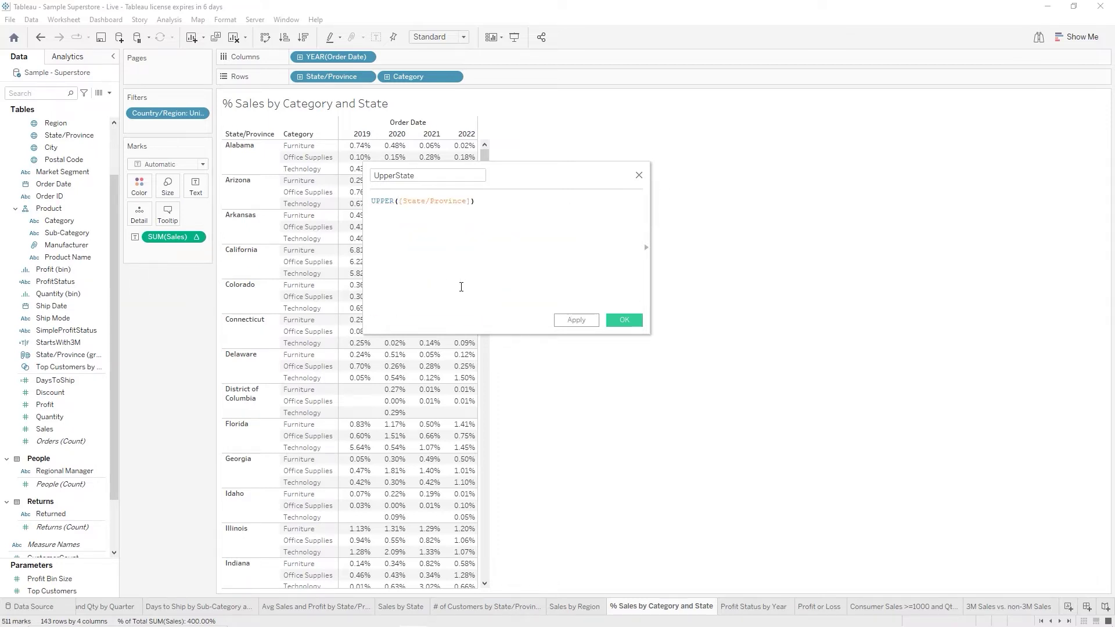
click(632, 319)
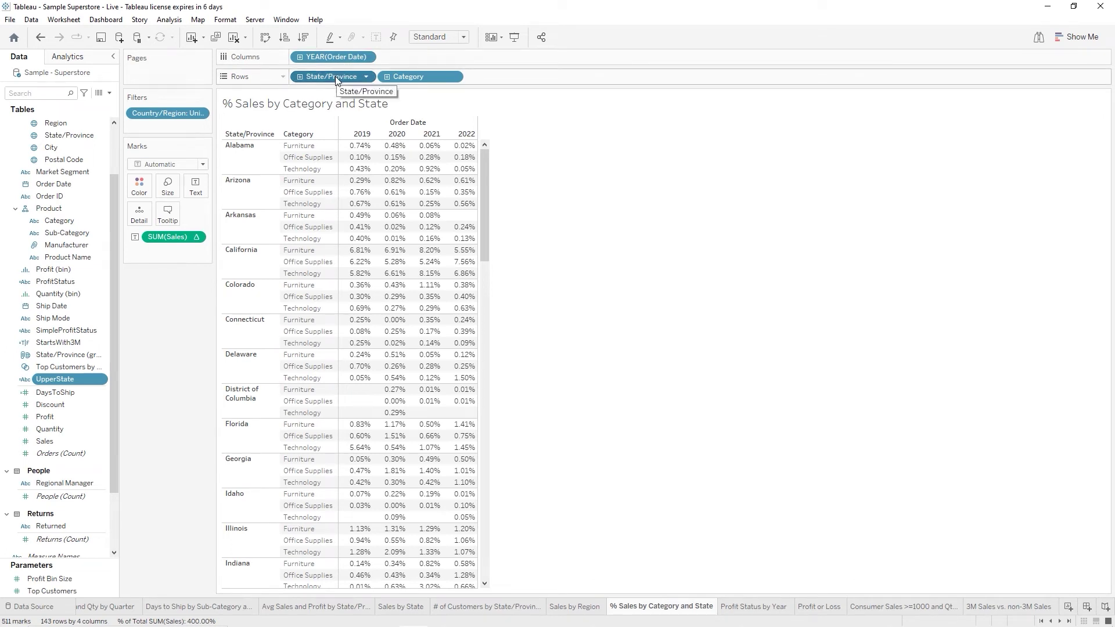
Replace State/Province on Rows with UpperState, placed ahead of Category
key(Delete)
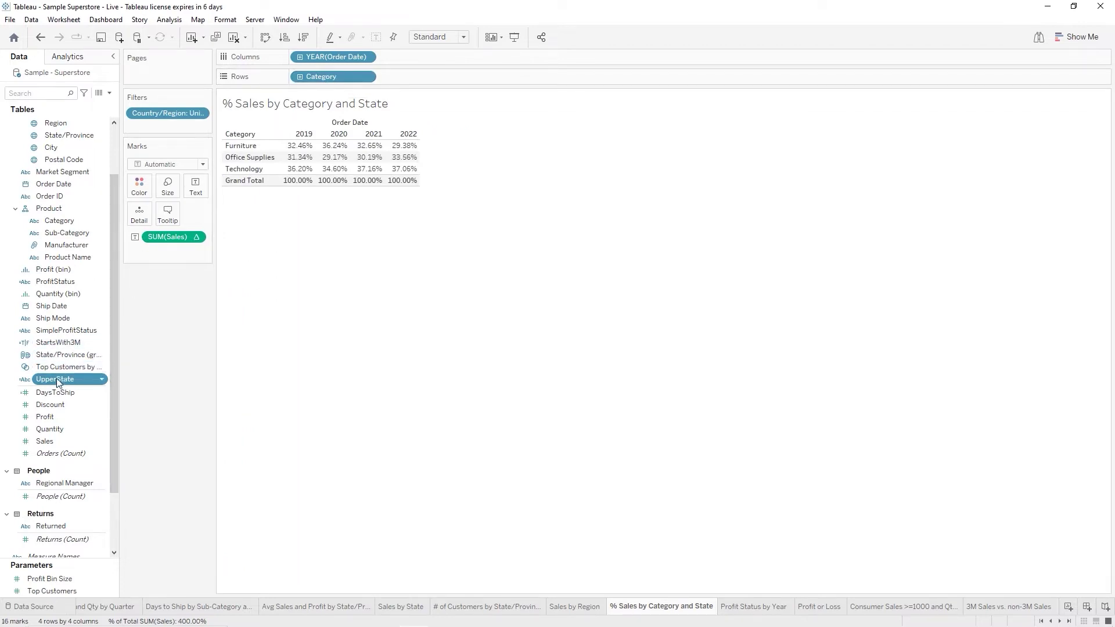
mouse_move(55, 379)
mouse_down()
mouse_move(219, 345)
mouse_move(285, 177)
mouse_move(292, 82)
mouse_up()
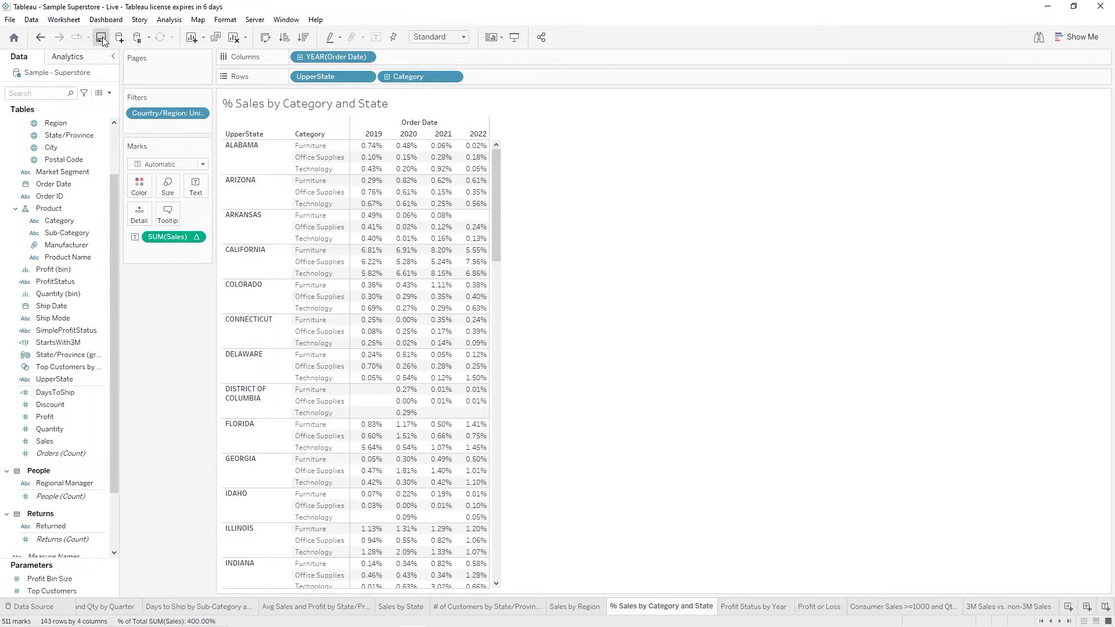
mouse_move(463, 227)
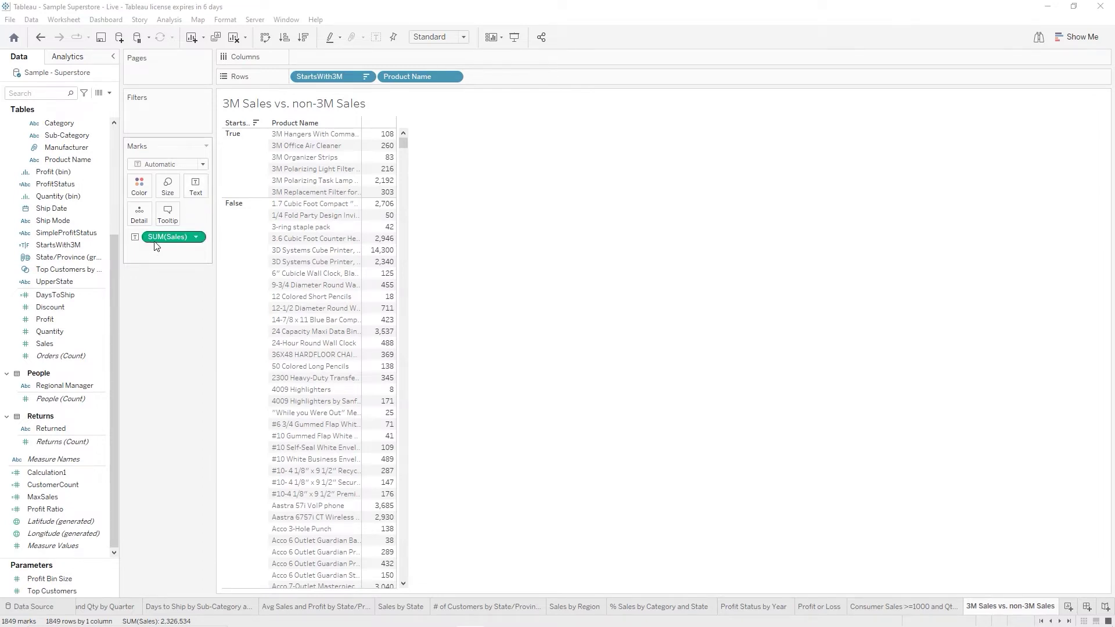
click(195, 238)
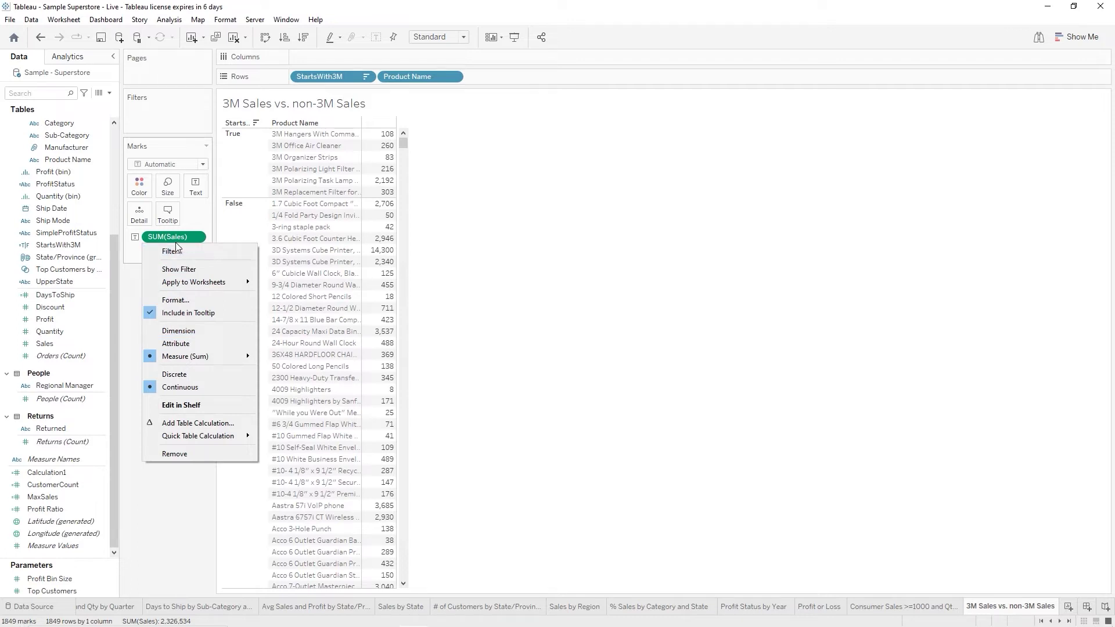
click(525, 286)
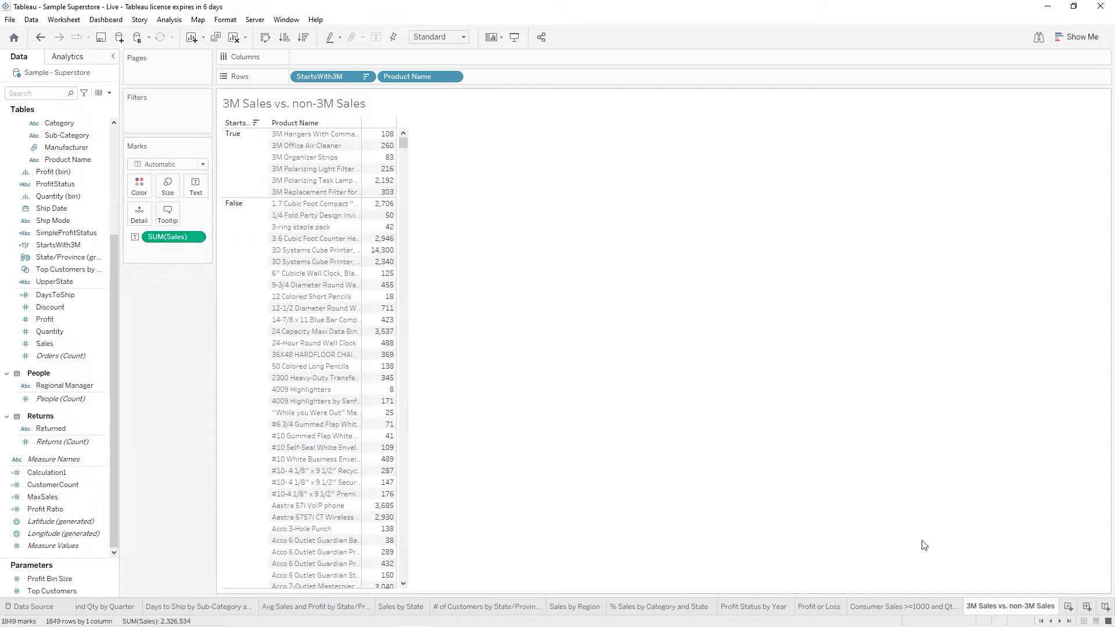
On a new worksheet, place Market Segment on Rows and Product Name on Columns with all its members
click(1068, 606)
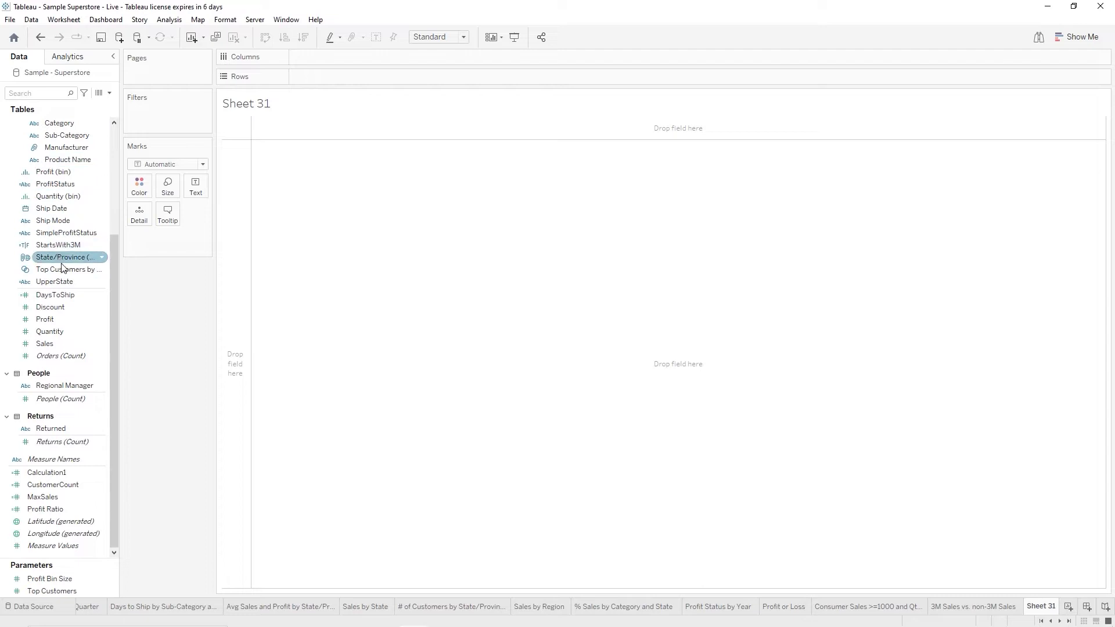
scroll(94, 241, up, 4)
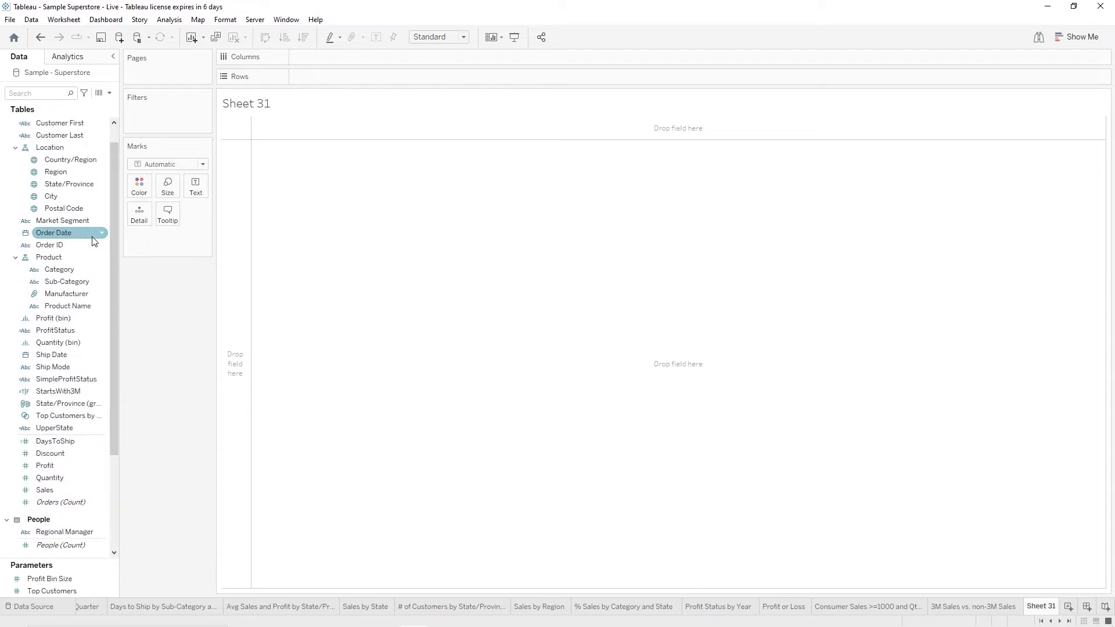
scroll(95, 241, down, 1)
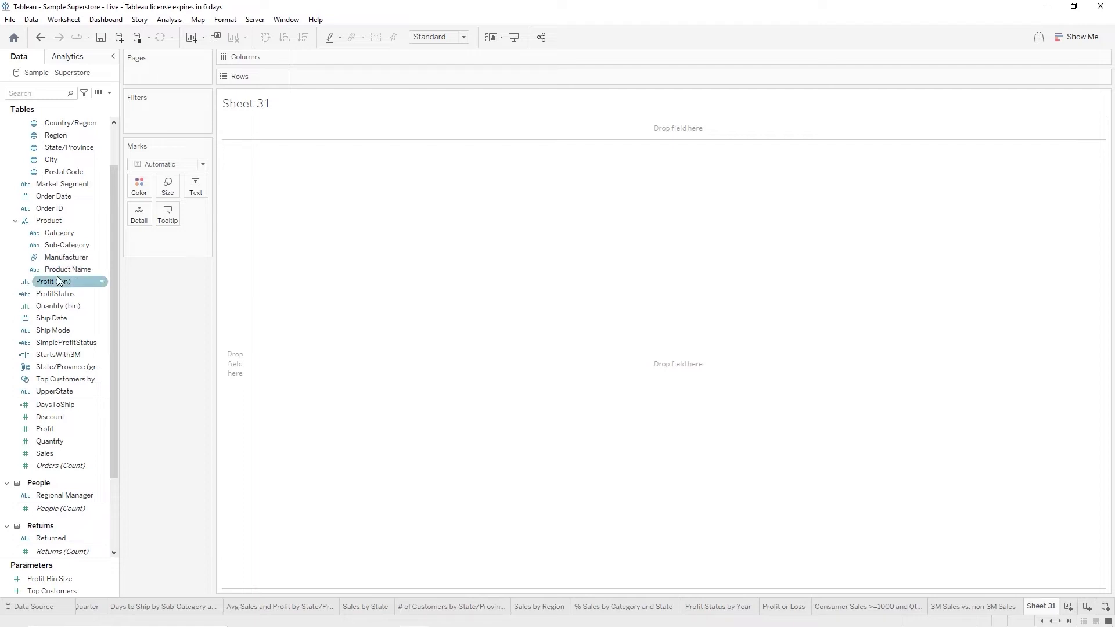
drag(56, 184, 329, 79)
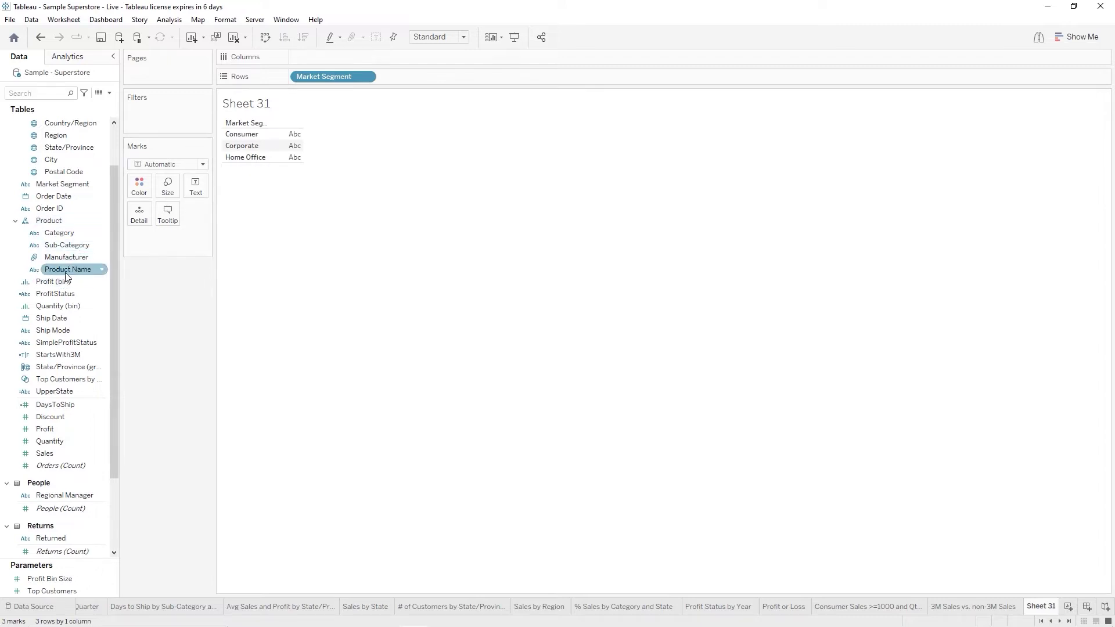
drag(65, 273, 318, 56)
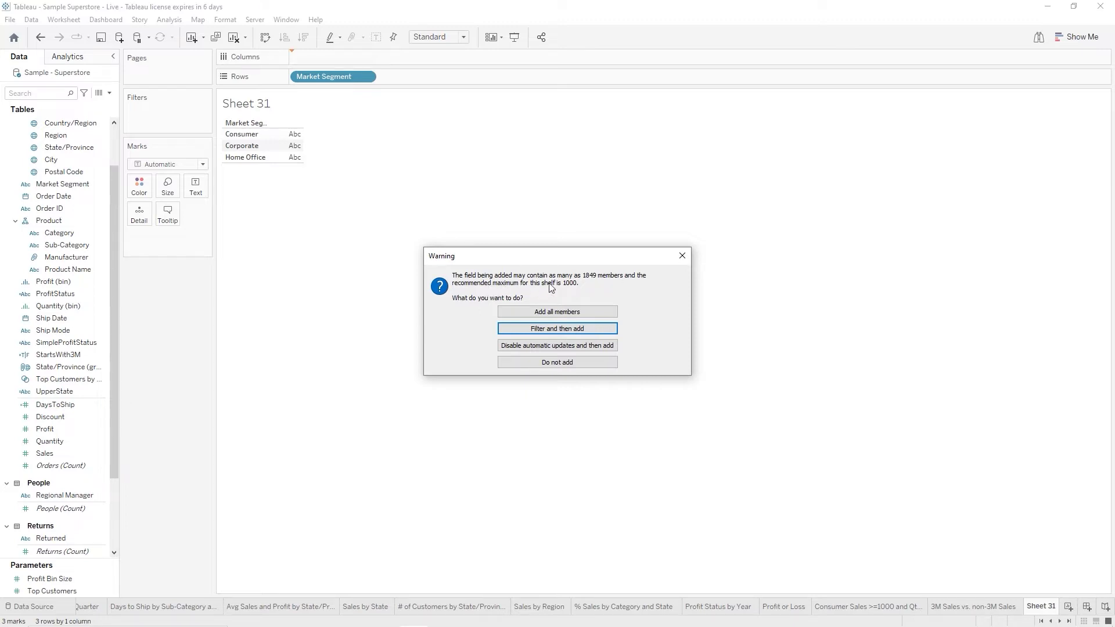
click(551, 313)
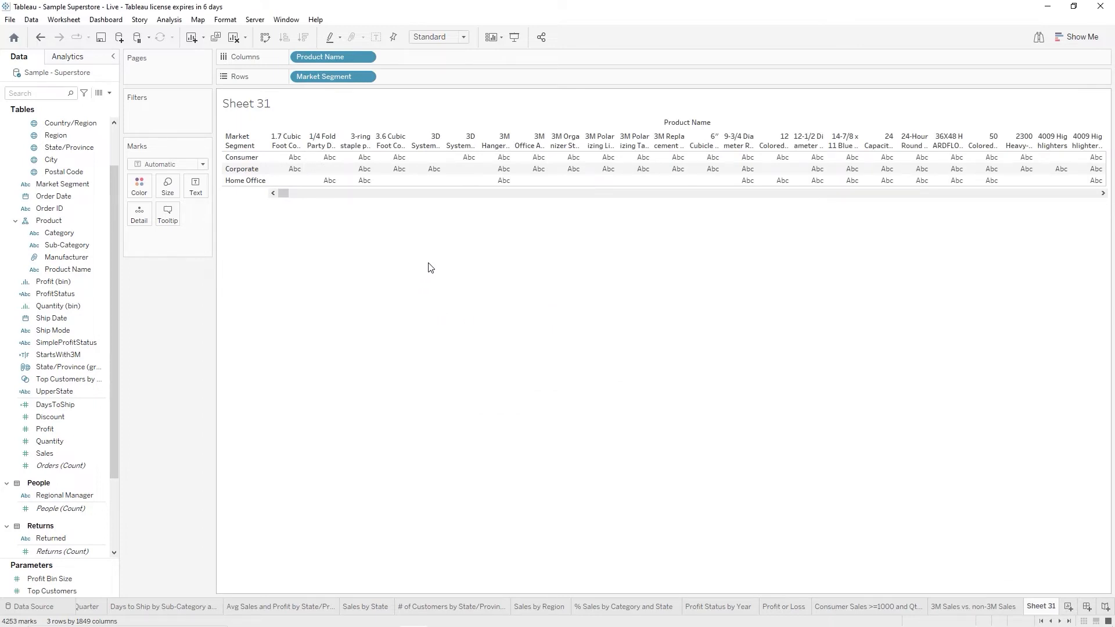
Convert Product Name on Columns to a measure aggregated by Count
click(367, 58)
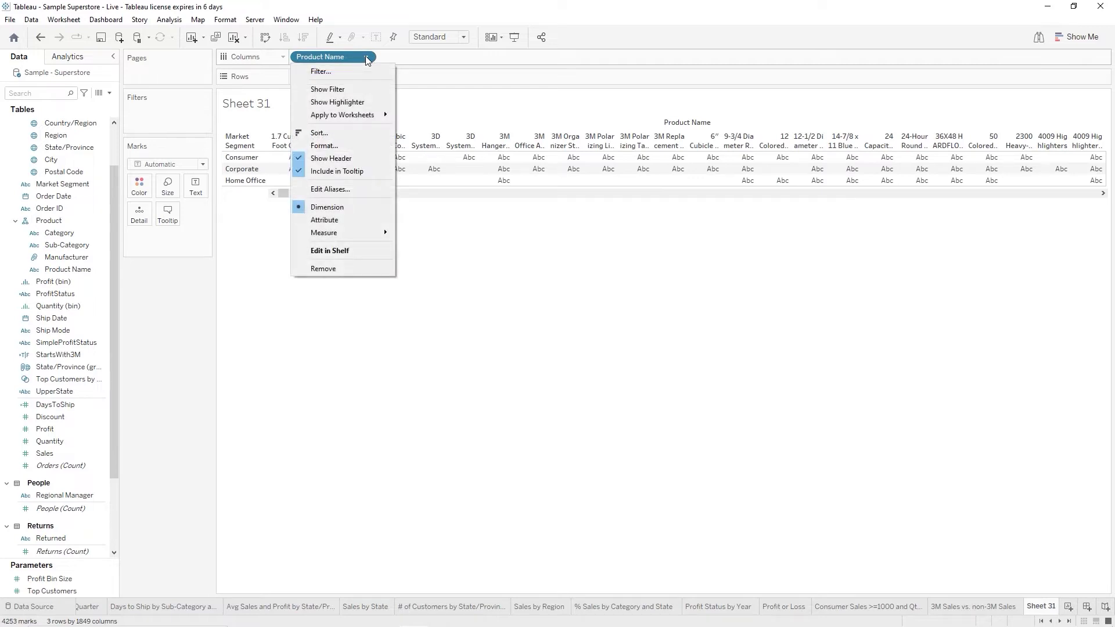
mouse_move(340, 234)
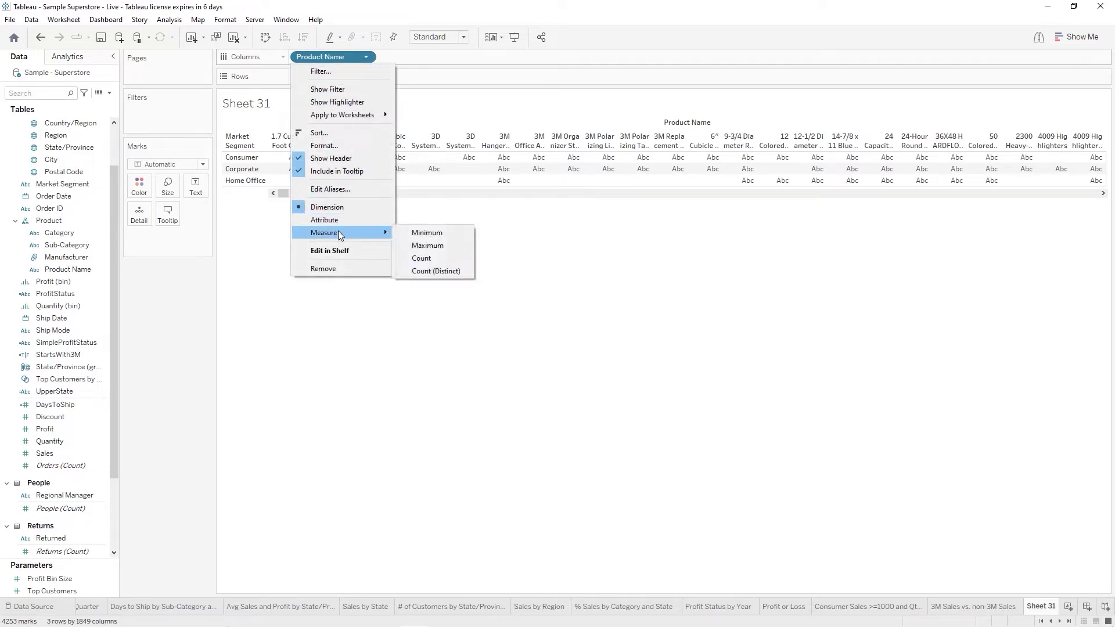
click(422, 259)
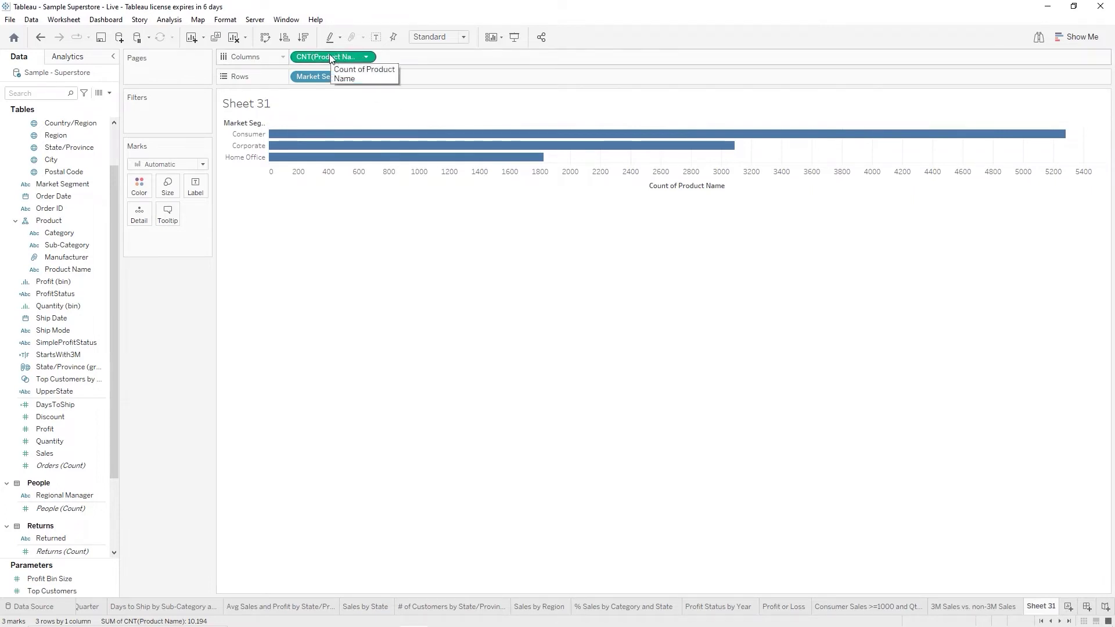
click(367, 57)
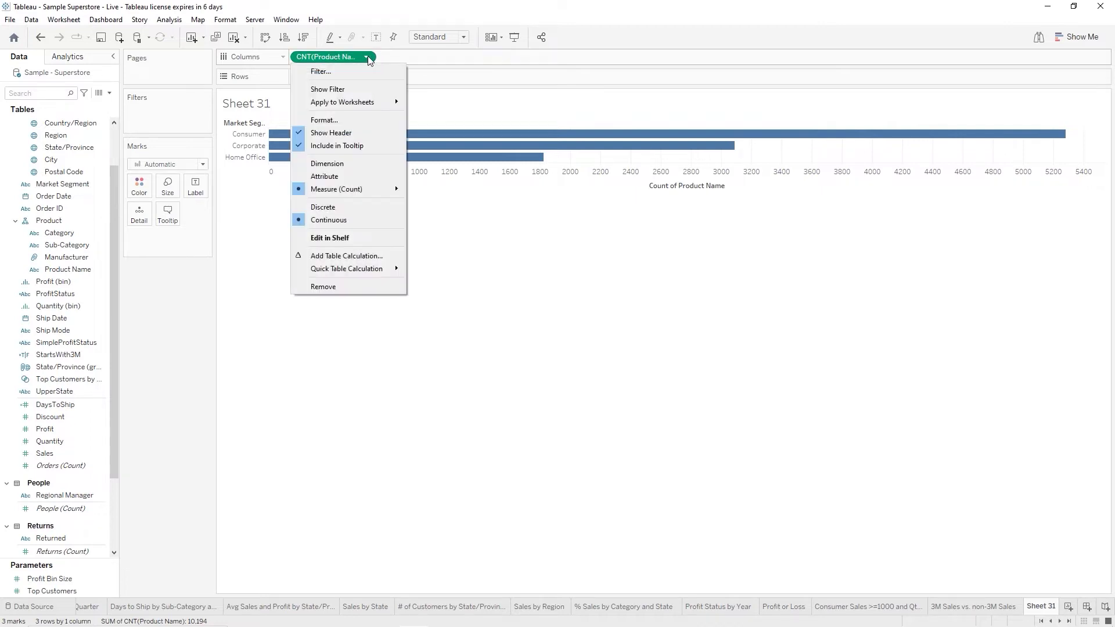
mouse_move(359, 198)
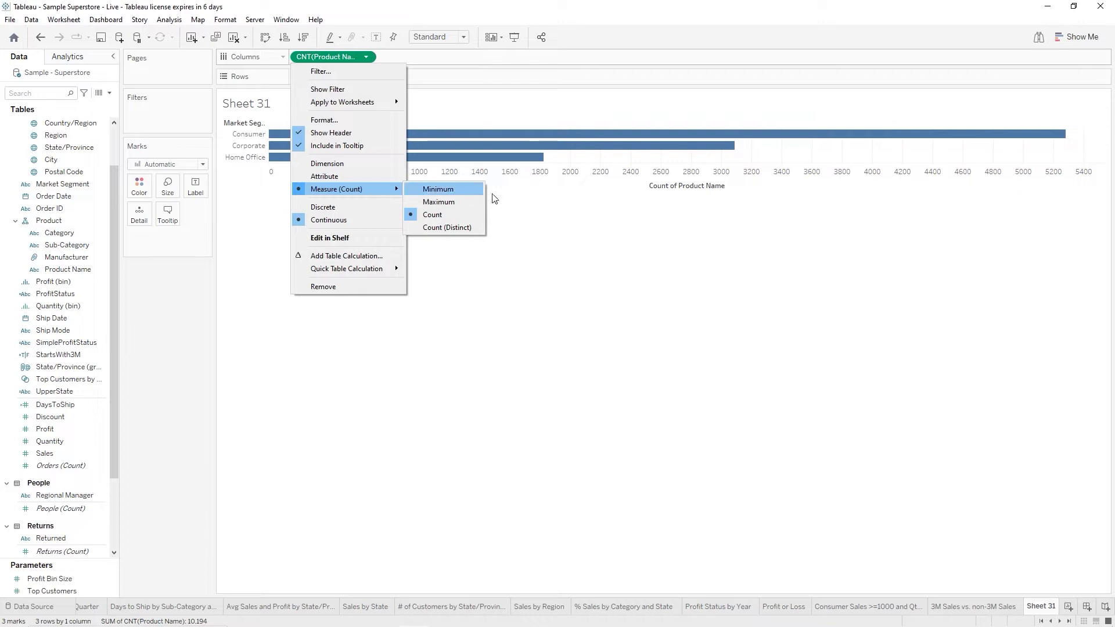
click(649, 274)
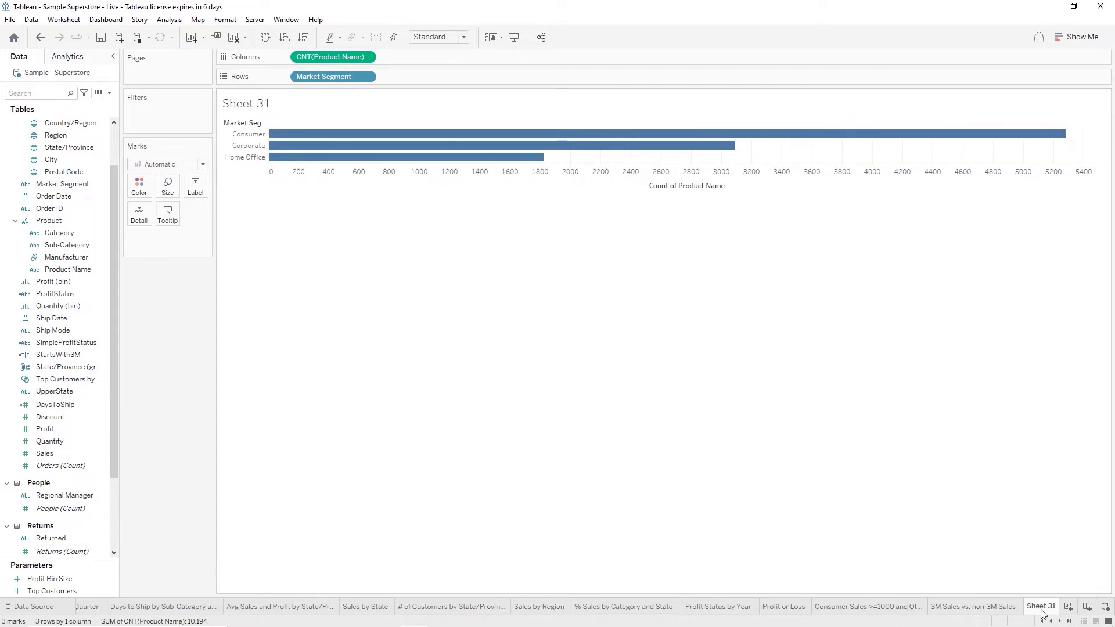
Rename the new worksheet as Count of Products by Market Segment
mouse_move(1042, 613)
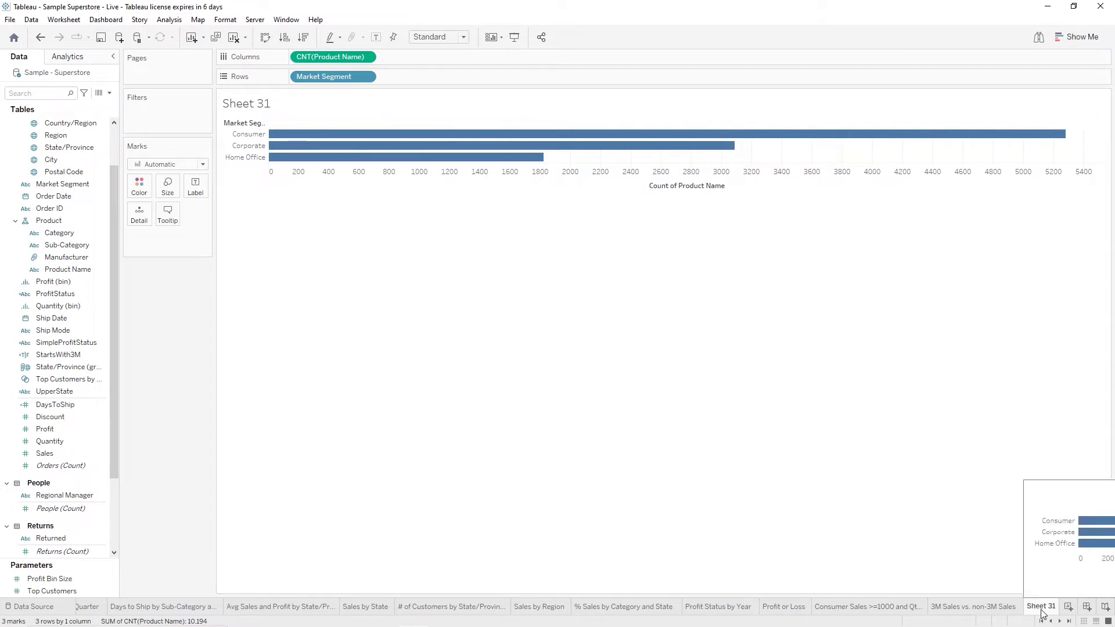
double_click(1042, 608)
text(Count of Products)
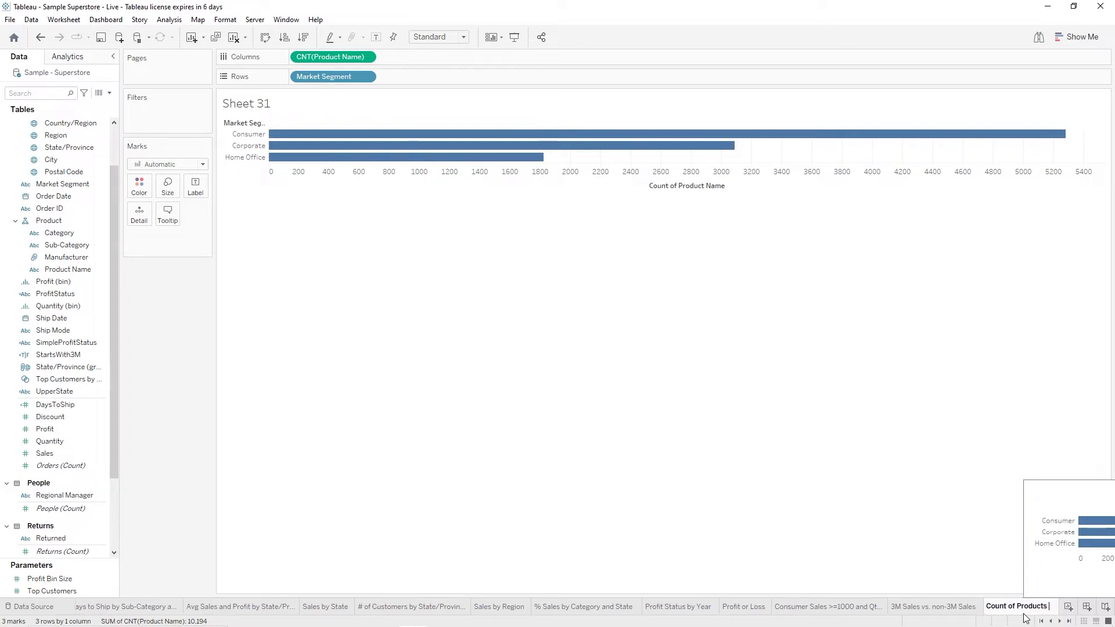
text( by )
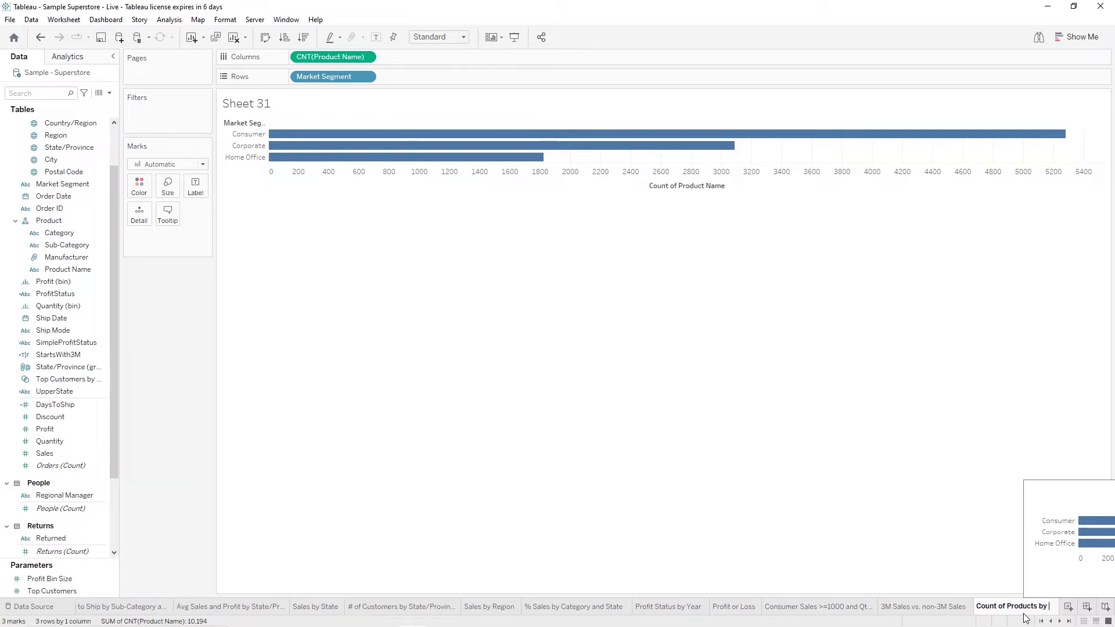
text(Market Segment)
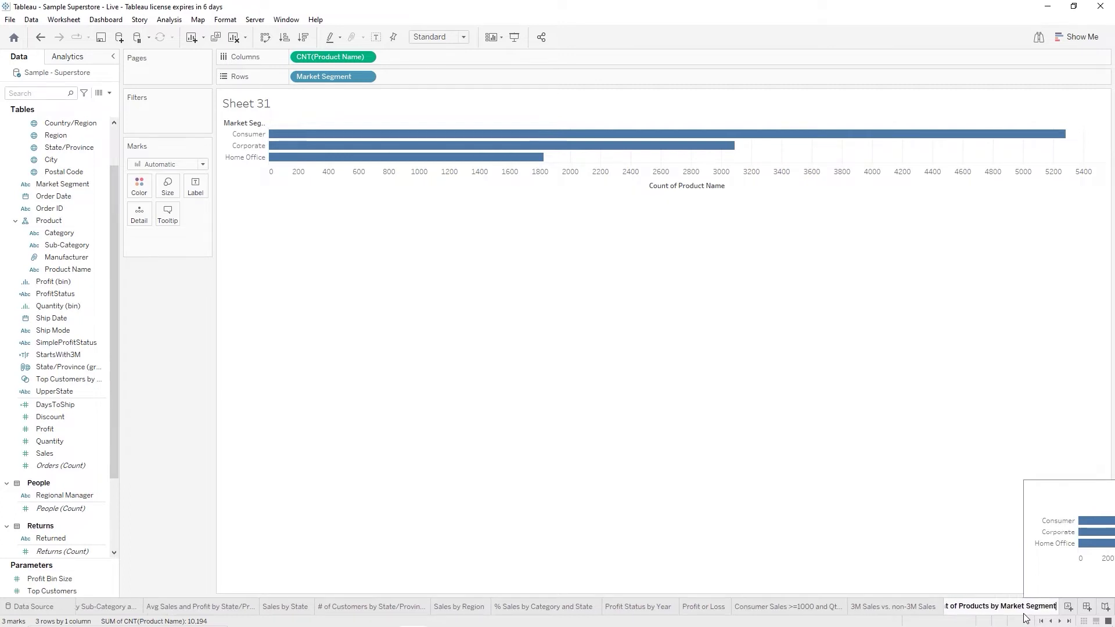
key(Return)
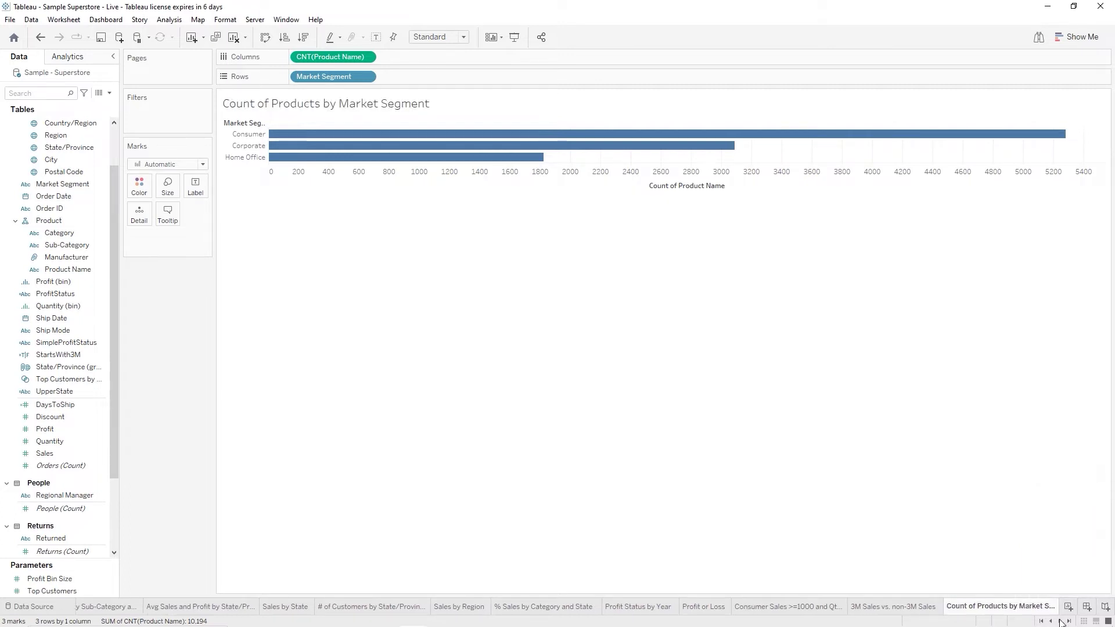
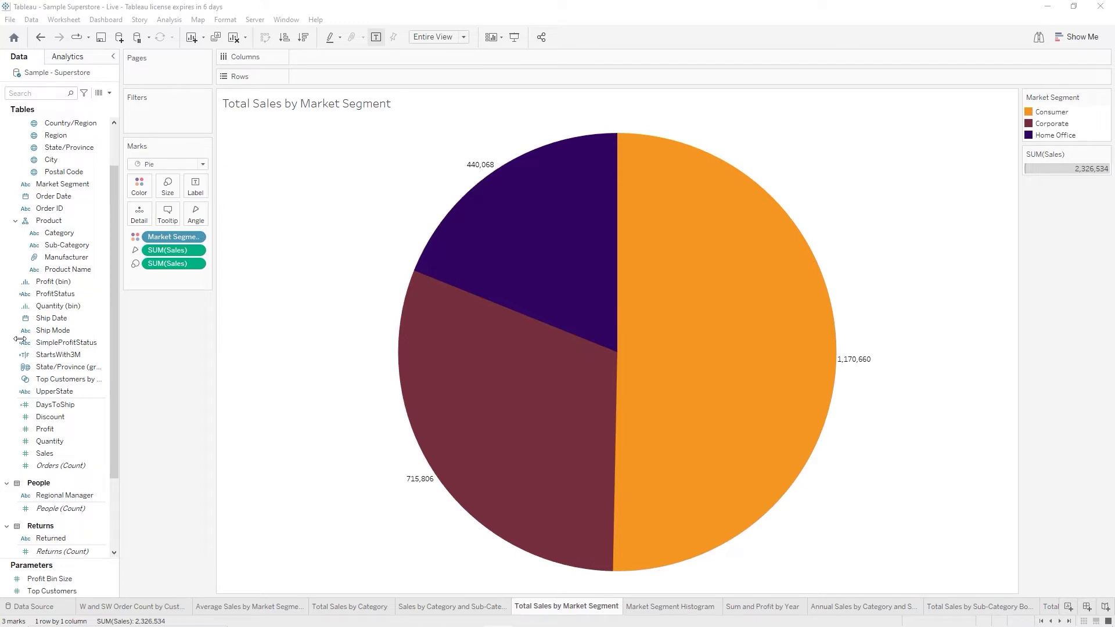
Rename the Total Sales by Market Segment worksheet as Pie Chart
double_click(549, 609)
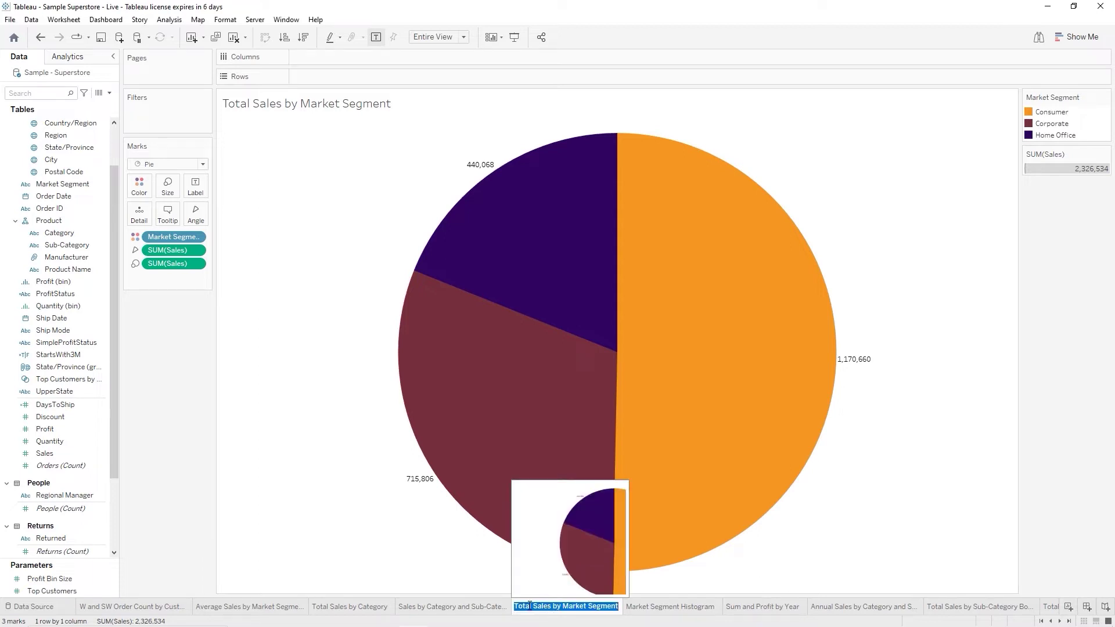
text(Pie Char)
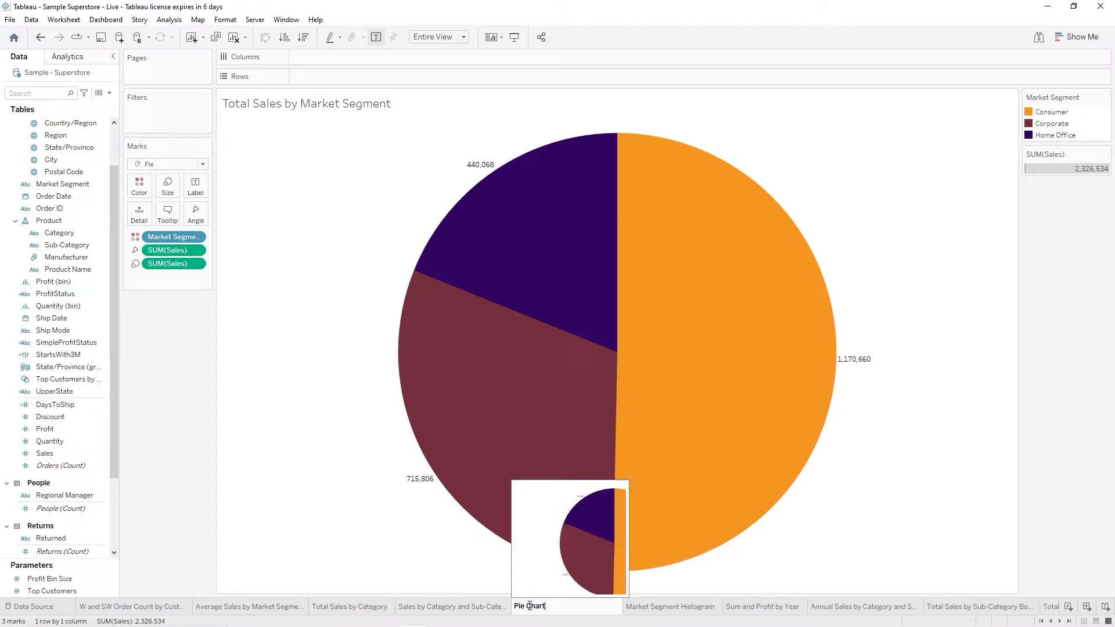
text(t)
key(Return)
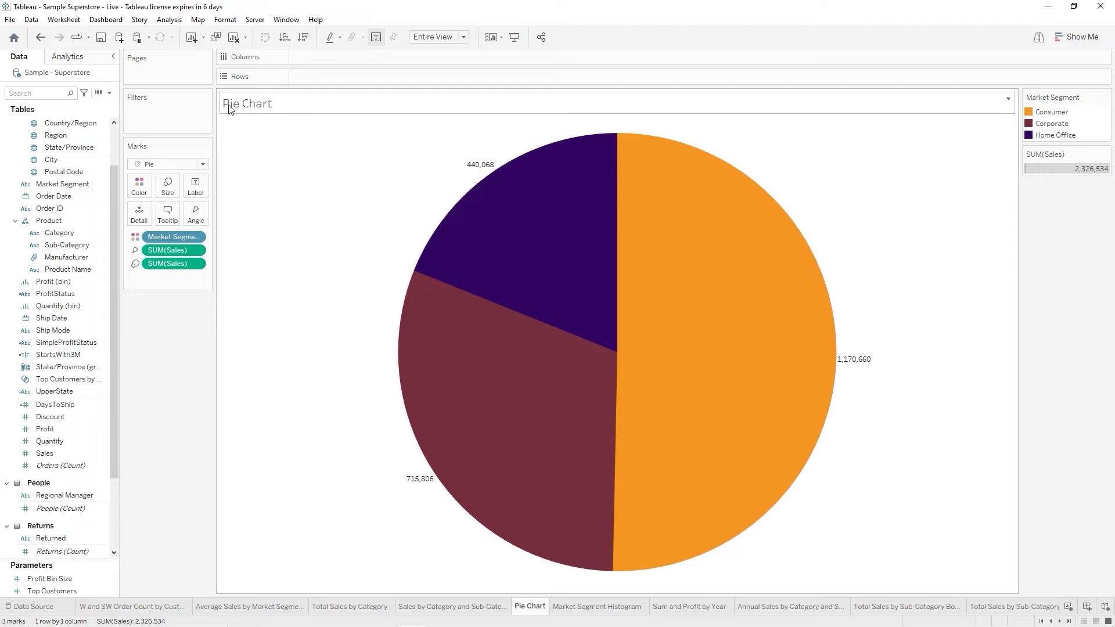
Replace the pie chart's sheet-name title with the custom text Sales by Market Segment
right_click(271, 111)
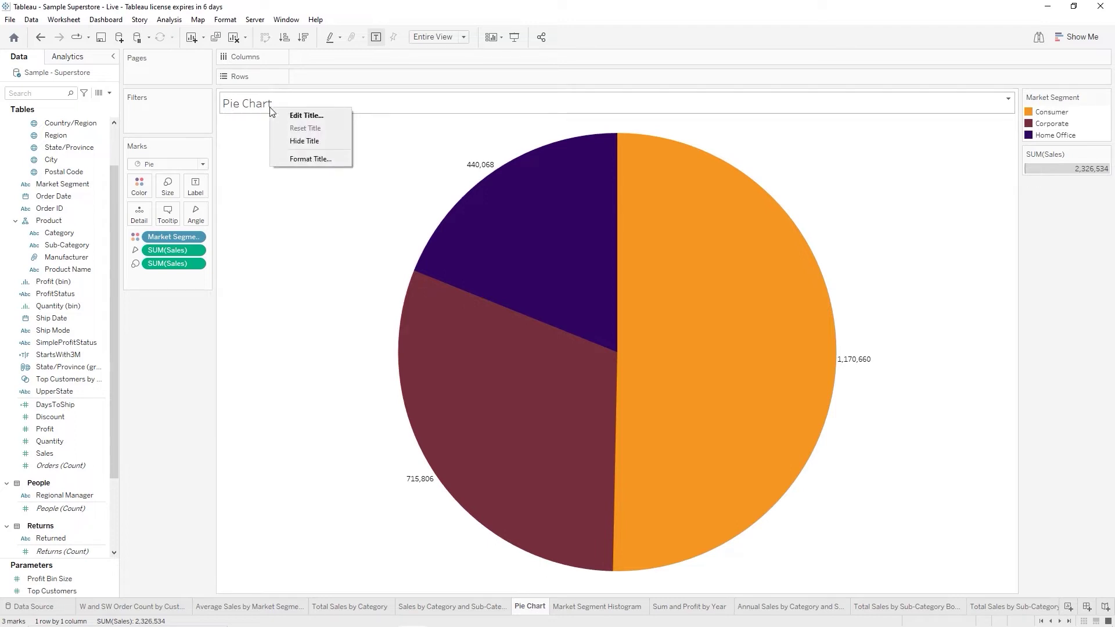
click(319, 118)
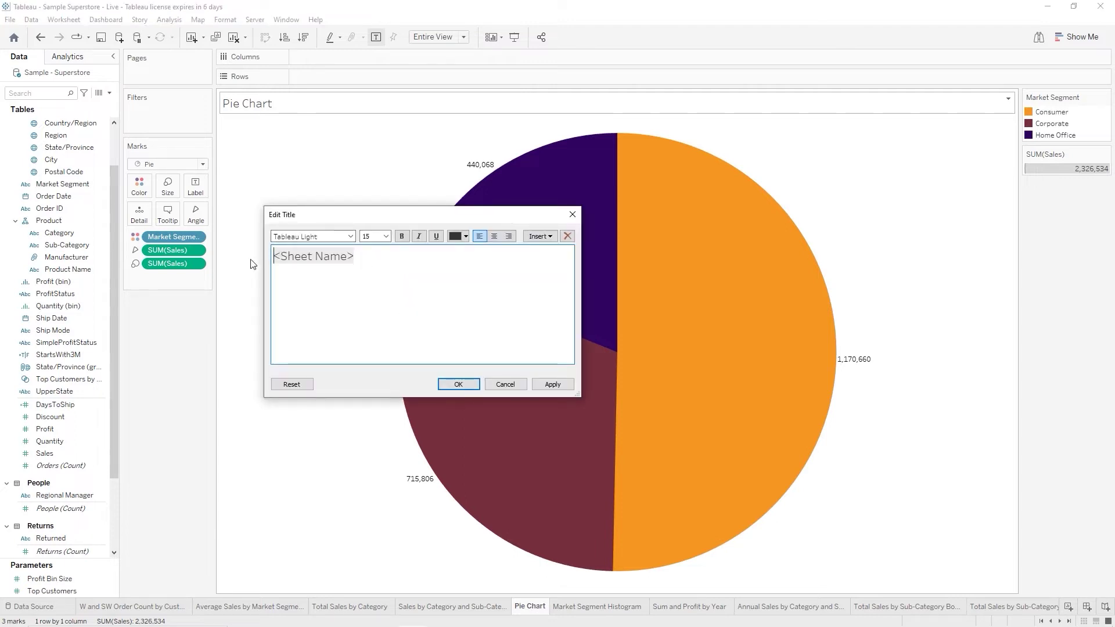
drag(361, 258, 226, 261)
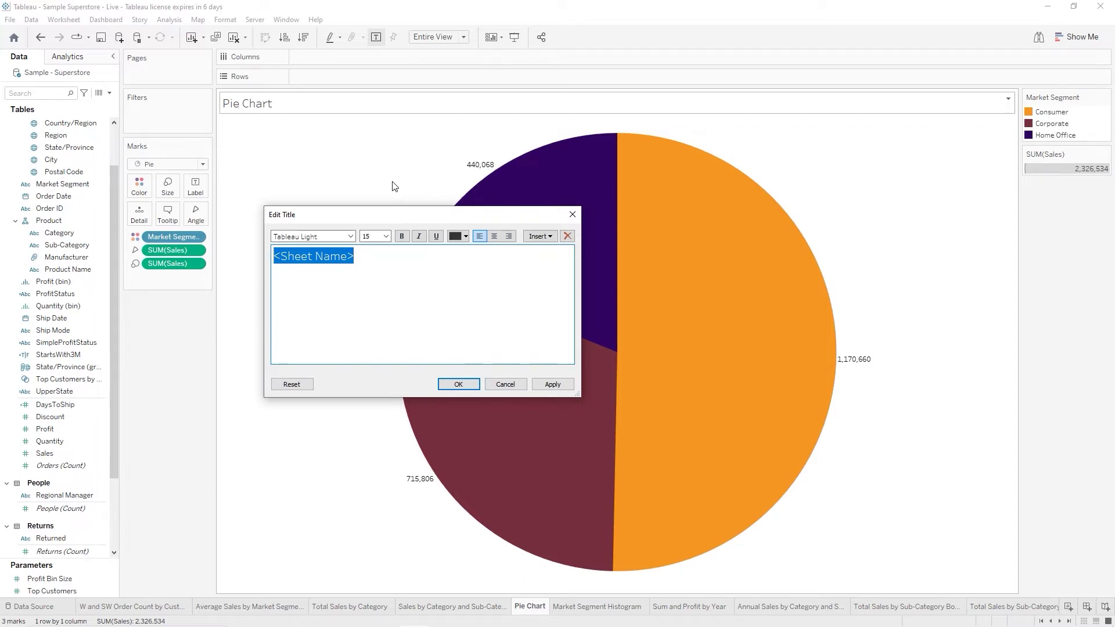
text(Sales b)
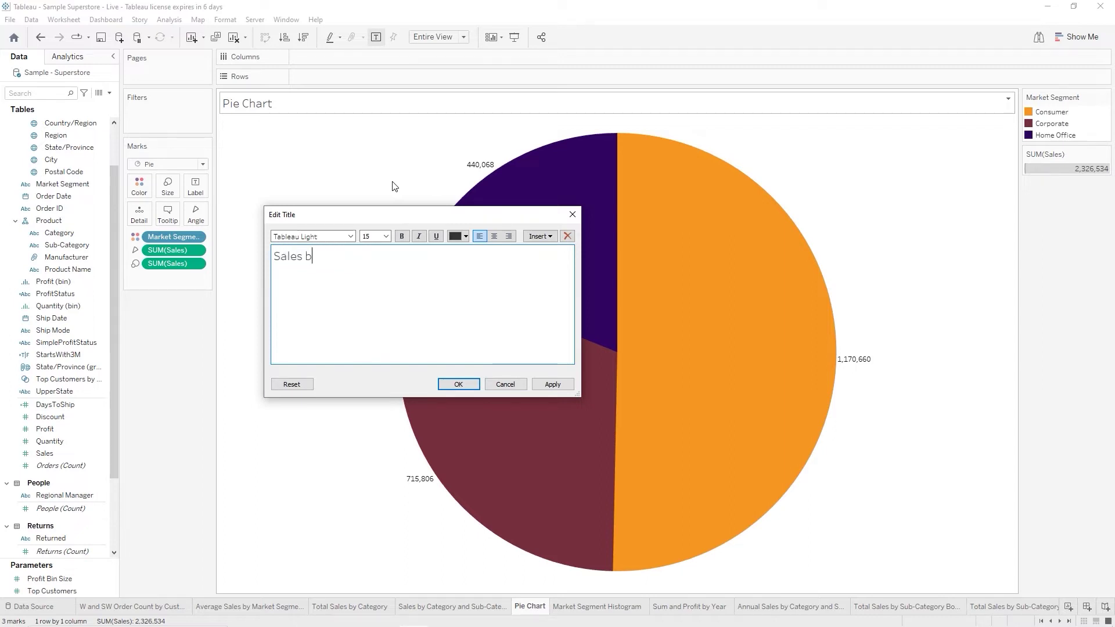
text(y Market Segment)
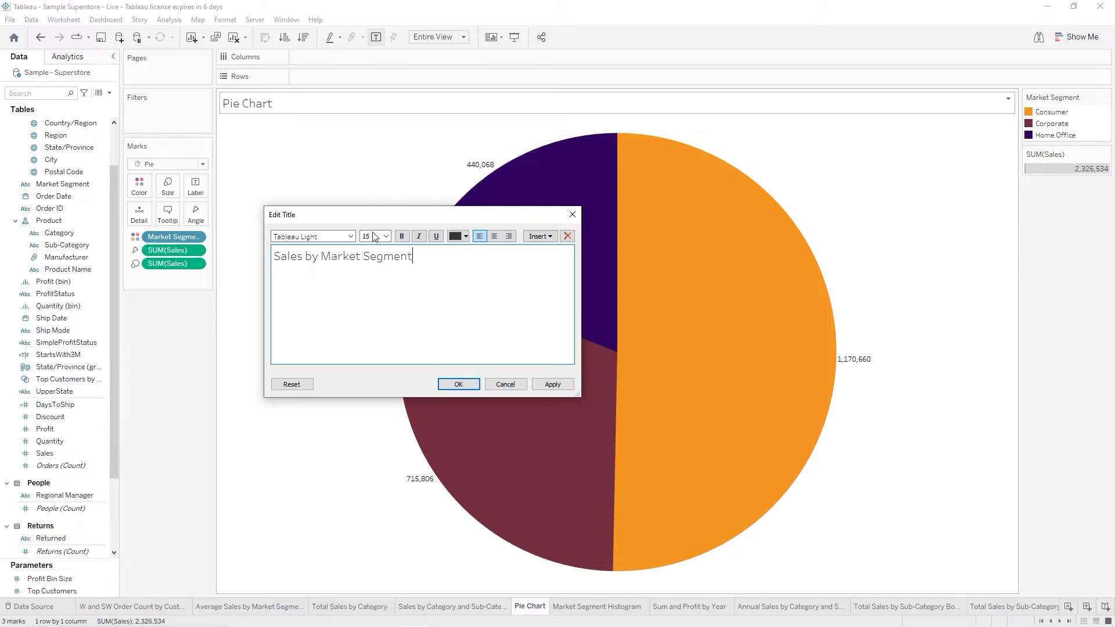
click(459, 384)
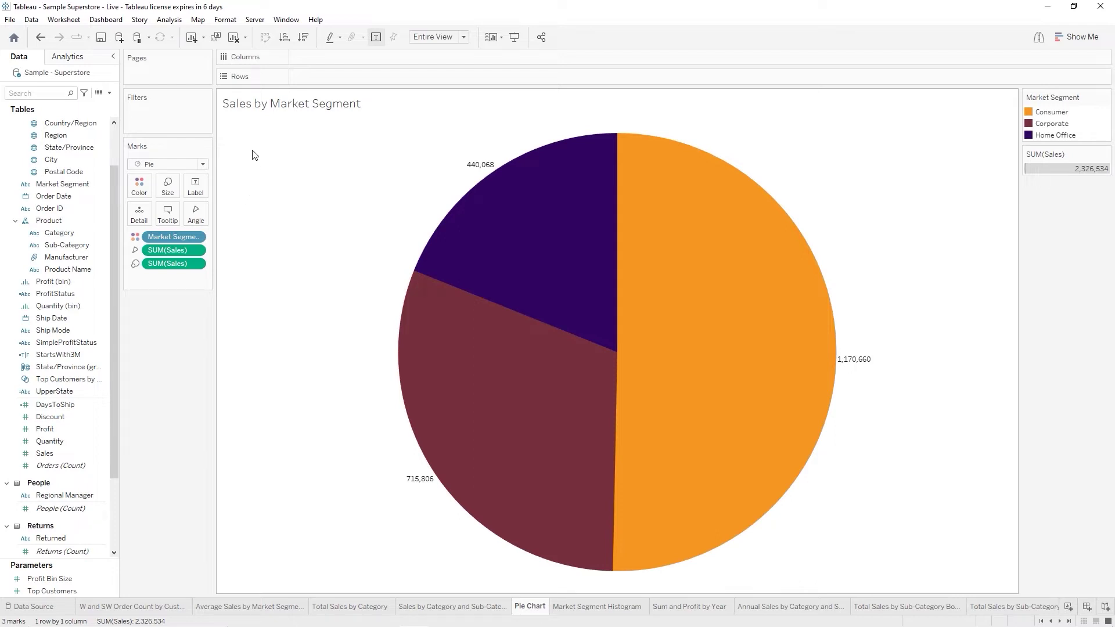
Show the worksheet caption and replace its text with "Would really like to increase Home Office sales, any ideas?"
click(64, 19)
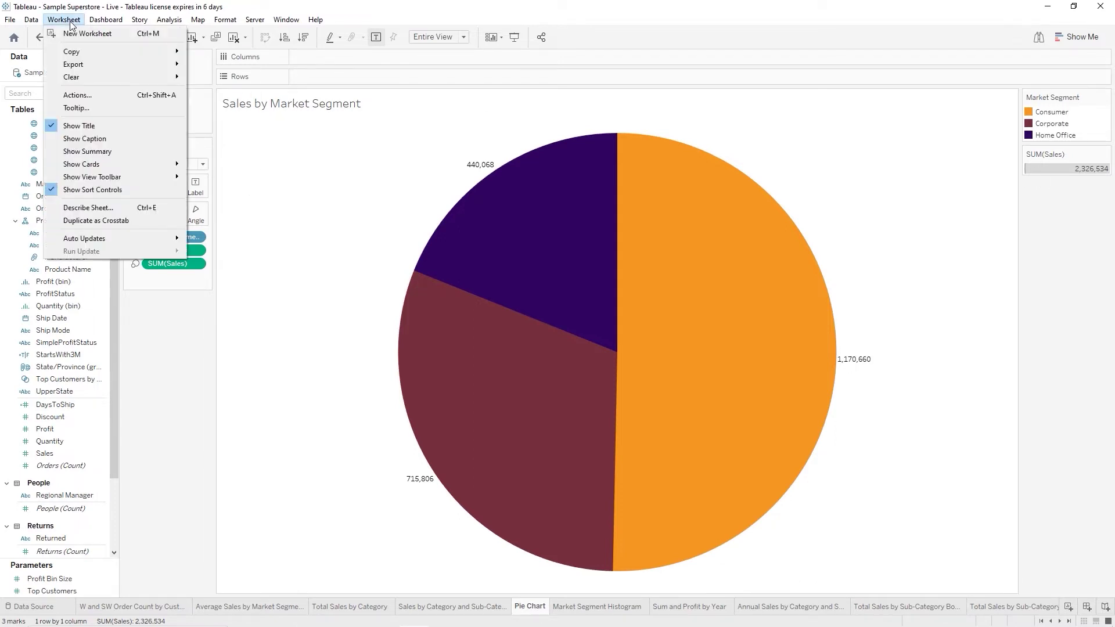
click(88, 139)
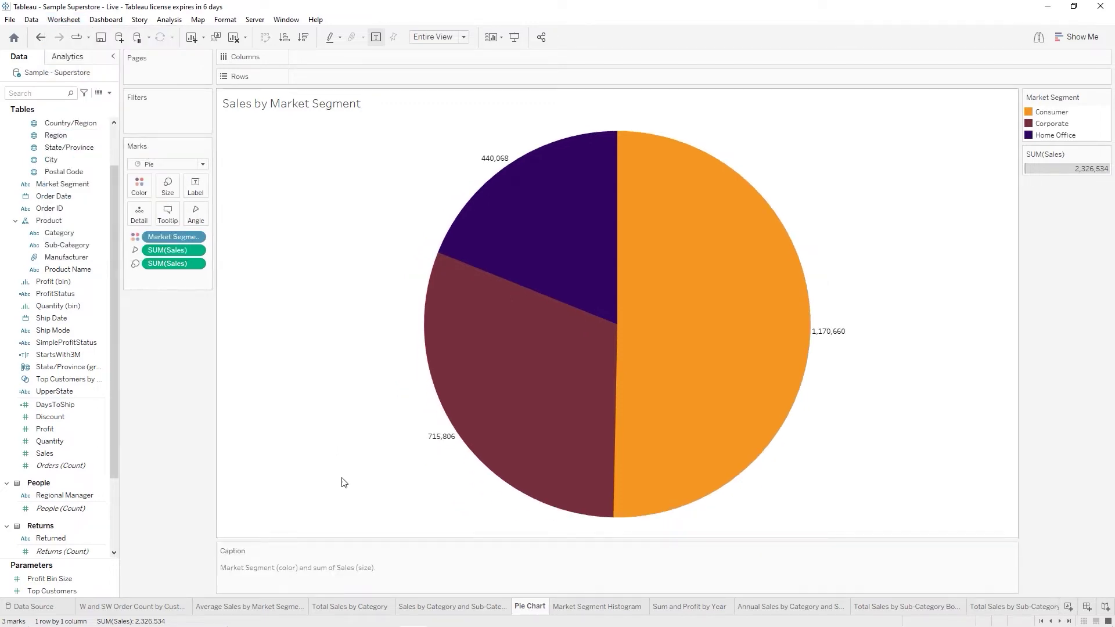
right_click(241, 569)
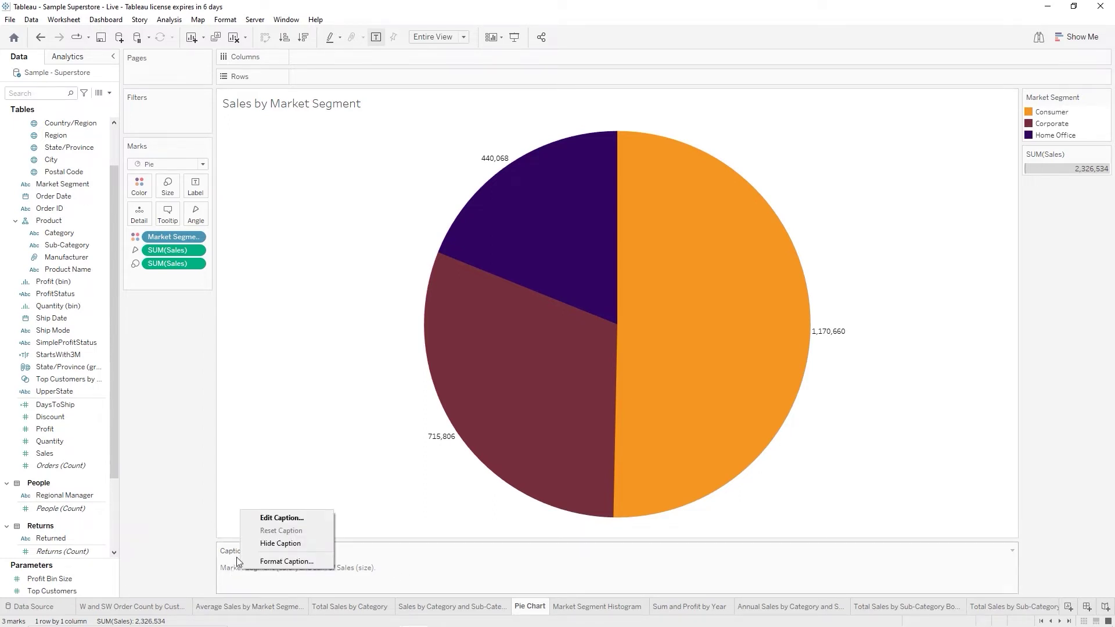
click(270, 518)
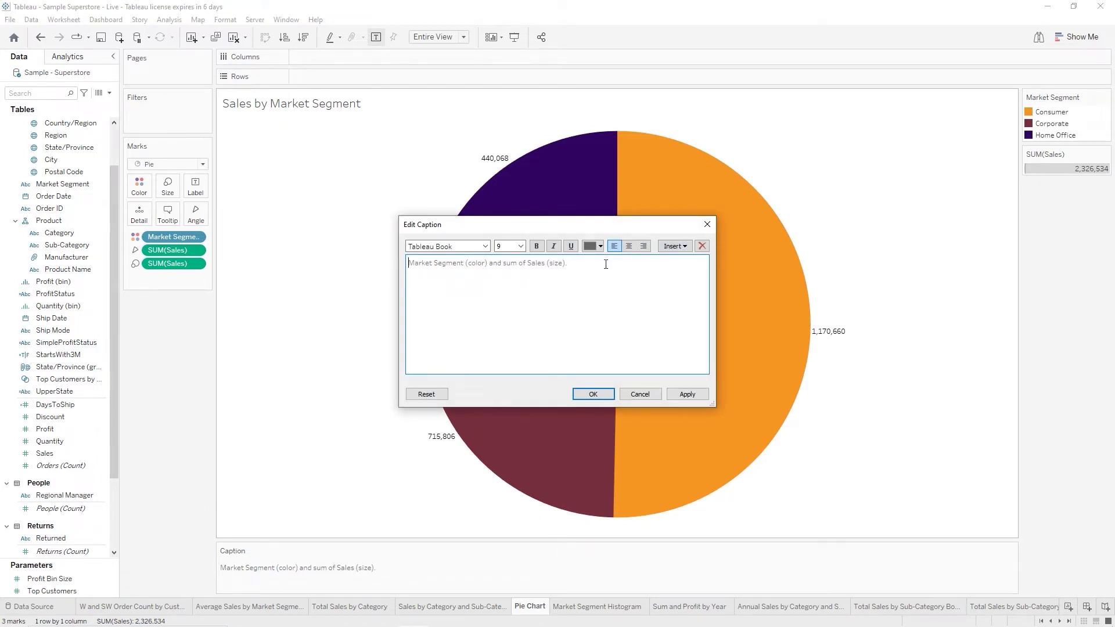
key(ctrl+a)
drag(558, 231, 891, 348)
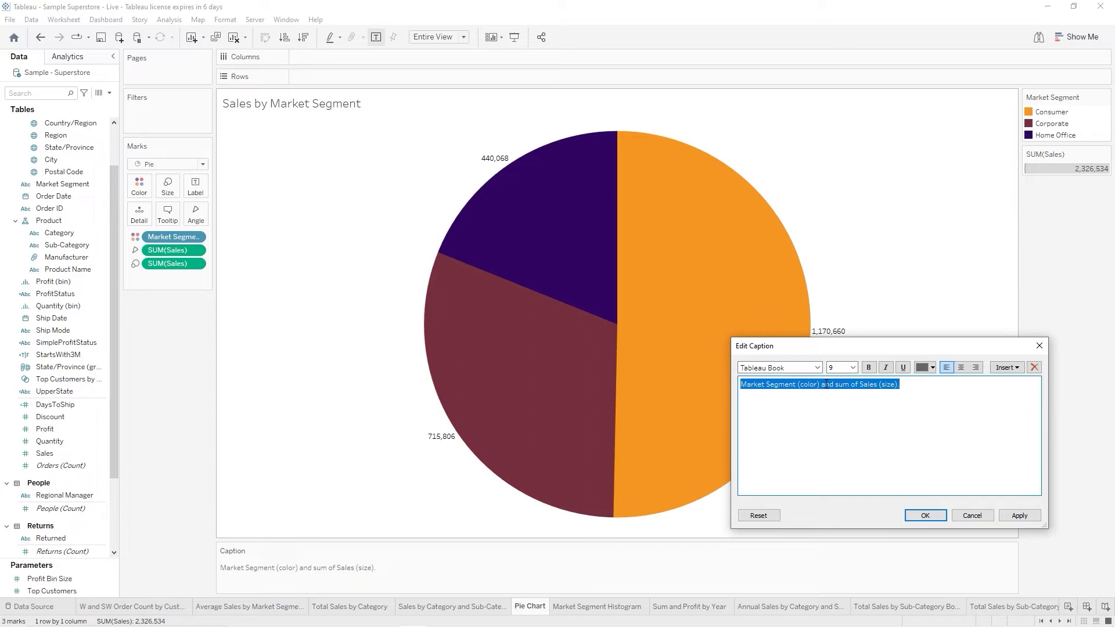
text(Would really like to increase H)
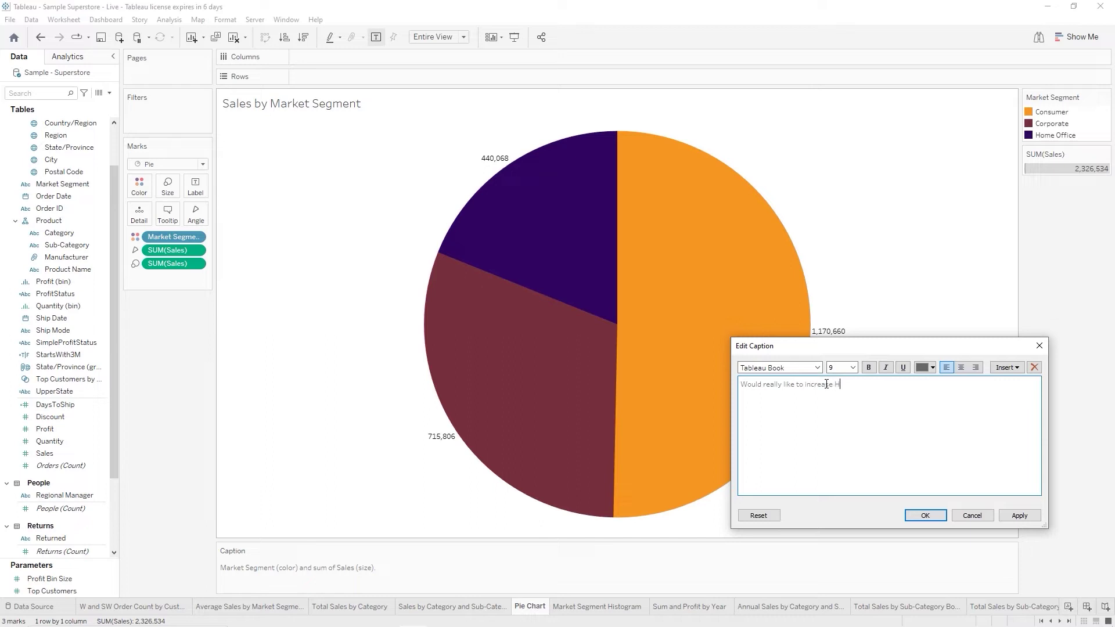
text(ome Office sales, any ideas?)
mouse_move(1111, 624)
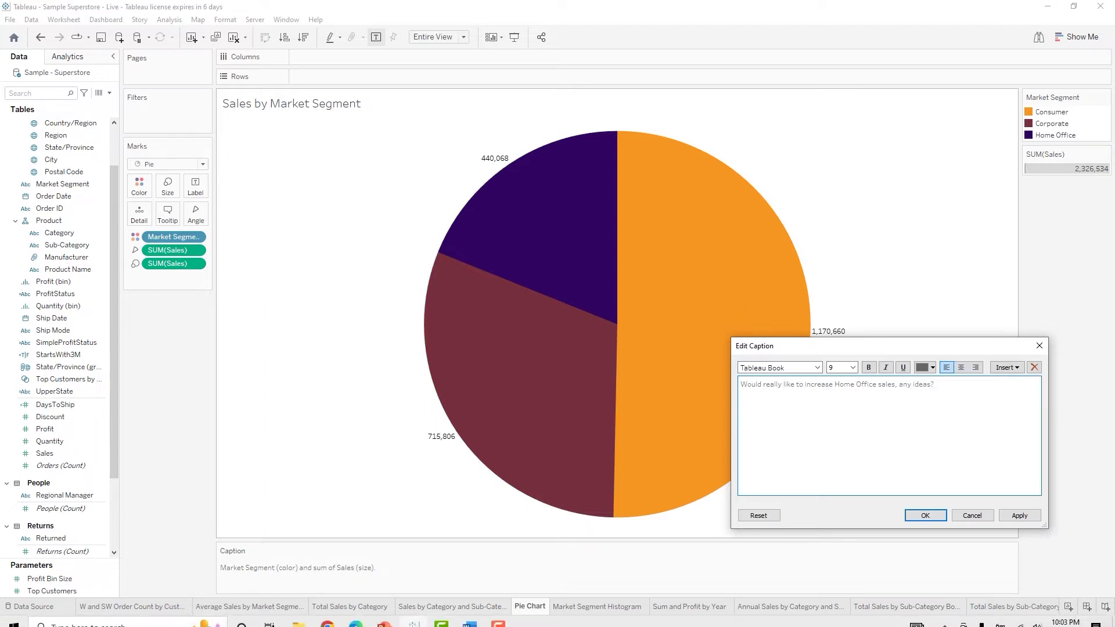
click(923, 516)
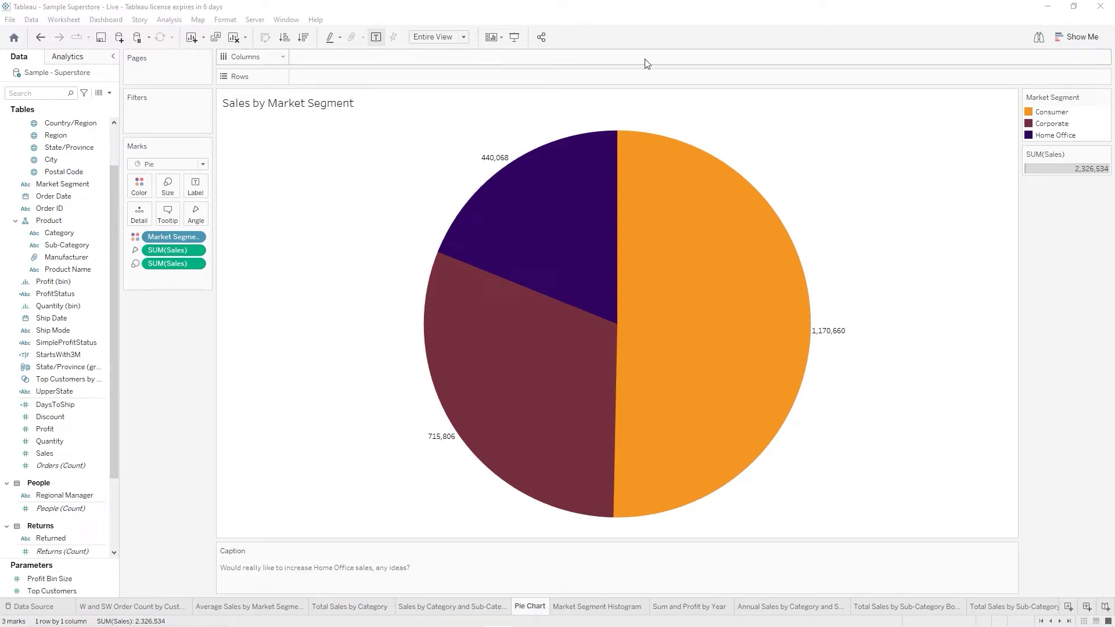
Review the shading and border formatting options for the pie chart's title and caption
right_click(279, 104)
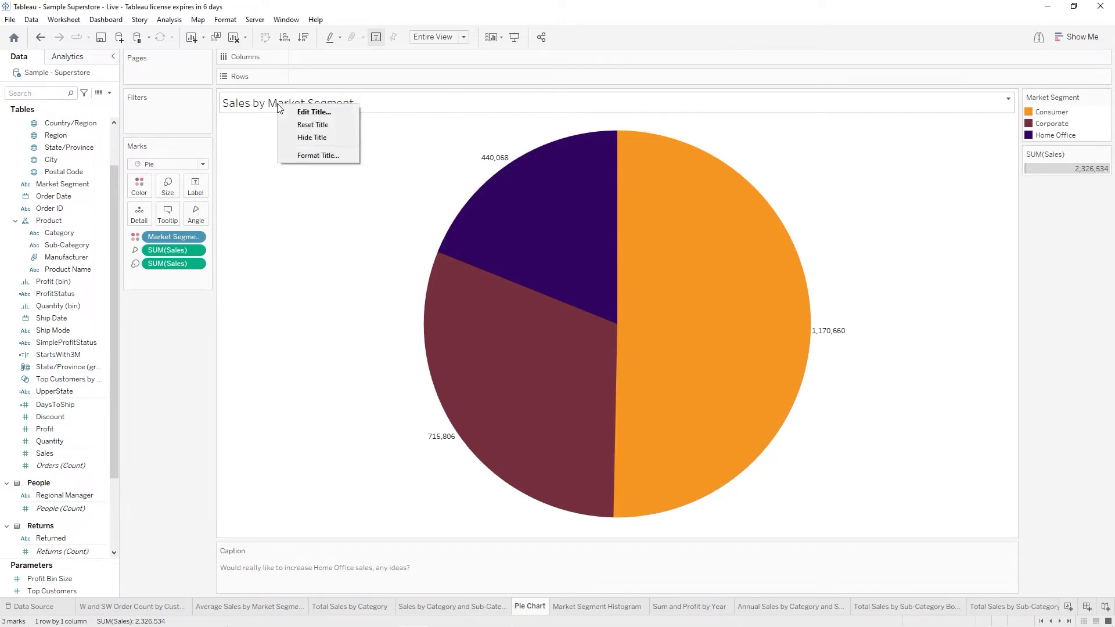
click(316, 155)
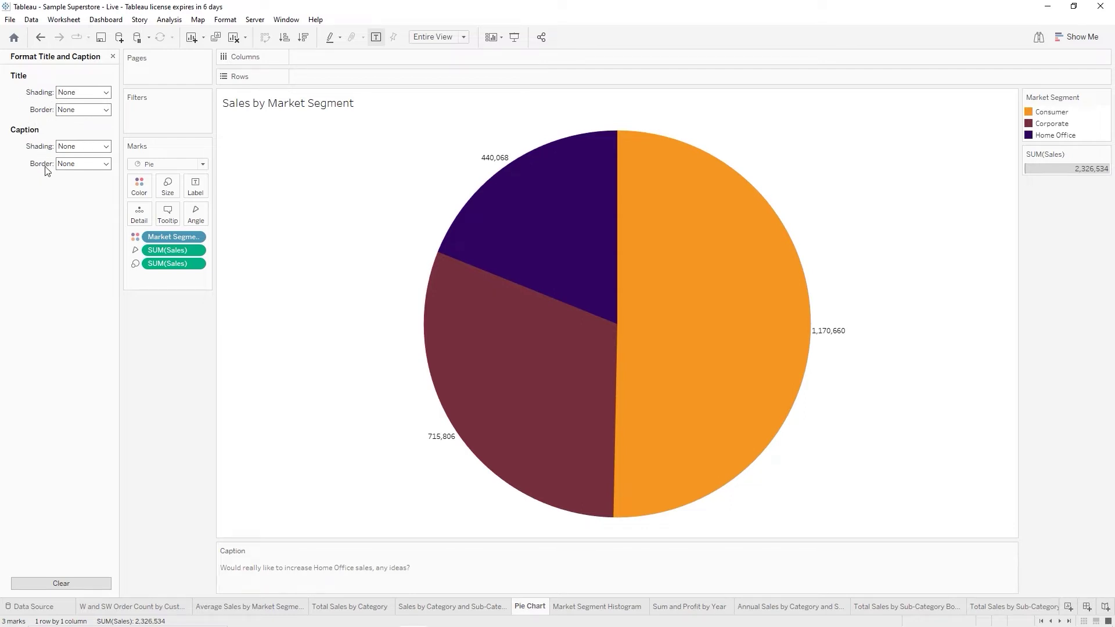
click(113, 58)
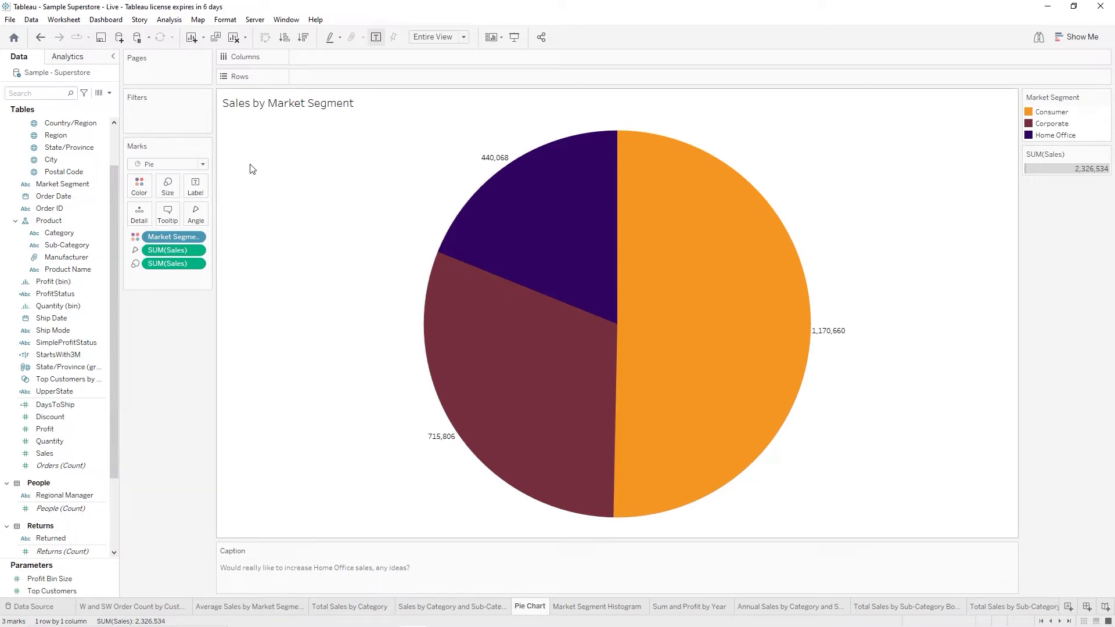
Format the pie chart worksheet's title font as 18 pt, bold and orange
right_click(378, 207)
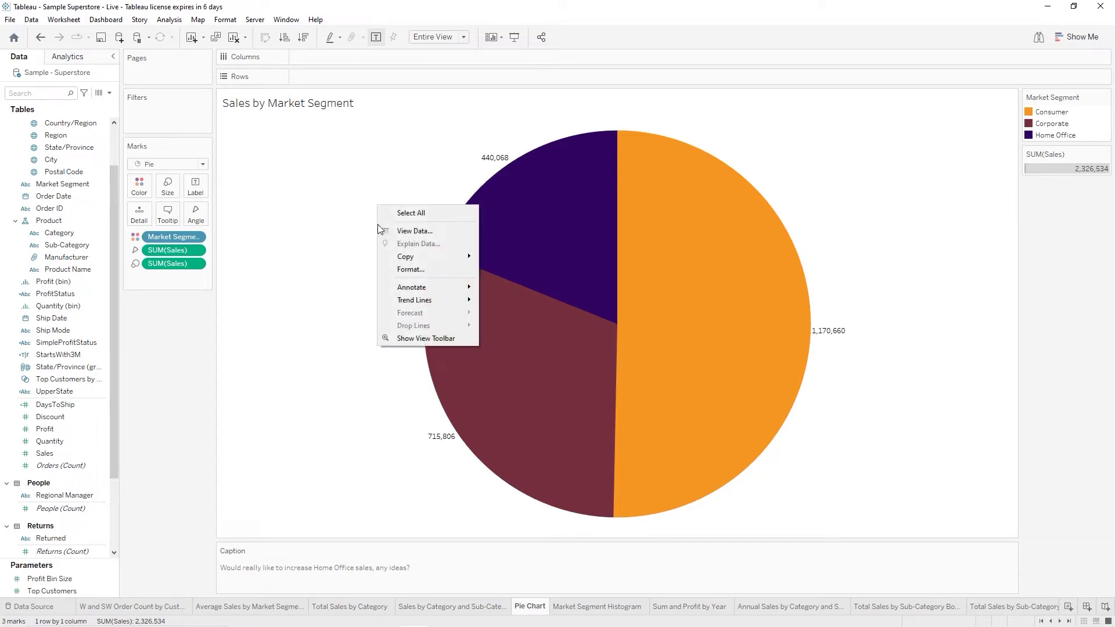
click(410, 277)
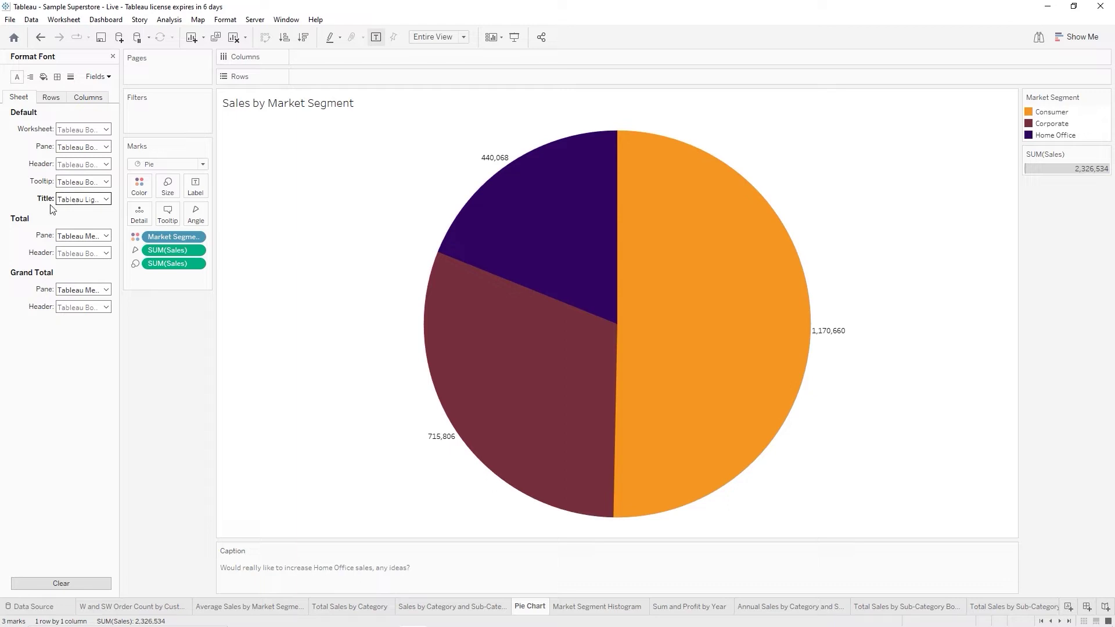
click(106, 200)
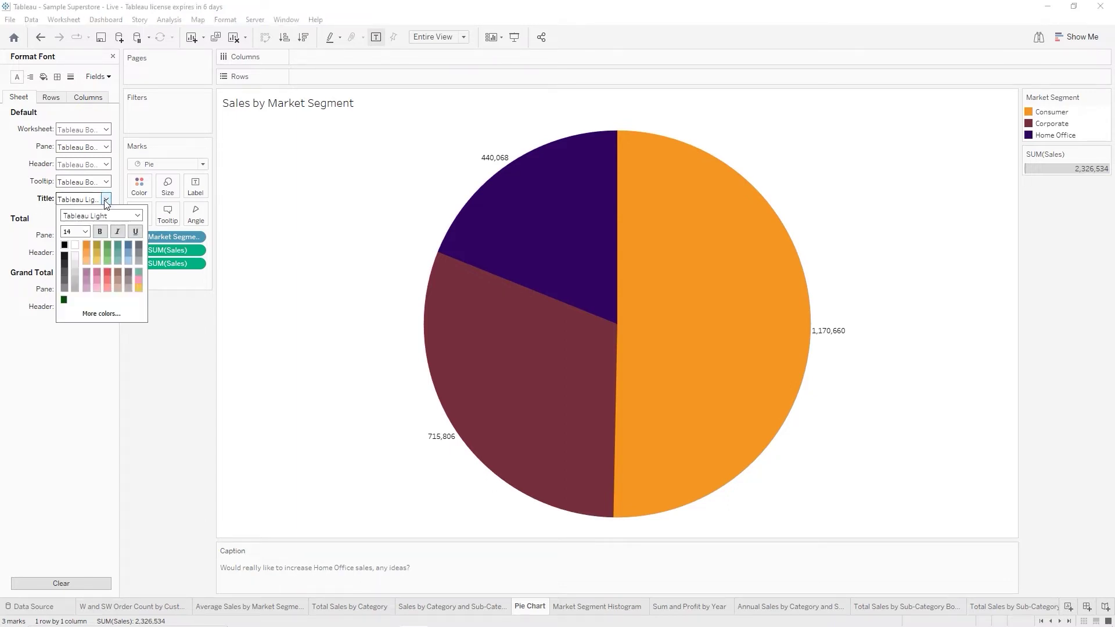
click(85, 231)
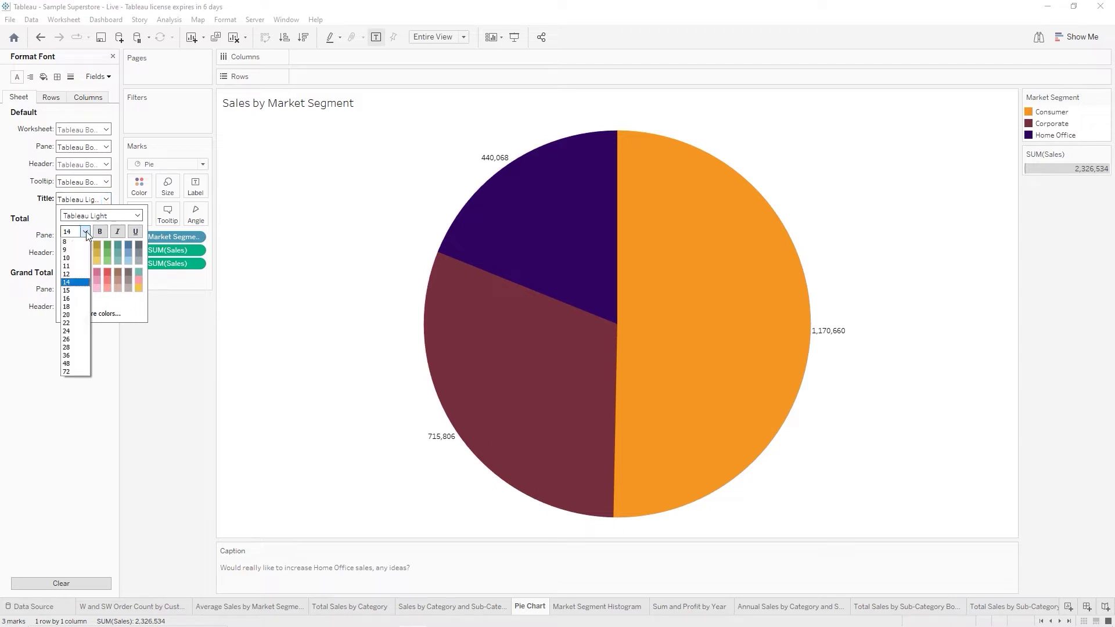
click(73, 307)
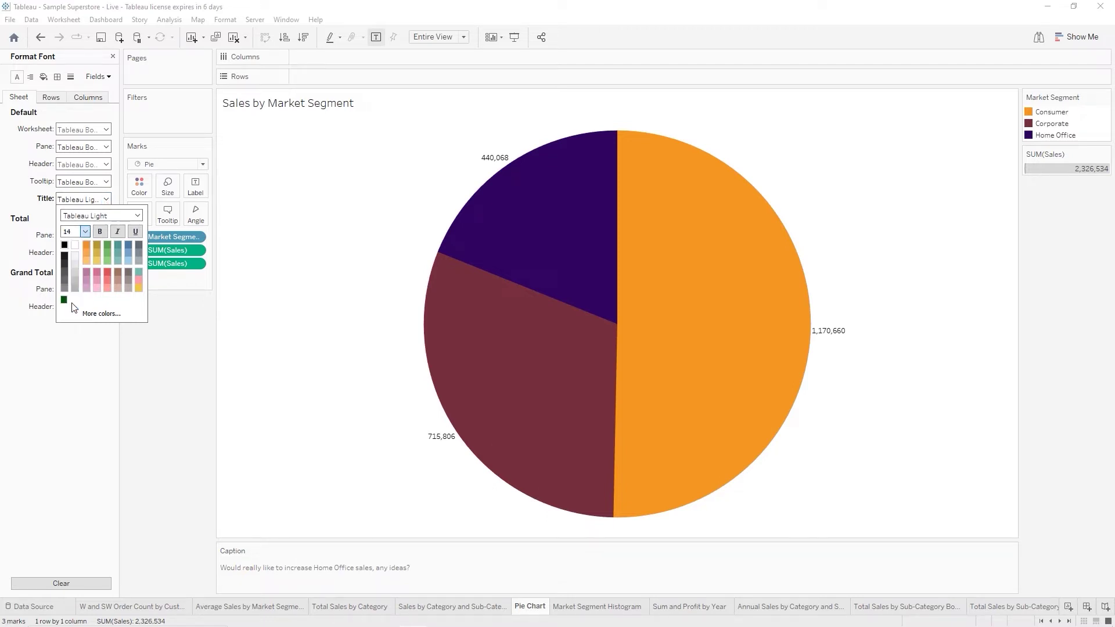
click(100, 231)
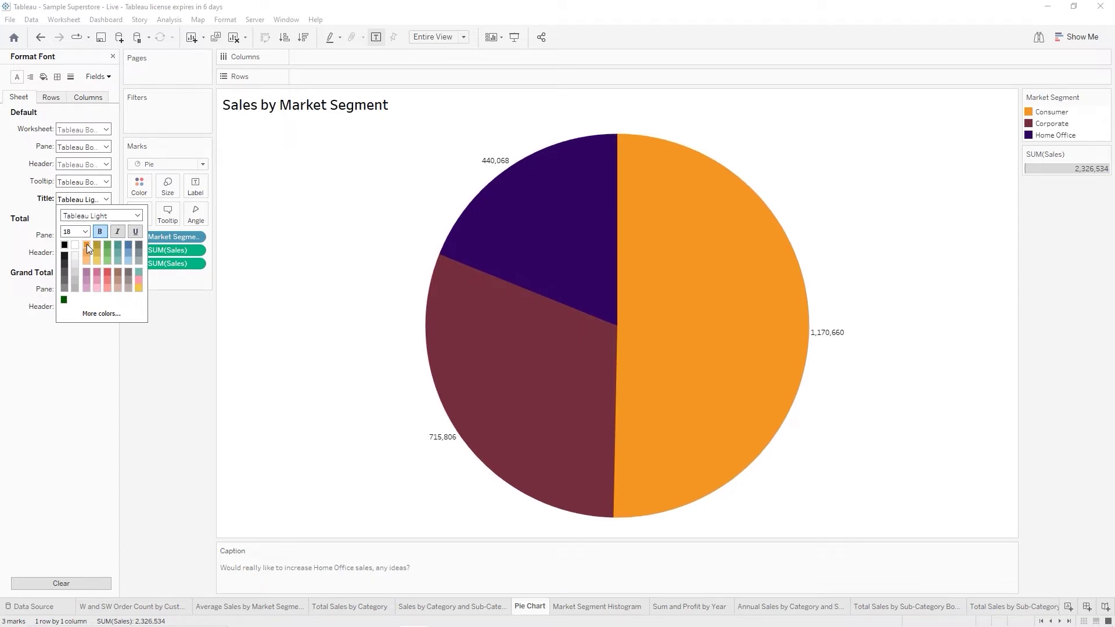
click(86, 244)
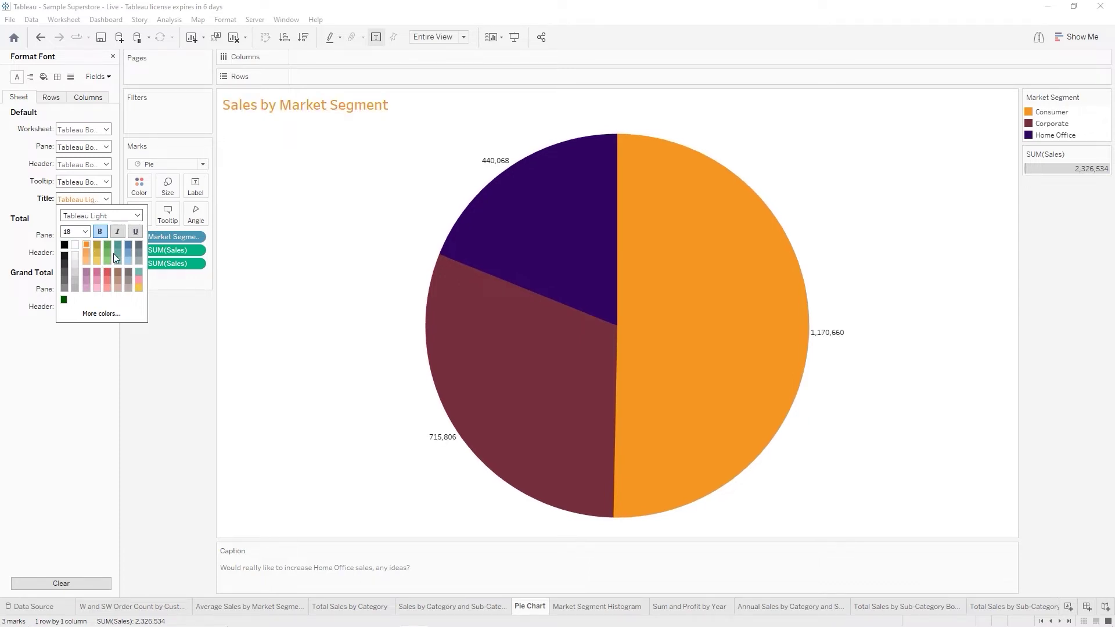
click(324, 275)
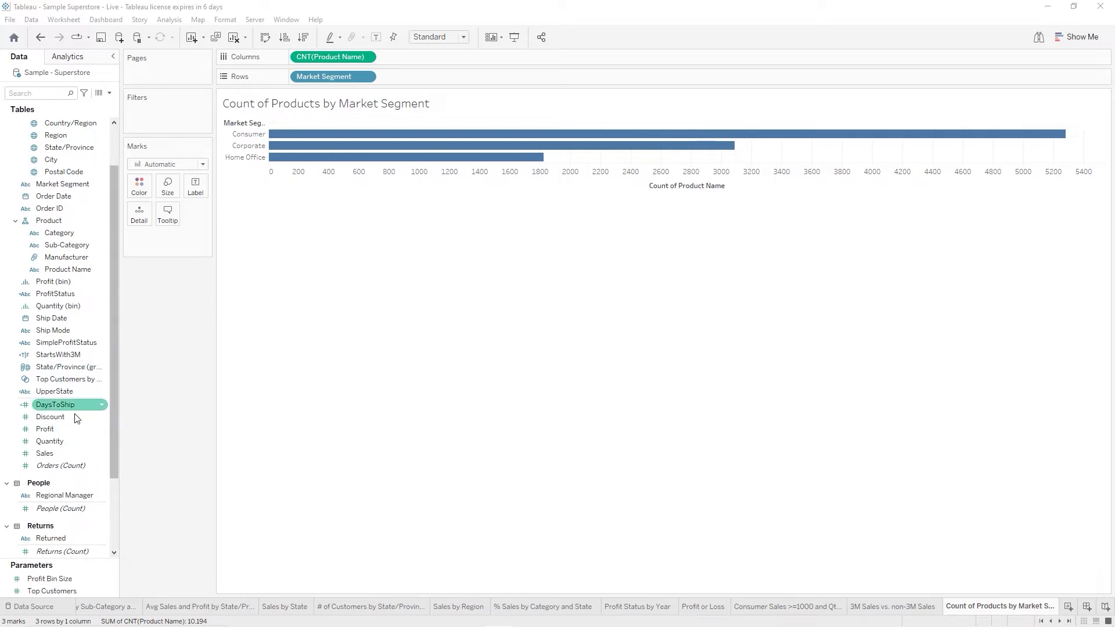
On the Count of Products by Market Segment worksheet, add Sales as a second measure and try a text table before switching to horizontal bars
drag(45, 456, 353, 141)
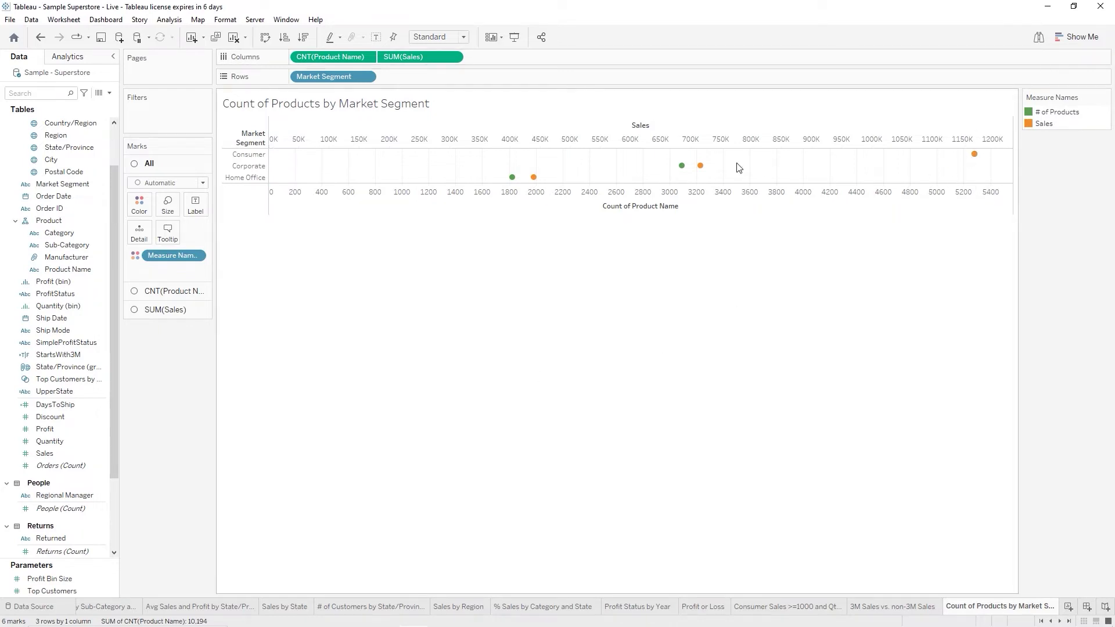
click(1075, 37)
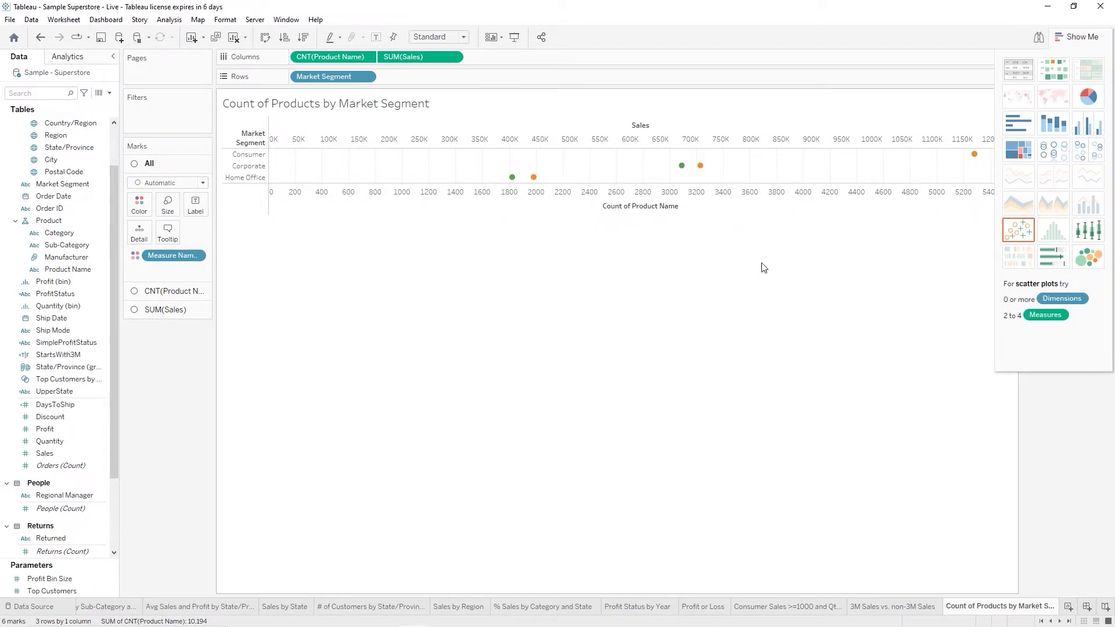
click(1020, 78)
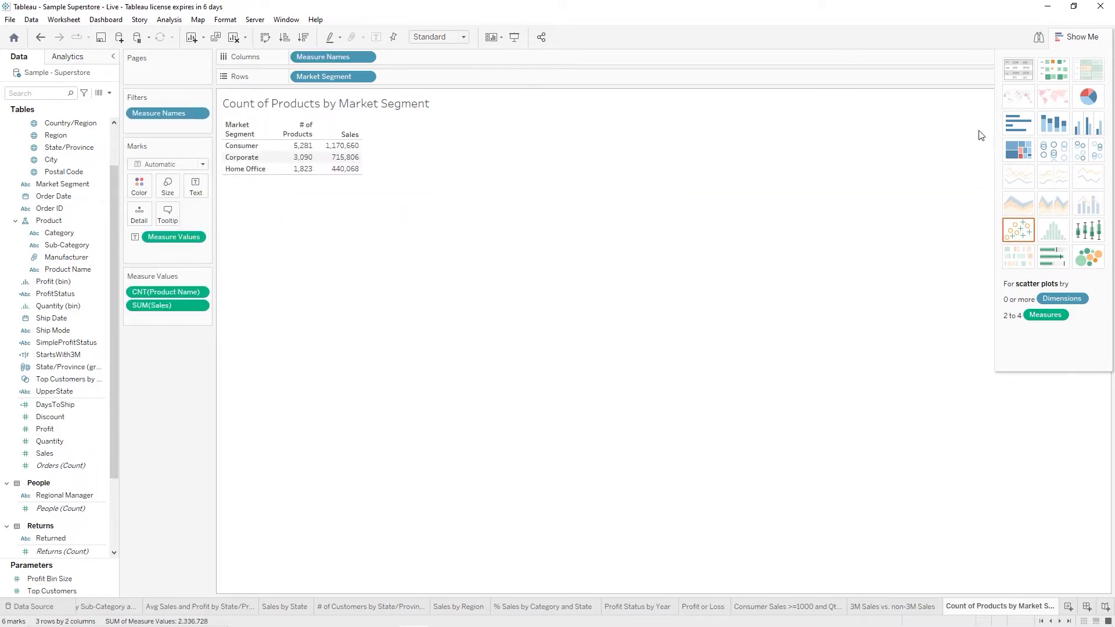
click(1025, 128)
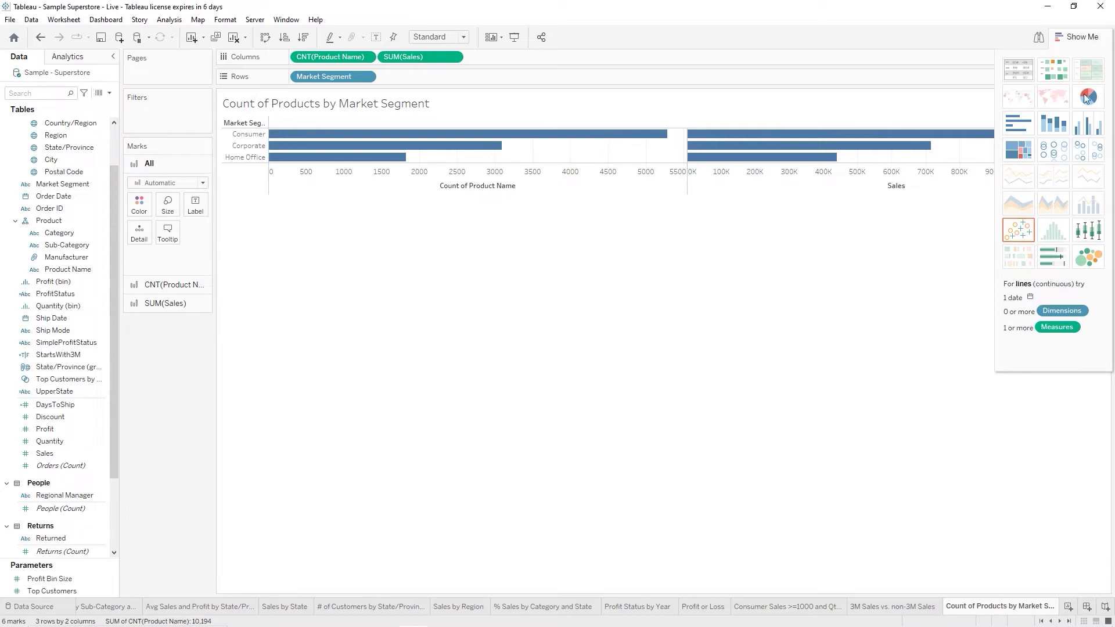
click(1071, 40)
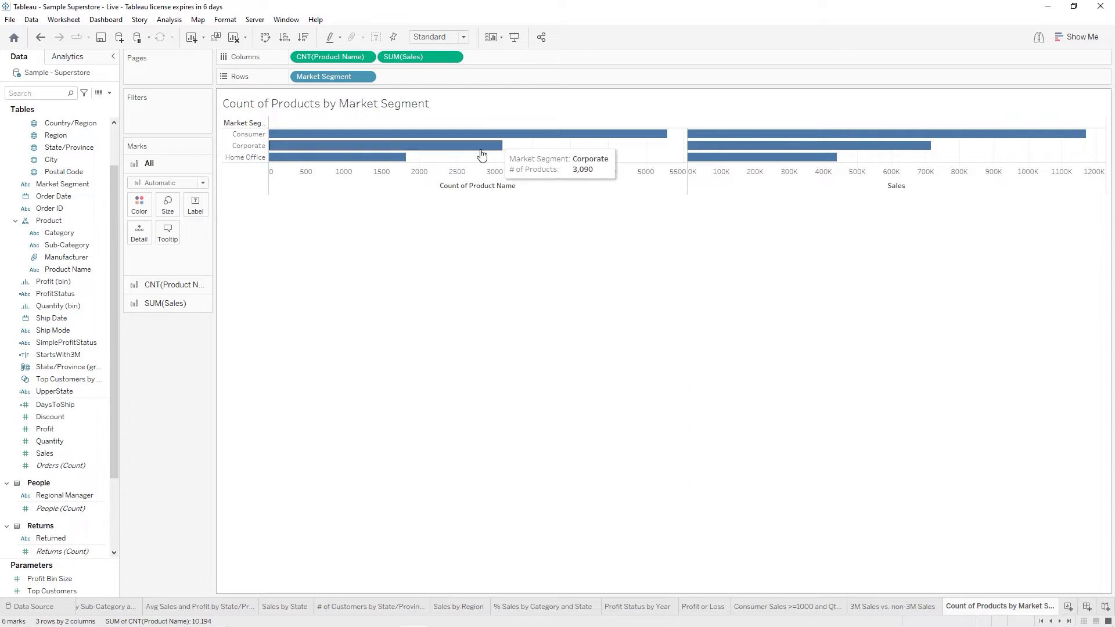
Hide the Market Segment field label for rows on the bar chart
right_click(242, 126)
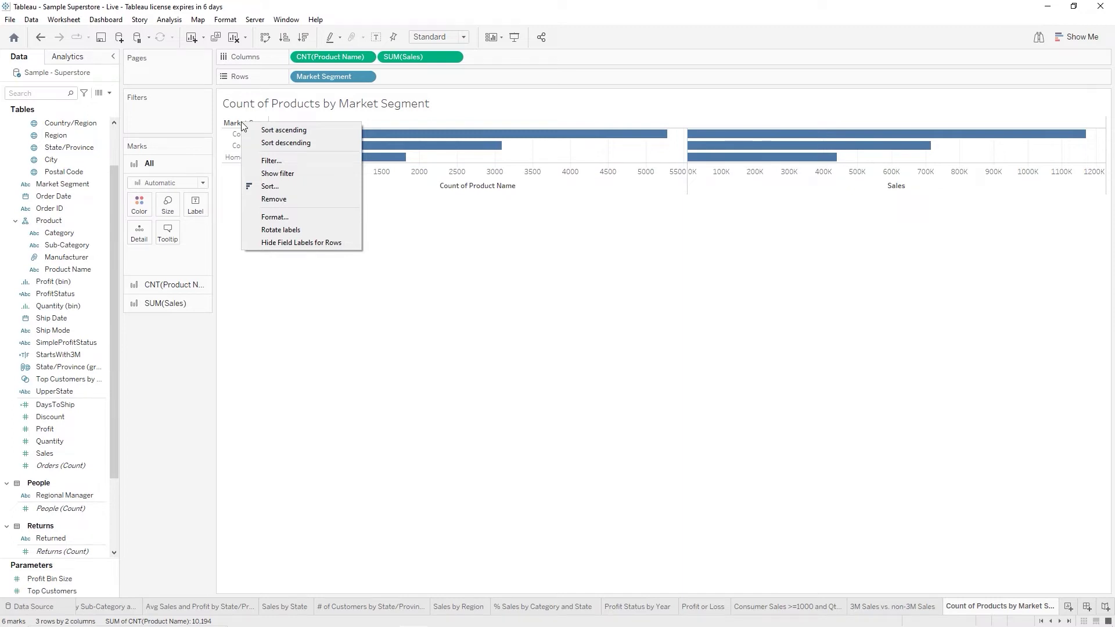
click(312, 244)
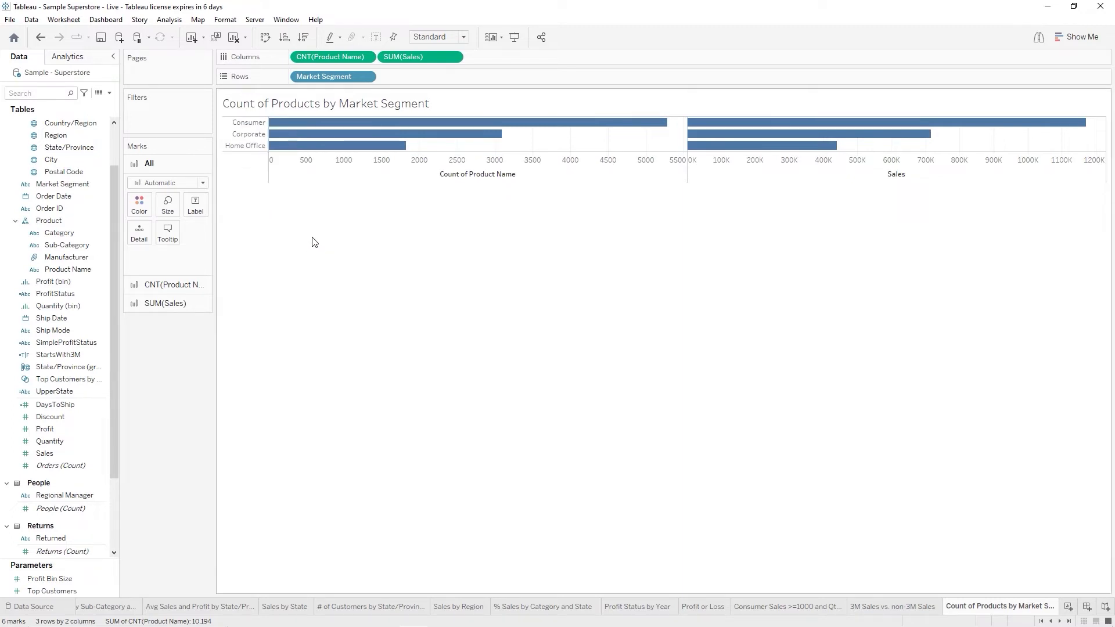
right_click(229, 119)
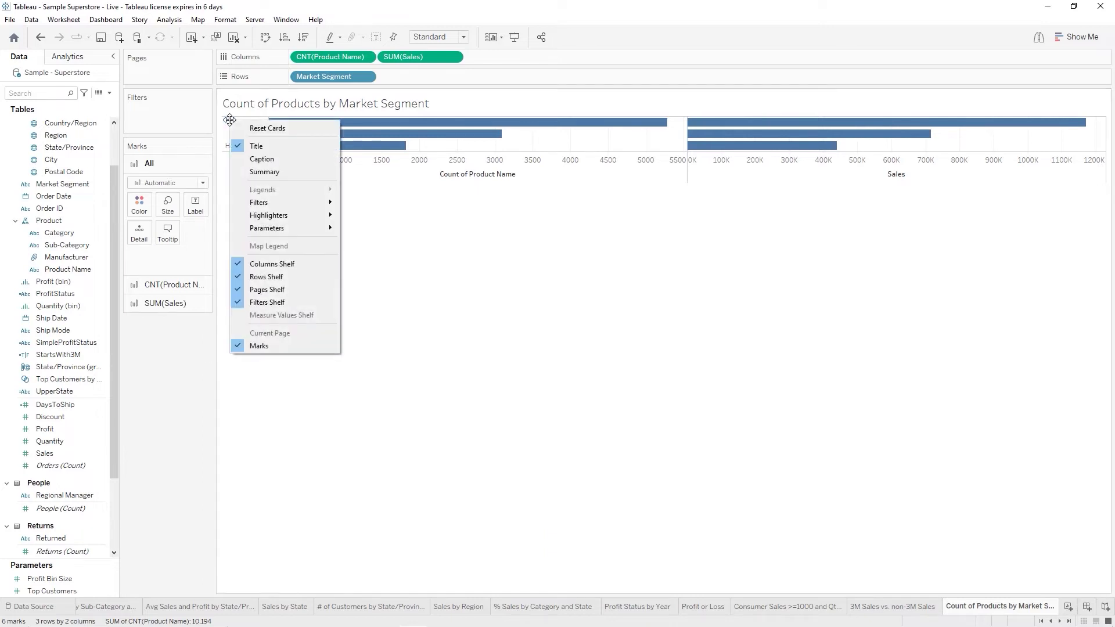
click(493, 286)
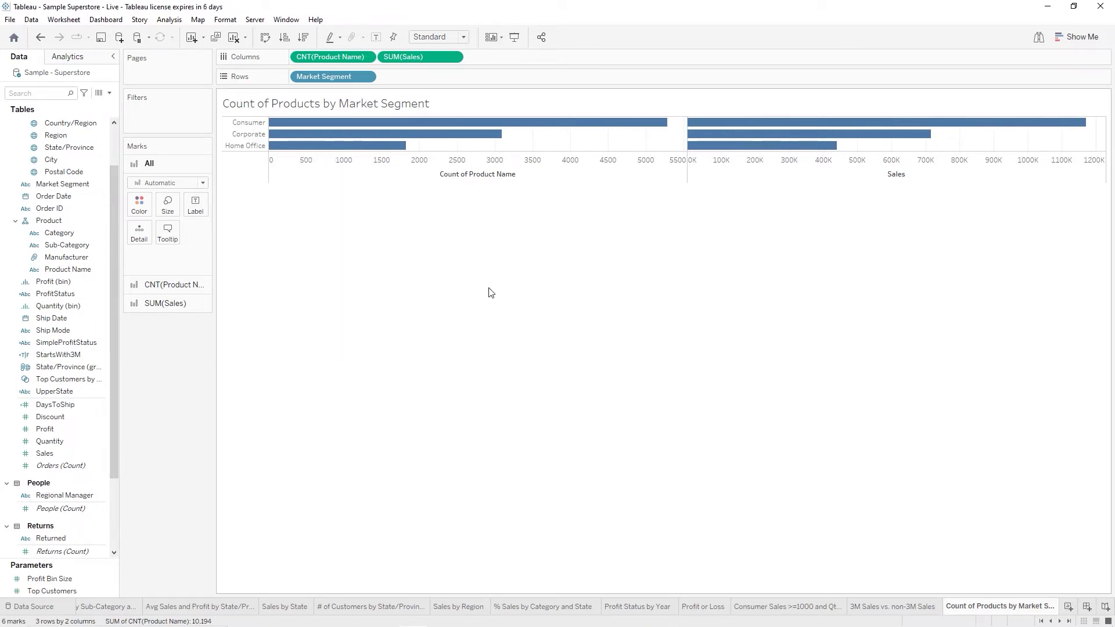
Change the title of the Count of Product Name axis to "# of Products"
click(469, 176)
right_click(468, 173)
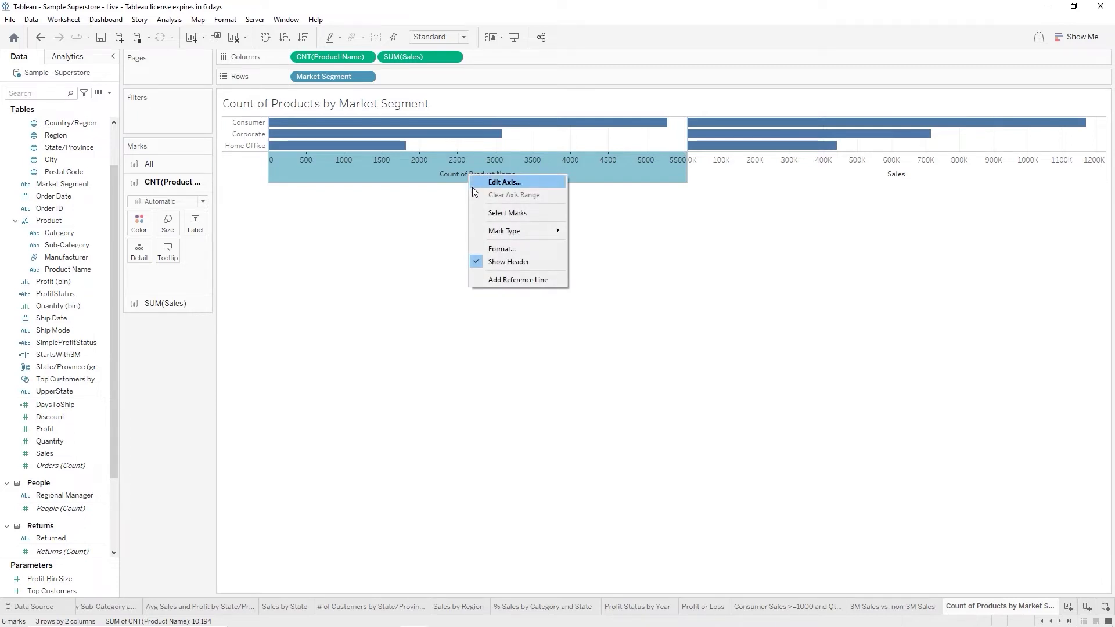
click(514, 185)
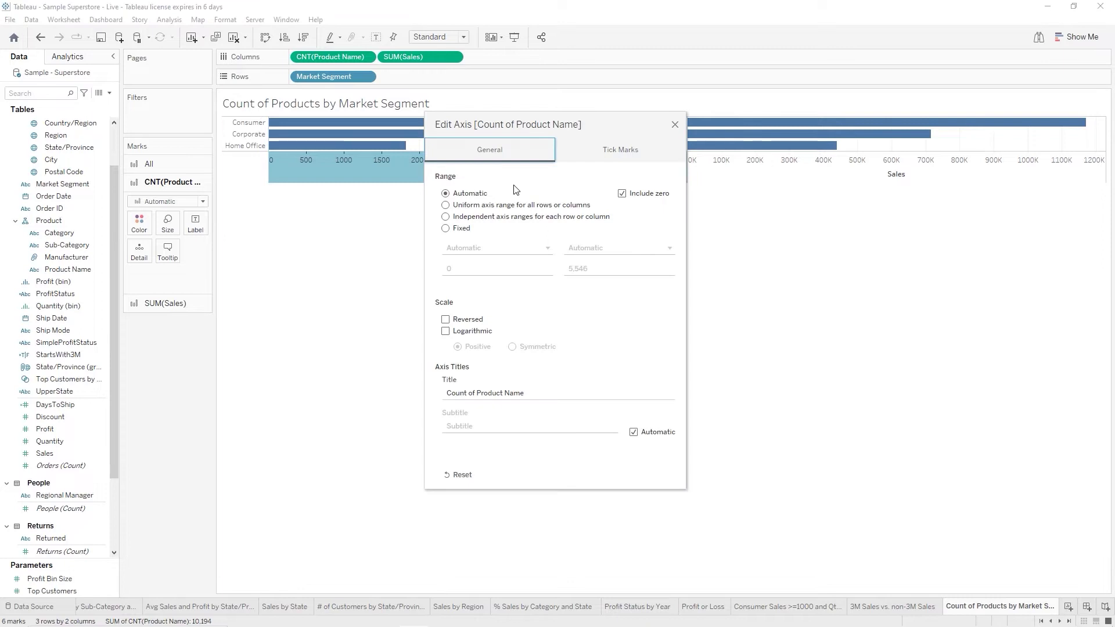
click(496, 388)
triple_click(530, 394)
key(Home)
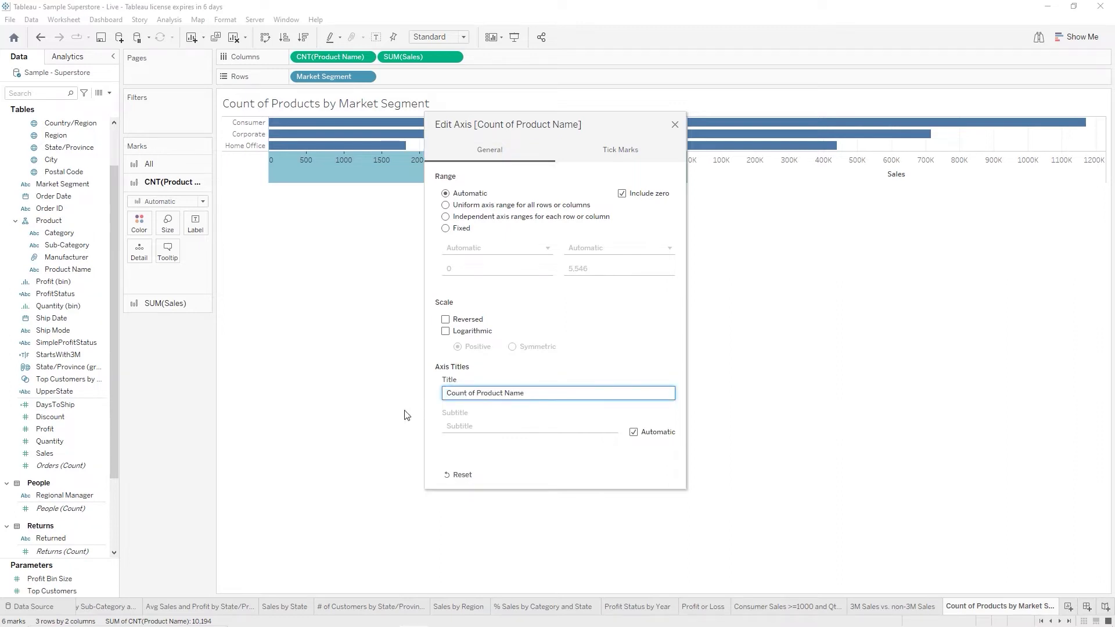
text(# of Products)
key(ctrl+shift+Right)
key(ctrl+shift+Right)
key(ctrl+shift+Right)
key(ctrl+shift+Right)
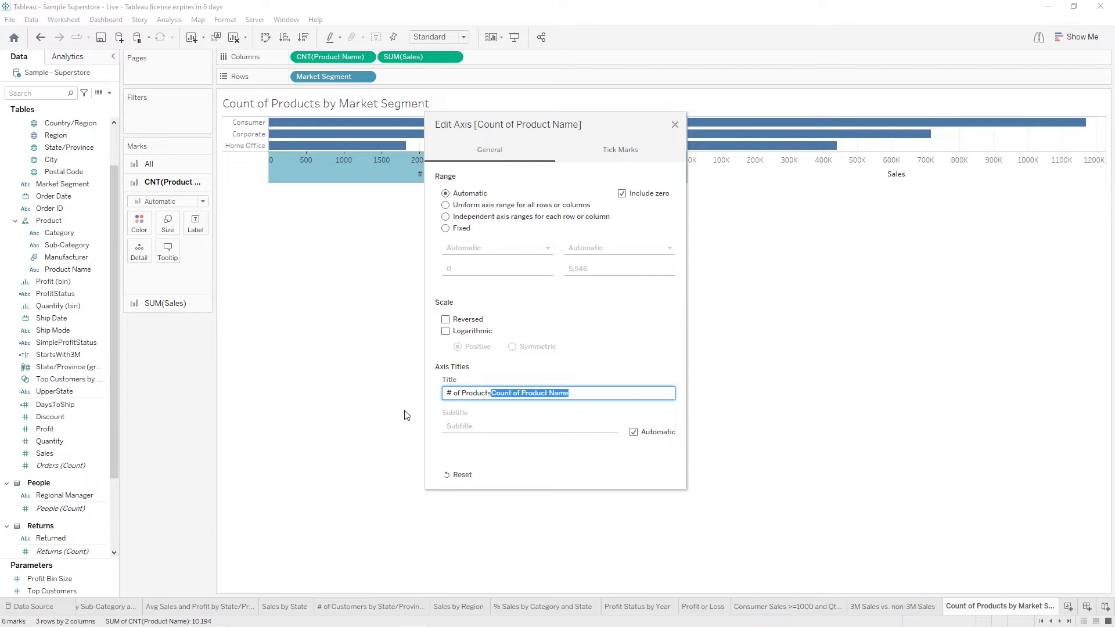
key(Delete)
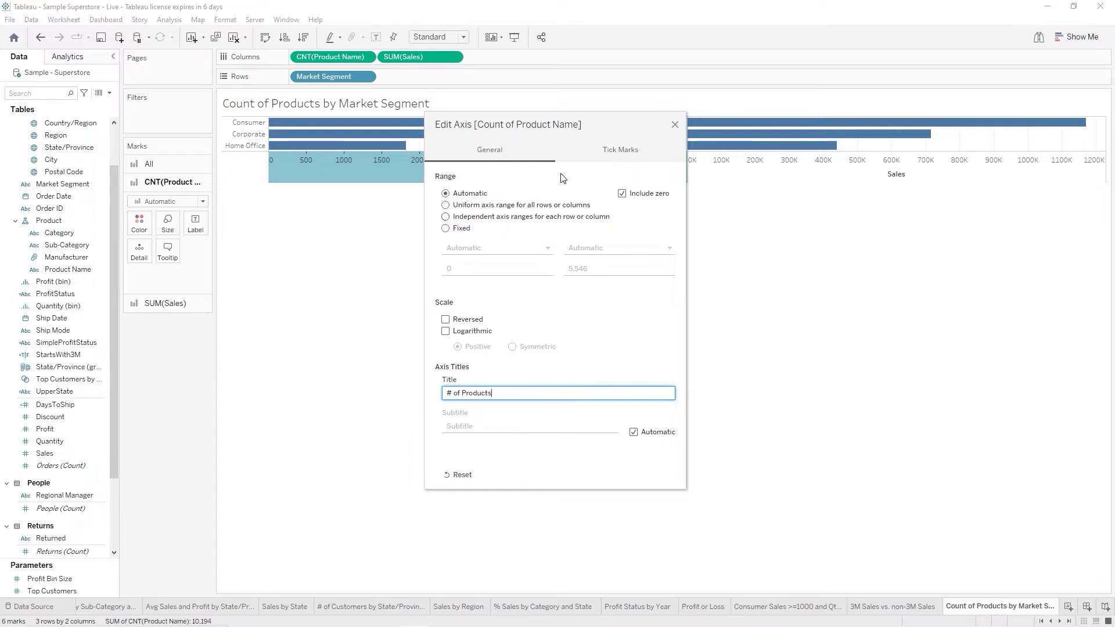
click(675, 127)
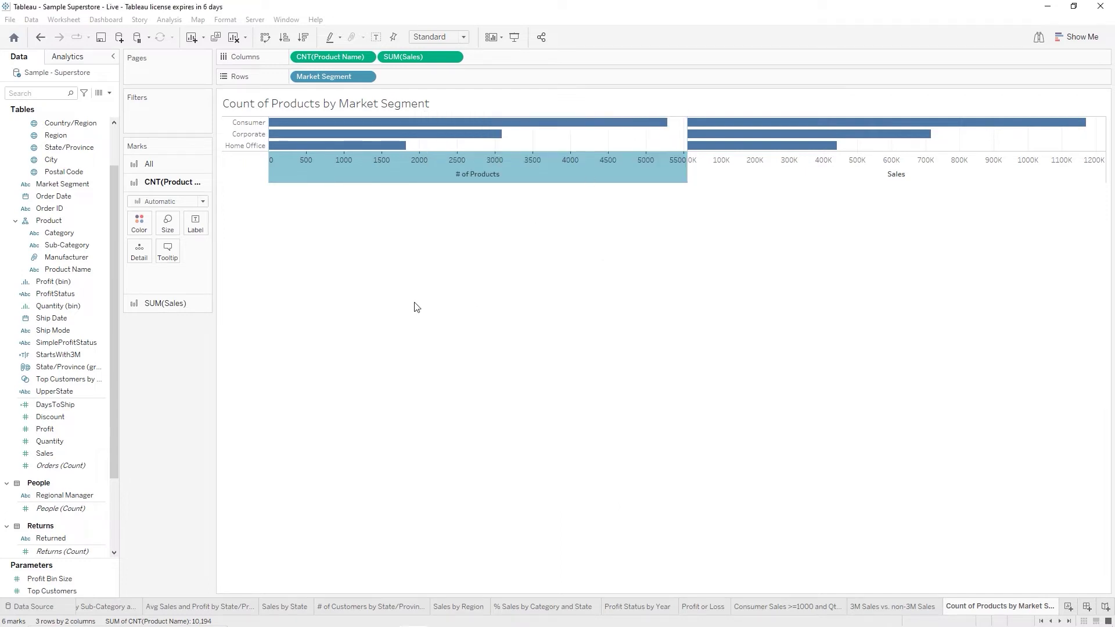
click(314, 246)
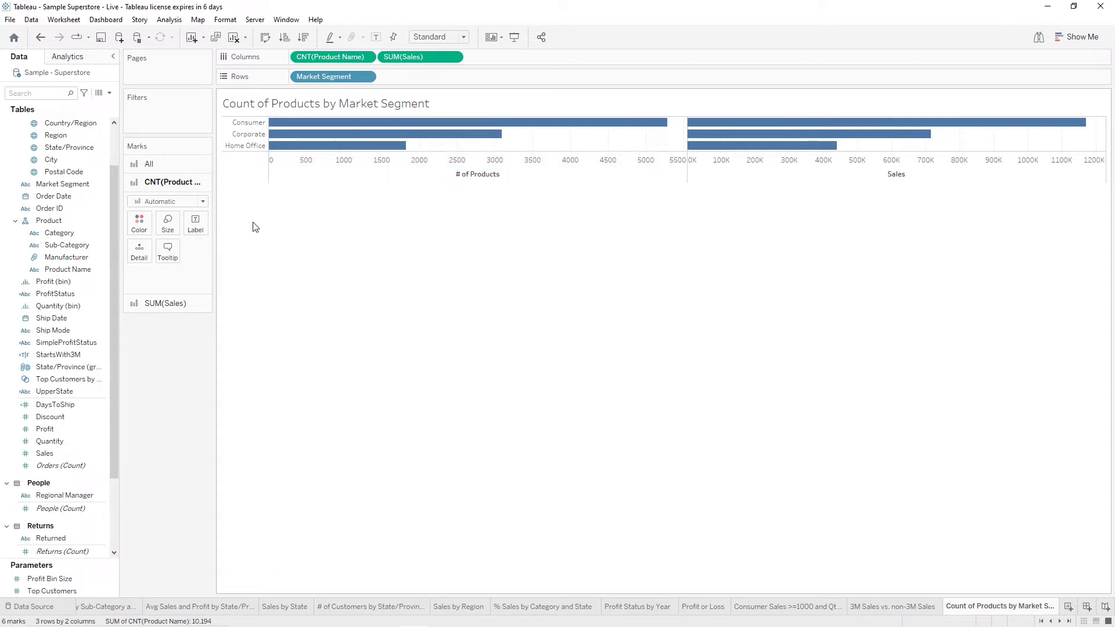
Show mark labels on the product count bars
click(198, 226)
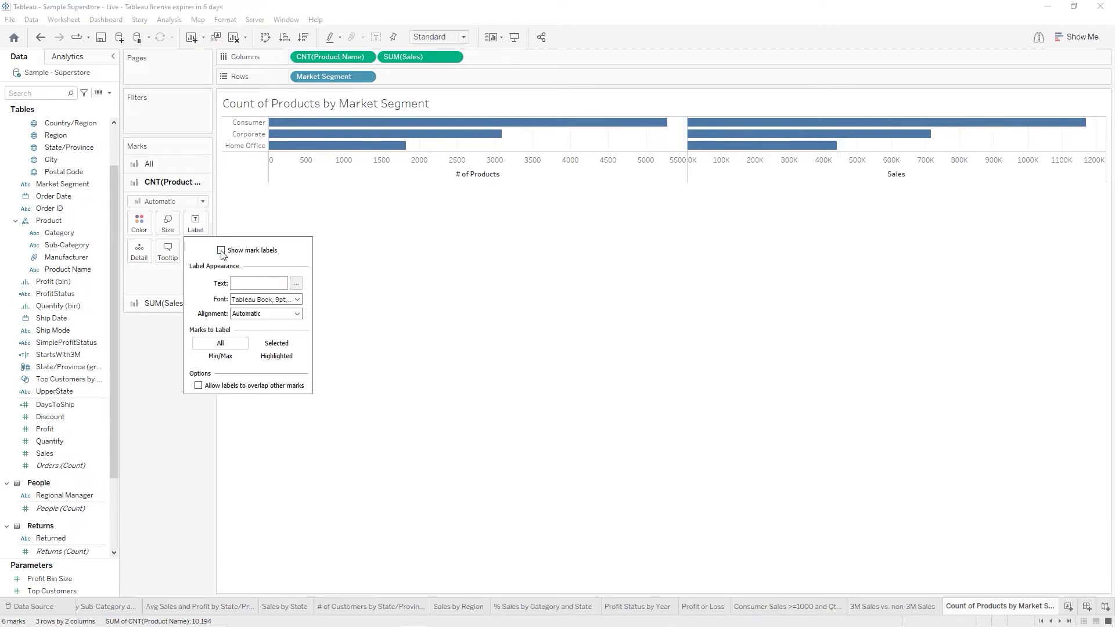
click(221, 251)
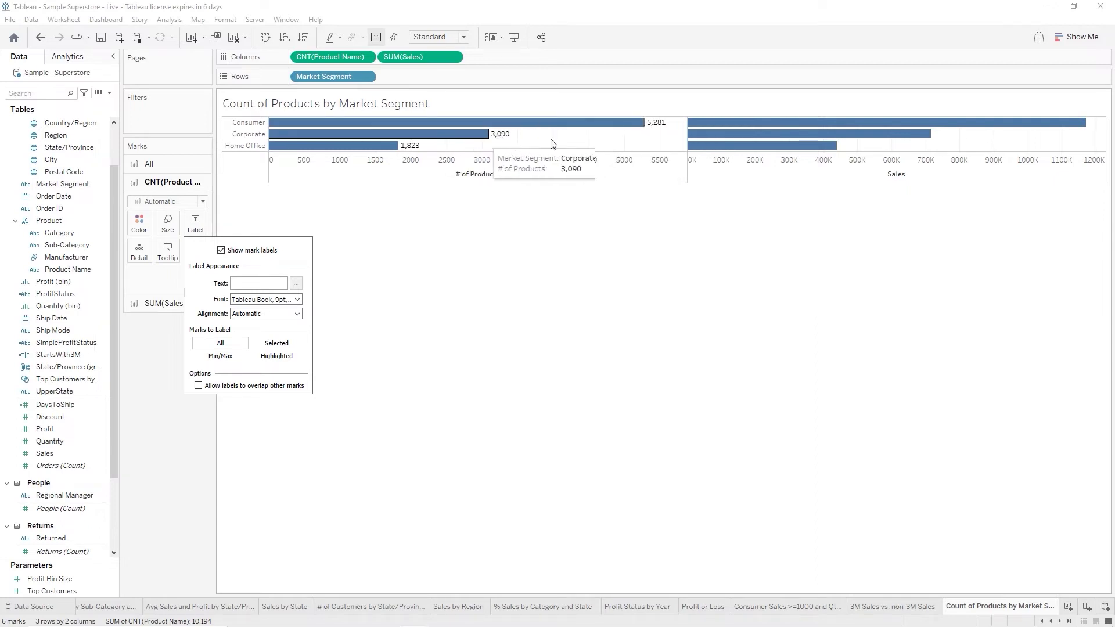
click(378, 282)
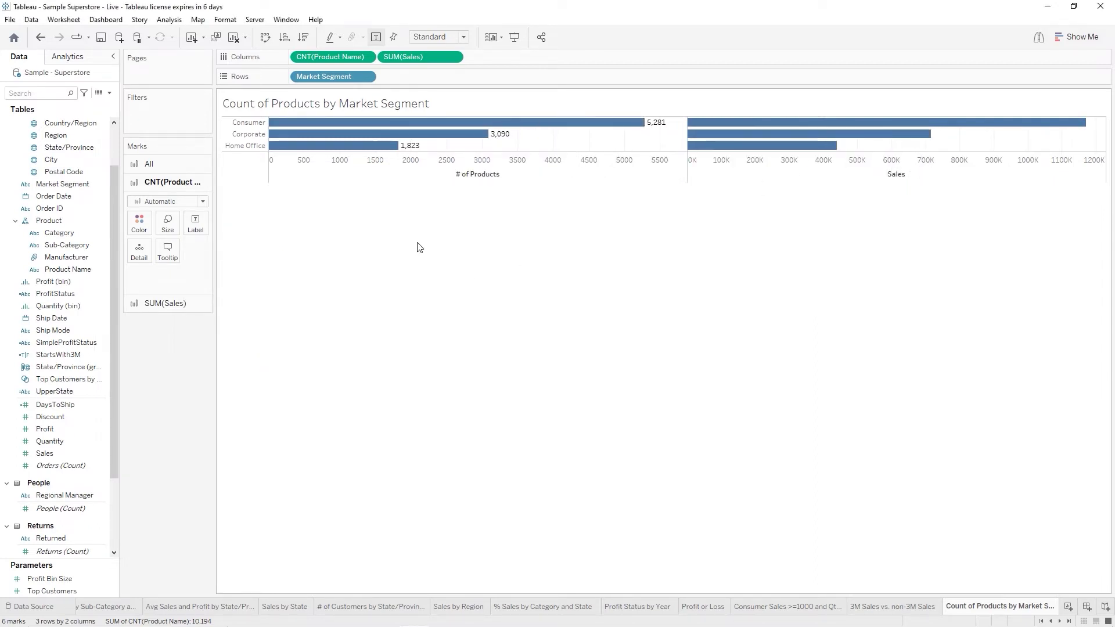
right_click(973, 136)
key(Escape)
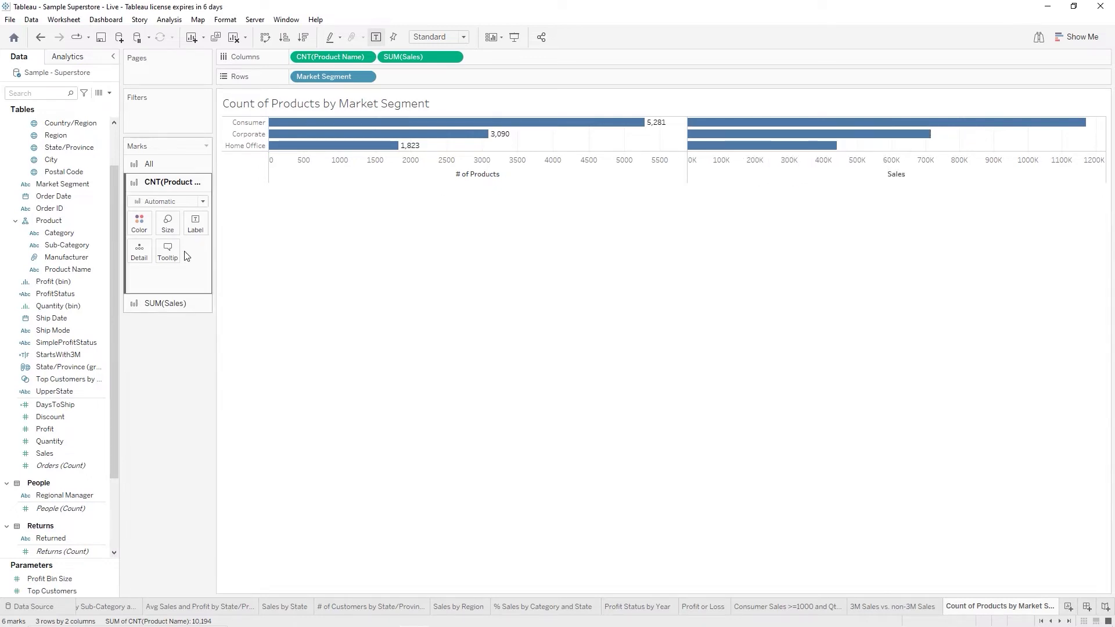
Show mark labels on the Sales bars
click(150, 308)
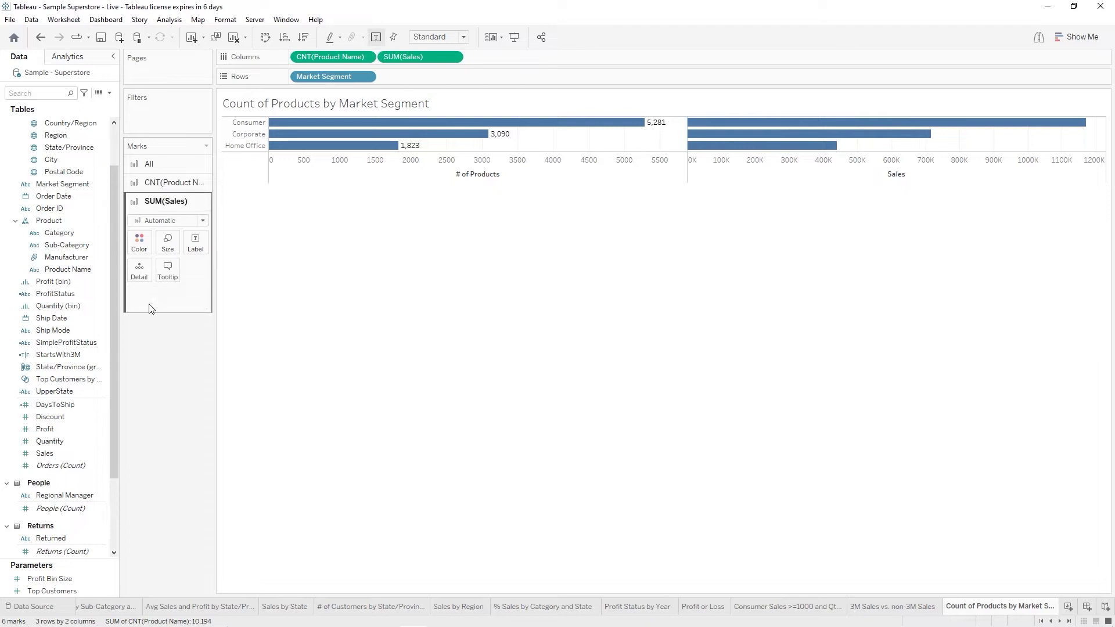
click(196, 244)
click(222, 269)
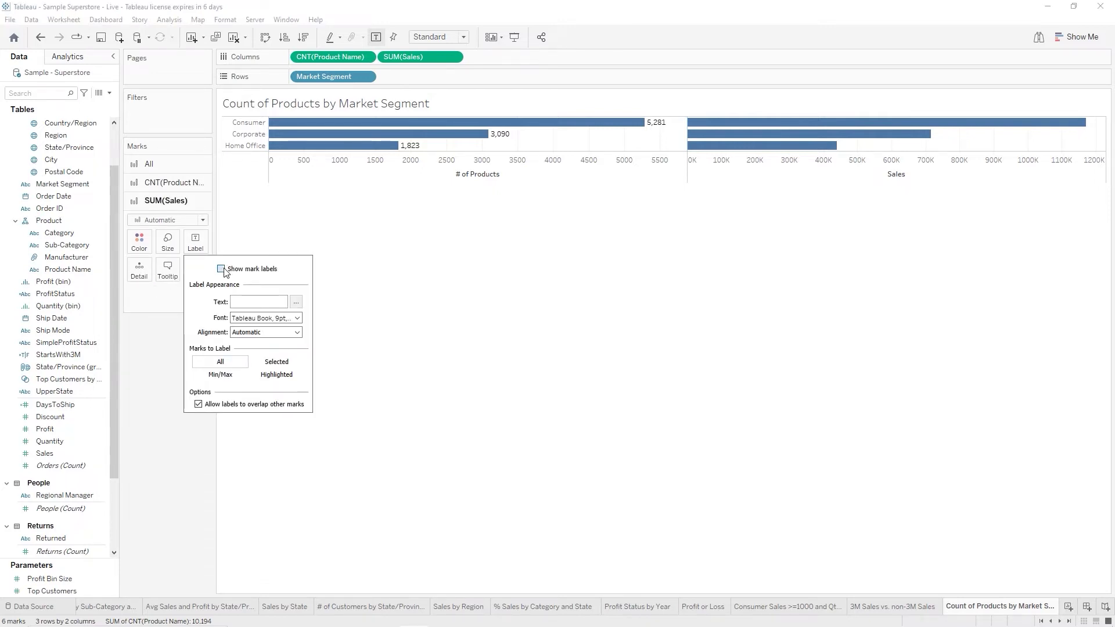
click(498, 277)
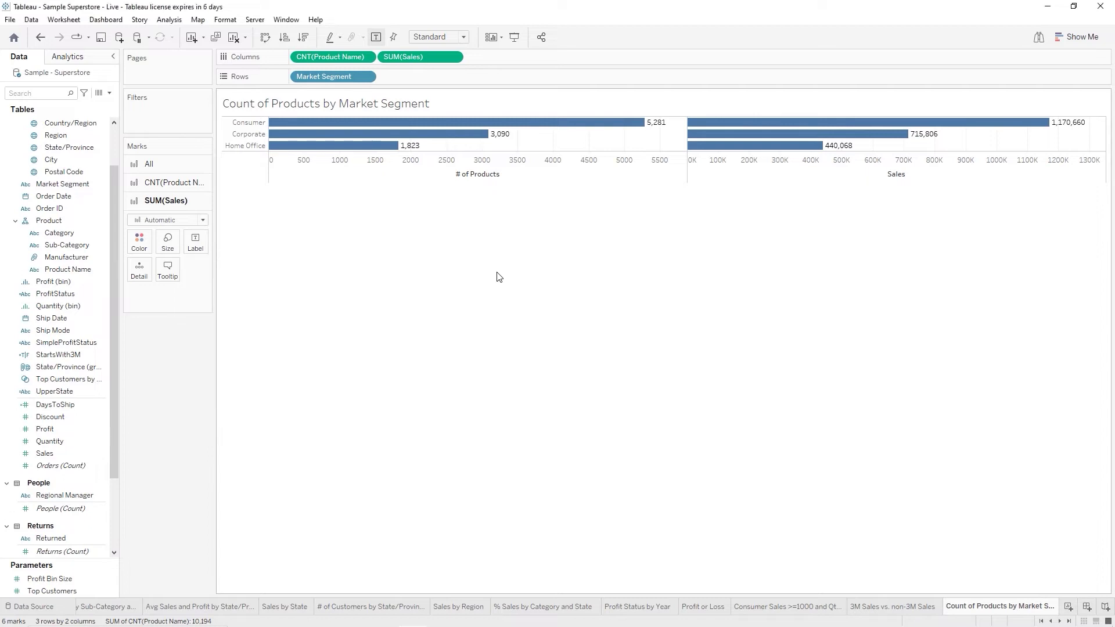
Color the product count bars orange
click(159, 183)
click(165, 304)
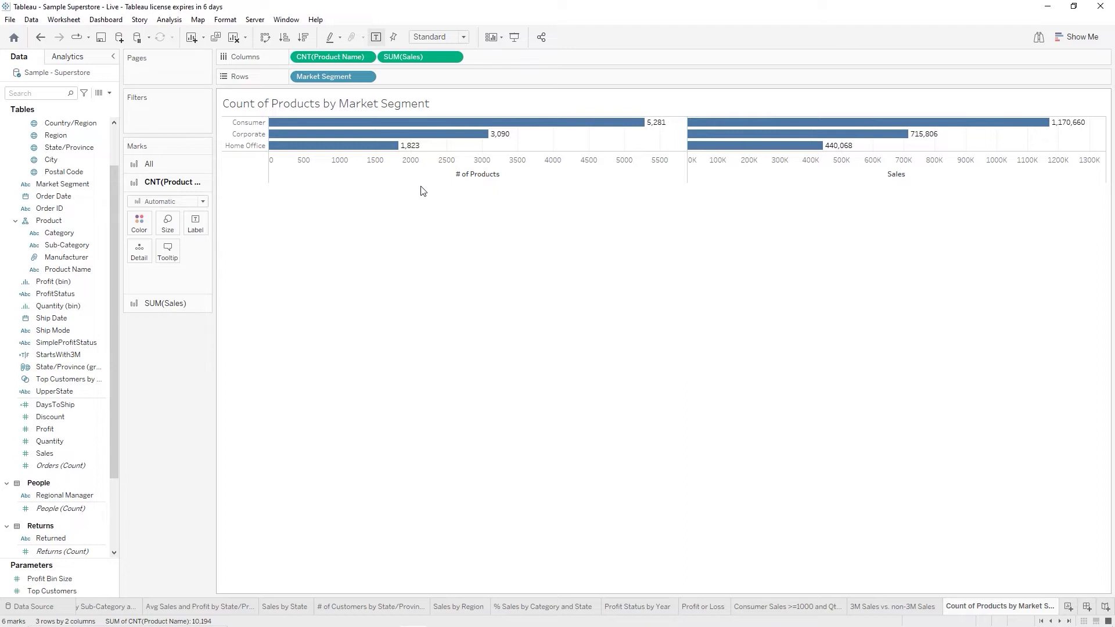
mouse_move(307, 145)
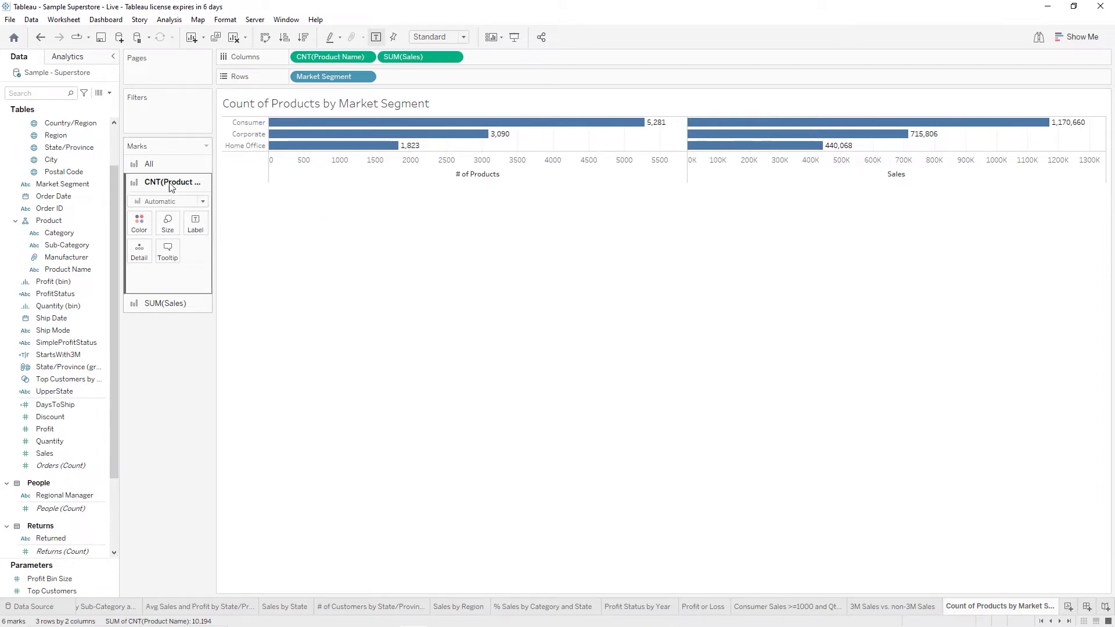
click(140, 221)
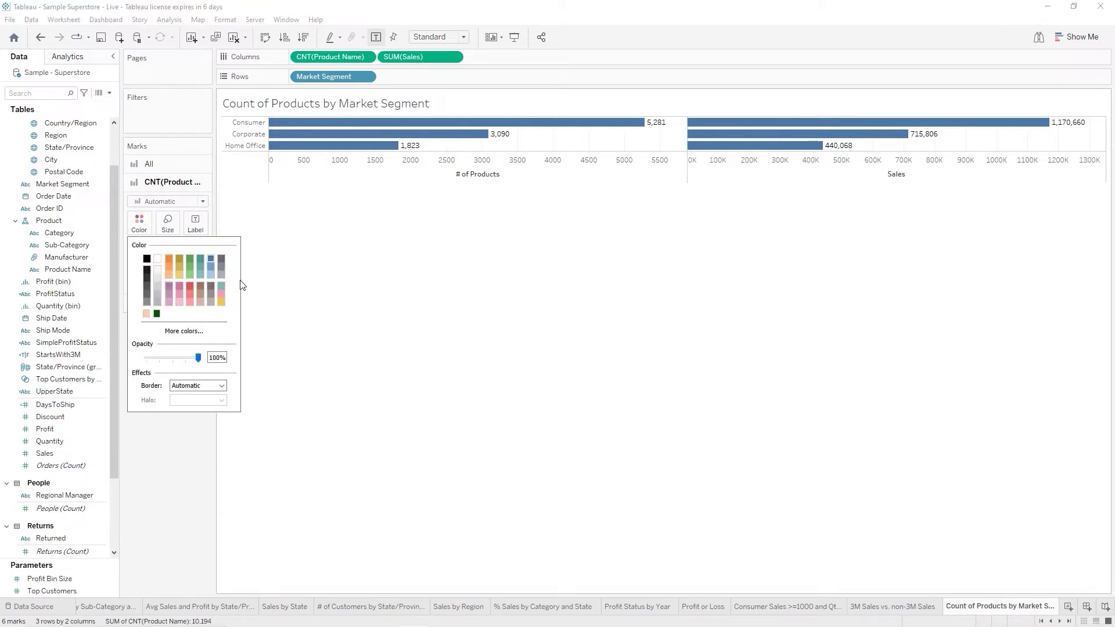
click(171, 259)
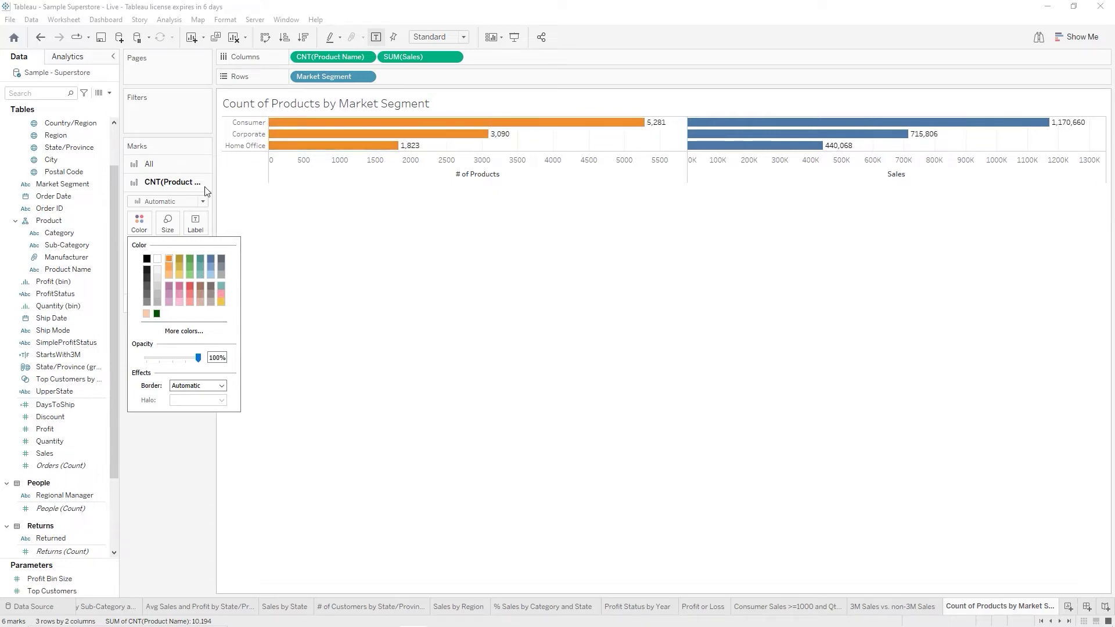
click(354, 272)
Color the Sales bars green
click(179, 306)
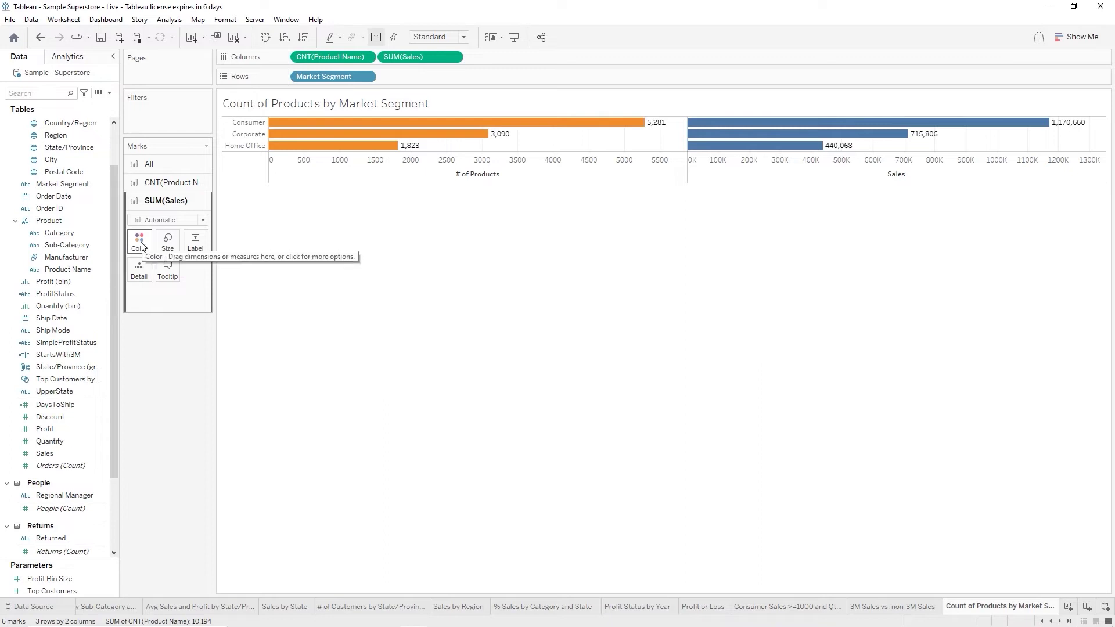
click(141, 246)
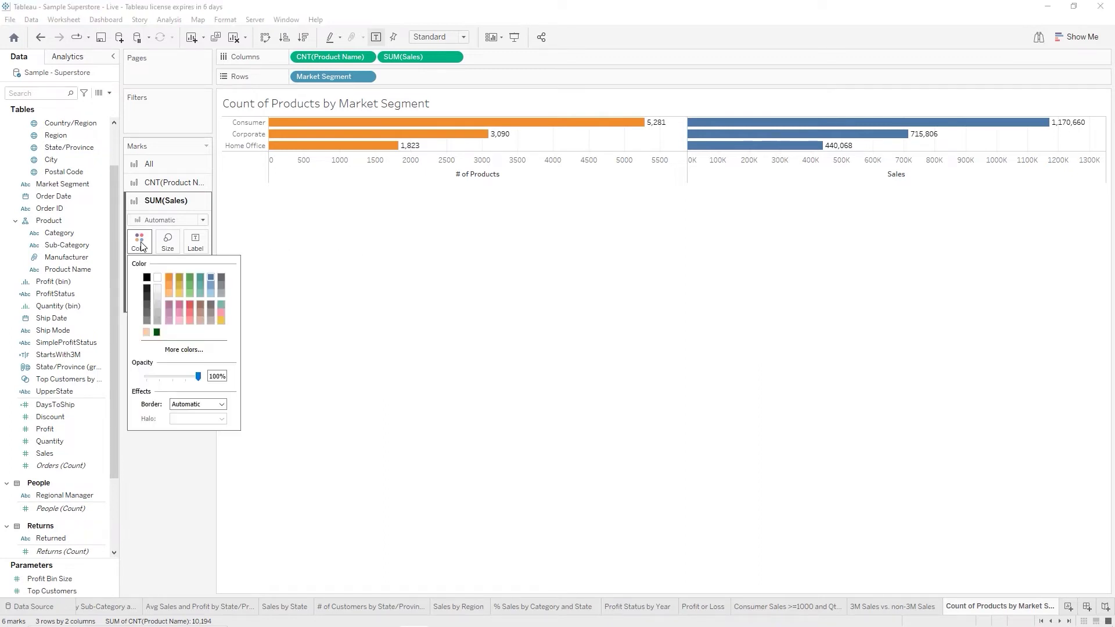
click(190, 275)
click(381, 296)
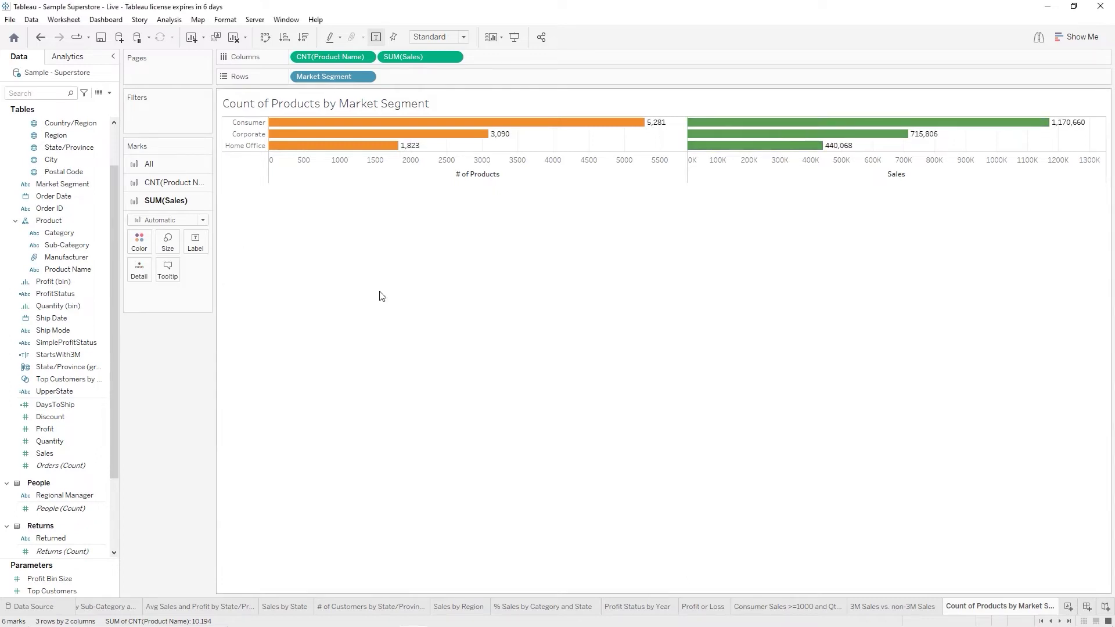
Replace the worksheet title's sheet name placeholder with "# of Products & Sales by Market Segment"
right_click(340, 108)
click(372, 112)
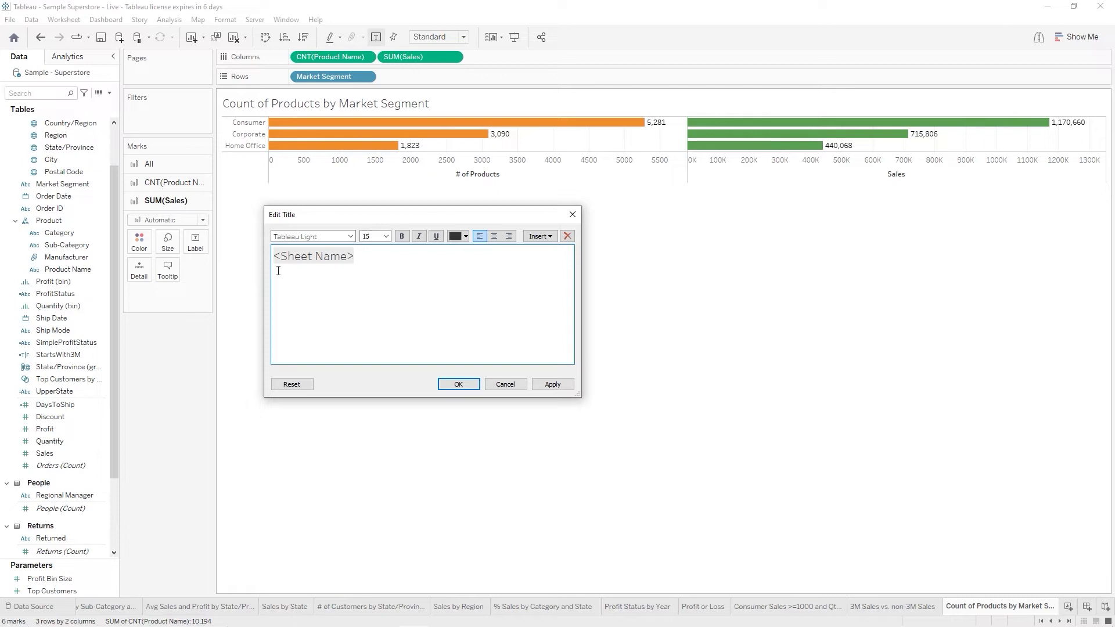
drag(283, 271, 271, 261)
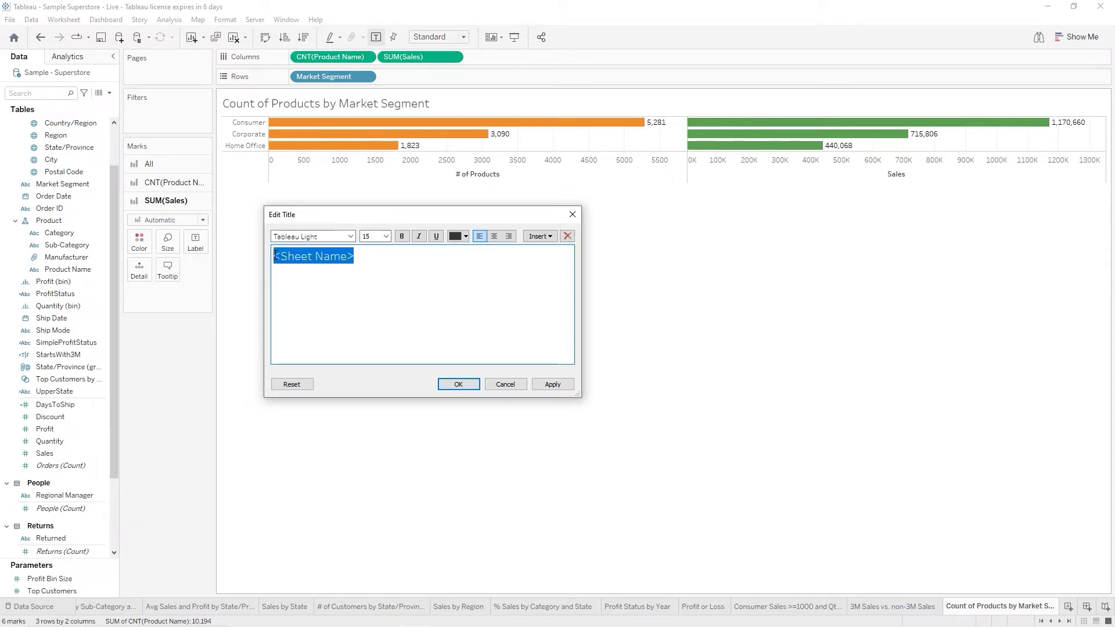
text(# of Products & Sales by Market)
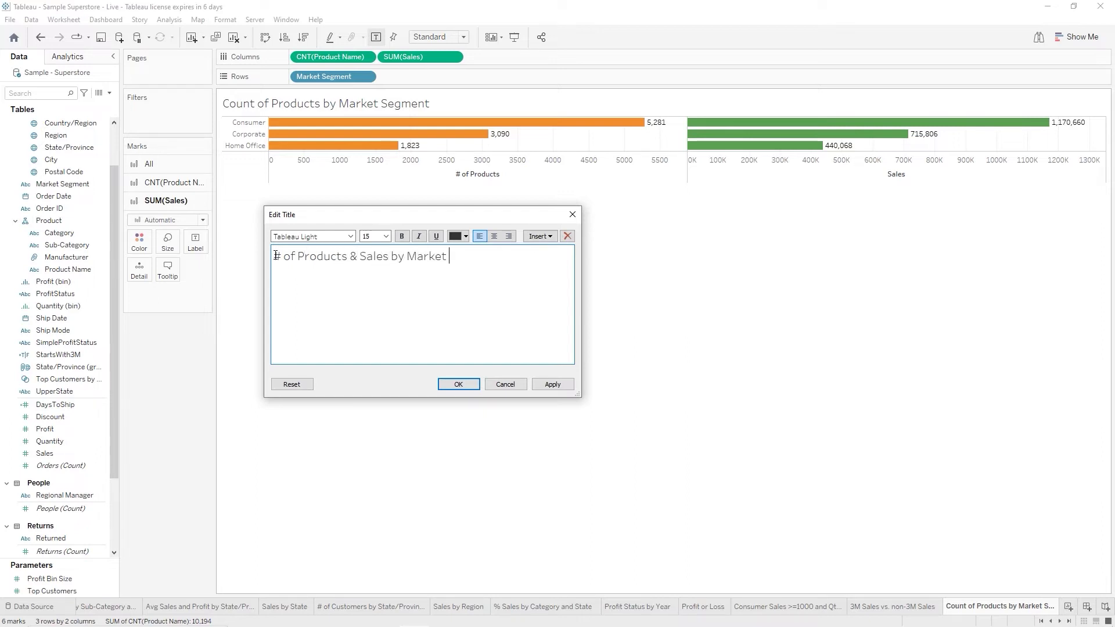
text( Segment)
click(459, 383)
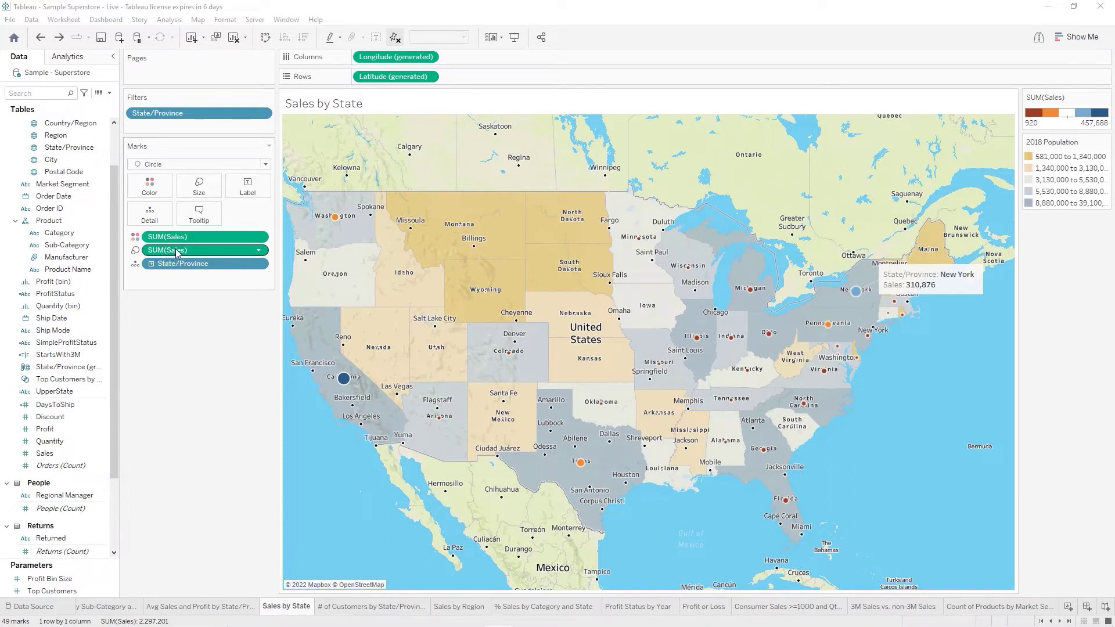
Slightly enlarge the sales circles on the Sales by State map
click(207, 191)
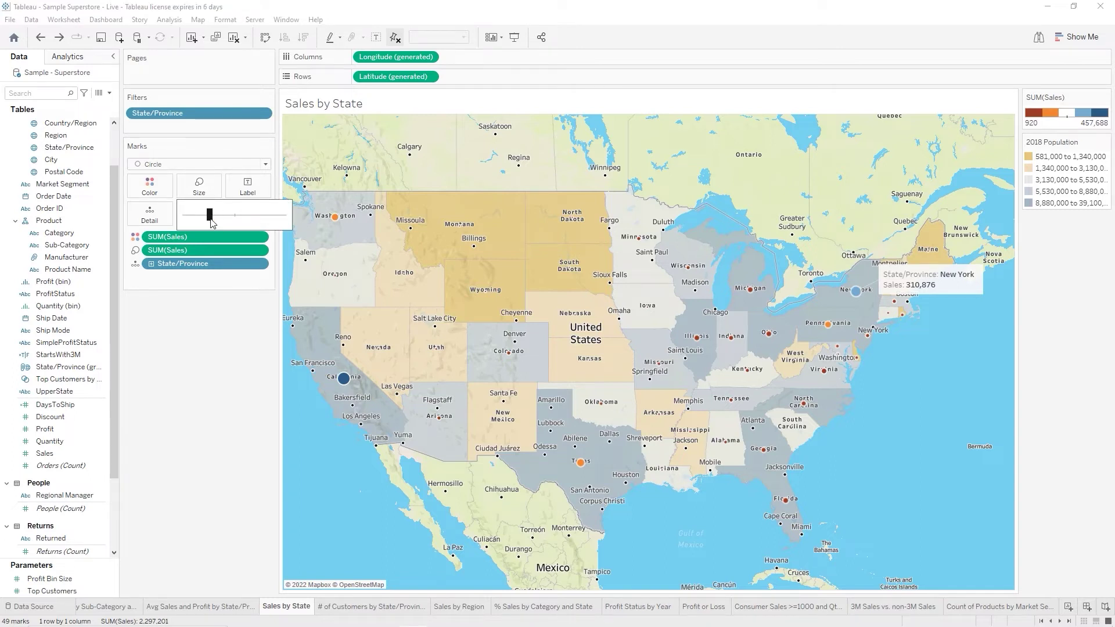
drag(213, 223, 222, 222)
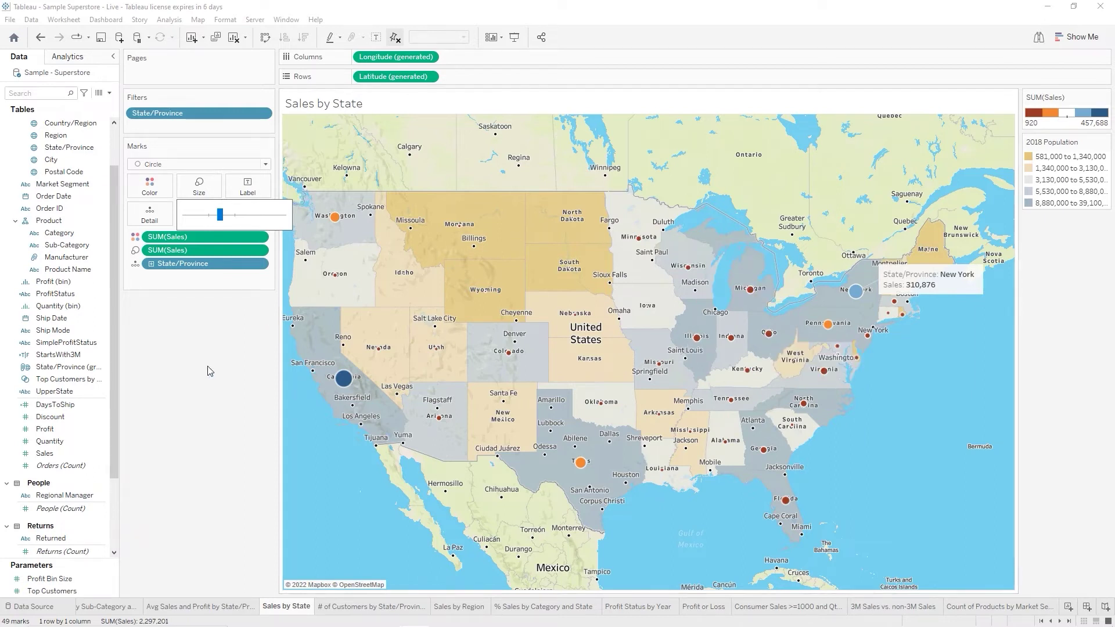
click(223, 366)
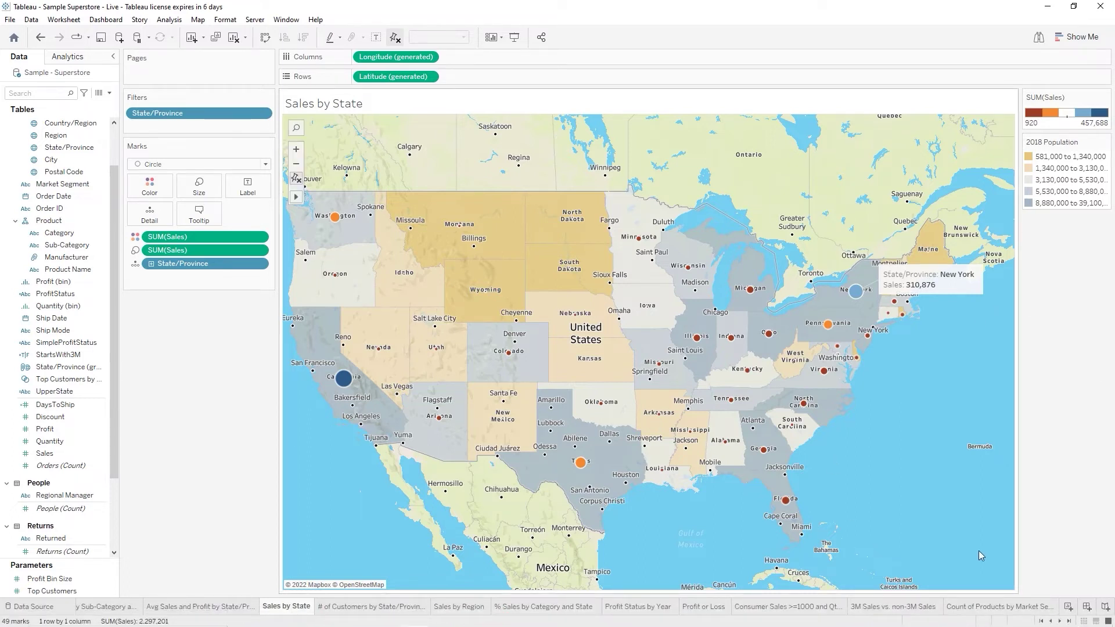
Go back to the Count of Products by Market Segment worksheet
click(1011, 608)
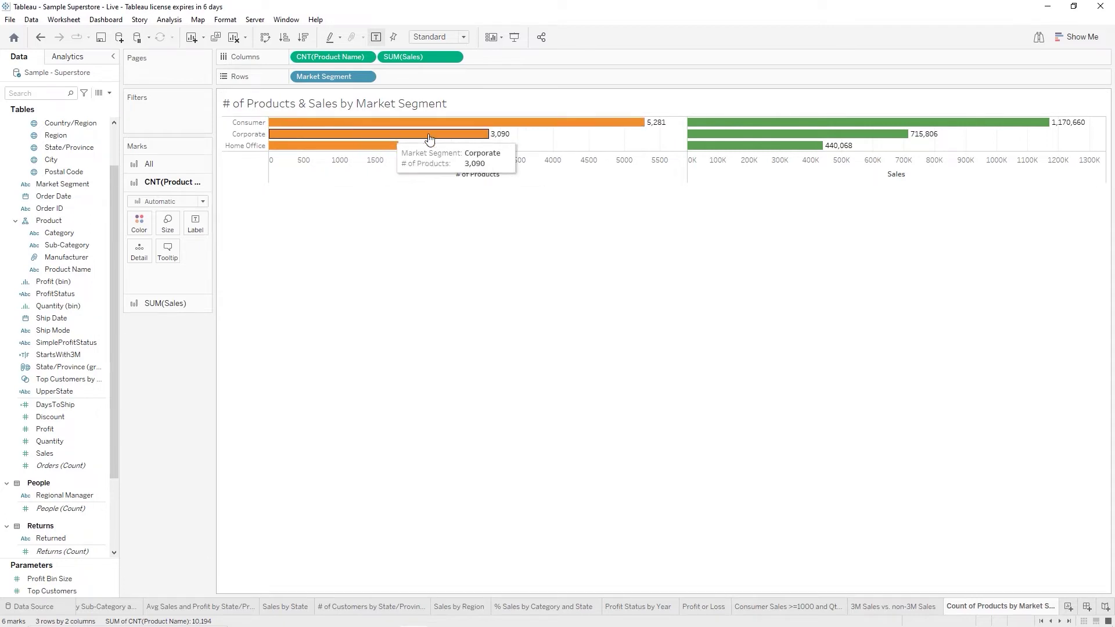
mouse_move(436, 122)
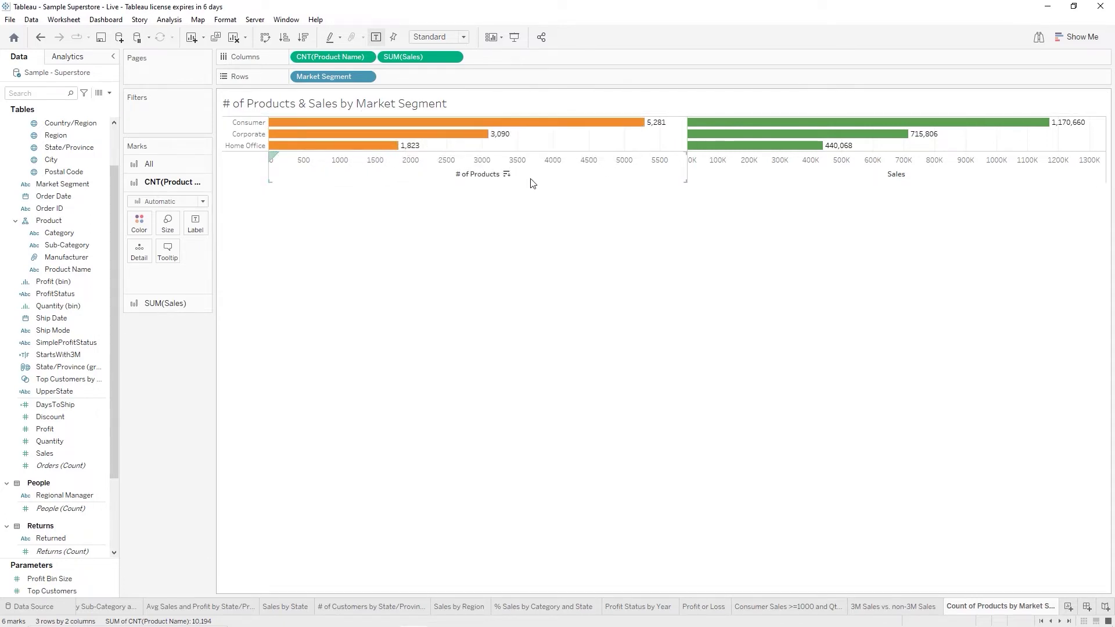
click(509, 172)
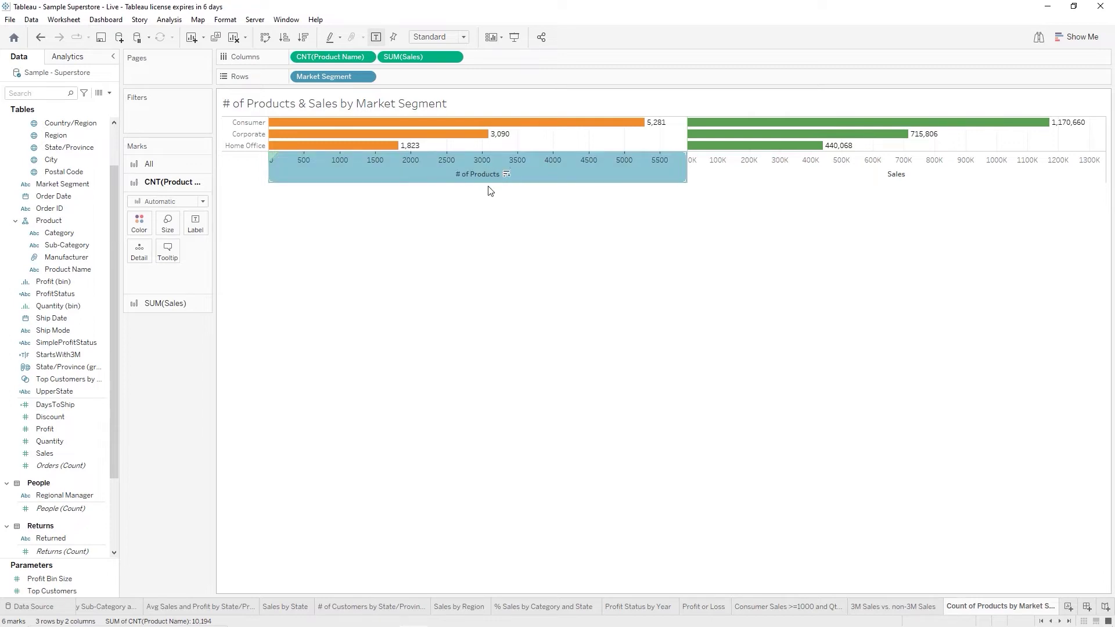
click(478, 226)
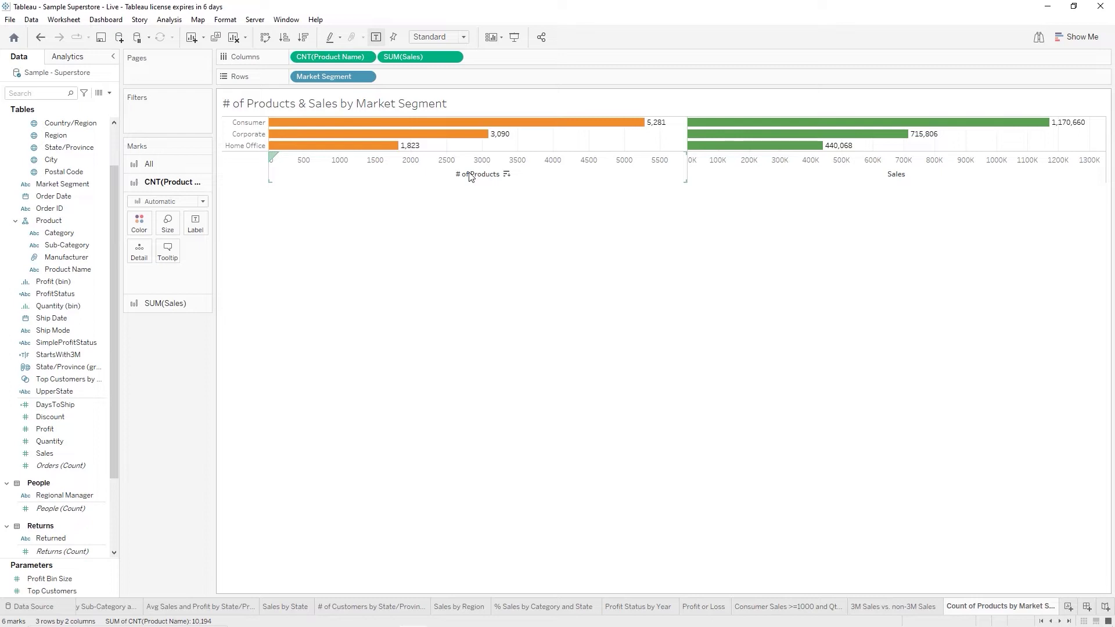
Add a line-only reference line to the # of Products axis at the average CNT(Product Name) for the entire table
right_click(470, 176)
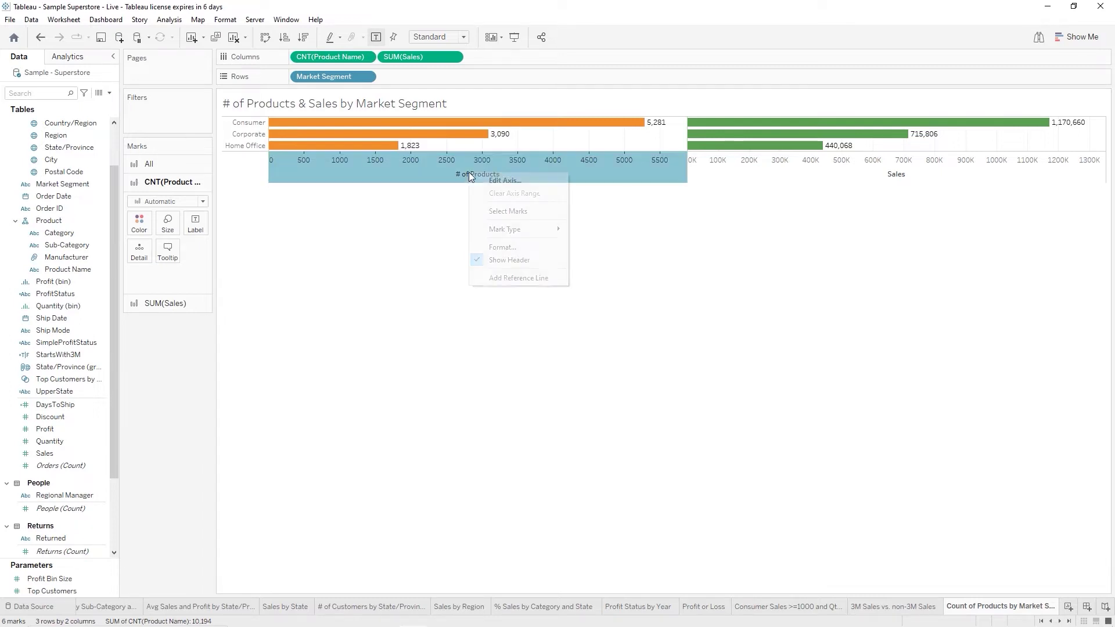
click(514, 279)
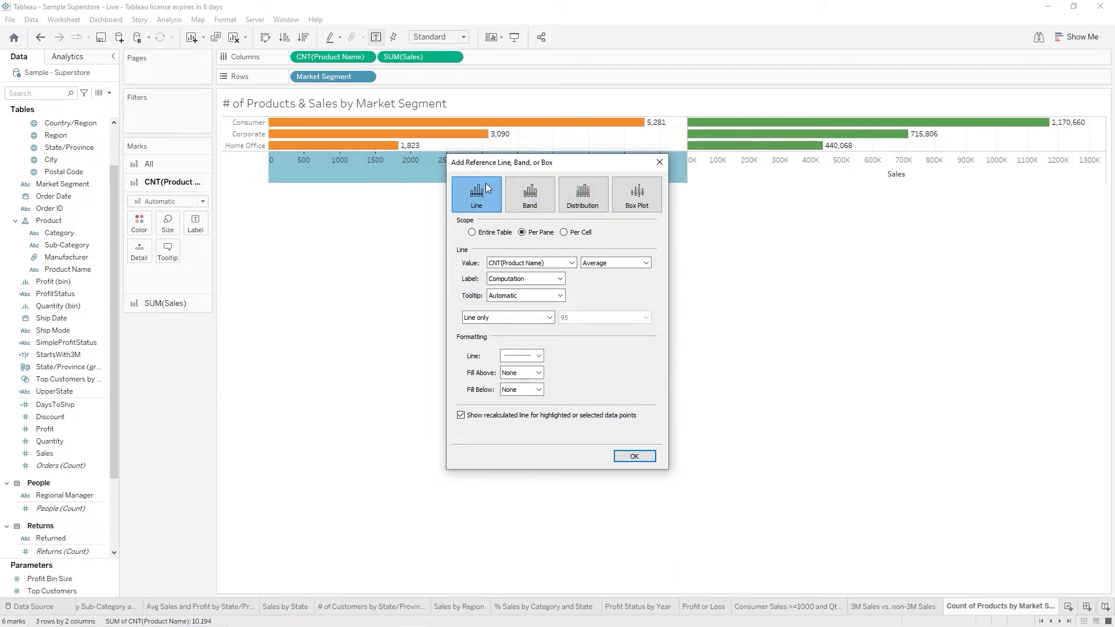
click(472, 232)
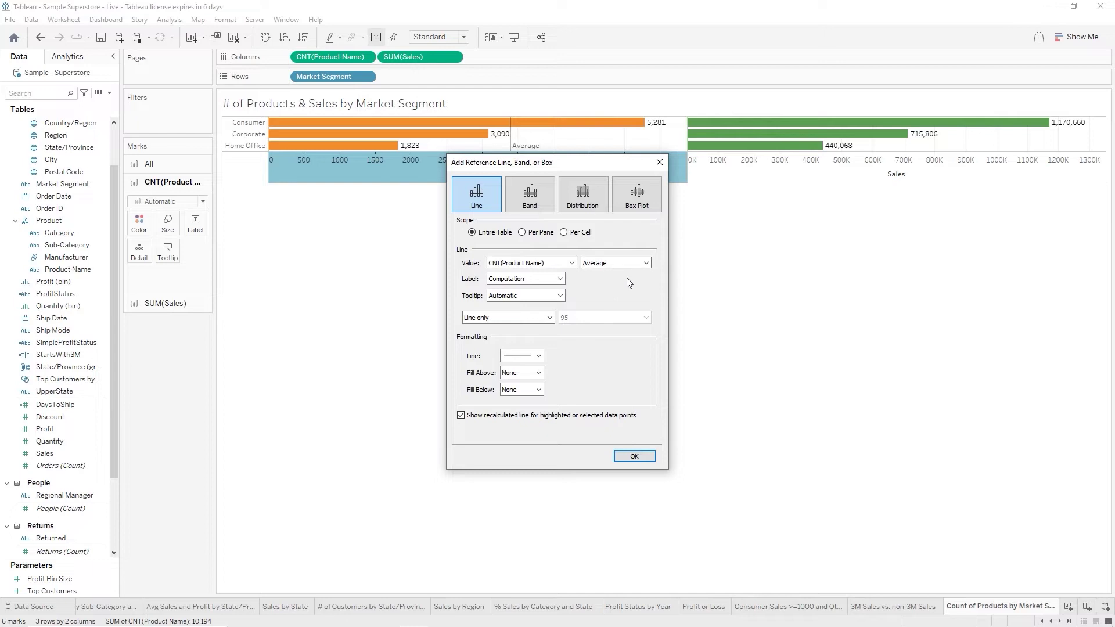
click(549, 317)
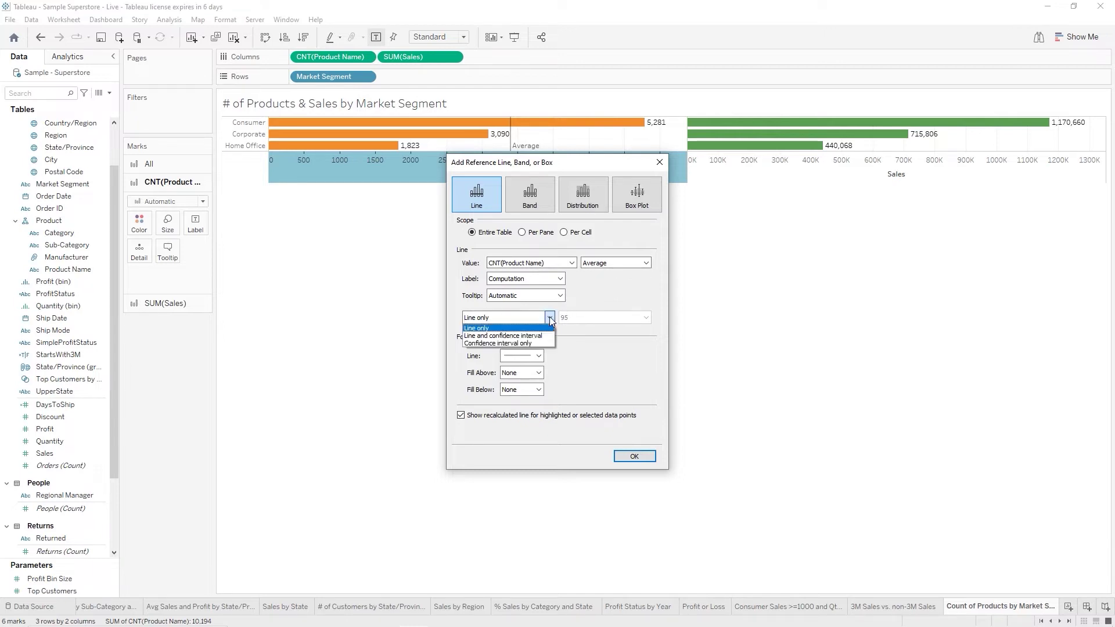
click(549, 317)
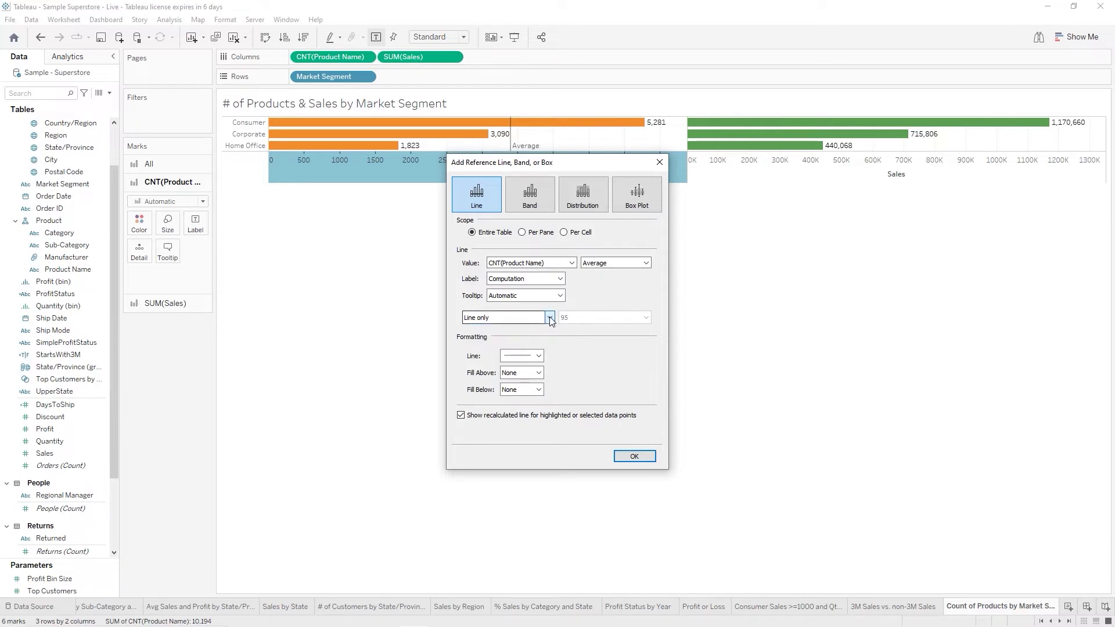
click(633, 457)
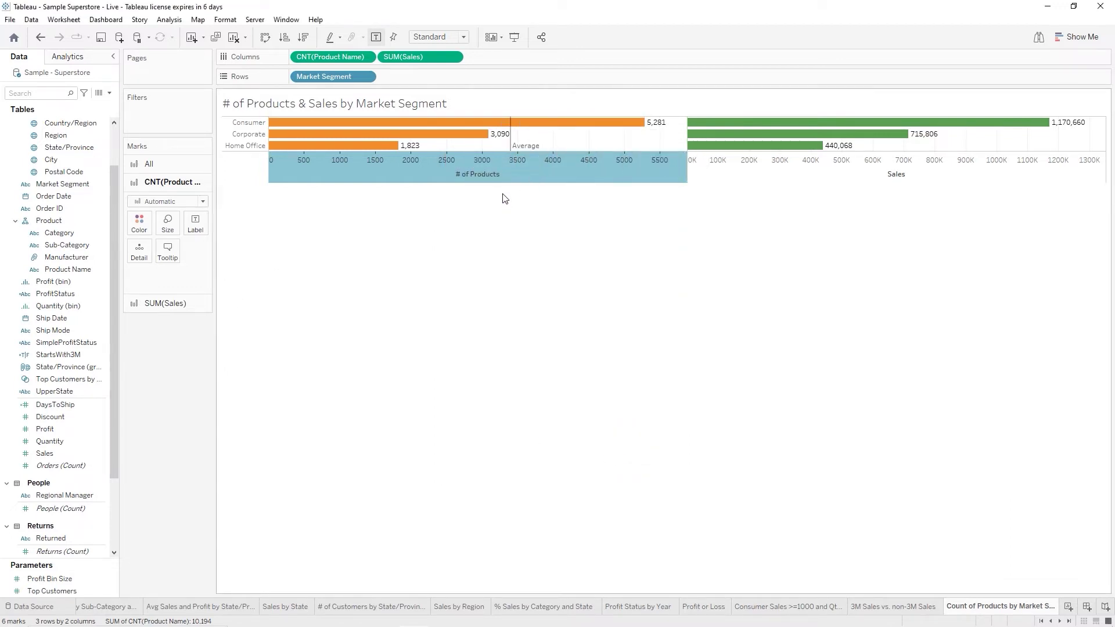
Remove the average reference line from the # of Products axis
mouse_move(483, 158)
mouse_move(512, 147)
right_click(468, 174)
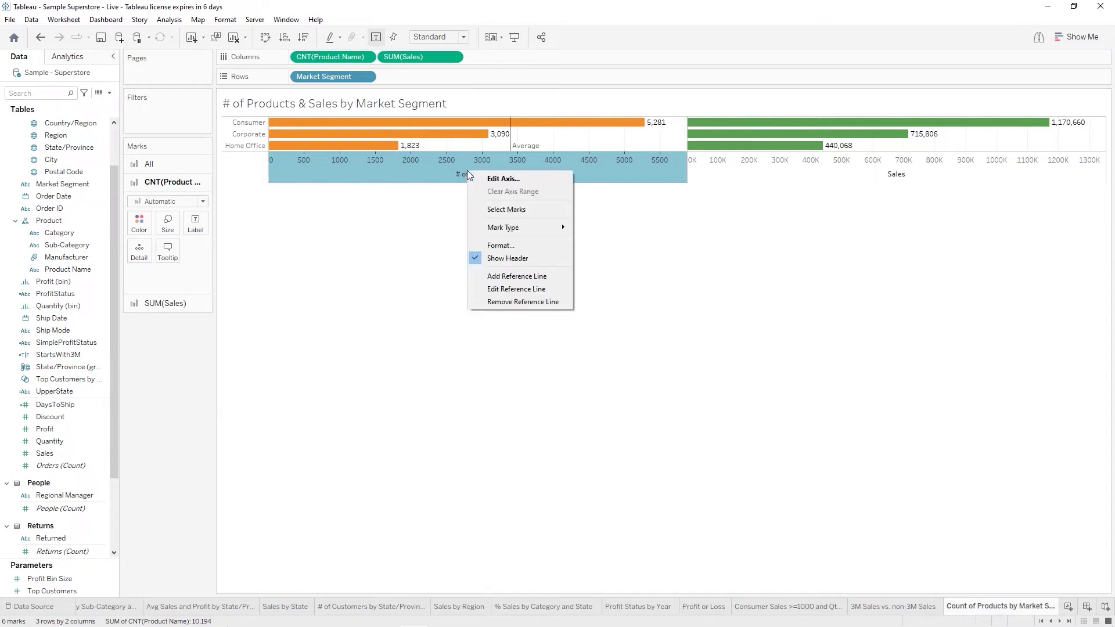
click(493, 301)
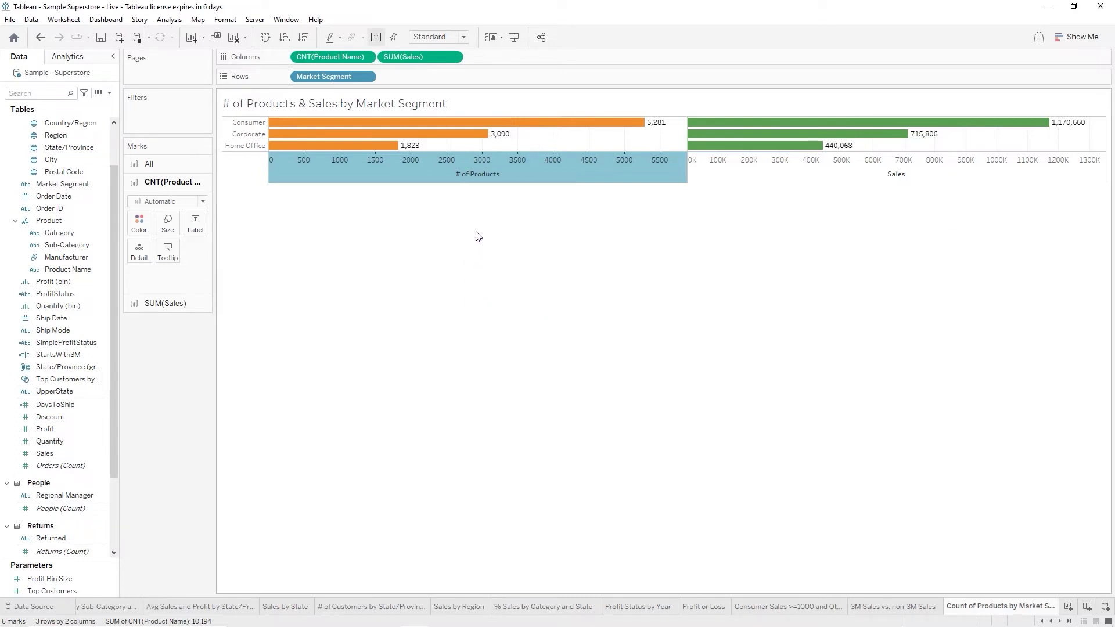
Add a reference band to the # of Products axis, running from minimum to average across the entire table
right_click(487, 173)
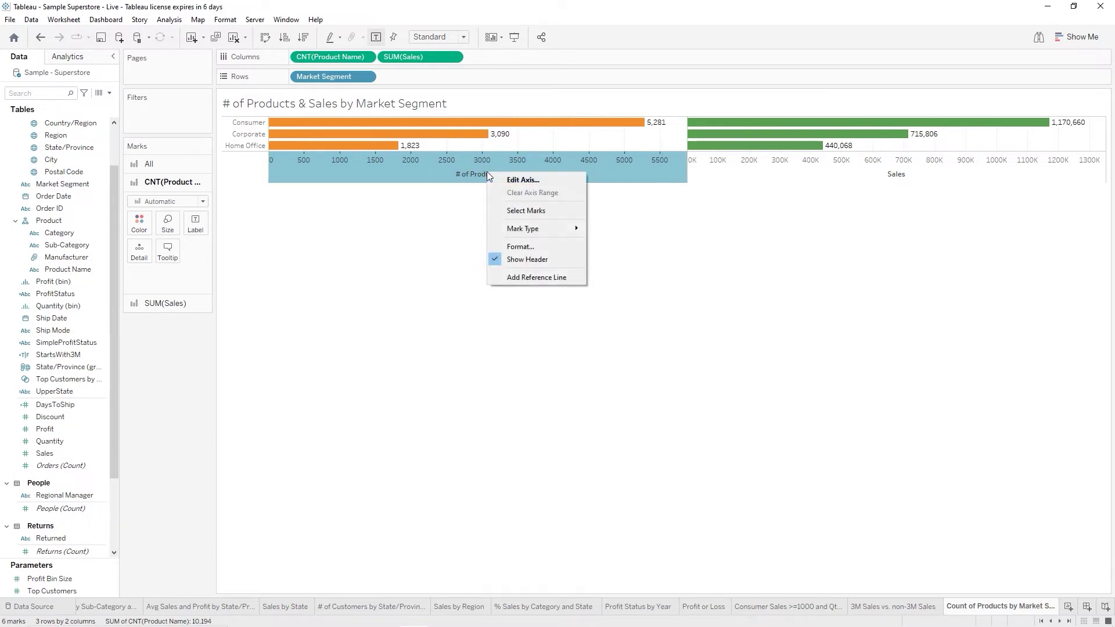
click(514, 279)
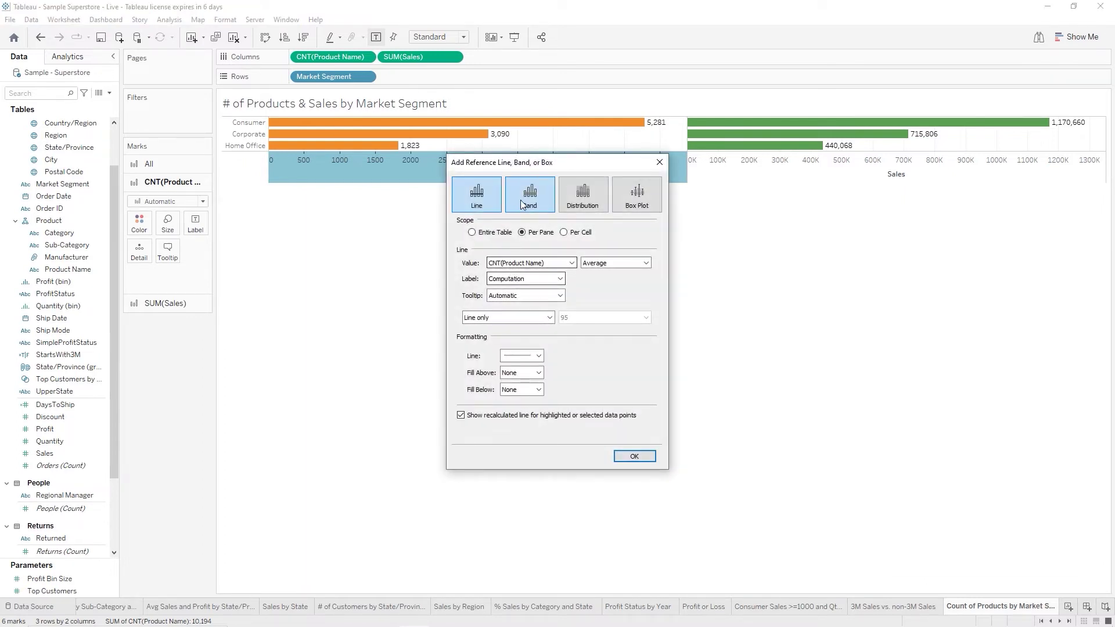
click(538, 197)
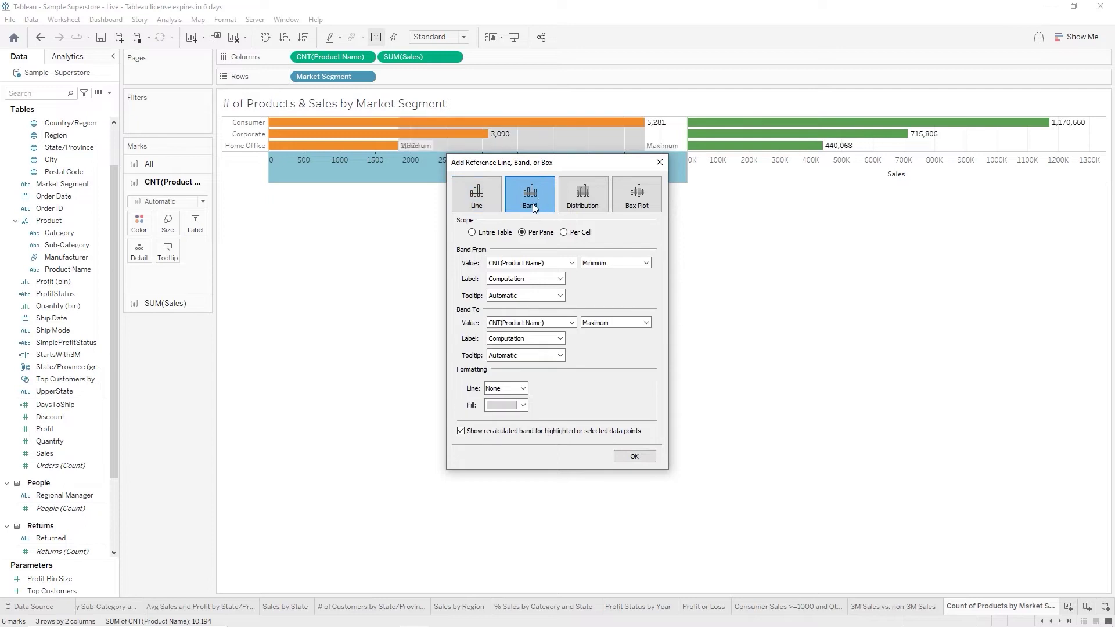
click(473, 232)
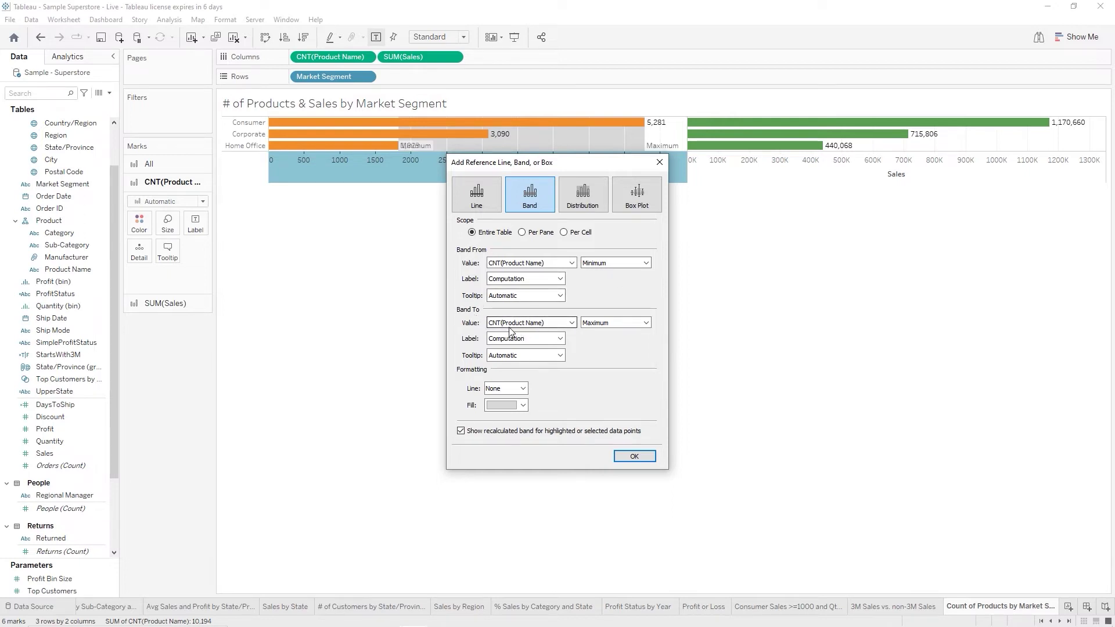
click(647, 323)
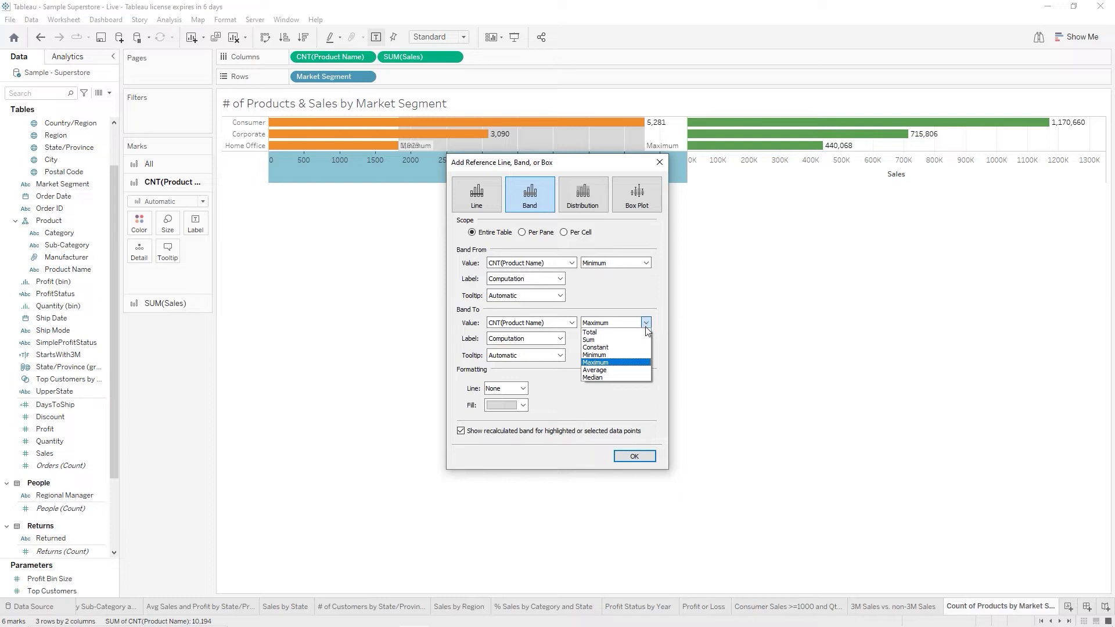
click(626, 371)
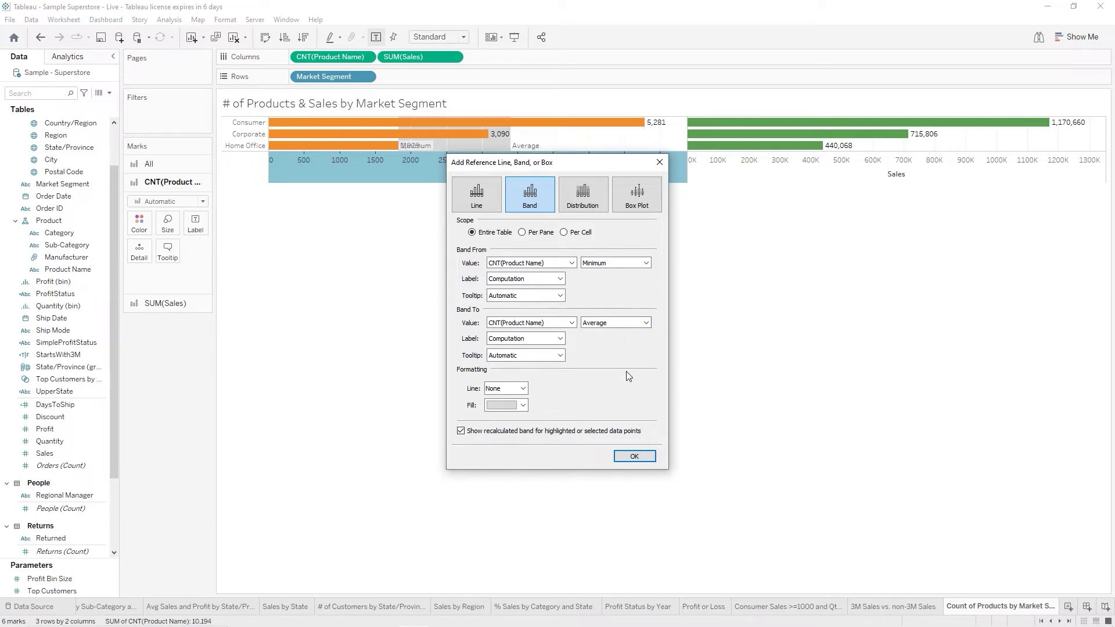
drag(580, 168, 795, 266)
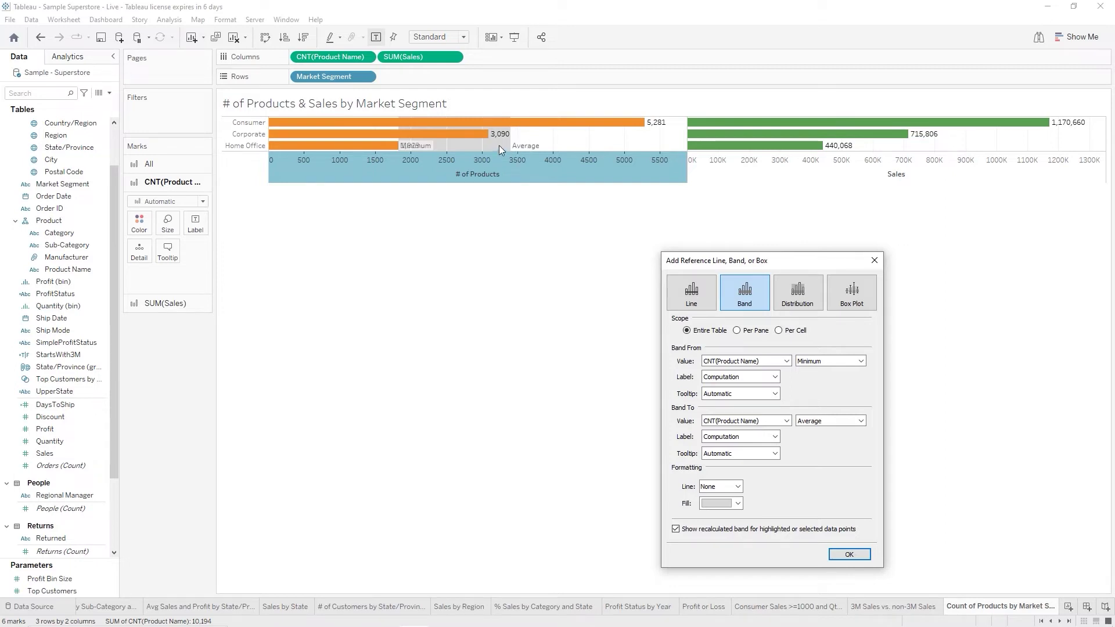
key(Return)
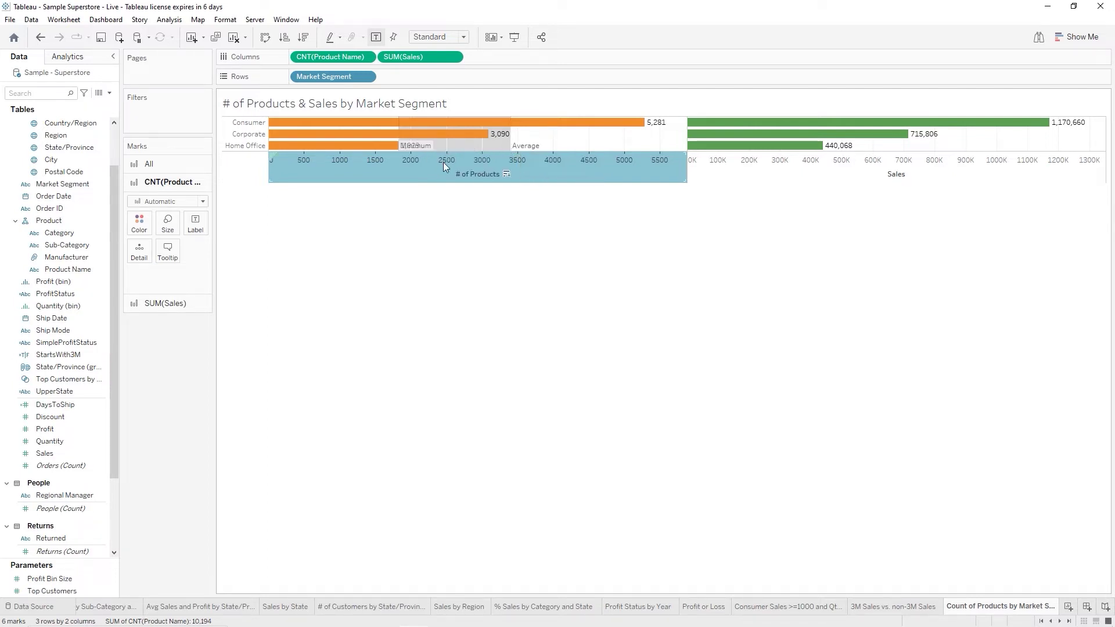
Remove the reference band from the # of Products axis
mouse_move(443, 168)
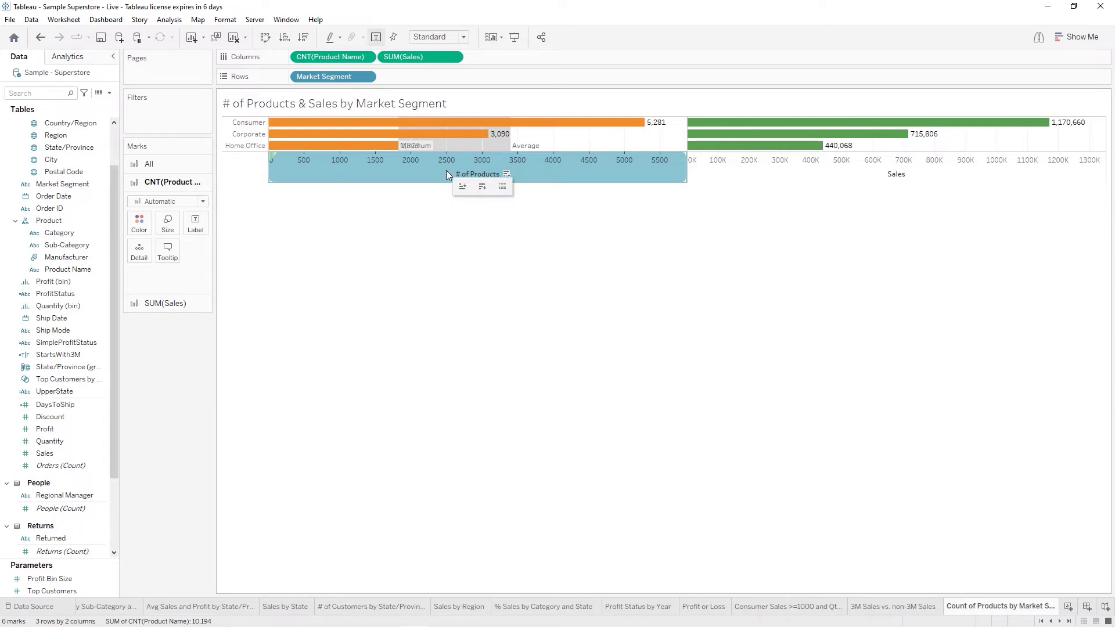
right_click(447, 171)
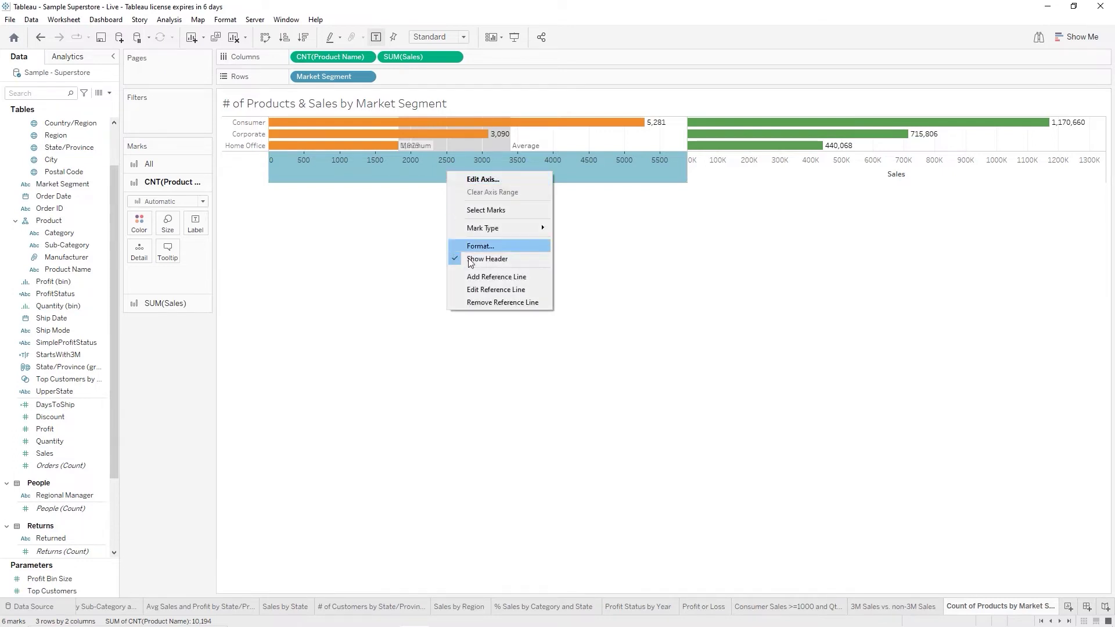
click(471, 302)
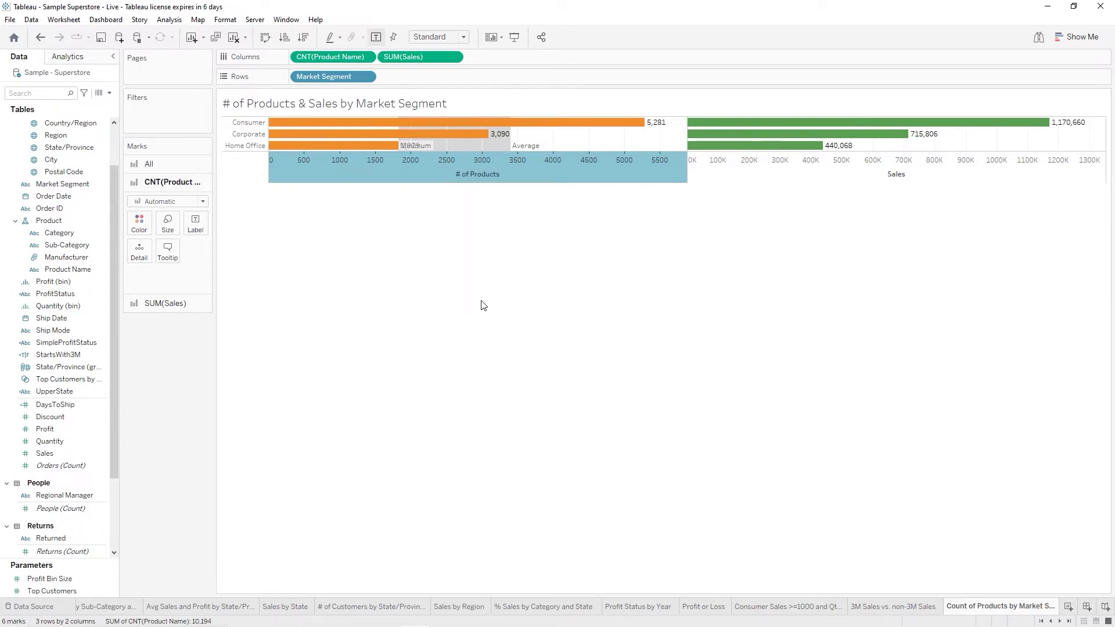
Start a new reference distribution on the # of Products axis with its scope set to the entire table
right_click(471, 178)
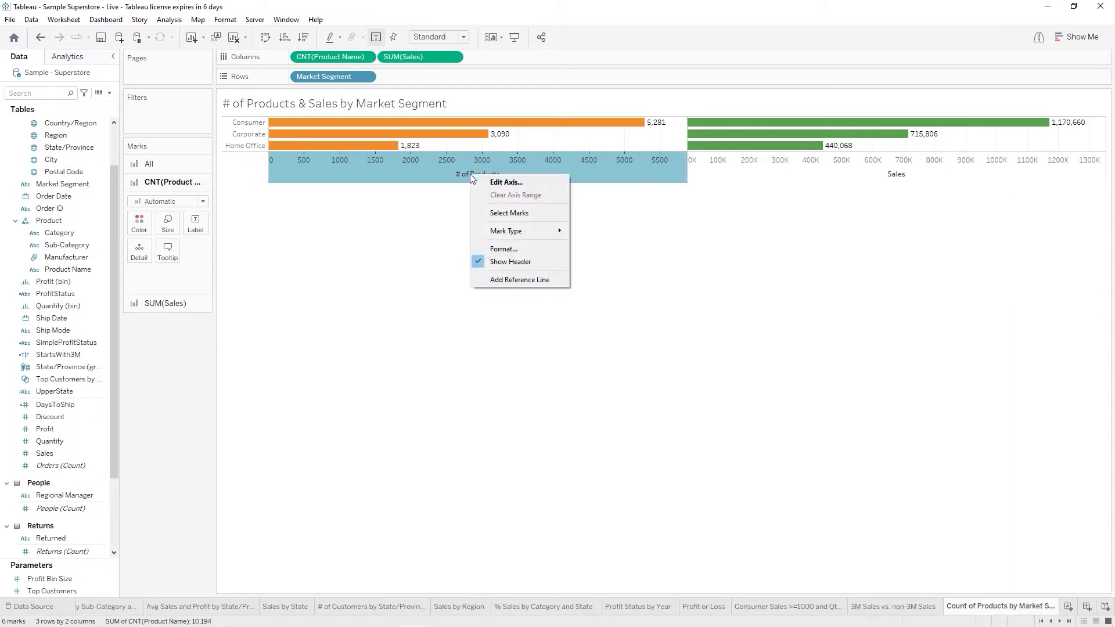
click(500, 284)
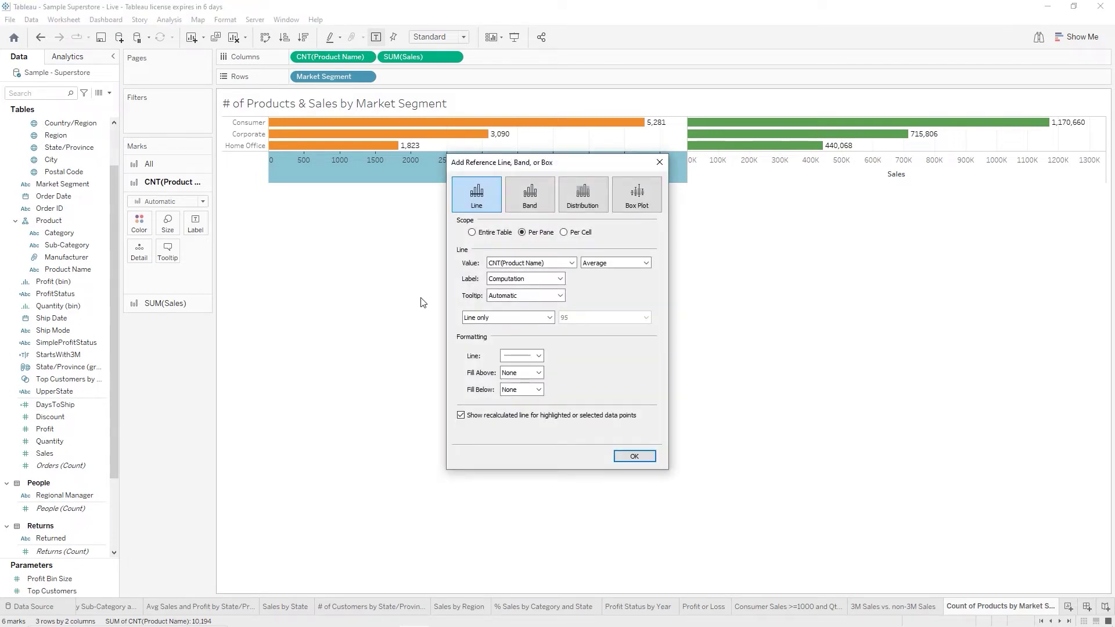
click(582, 195)
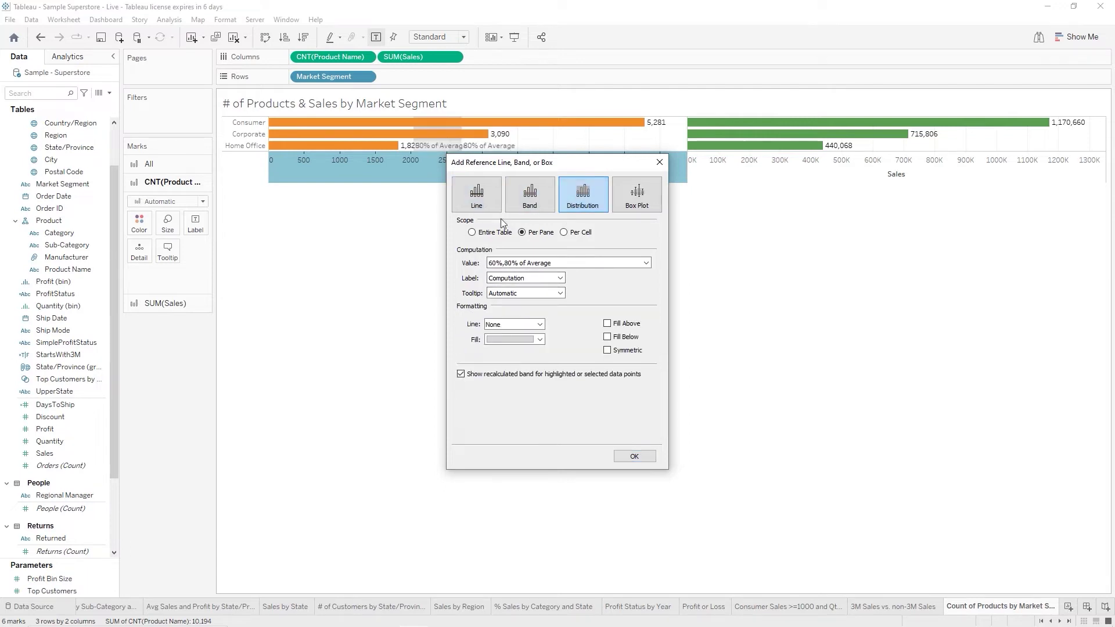
click(472, 233)
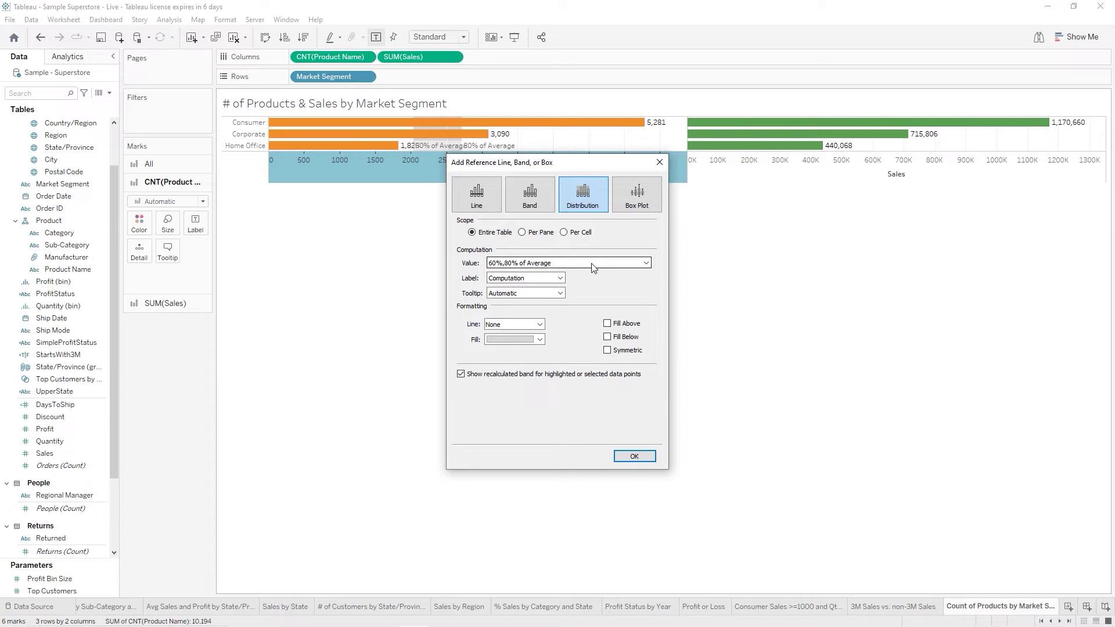
Set the distribution's percentages to 50 and 80 of the average CNT(Product Name) and uncover the chart
click(646, 264)
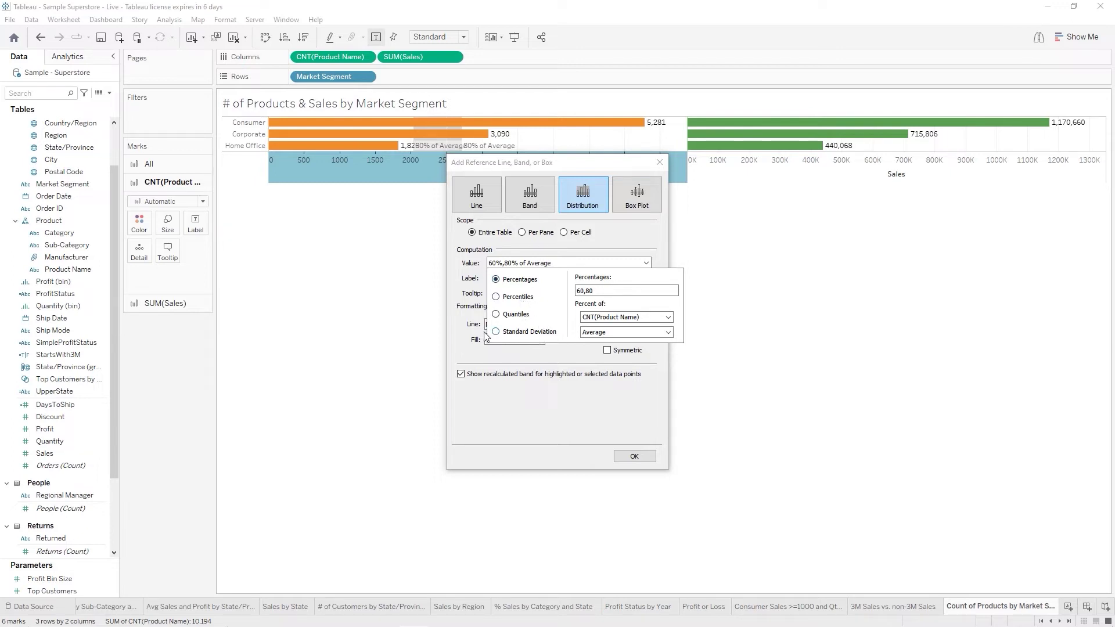
click(585, 291)
key(BackSpace)
text(5)
click(644, 263)
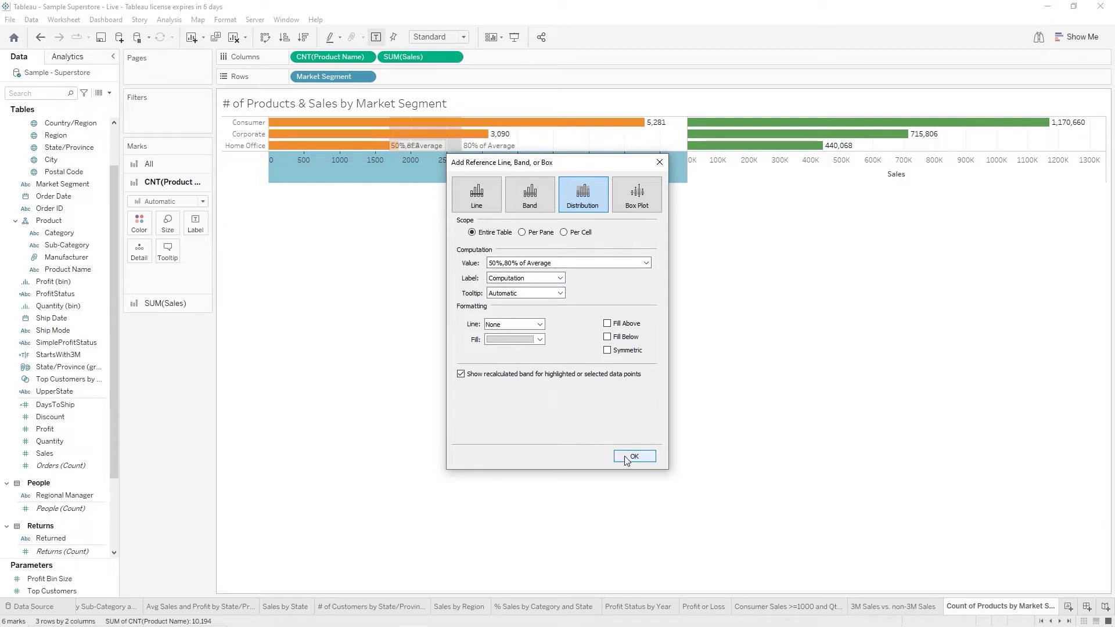
drag(580, 165, 767, 262)
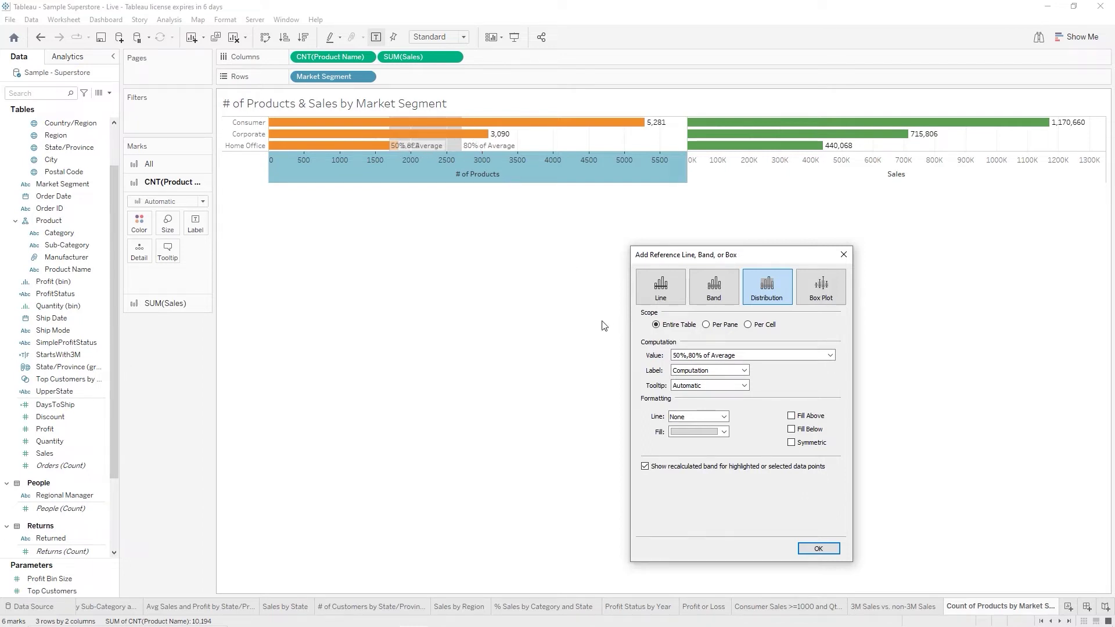
Switch the reference from a distribution to an average line for the entire table and apply it
click(664, 294)
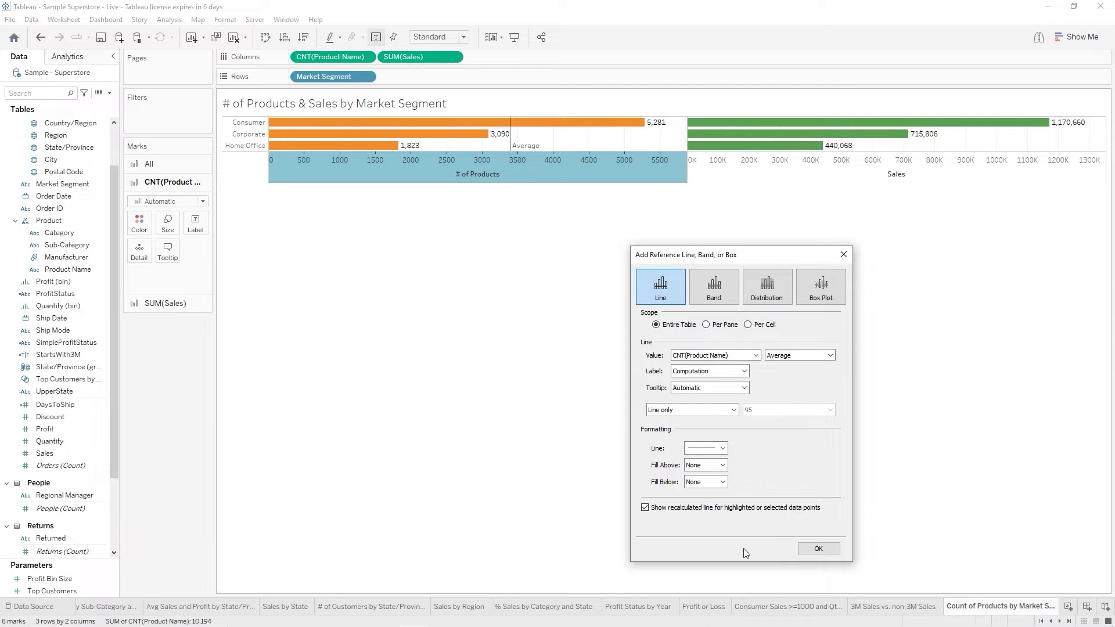
click(819, 549)
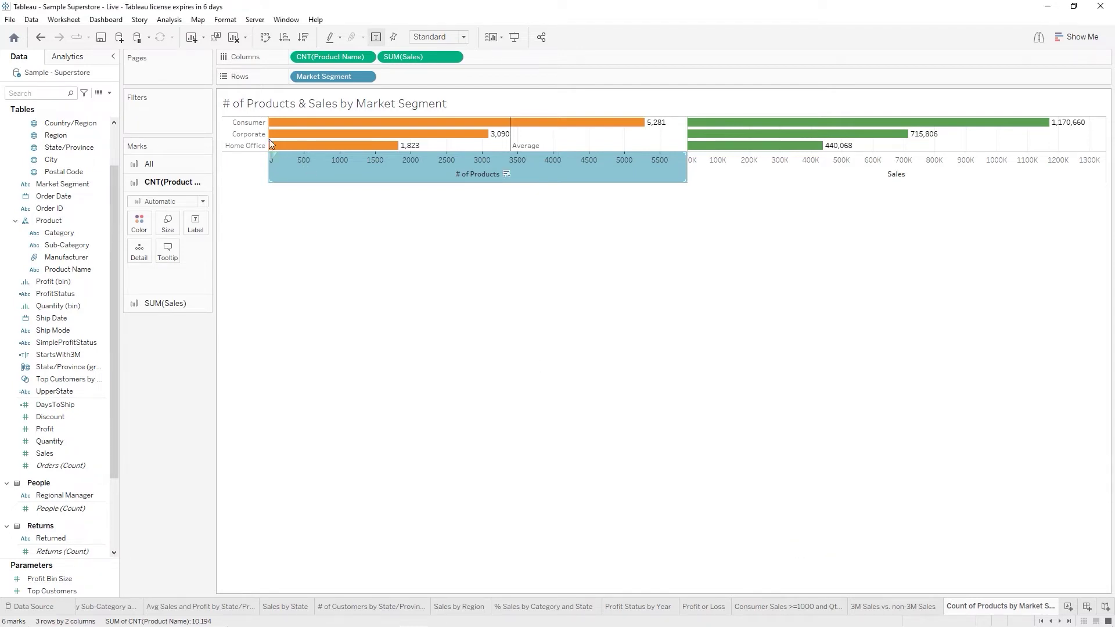
Save the Sample Superstore workbook
click(100, 37)
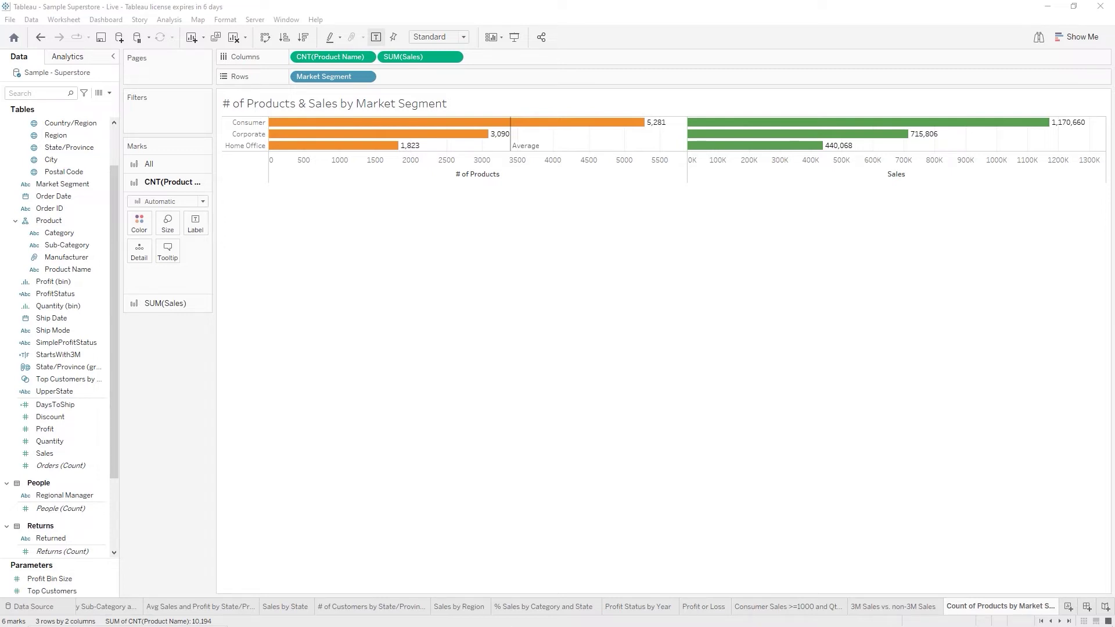
click(10, 20)
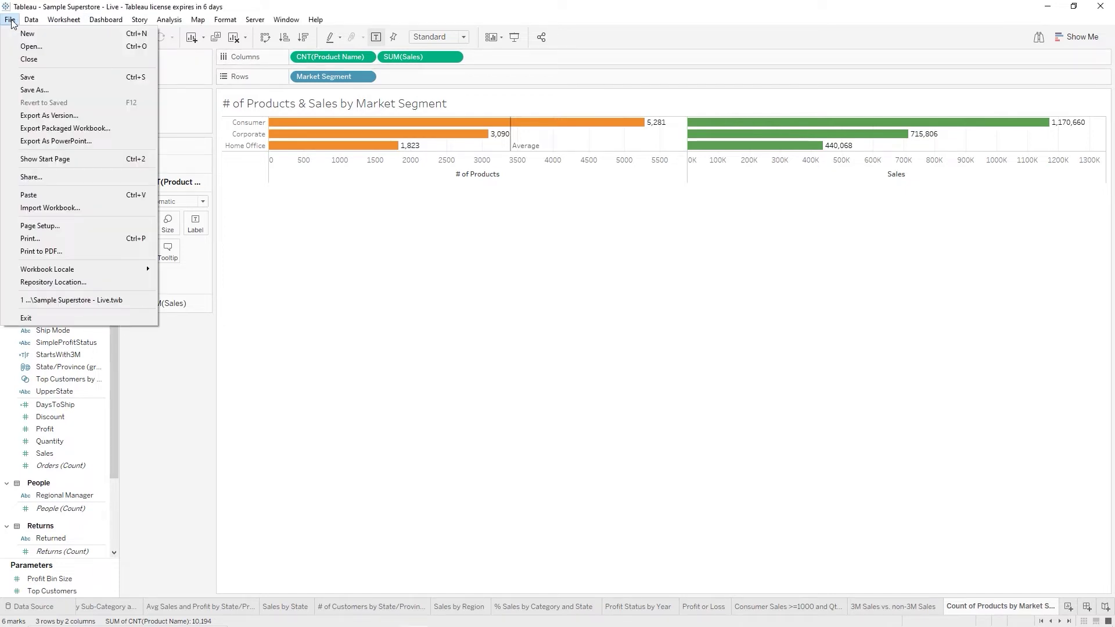
click(39, 253)
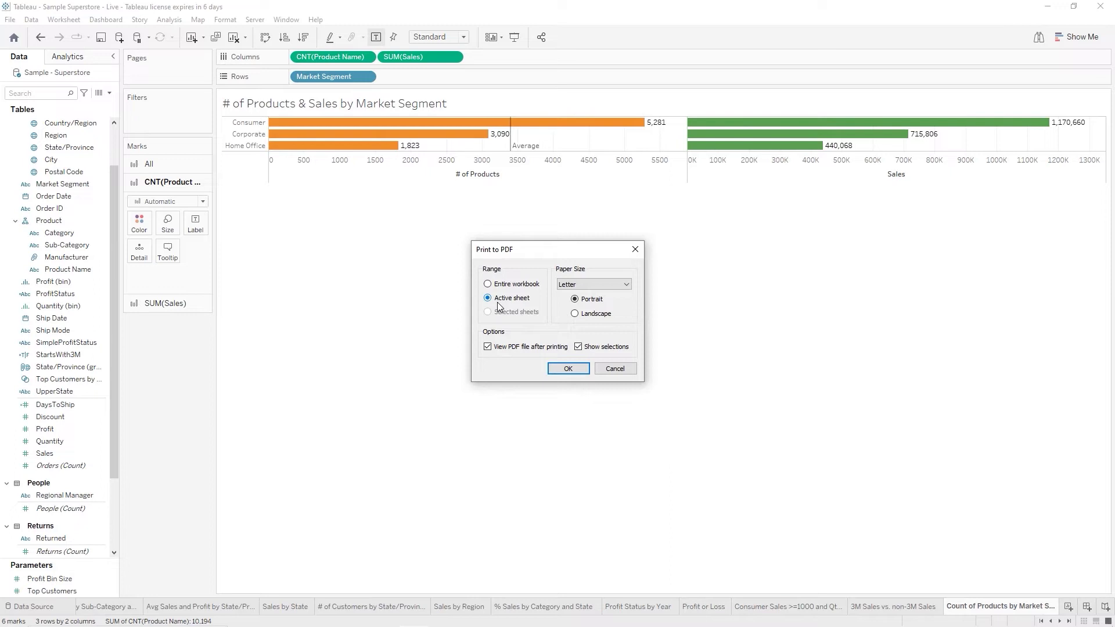
click(604, 371)
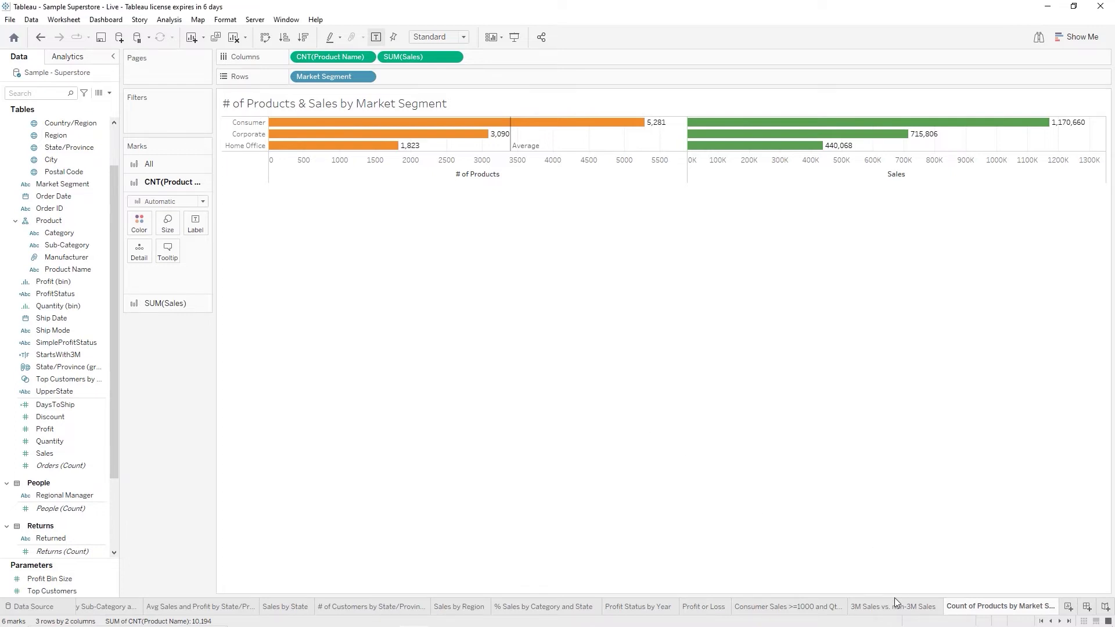
Start a PDF print limited to the selected sheets Profit Status by Year and Count of Products by Market Segment
click(649, 607)
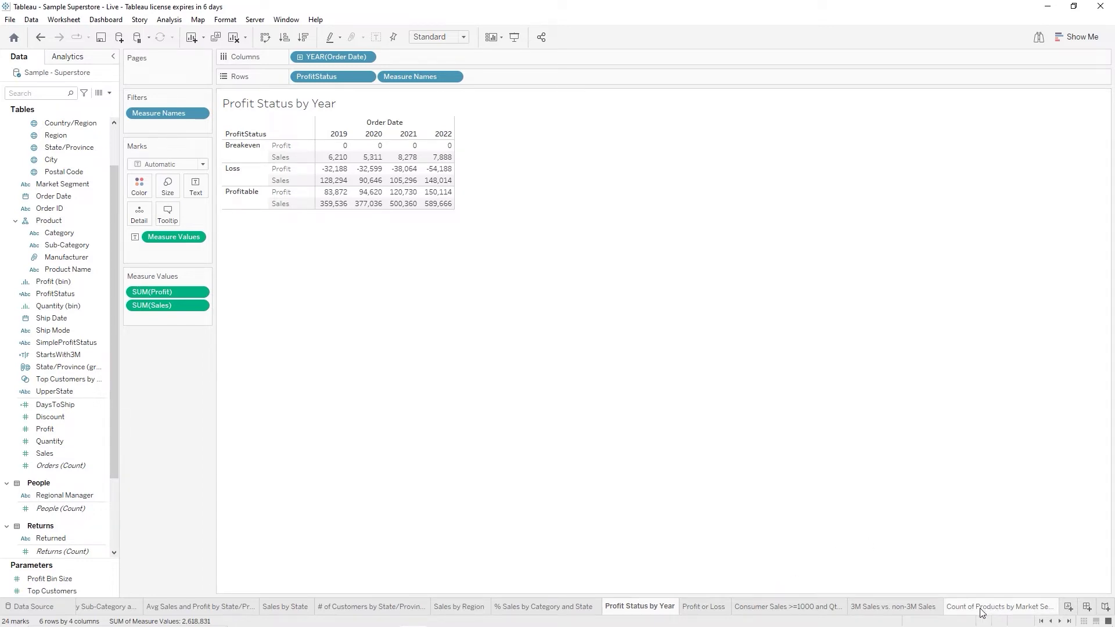
mouse_move(982, 612)
click(10, 20)
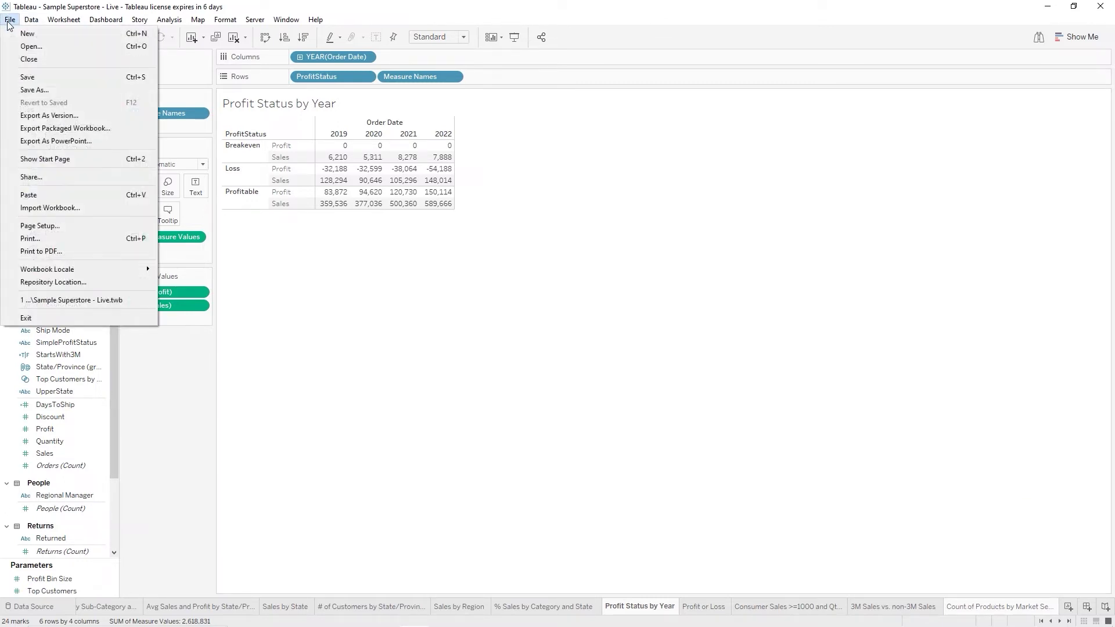
click(85, 250)
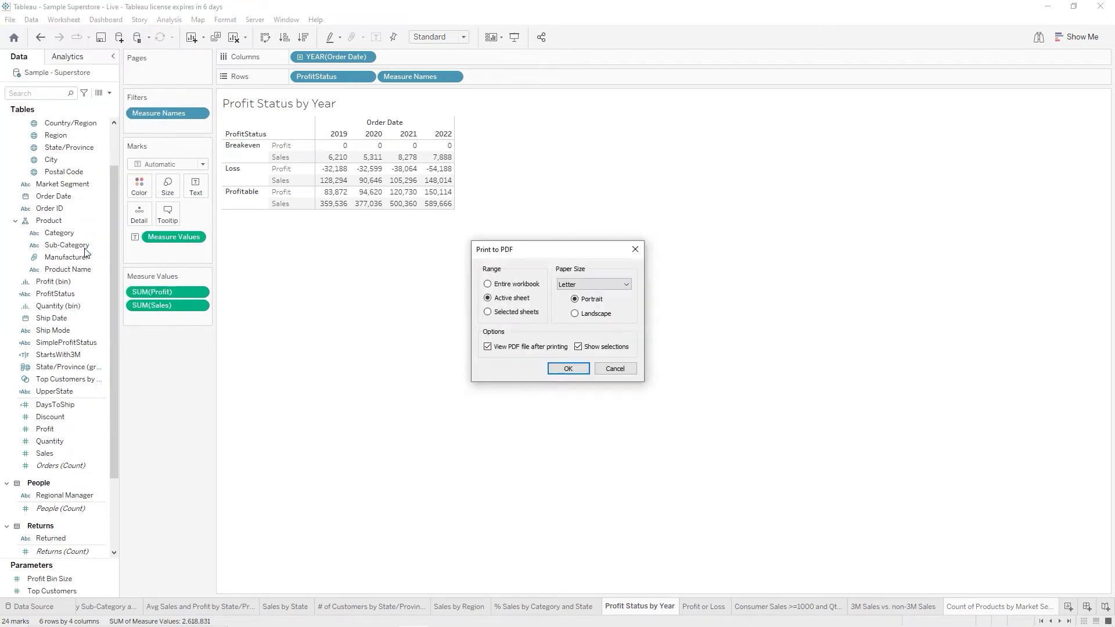
click(491, 313)
click(570, 373)
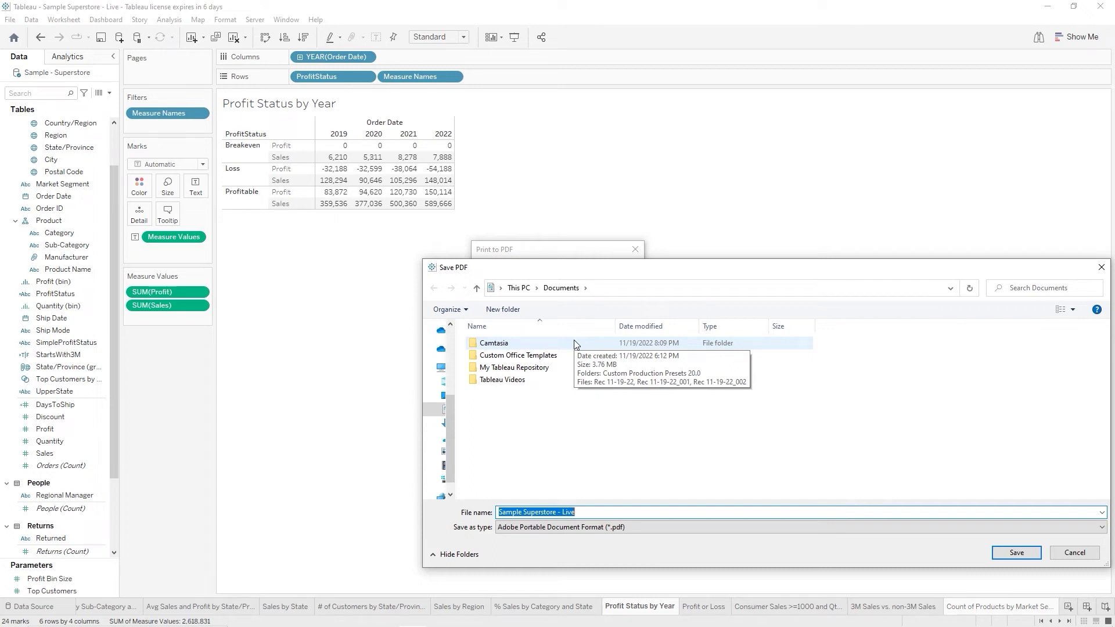
Save the PDF to the Desktop as "Annual Profit Status and Count of Products and Sales Values by Market Segment"
key(shift+Tab)
key(Up)
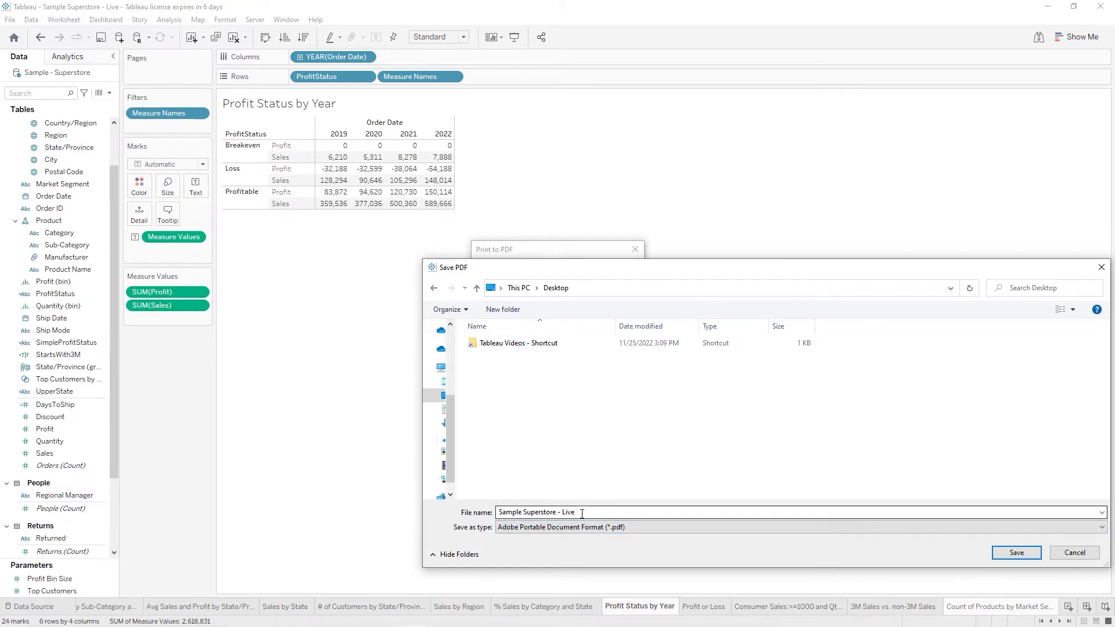
drag(580, 512, 505, 499)
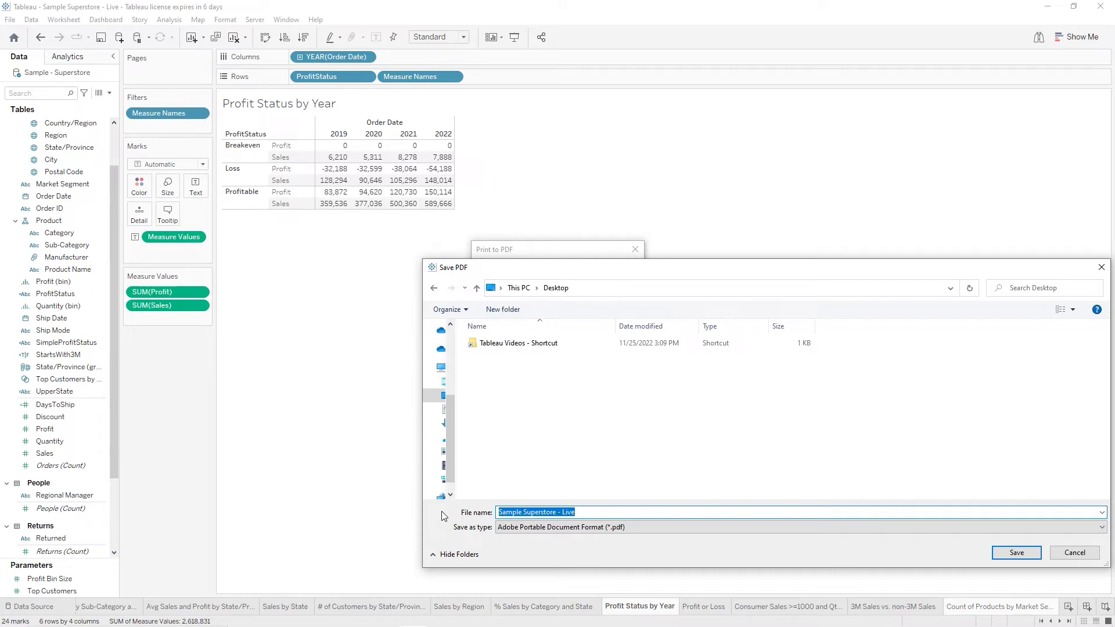
text(Annual Profit Status and Co)
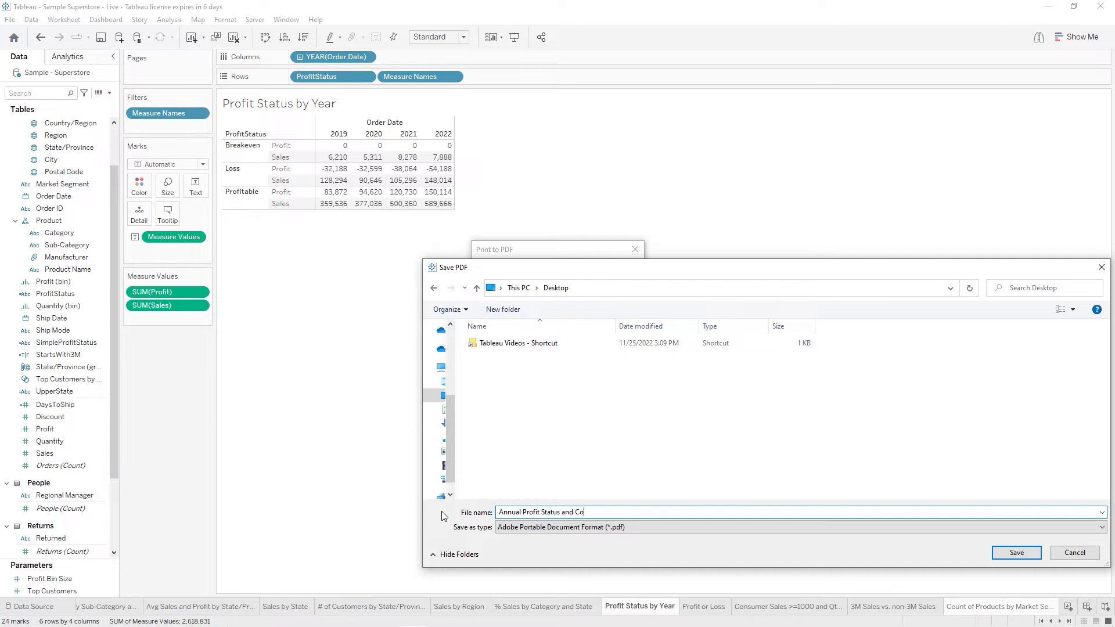
text(unt of Products and Sales Values by Market Segment)
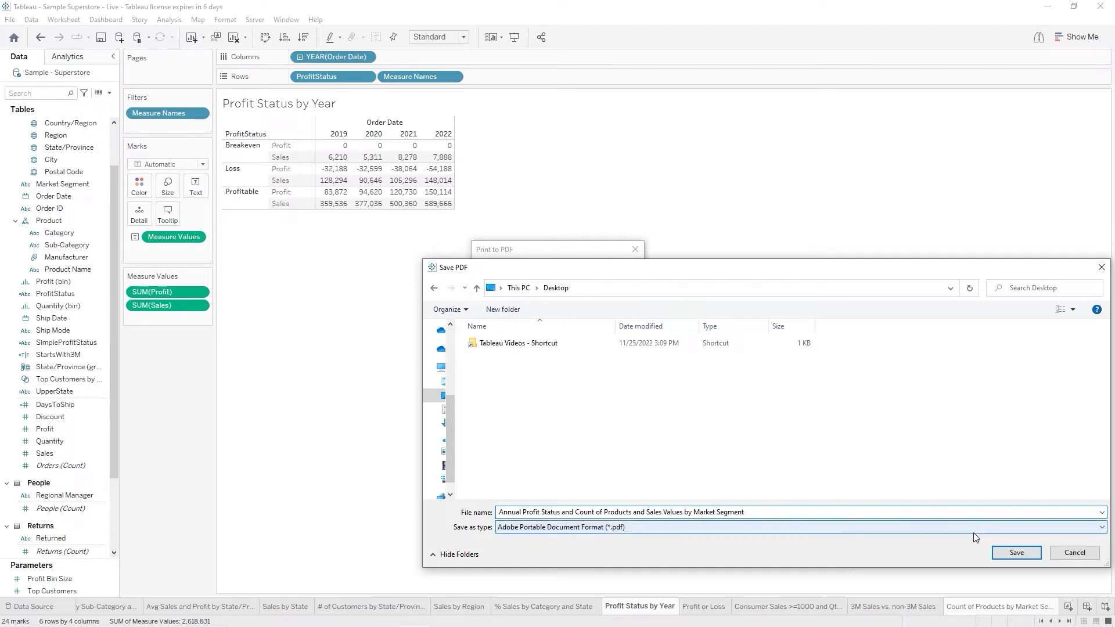
click(1016, 553)
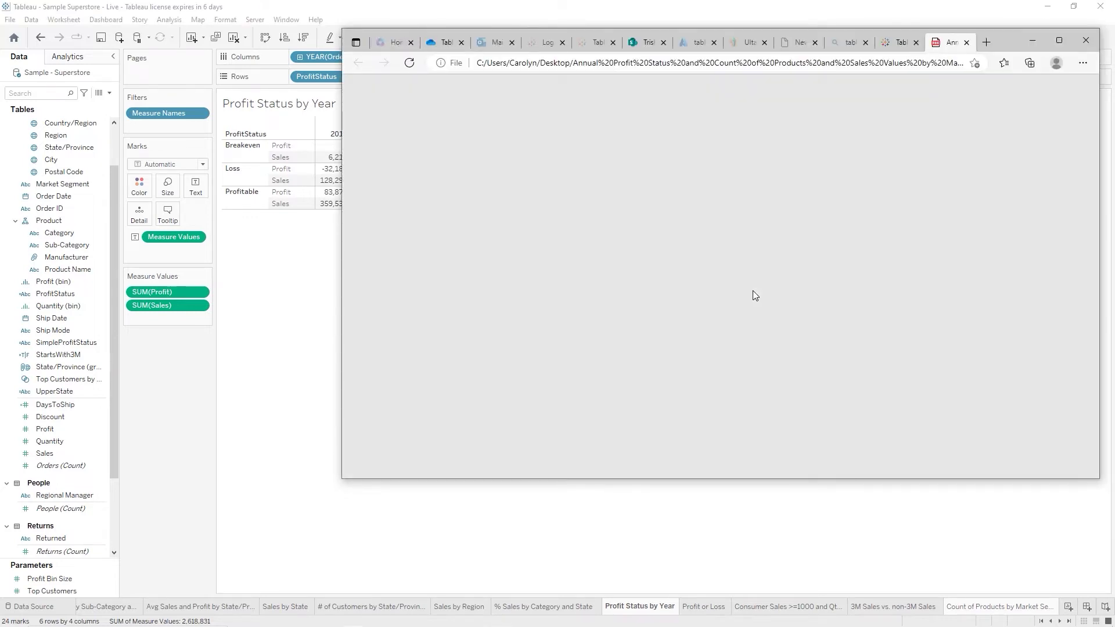
Maximize the exported PDF in the browser and examine the sheets printed on its pages
click(1061, 41)
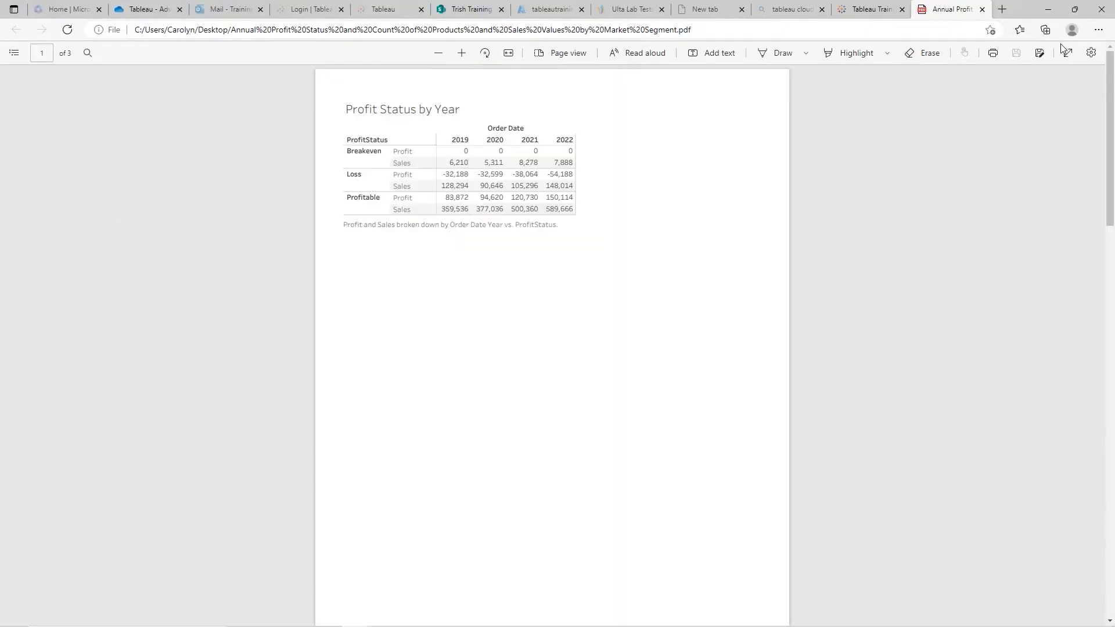
scroll(613, 221, down, 1)
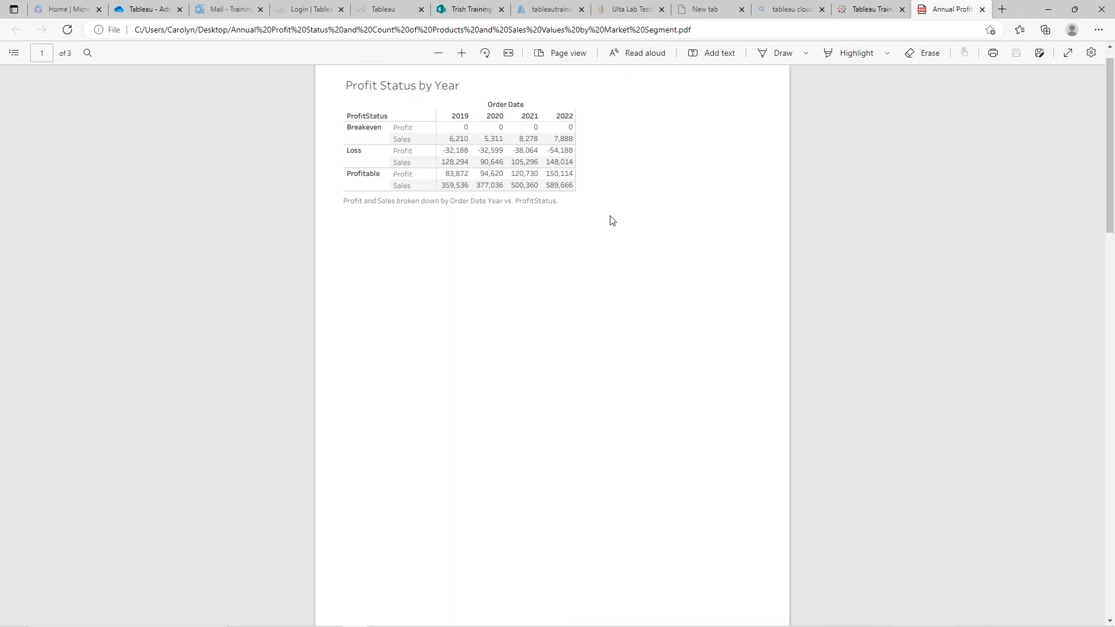
scroll(612, 220, down, 8)
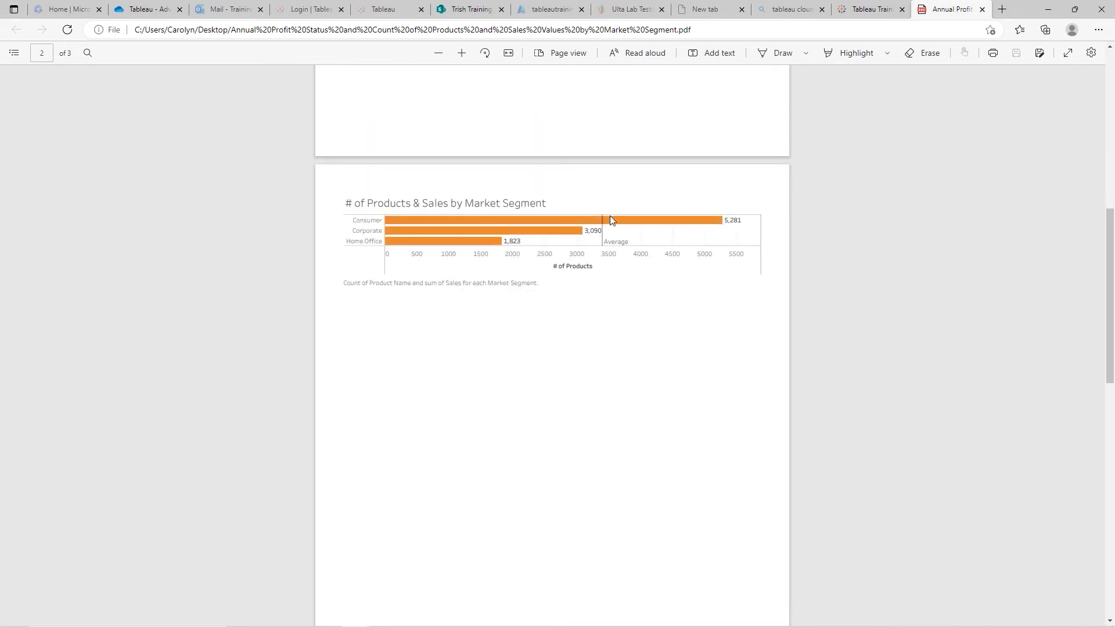
scroll(610, 219, down, 8)
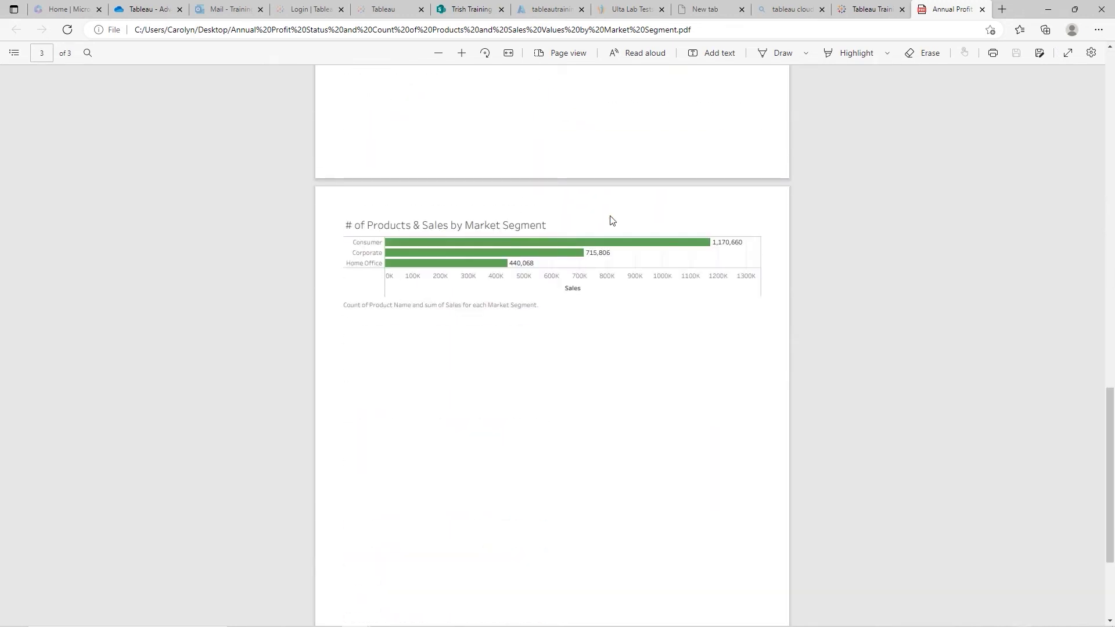
scroll(609, 220, up, 16)
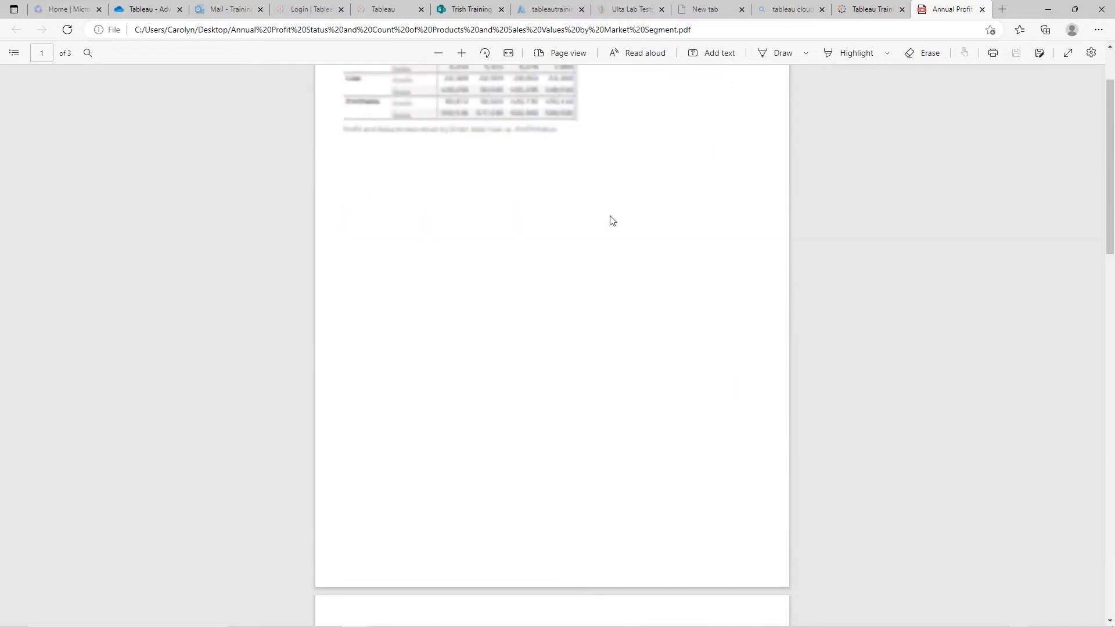
Show the PDF in full screen and review the profit status table and both market segment charts again
click(1099, 32)
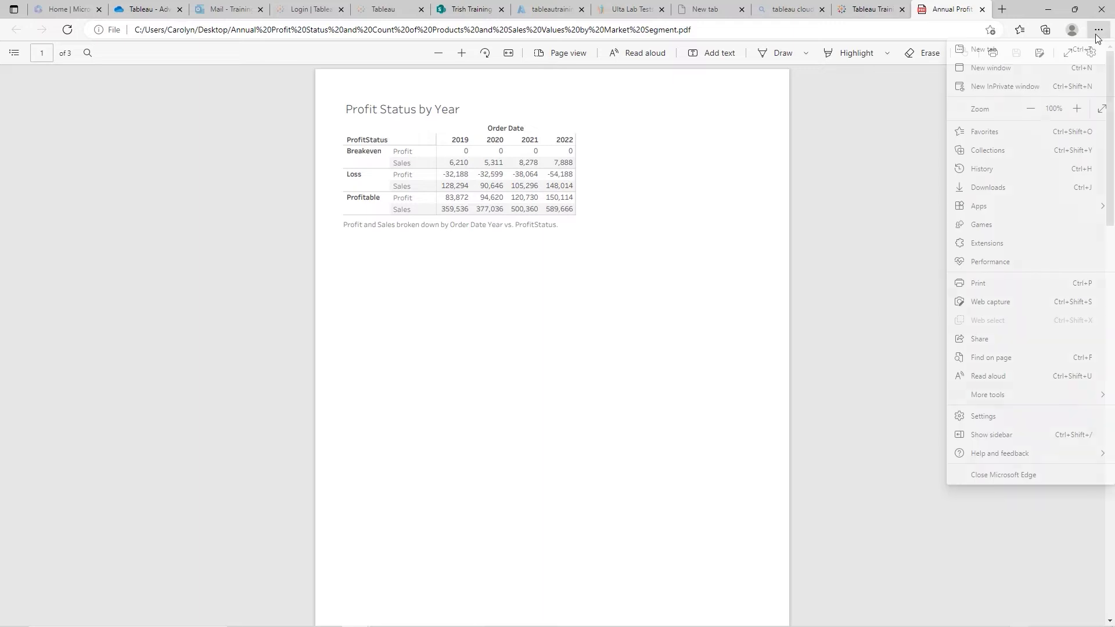
click(1098, 115)
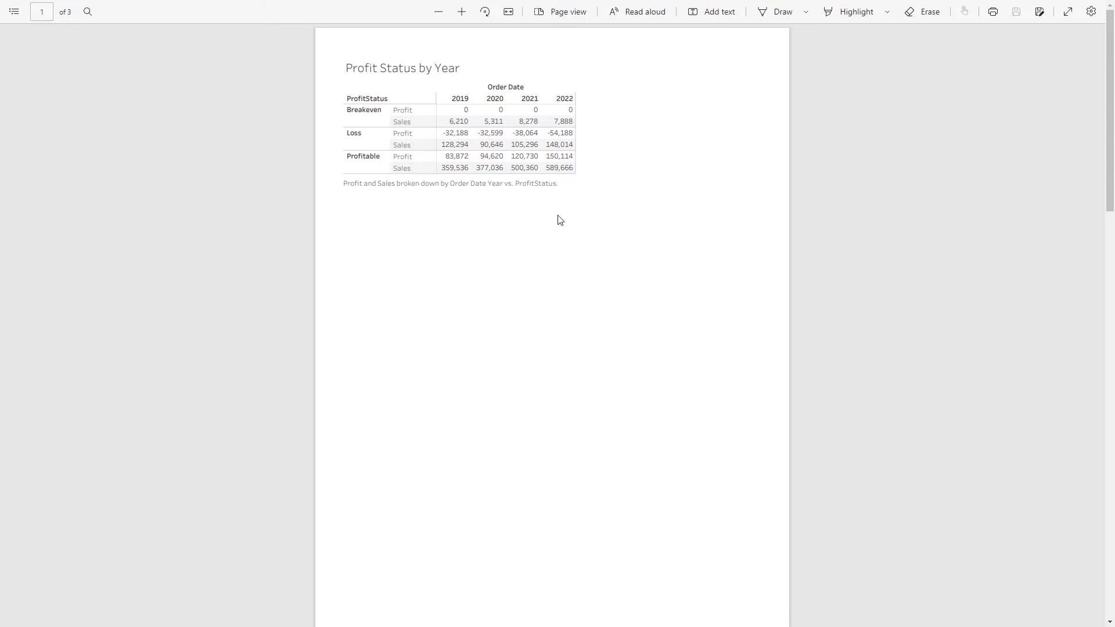
scroll(560, 220, down, 10)
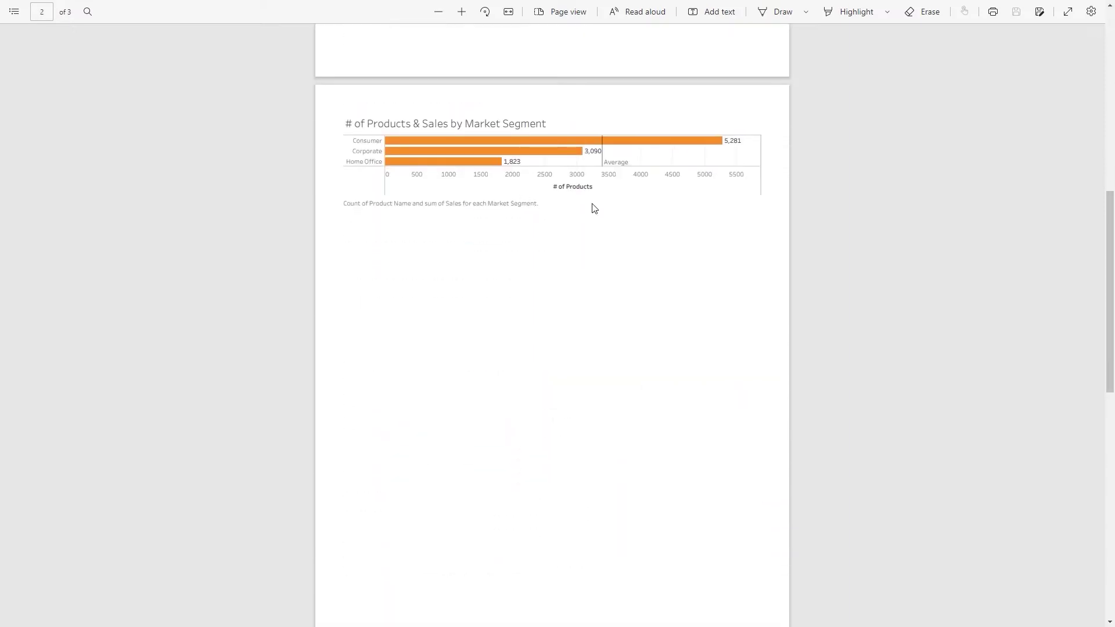
scroll(596, 195, down, 10)
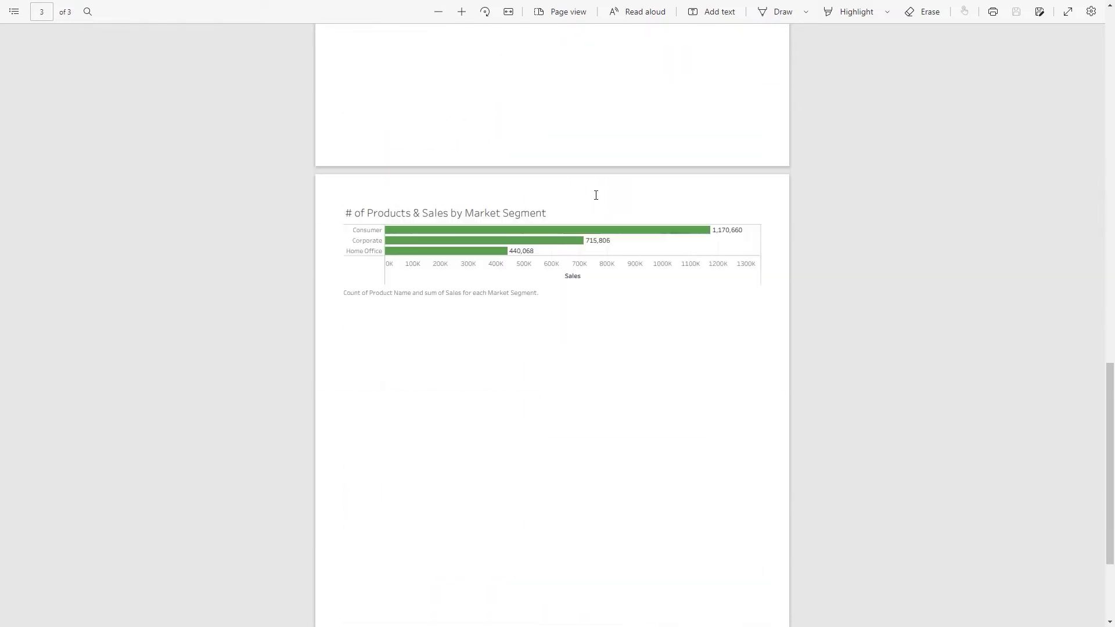
scroll(595, 195, up, 5)
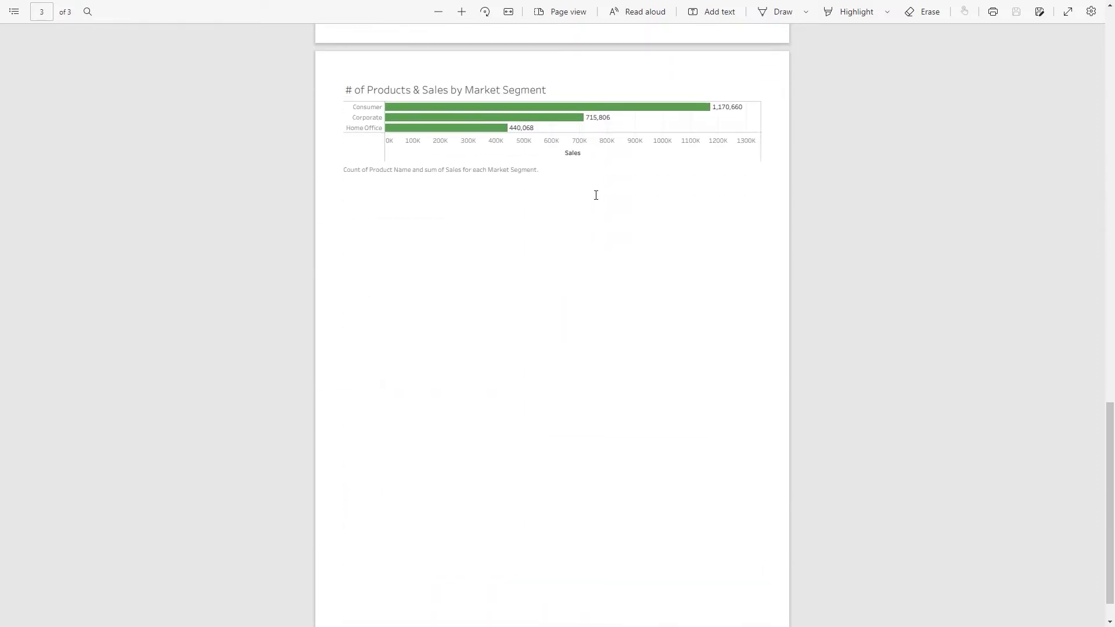
scroll(596, 196, up, 15)
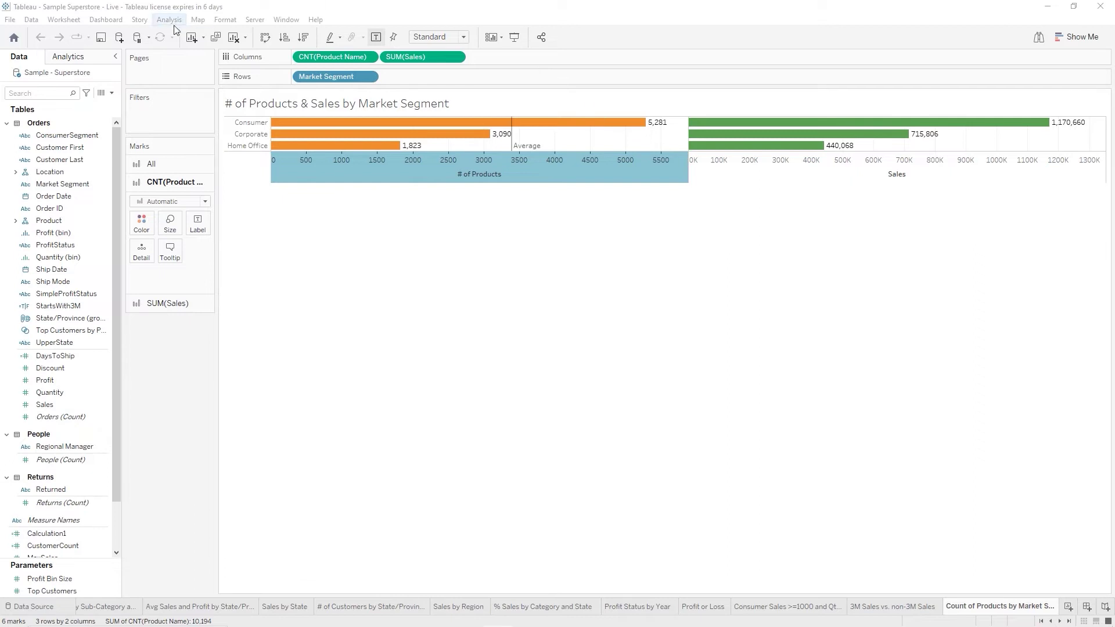
Close the Sample Superstore workbook in Tableau, then open Vehicles and Pricing and show its data source page
click(11, 21)
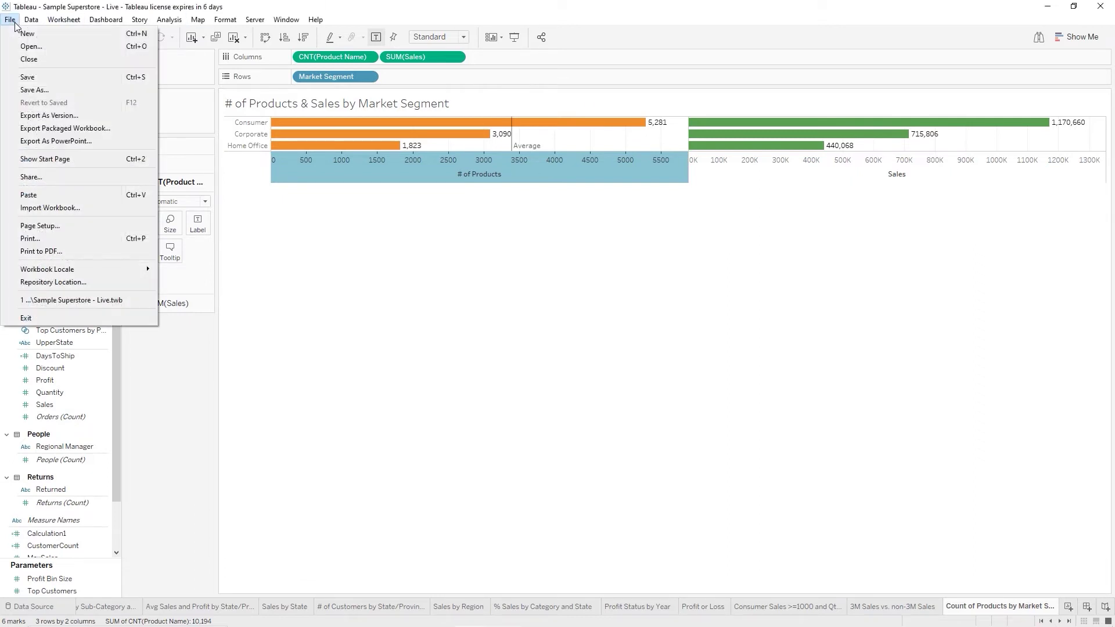
click(36, 58)
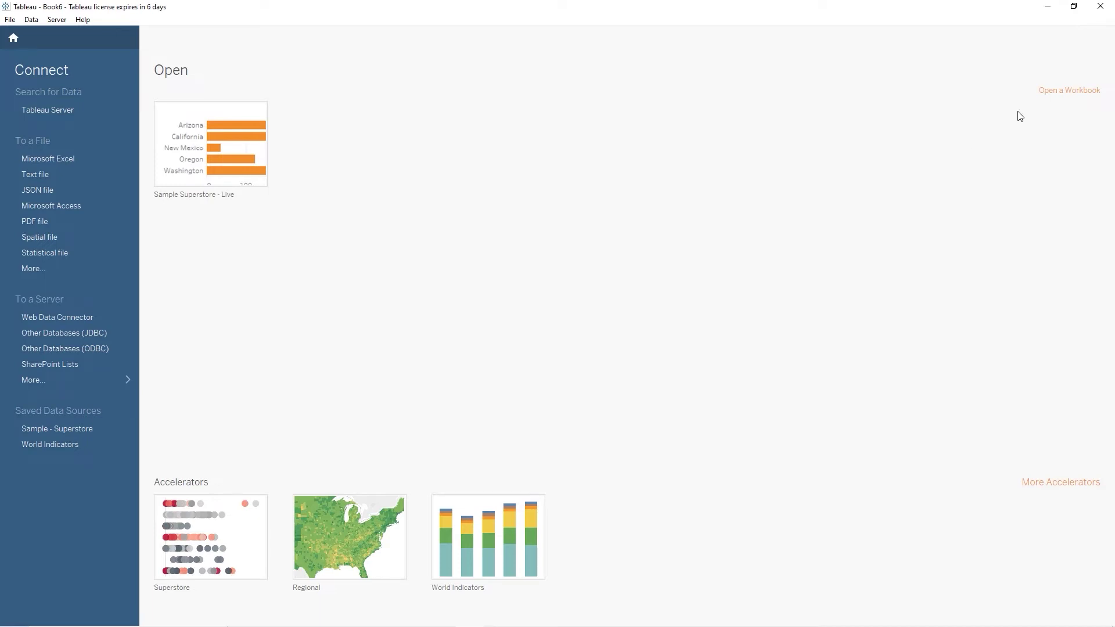
click(1067, 92)
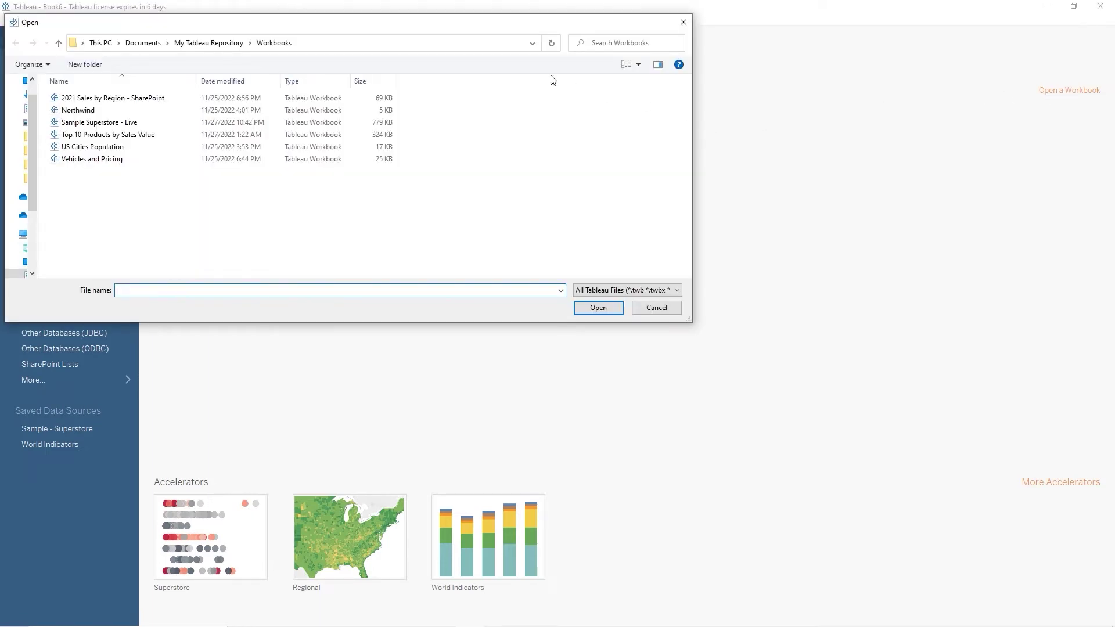
double_click(107, 160)
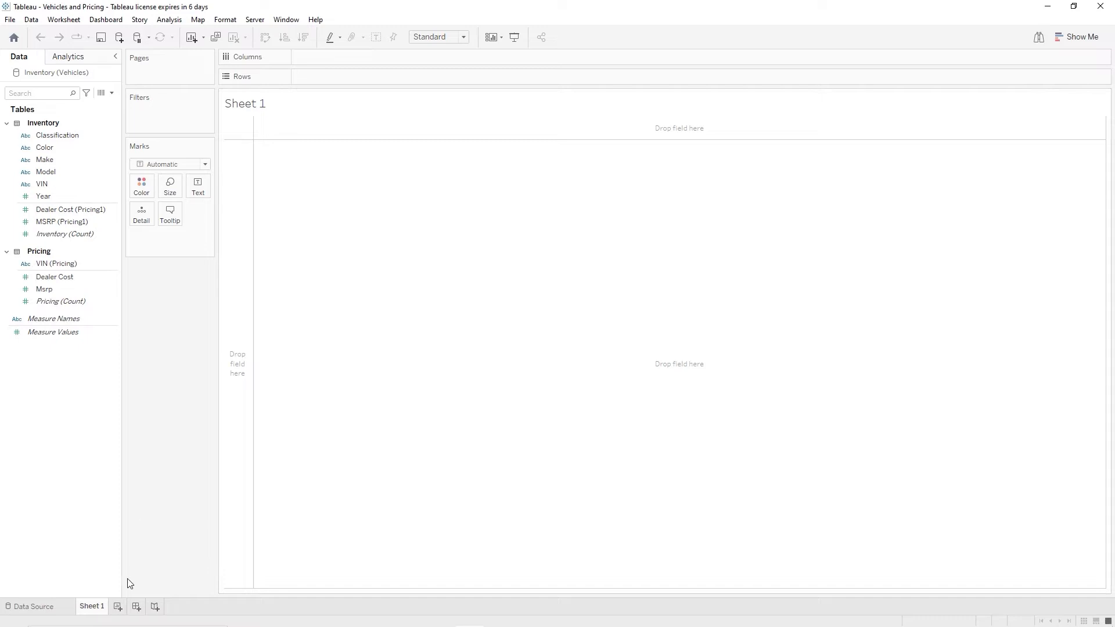
click(35, 607)
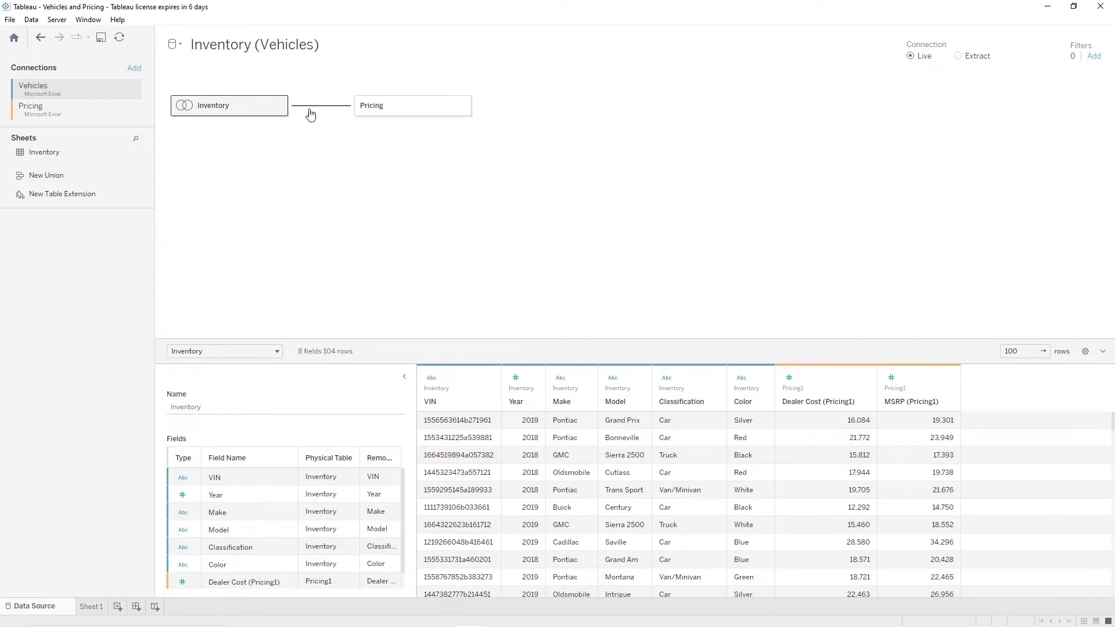
mouse_move(224, 110)
Save a copy as a Tableau Packaged Workbook (*.twbx) named "Vehicles and Pricing - Packaged" in the Workbooks folder
click(10, 20)
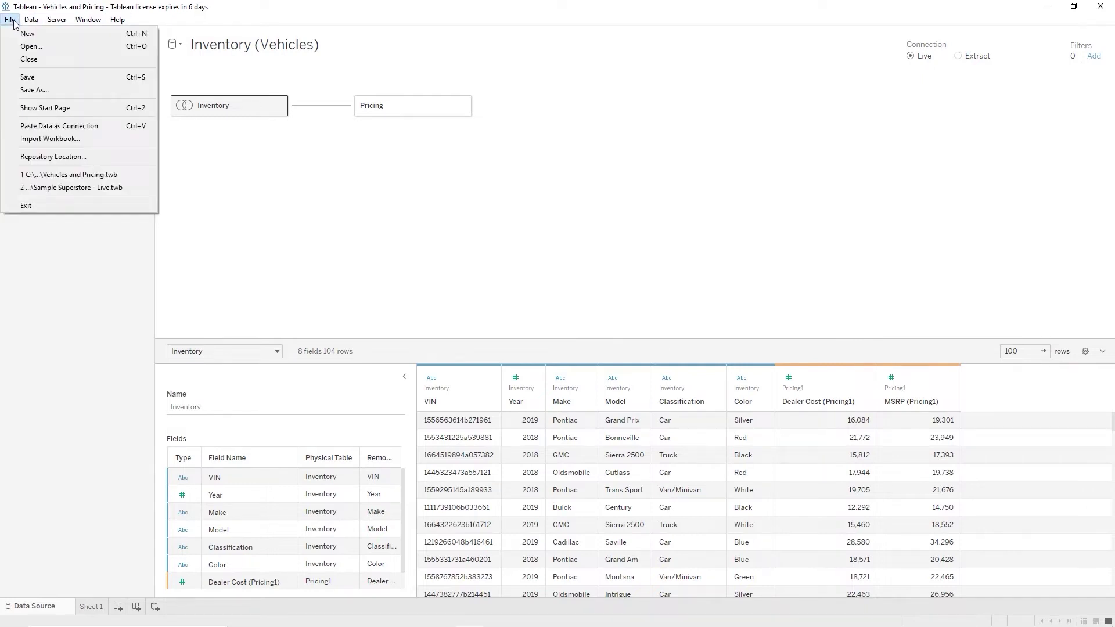
click(41, 88)
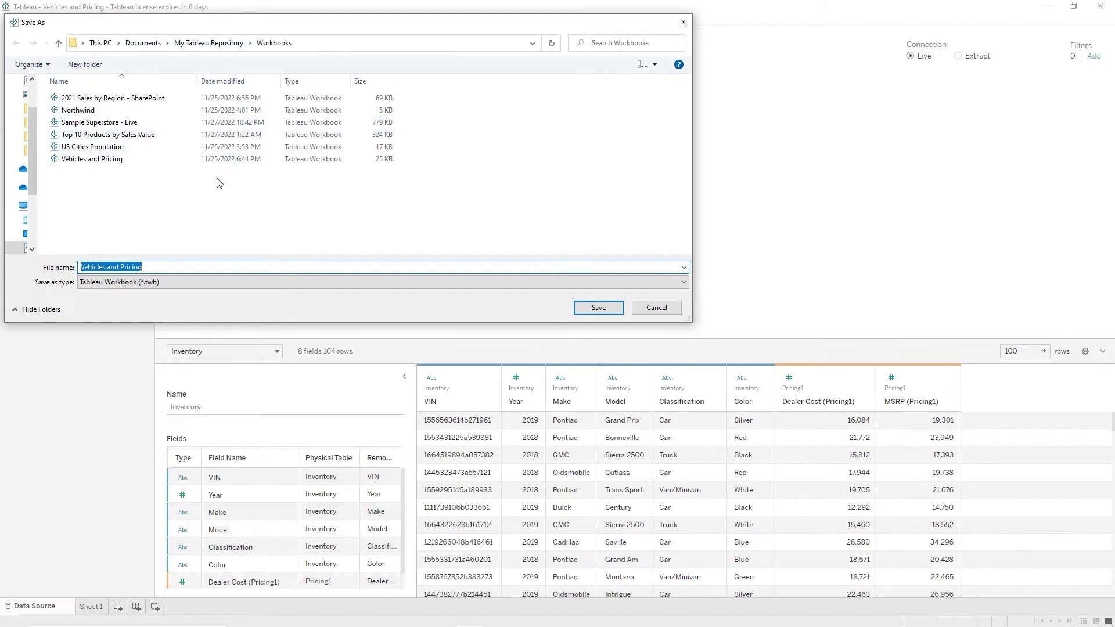
click(162, 267)
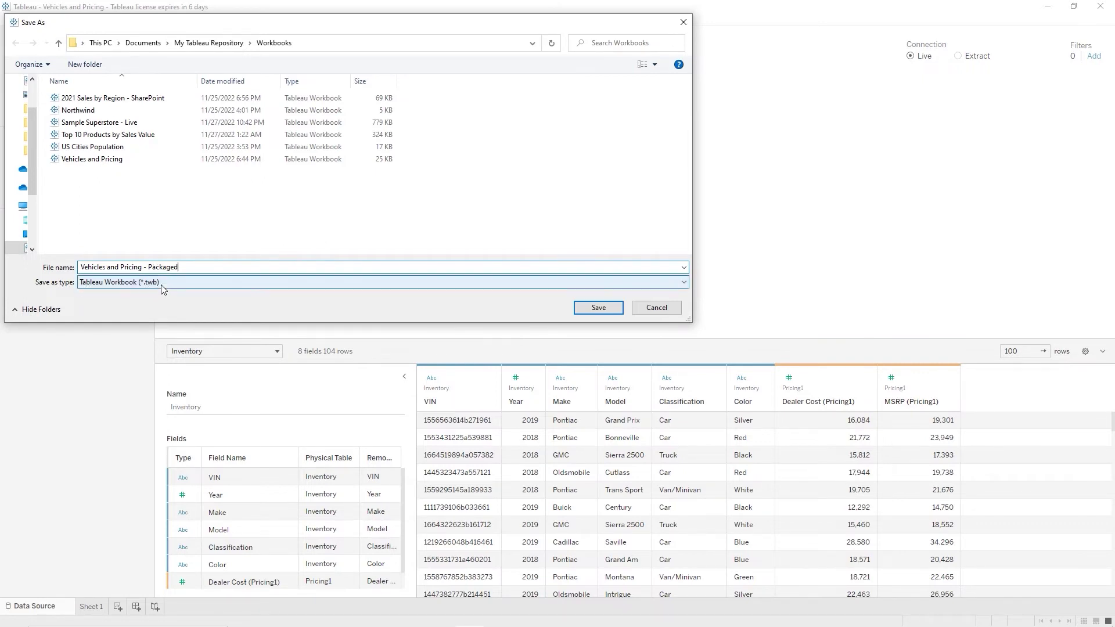
click(127, 283)
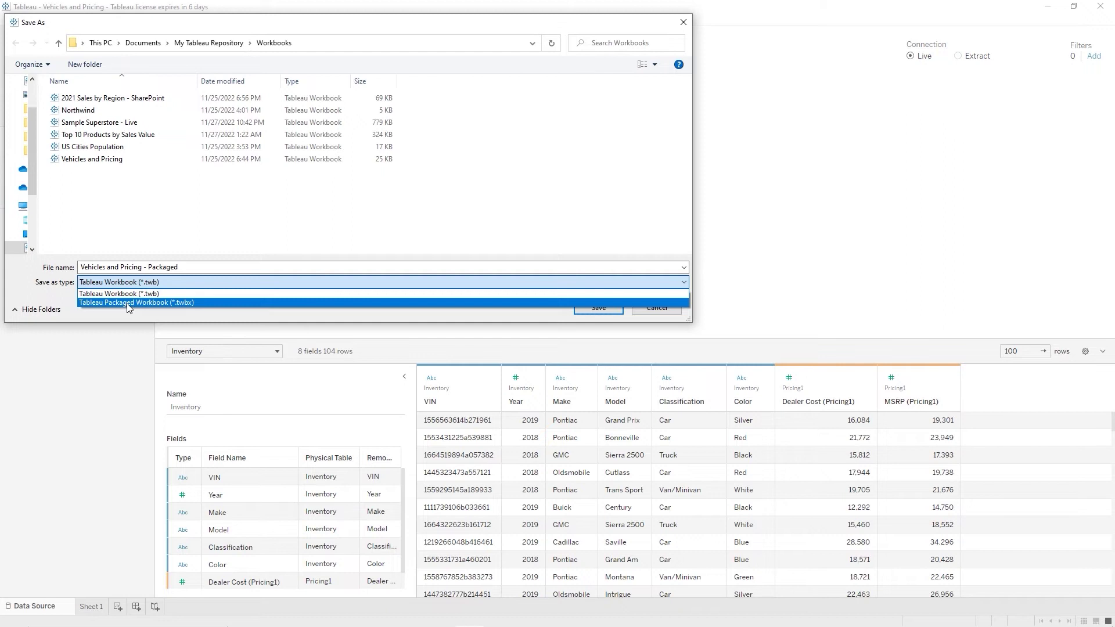
click(127, 303)
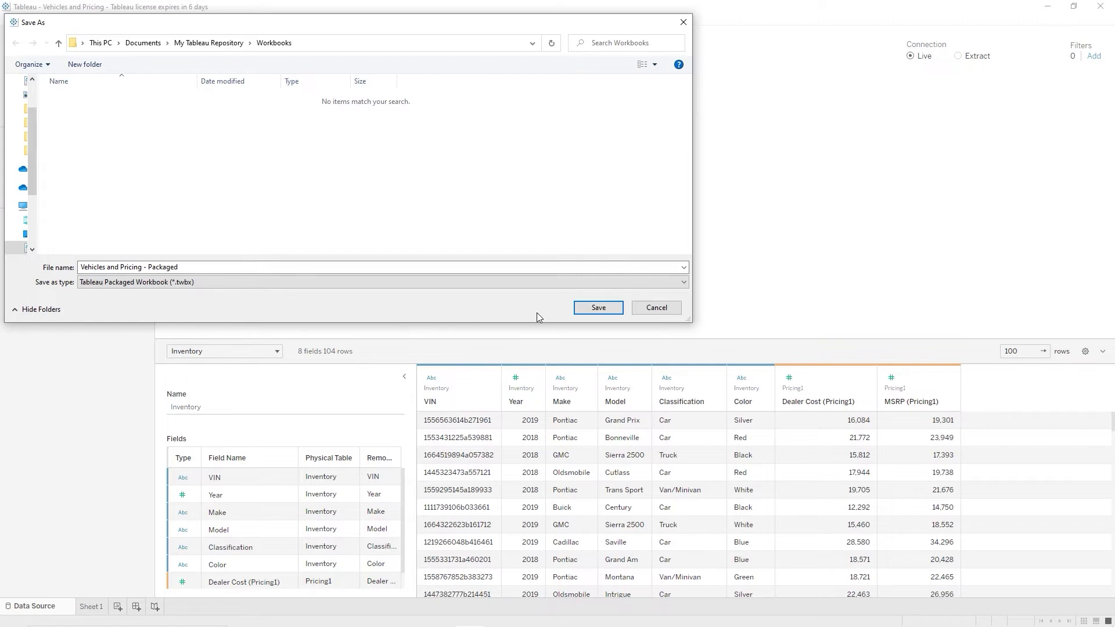
click(598, 308)
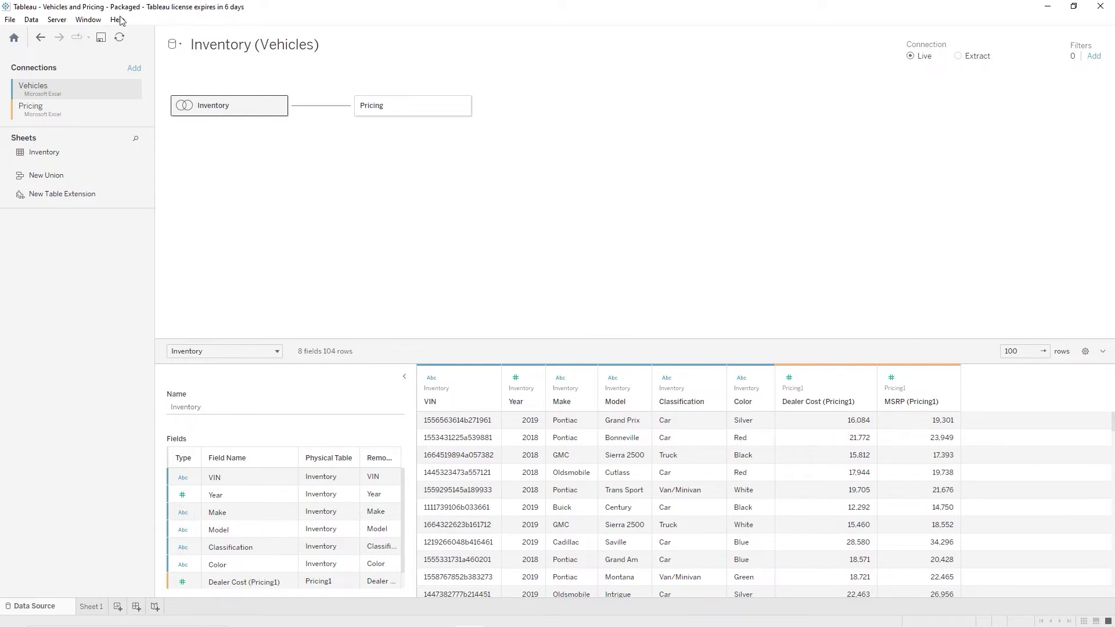
Close the packaged workbook, then switch to File Explorer and select Vehicles and Pricing - Packaged in the Workbooks folder
click(17, 22)
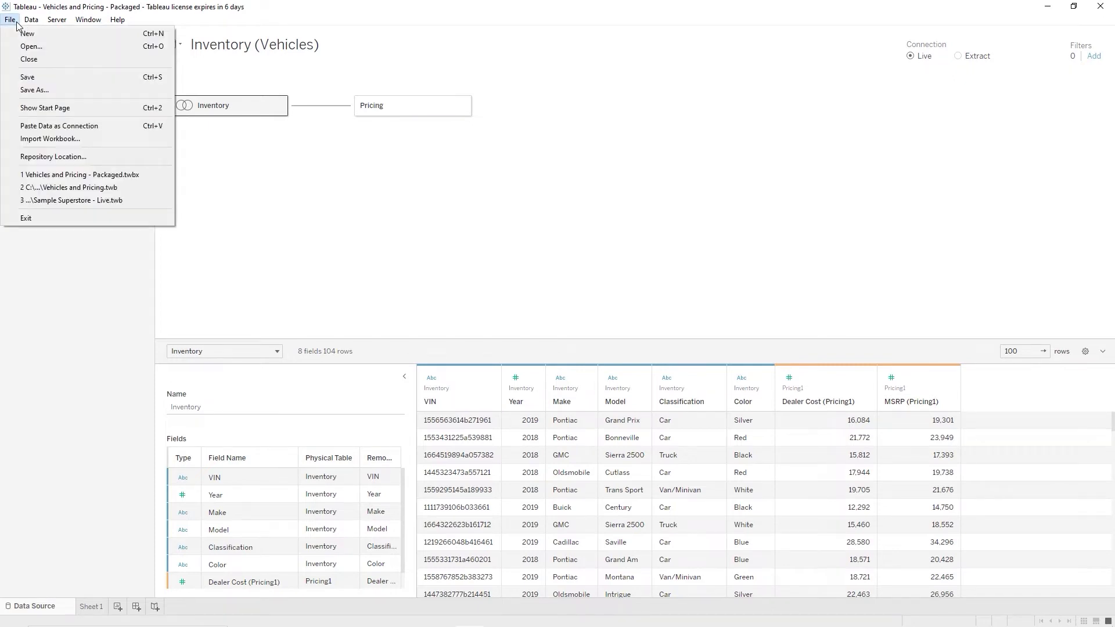
click(30, 58)
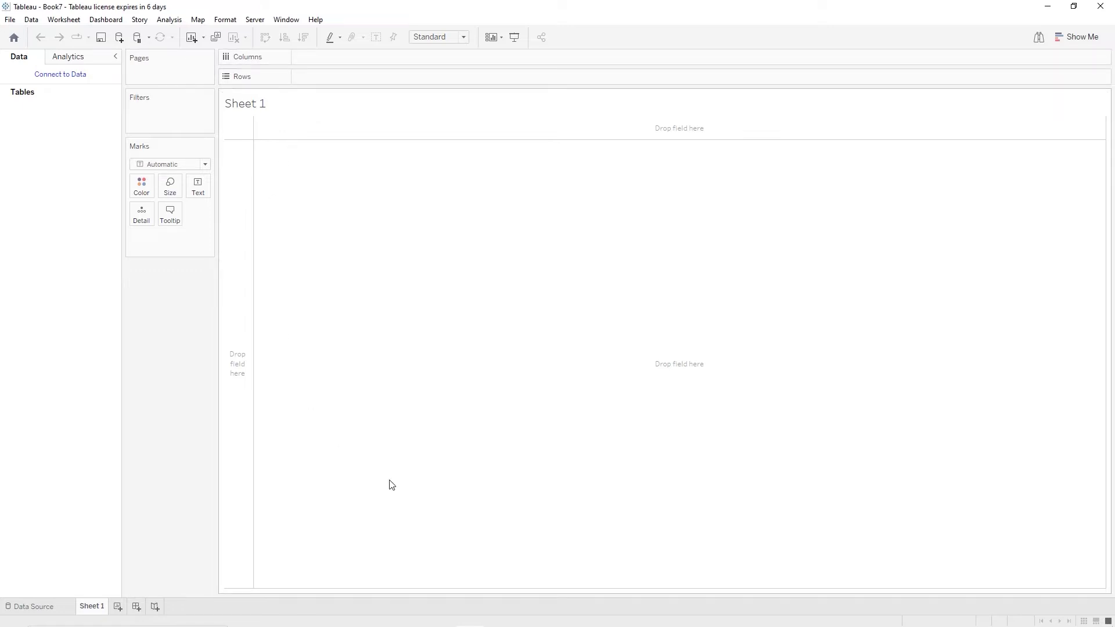
mouse_move(587, 621)
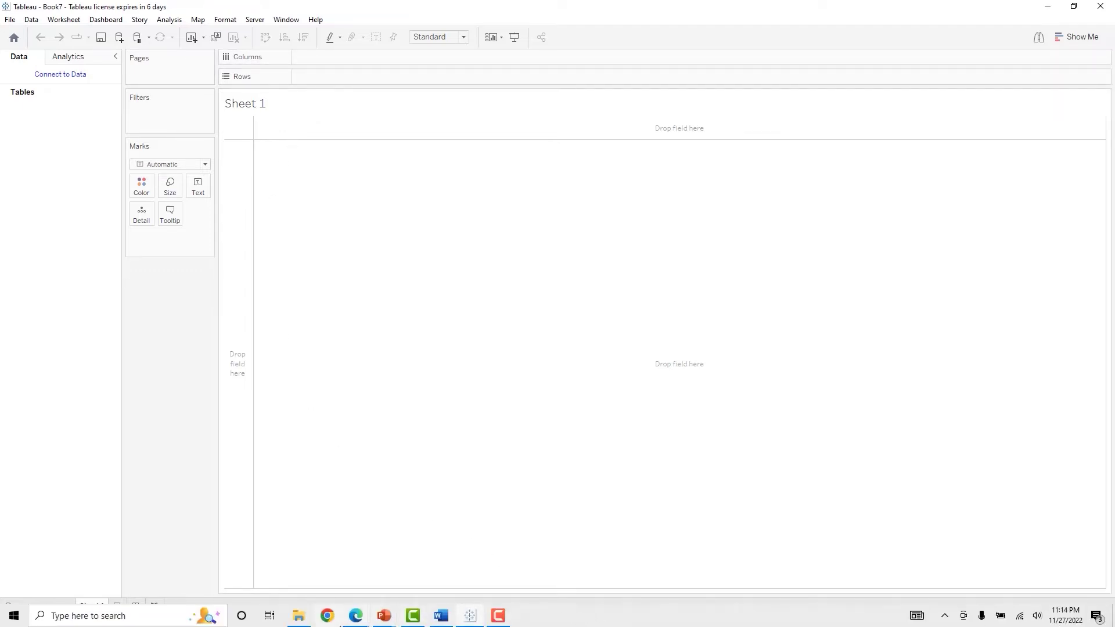
mouse_move(299, 614)
click(299, 554)
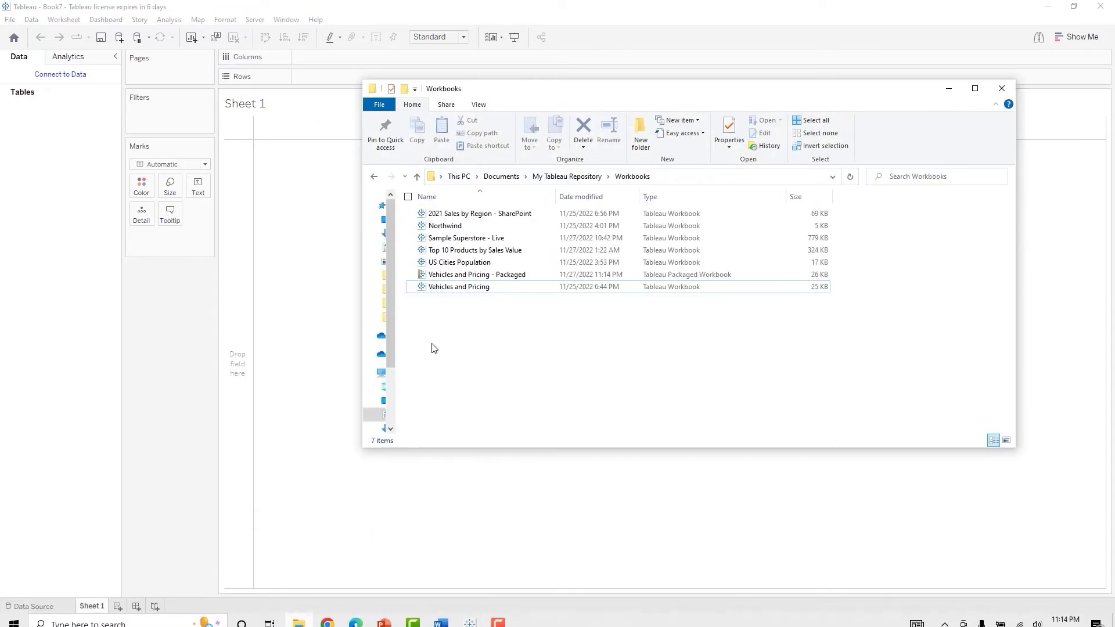
drag(648, 95, 469, 64)
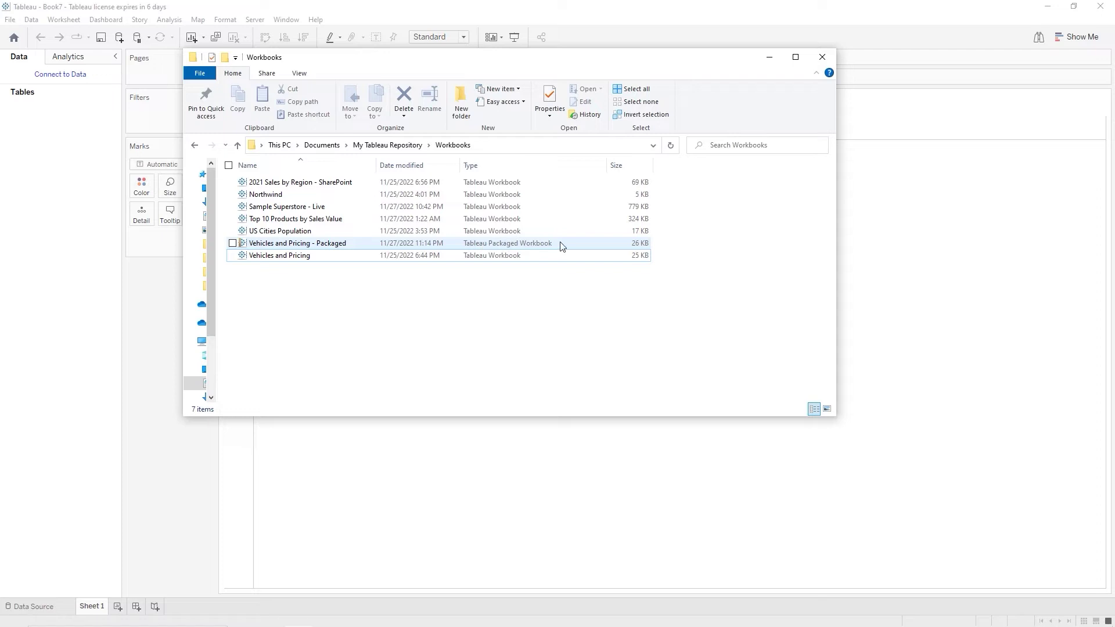
click(310, 246)
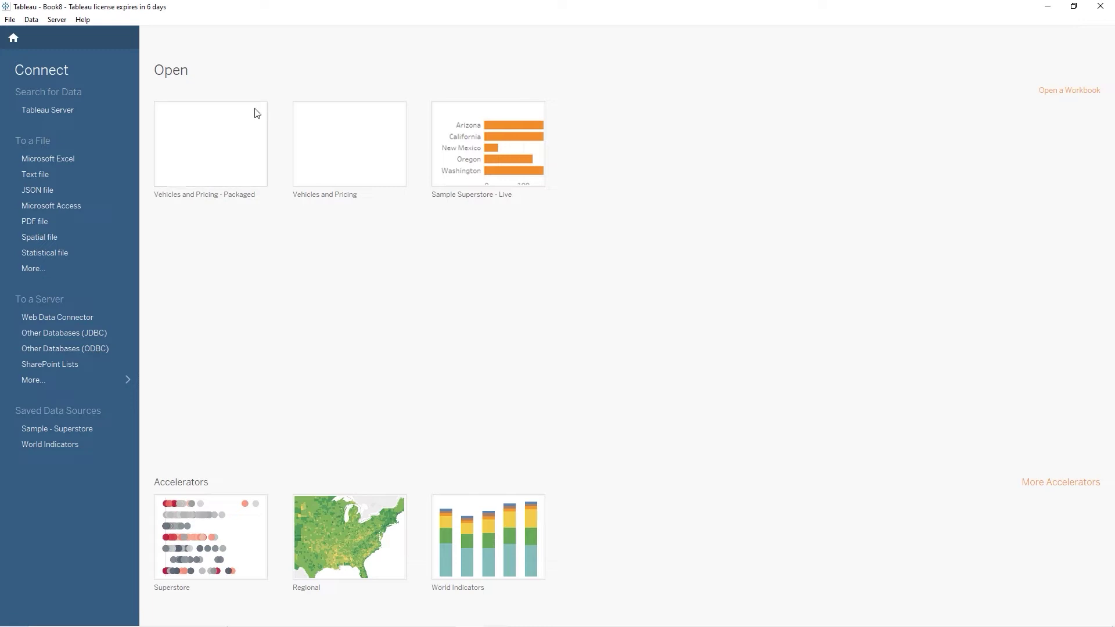
Remove both Vehicles and Pricing workbooks from Tableau's start page, then open Vehicles and Pricing - Packaged from the Workbooks folder
mouse_move(263, 110)
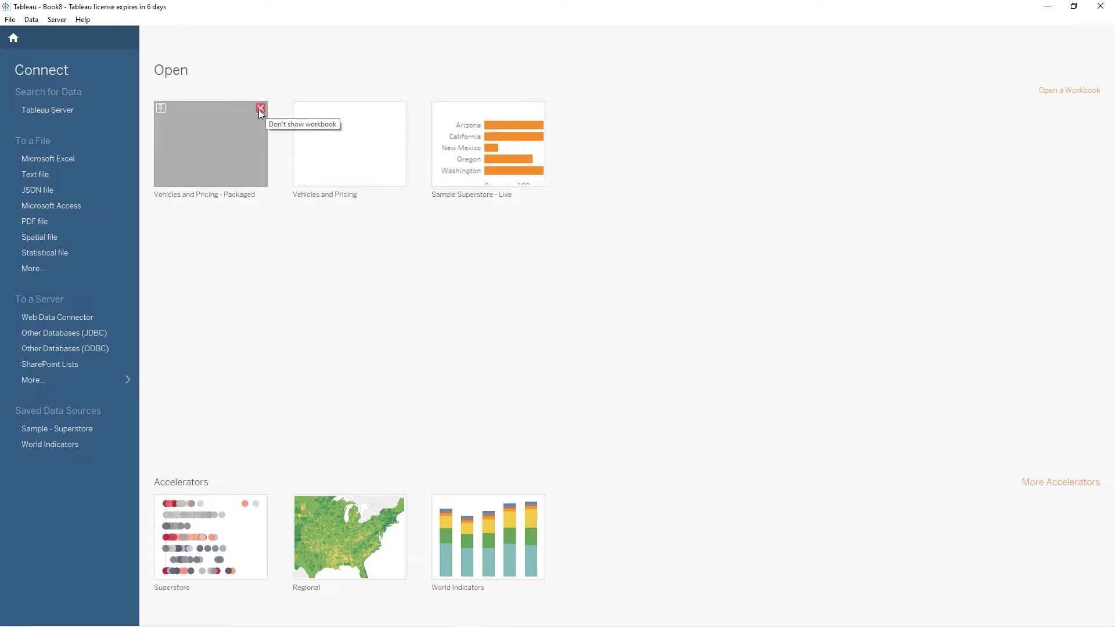
click(259, 109)
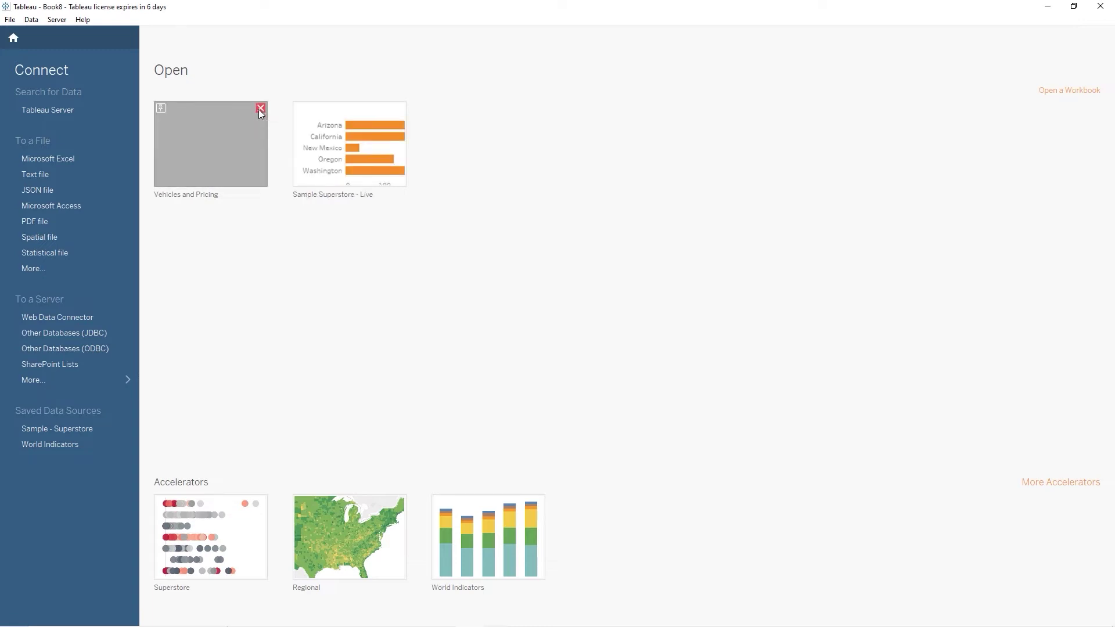
click(259, 109)
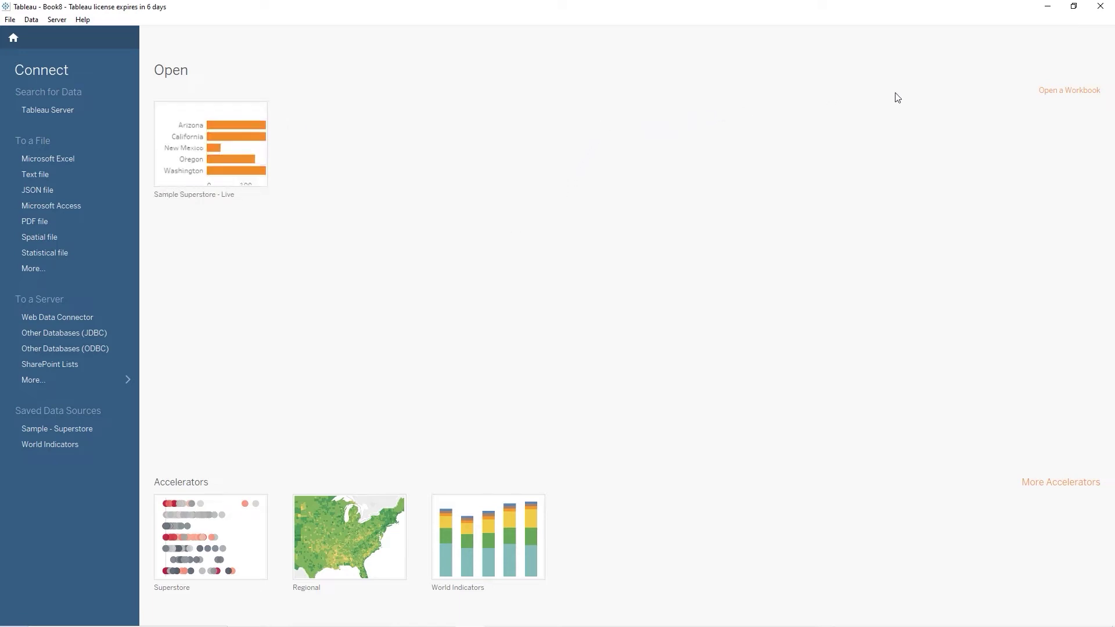
click(1059, 97)
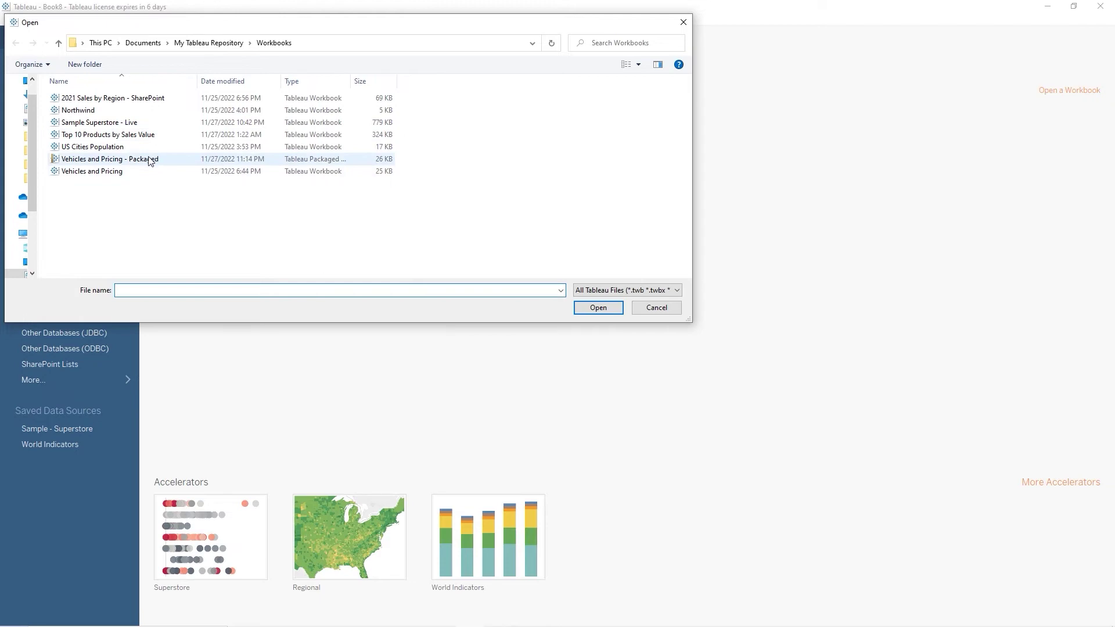
double_click(146, 160)
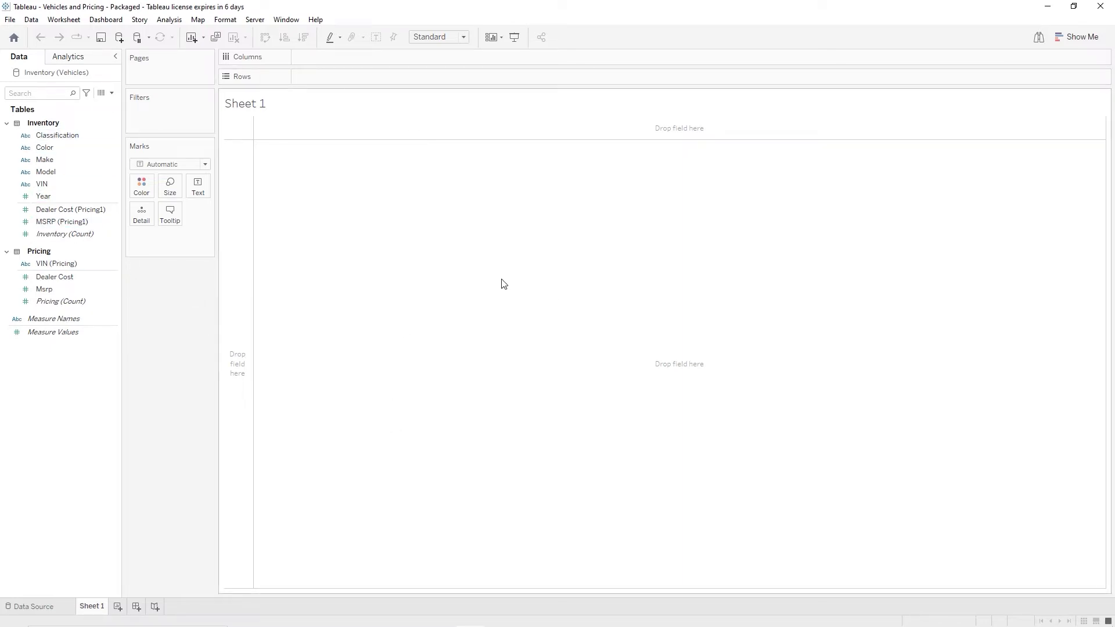
Close the packaged workbook and remove its thumbnail from the recent workbooks on the start page
click(15, 24)
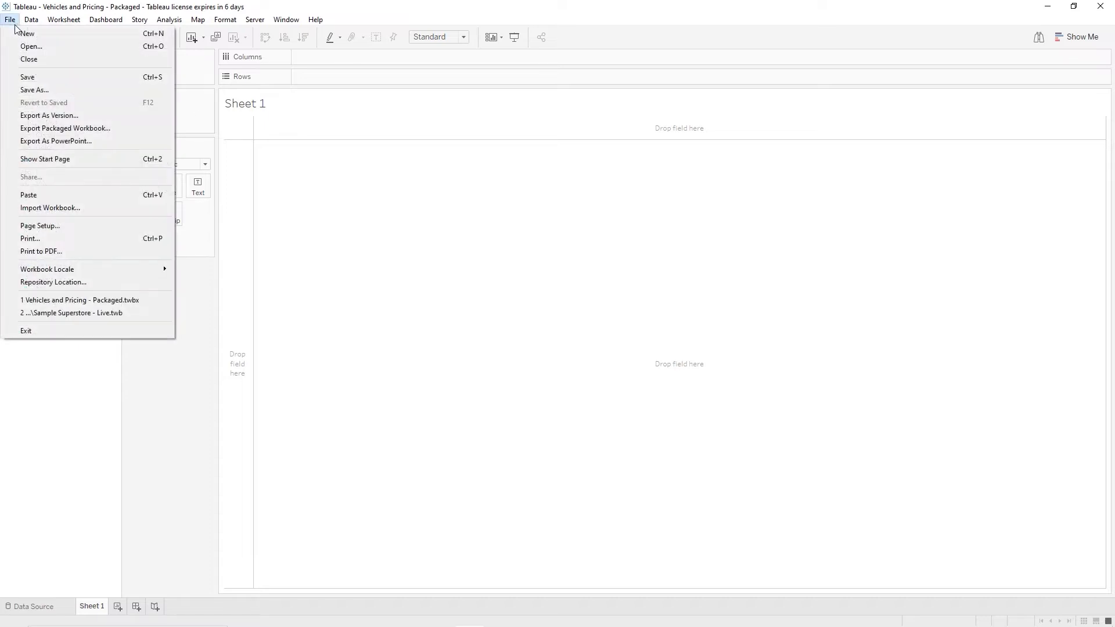
click(25, 57)
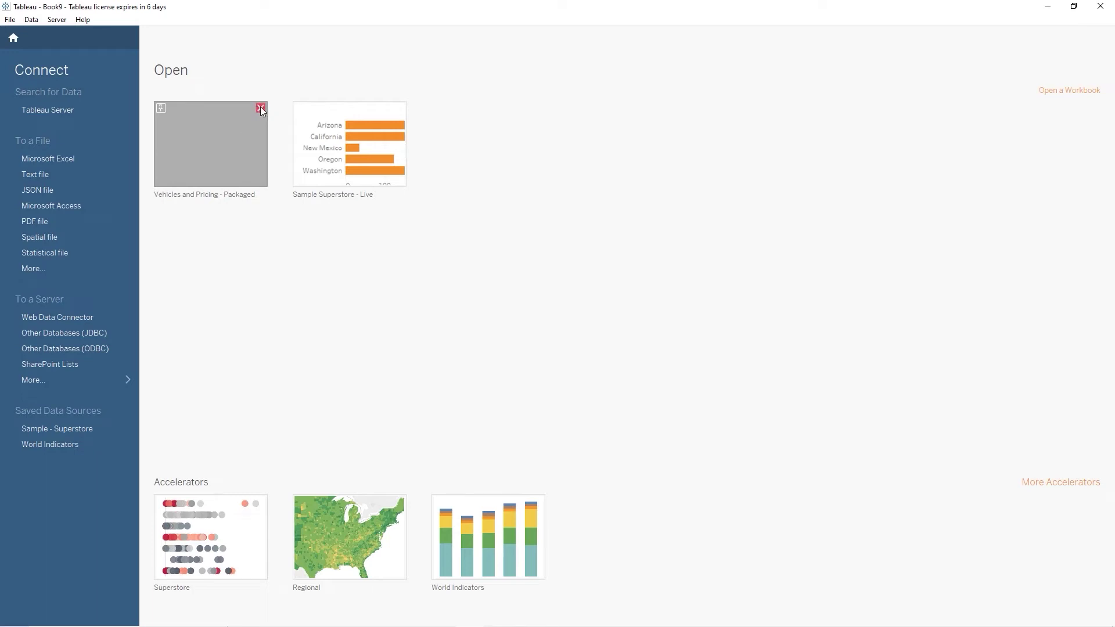
click(260, 108)
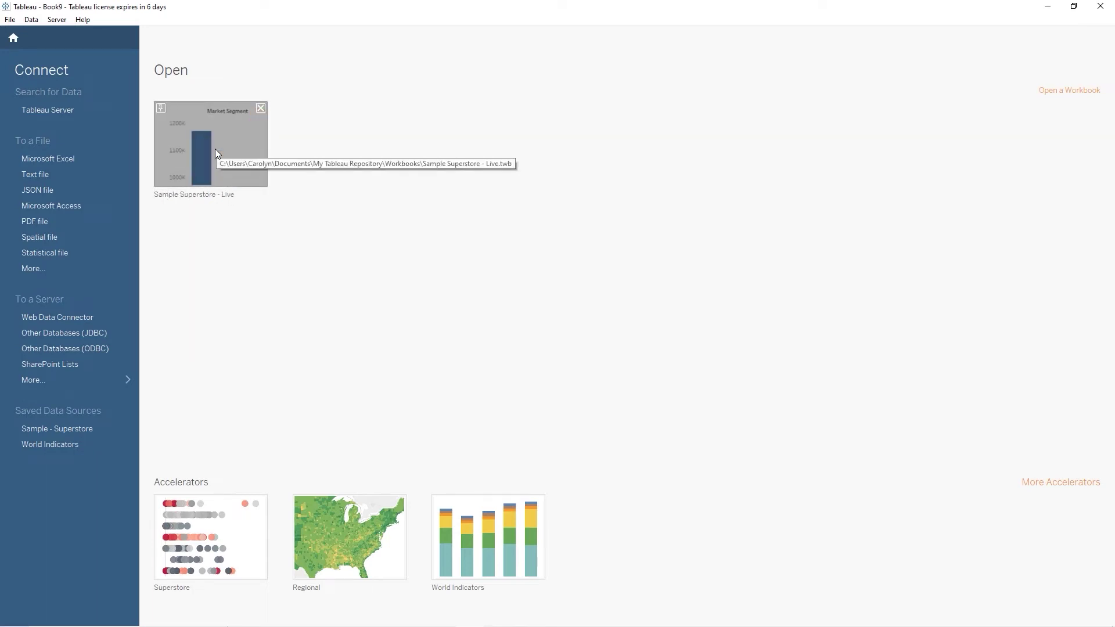
Open the Sample Superstore - Live workbook and show its data source page
click(210, 149)
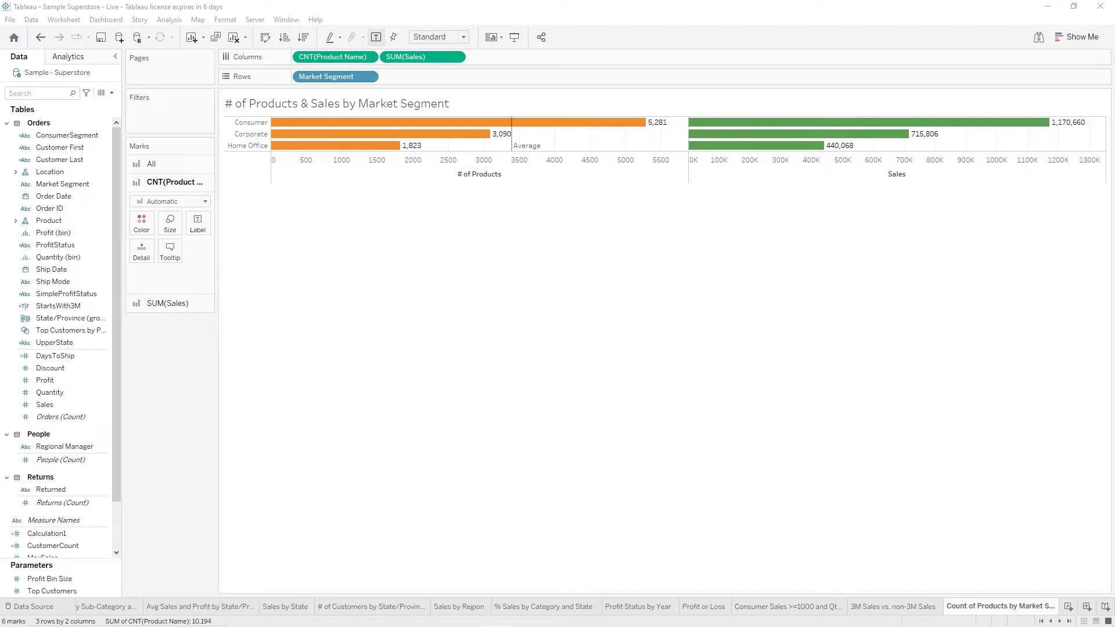
mouse_move(17, 604)
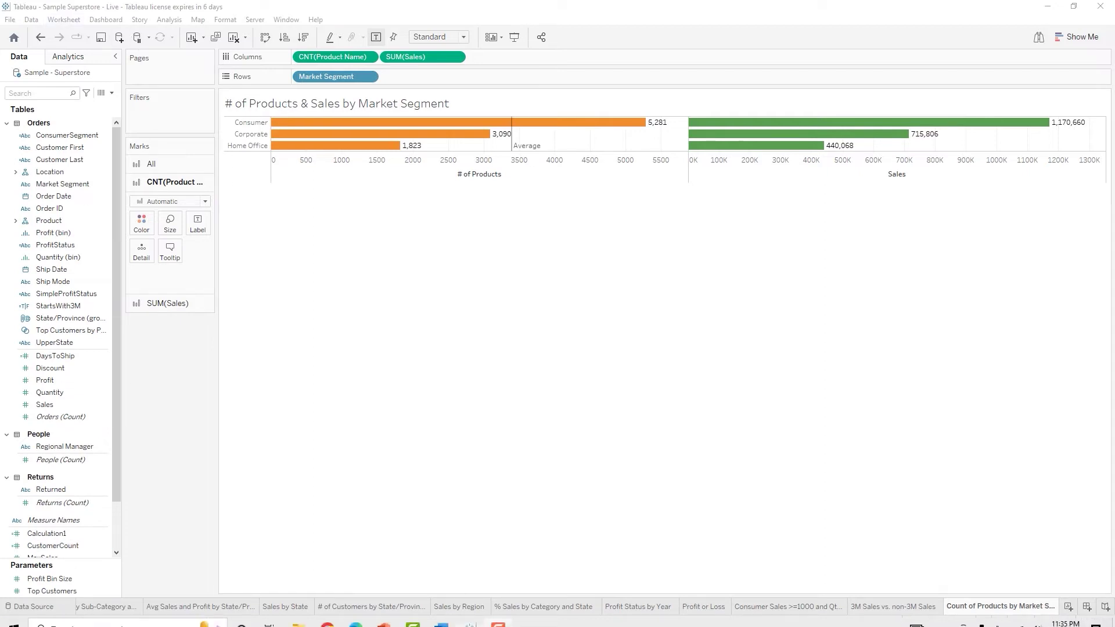
click(34, 606)
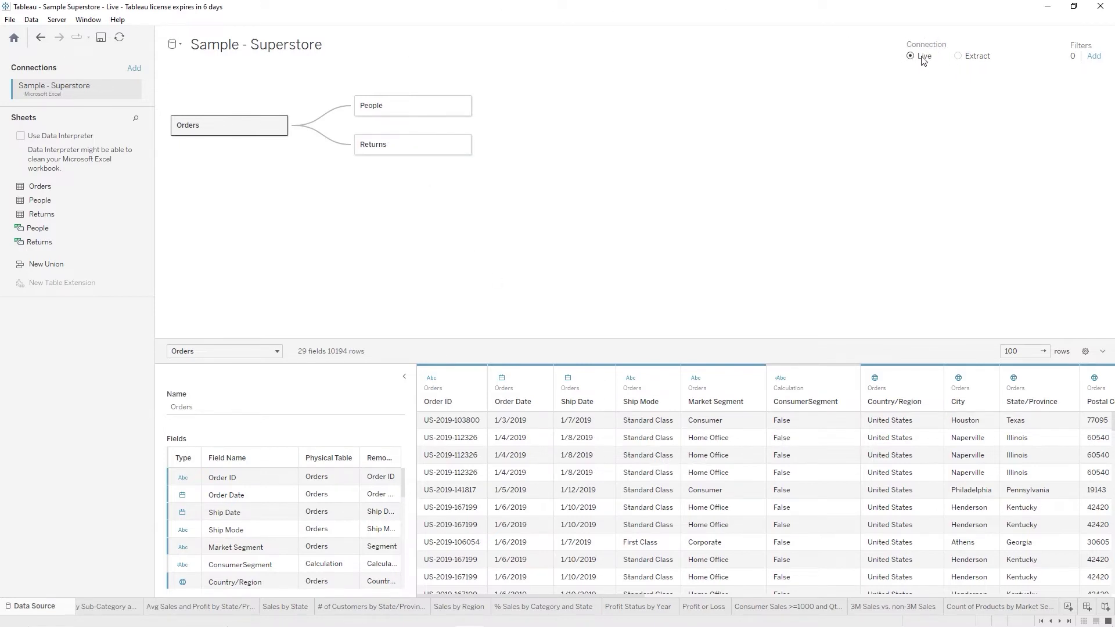
Switch the Sample - Superstore connection to Extract and choose Order Date as the field for a new extract filter
click(958, 56)
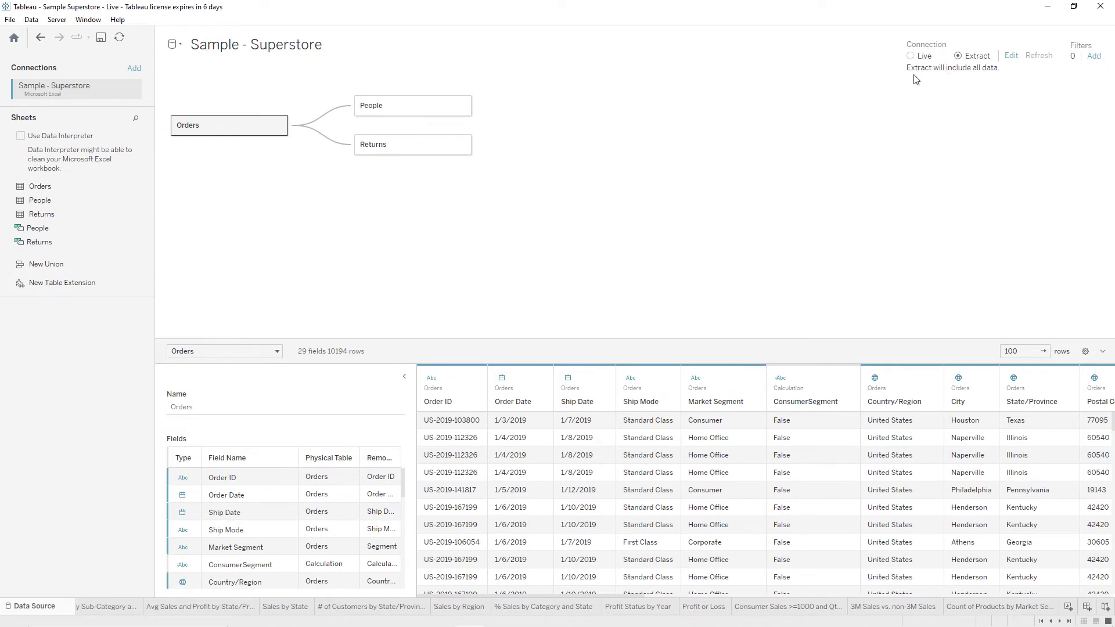
click(1011, 58)
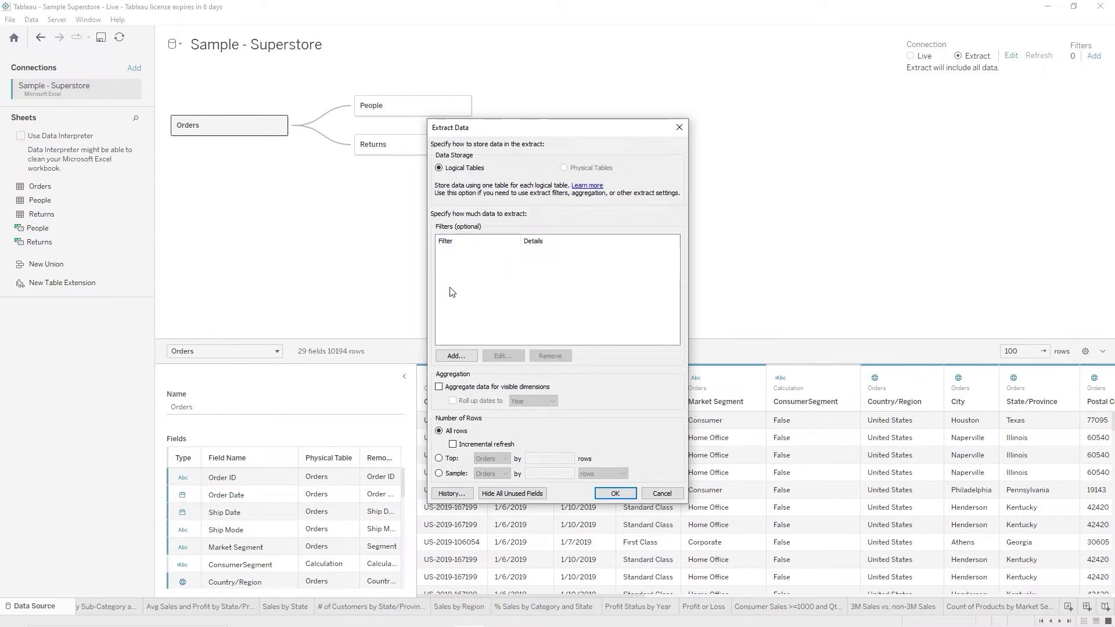
click(456, 356)
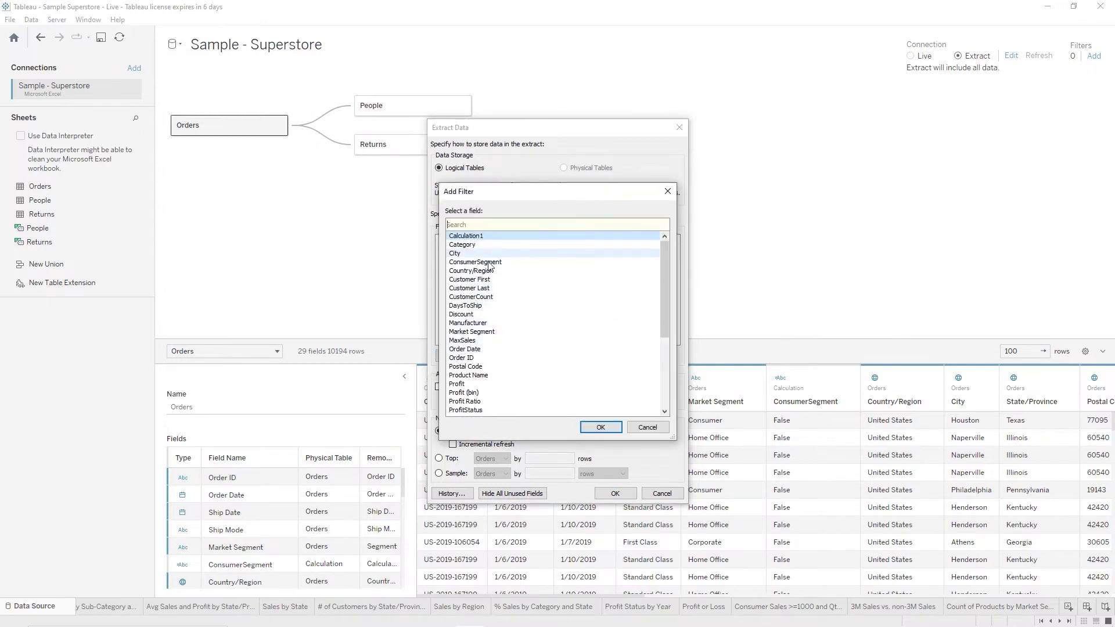
click(480, 351)
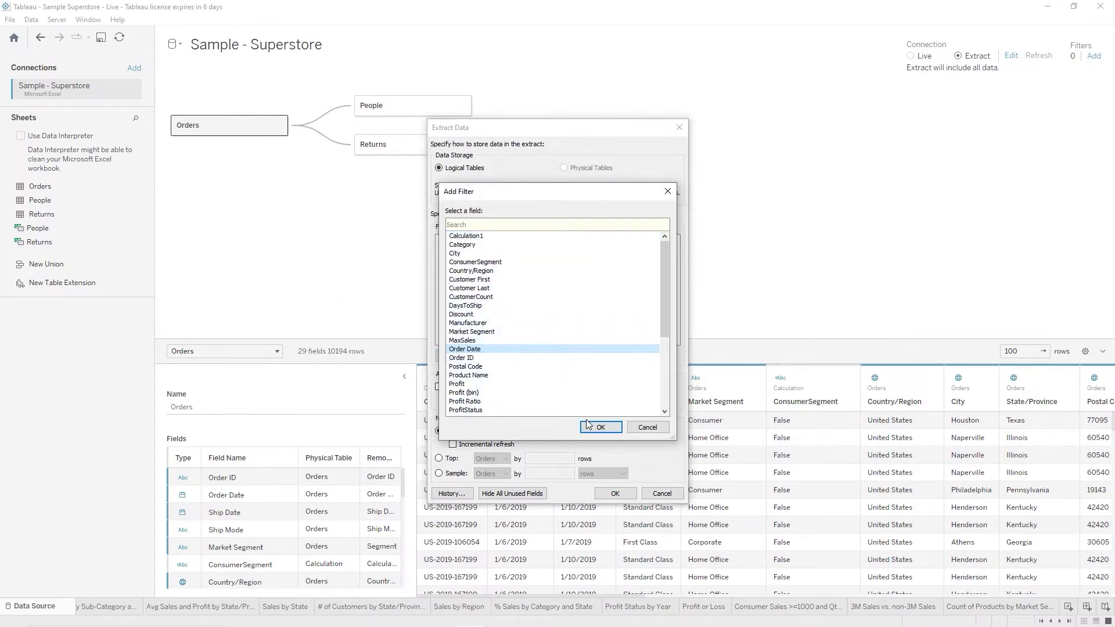
Add an extract filter on the Order Date field by years, keeping only 2021
click(600, 430)
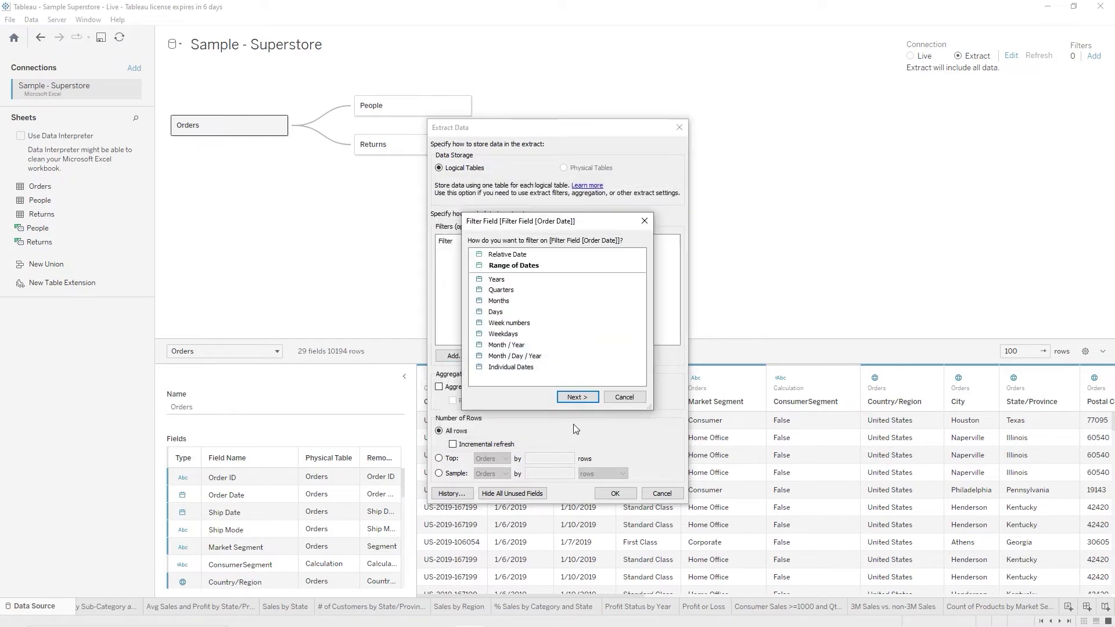
click(496, 280)
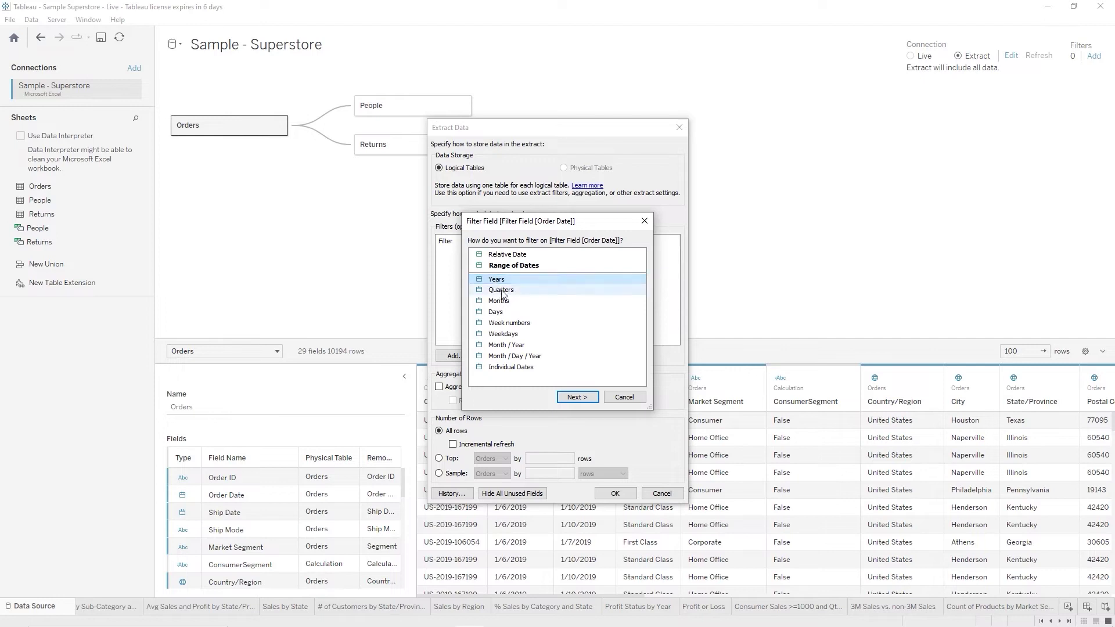
click(577, 401)
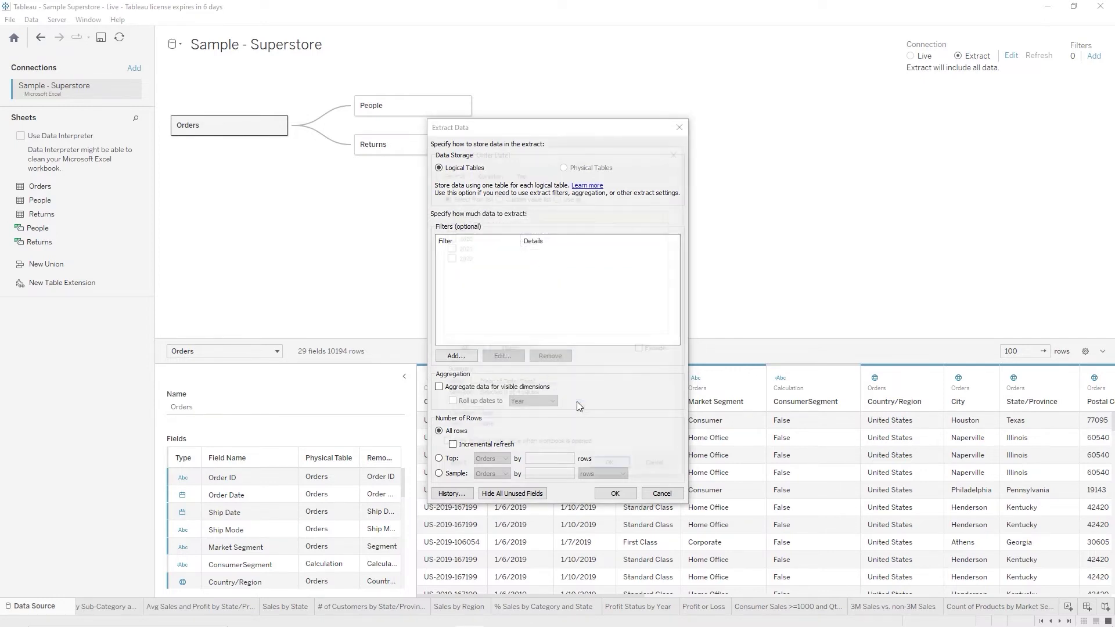
click(456, 246)
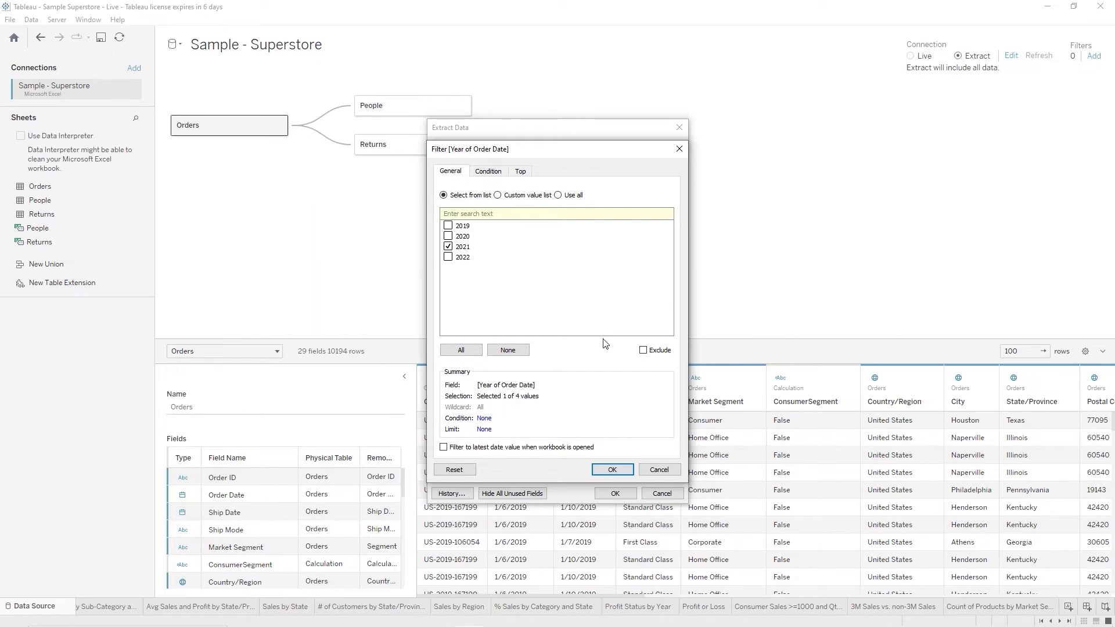
click(613, 470)
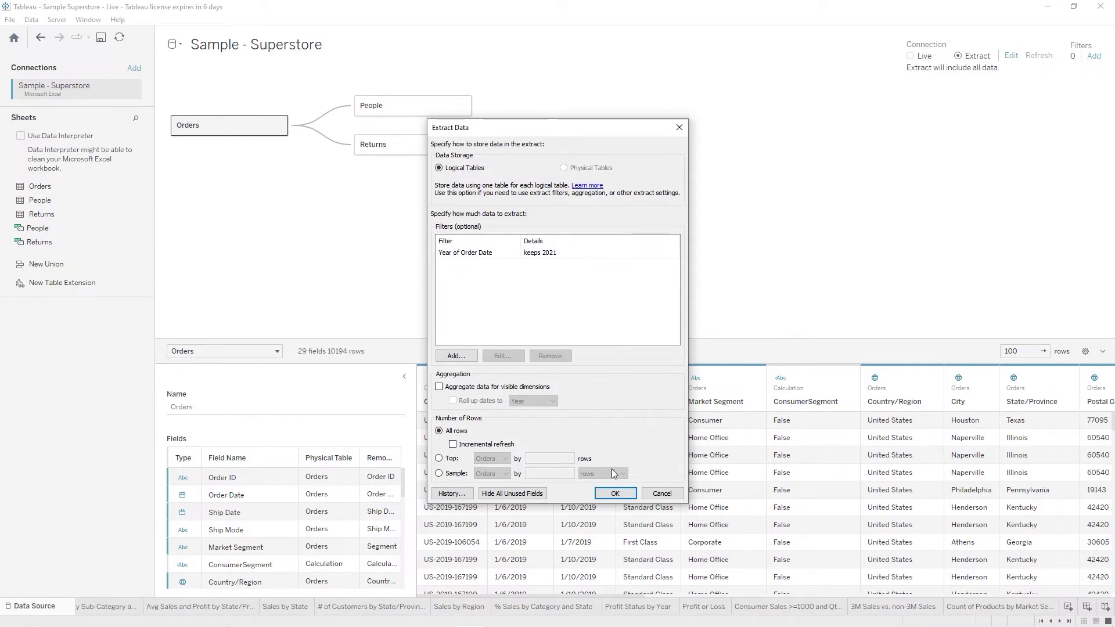
Accept the extract settings and save the extract as Sample - Superstore in the Datasources folder
click(614, 493)
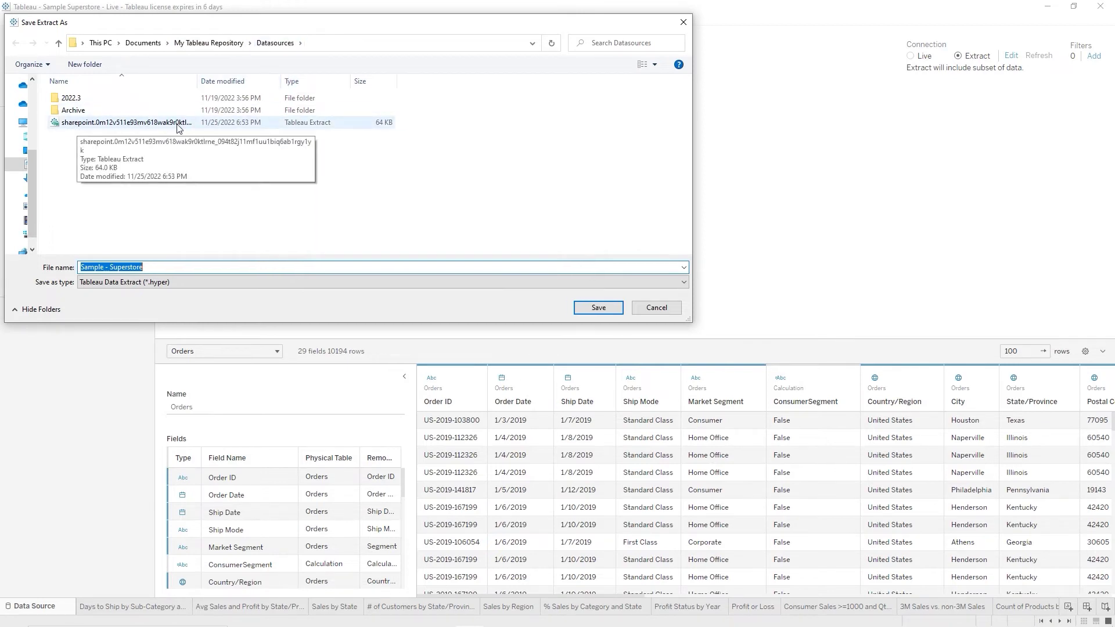
click(155, 267)
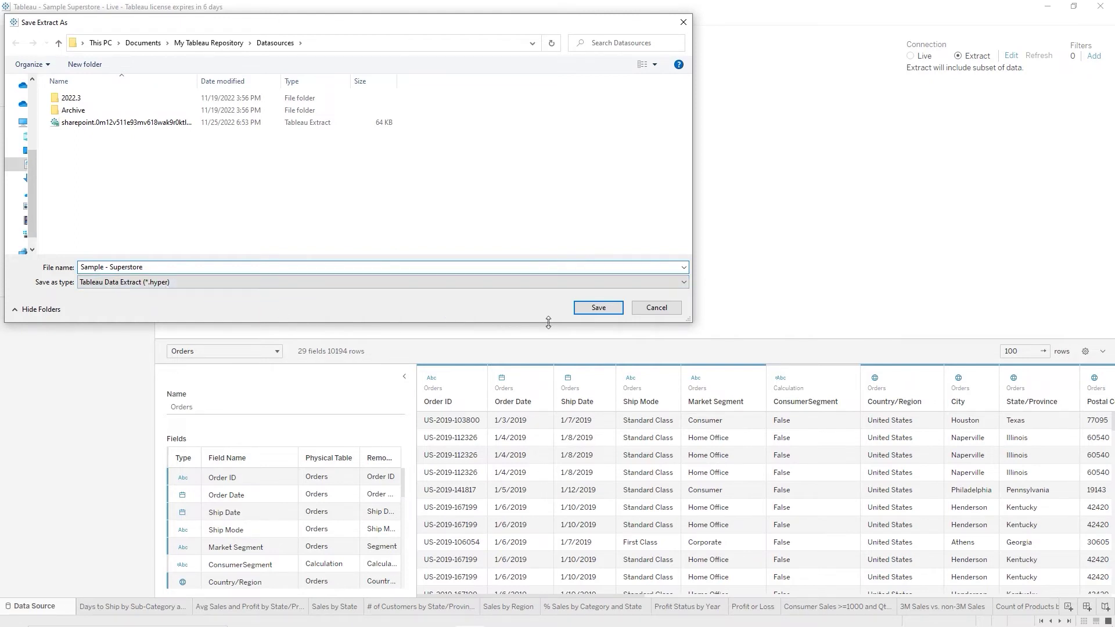
click(595, 311)
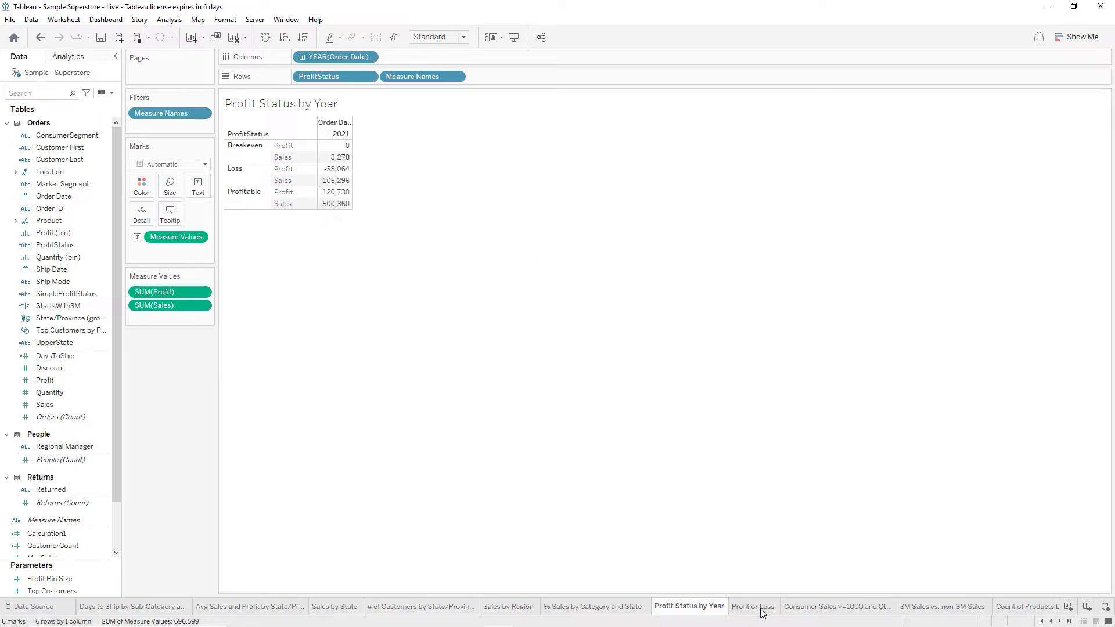
Review the filtered data on the consumer sales, 3M sales, count of products and Sales by State sheets
click(841, 608)
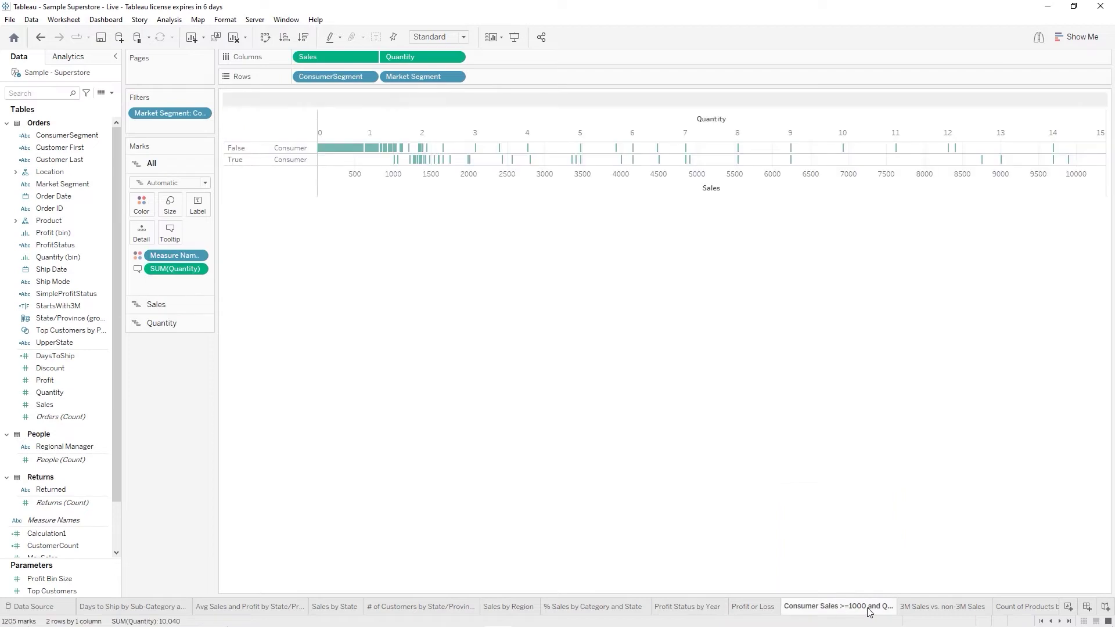
click(961, 613)
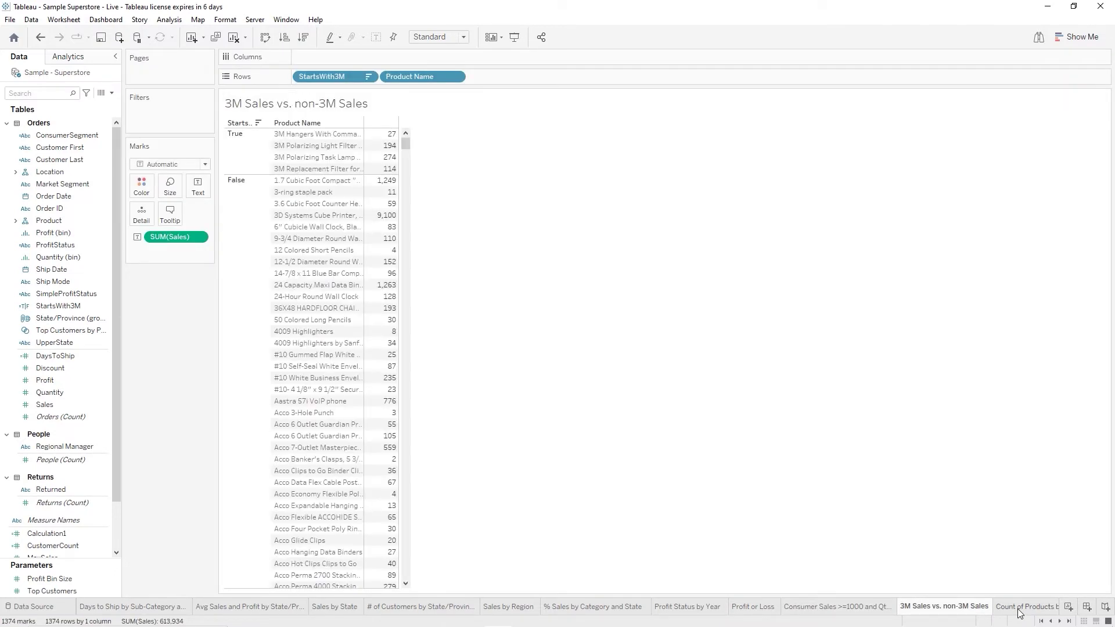
click(1019, 614)
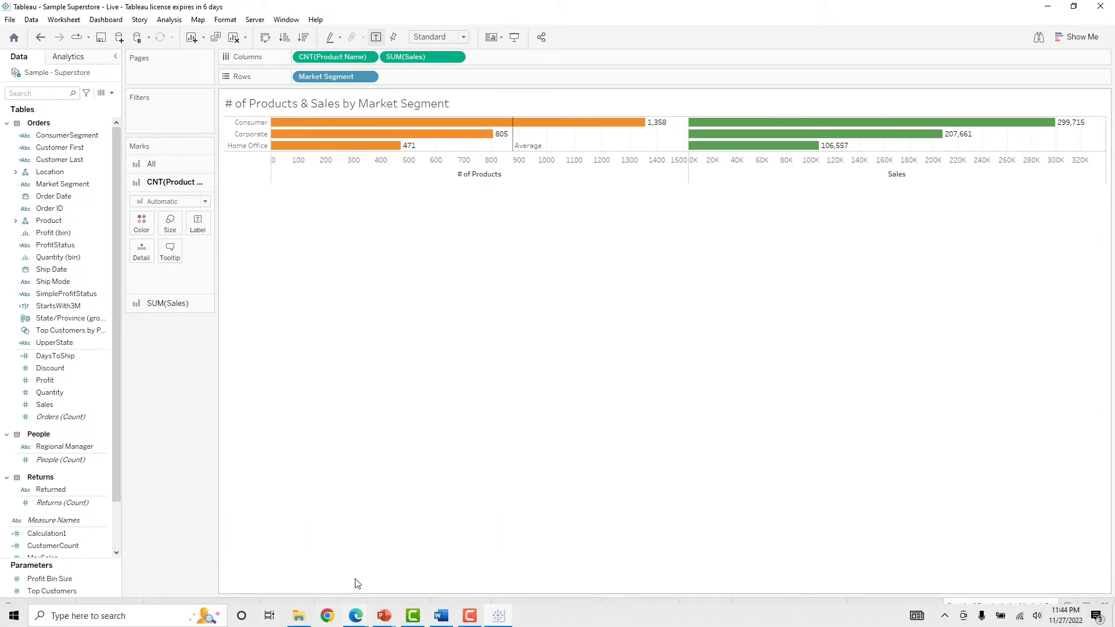
click(275, 610)
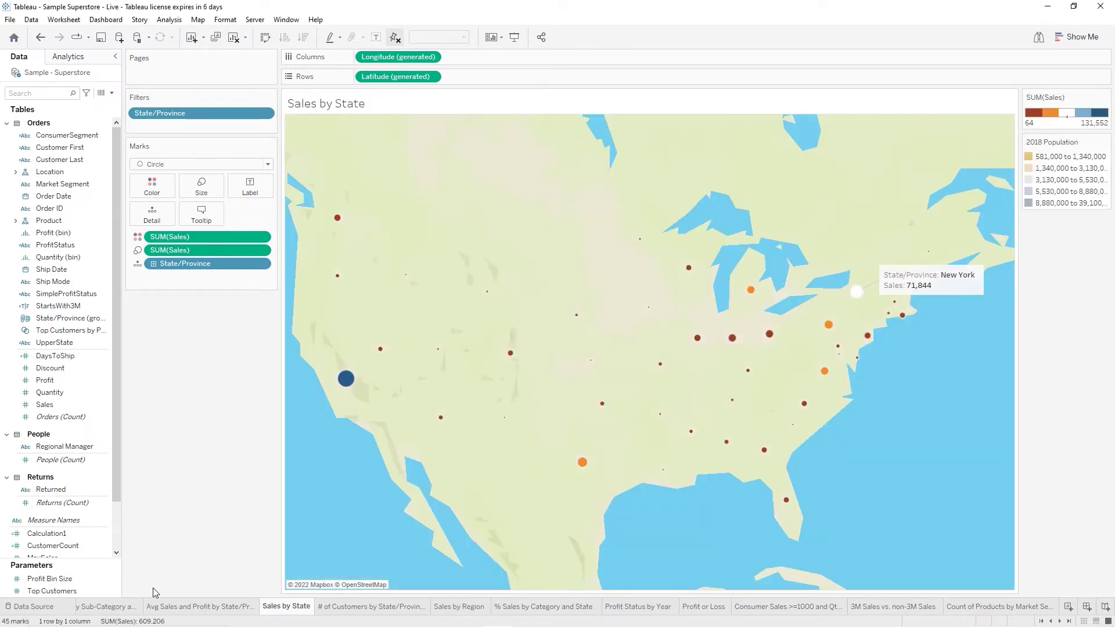
Return to the data source page and save the workbook as a new copy named Sample Superstore - Extract
mouse_move(12, 622)
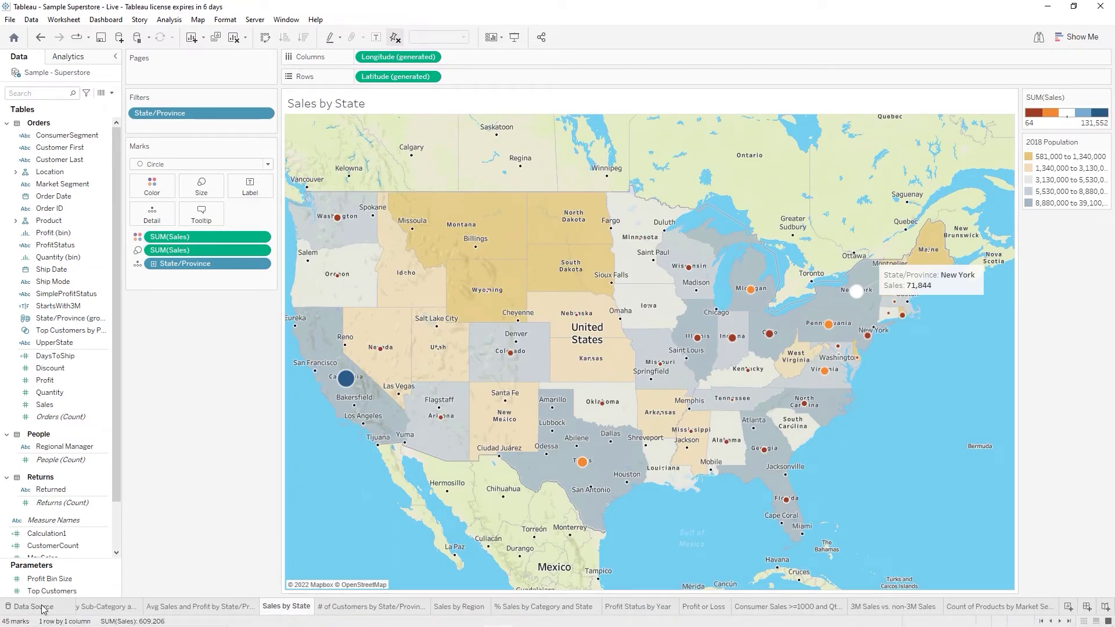
click(52, 611)
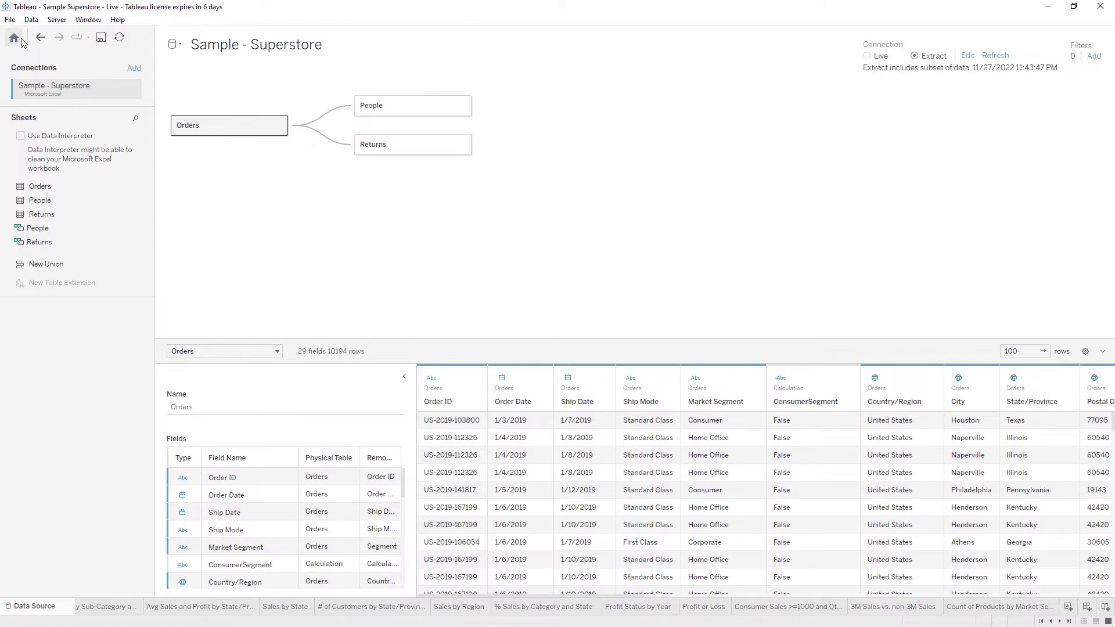
click(10, 19)
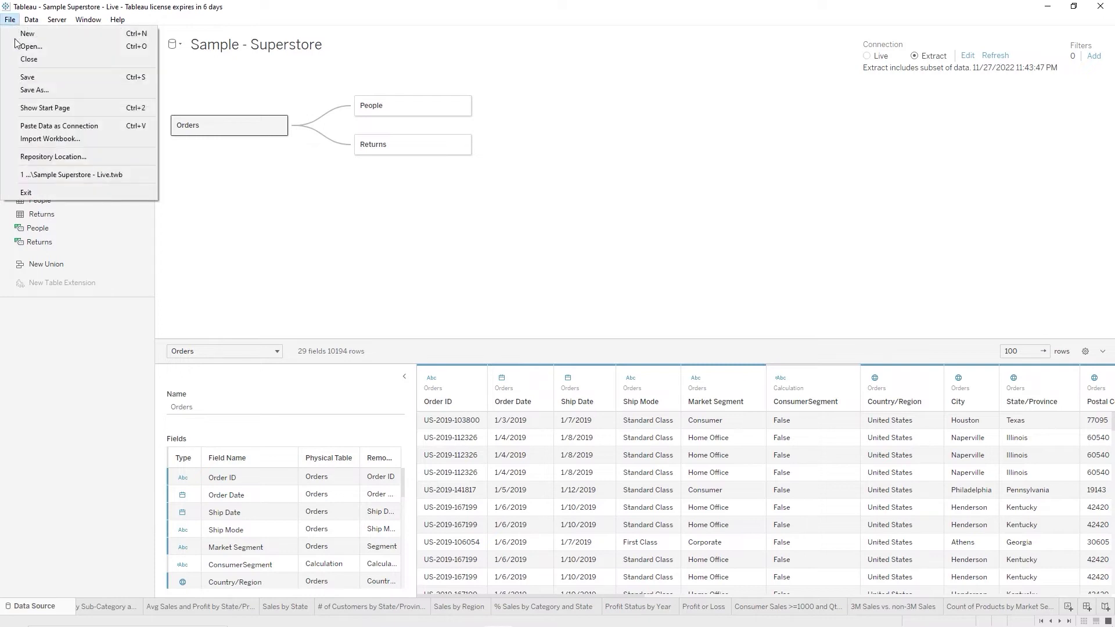
click(43, 92)
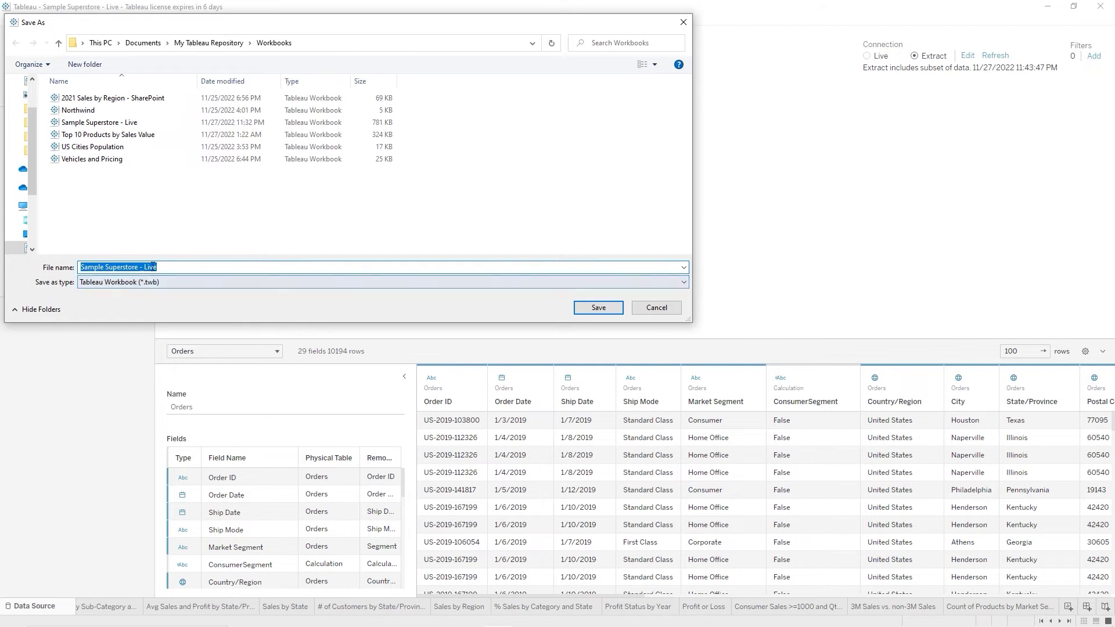
double_click(152, 266)
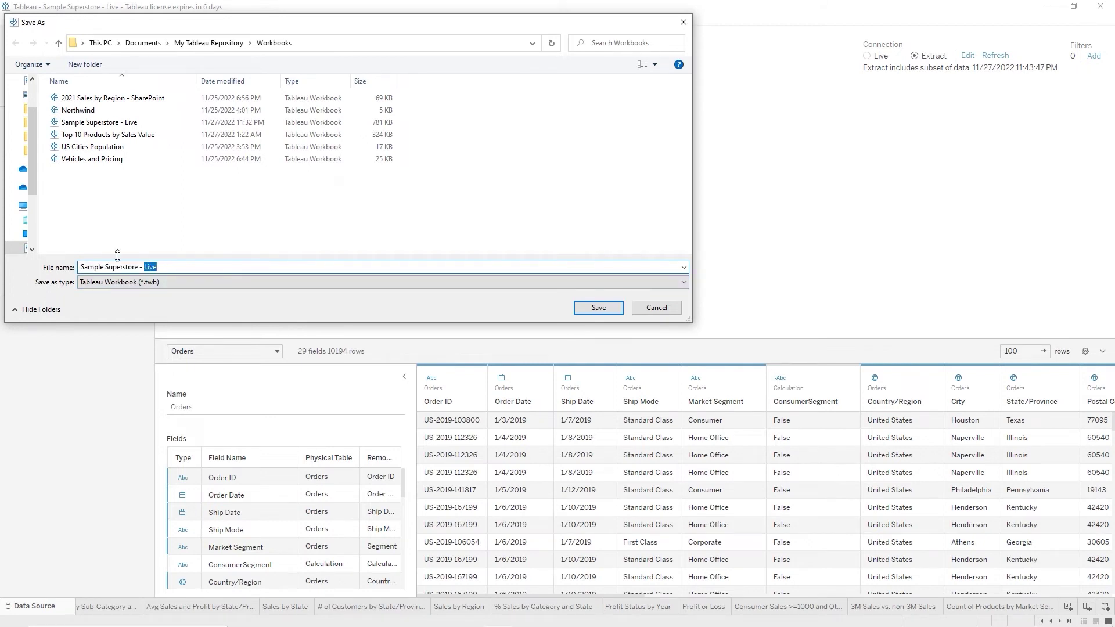
text(Extract)
key(Return)
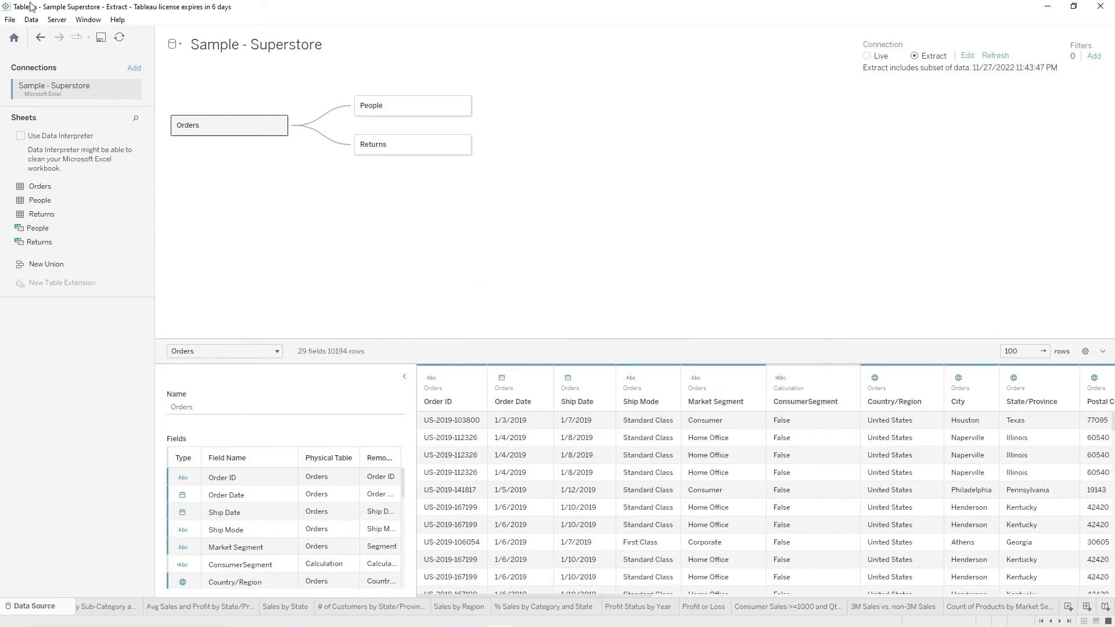
Close the workbook and save its changes
click(12, 20)
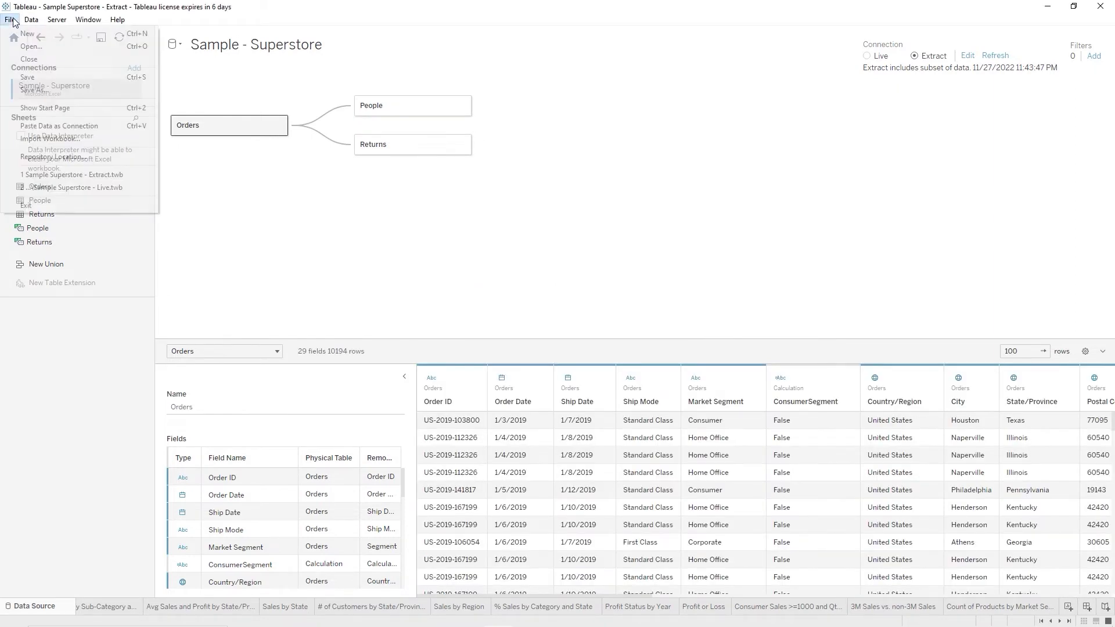
click(26, 60)
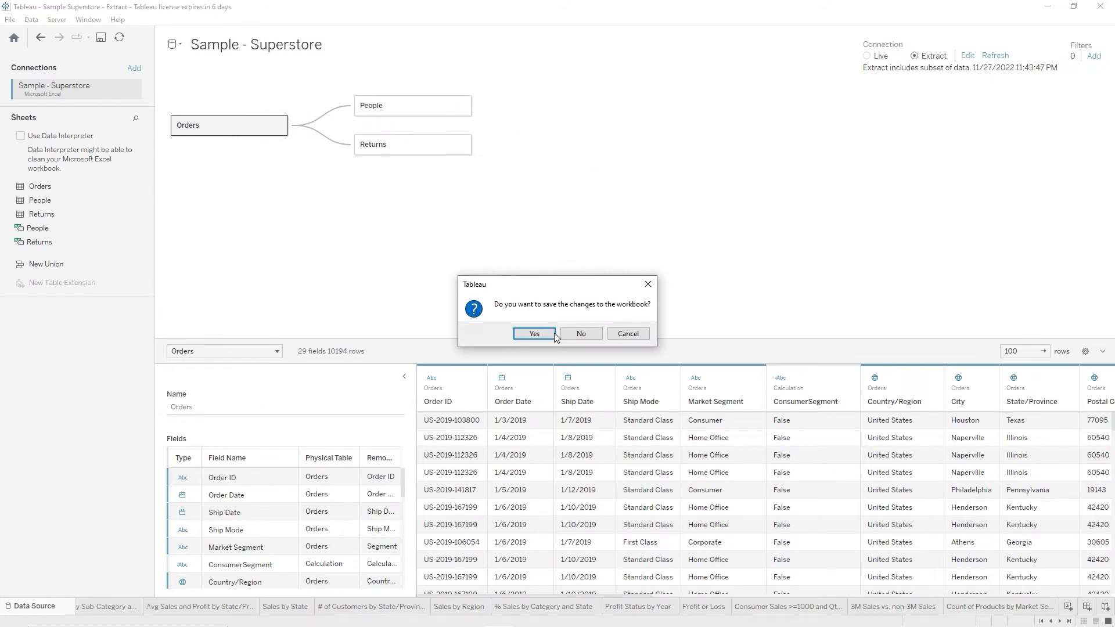
click(535, 336)
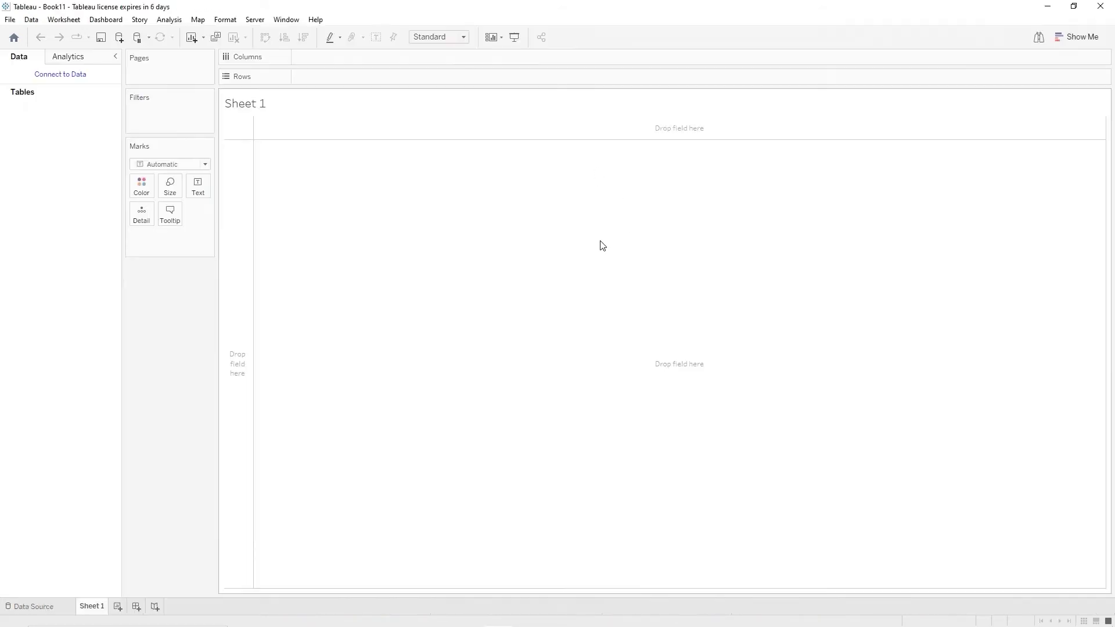
Go to the start page and remove Sample Superstore - Extract from the recent workbooks
click(15, 38)
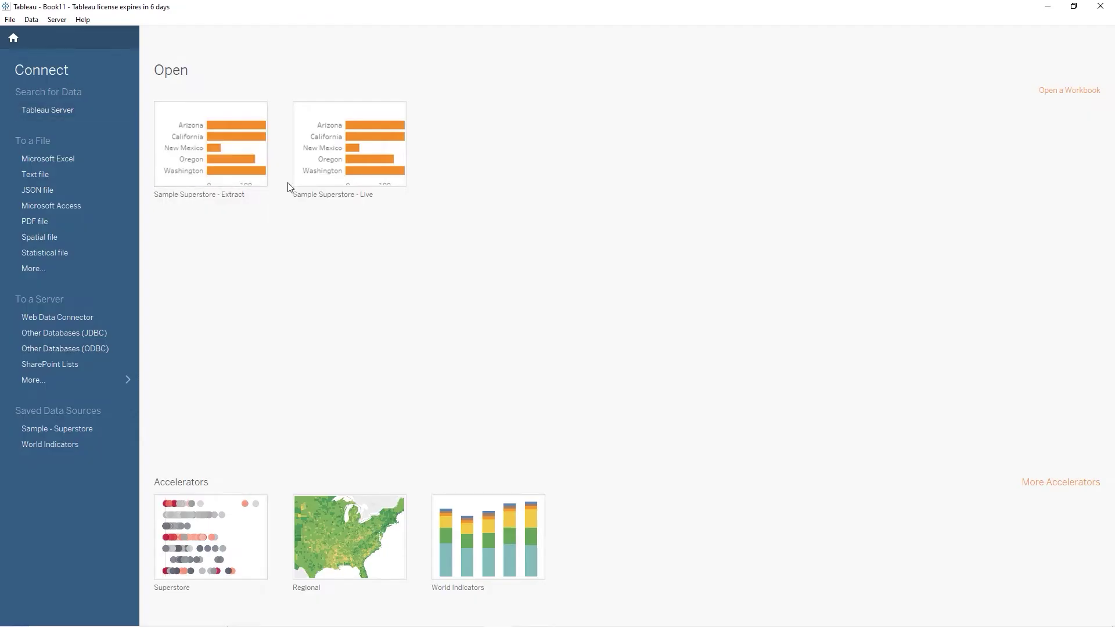
mouse_move(263, 114)
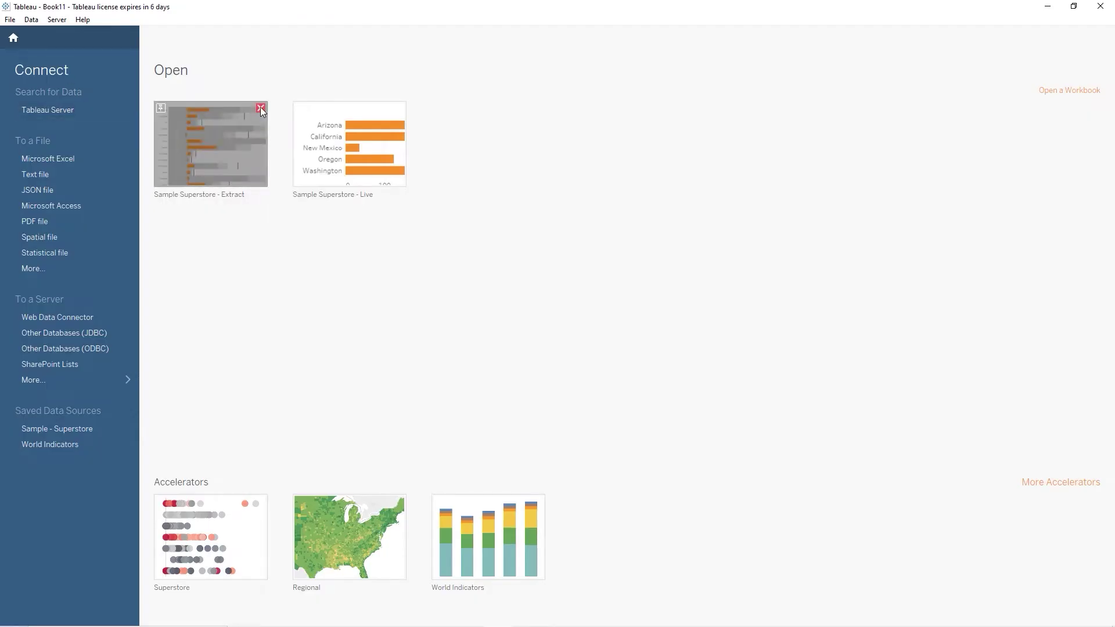
click(260, 108)
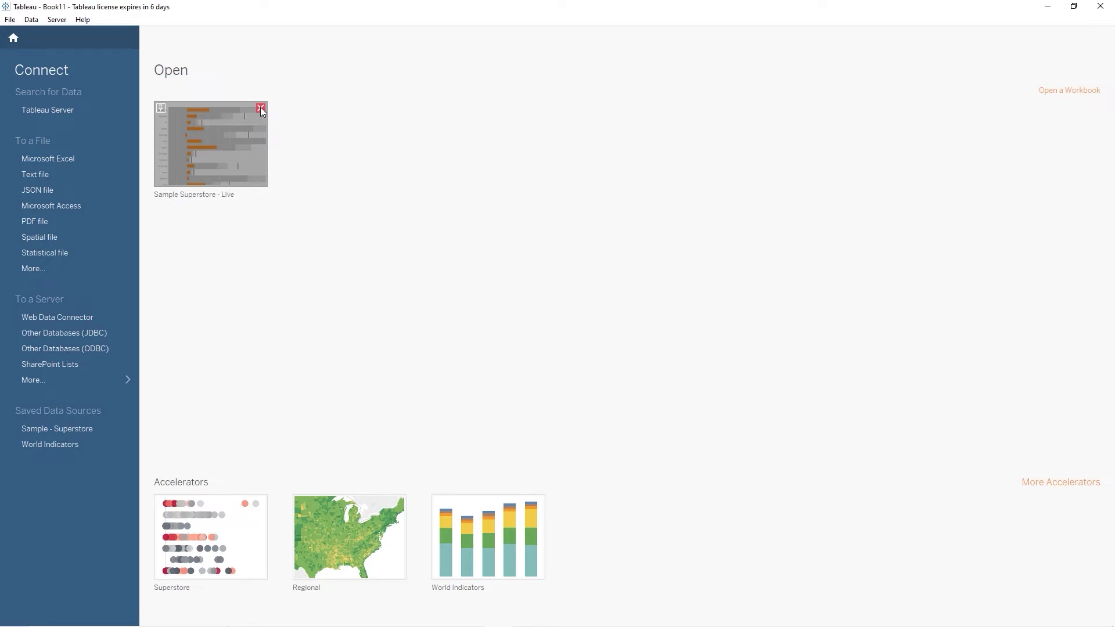
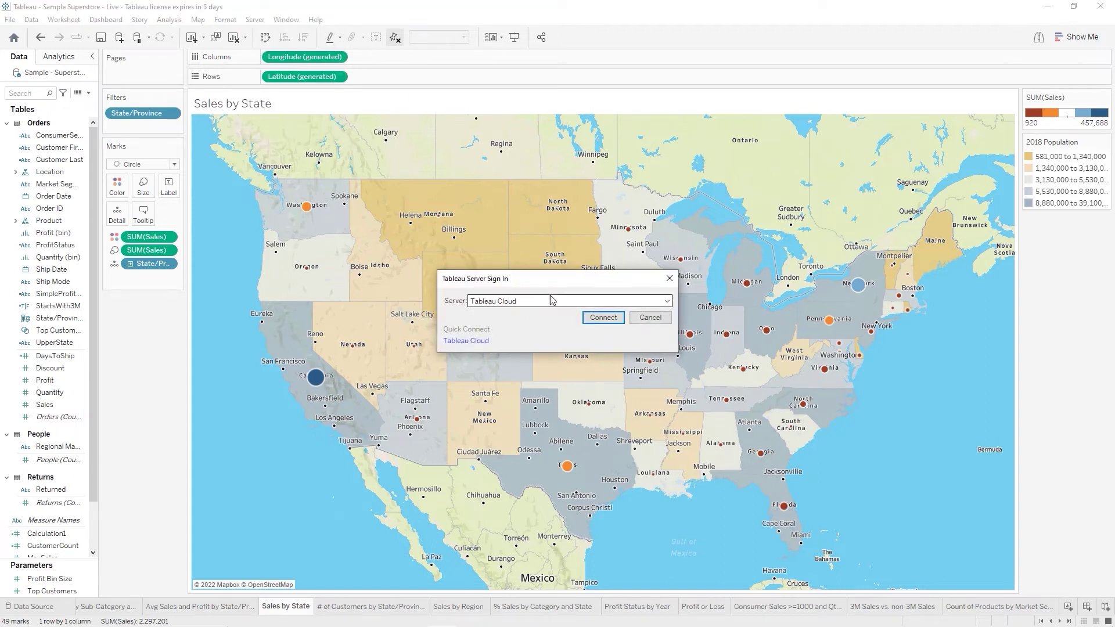
Dismiss the server sign-in dialog and start publishing the Sample Superstore - Live workbook to a server
click(669, 279)
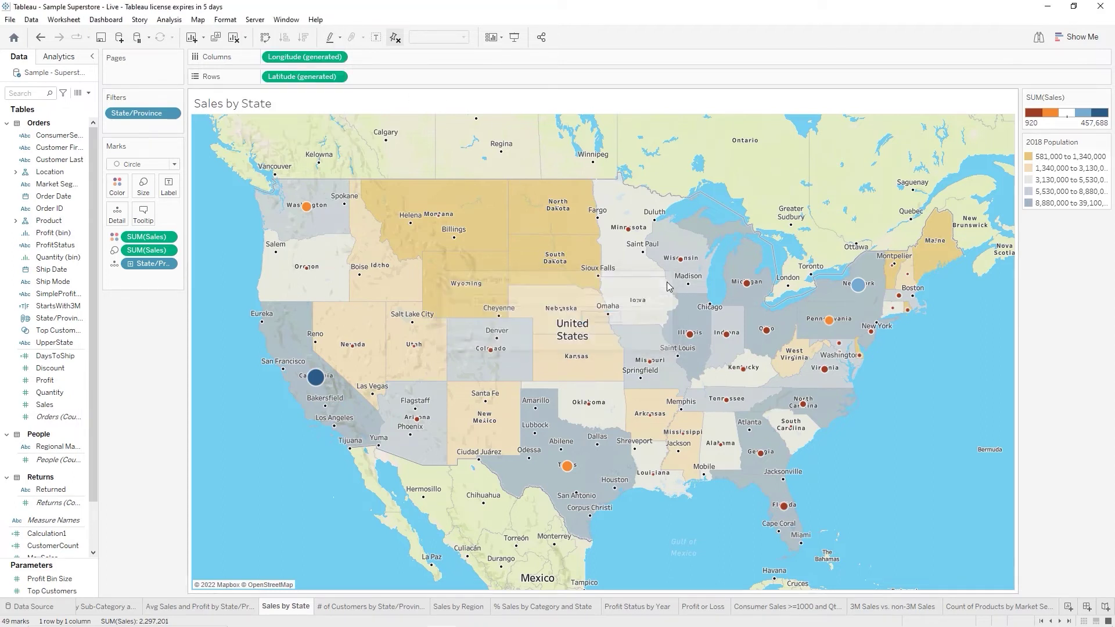
click(254, 19)
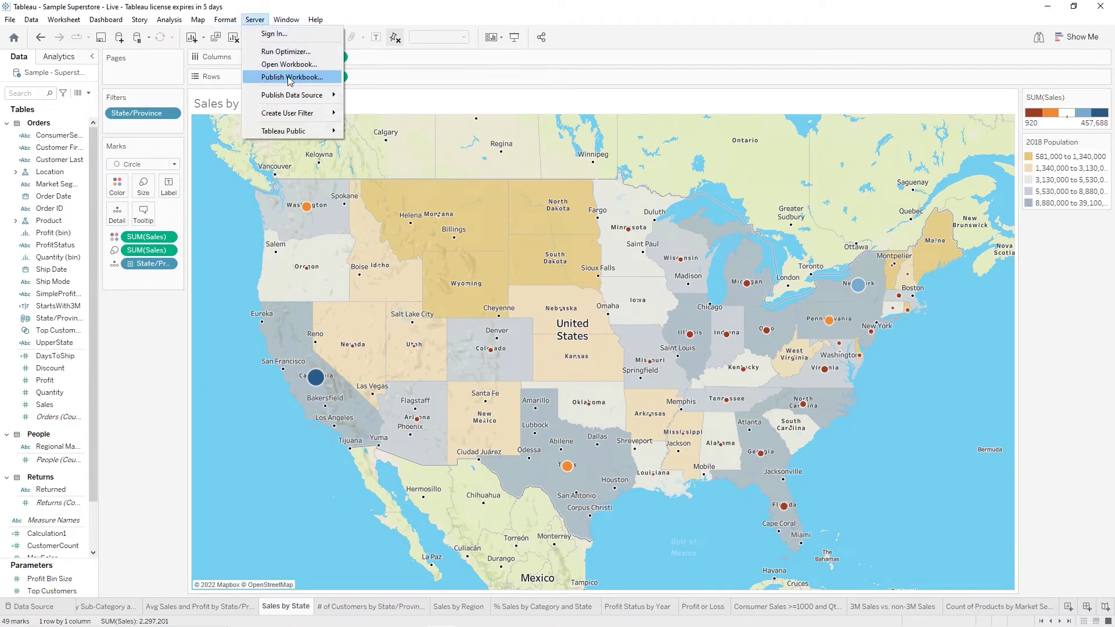
mouse_move(292, 100)
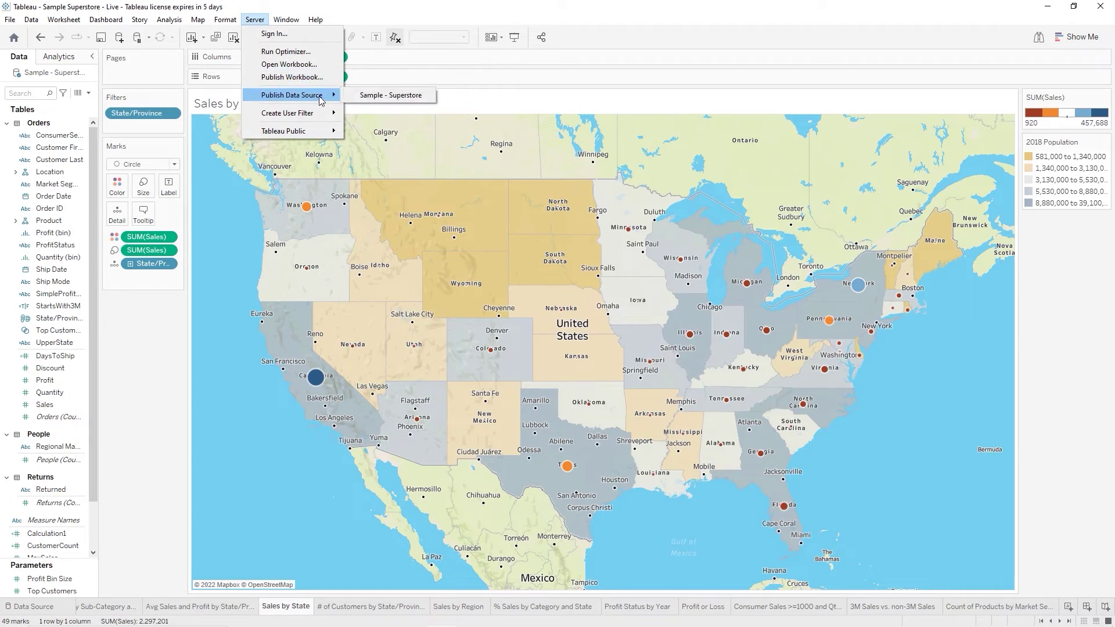
mouse_move(299, 135)
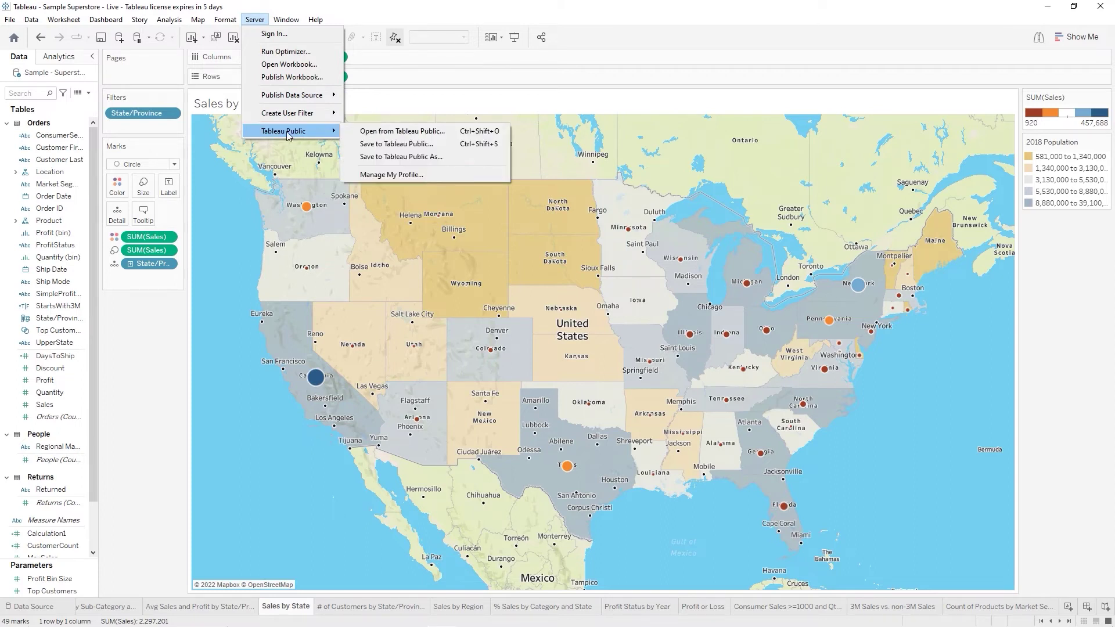
click(293, 78)
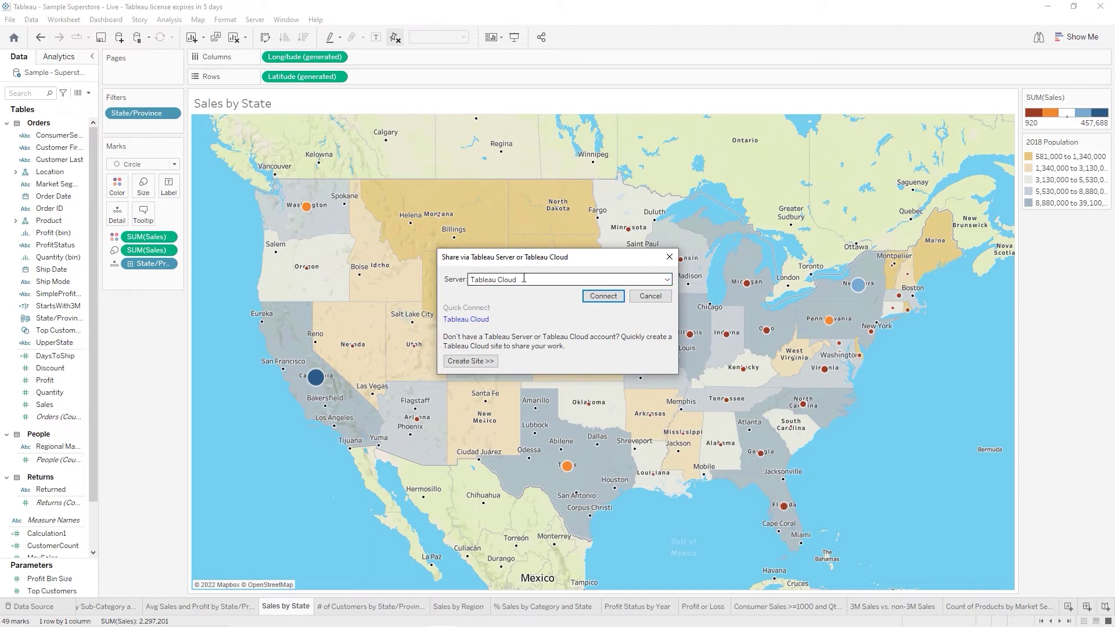
key(ctrl+a)
text(http)
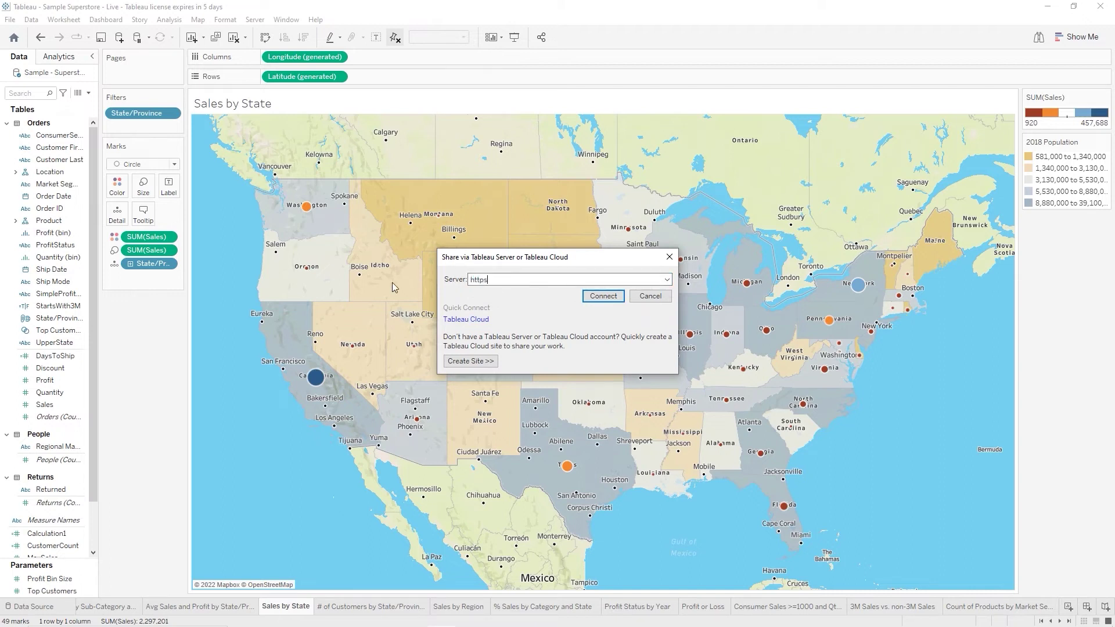
text(s://)
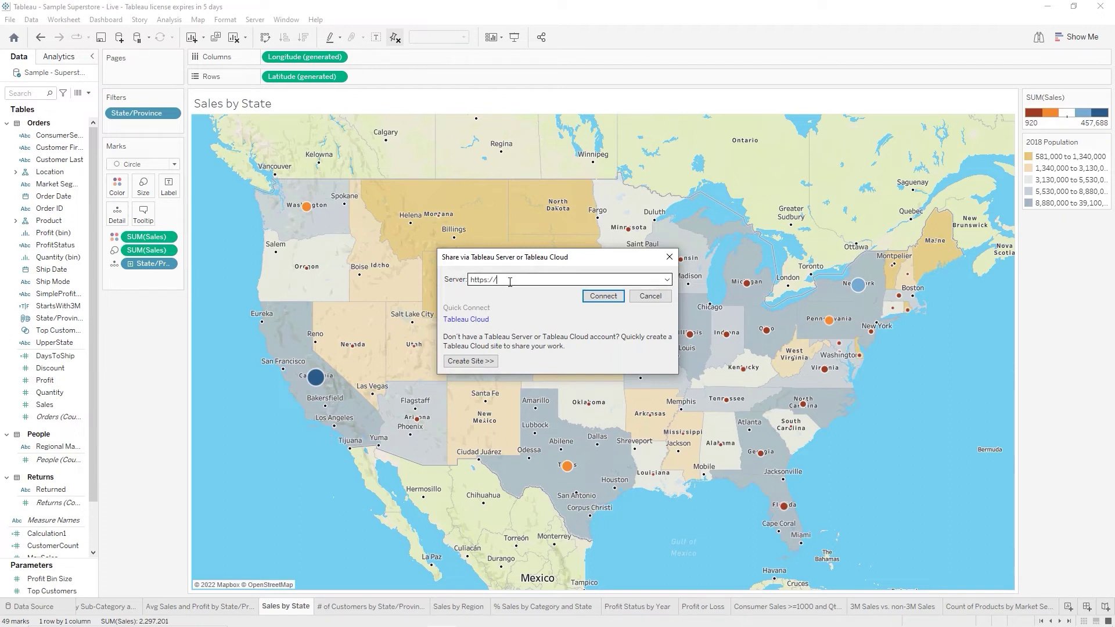
Connect to Tableau Cloud and sign in with the account e-mail address and password
click(462, 322)
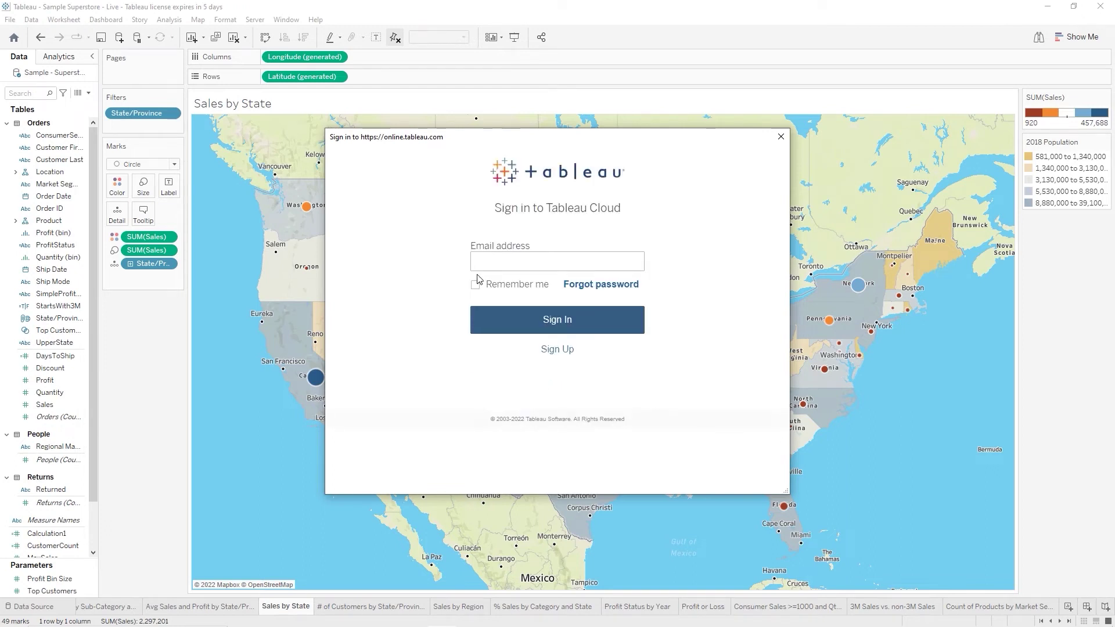
click(566, 257)
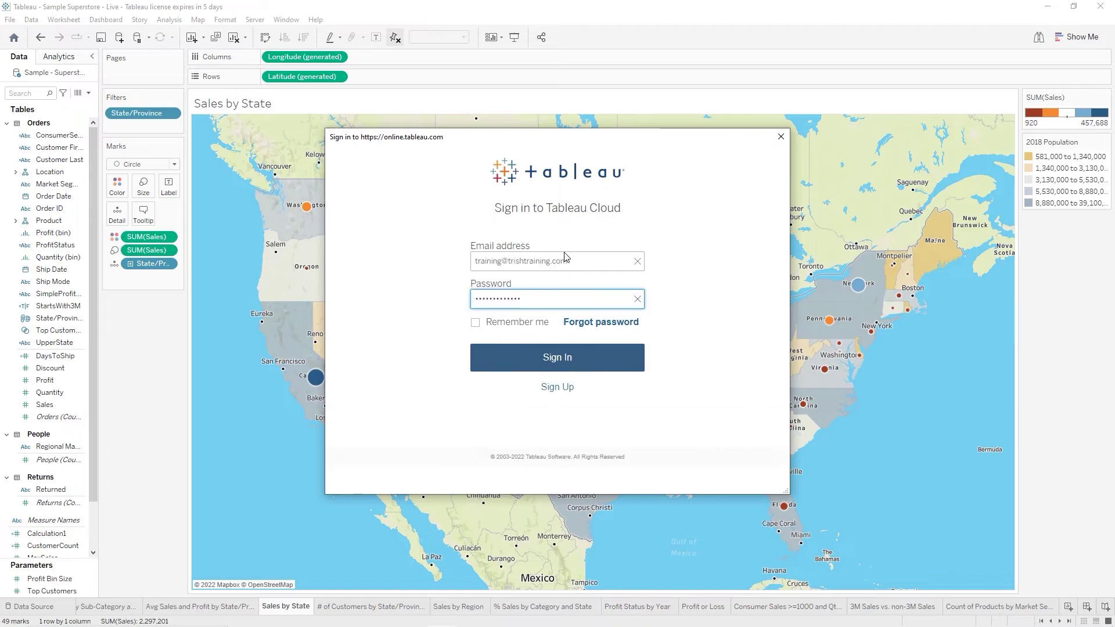
click(543, 357)
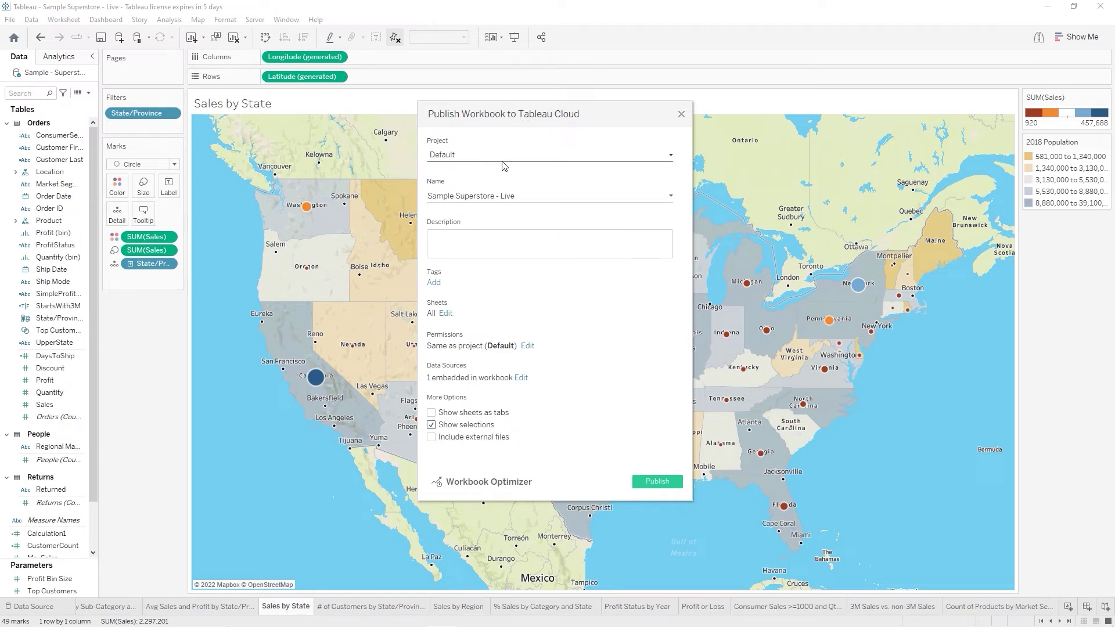
Choose Tableau Training as the destination project for the Sample Superstore - Live workbook
click(671, 157)
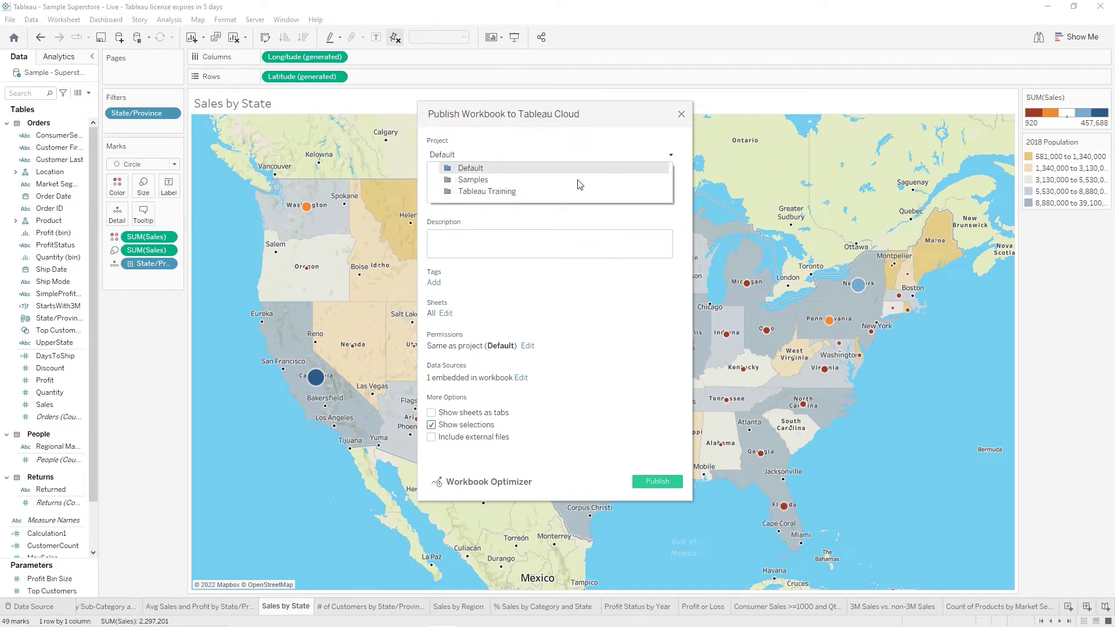
click(487, 193)
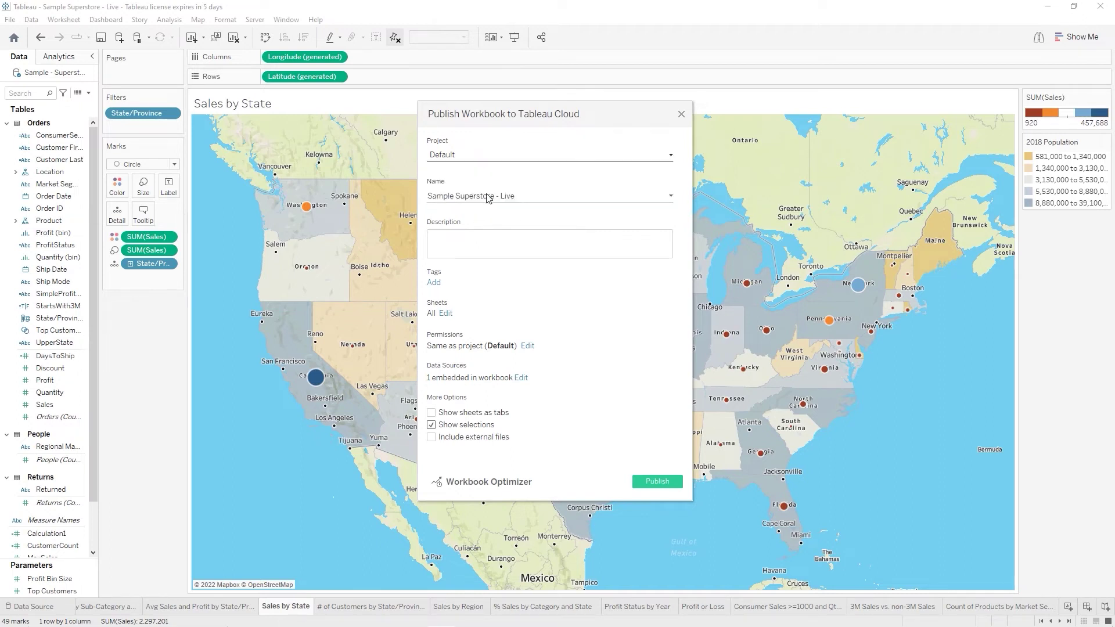
click(671, 156)
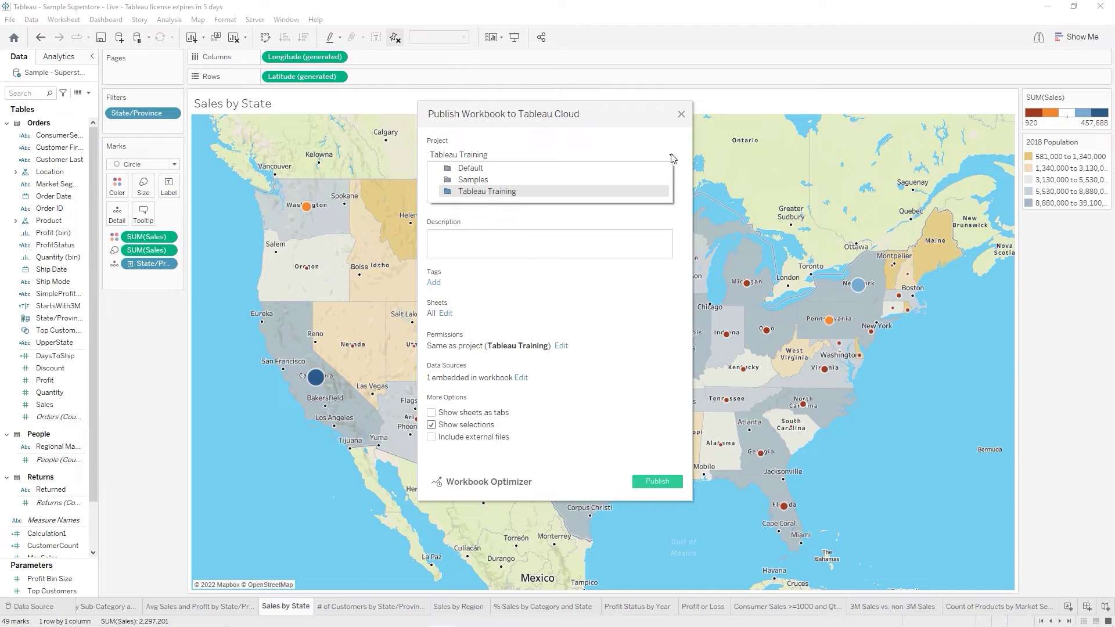
click(671, 157)
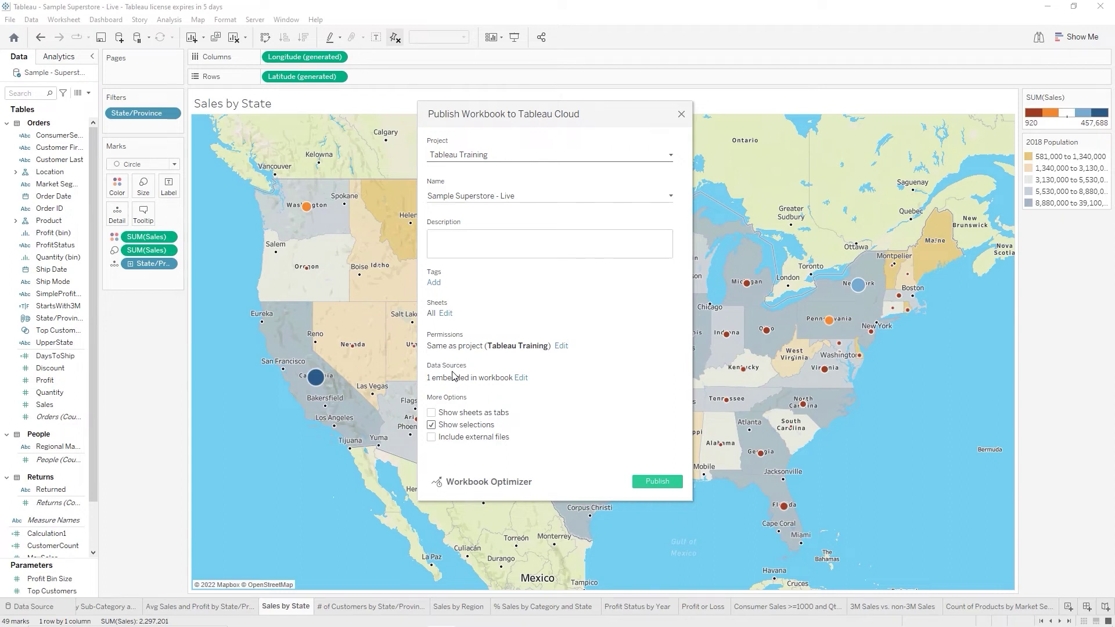
Change the Sample - Superstore data source's publish type to Published separately and return it to Embedded in workbook
click(521, 378)
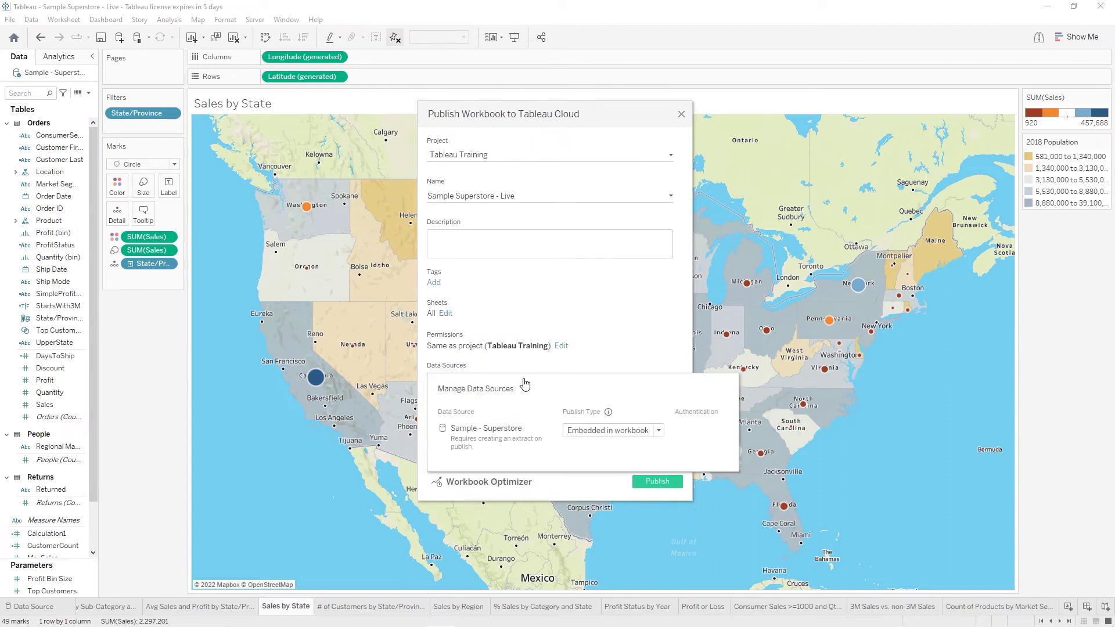
click(659, 432)
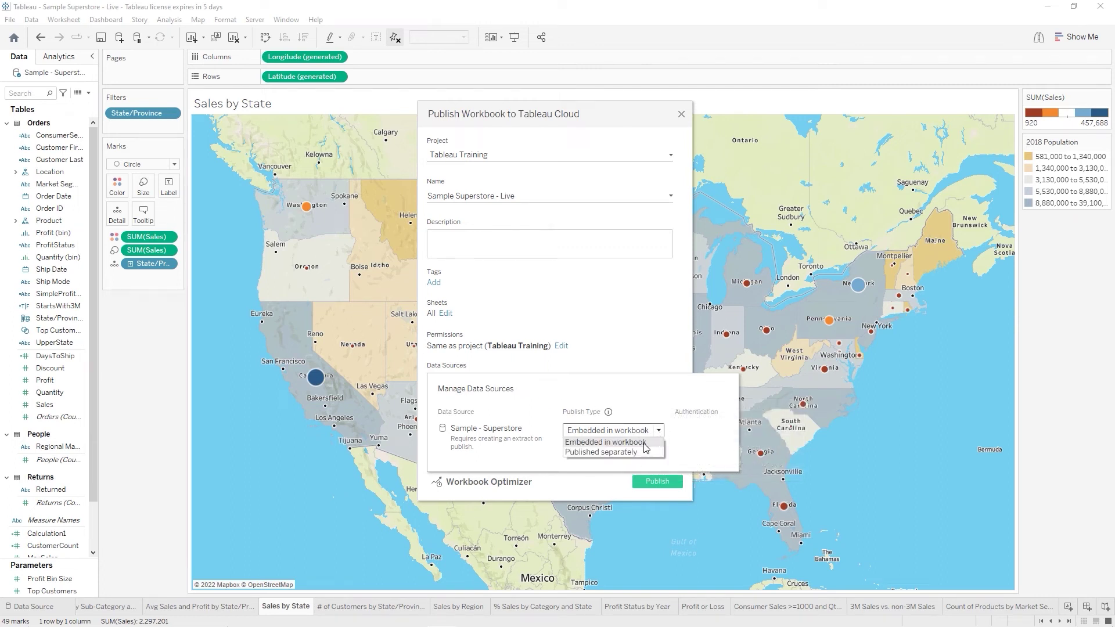
click(604, 453)
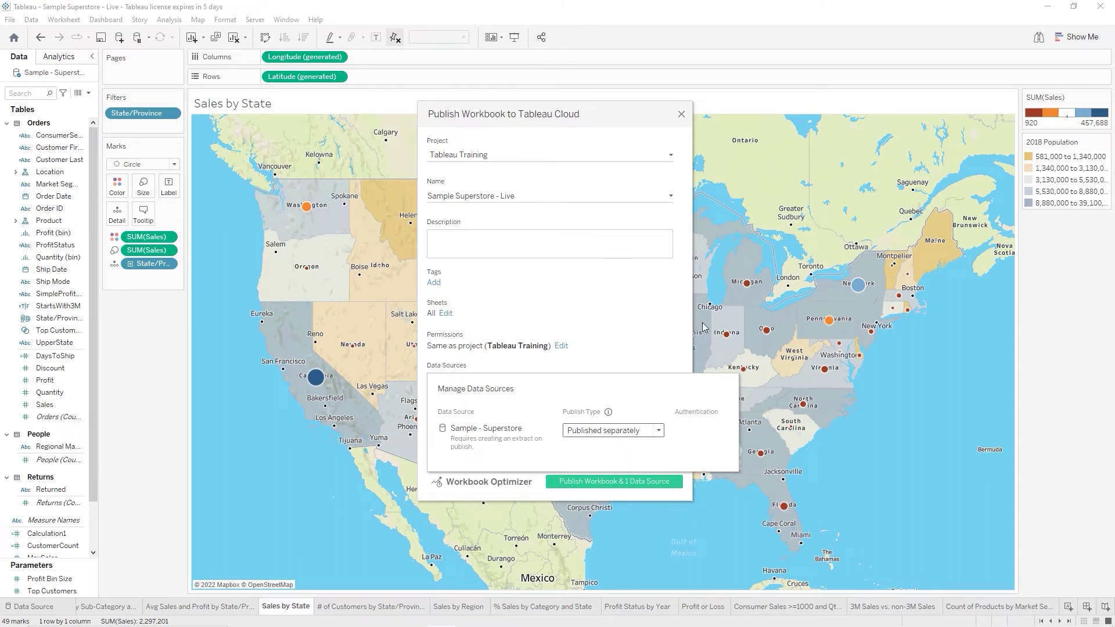
click(652, 324)
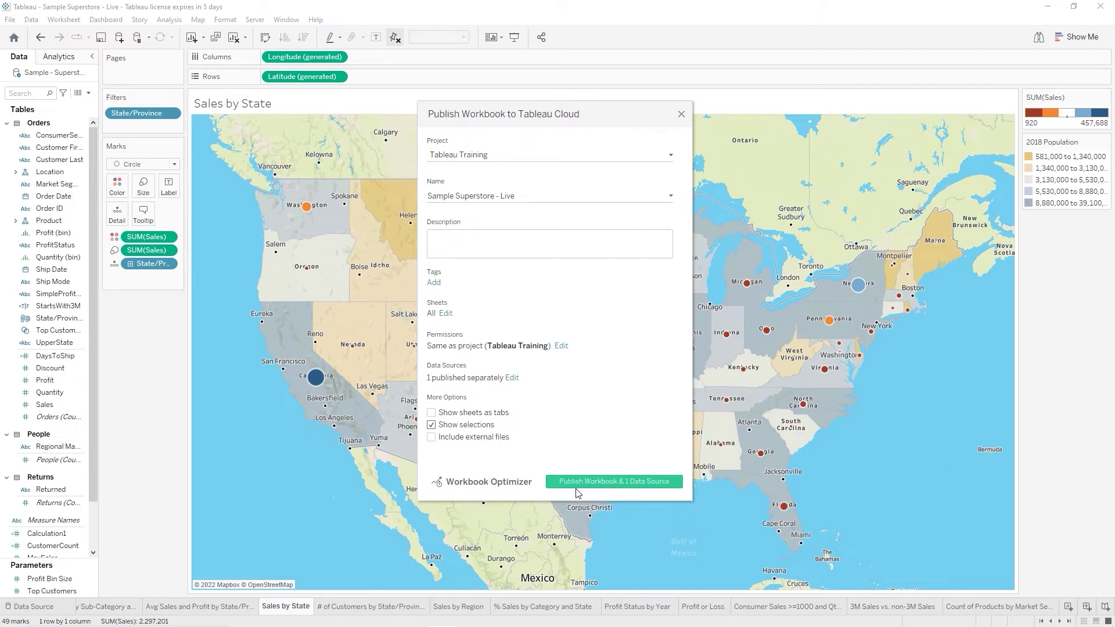
click(512, 379)
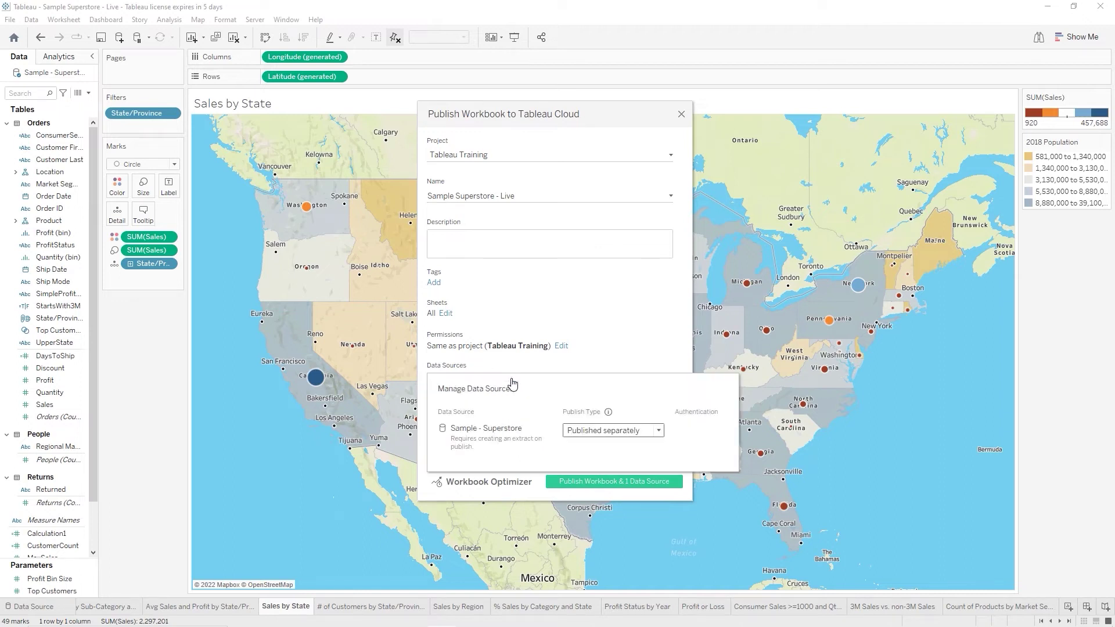
click(659, 431)
click(619, 443)
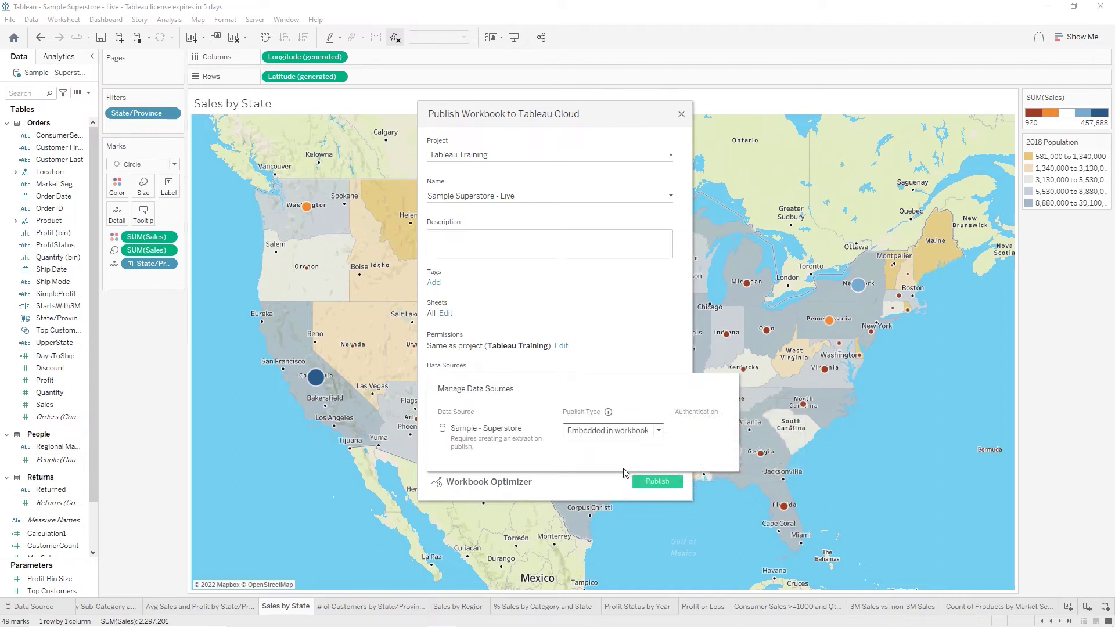
click(631, 365)
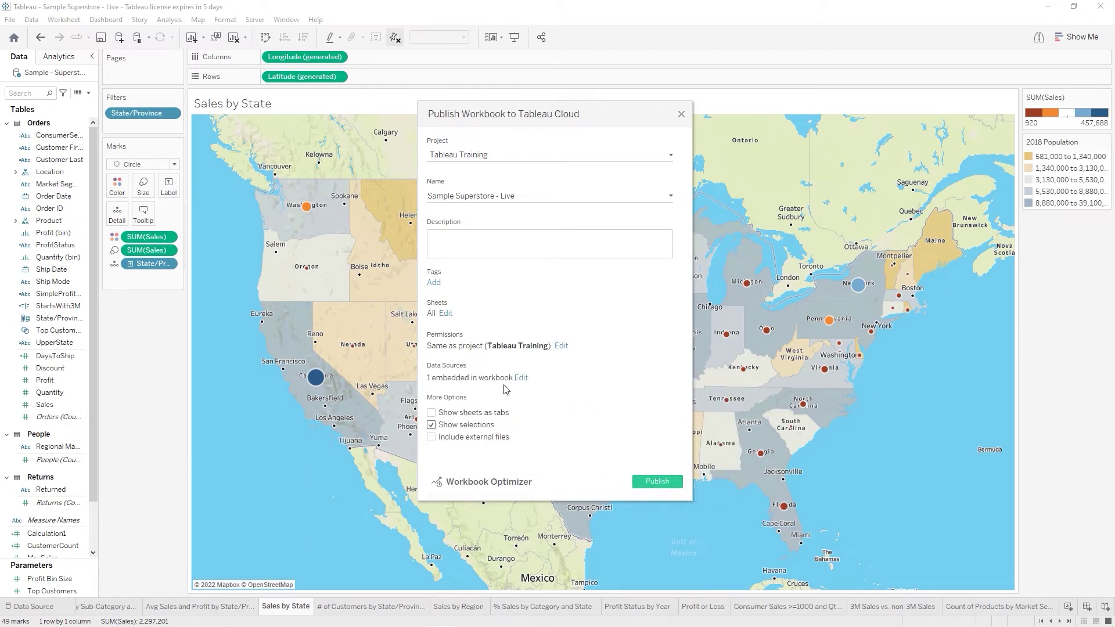
Publish the workbook with the Sample - Superstore data source set to Published separately and Show sheets as tabs enabled
click(521, 379)
click(658, 430)
click(623, 452)
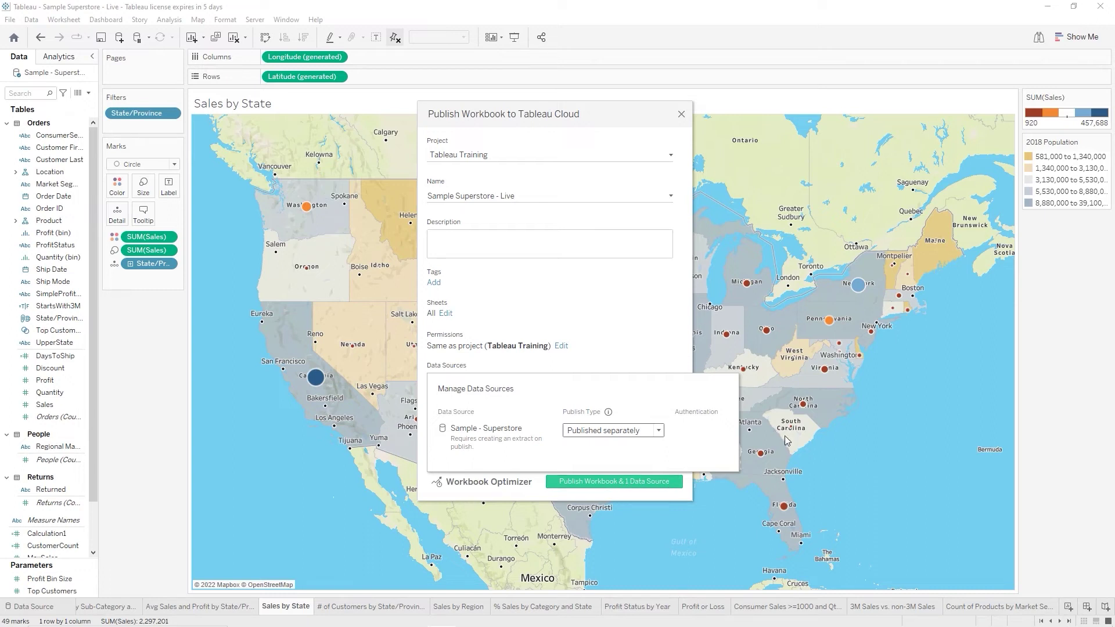
click(635, 367)
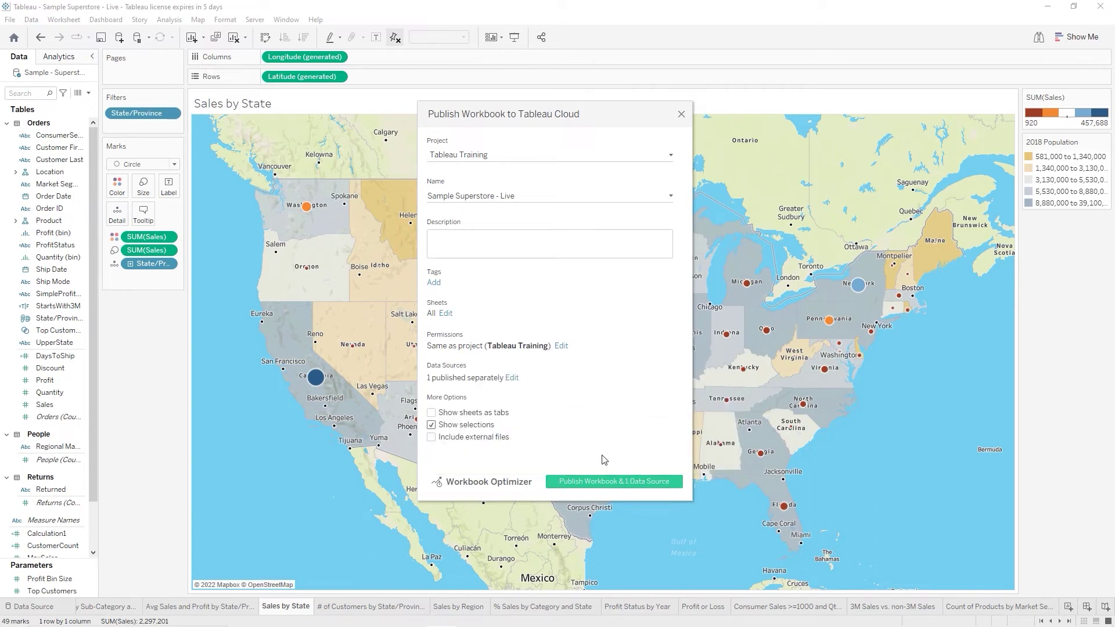
click(431, 415)
click(585, 487)
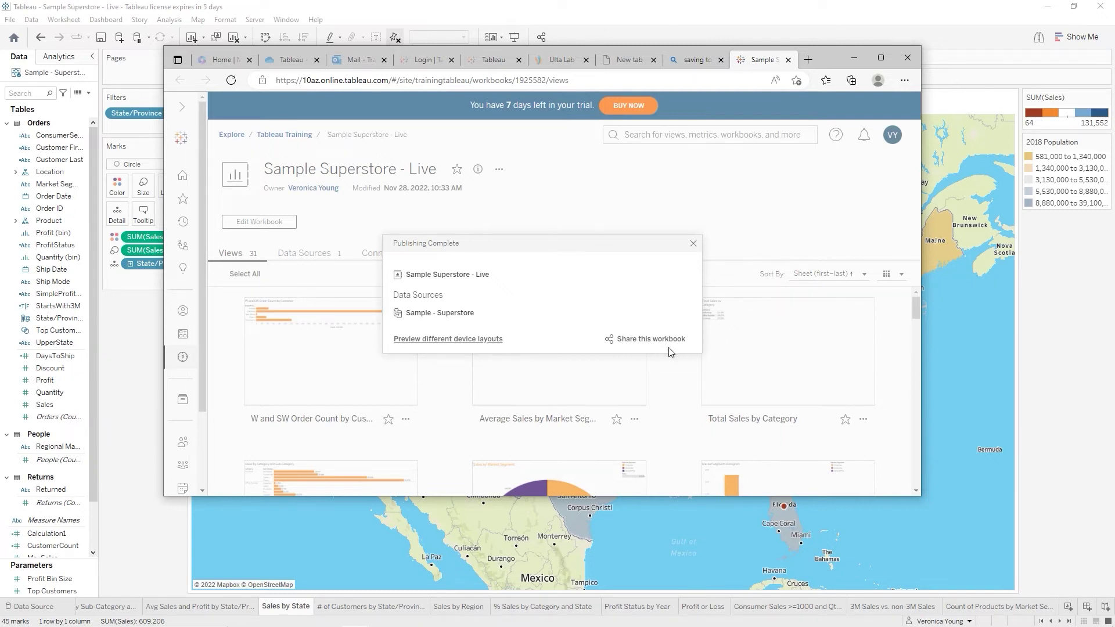
Dismiss the publishing summary and view the published workbook's data sources and views in a full-screen browser
click(693, 244)
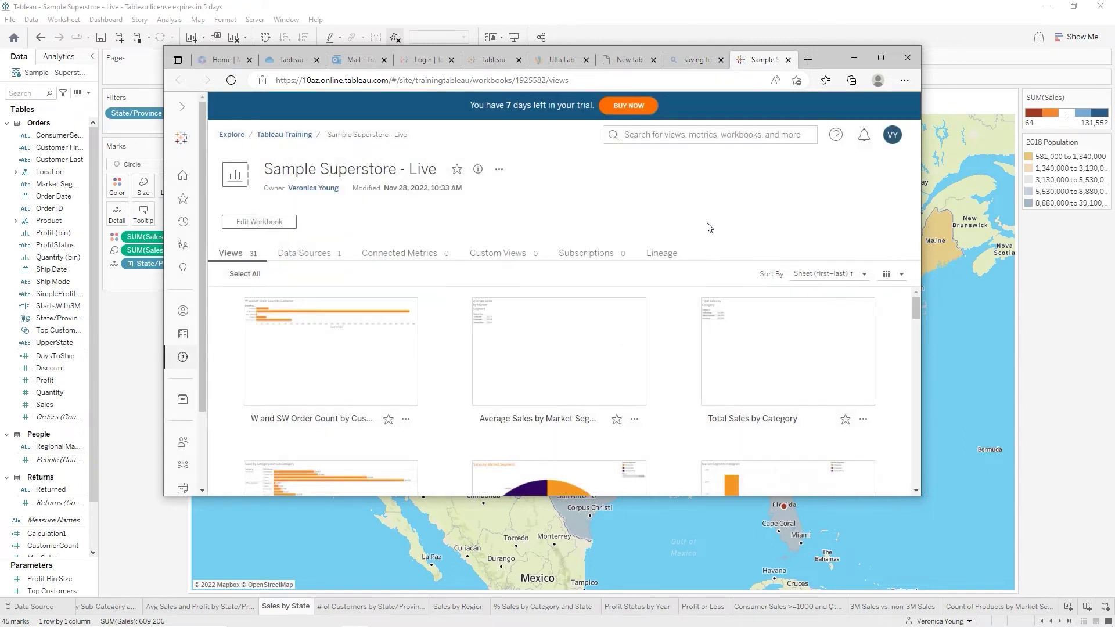
click(900, 82)
key(F11)
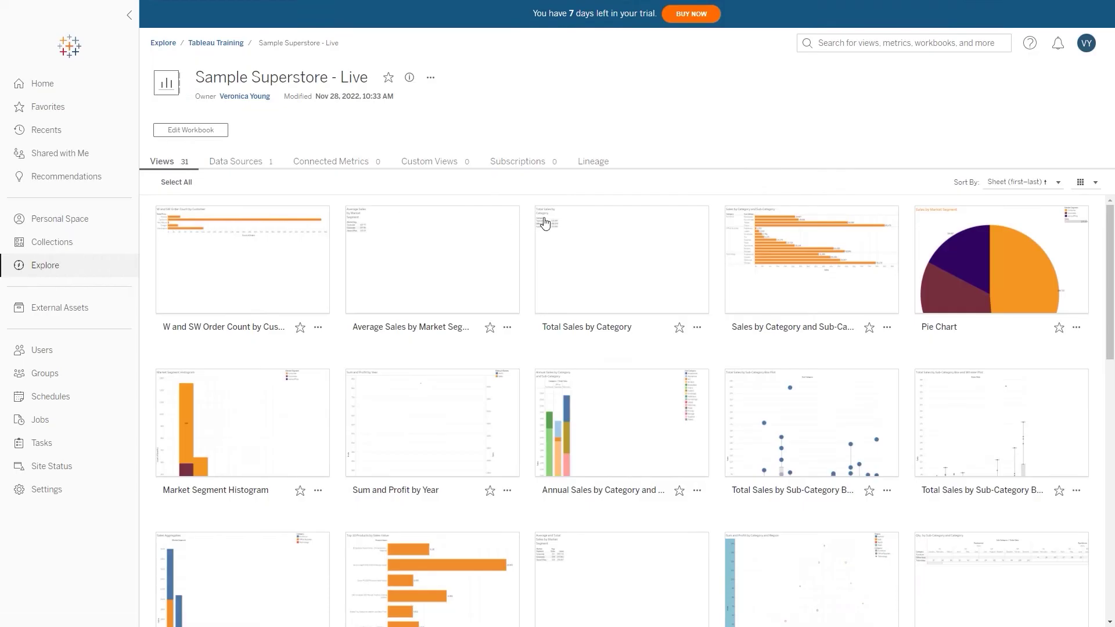
mouse_move(204, 208)
click(227, 166)
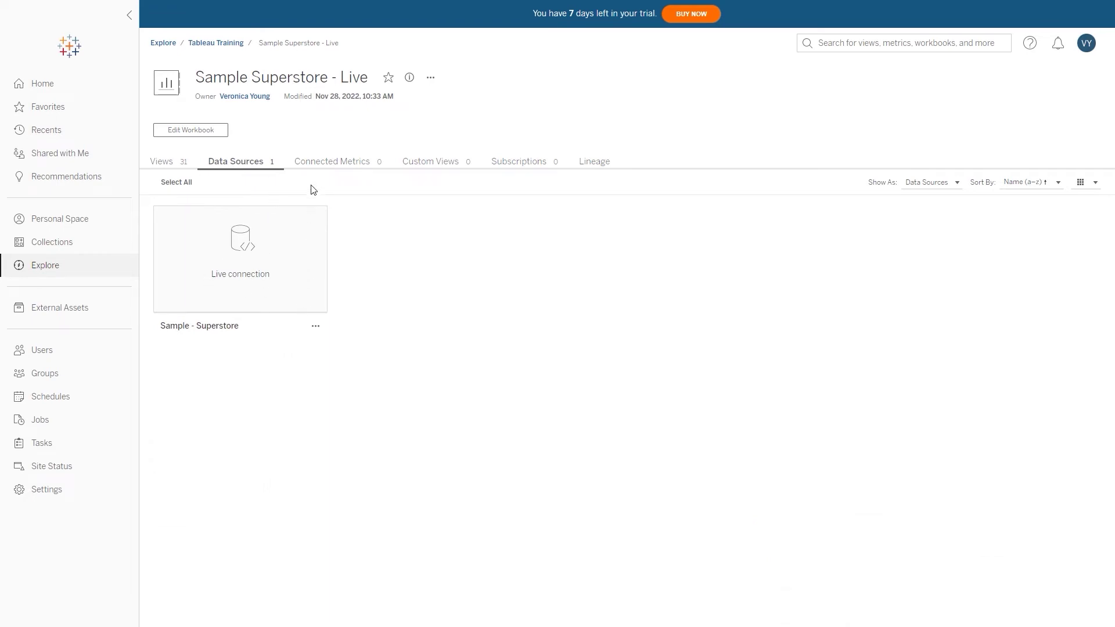
click(172, 168)
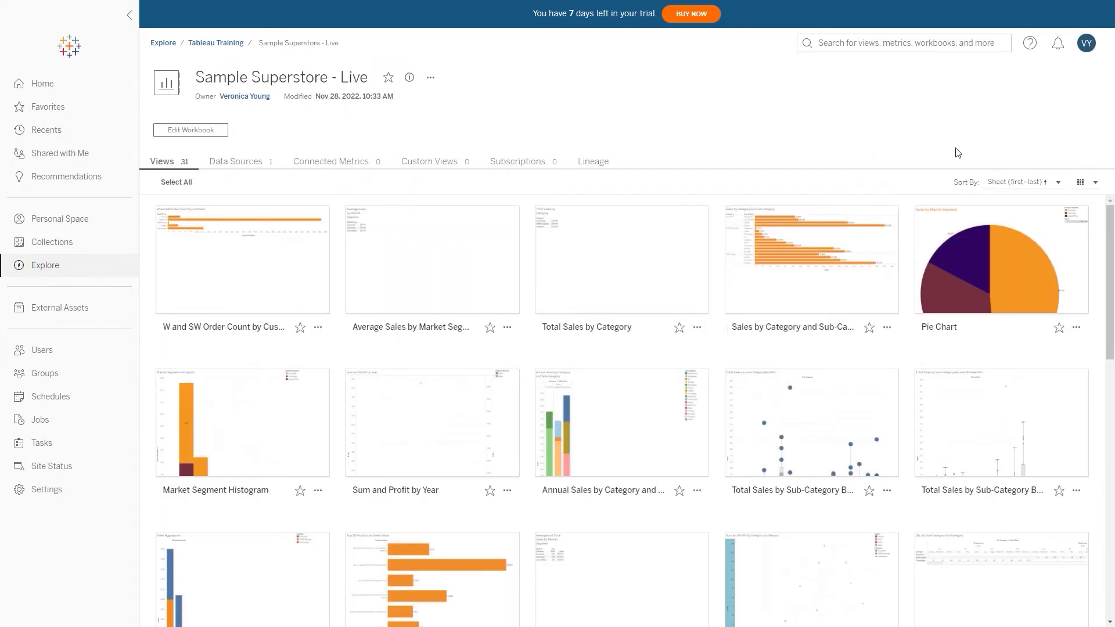
mouse_move(654, 227)
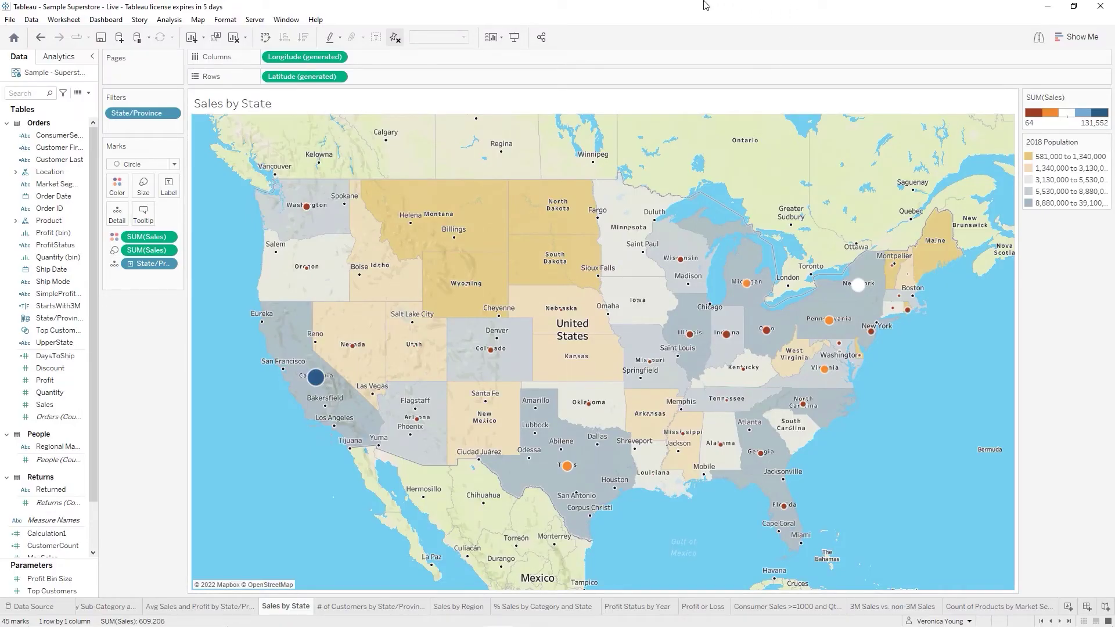
Switch to Tableau Desktop, load the Orders data preview on the data source page, and return to the Sales by State sheet
click(250, 23)
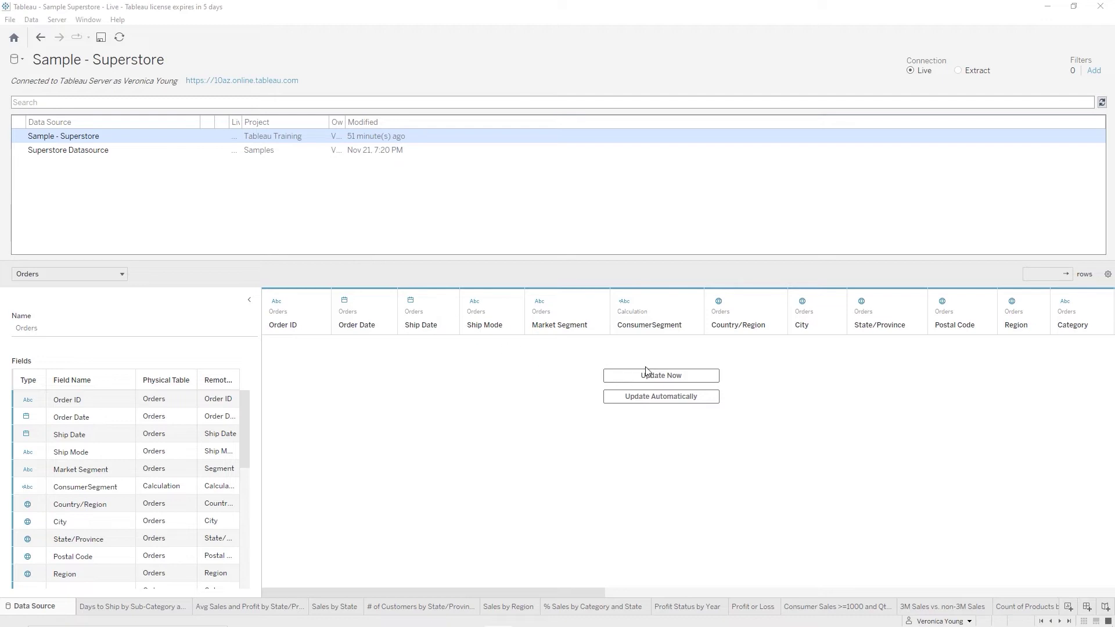
click(681, 380)
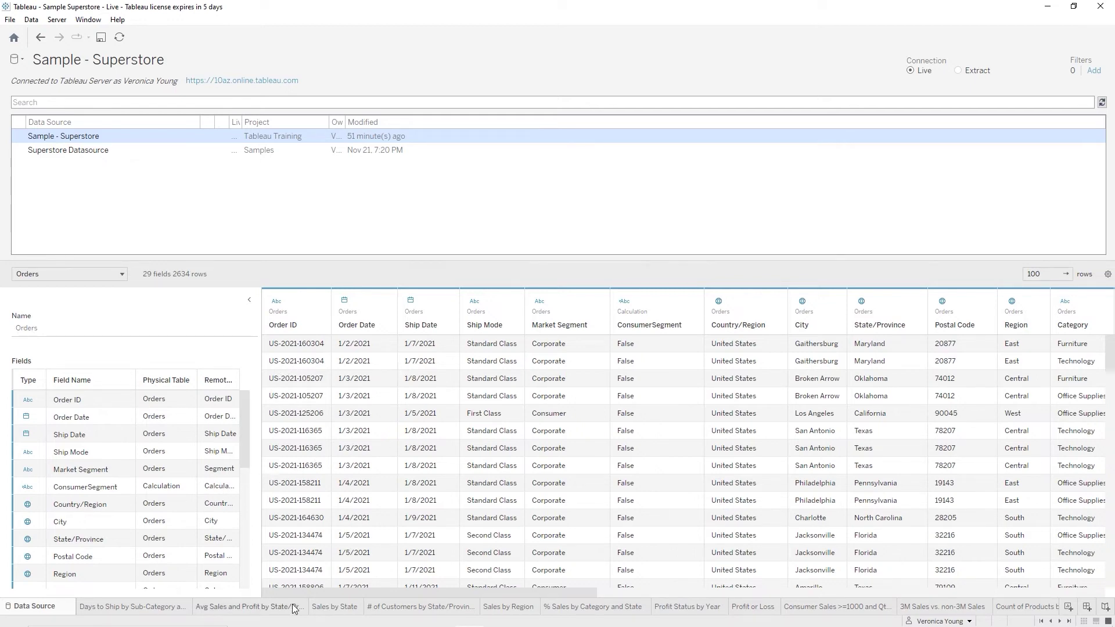
click(335, 606)
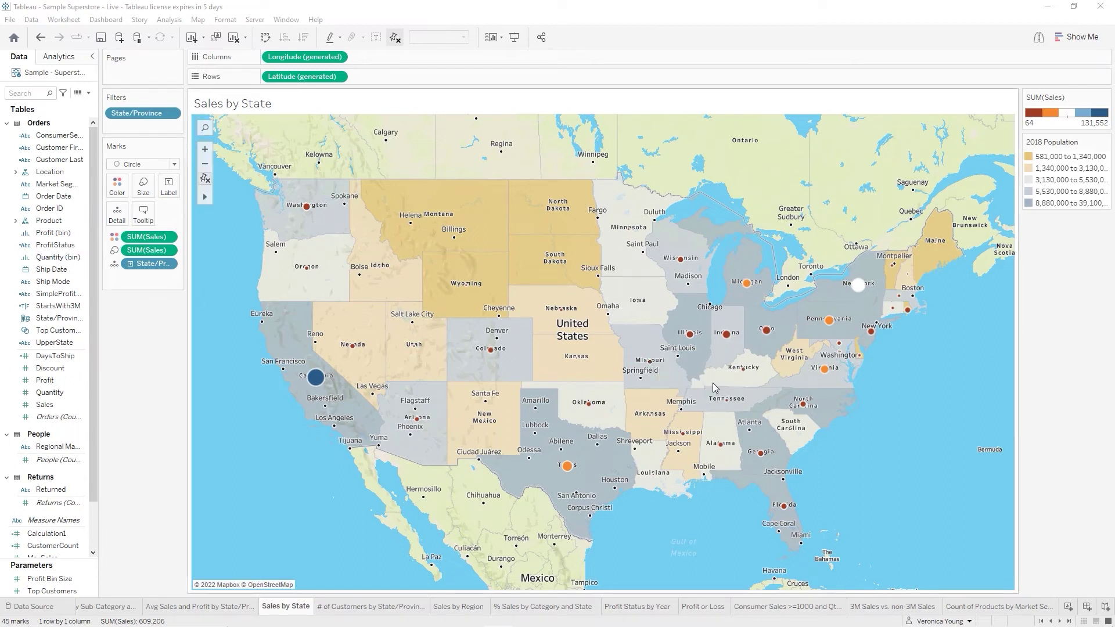
mouse_move(767, 335)
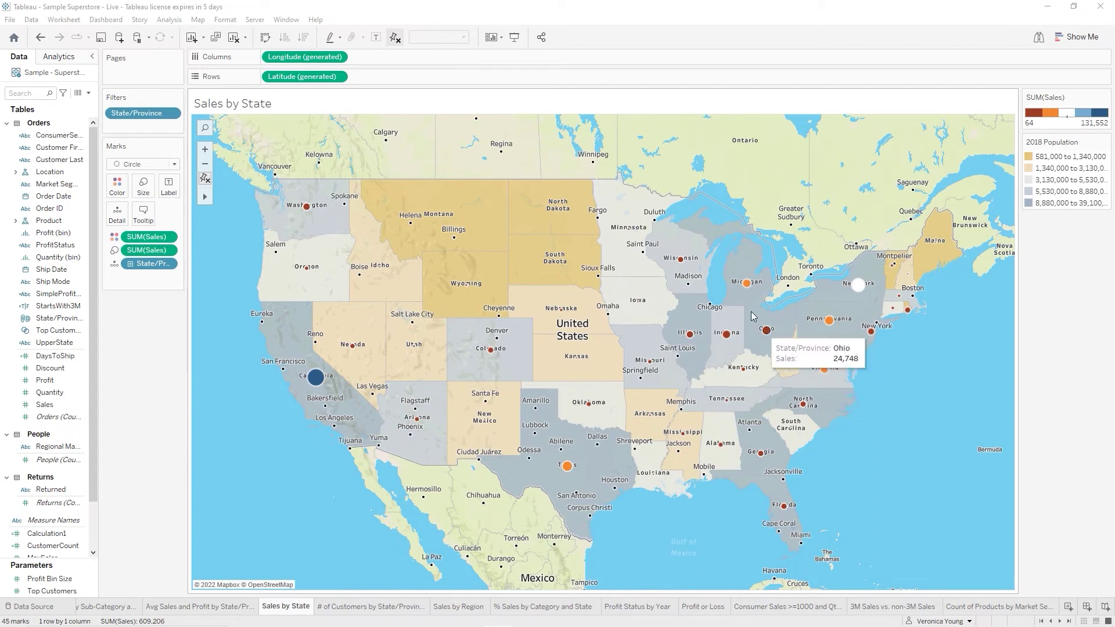
Start an image export of the Sales by State worksheet and choose its legend layout
click(60, 20)
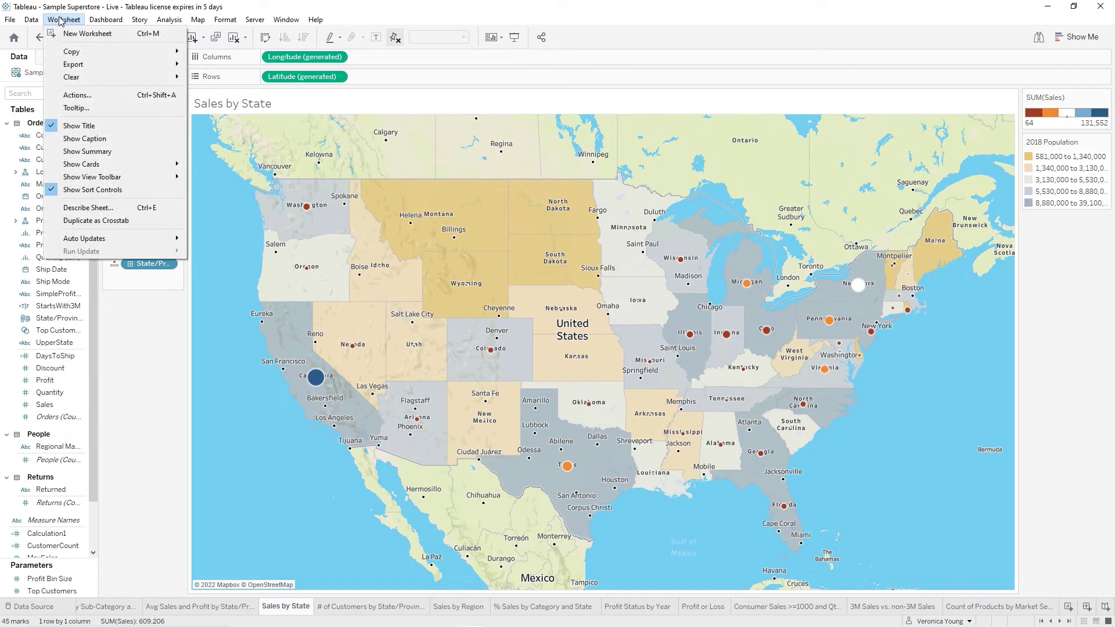
mouse_move(72, 66)
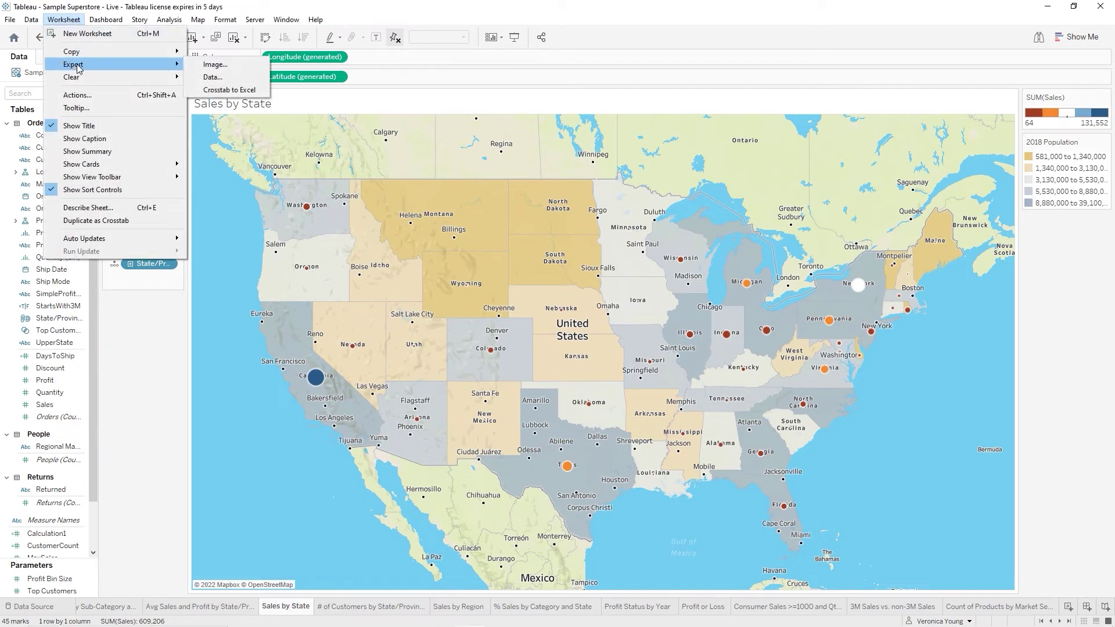
mouse_move(182, 72)
mouse_move(157, 64)
click(211, 64)
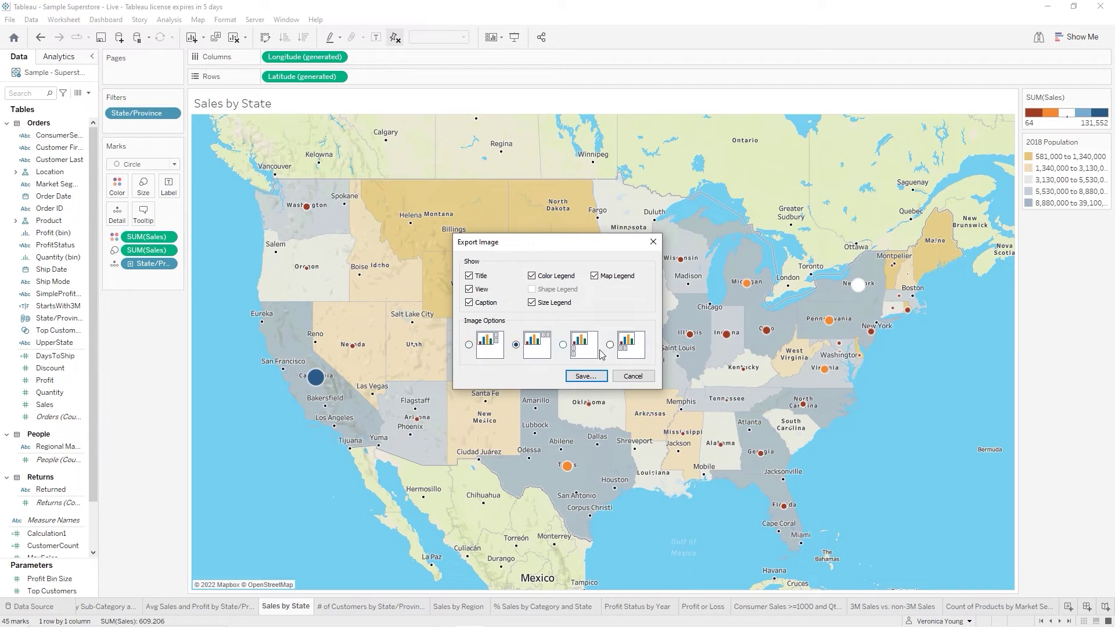
click(639, 355)
click(536, 349)
click(489, 357)
click(584, 376)
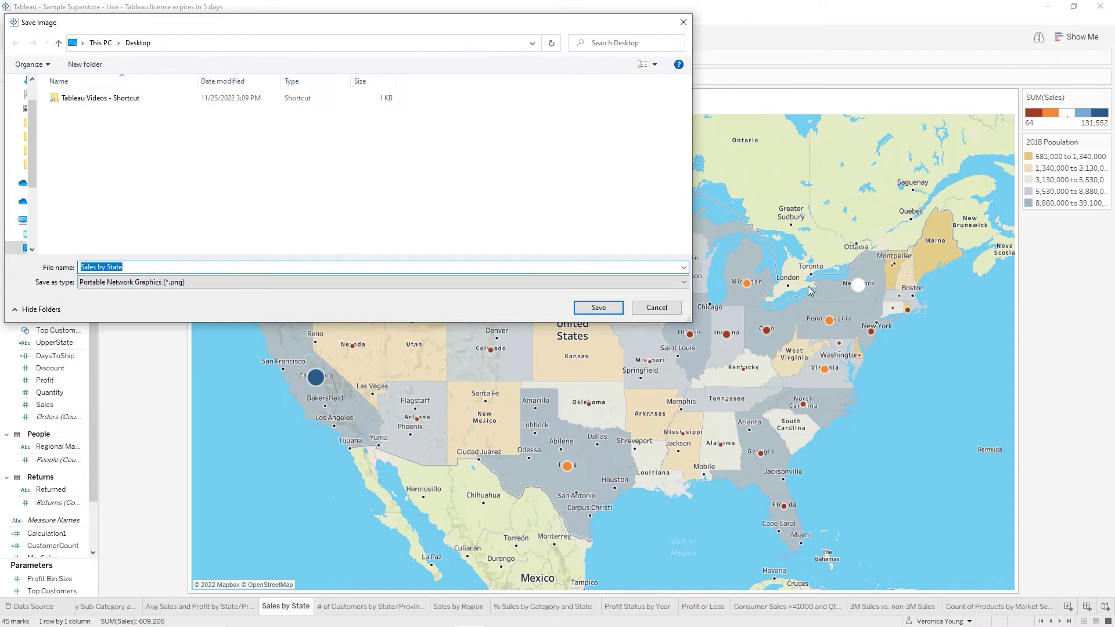
Save the exported image to the desktop as a PNG named Sales by State and open the saved file
click(684, 282)
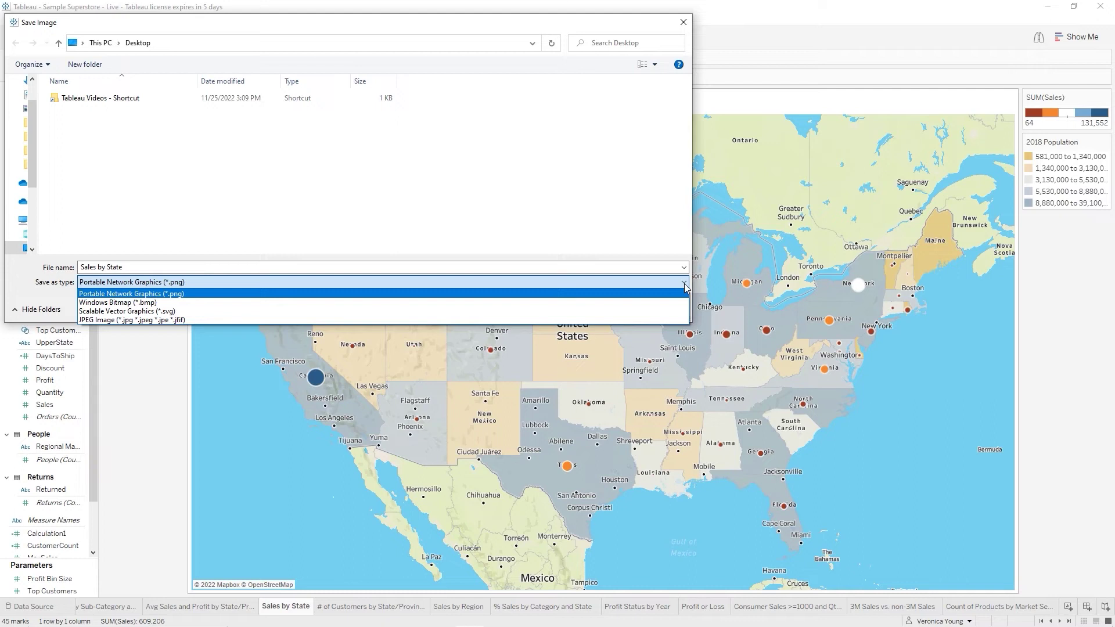
click(684, 283)
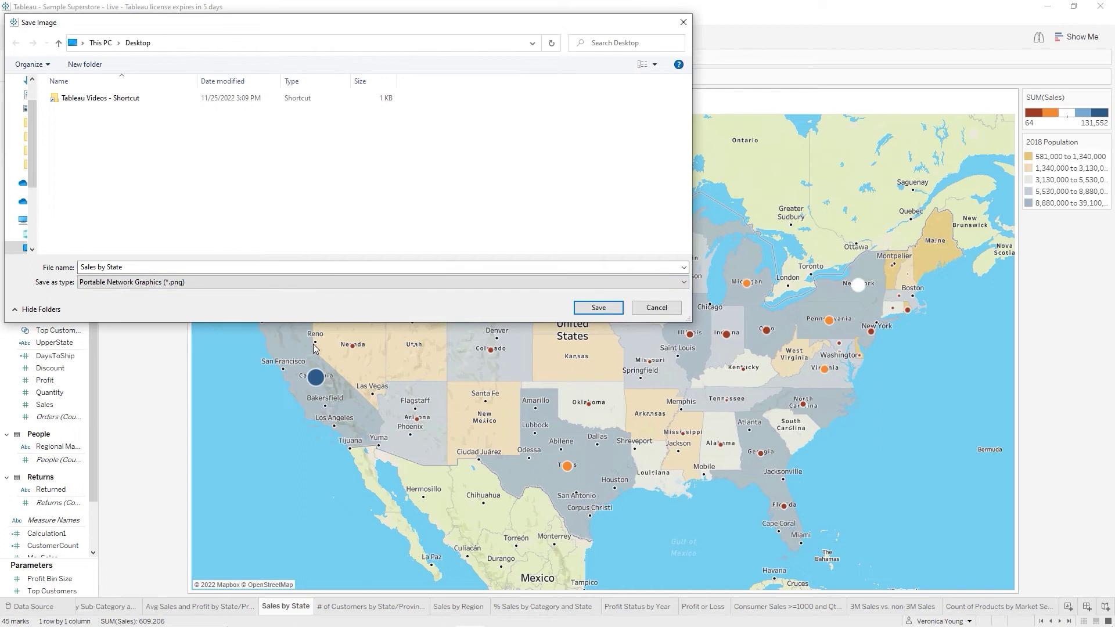
click(598, 308)
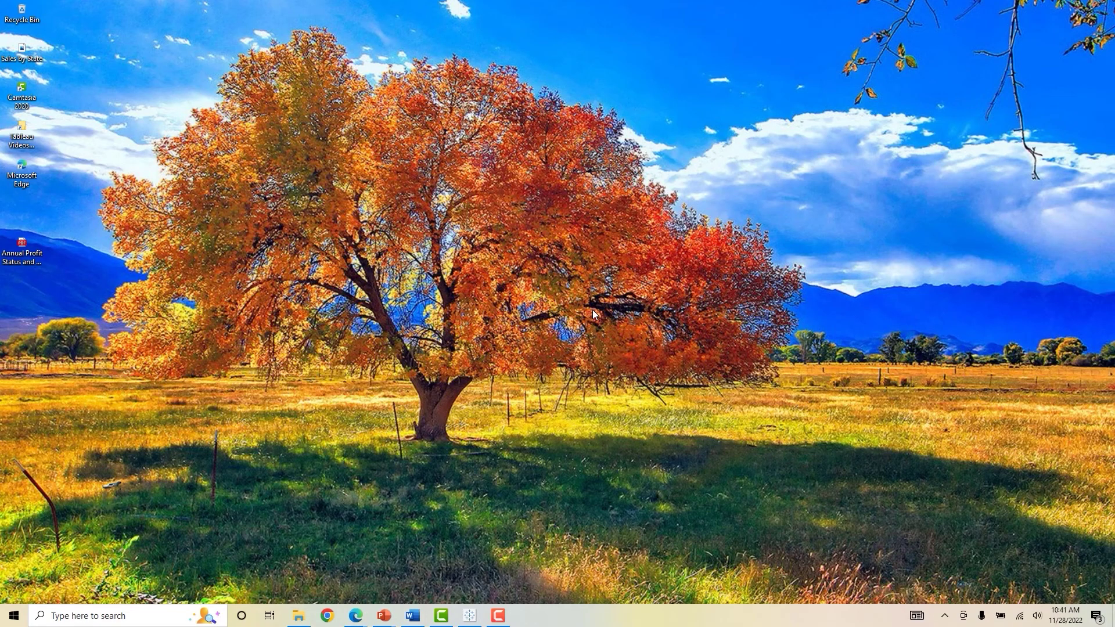
click(27, 60)
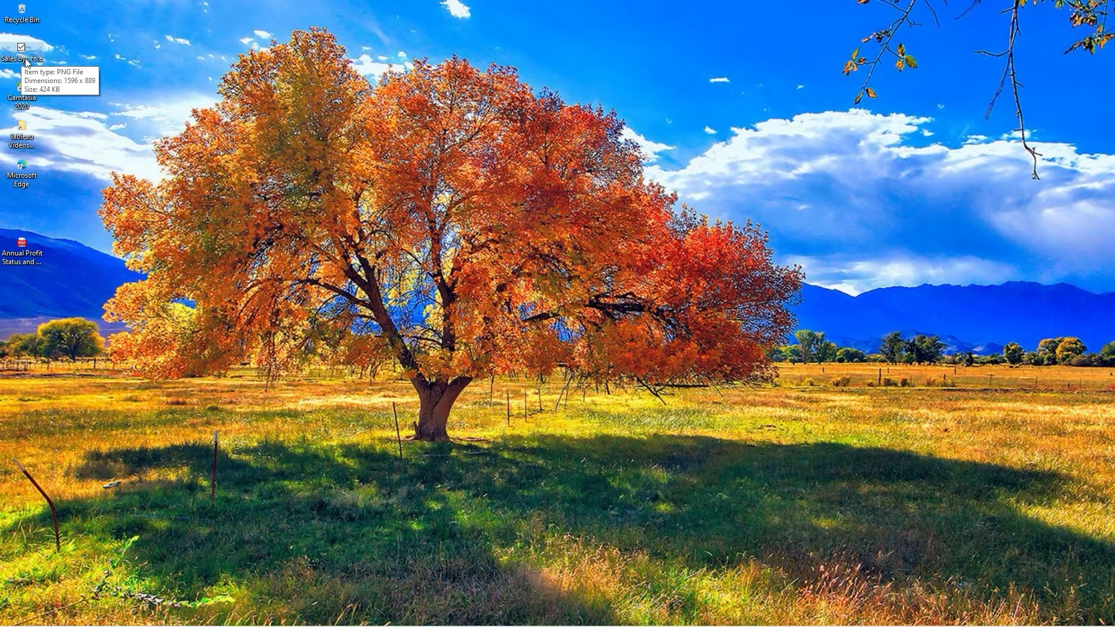
double_click(25, 60)
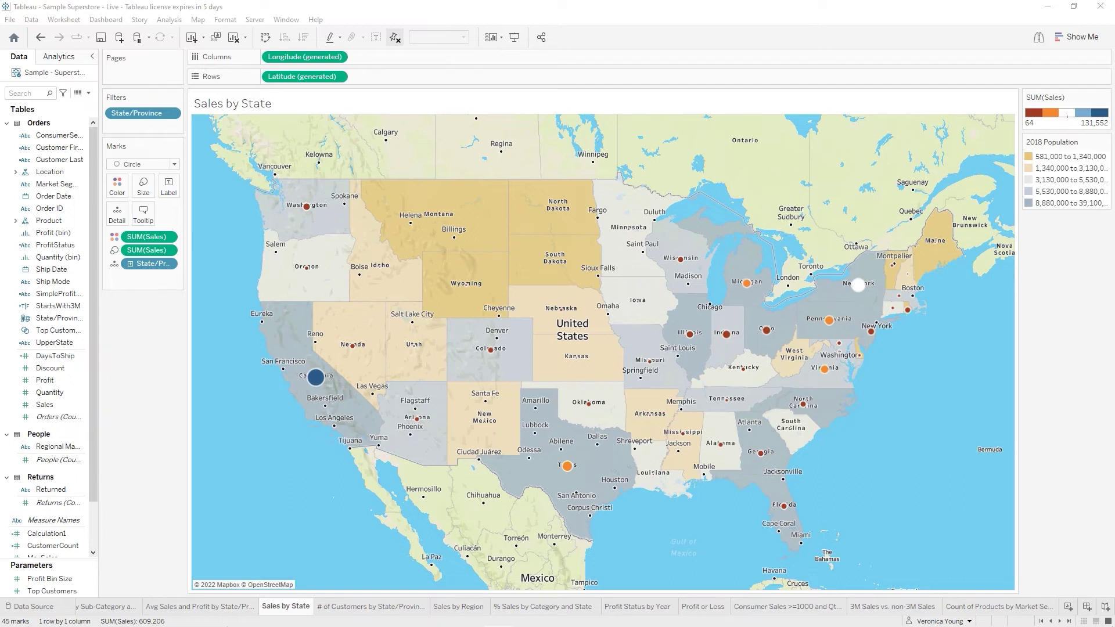
Export the Sales by State worksheet's data for the entire view to a desktop Access database named Sales by State Data, using table name DATA
click(60, 21)
mouse_move(118, 67)
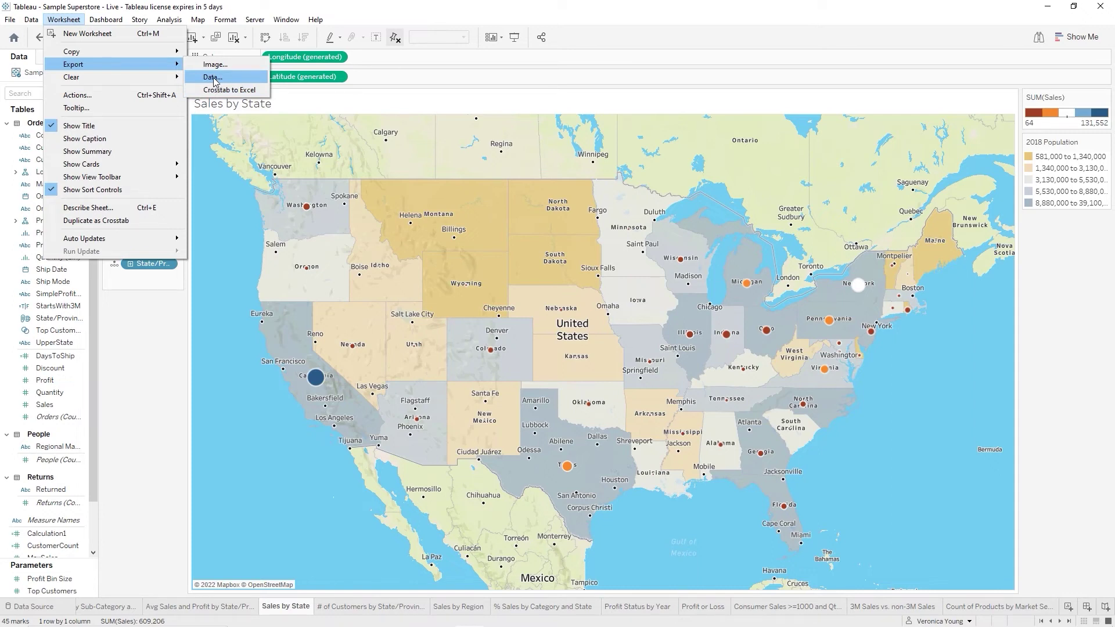
click(214, 79)
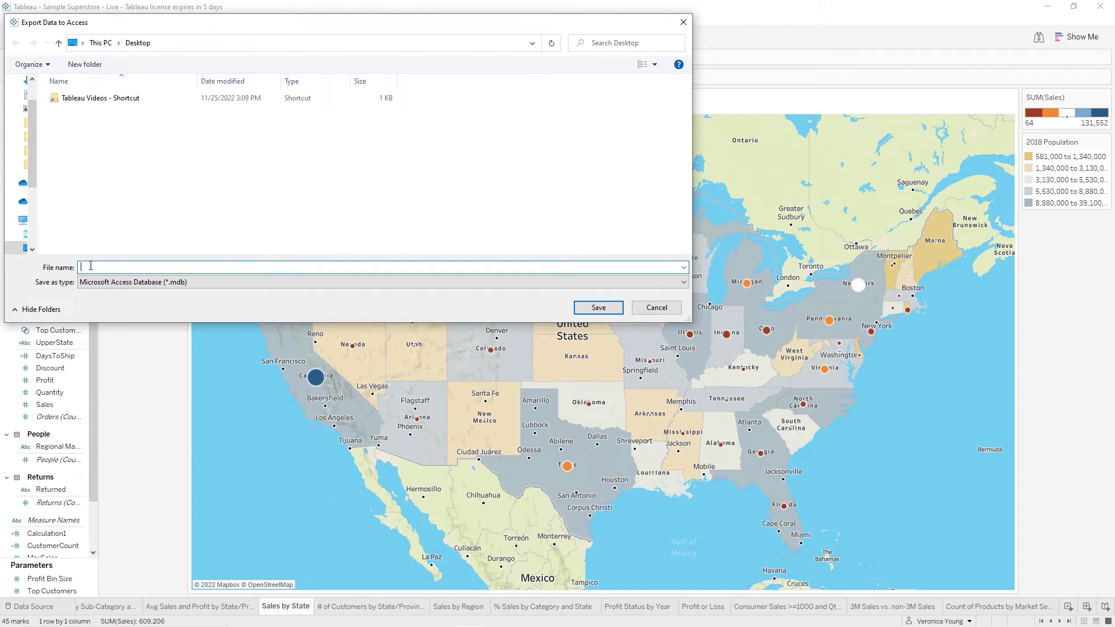
text(Sales by State Data)
click(598, 307)
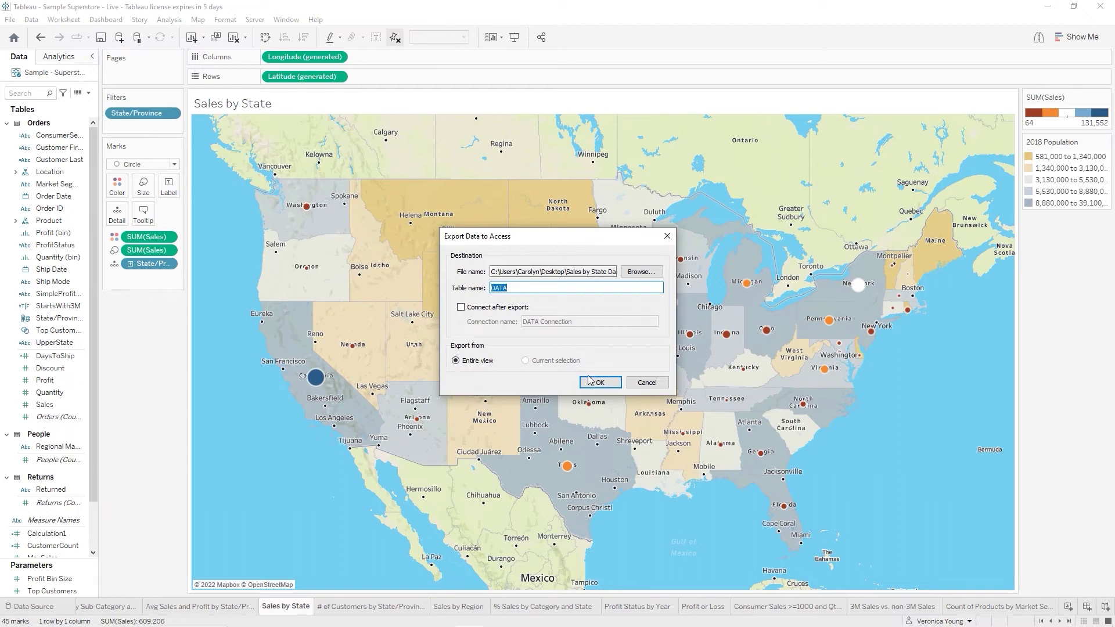
click(603, 388)
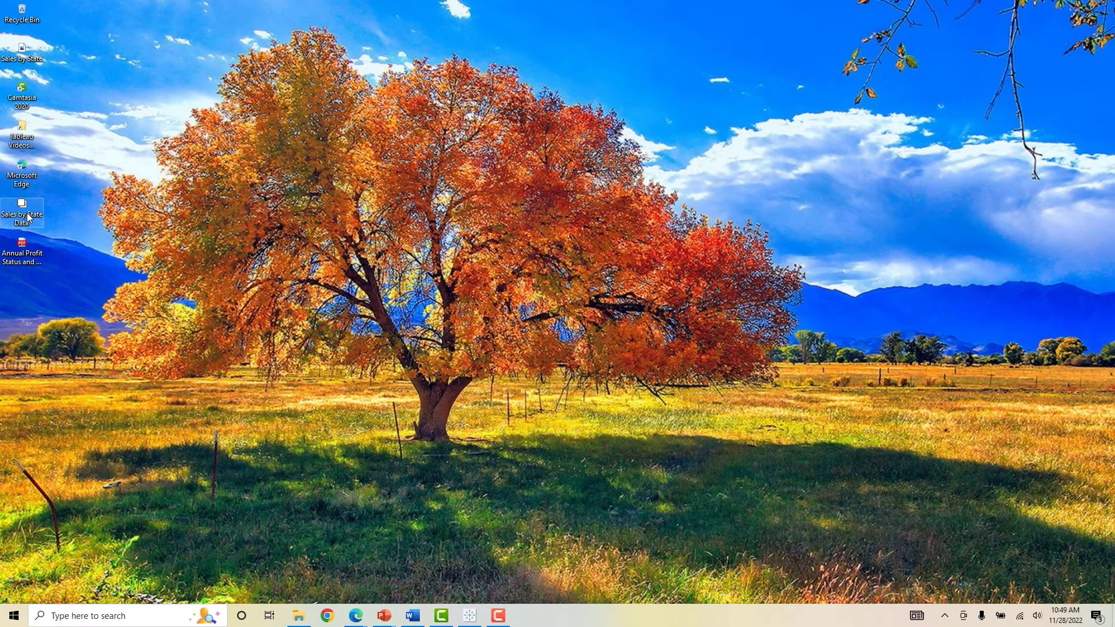
Open the exported Sales by State Data database in Access, enable its content, and view the DATA table before closing it
double_click(28, 216)
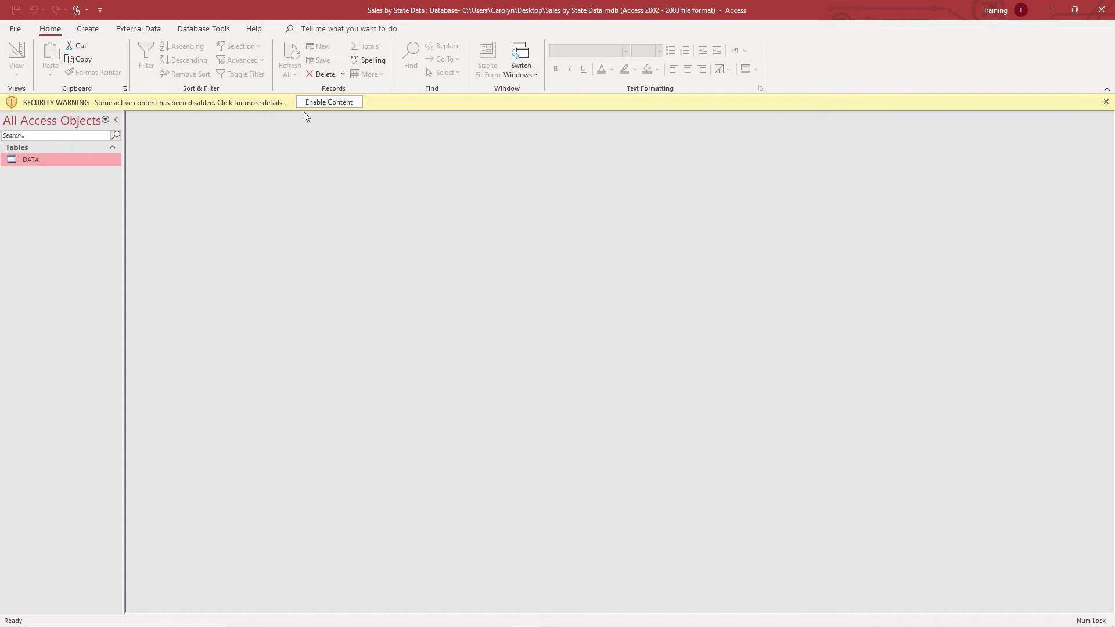
click(330, 103)
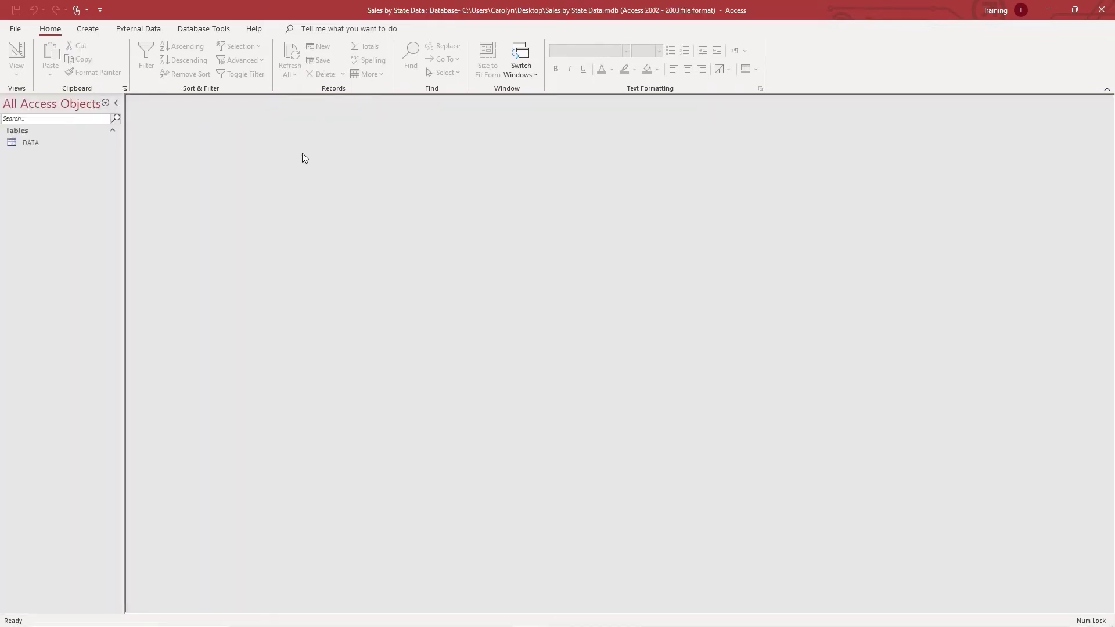
click(22, 143)
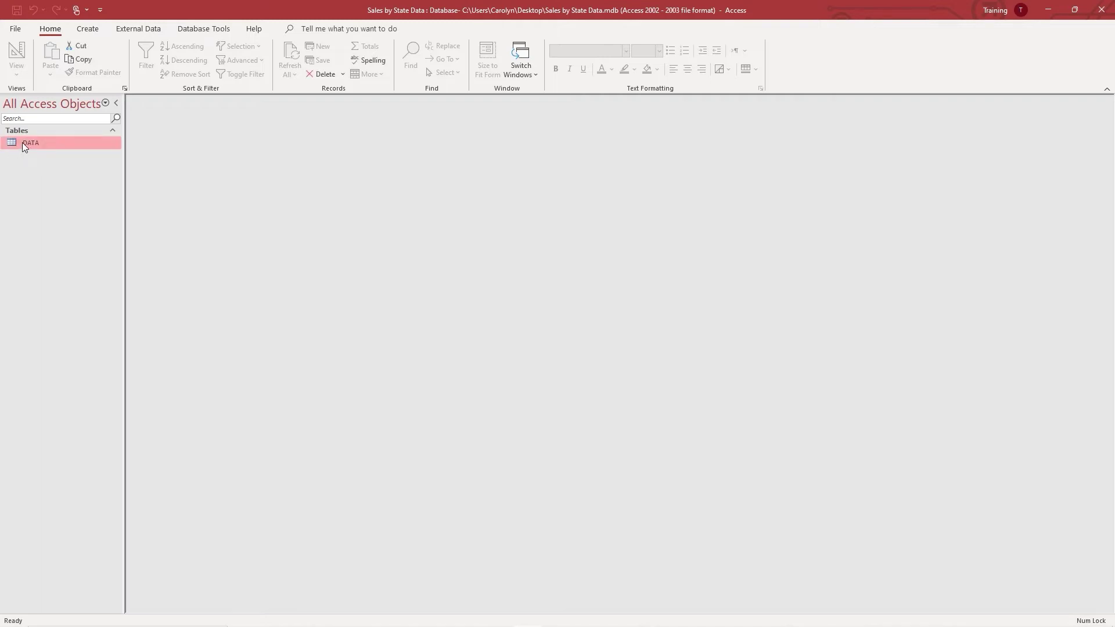
double_click(23, 143)
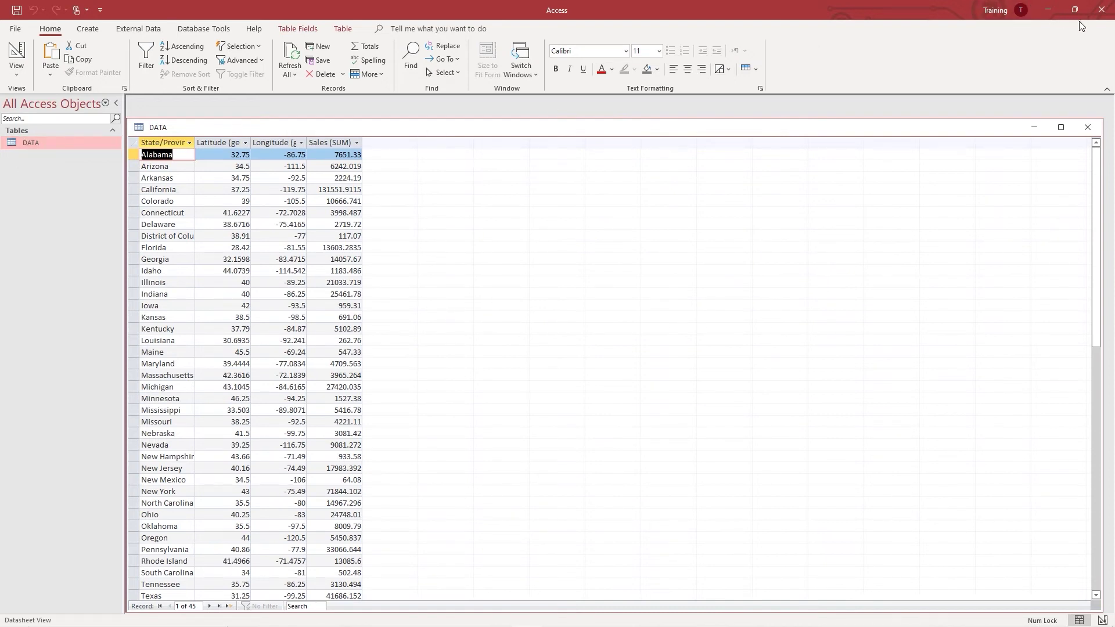
click(1101, 10)
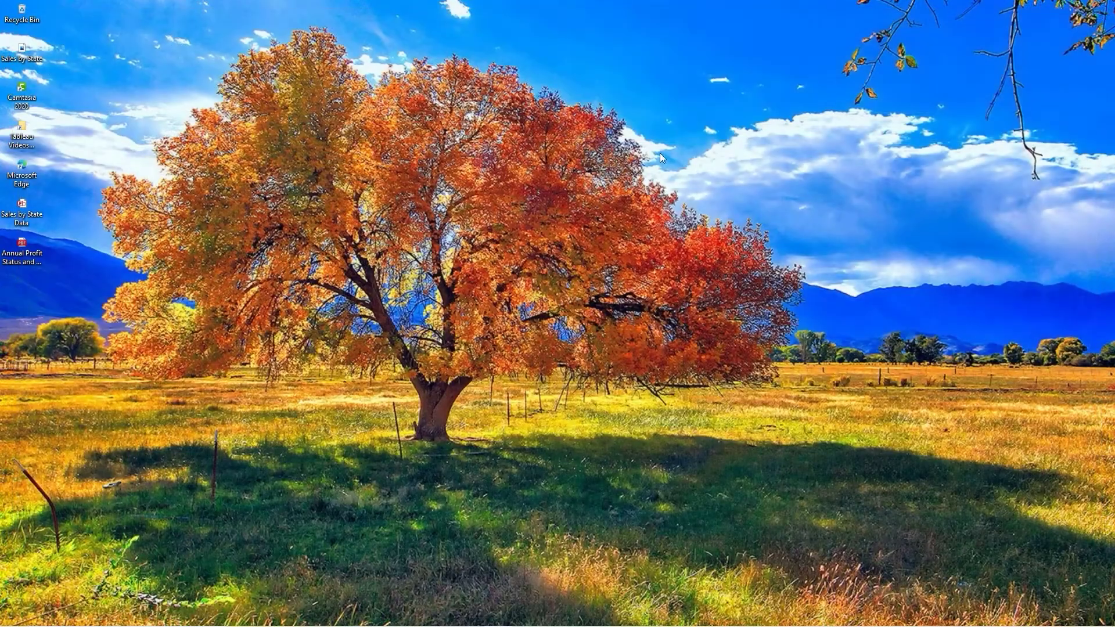
Switch back to Tableau Desktop and export the Sales by State worksheet as a crosstab to Excel, reviewing the exported rows
mouse_move(432, 619)
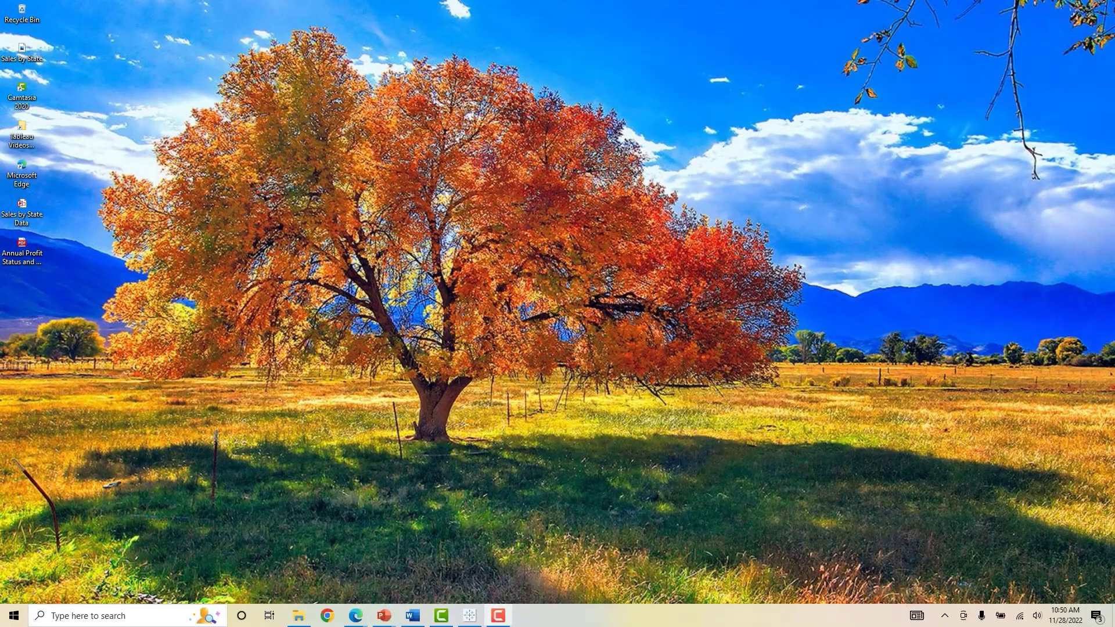
click(469, 619)
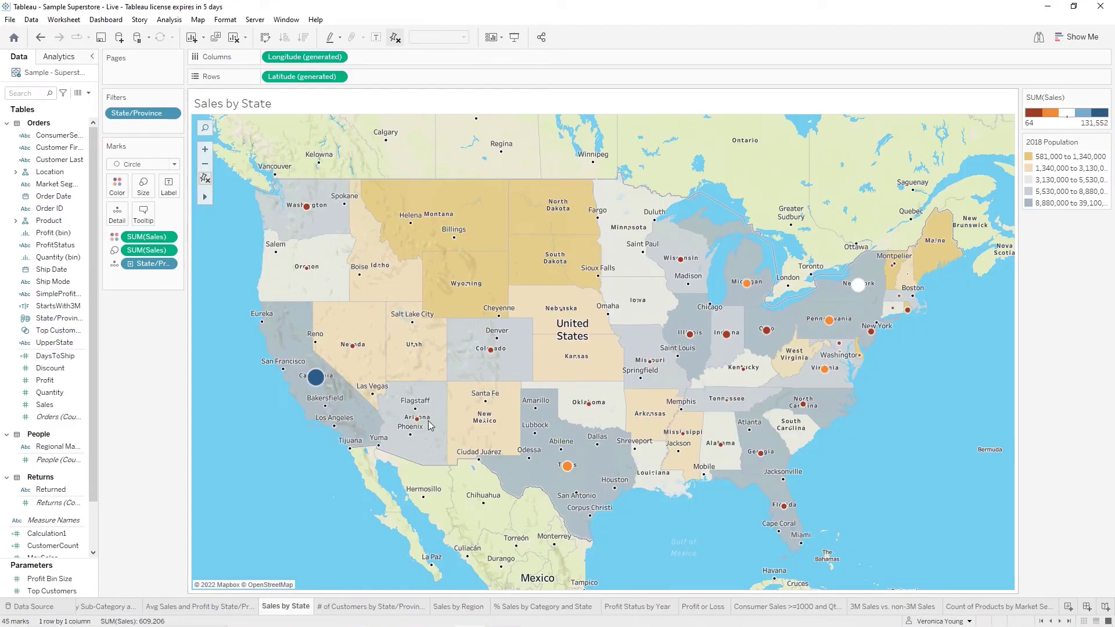
click(63, 19)
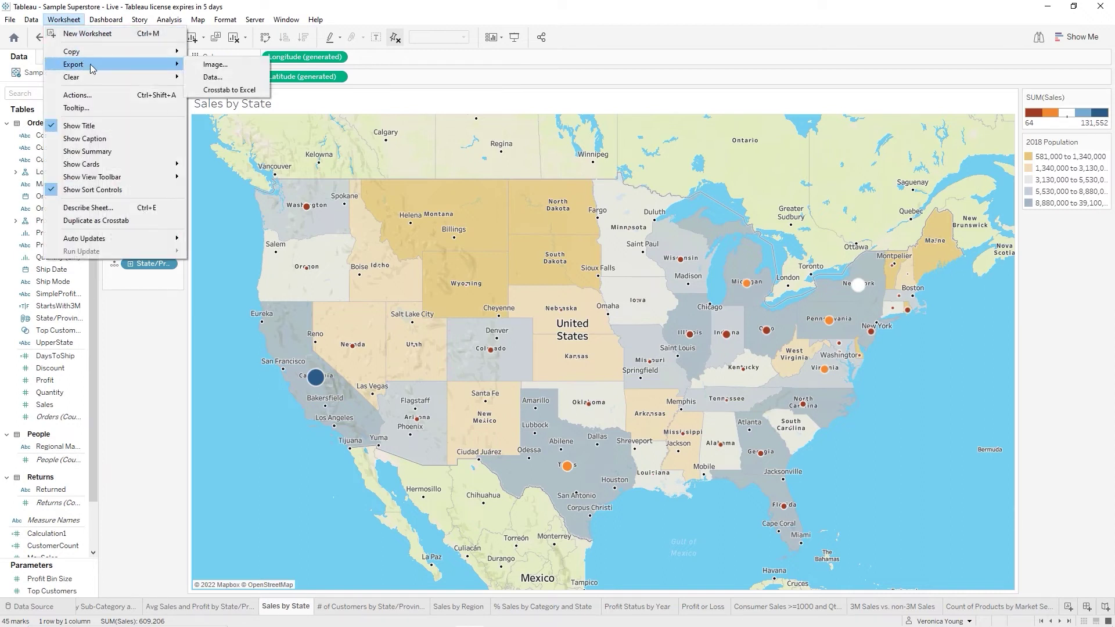
click(232, 91)
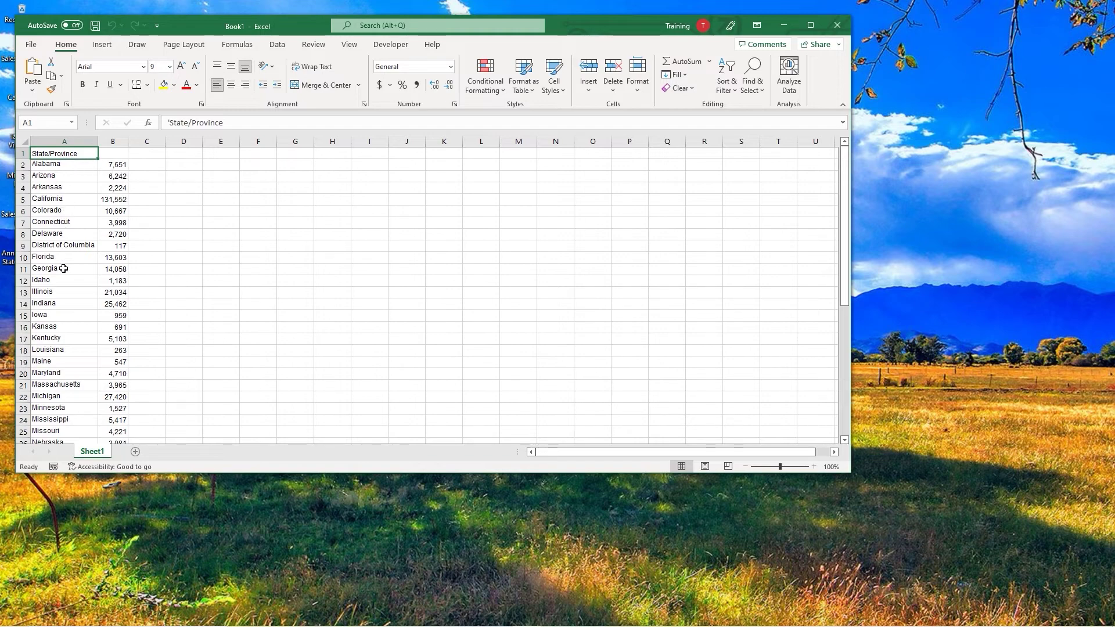
scroll(152, 201, down, 1)
scroll(152, 201, down, 9)
scroll(152, 202, up, 6)
scroll(152, 202, up, 4)
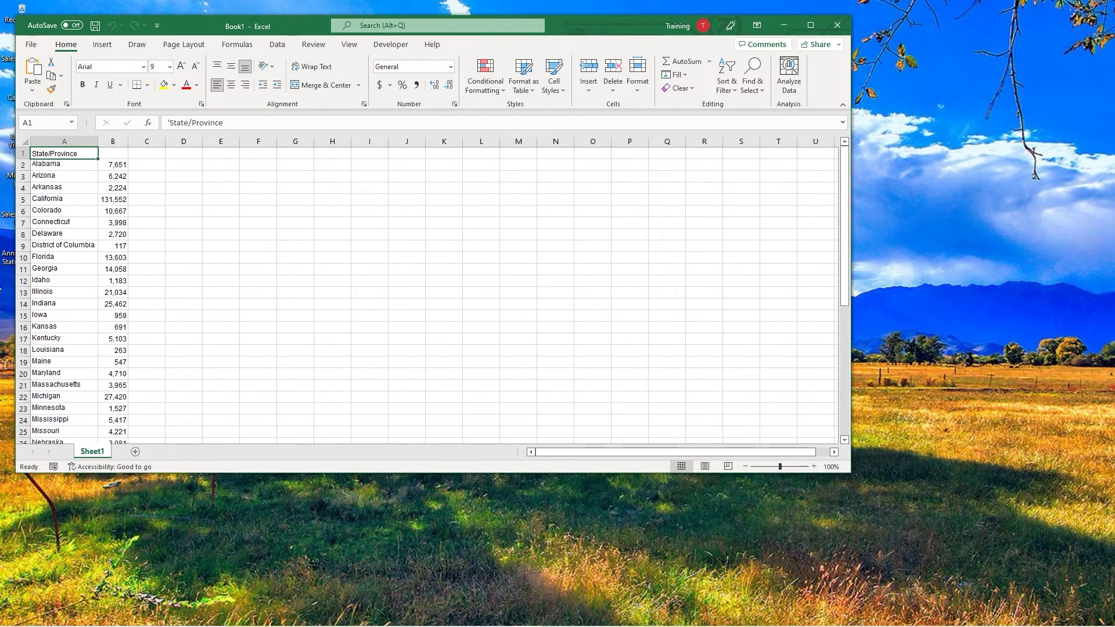
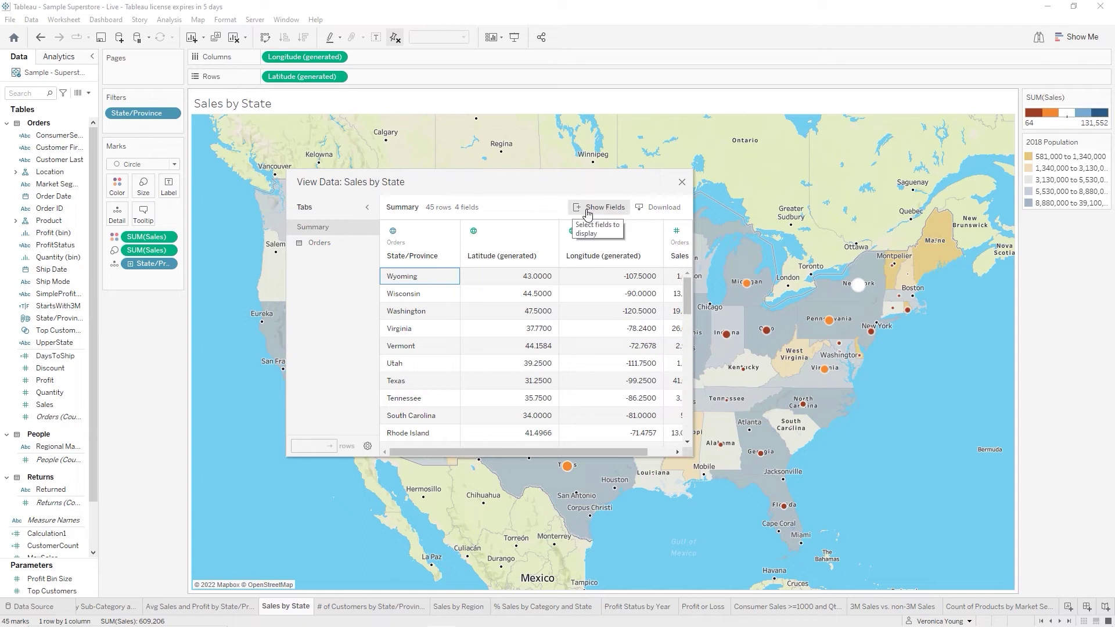
Inspect the summary data's selectable fields and download file settings in the Sales by State data view, cancelling the download
click(588, 209)
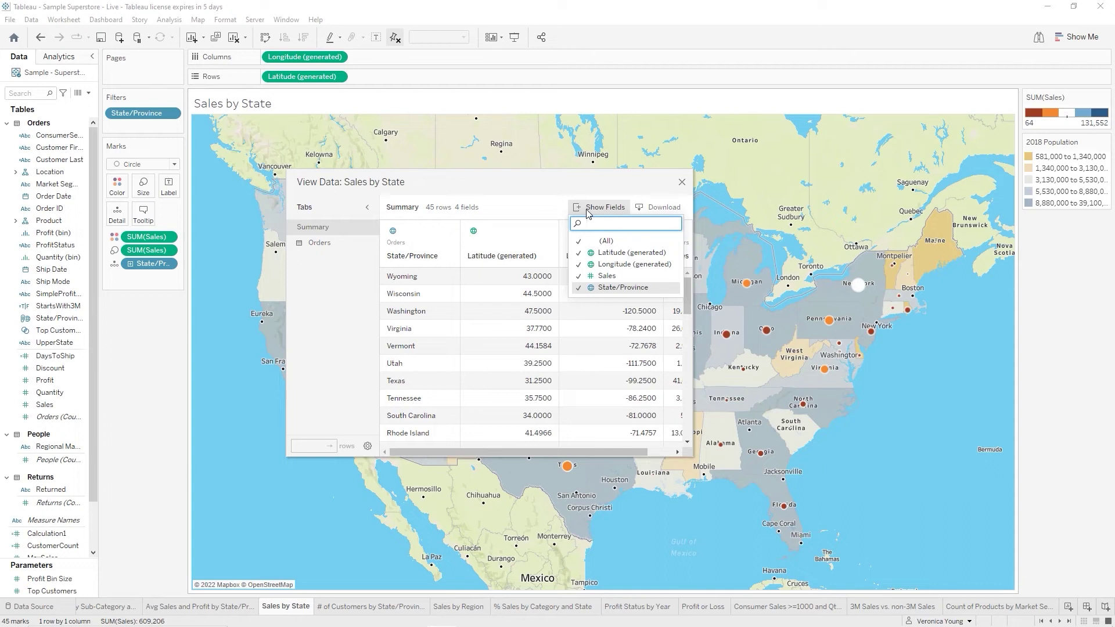
click(546, 210)
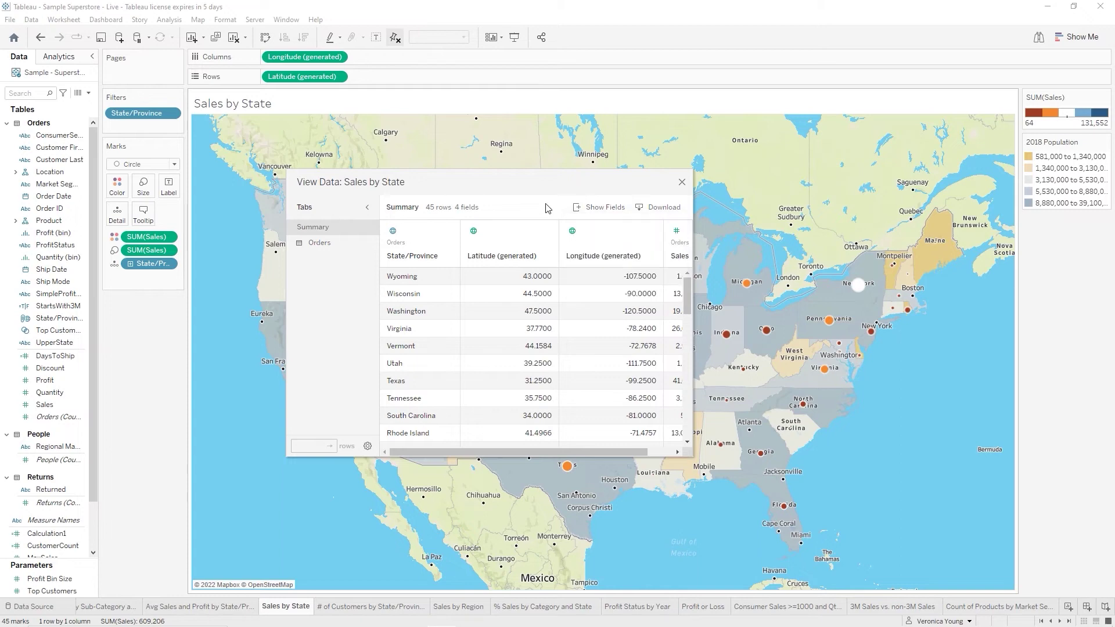
click(658, 210)
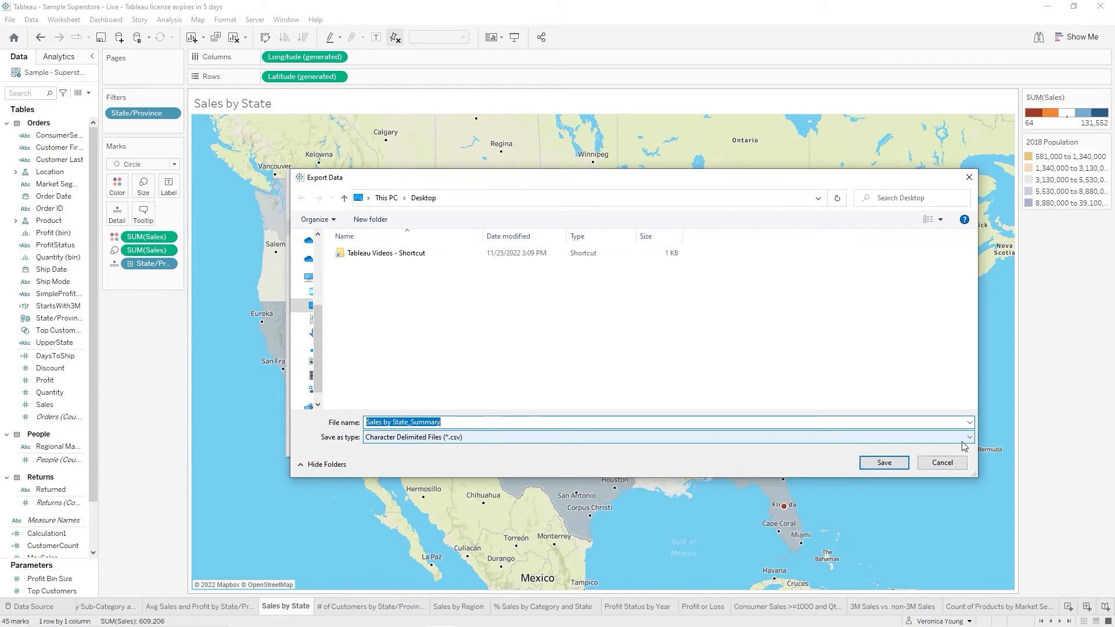
click(940, 464)
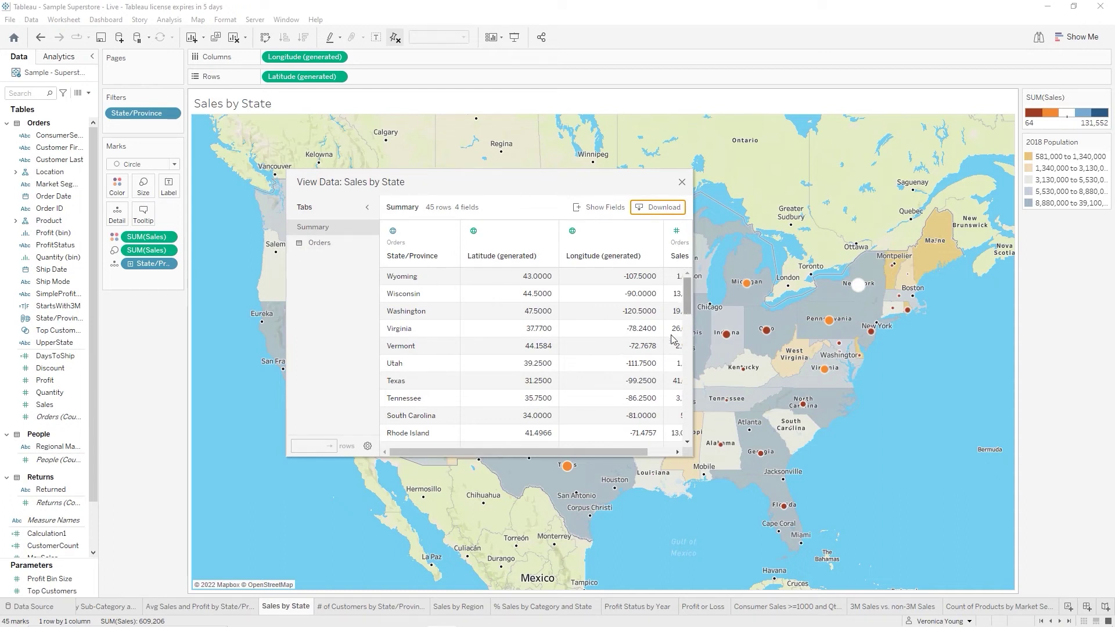
click(643, 458)
drag(643, 457, 480, 477)
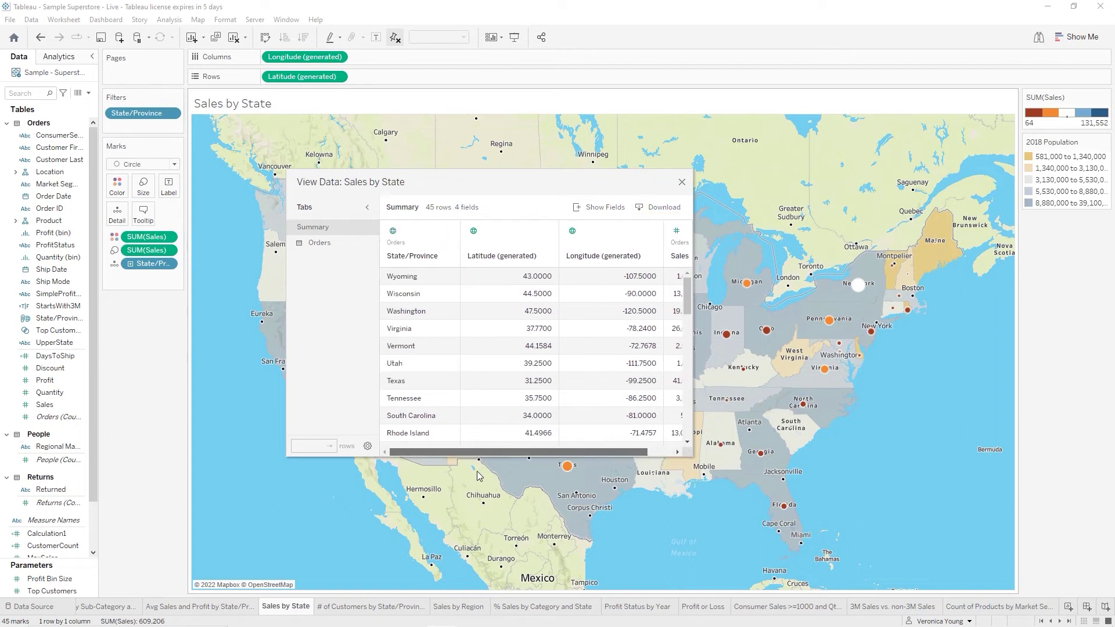
Compare the summary data with the underlying Orders rows in the Sales by State data view
click(322, 244)
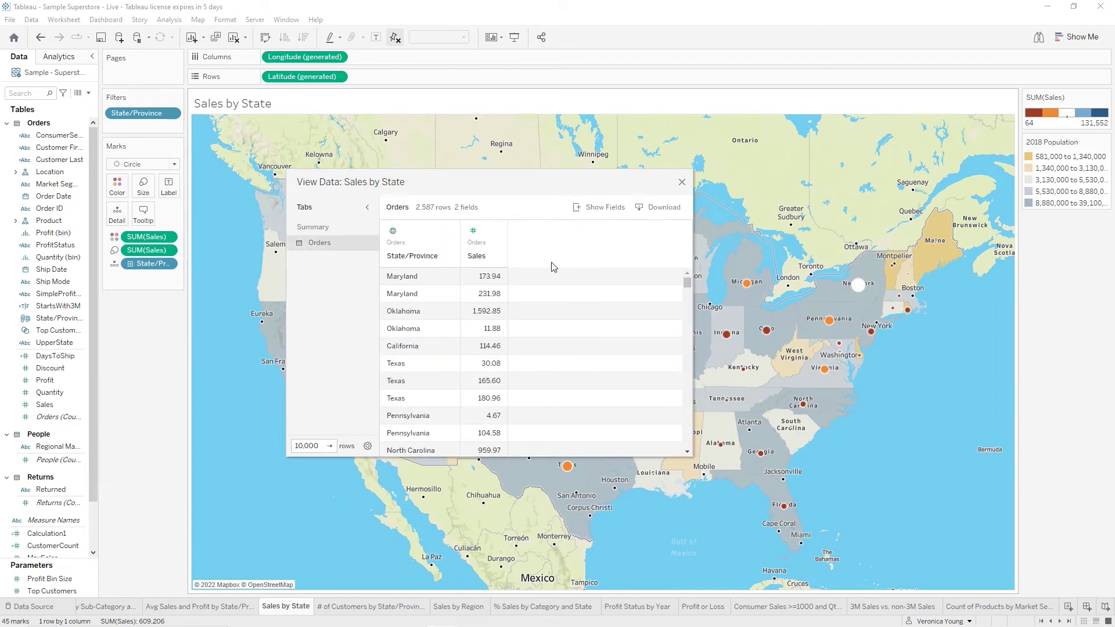
click(327, 233)
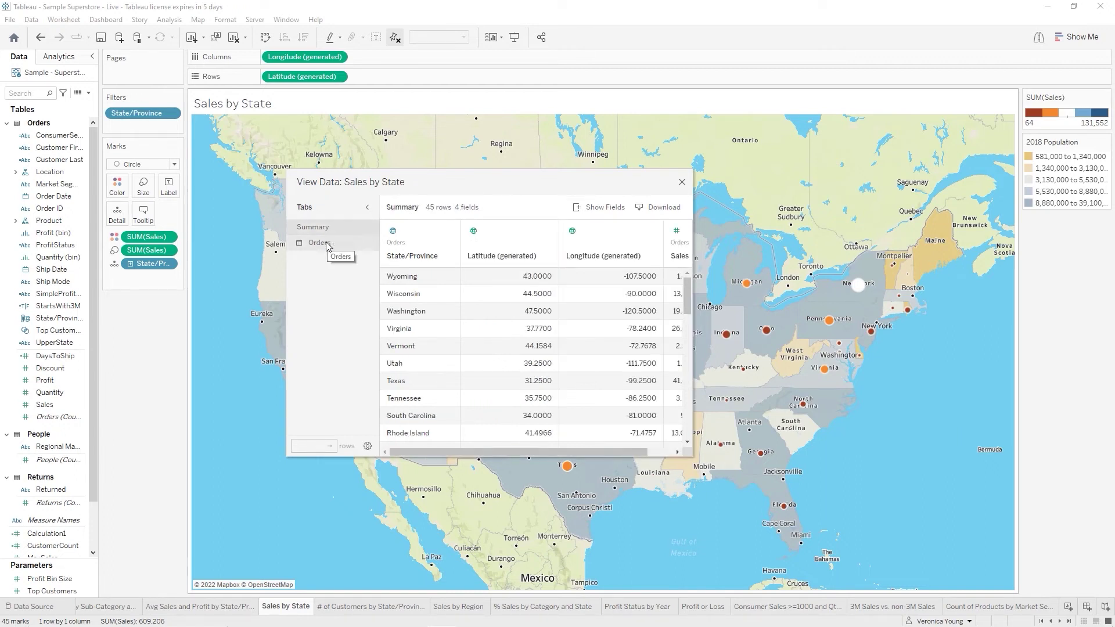
click(327, 245)
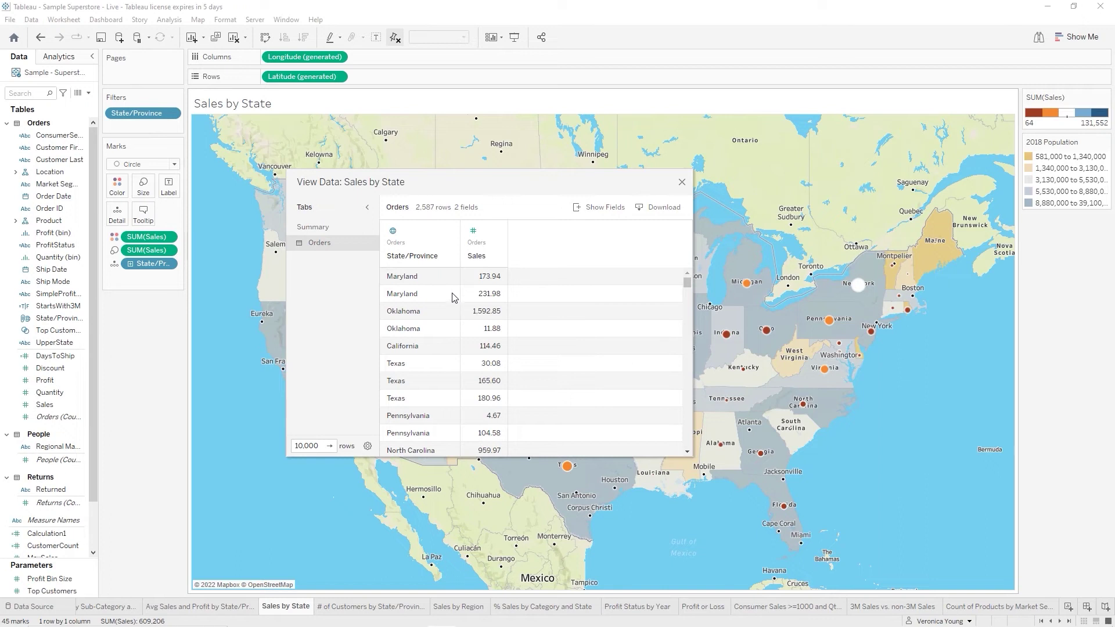
scroll(453, 295, down, 5)
scroll(454, 297, up, 5)
Check the maximum row count and alias display settings for the Orders data, and close the data view
click(312, 447)
click(306, 451)
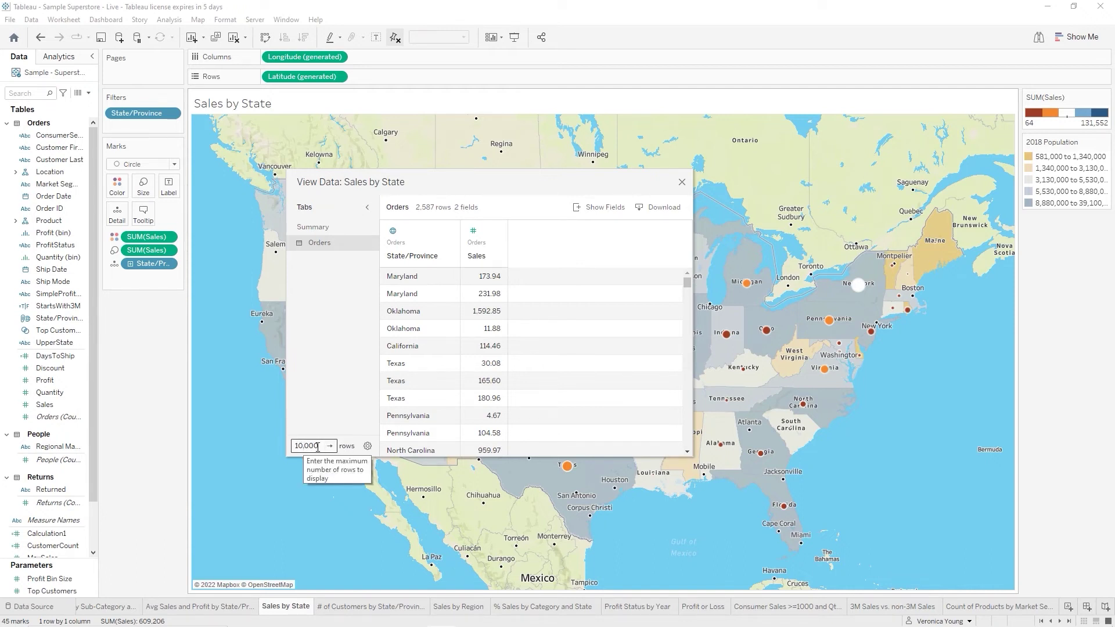
click(367, 446)
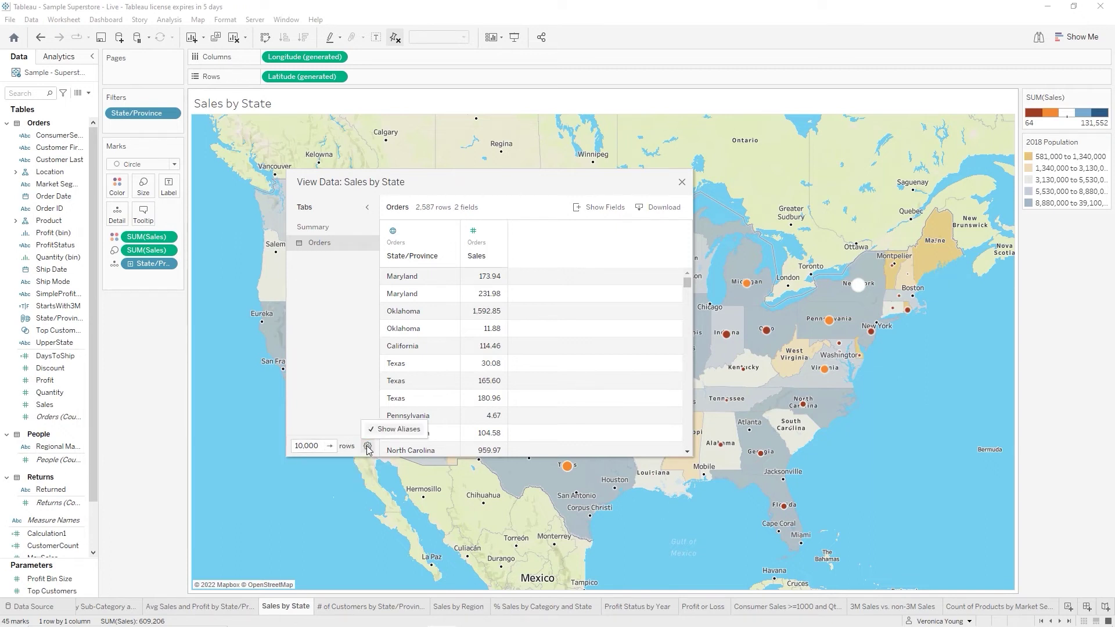
click(368, 449)
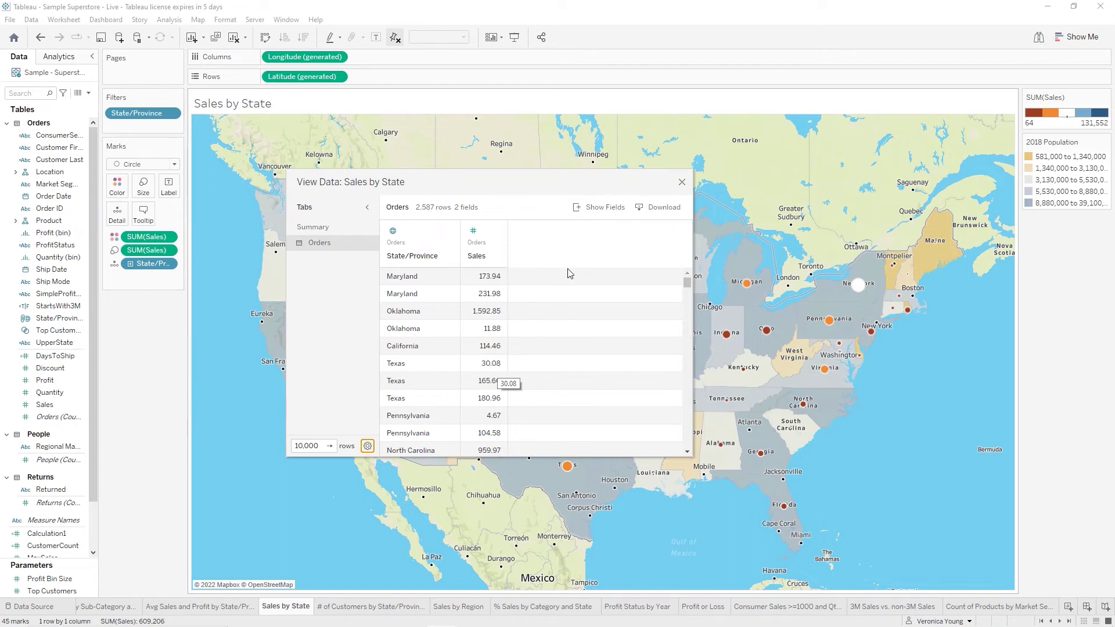
click(683, 183)
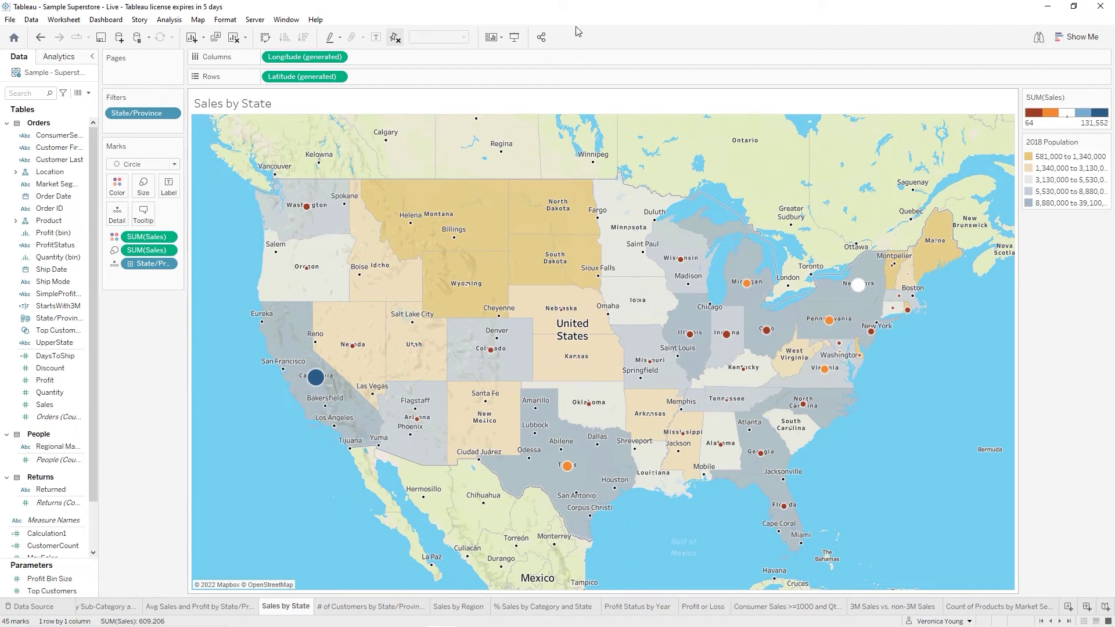
Open the description of the Sales by State sheet, read through to its data source details, and close it
click(65, 19)
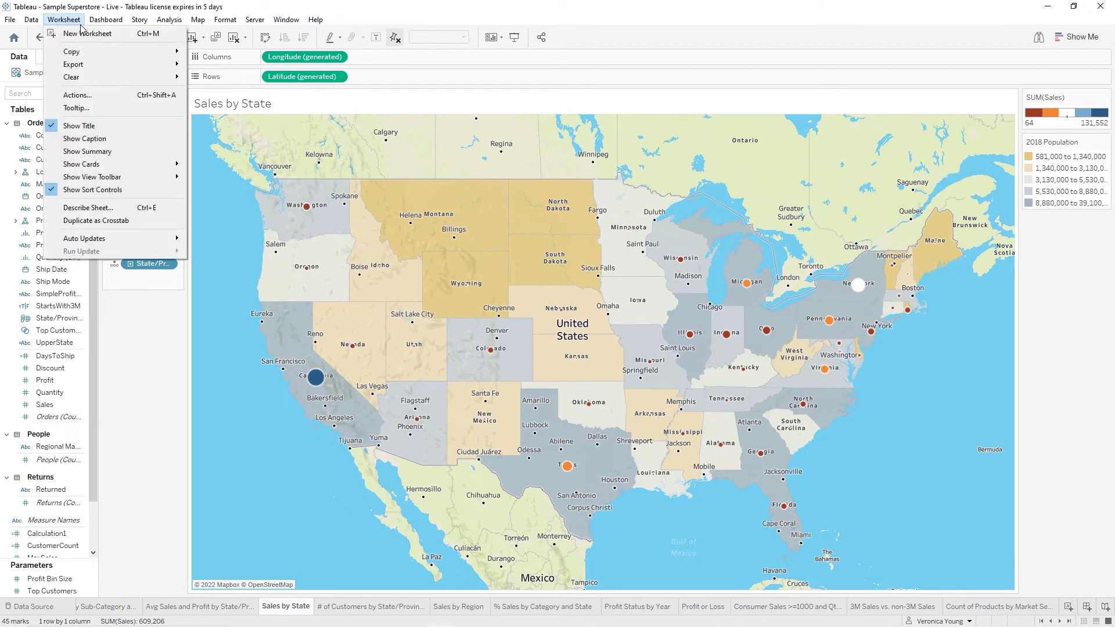
click(123, 209)
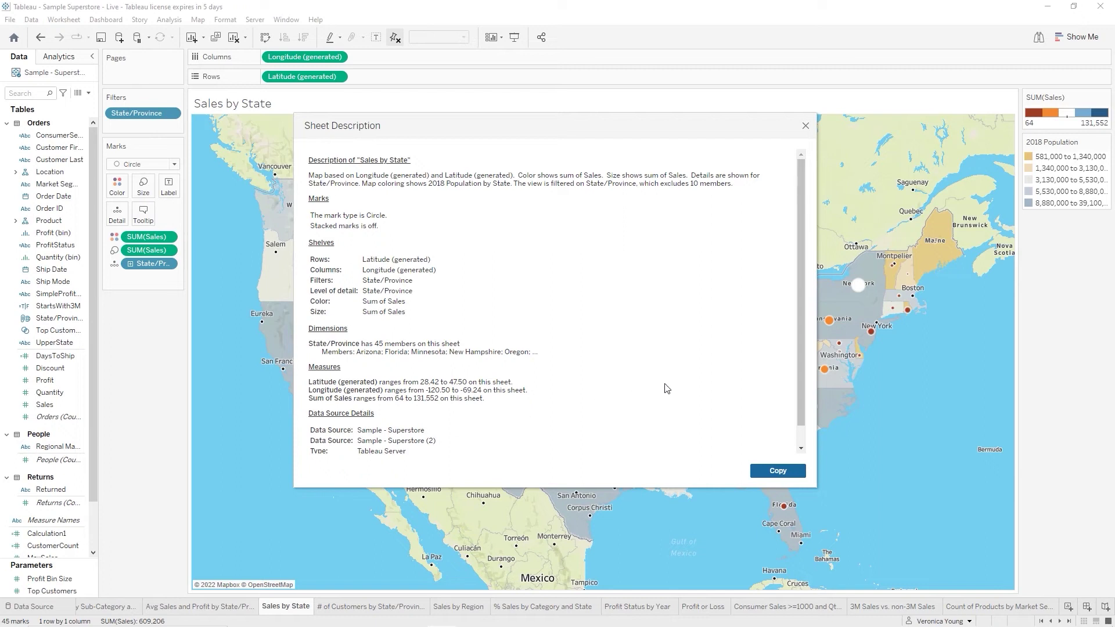
drag(803, 393, 799, 442)
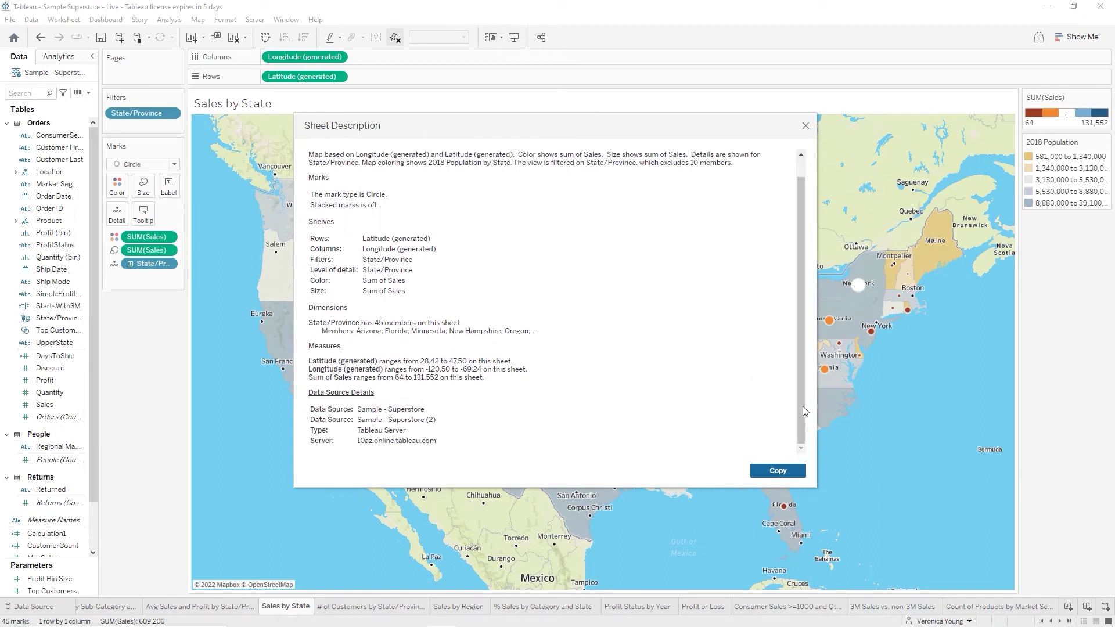
scroll(808, 364, up, 1)
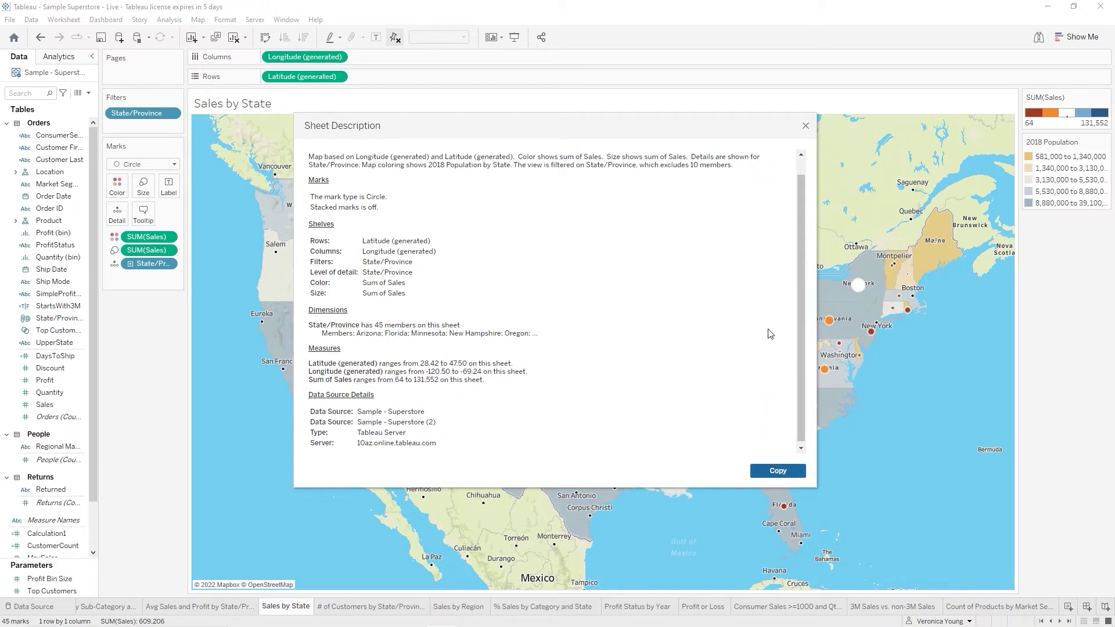
click(806, 127)
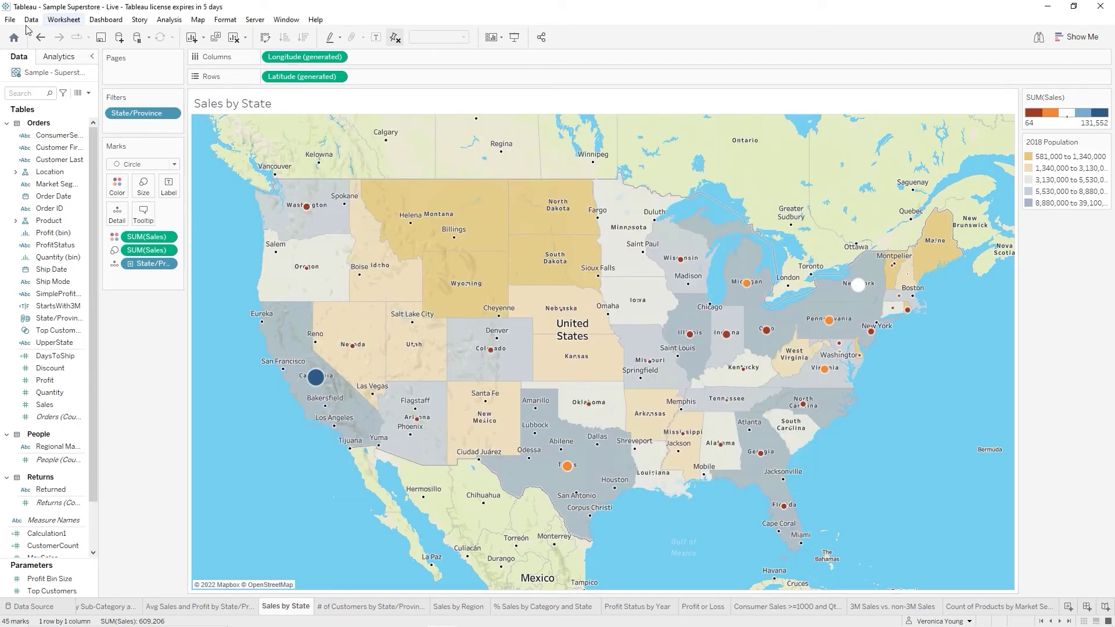
click(65, 20)
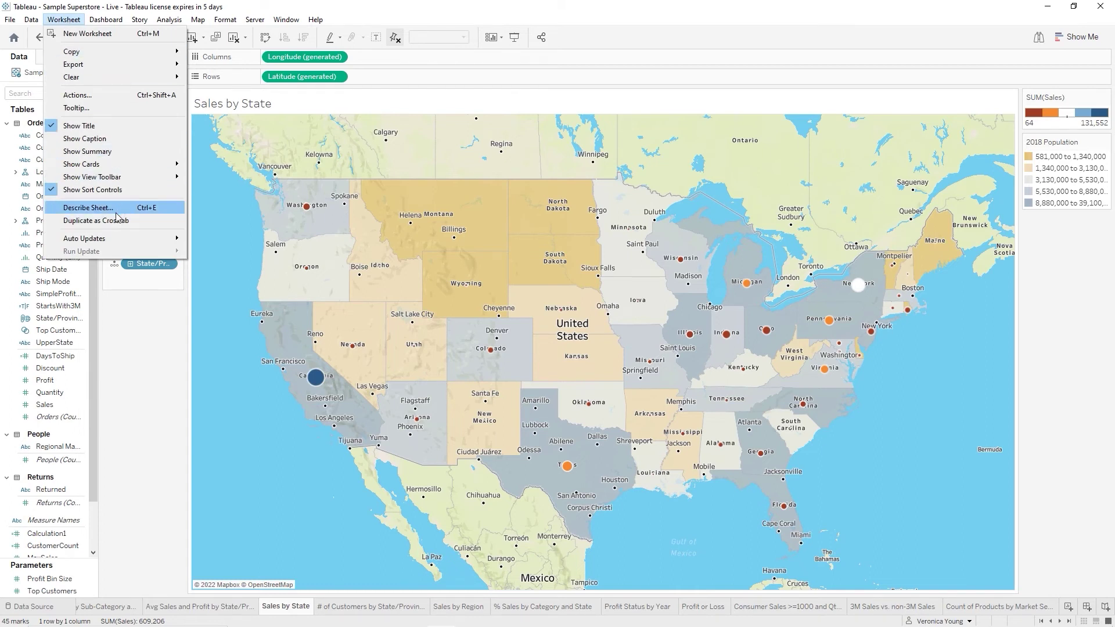
click(145, 333)
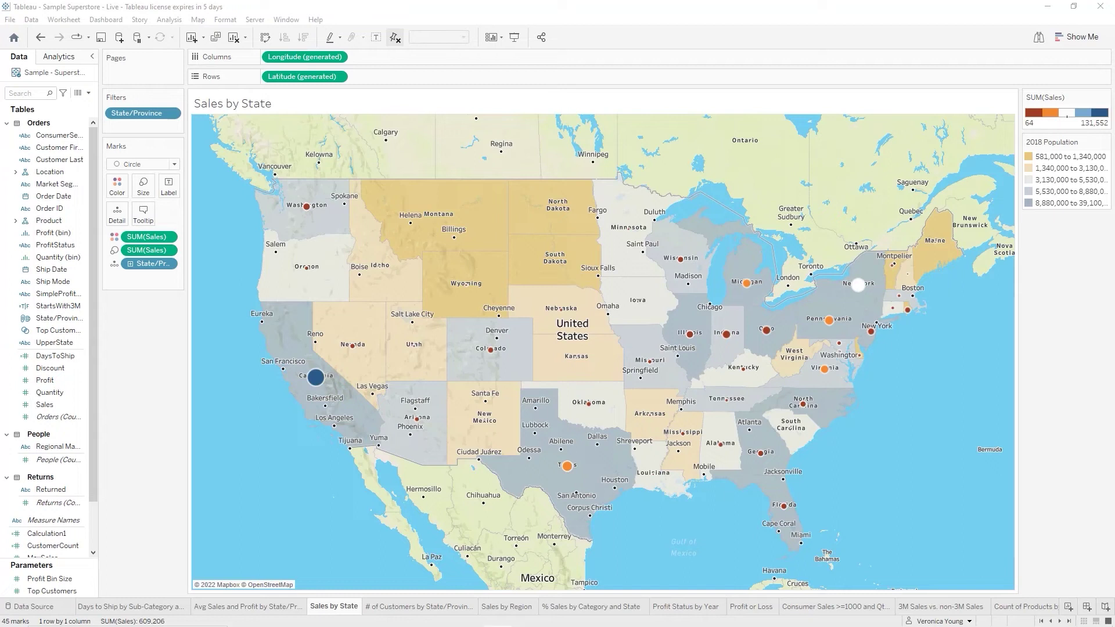
Slightly enlarge the circle marks on the Sales by State map, and save the workbook from the Avg Sales and Profit by State/Province sheet
click(148, 191)
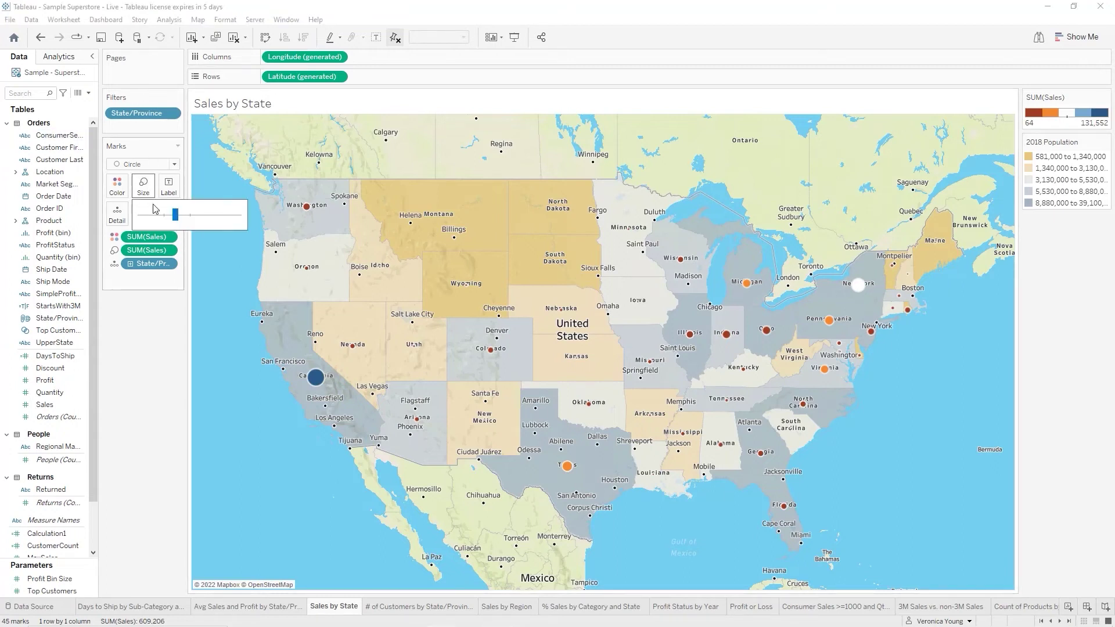
drag(178, 222, 183, 221)
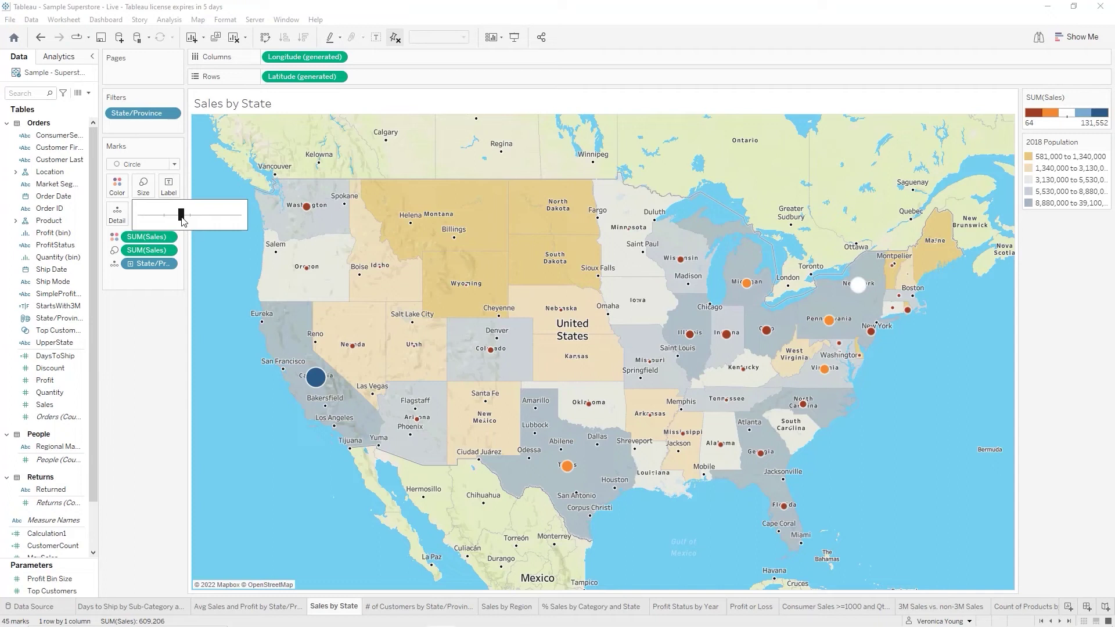
key(ctrl+Page_Up)
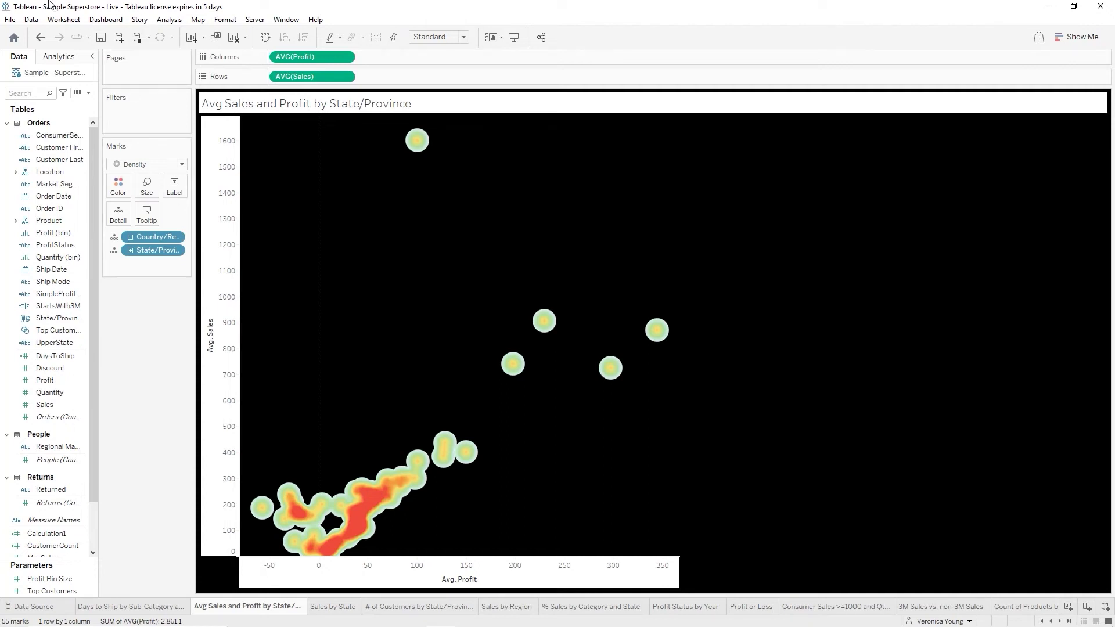
click(101, 39)
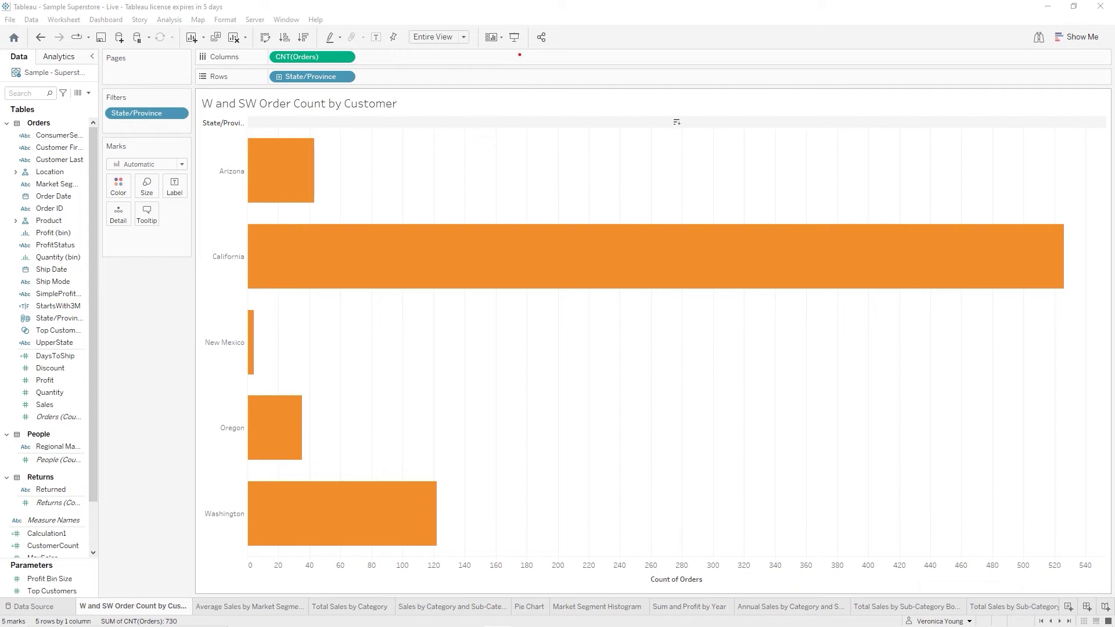
View the worksheets in presentation mode, from W and SW Order Count by Customer through Total Sales by Sub-Category Box and Whisker Plot, and exit it
drag(520, 54, 532, 138)
key(Escape)
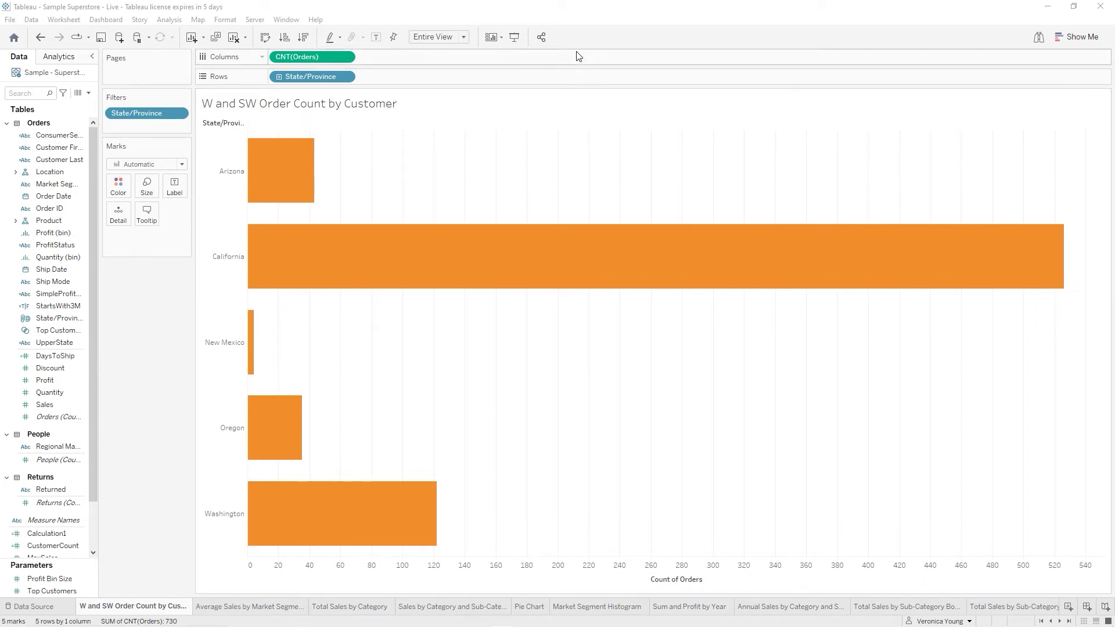
click(518, 39)
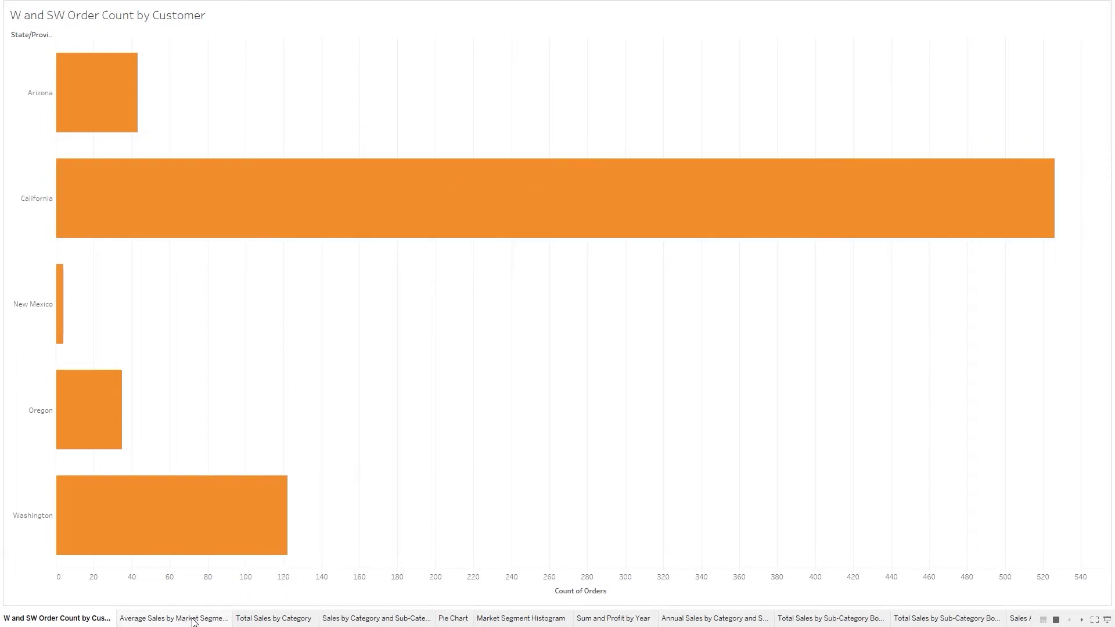
click(166, 619)
click(270, 620)
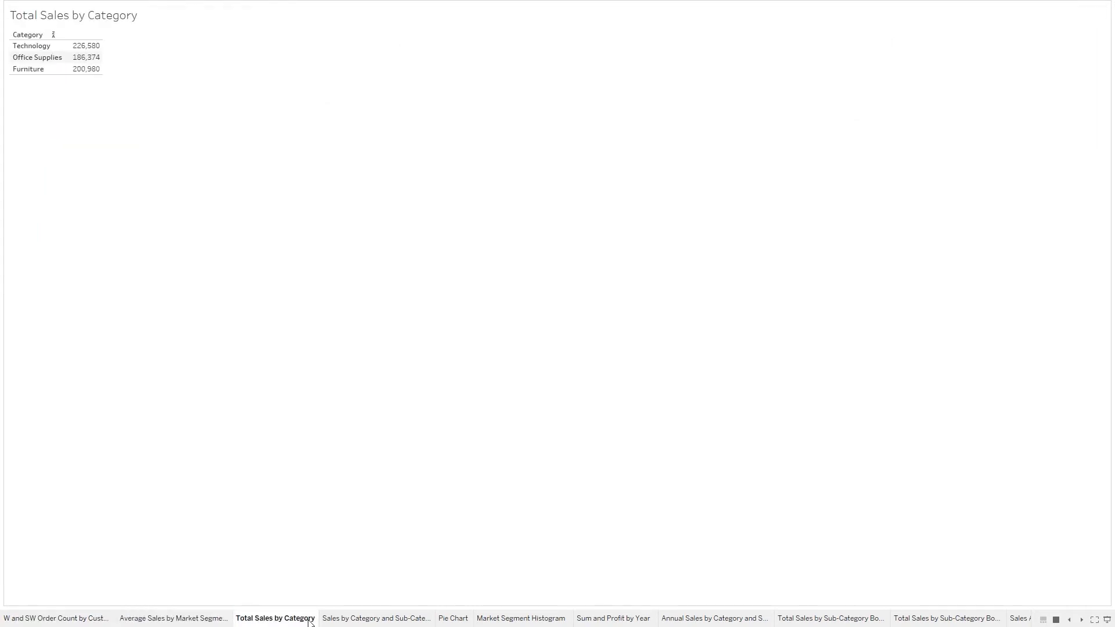
click(348, 619)
click(452, 619)
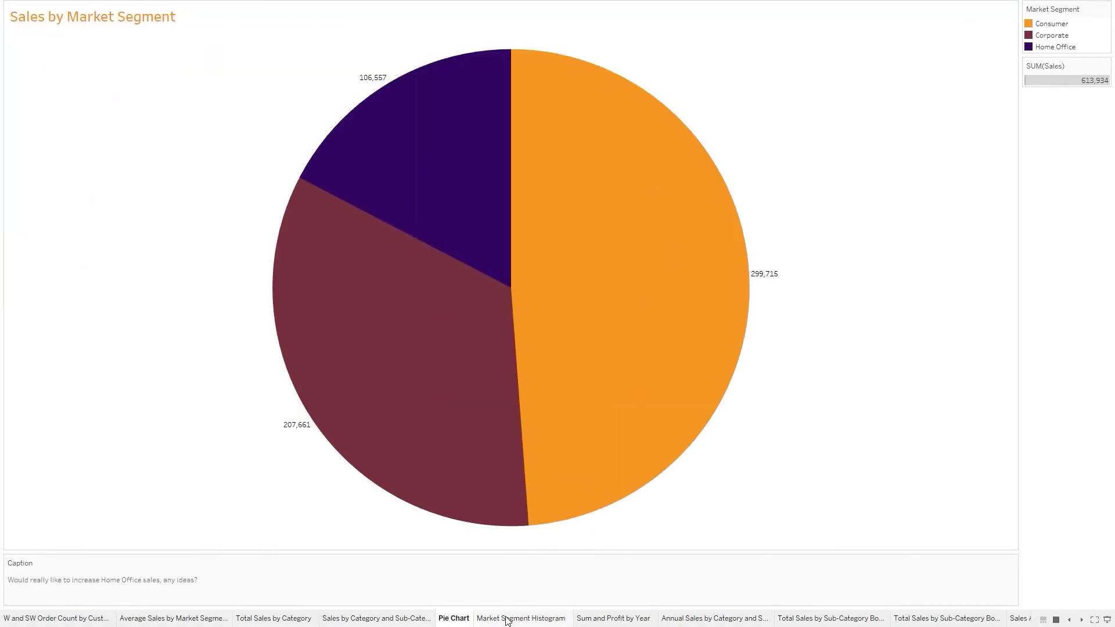
double_click(507, 619)
click(617, 619)
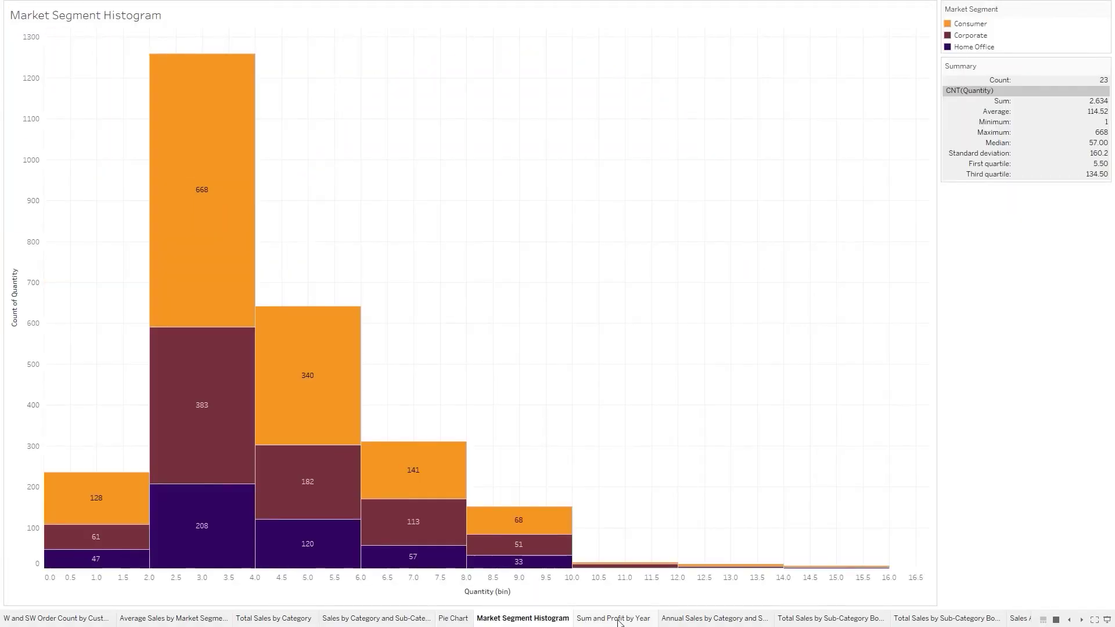
click(701, 619)
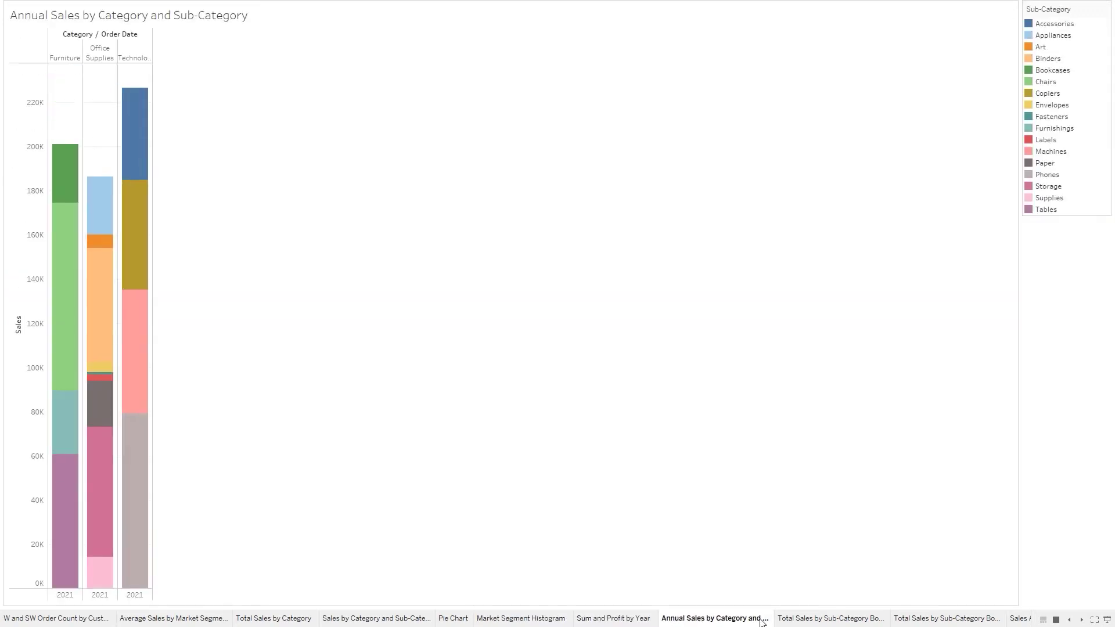
click(791, 619)
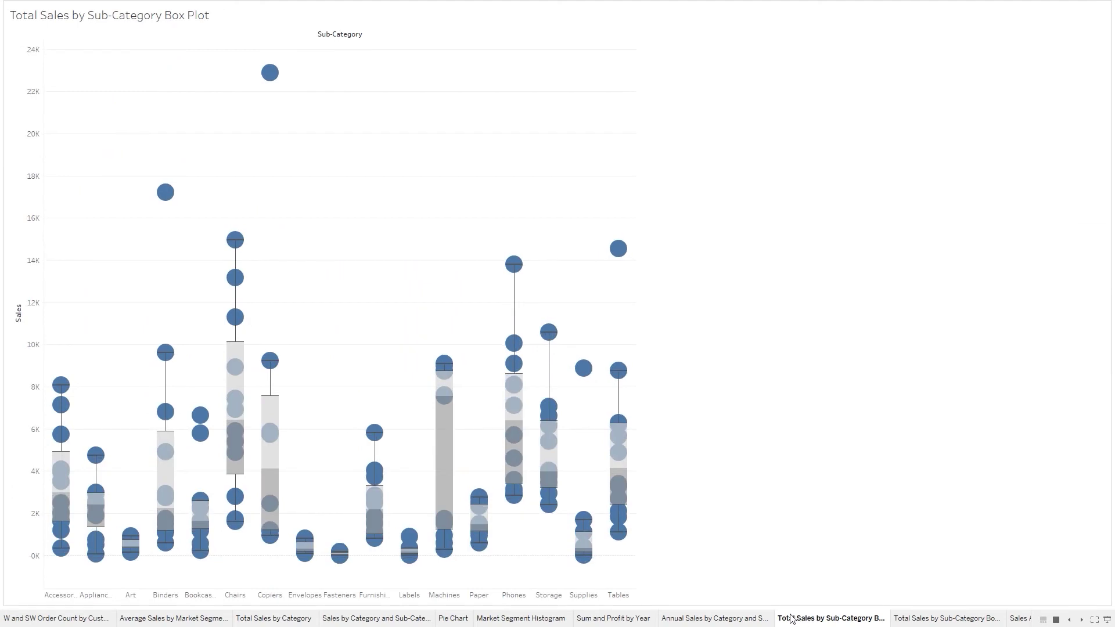
click(909, 620)
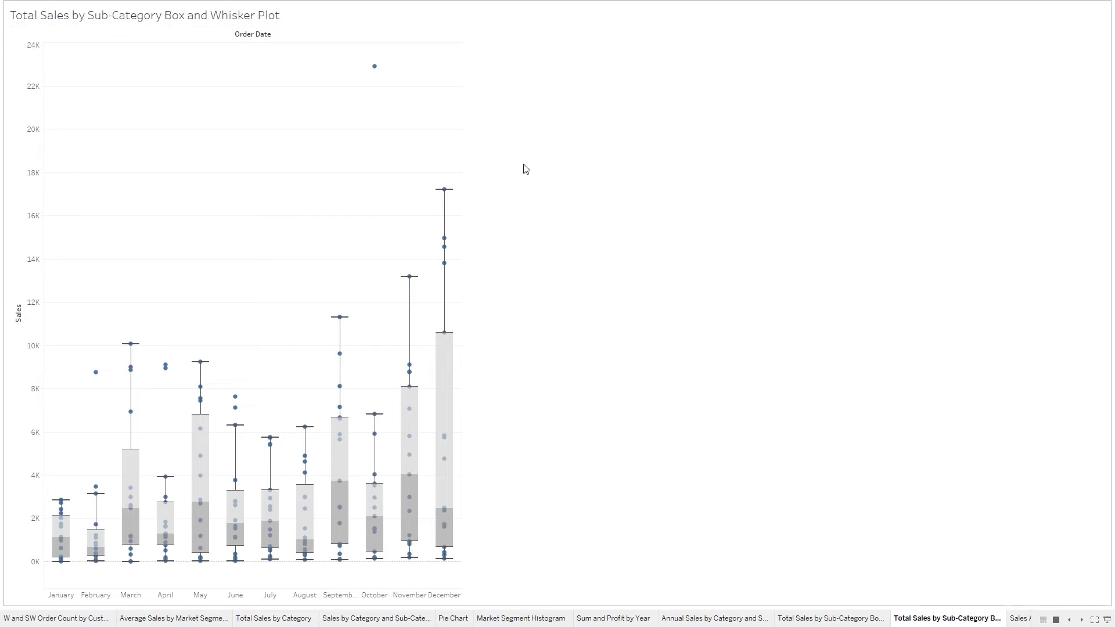
key(Escape)
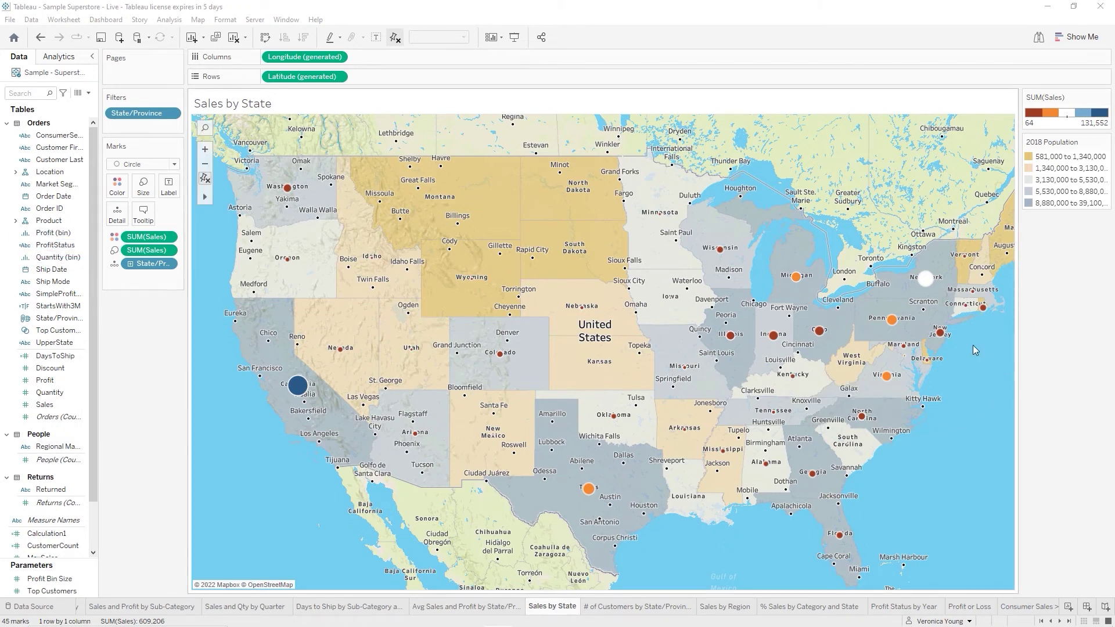
Add a mark annotation to Pennsylvania on the Sales by State map, putting "High Value" before the default State/Province and Sales text
mouse_move(941, 335)
mouse_move(889, 328)
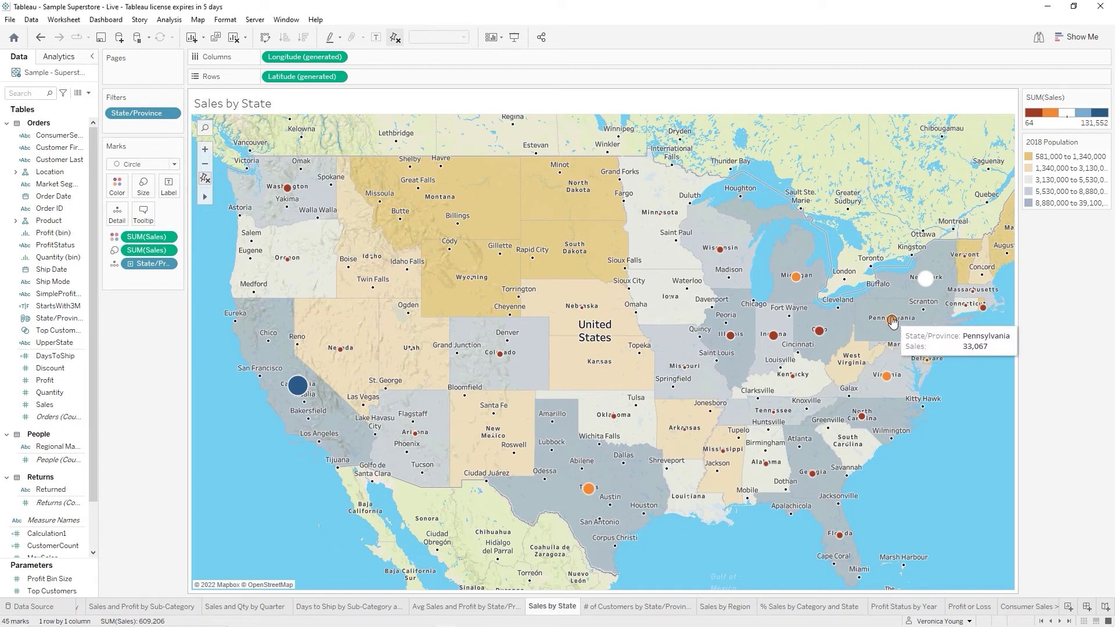
right_click(892, 320)
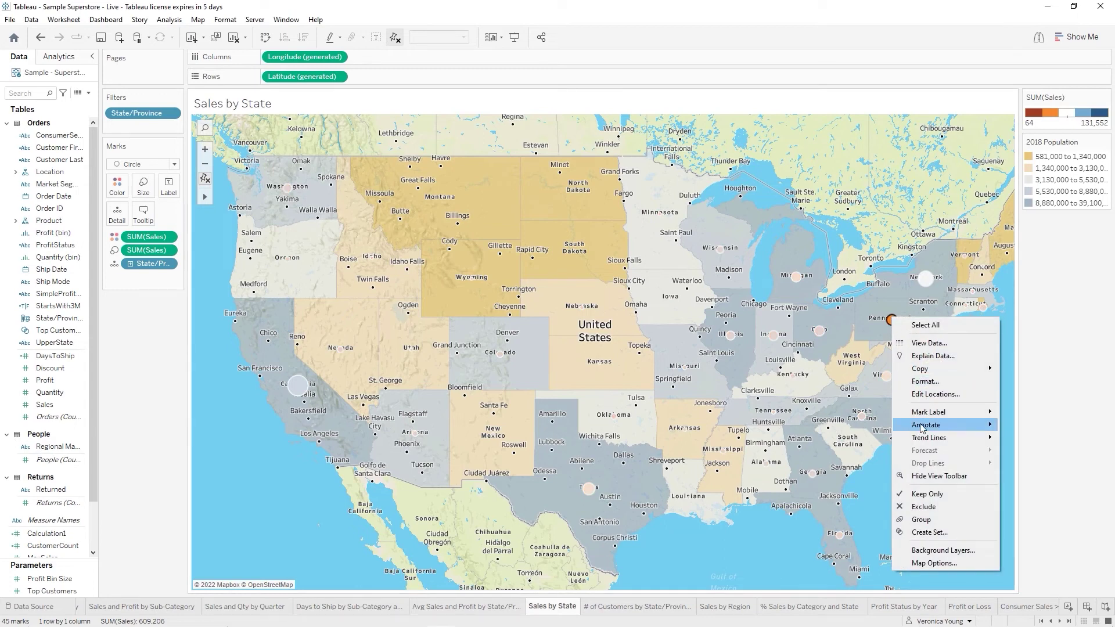
mouse_move(923, 428)
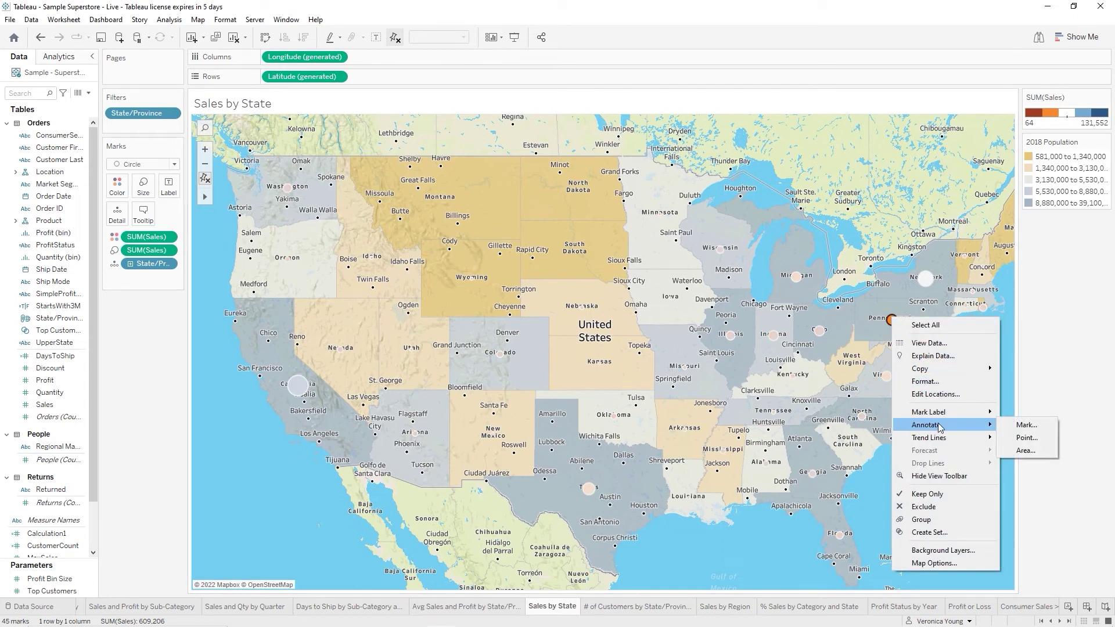
click(1028, 427)
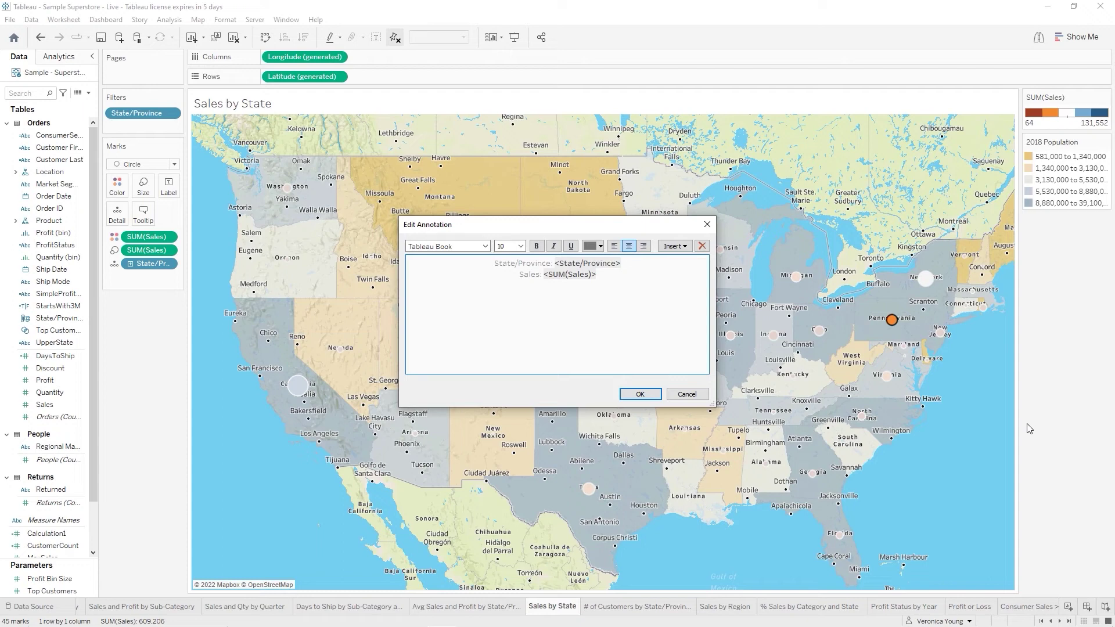
text(High Value)
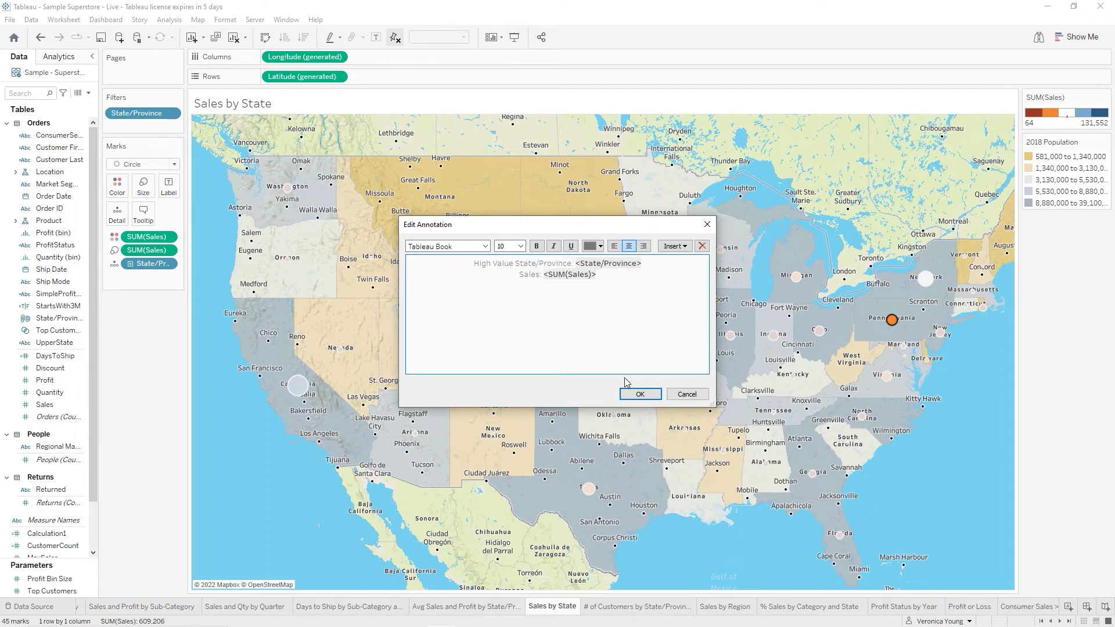
click(641, 394)
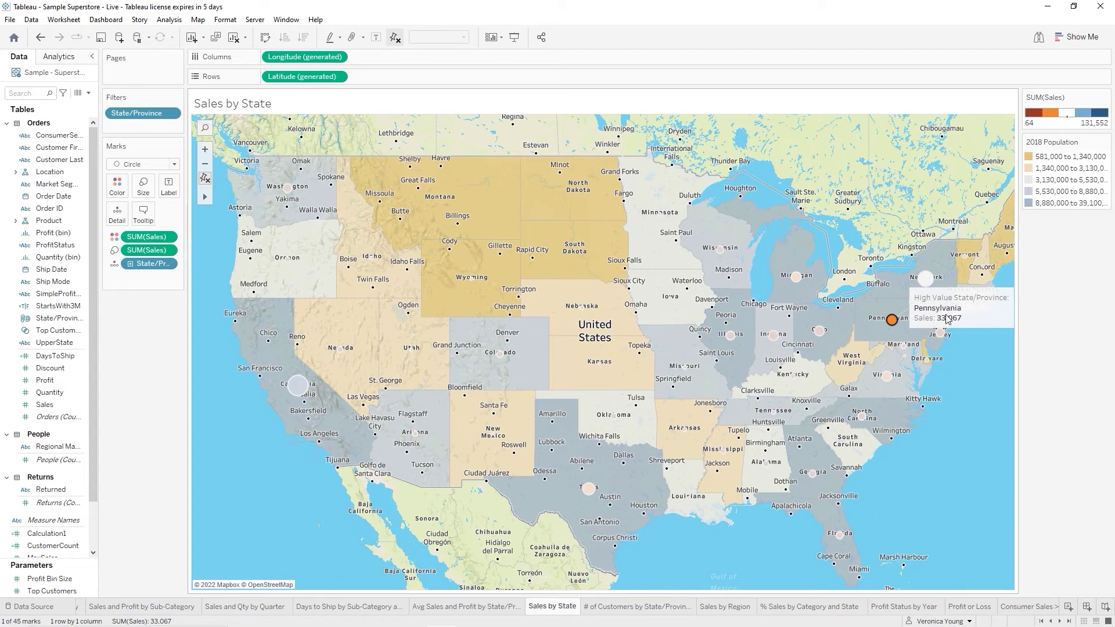
mouse_move(889, 324)
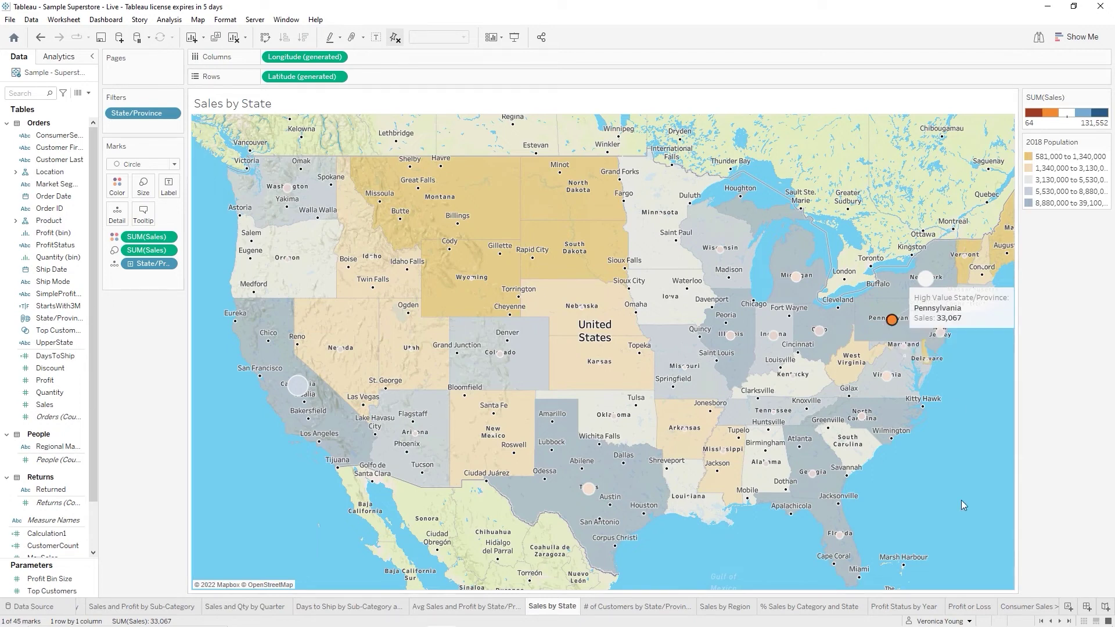
click(930, 508)
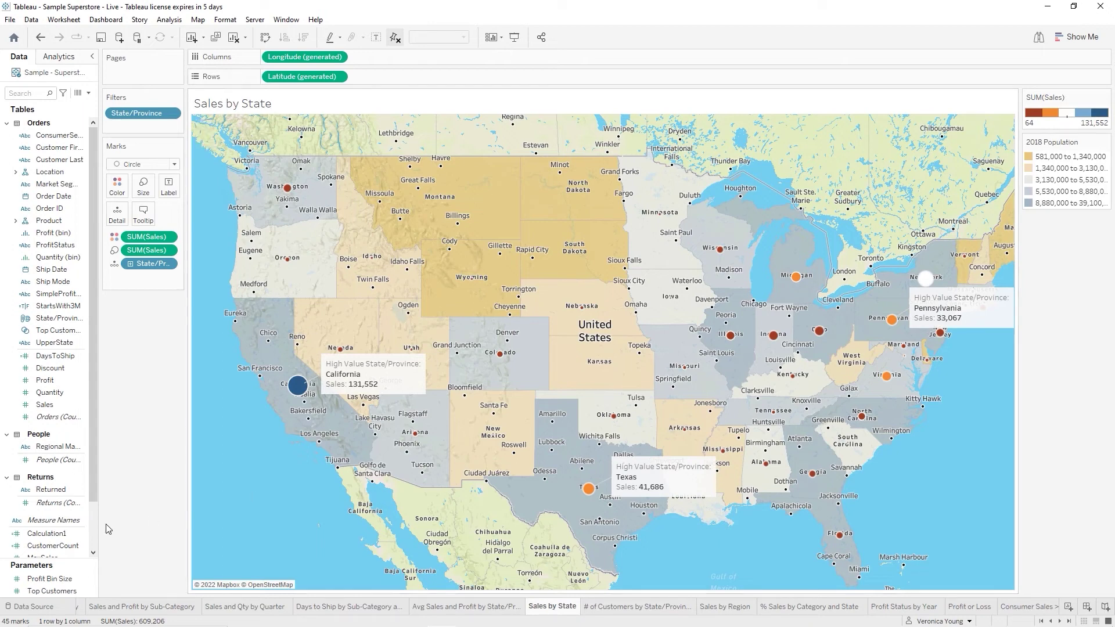
Check the Pennsylvania annotation box by selecting and deselecting it, and save the workbook
click(987, 322)
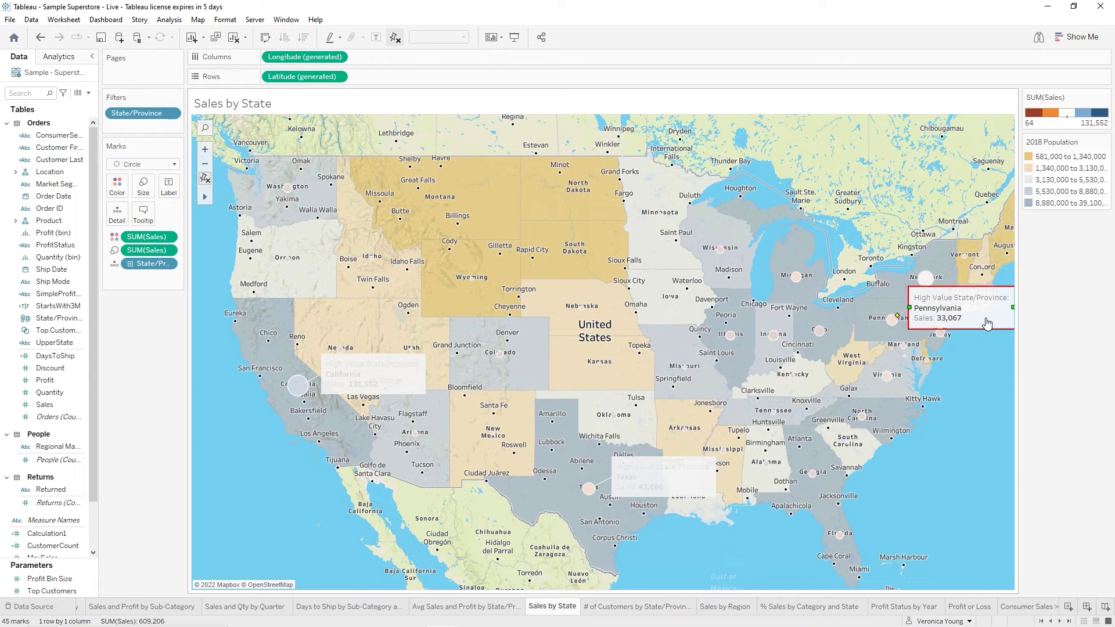
click(936, 441)
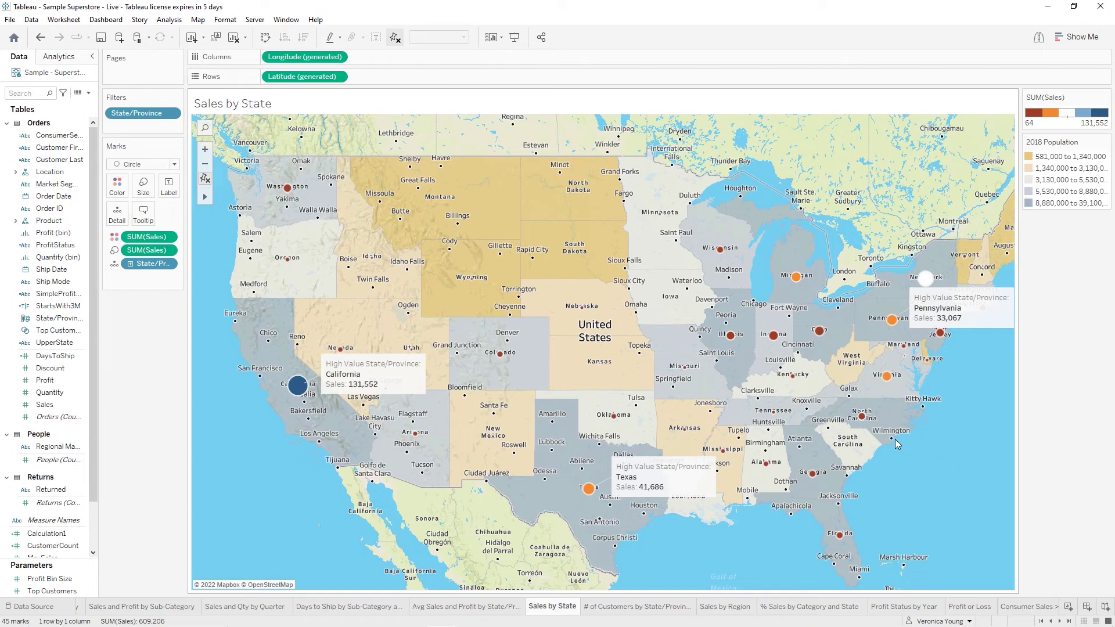
click(105, 38)
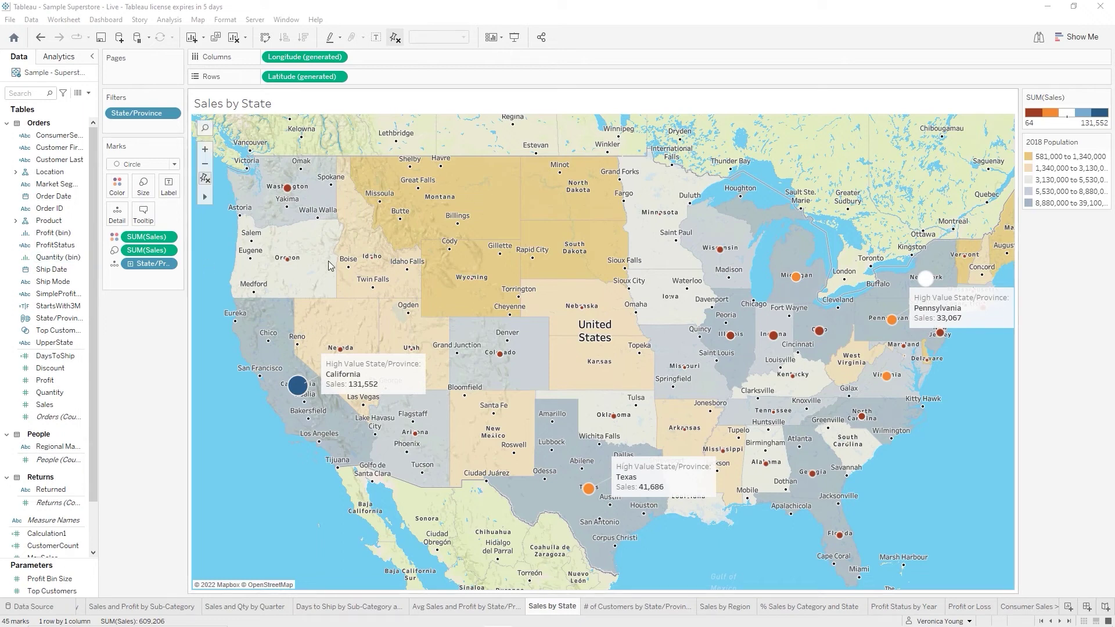
Exclude the Washington mark from the Sales by State map
mouse_move(288, 190)
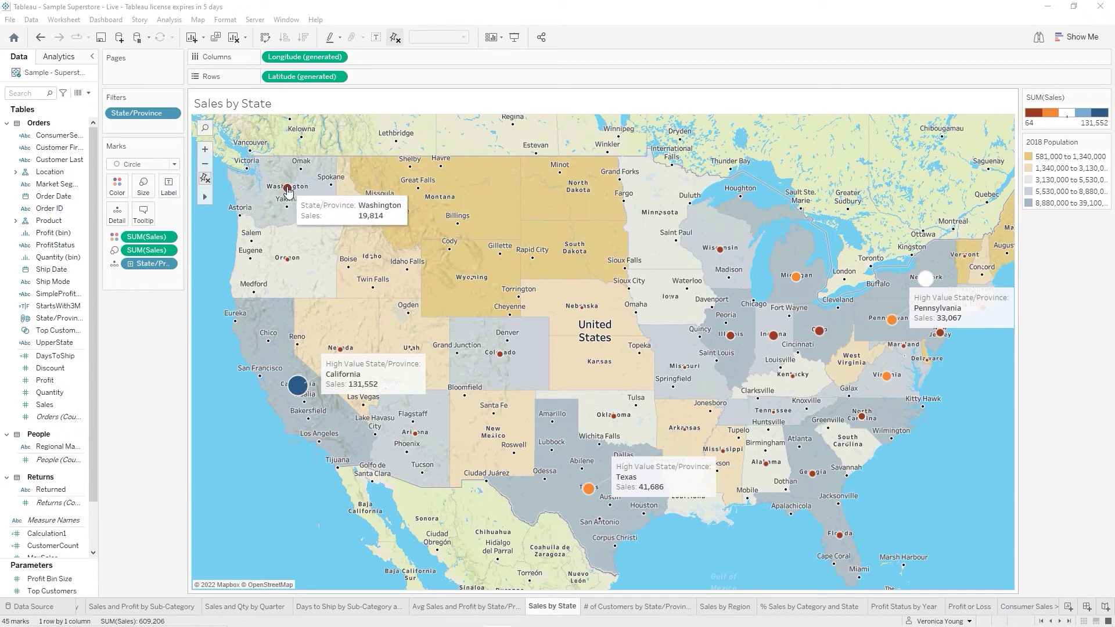
click(288, 188)
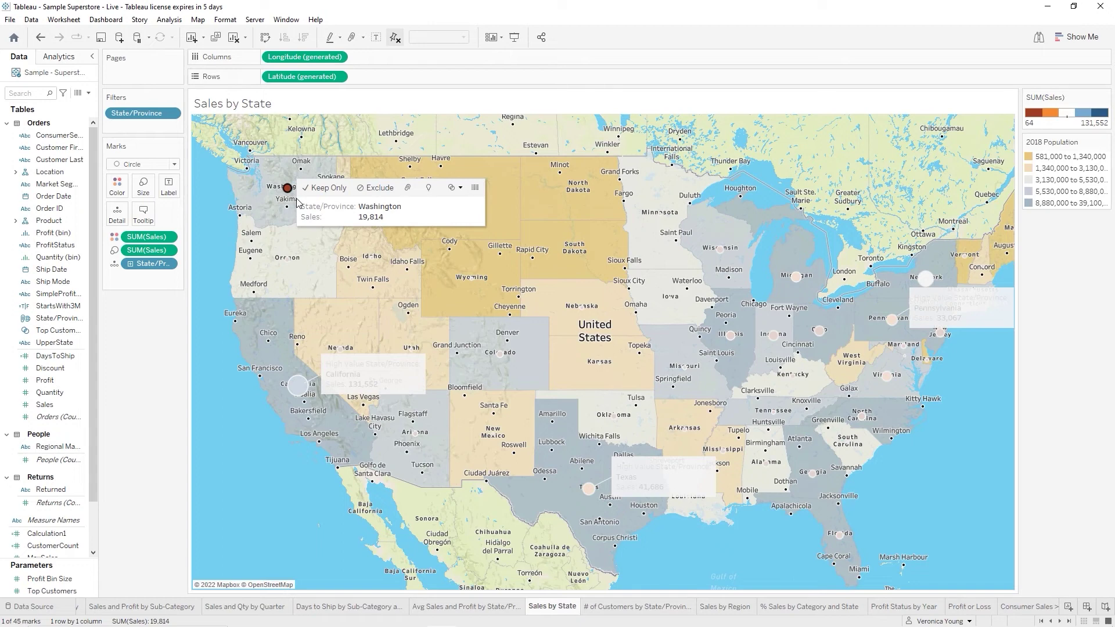
click(221, 207)
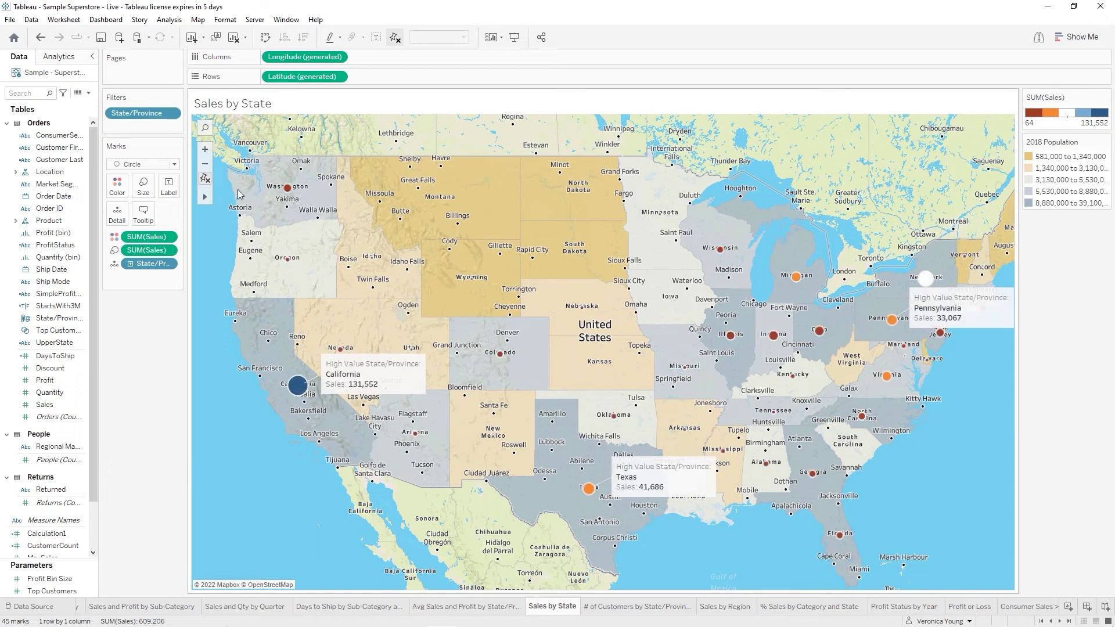
right_click(289, 190)
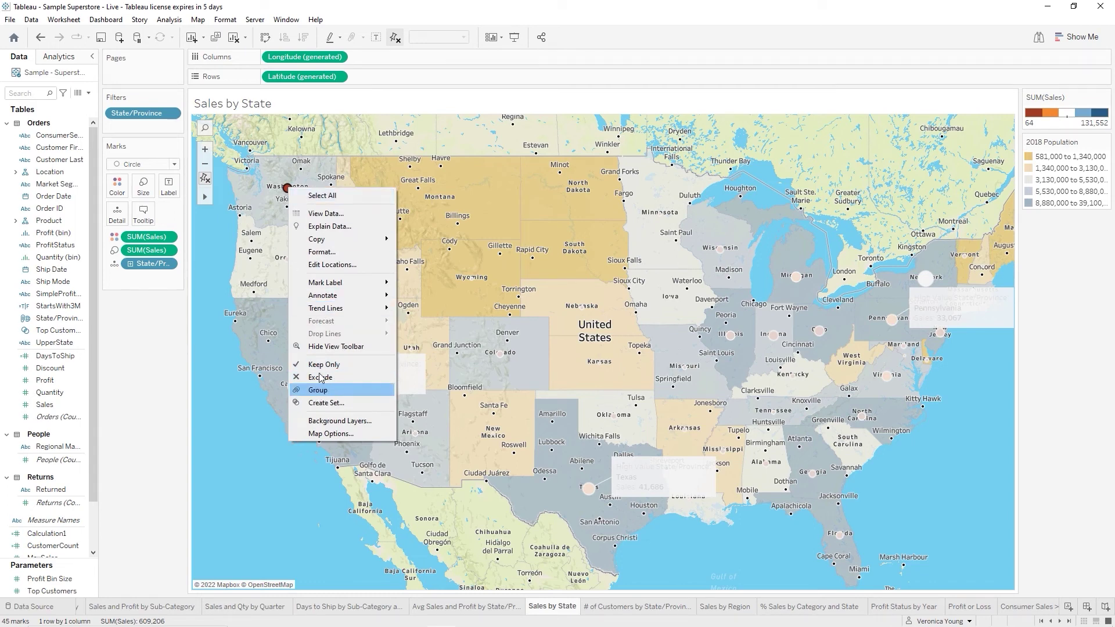
click(248, 431)
click(247, 431)
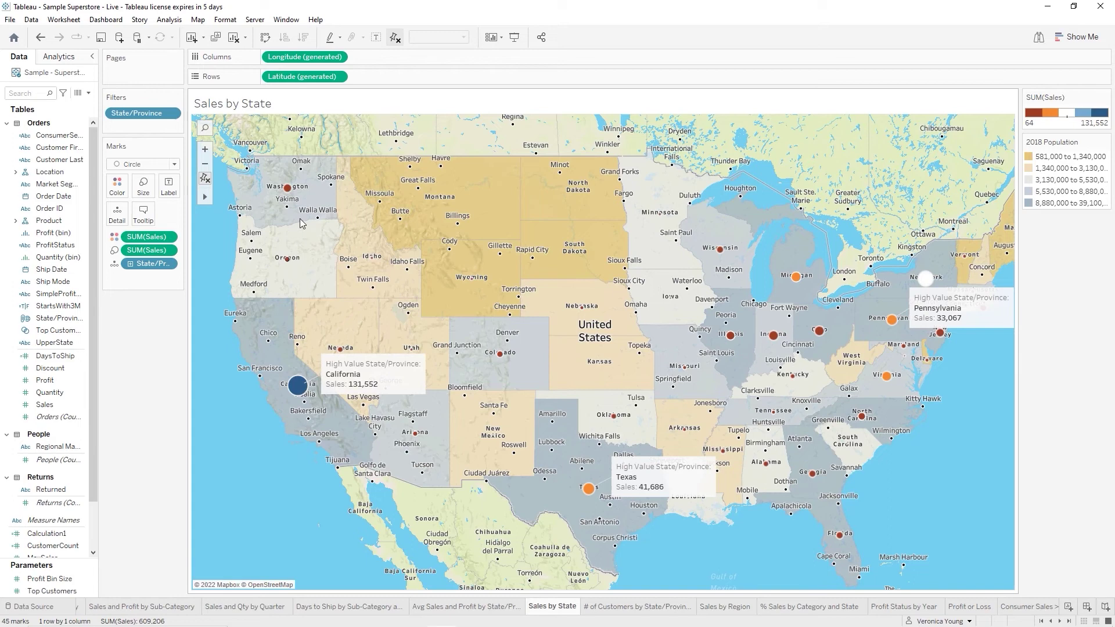
click(288, 190)
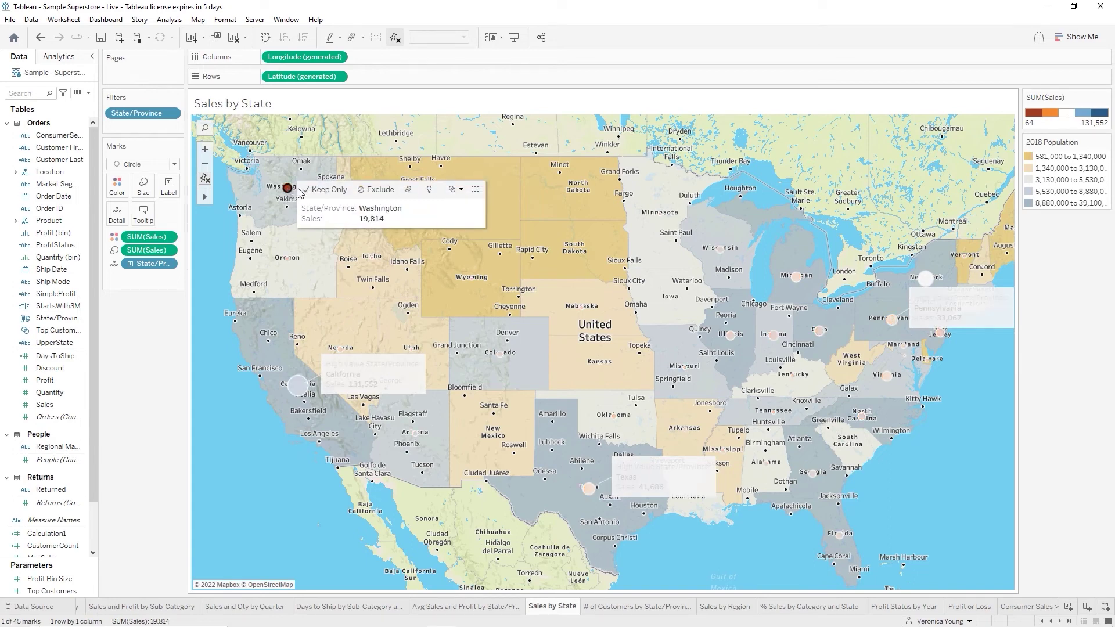
click(374, 189)
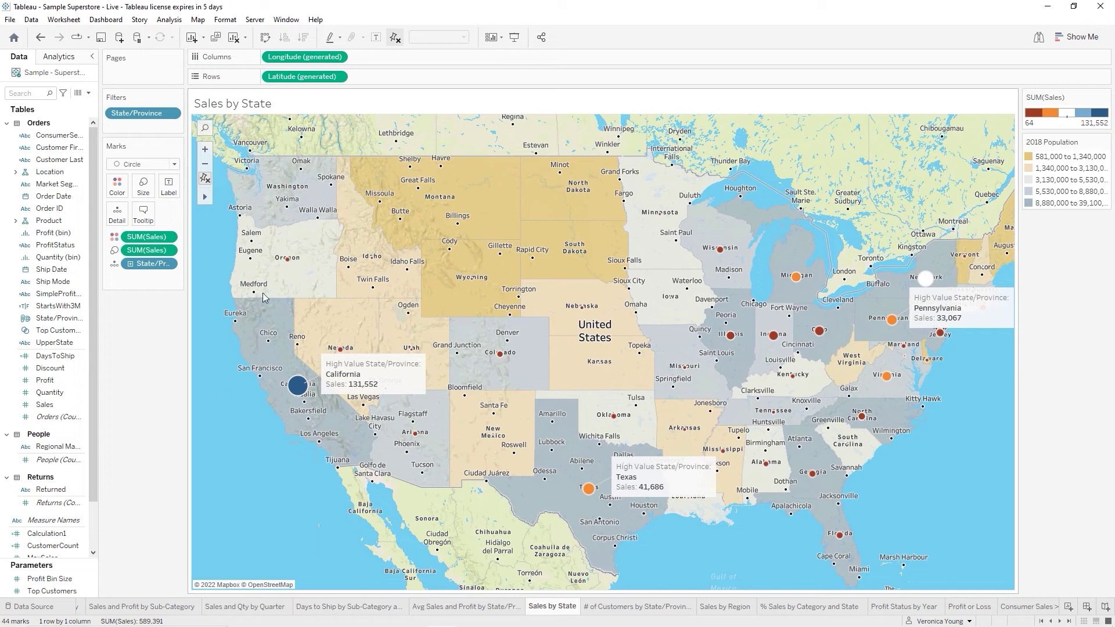
Restore Washington to the Sales by State map by clearing it from the State/Province filter's excluded values
right_click(152, 119)
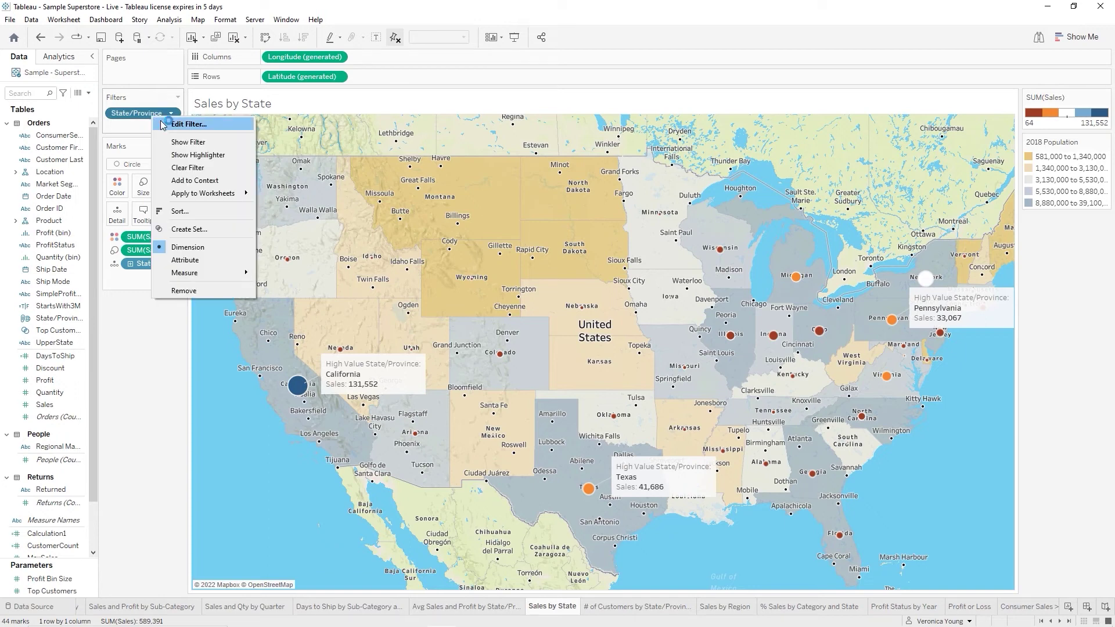
click(177, 125)
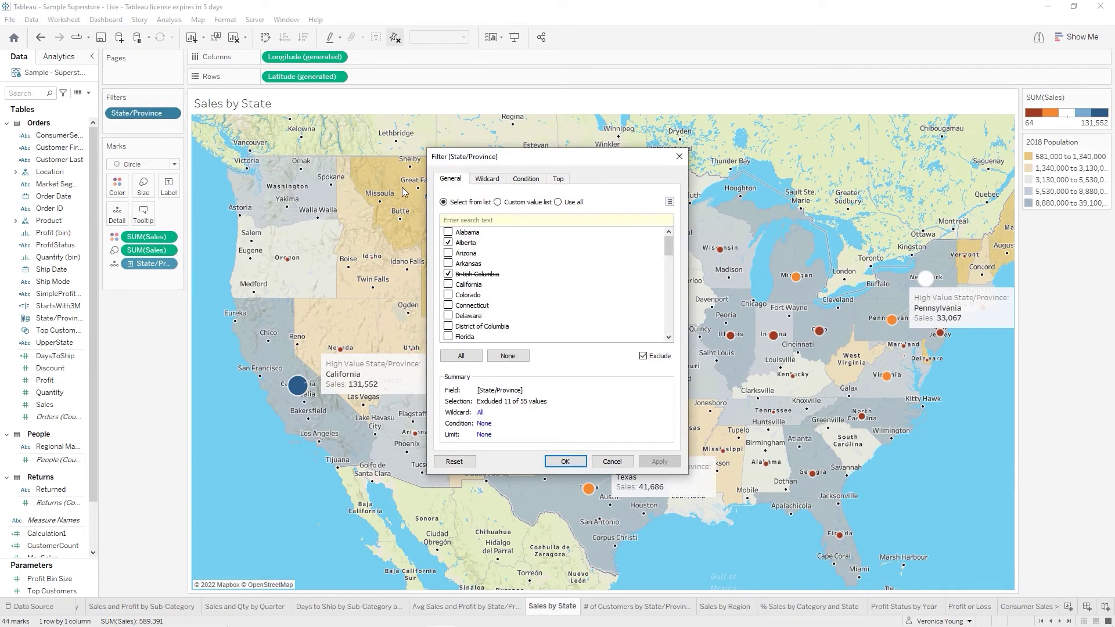
scroll(518, 306, down, 15)
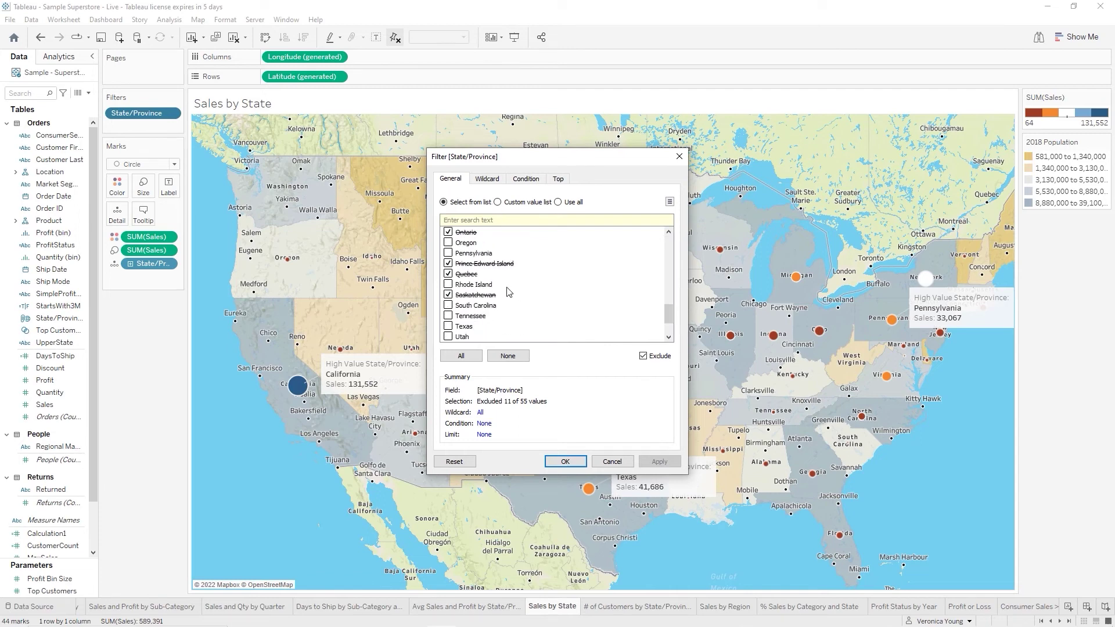
scroll(507, 292, down, 1)
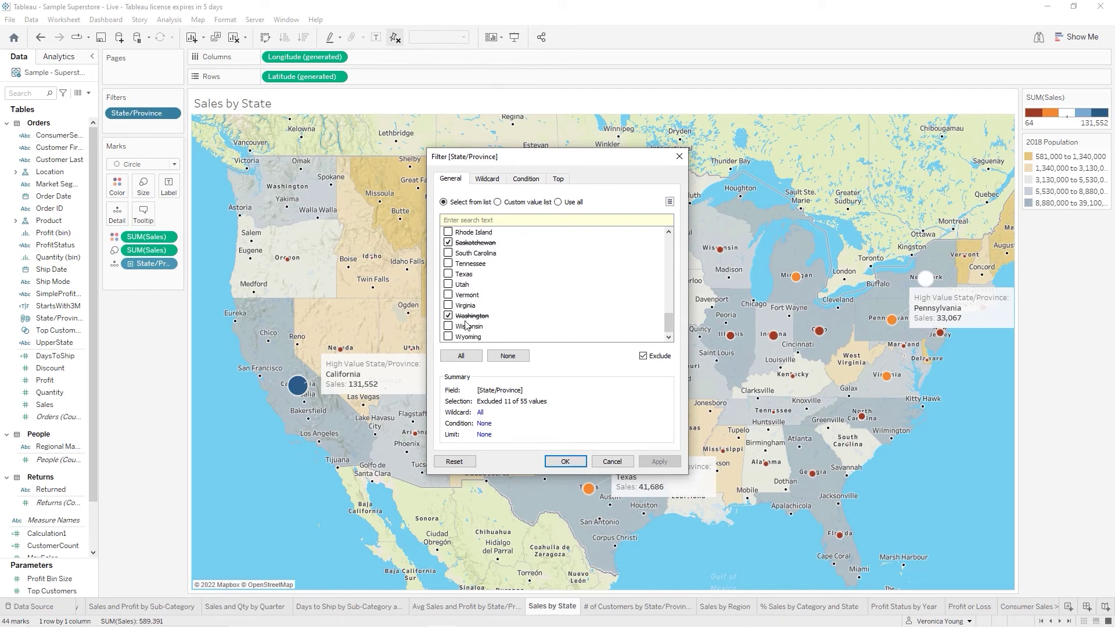
click(449, 315)
click(574, 463)
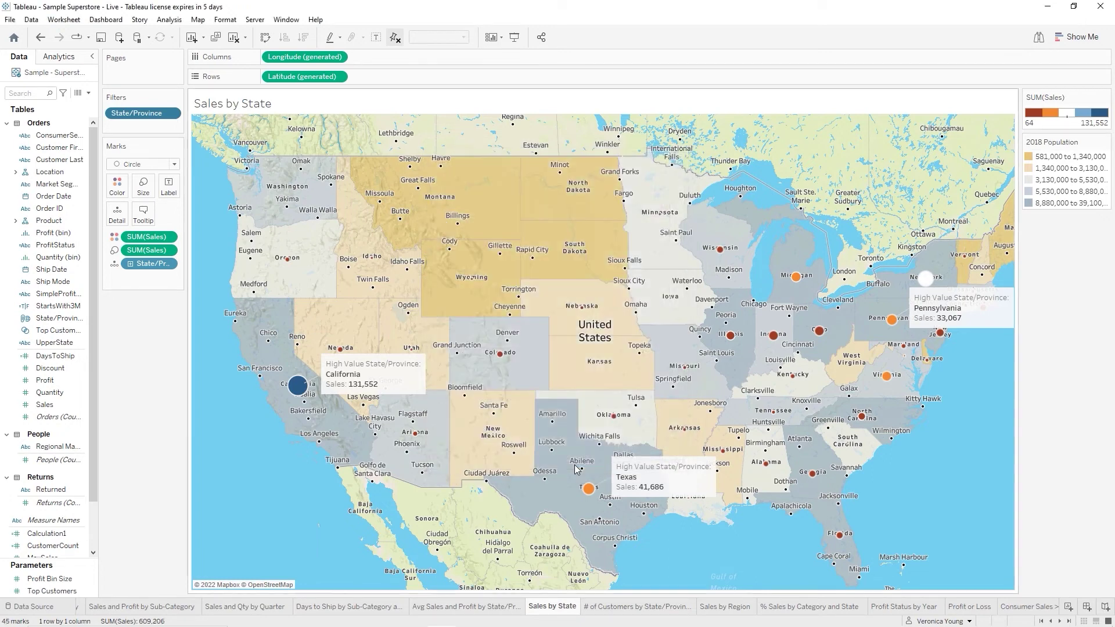
Exclude the Home Office mark from the # of Products & Sales by Market Segment chart
mouse_move(282, 201)
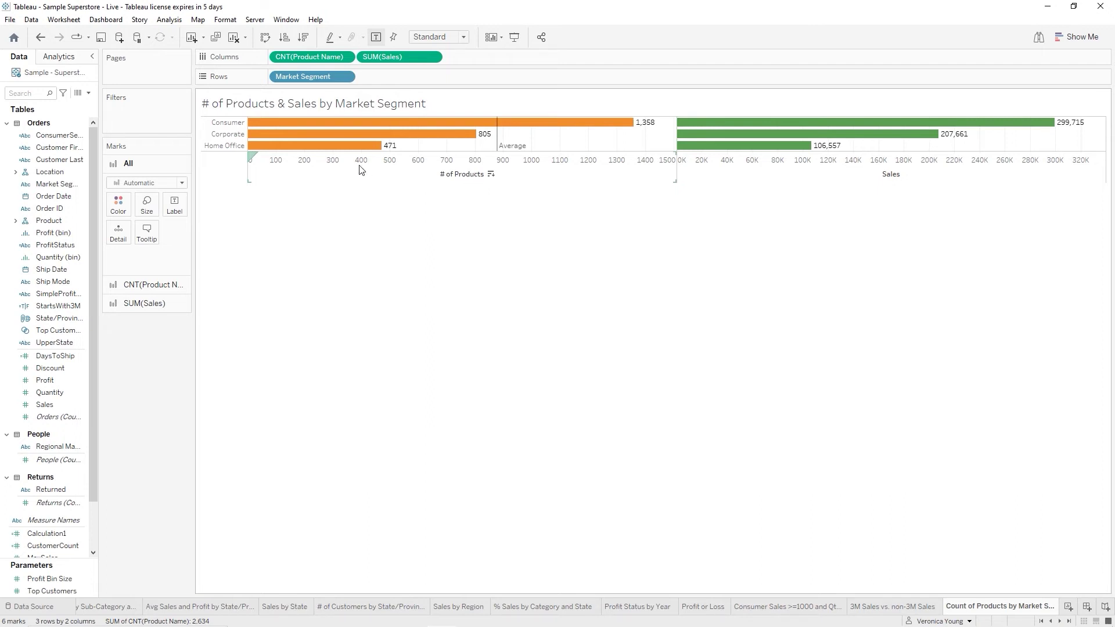
mouse_move(263, 150)
click(279, 150)
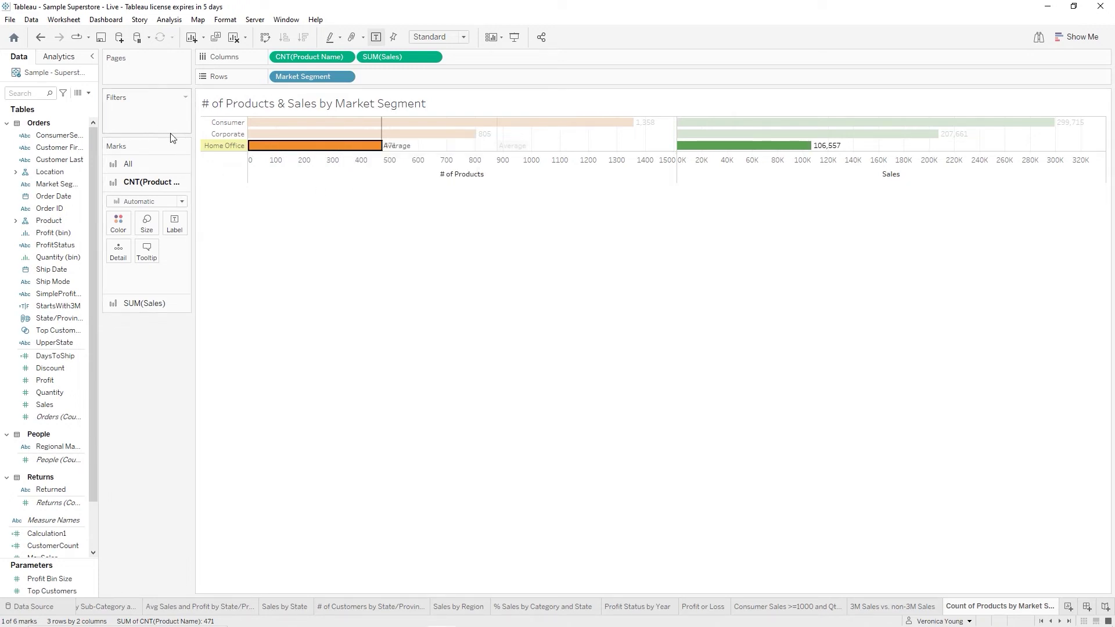
click(284, 151)
click(351, 147)
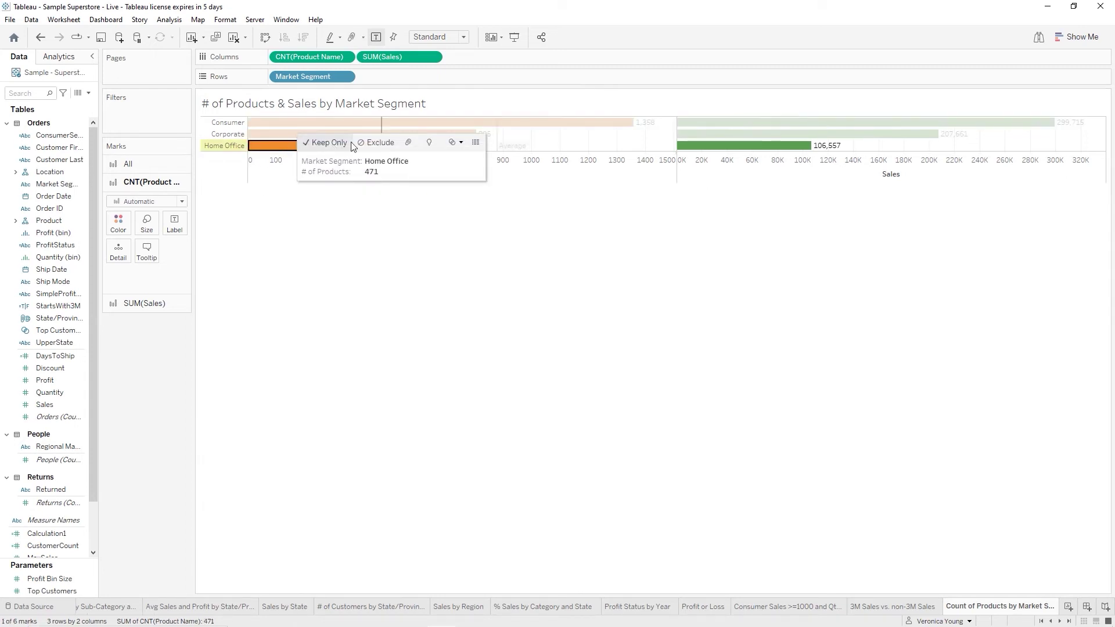
click(374, 142)
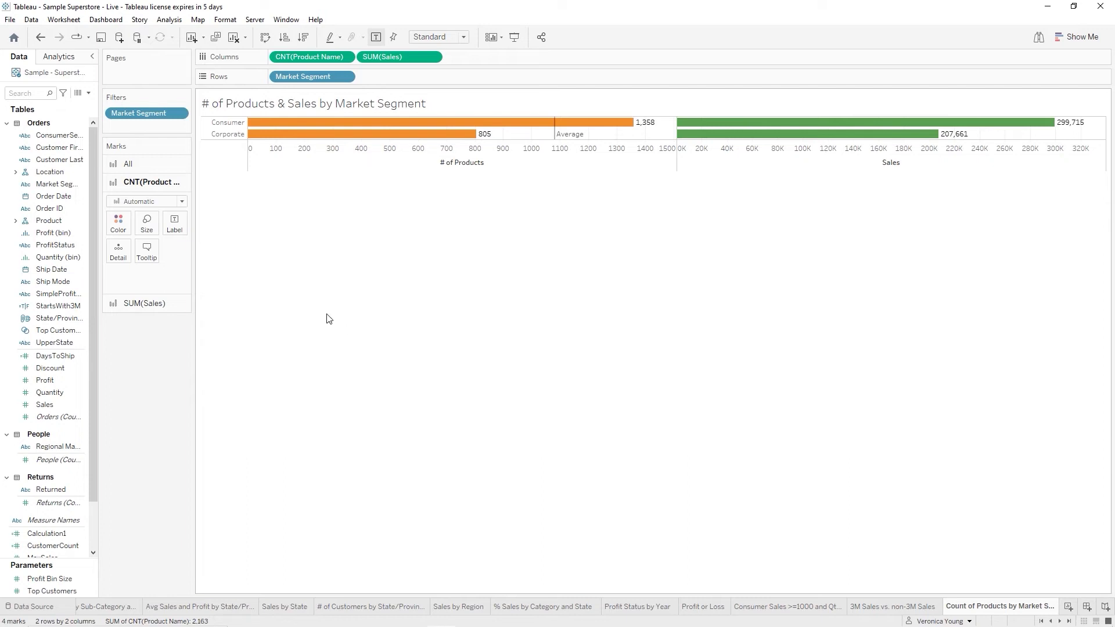
Switch the Market Segment filter to include Consumer, Corporate and Home Office, and remove the filter from the sheet
right_click(153, 117)
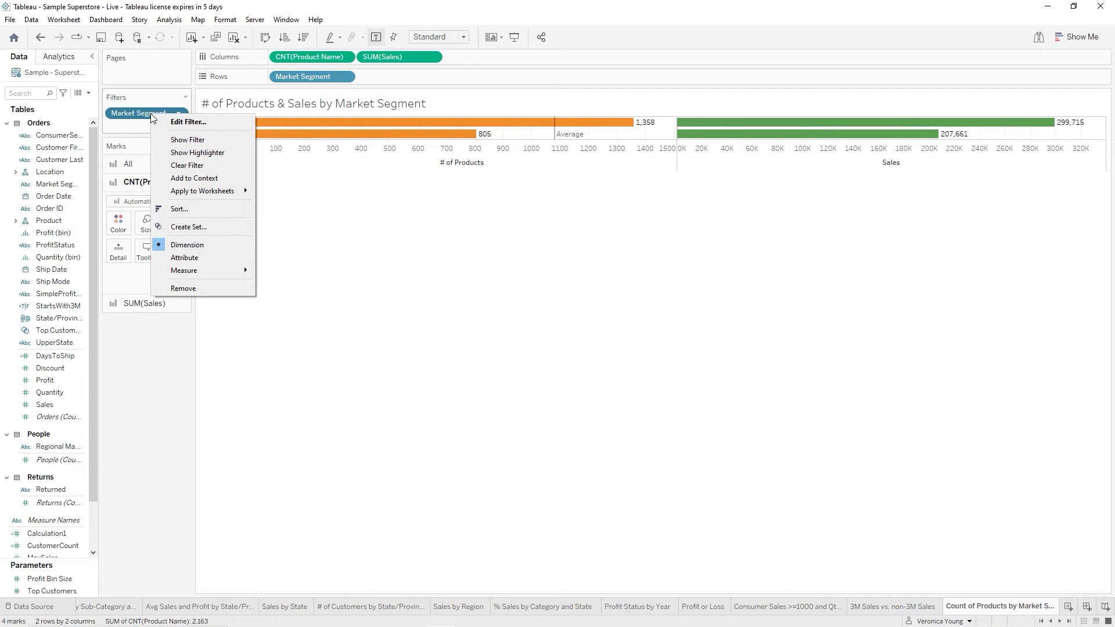
click(187, 122)
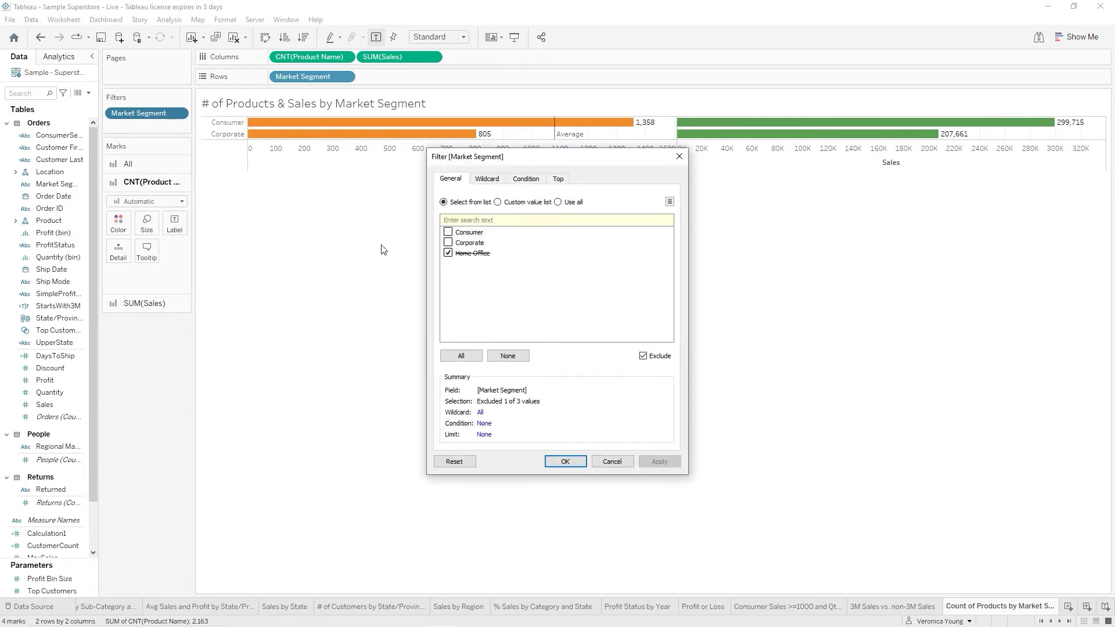
click(448, 253)
click(643, 356)
click(558, 462)
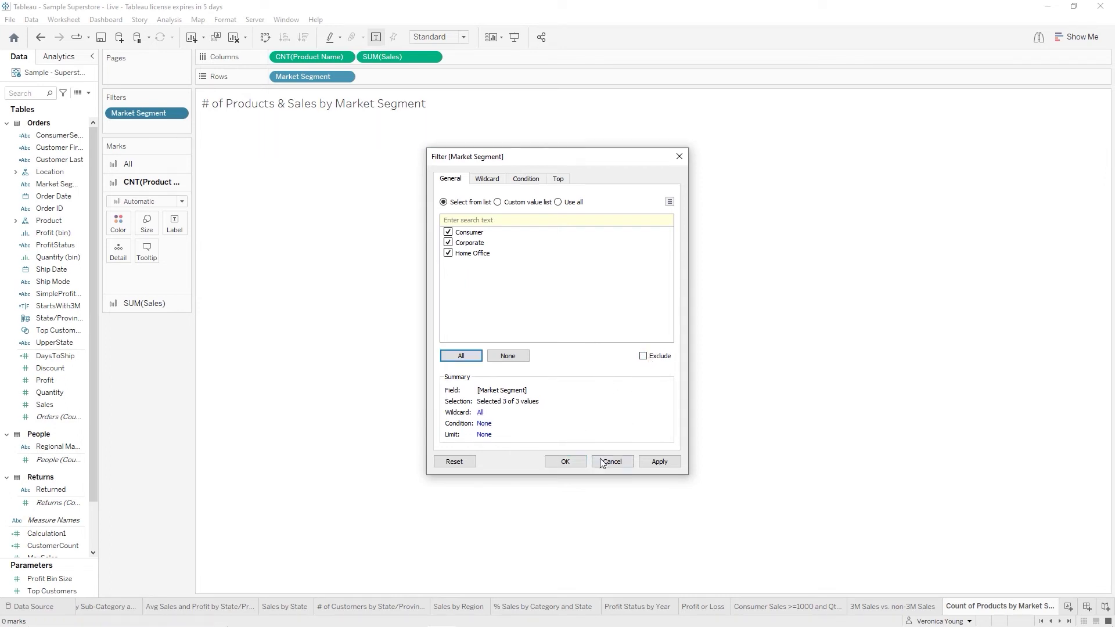
click(566, 463)
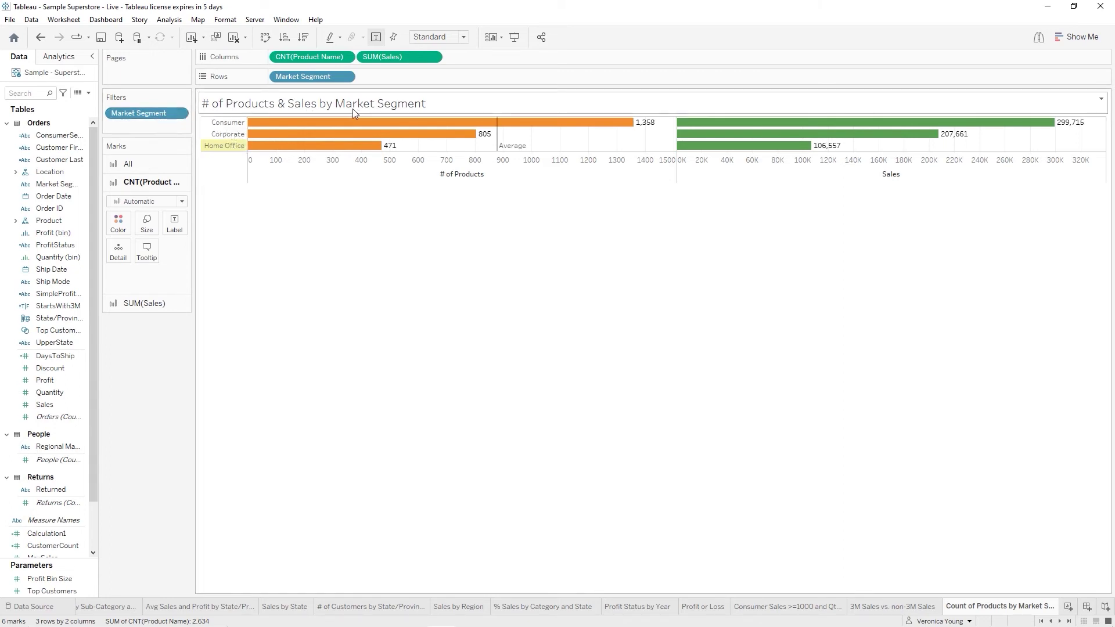
click(139, 115)
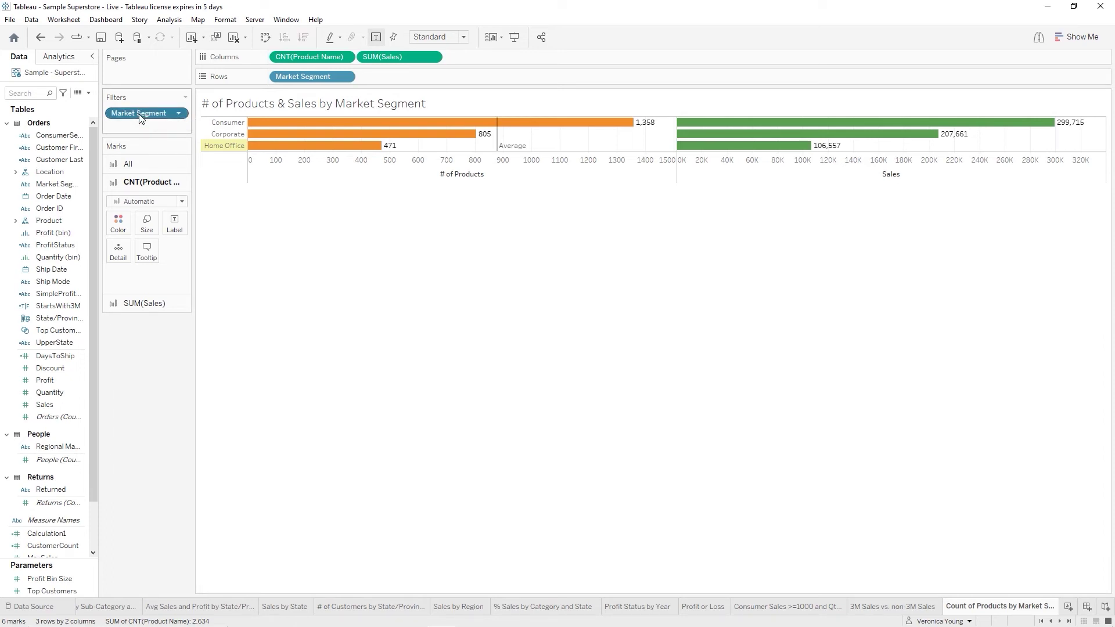
key(Delete)
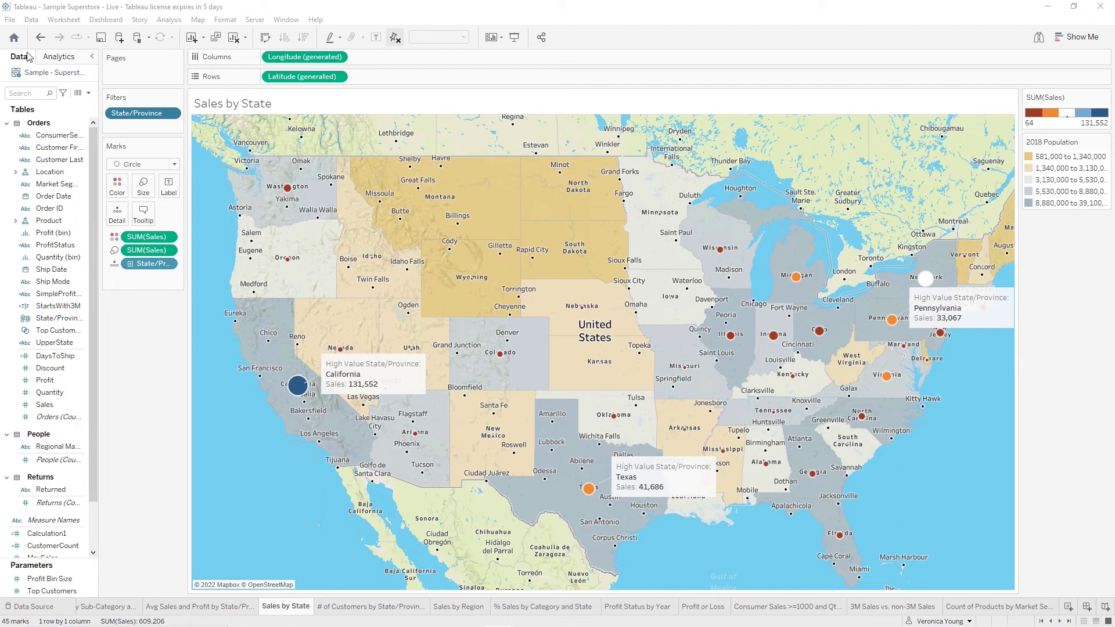
Try the Square and Shape mark types on the Sales by State map, and return the marks to Circle
click(175, 166)
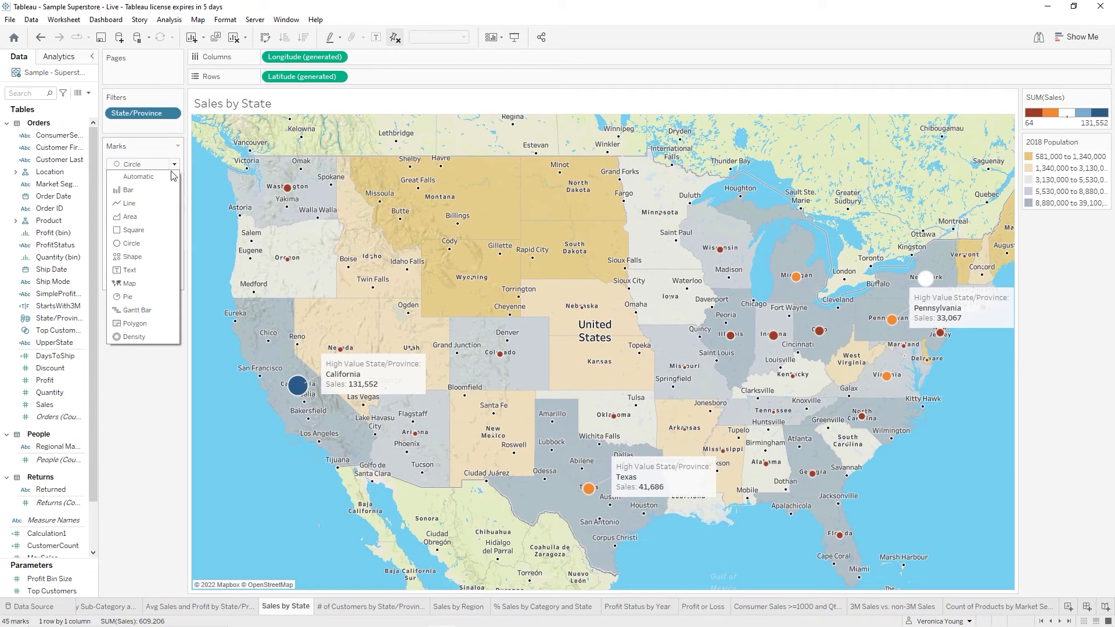
click(134, 230)
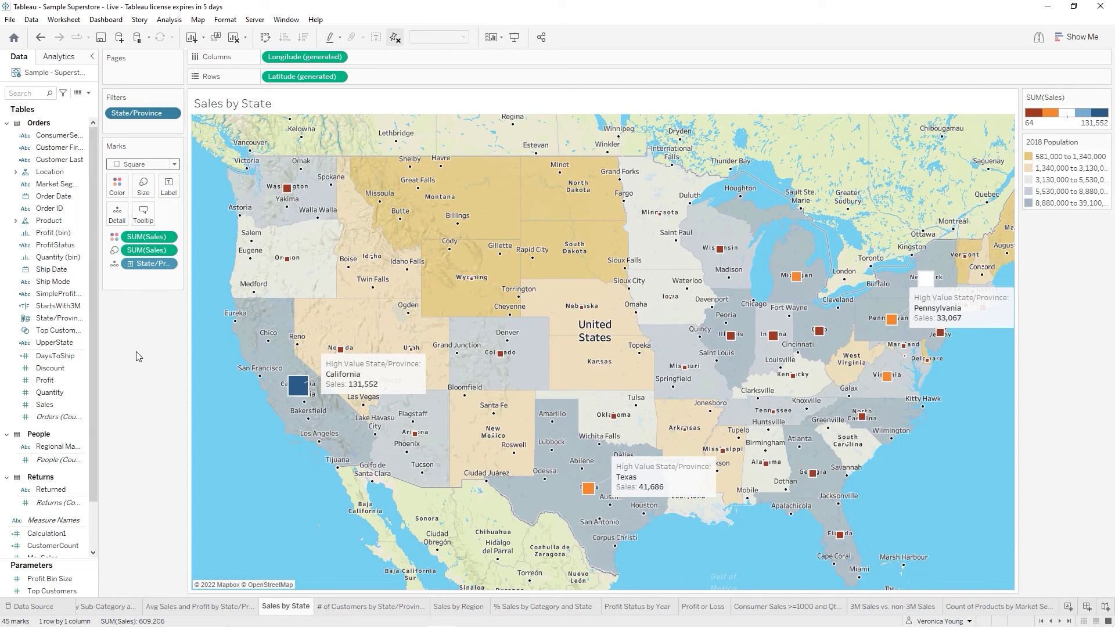
click(174, 165)
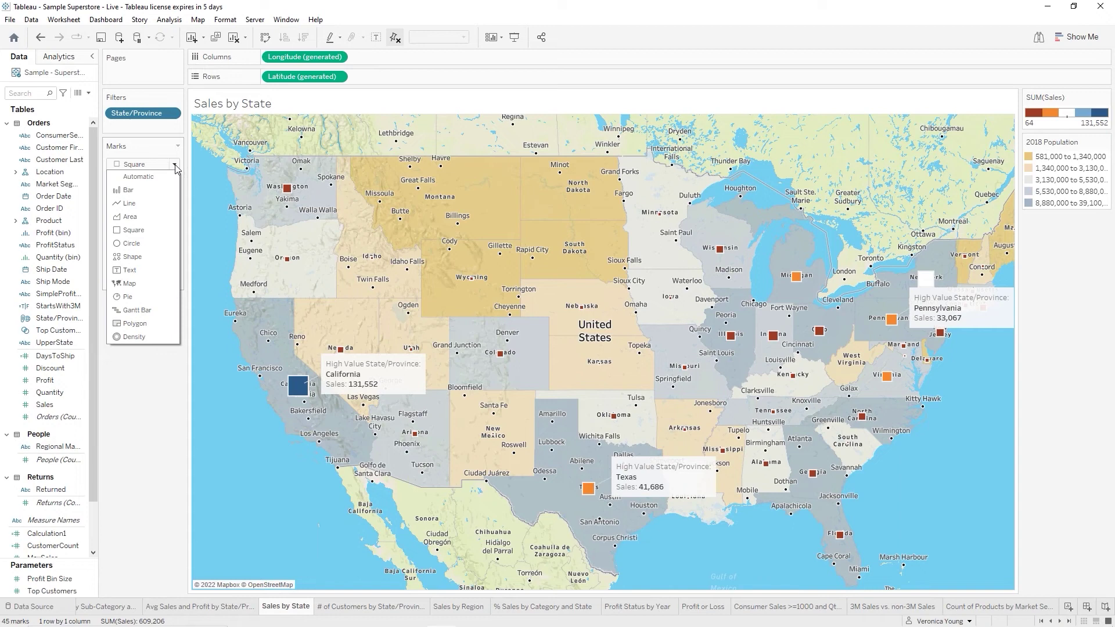
click(148, 260)
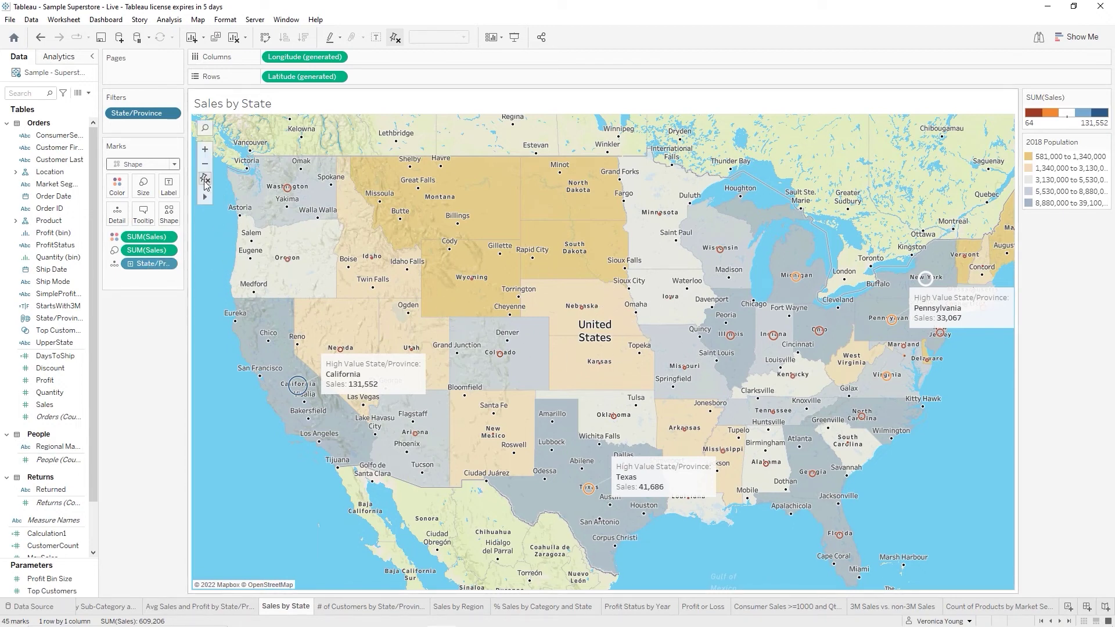
click(174, 166)
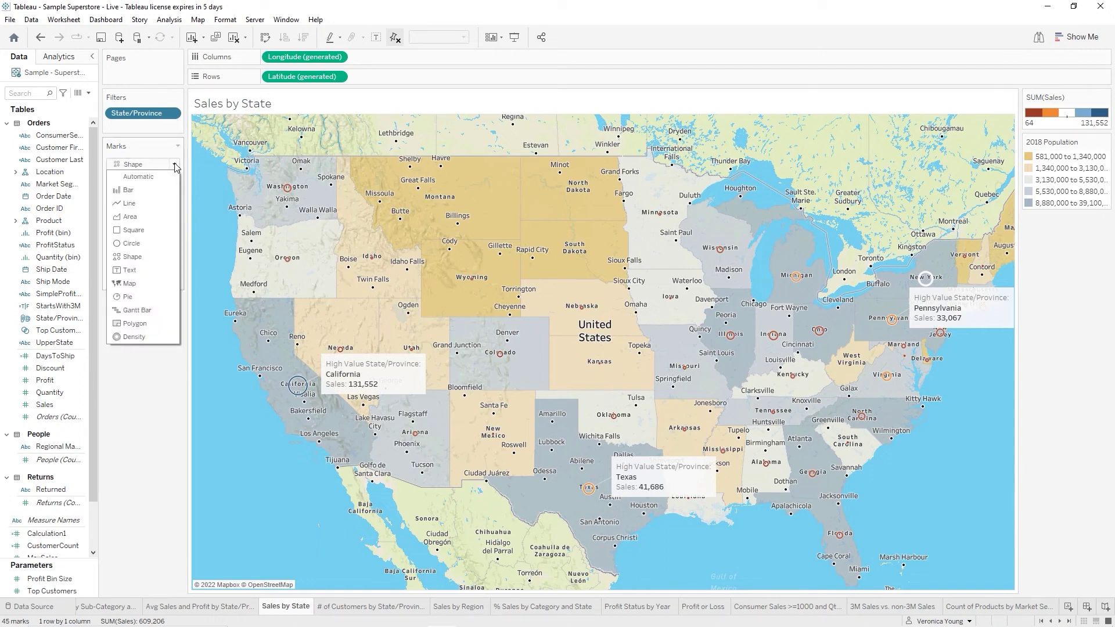
click(137, 244)
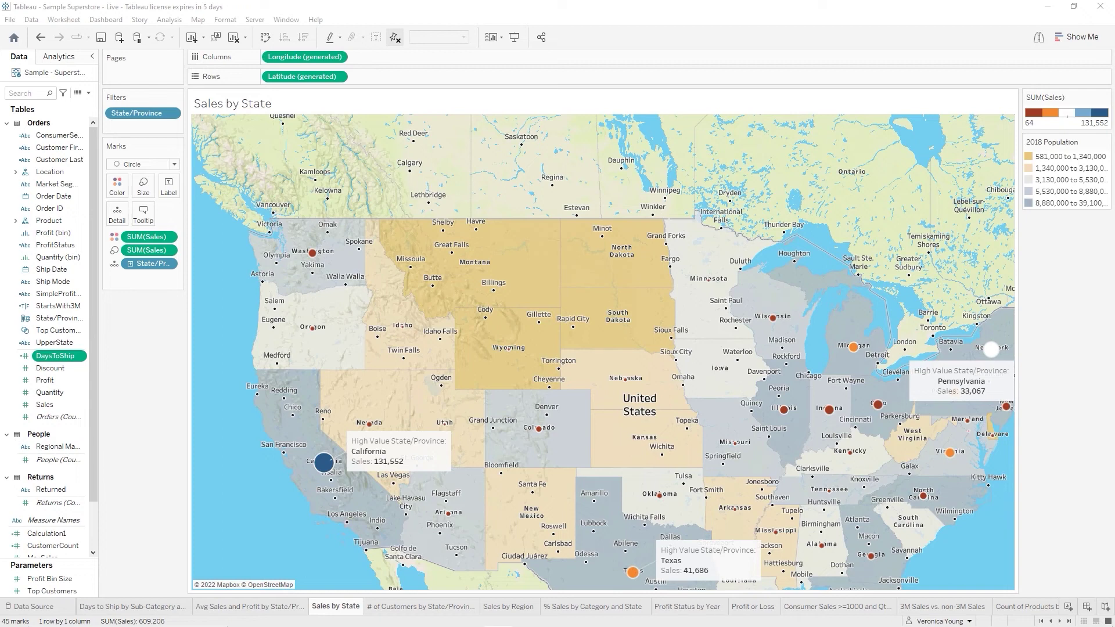
Show the State/Province filter card beside the Sales by State map, search its values for "vermont", and clear the search
right_click(148, 115)
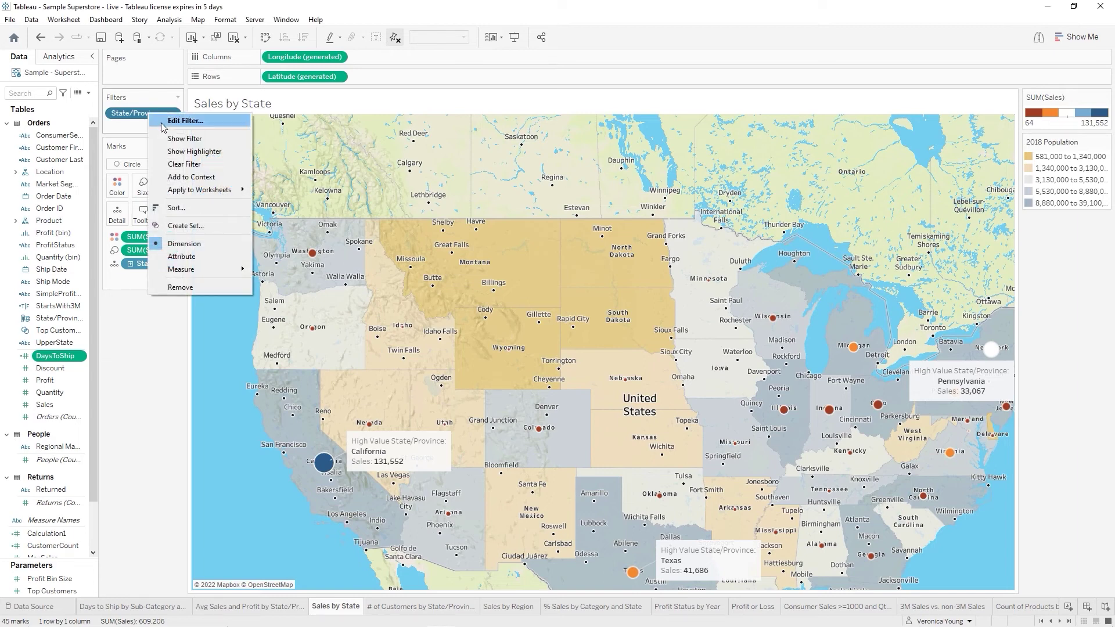
click(184, 139)
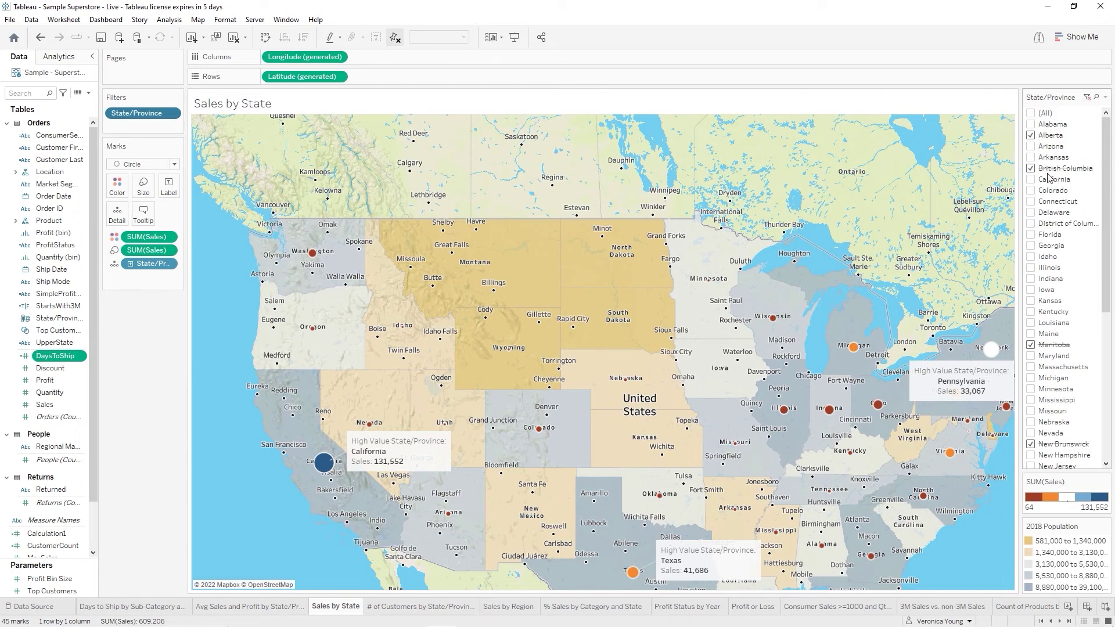
click(1096, 97)
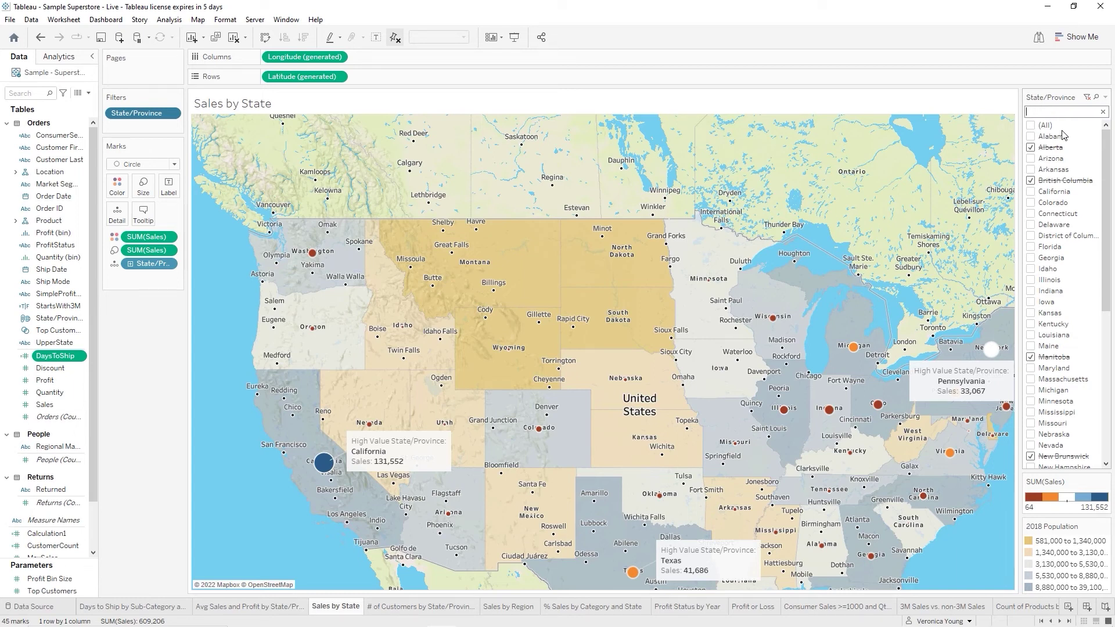
text(vermont)
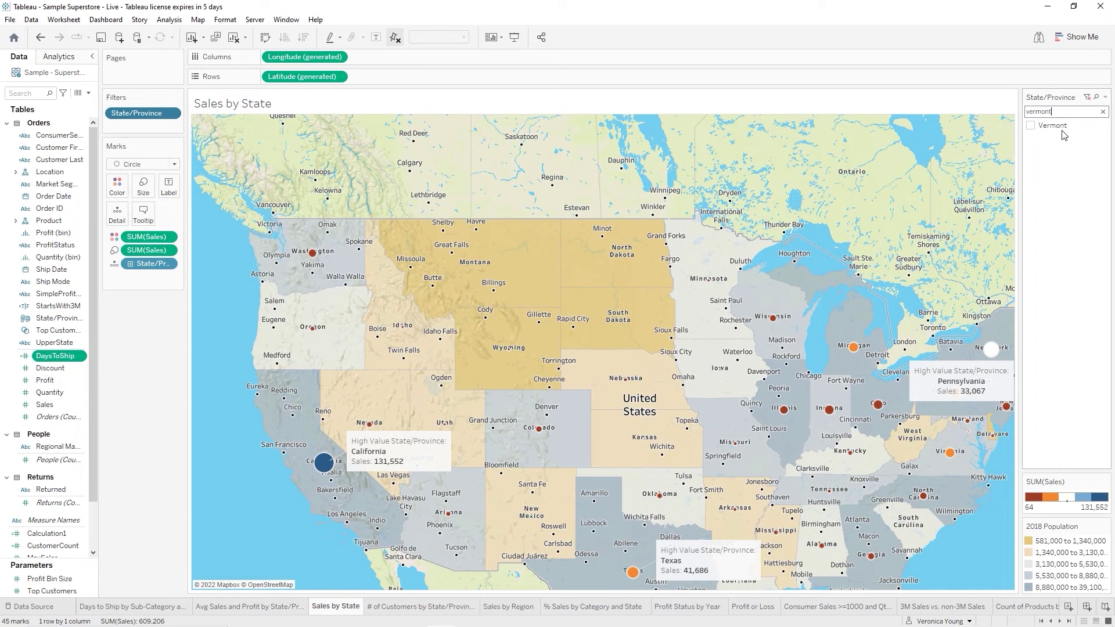
click(1103, 113)
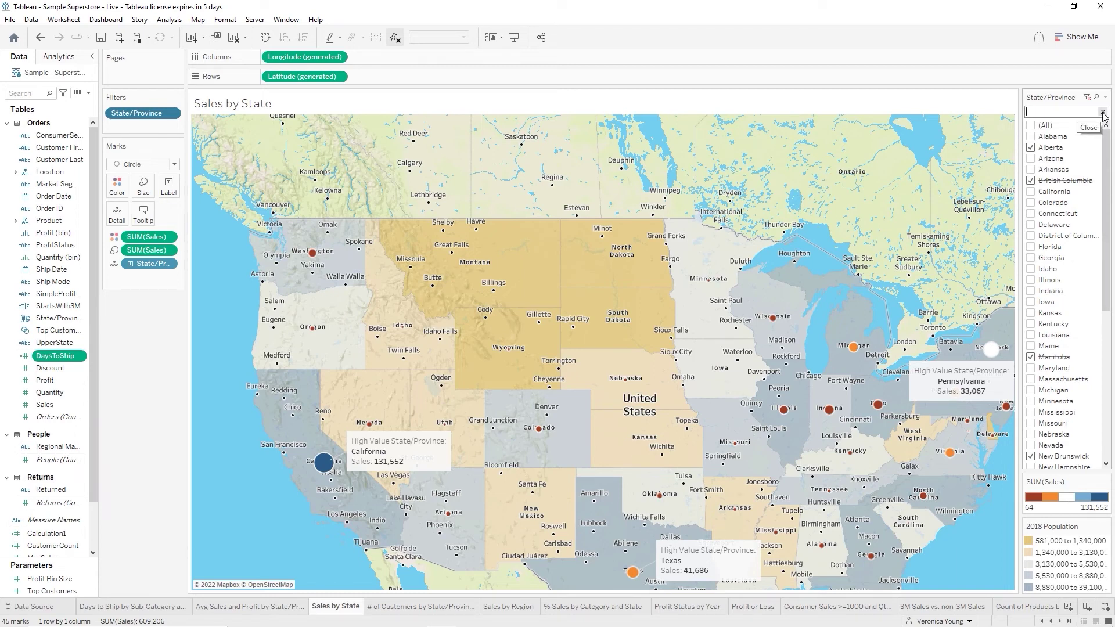
click(1103, 112)
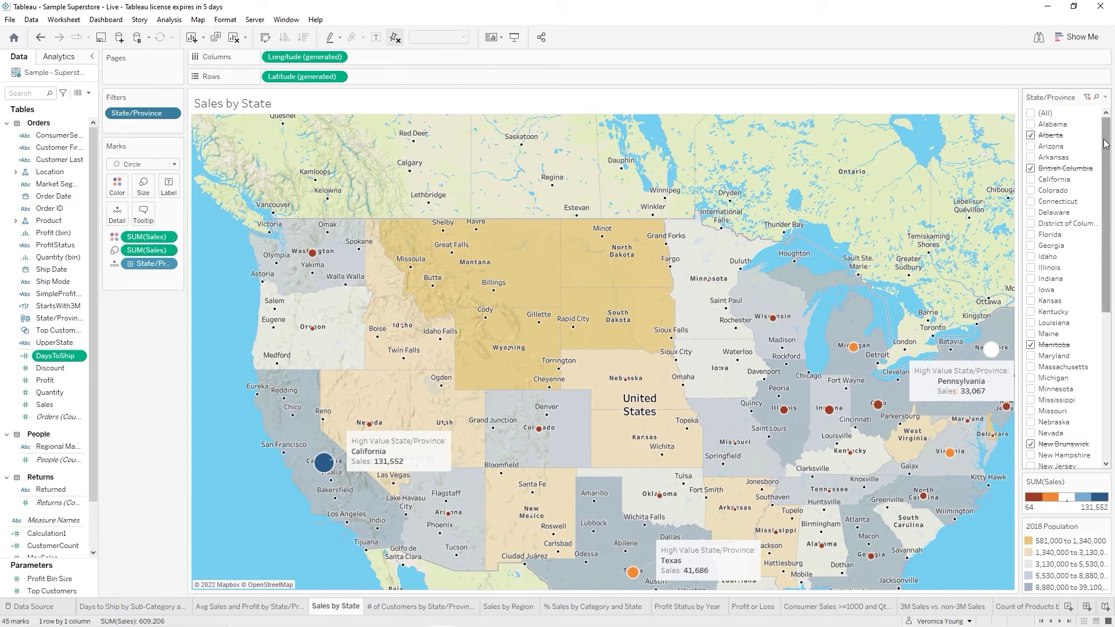
Change the State/Province filter card to Multiple Values (dropdown), and review its Customize options
click(1106, 98)
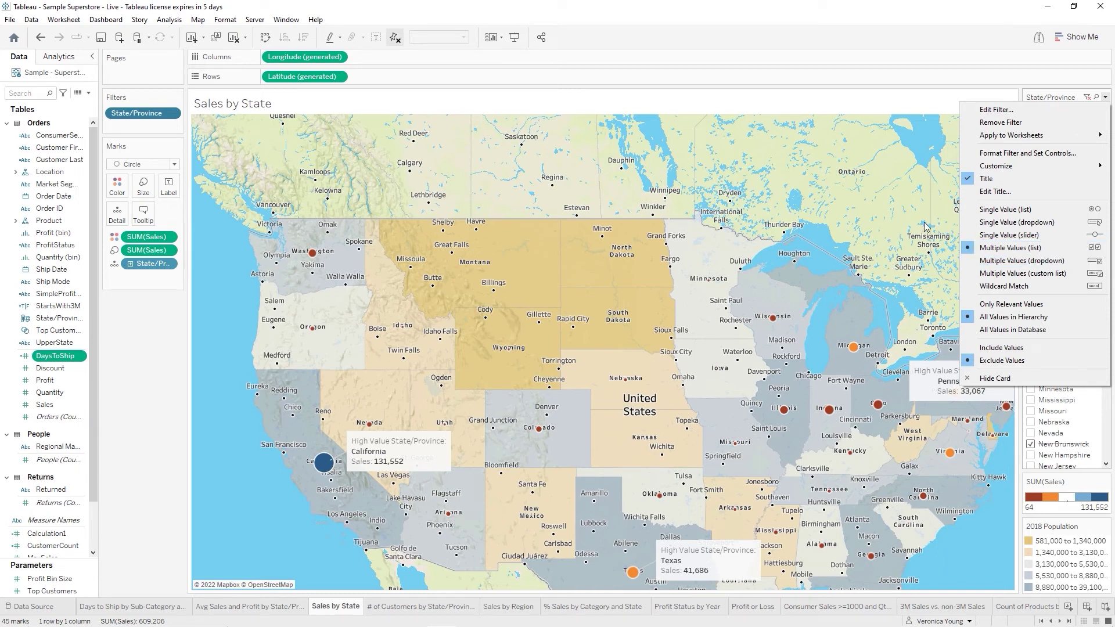
mouse_move(997, 173)
click(1011, 261)
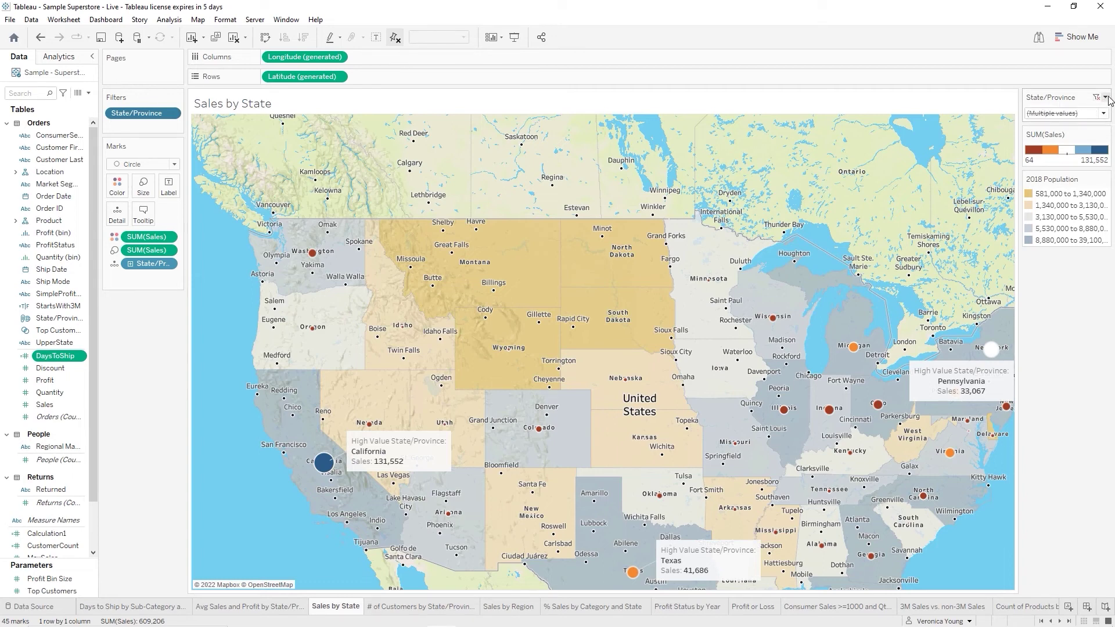
click(1106, 97)
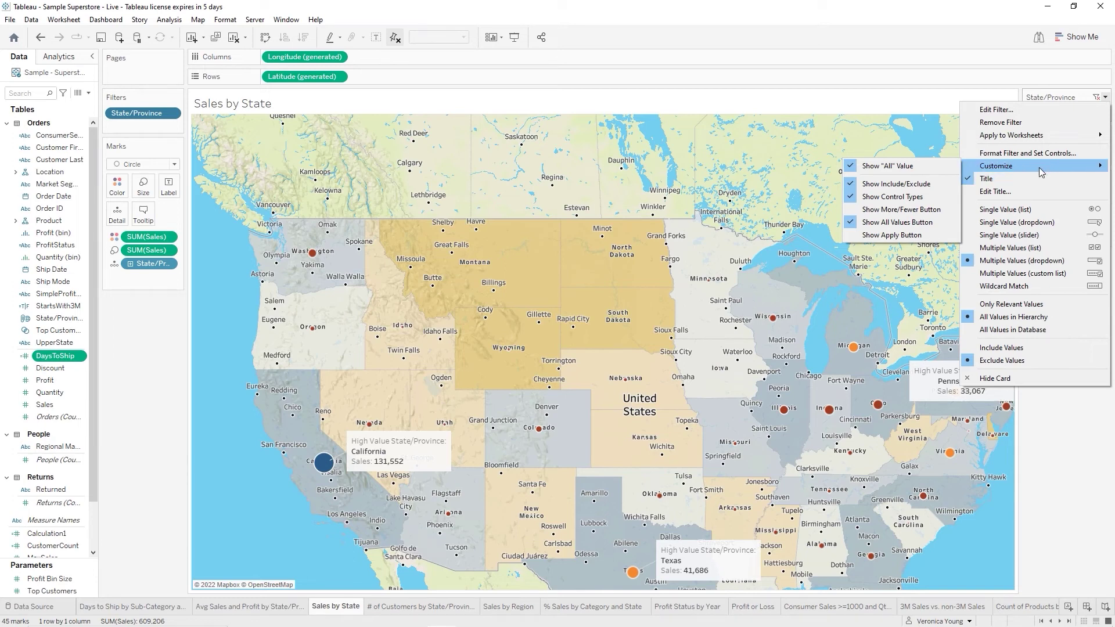
click(1082, 462)
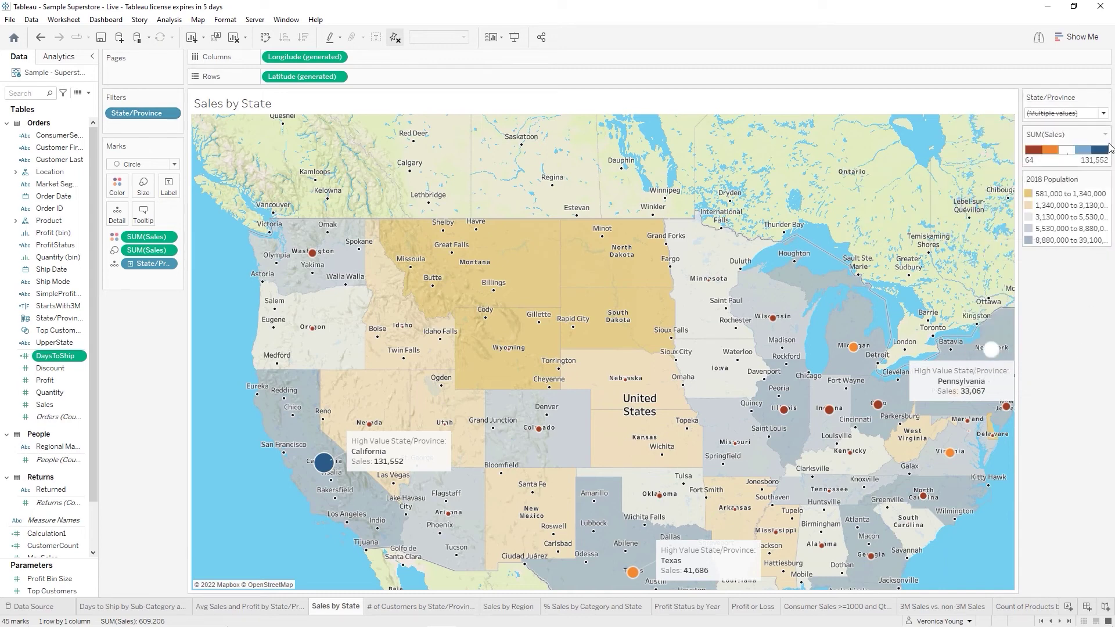
Try excluding Wyoming in the State/Province dropdown filter, and include it again
click(1104, 113)
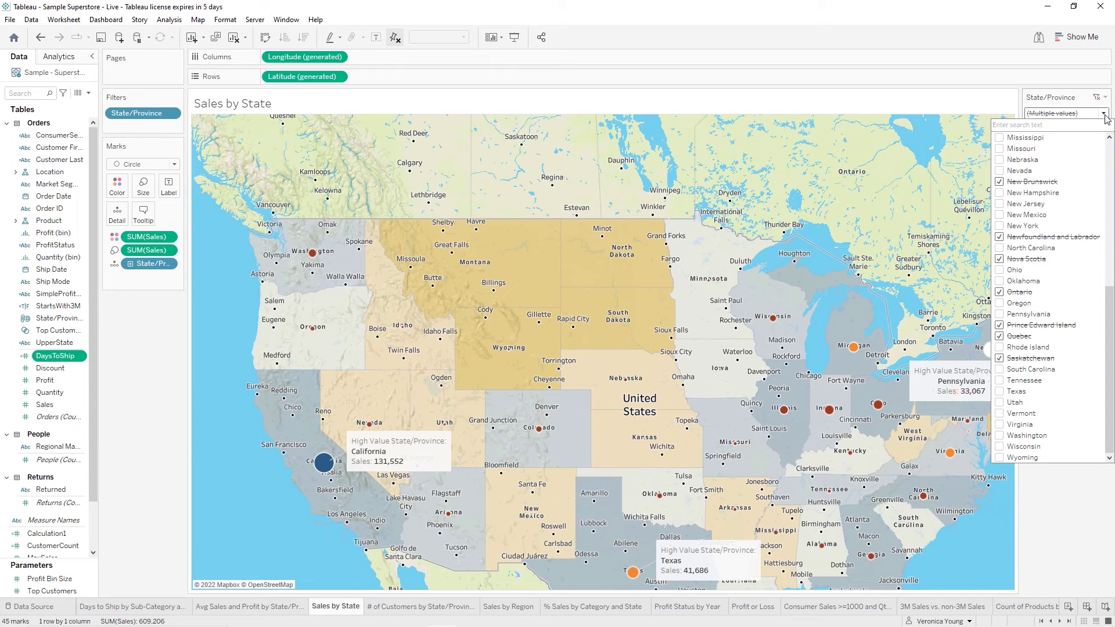
click(1000, 458)
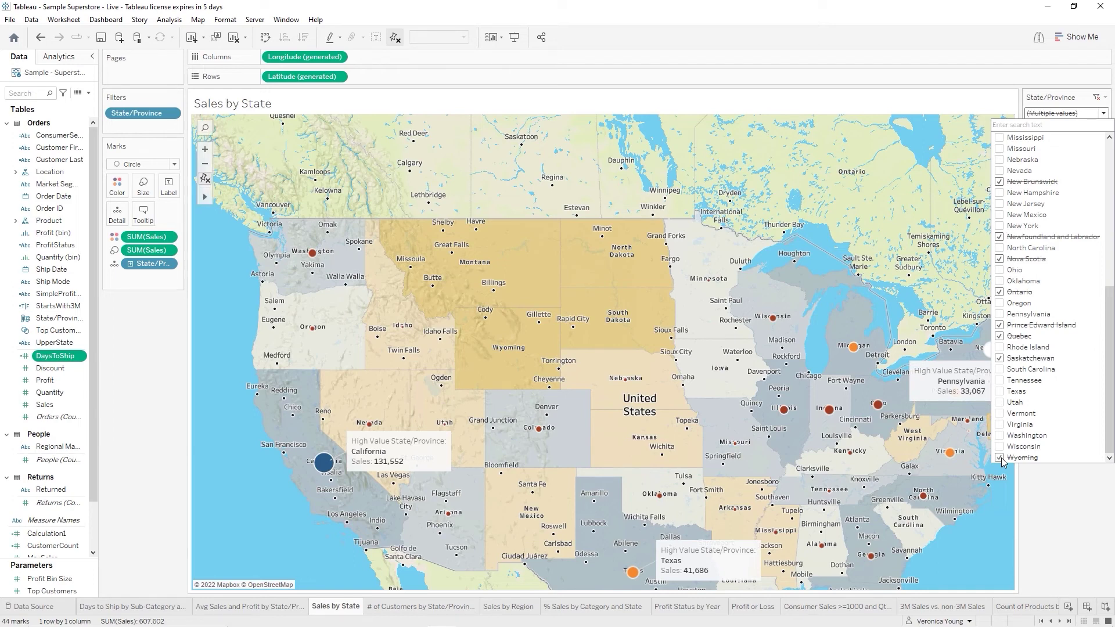
click(999, 458)
click(999, 458)
scroll(1050, 185, up, 2)
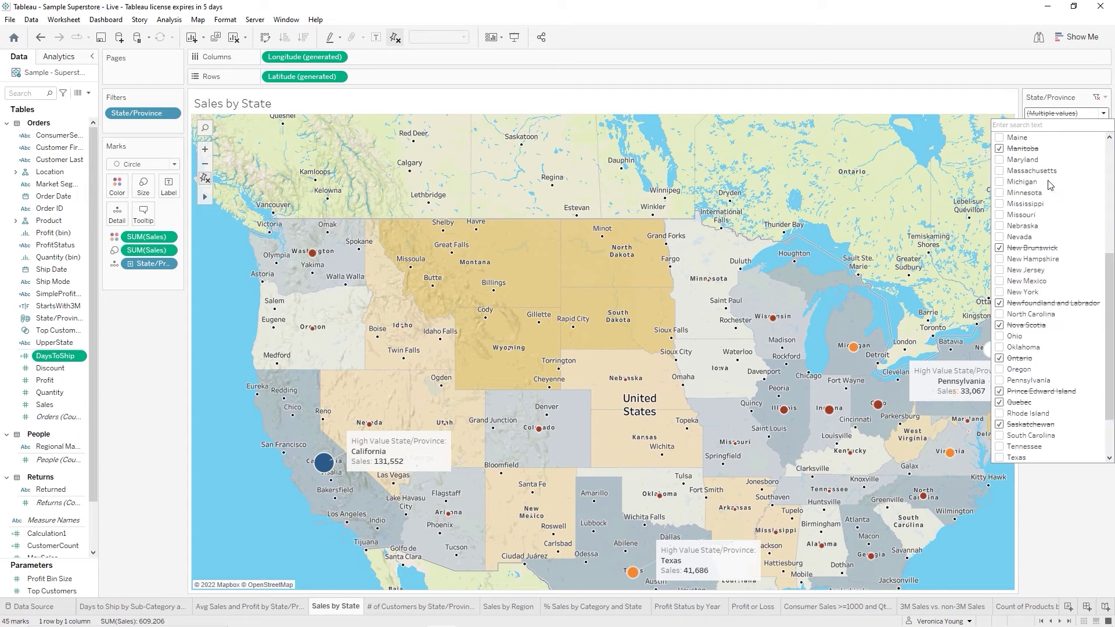
scroll(1050, 185, up, 5)
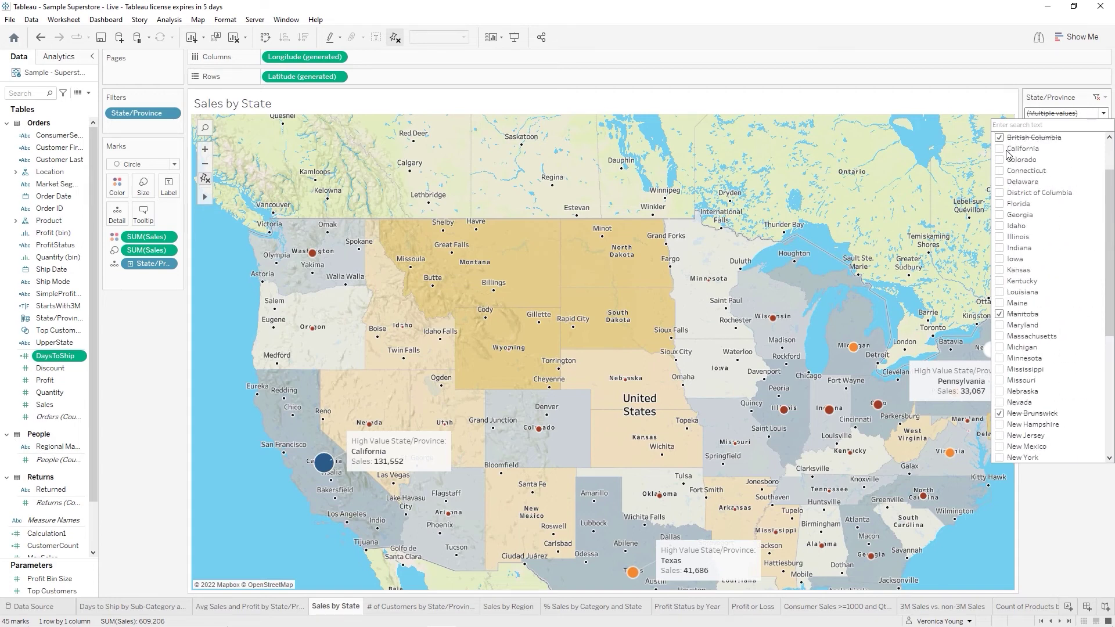
Try excluding California in the State/Province dropdown filter, include it again, and close the value list
click(999, 149)
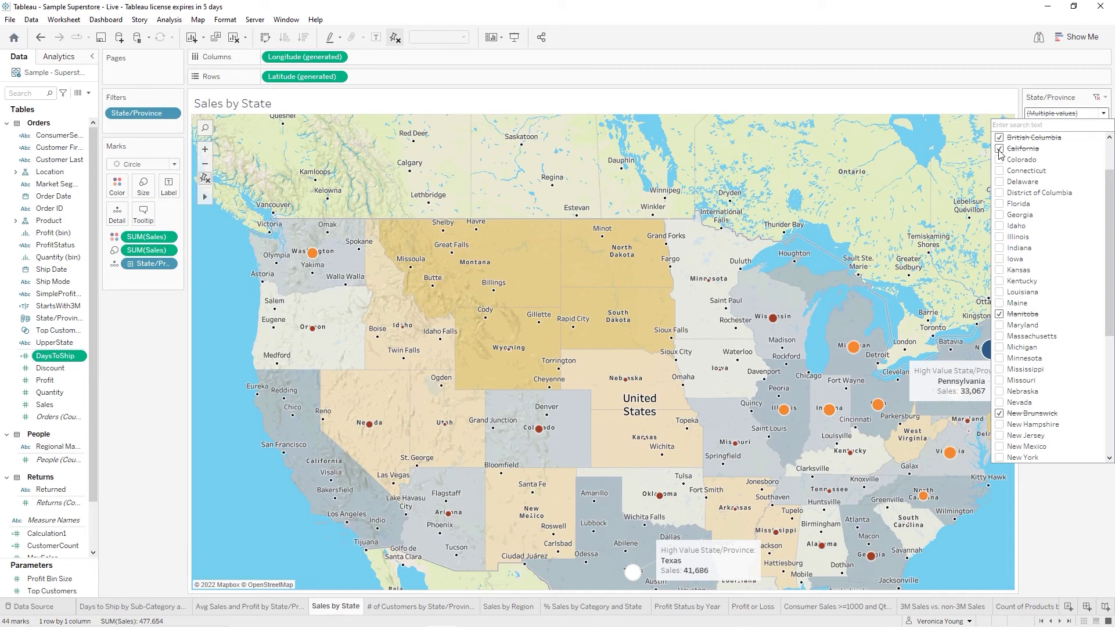
click(1000, 149)
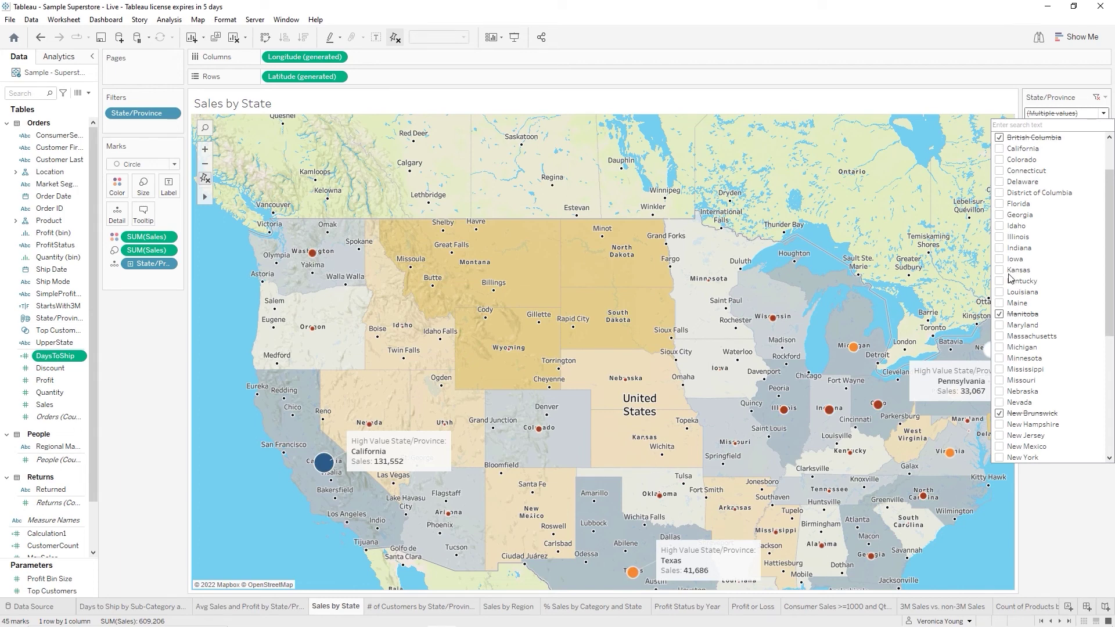
click(1074, 517)
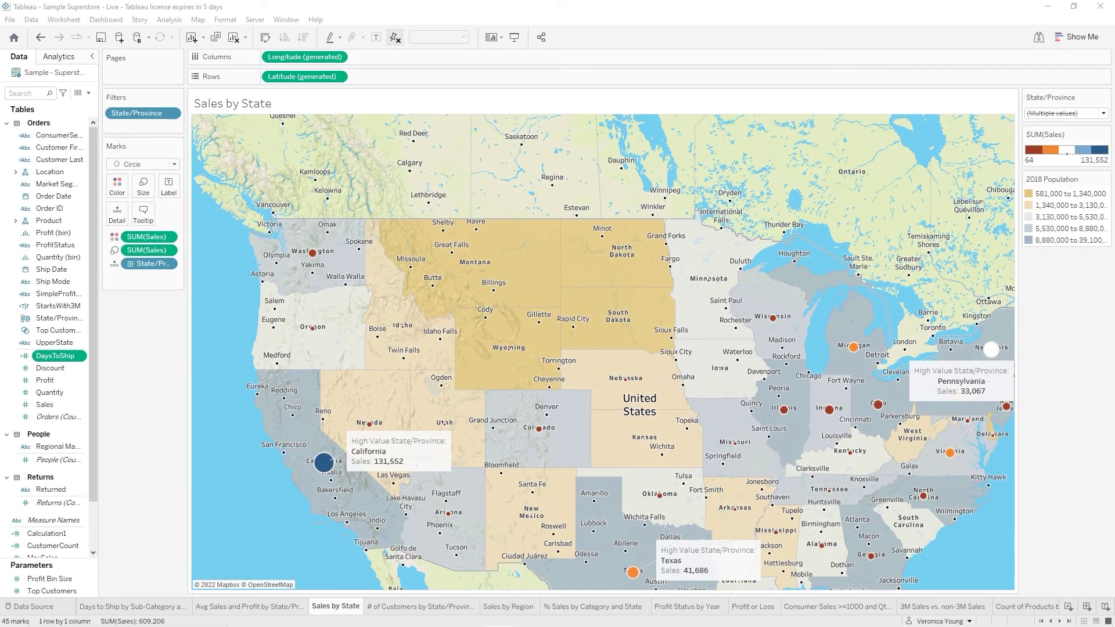
Show a DaysToShip filter card on the Days to Ship by Sub-Category and Ship Mode sheet
click(143, 607)
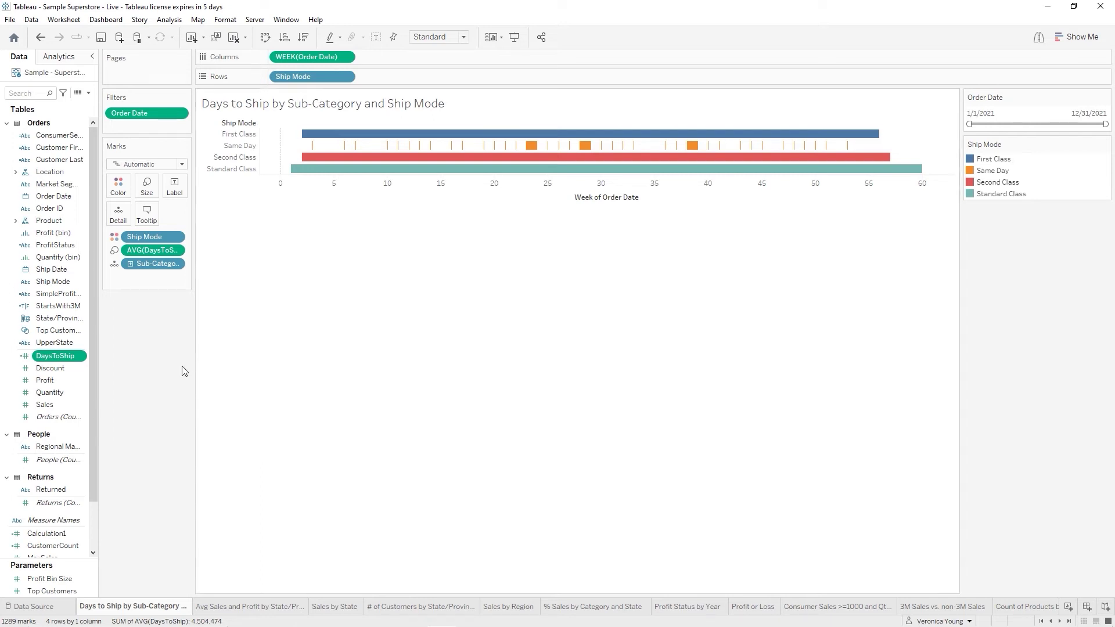
right_click(54, 360)
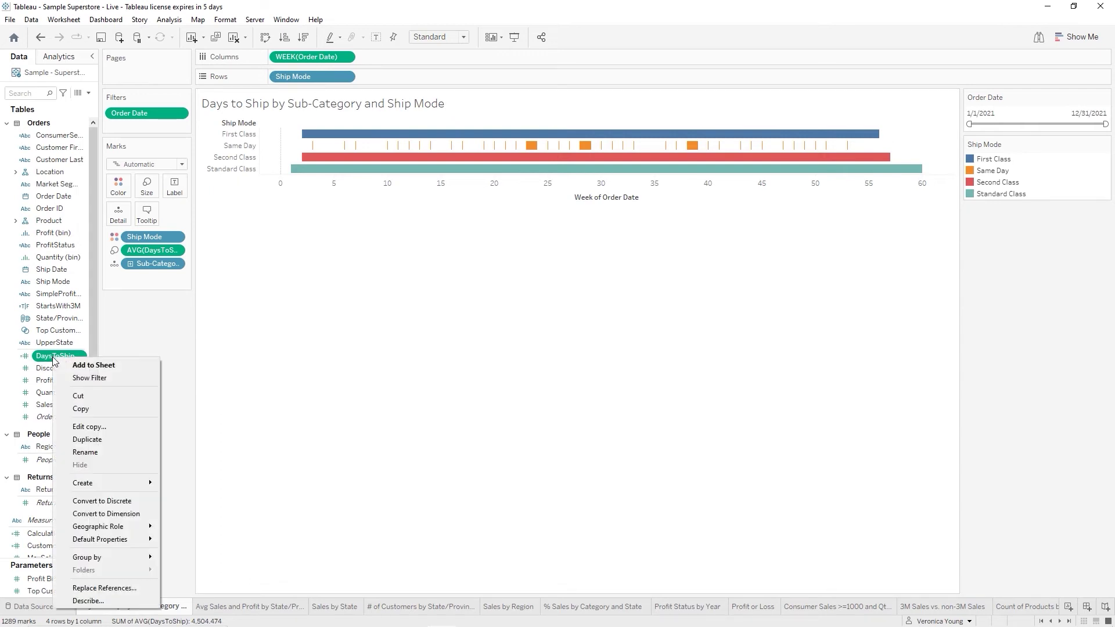
click(82, 379)
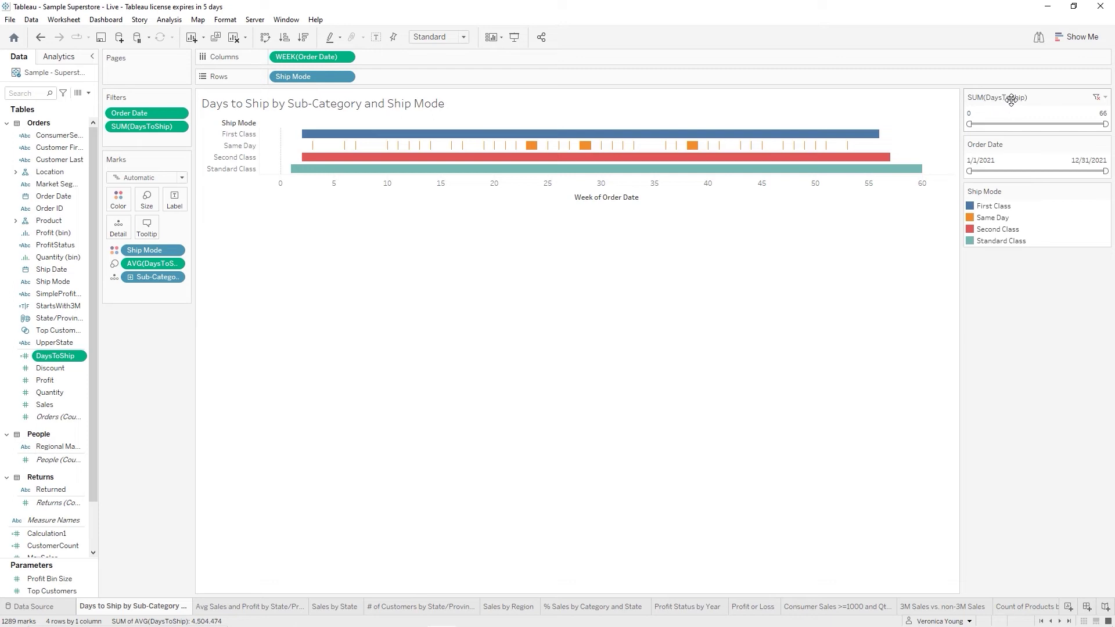
Review the Customize options of the SUM(DaysToShip) filter card
click(1100, 99)
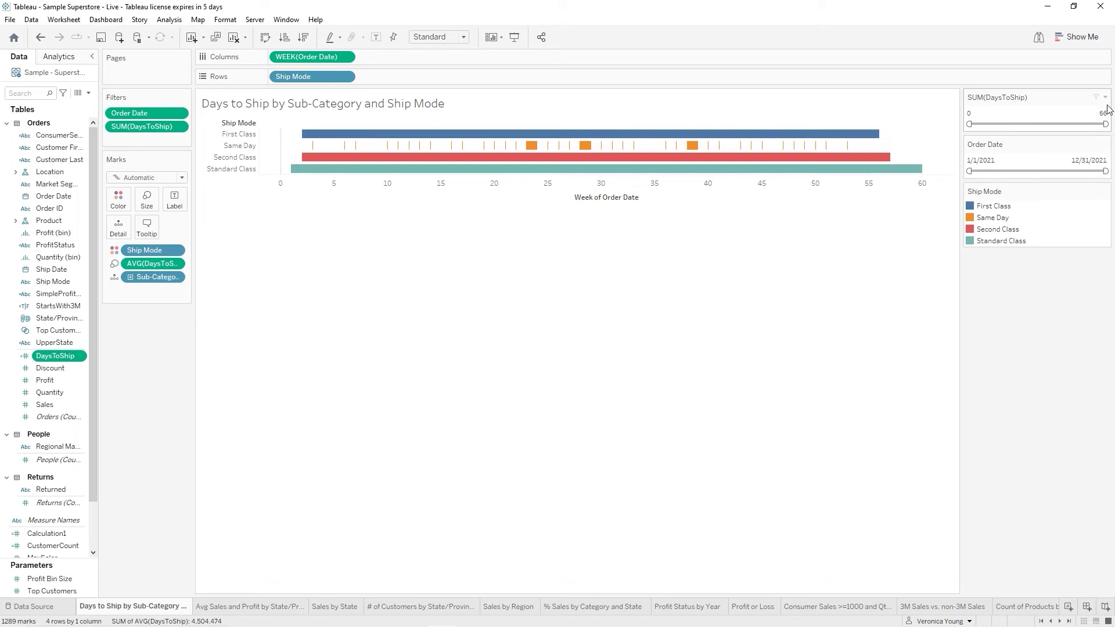
click(1105, 97)
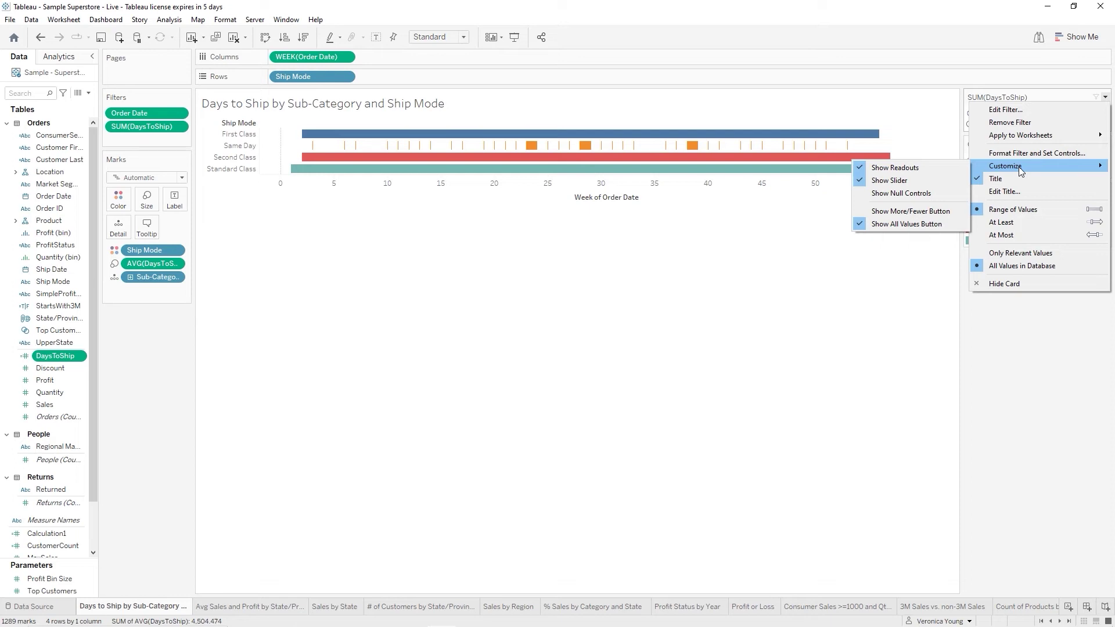
click(861, 301)
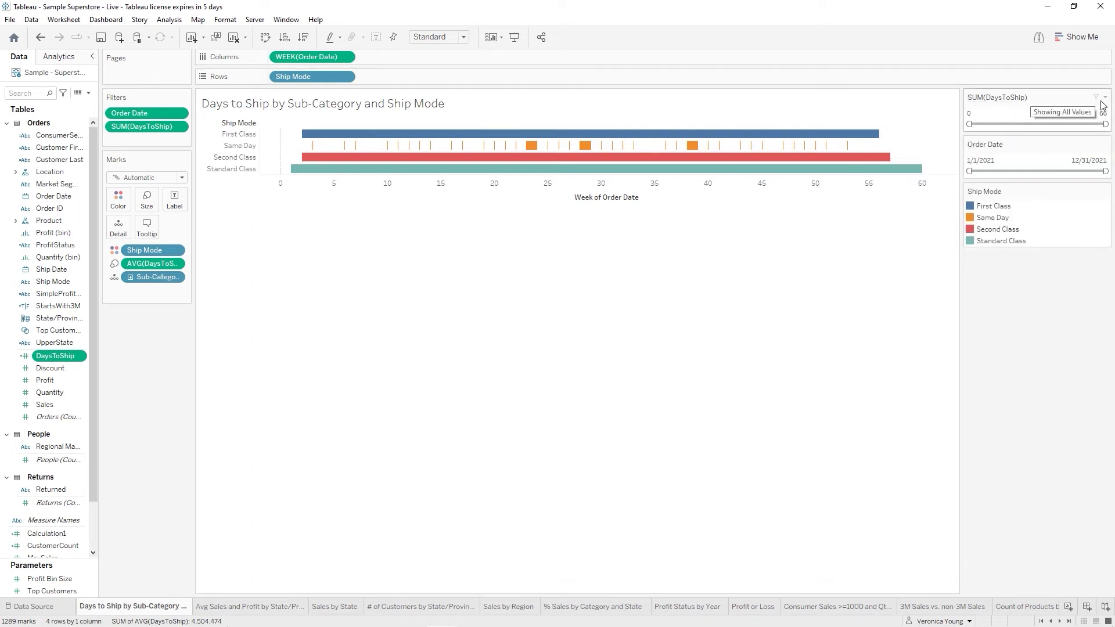
Change the SUM(DaysToShip) filter card's title to "Days to Ship"
click(1106, 98)
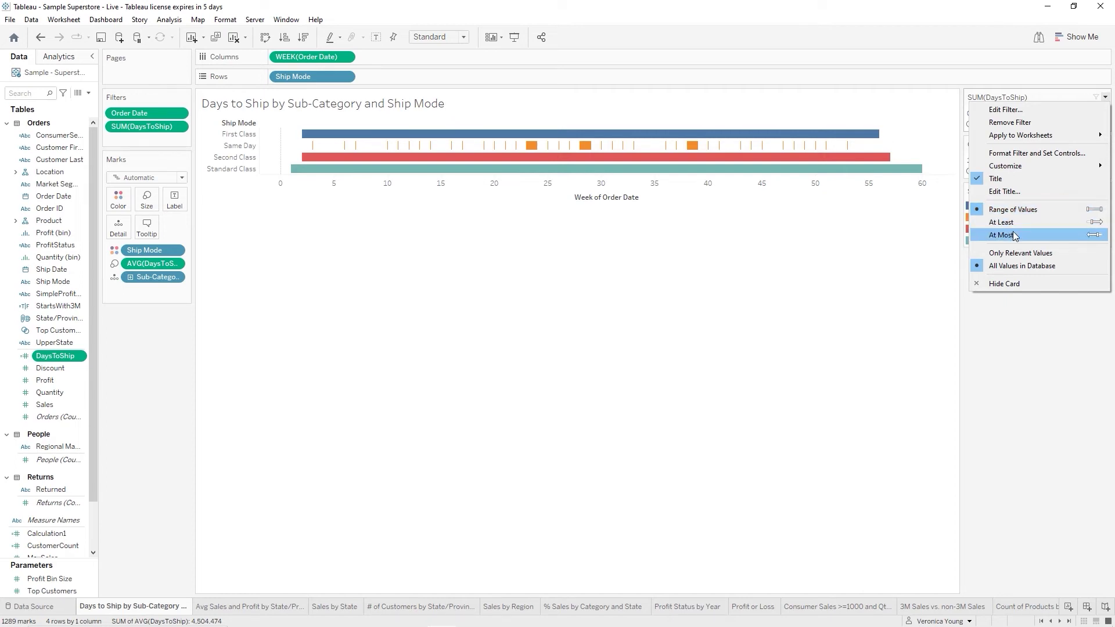
click(1010, 196)
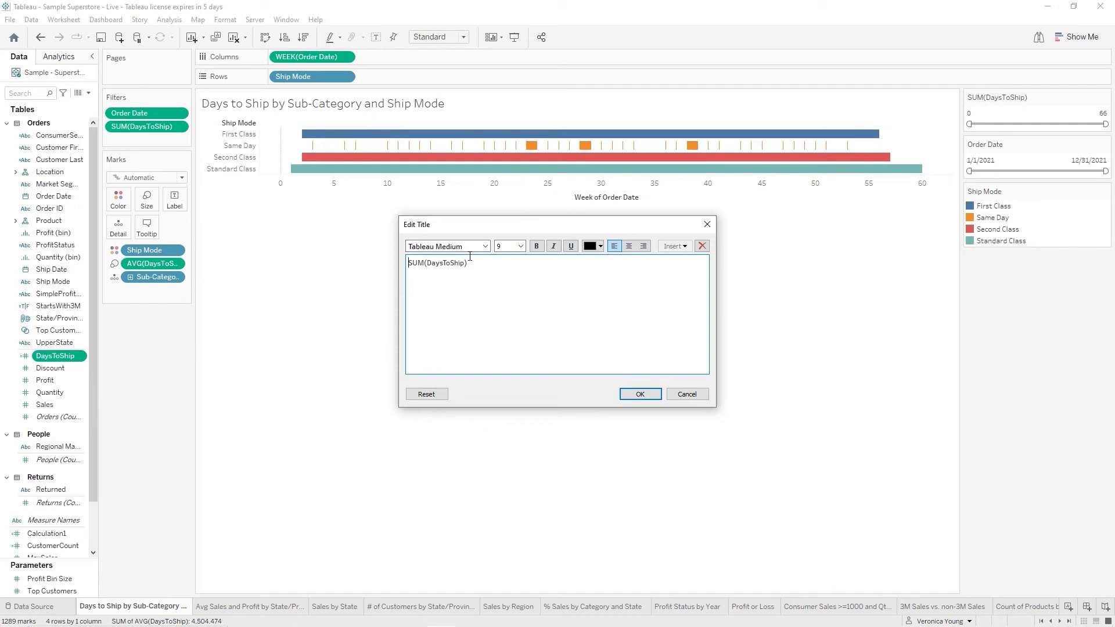
drag(489, 267, 299, 267)
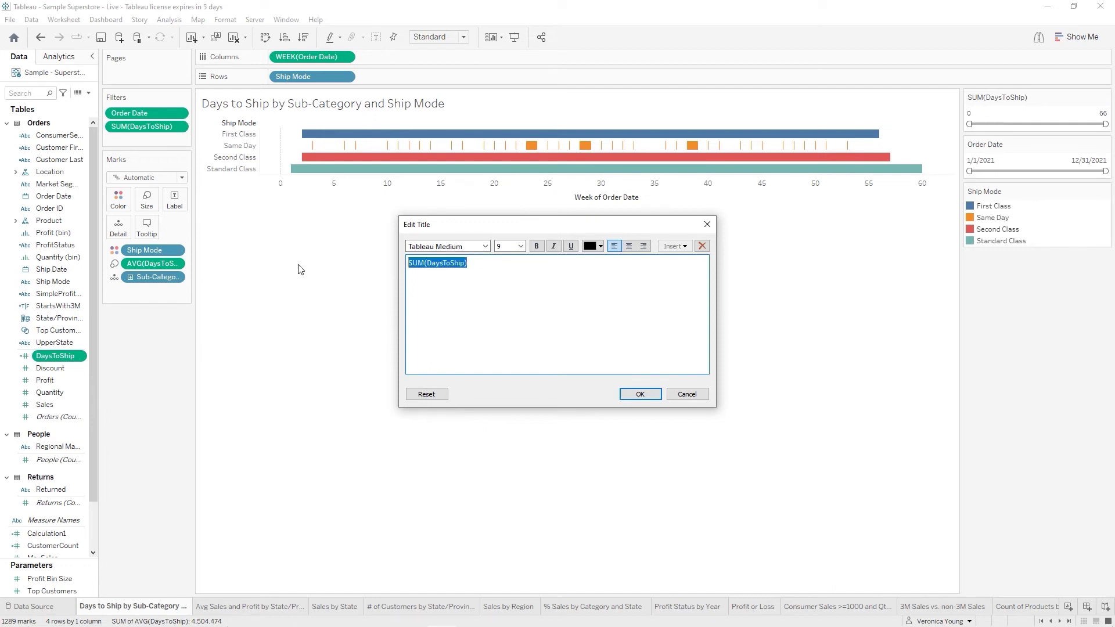
text(Days of)
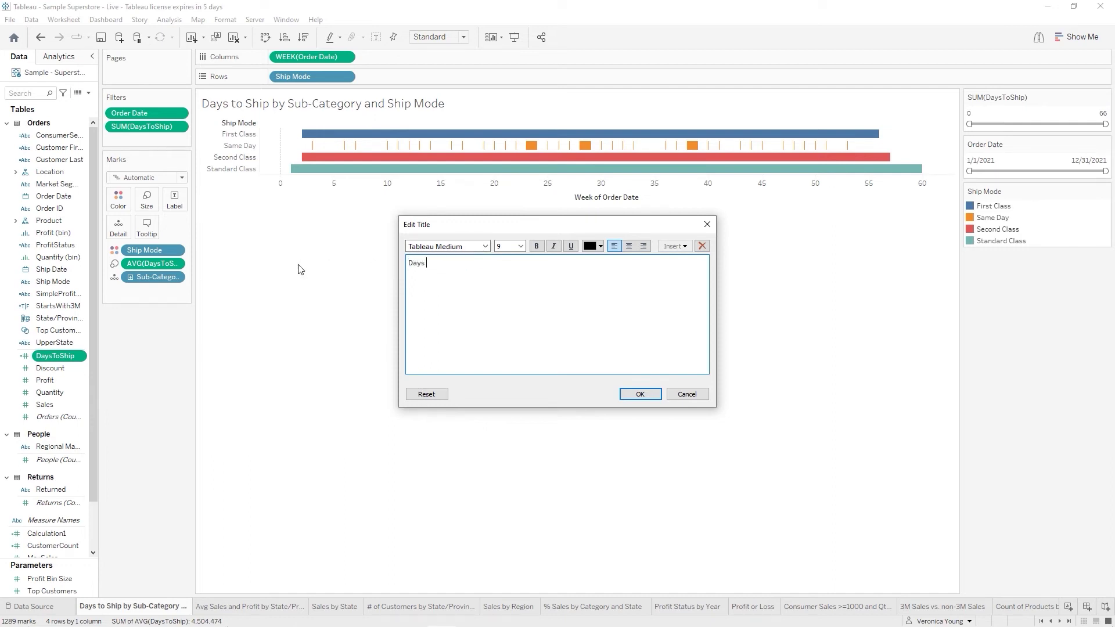
key(BackSpace)
key(BackSpace)
text(to Ship)
click(623, 394)
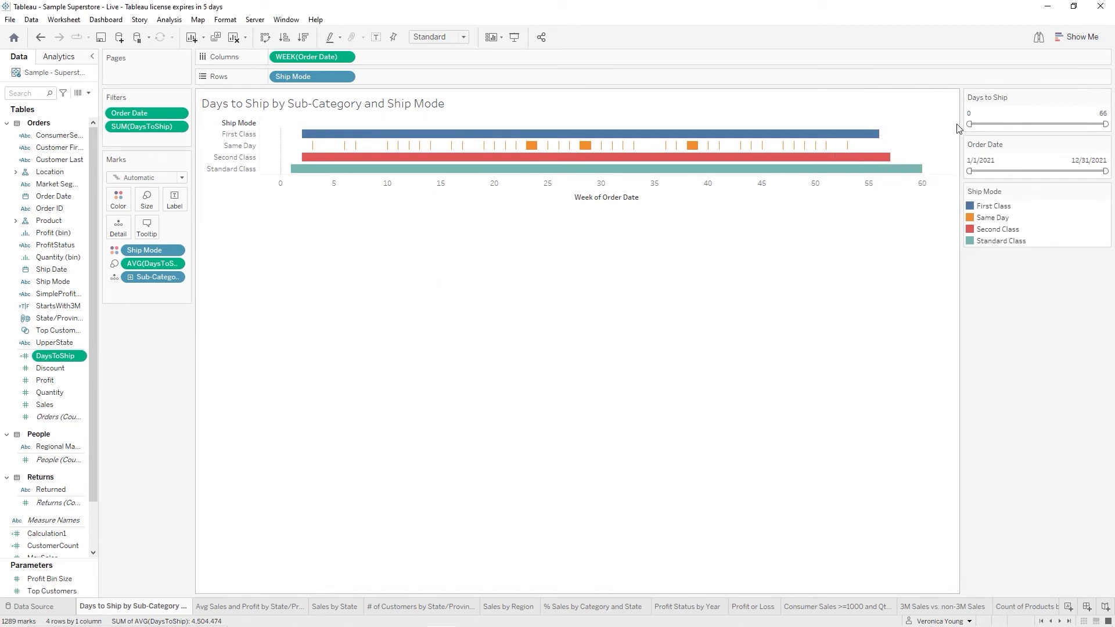
Try limiting the Days to Ship filter to a range of 15 to 32, and shift the selected range toward lower values
drag(971, 123, 1000, 124)
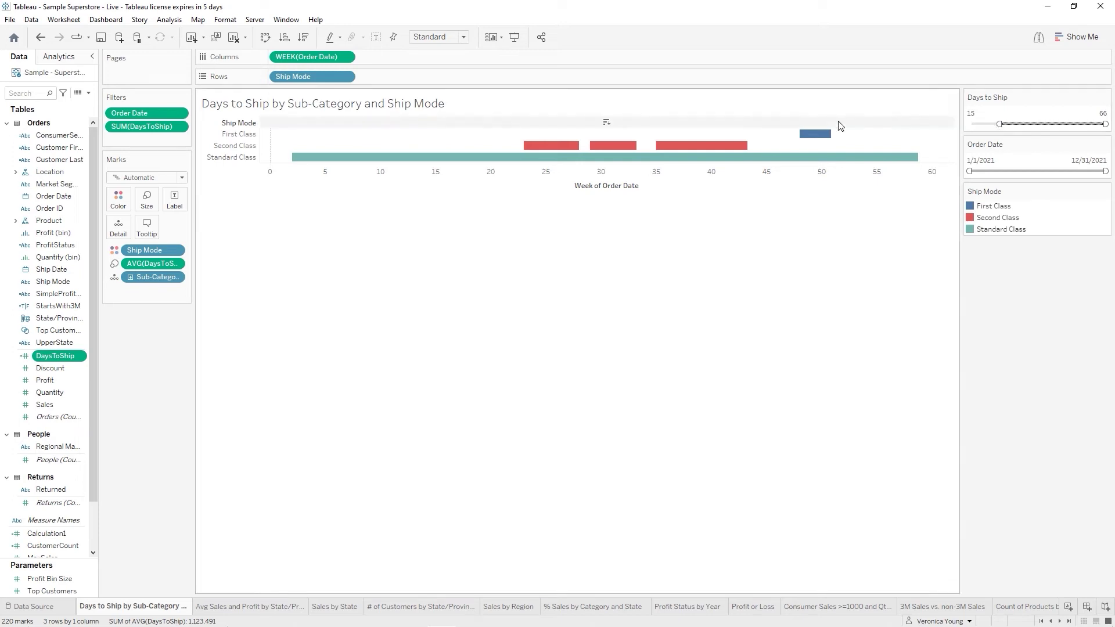
mouse_move(718, 147)
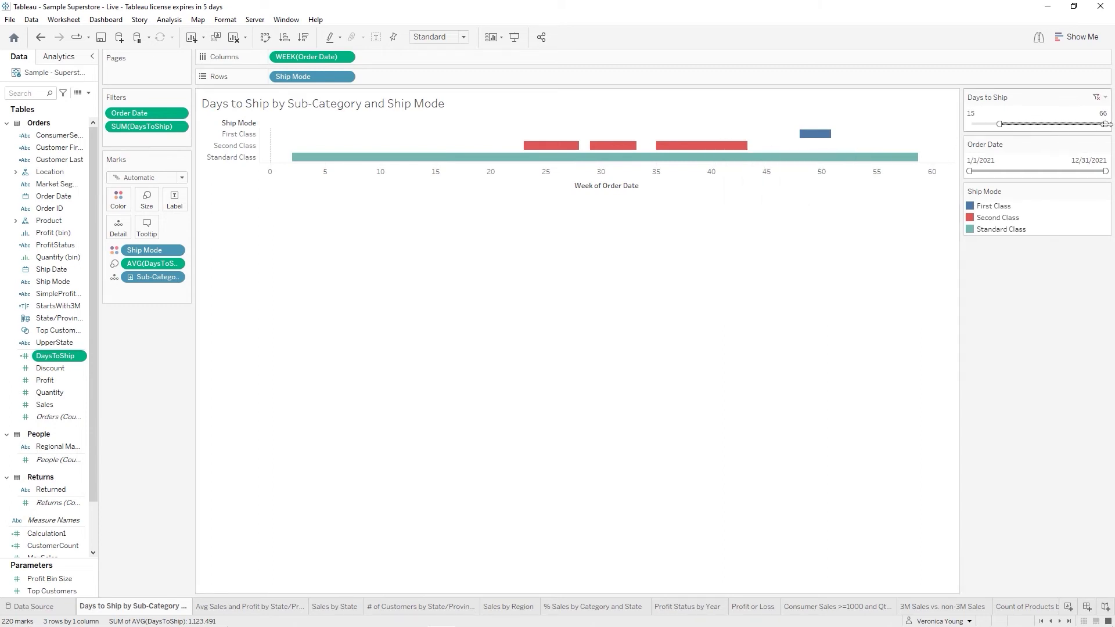
drag(1106, 123, 1039, 135)
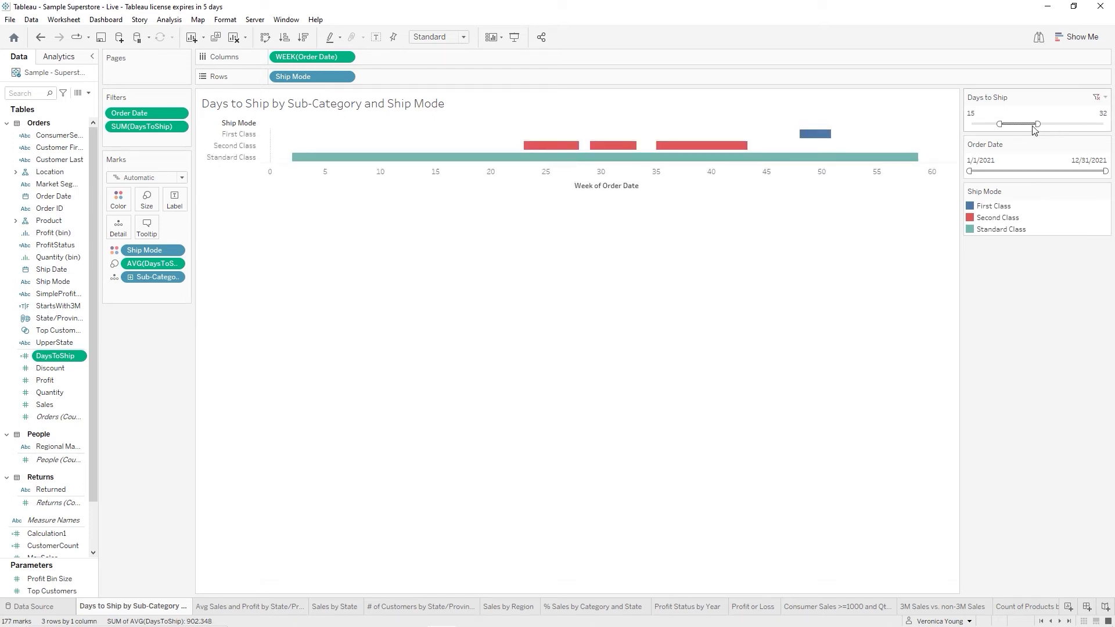
drag(1017, 124, 969, 133)
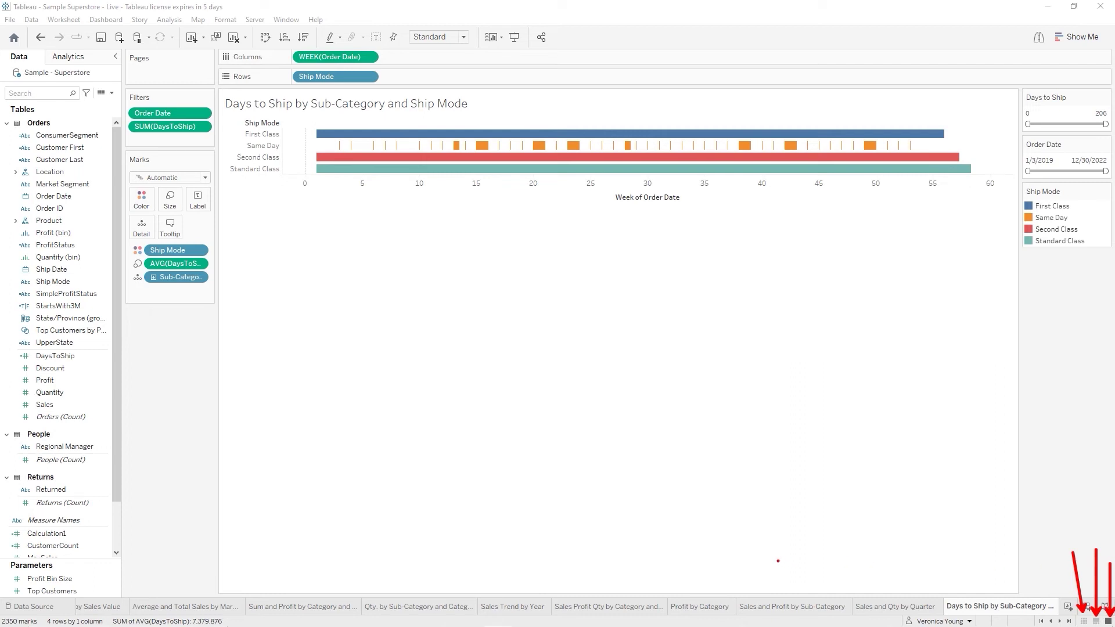
Show all the workbook's sheets in the sheet sorter, and switch to the filmstrip view
key(Escape)
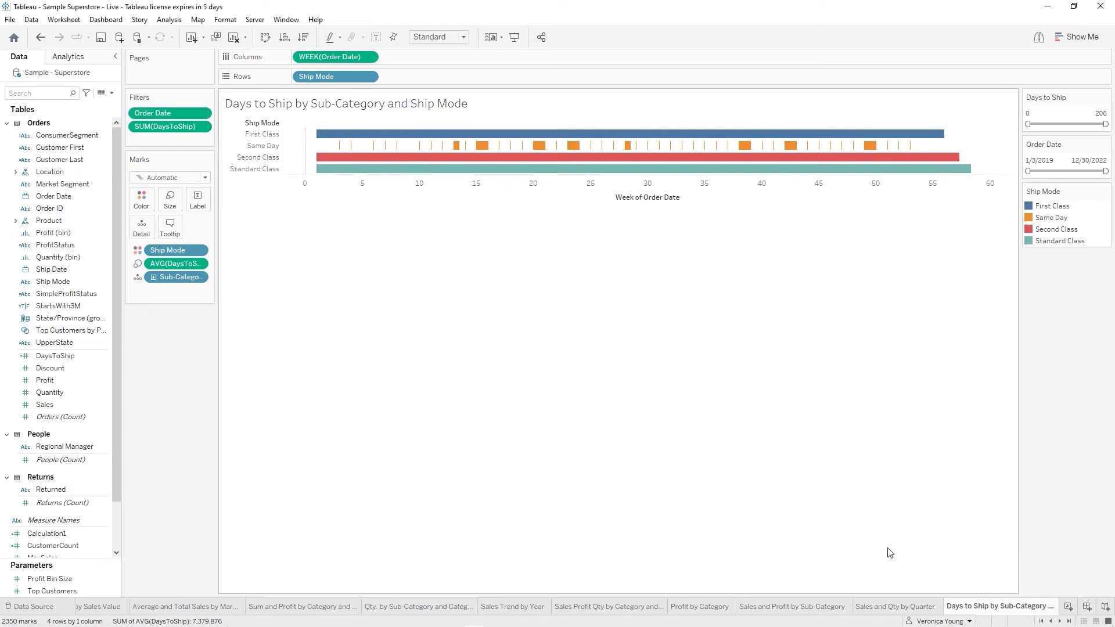
click(1085, 623)
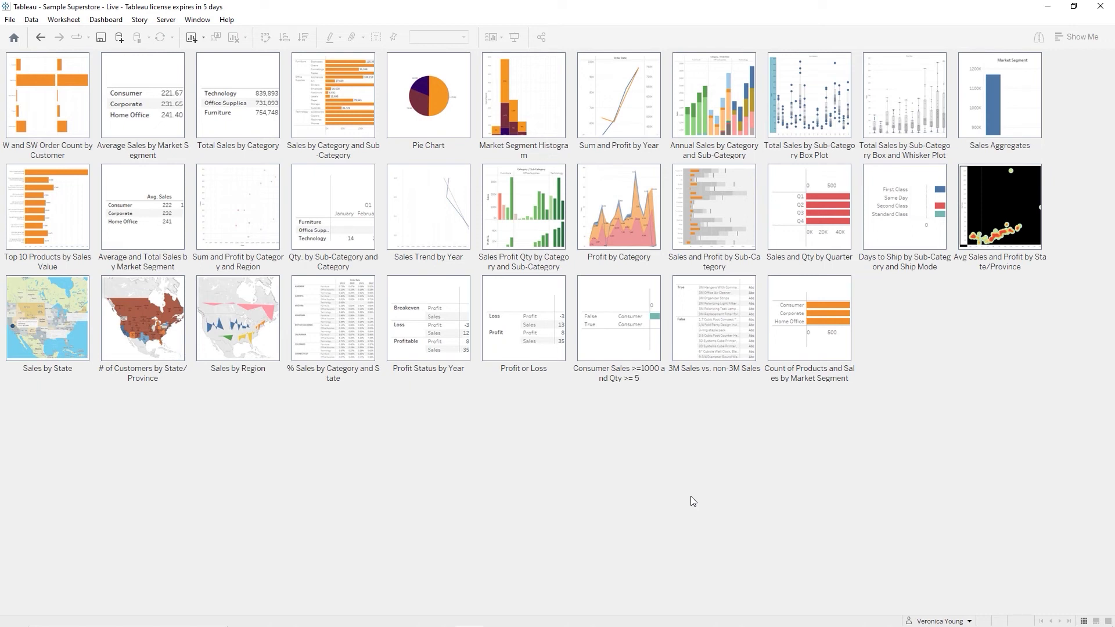
click(1097, 622)
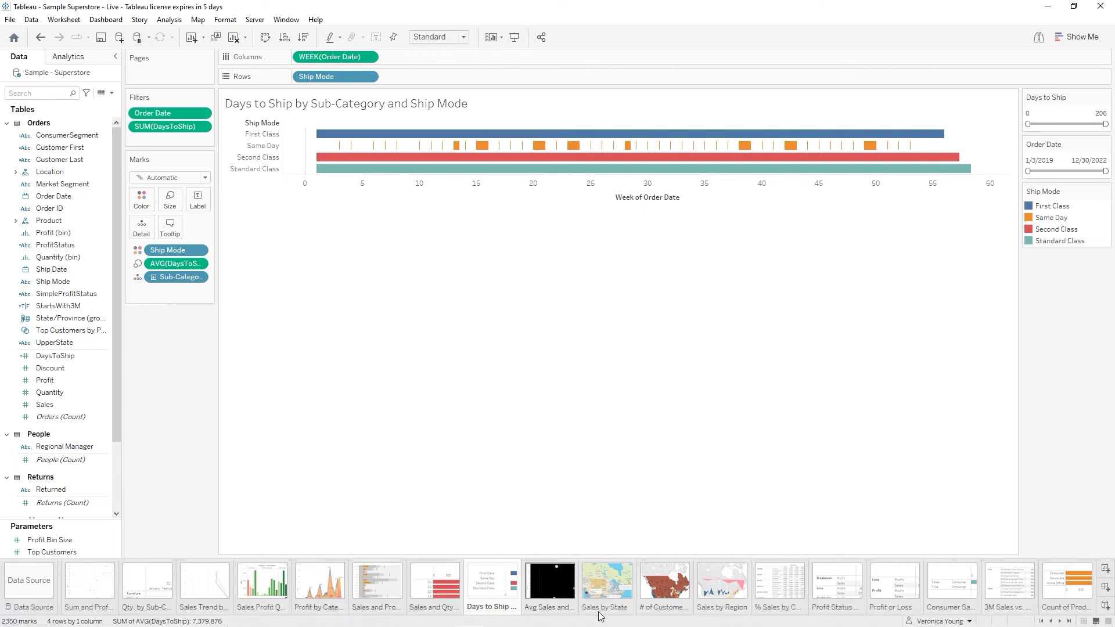
Browse the filmstrip's sheet thumbnails back toward the earlier sheets and forward to the last ones
click(1051, 621)
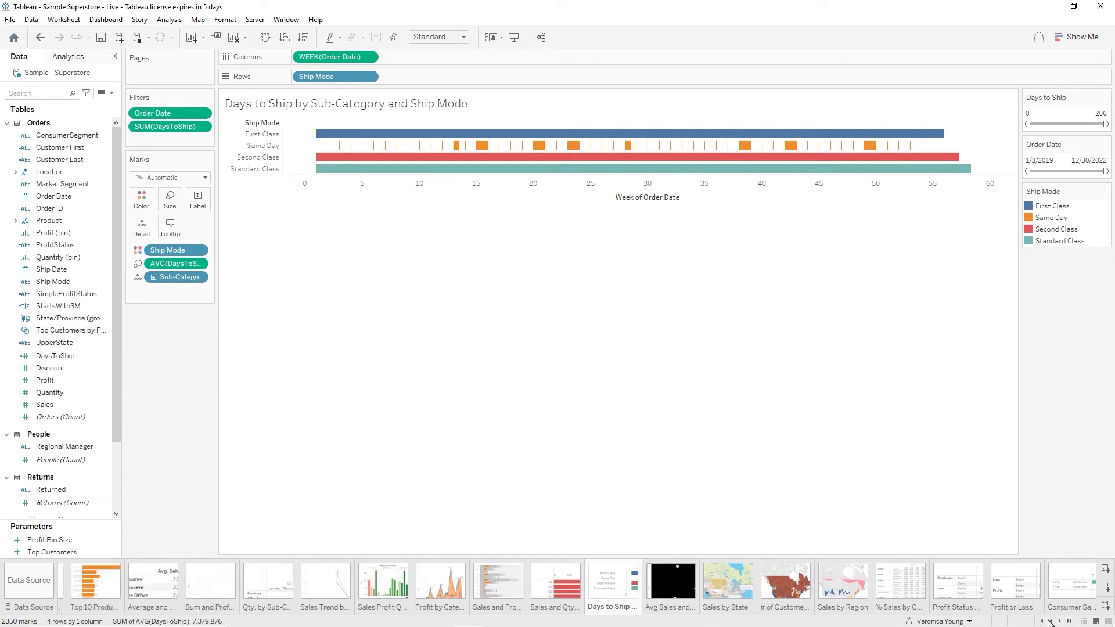
click(1050, 622)
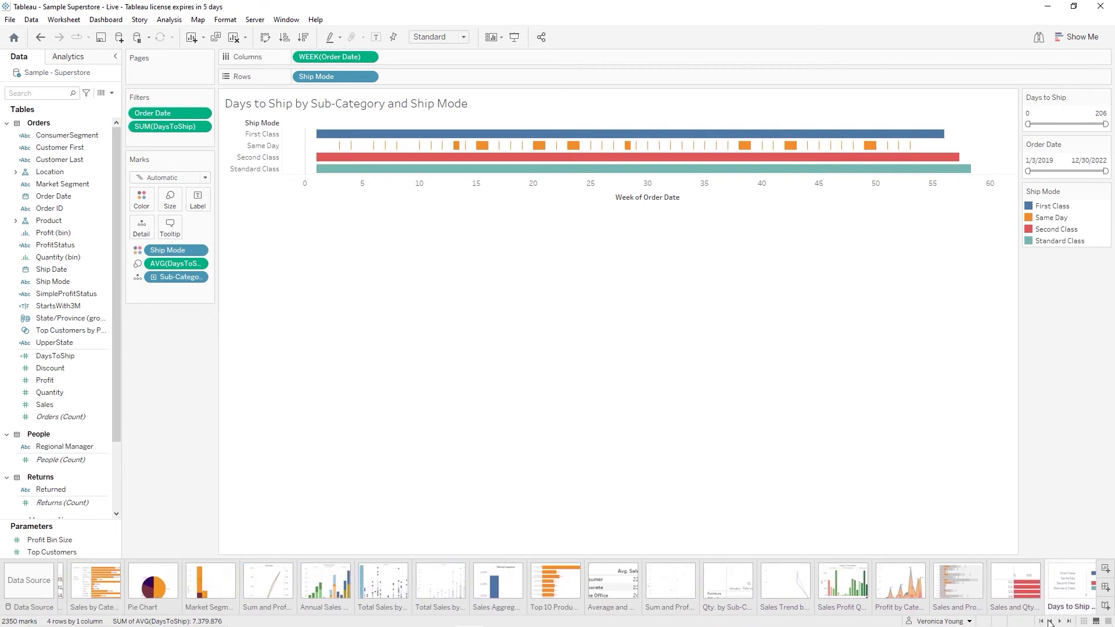
click(1061, 622)
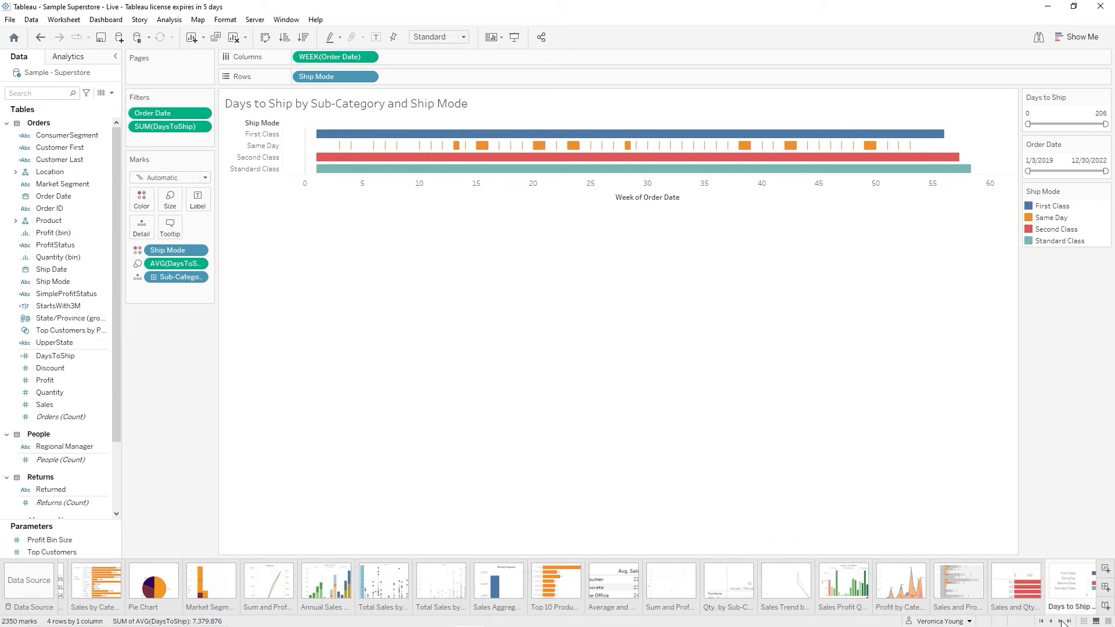
click(1061, 623)
click(1062, 622)
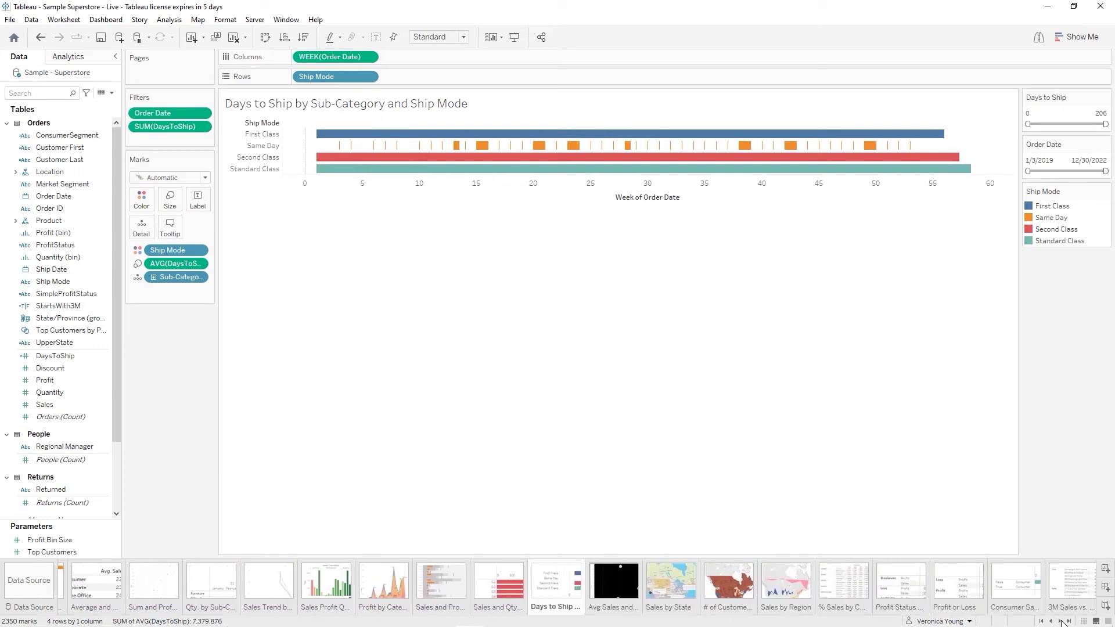
click(1062, 623)
click(1061, 623)
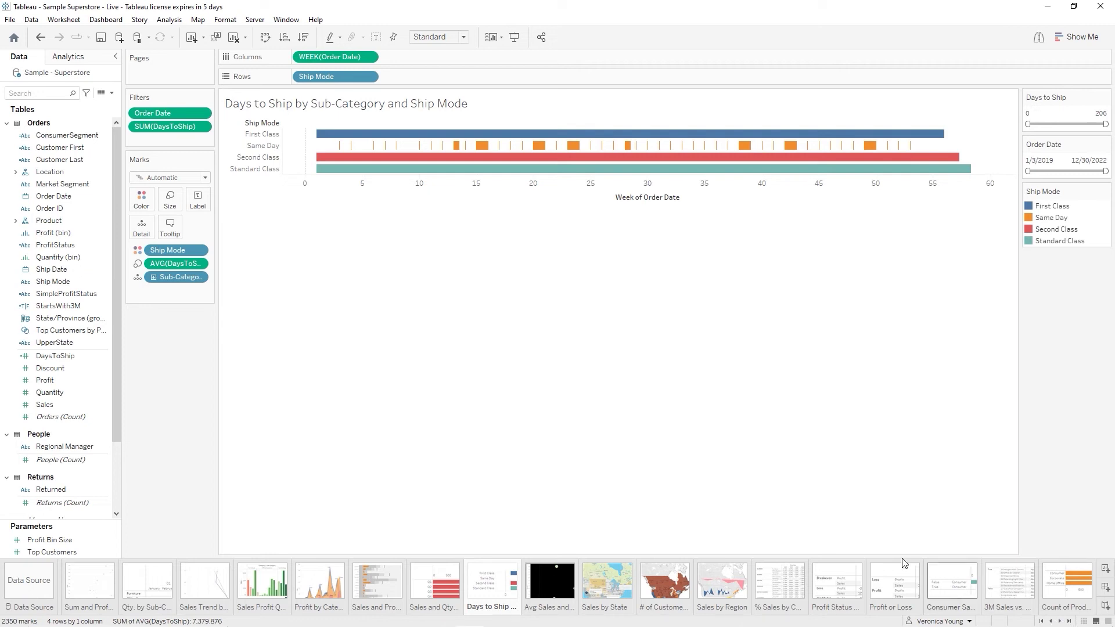
Add a new worksheet and name it "Sales by Month over Time"
click(1105, 570)
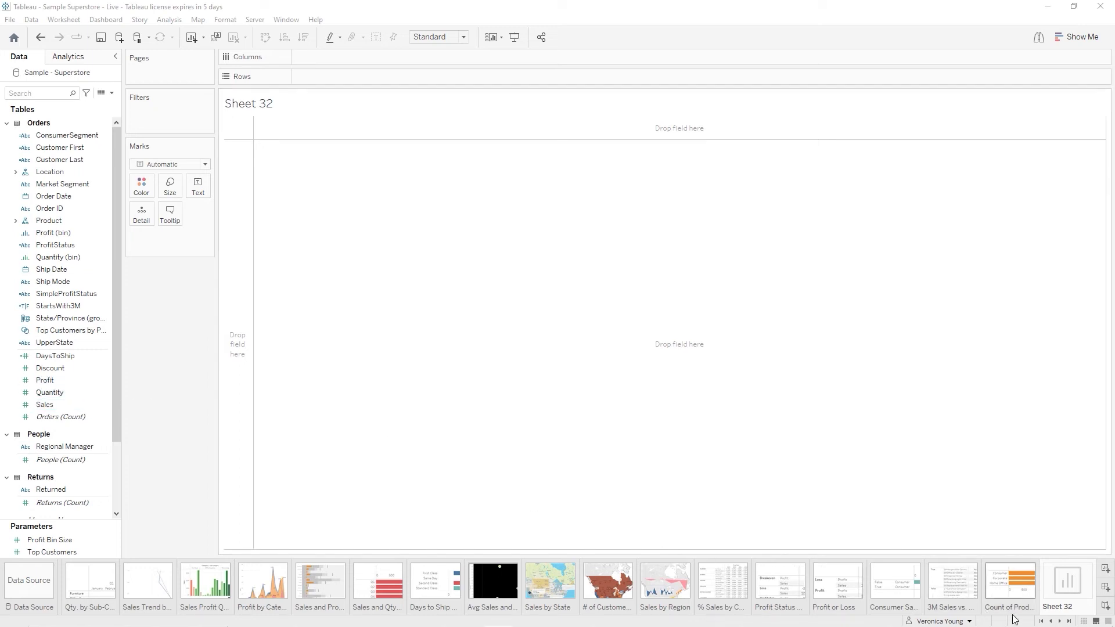
double_click(1056, 607)
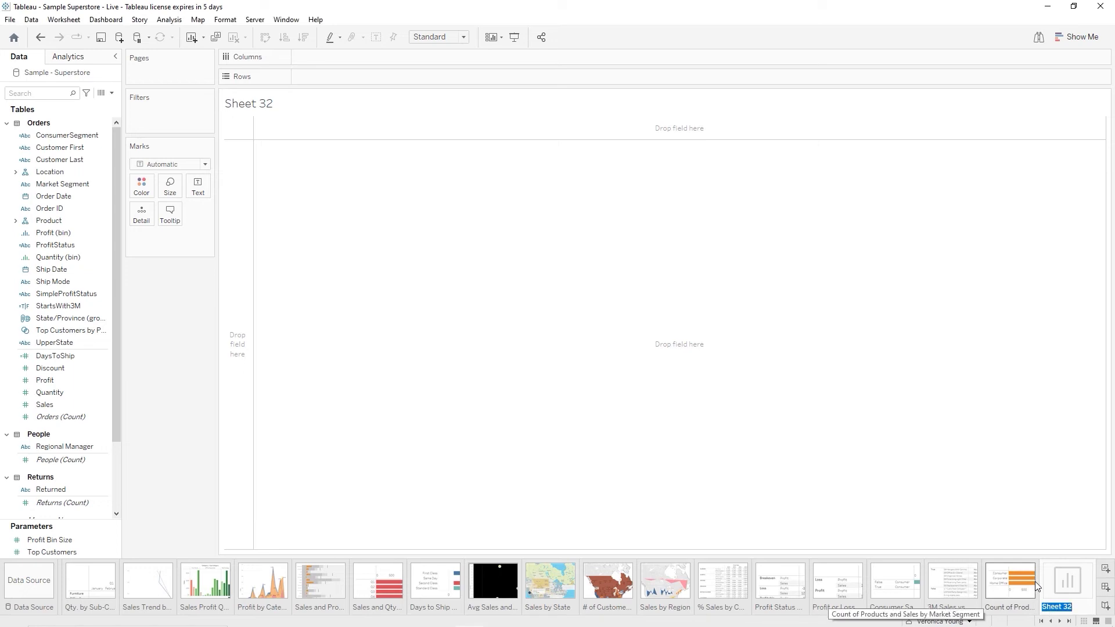
text(Sales by Month over Time)
key(Return)
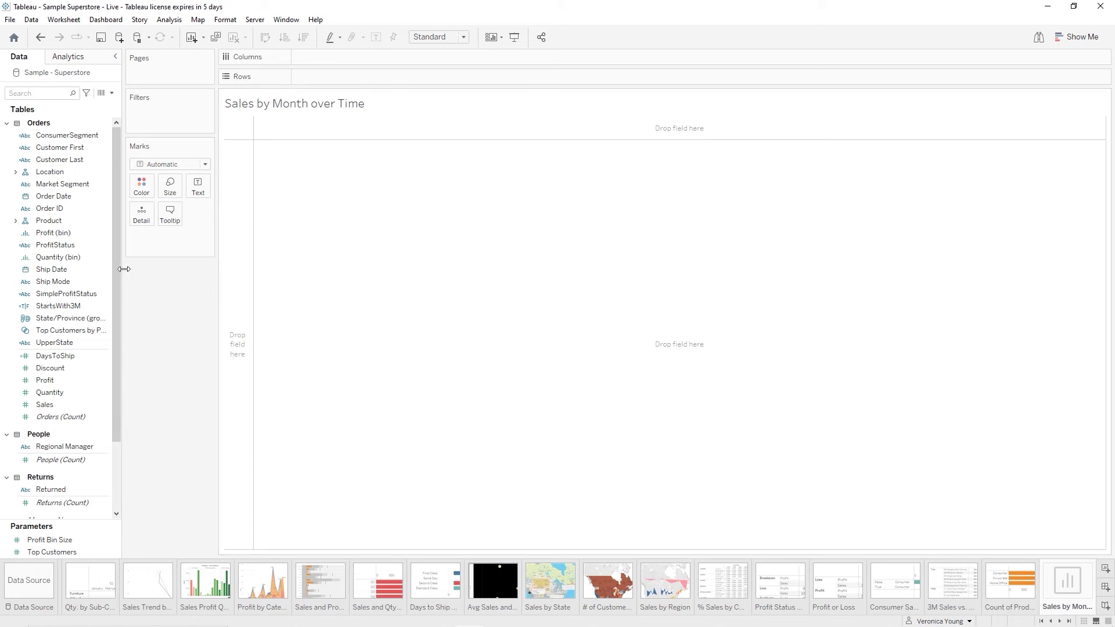
Build a line chart with Order Date by year on Columns and the sum of Sales on Rows
drag(68, 198, 361, 60)
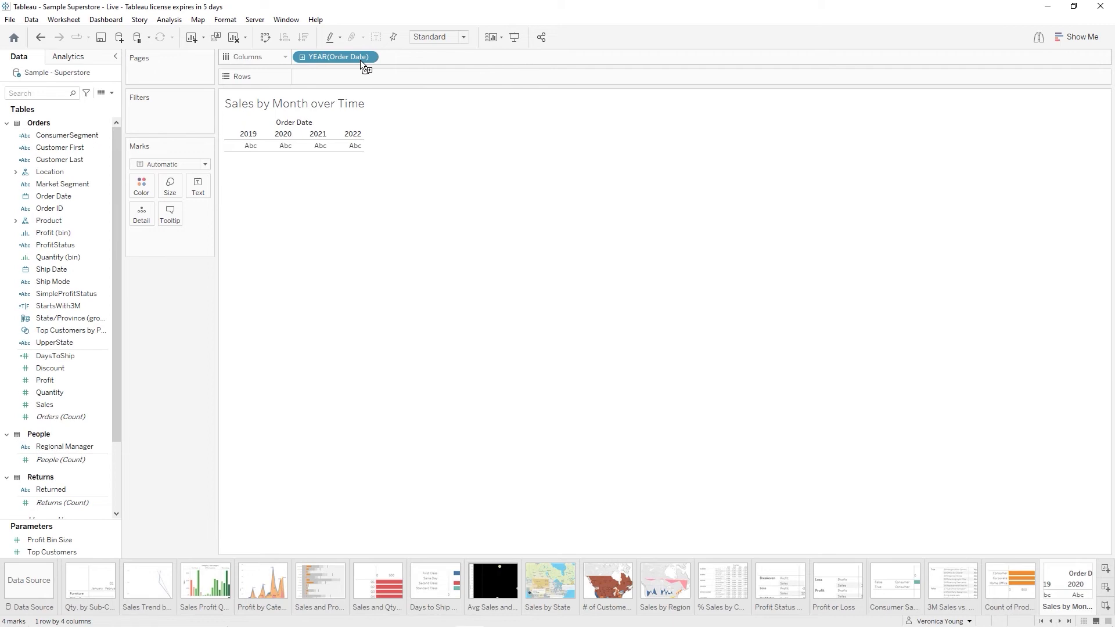
click(79, 405)
drag(78, 404, 338, 76)
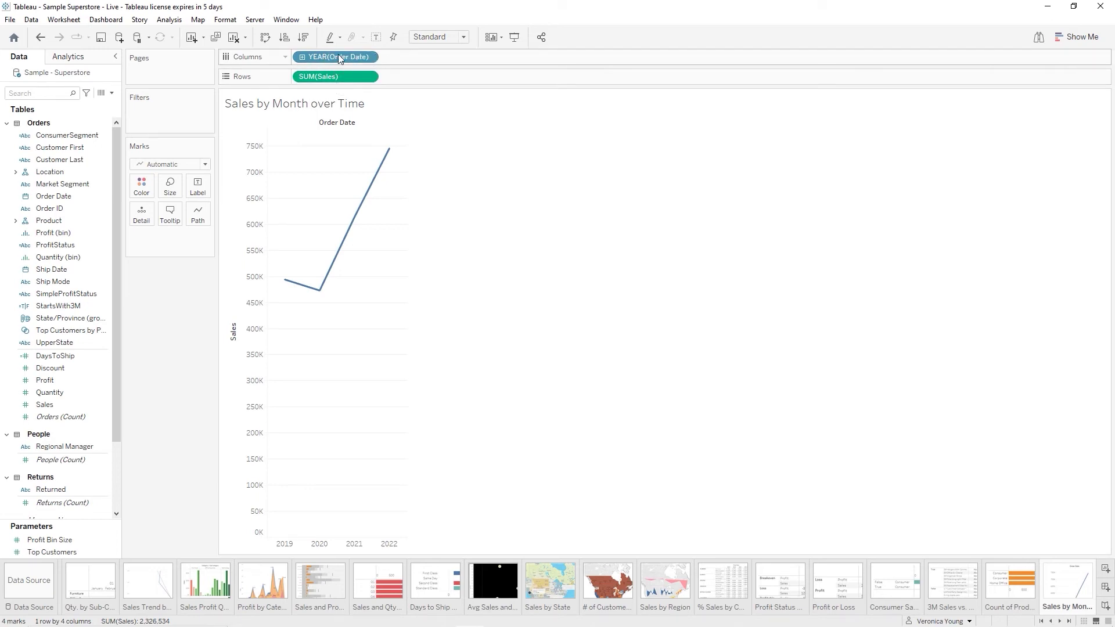
Drill Order Date down to month on Columns, and remove its year and quarter levels
click(303, 58)
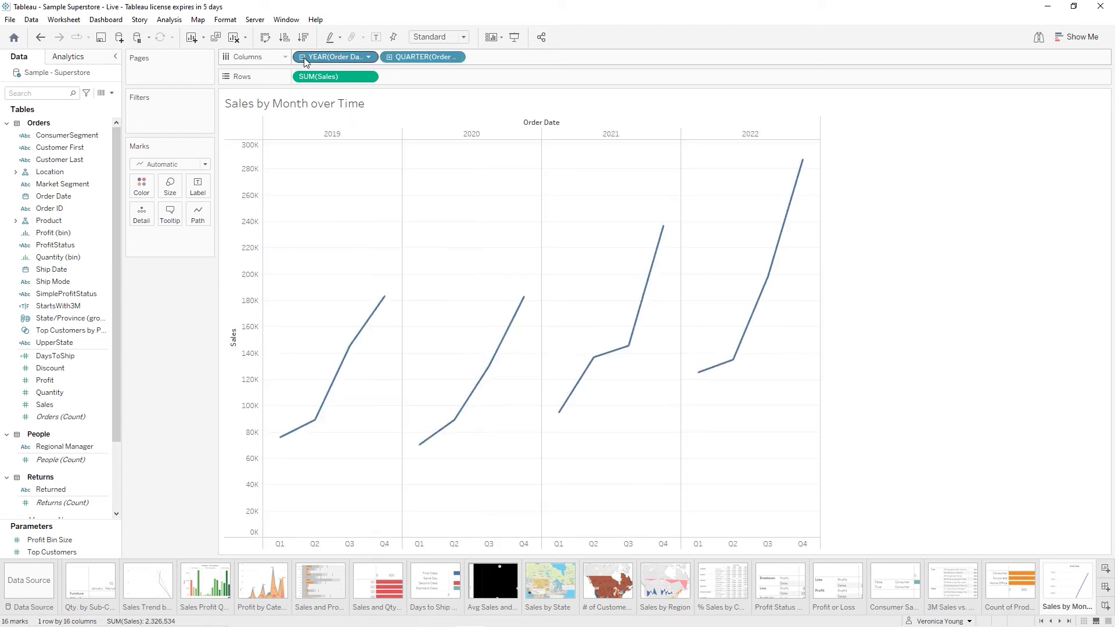
click(389, 57)
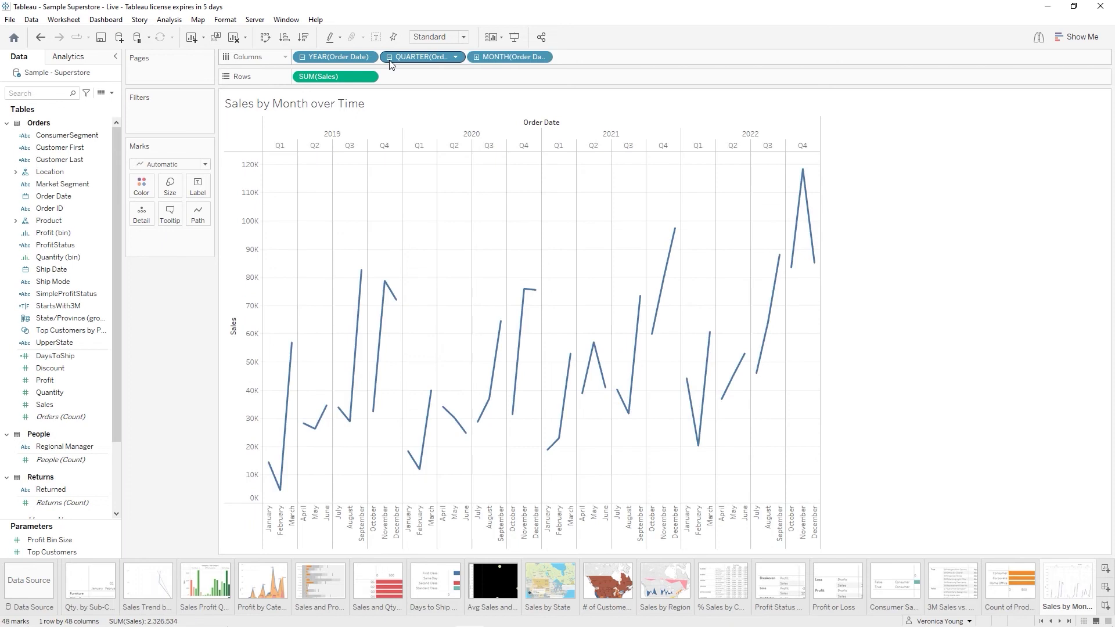
click(332, 57)
key(Delete)
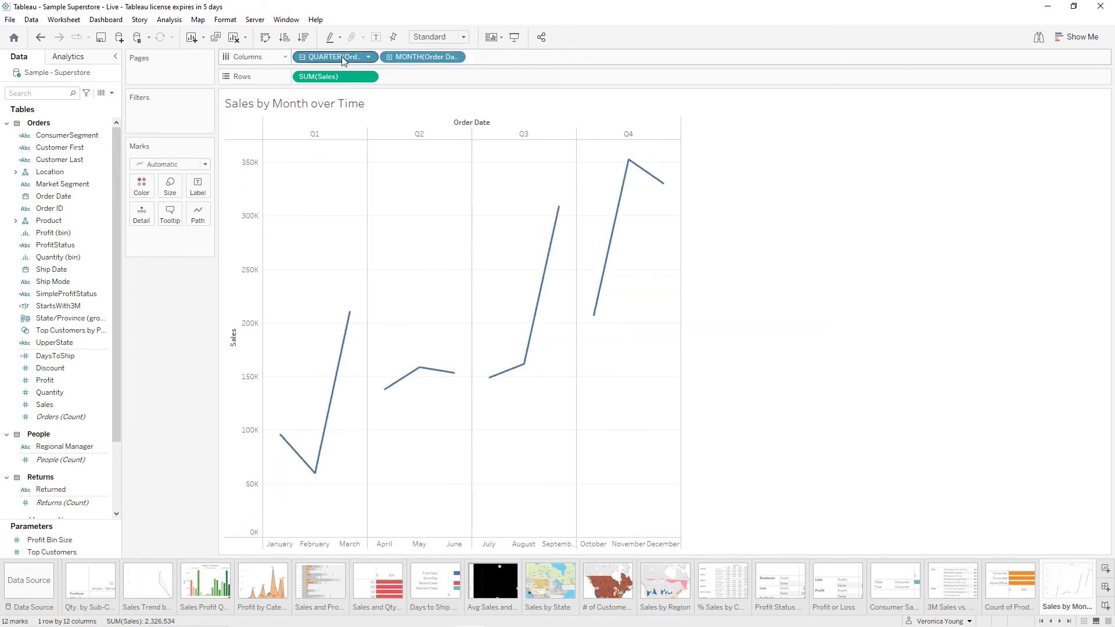
click(341, 57)
key(Delete)
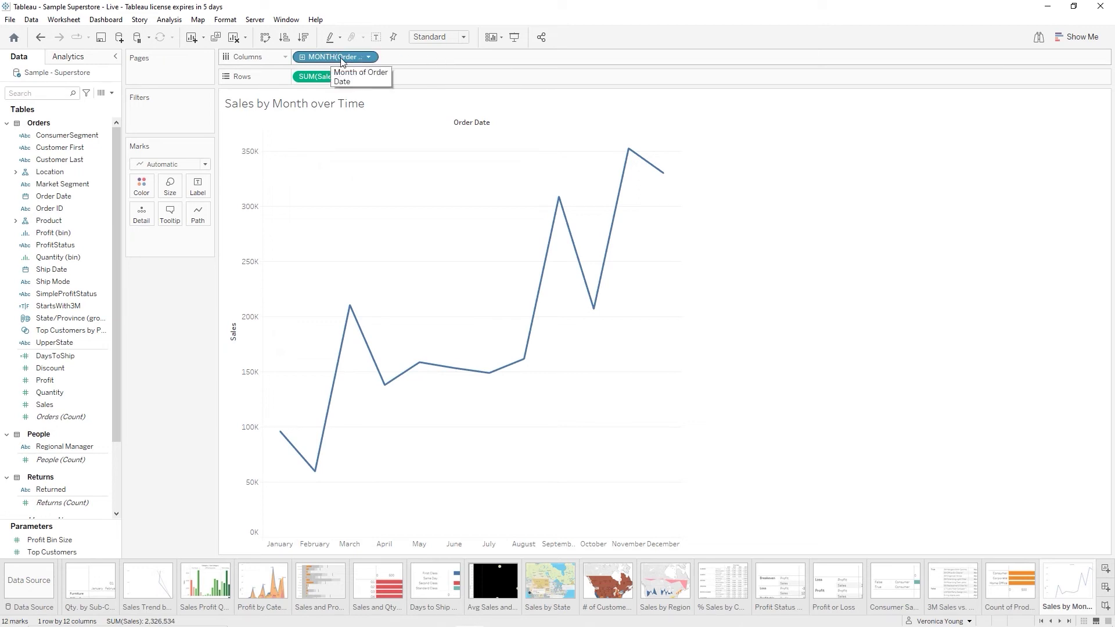
Page the chart by month of Order Date, and step the page control to February and back to January
drag(341, 60, 175, 75)
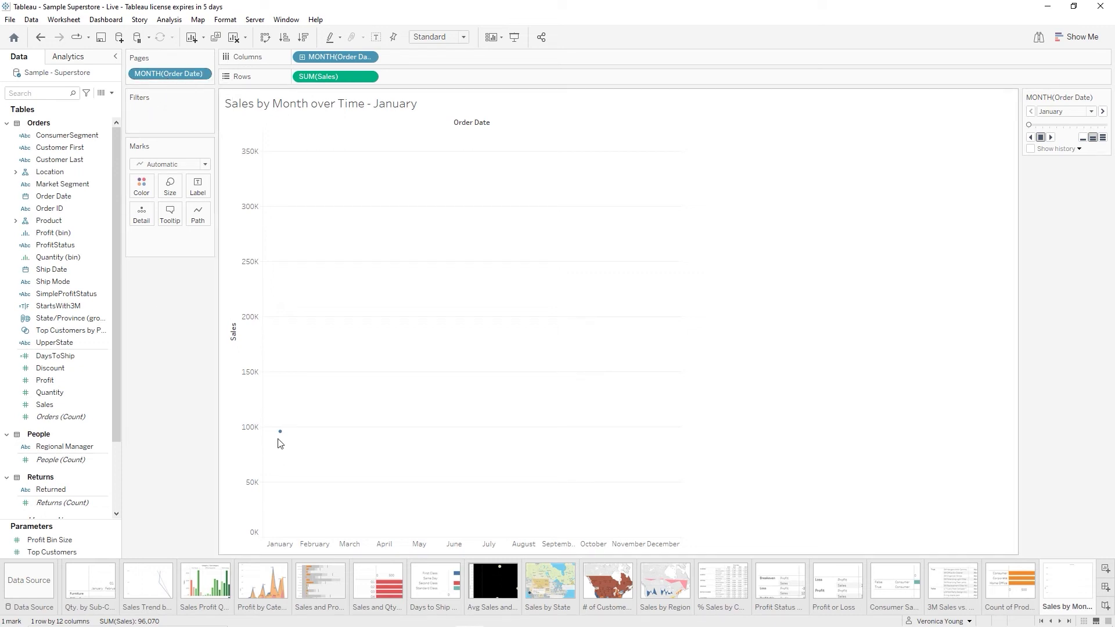
mouse_move(282, 440)
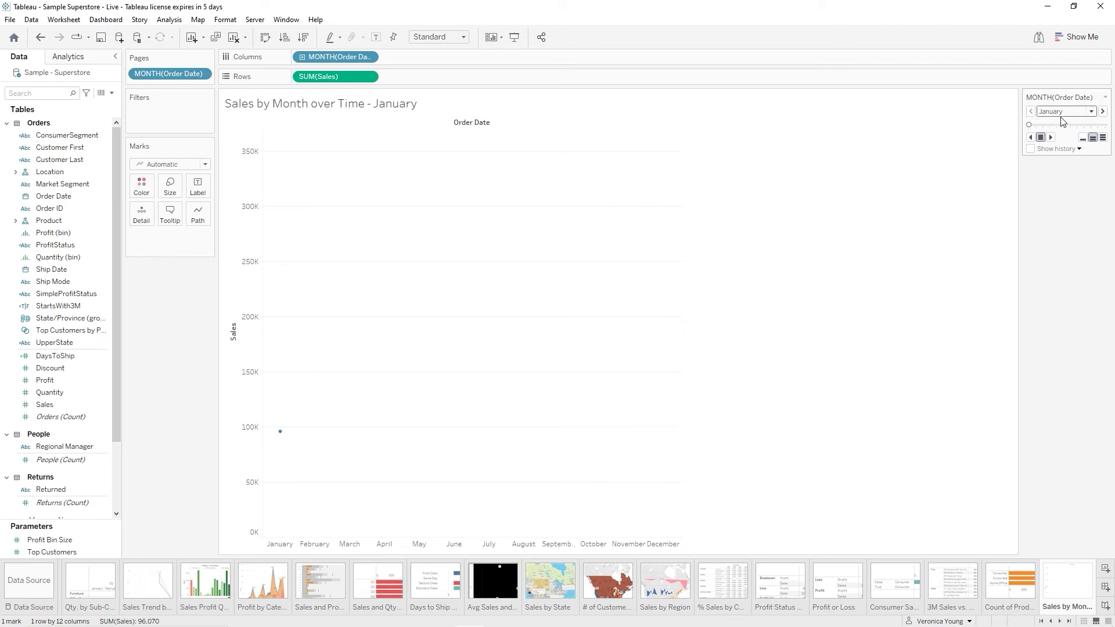
click(1093, 113)
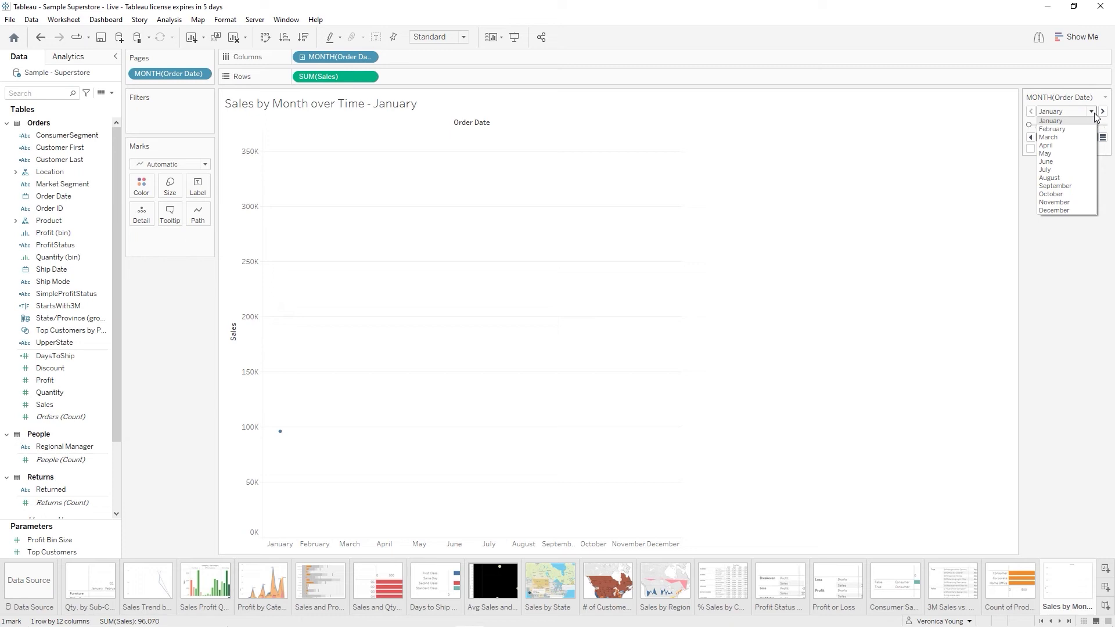
click(1095, 116)
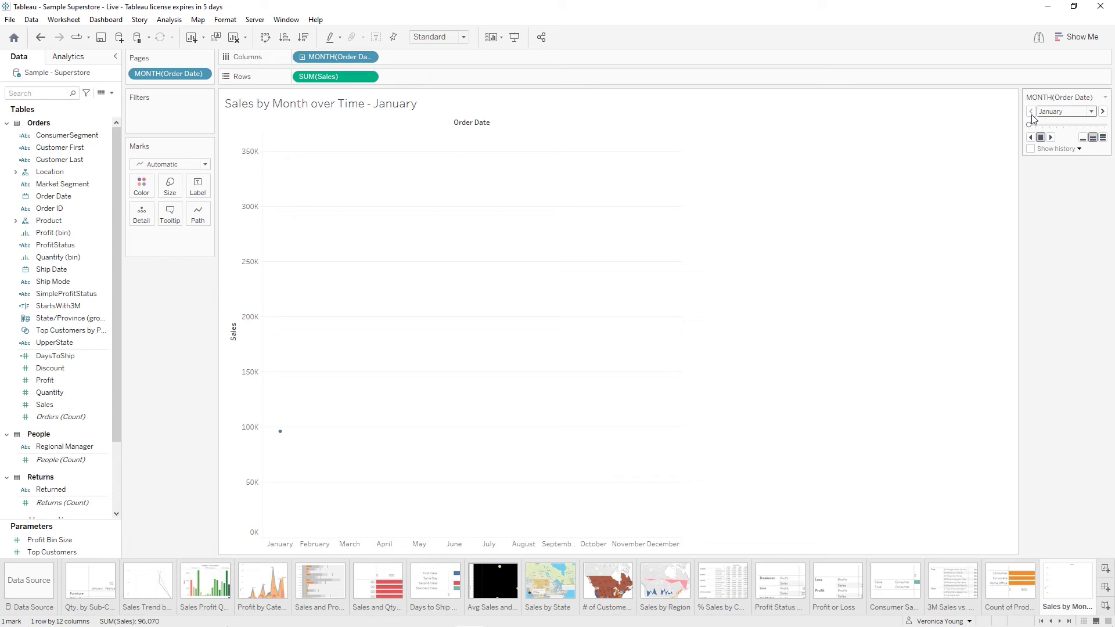
click(1102, 111)
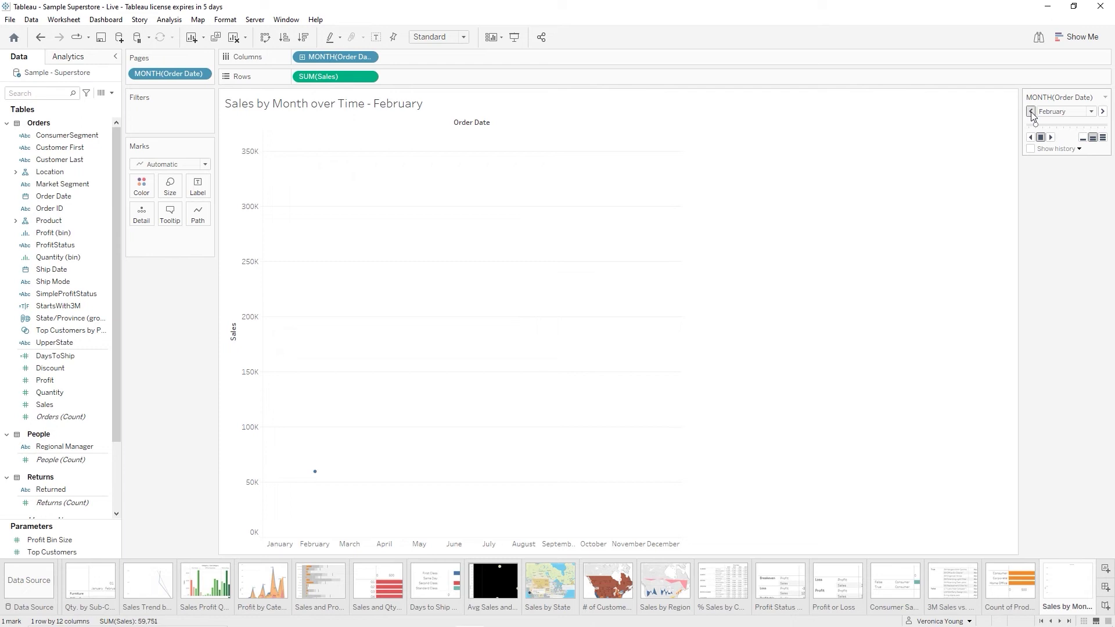
click(1031, 112)
mouse_move(1031, 125)
mouse_down()
mouse_move(1090, 129)
mouse_move(1025, 133)
mouse_up()
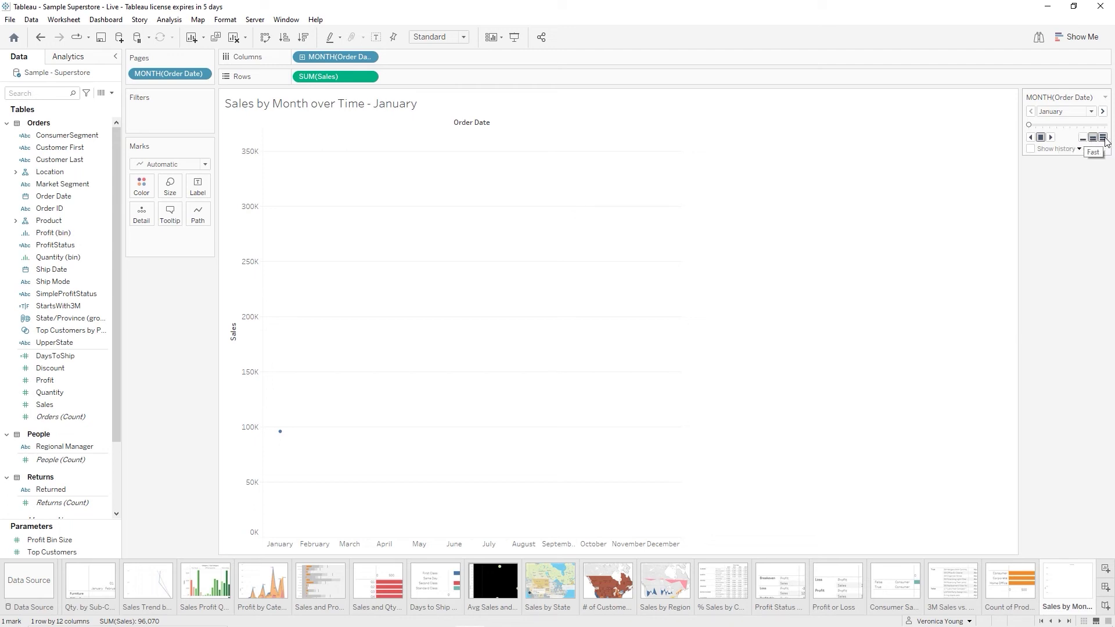
Show page history for all marks, and play the months backward at fast speed to January
click(1031, 149)
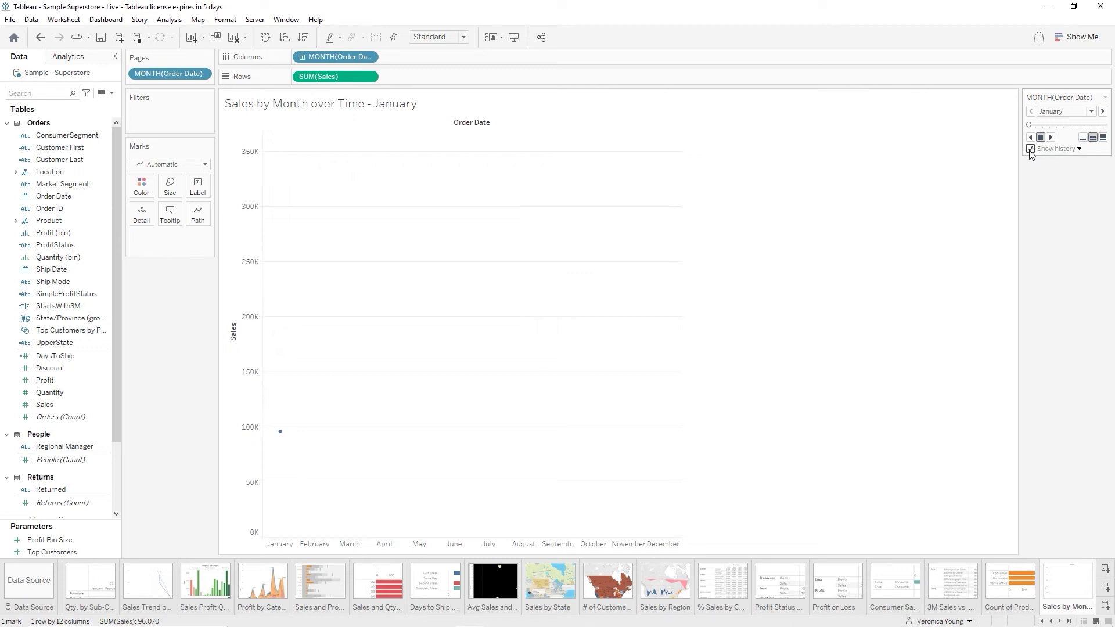
click(1079, 150)
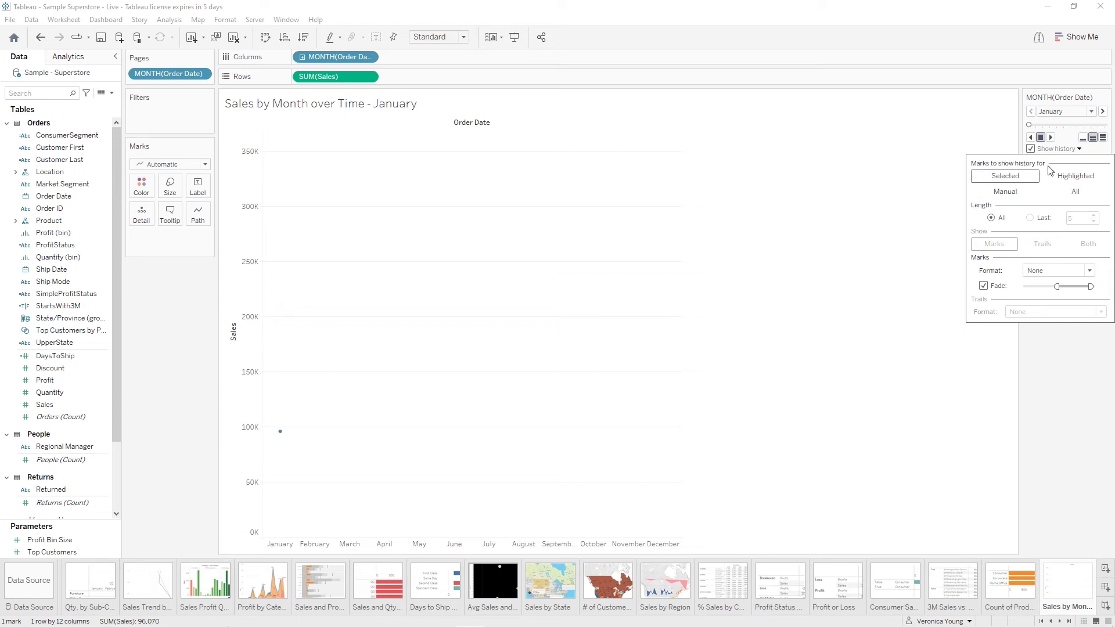
click(1081, 192)
click(1072, 351)
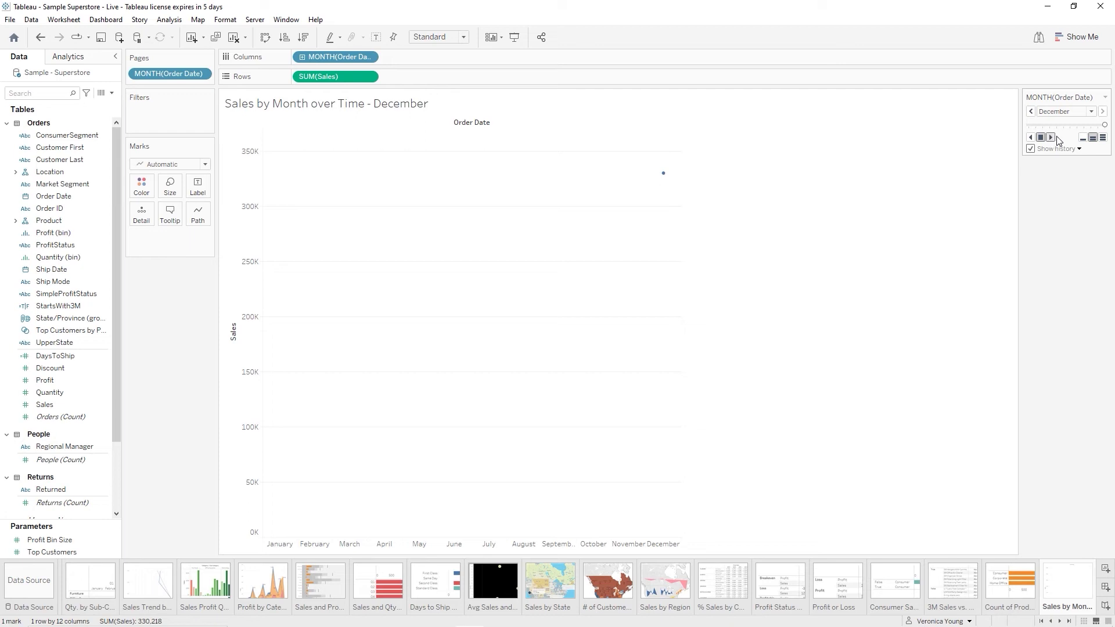
click(1103, 138)
click(1031, 138)
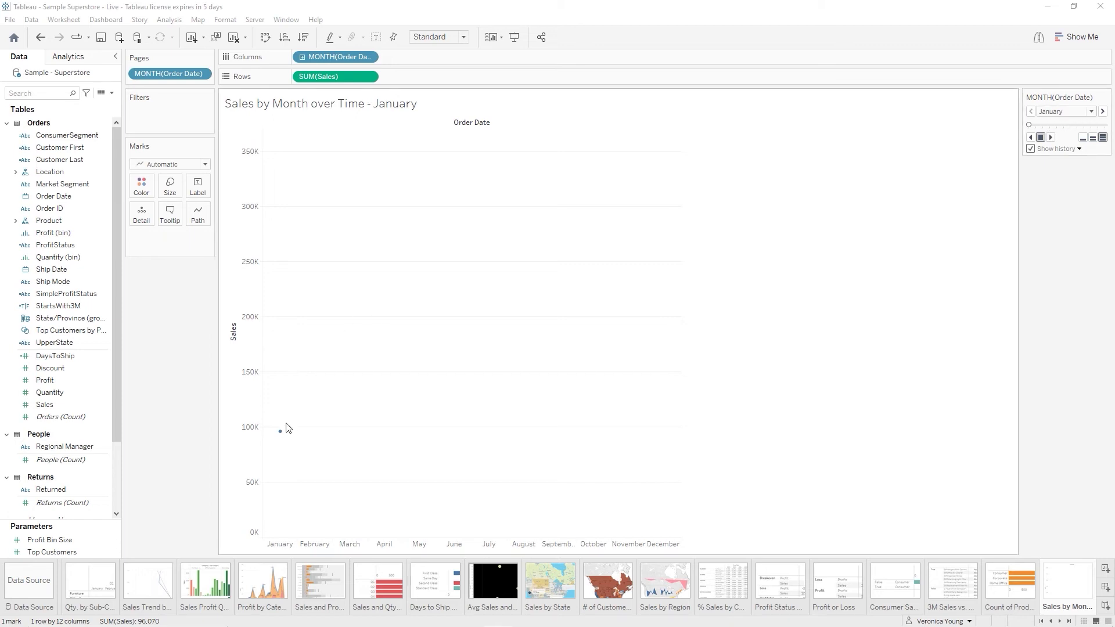
Change the chart's mark type to Circle
mouse_move(282, 432)
click(205, 165)
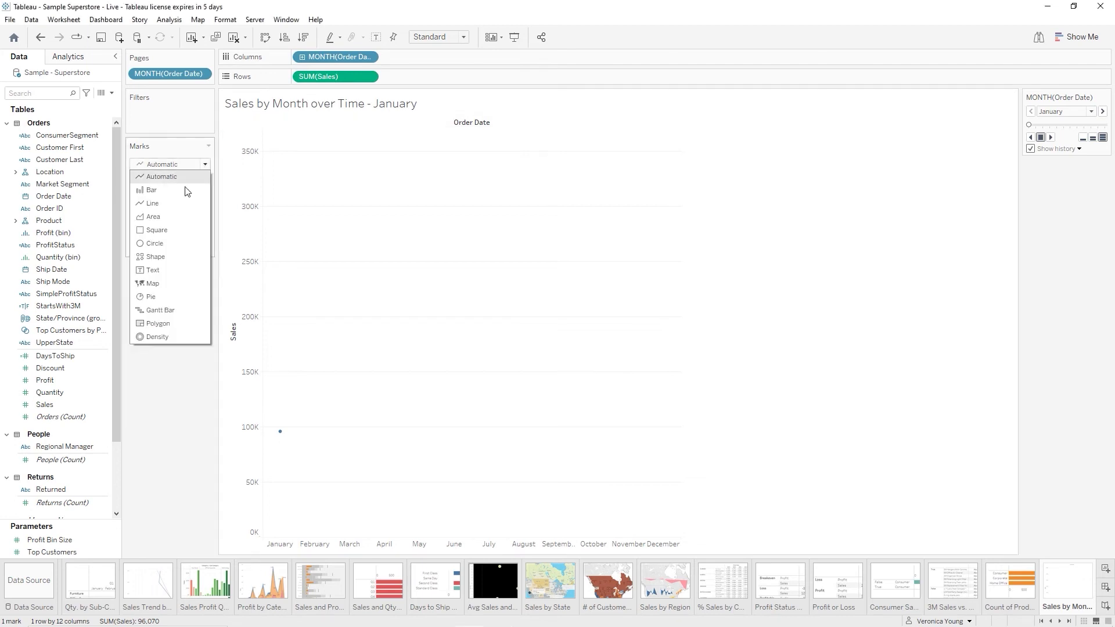
click(155, 243)
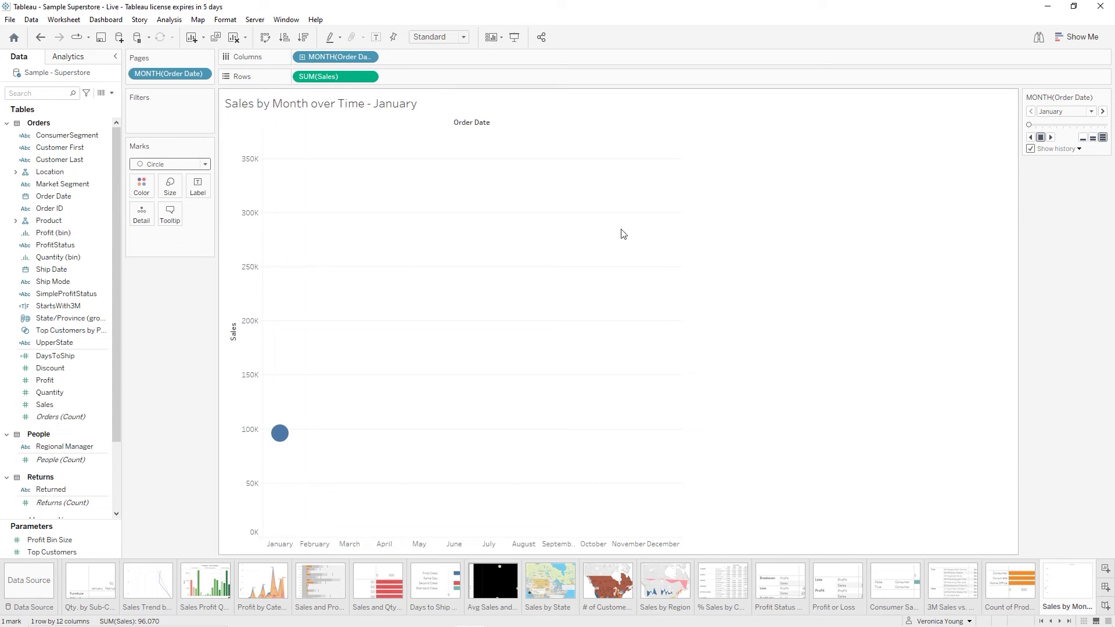
Show the page history as dashed trails, and play the months forward to December and back to January
click(1079, 149)
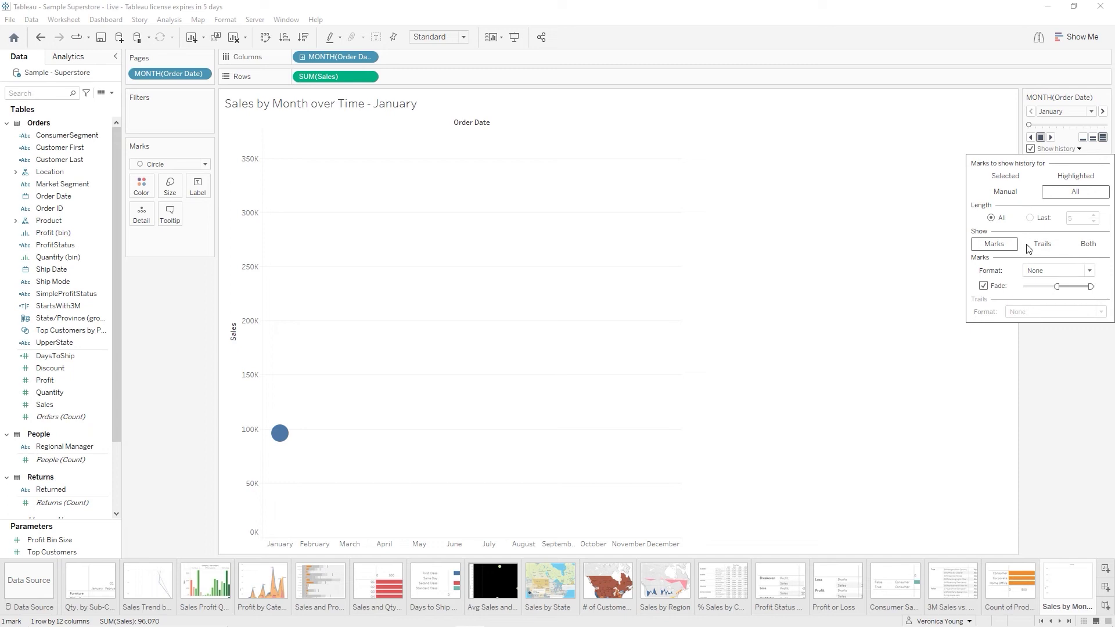
click(1052, 245)
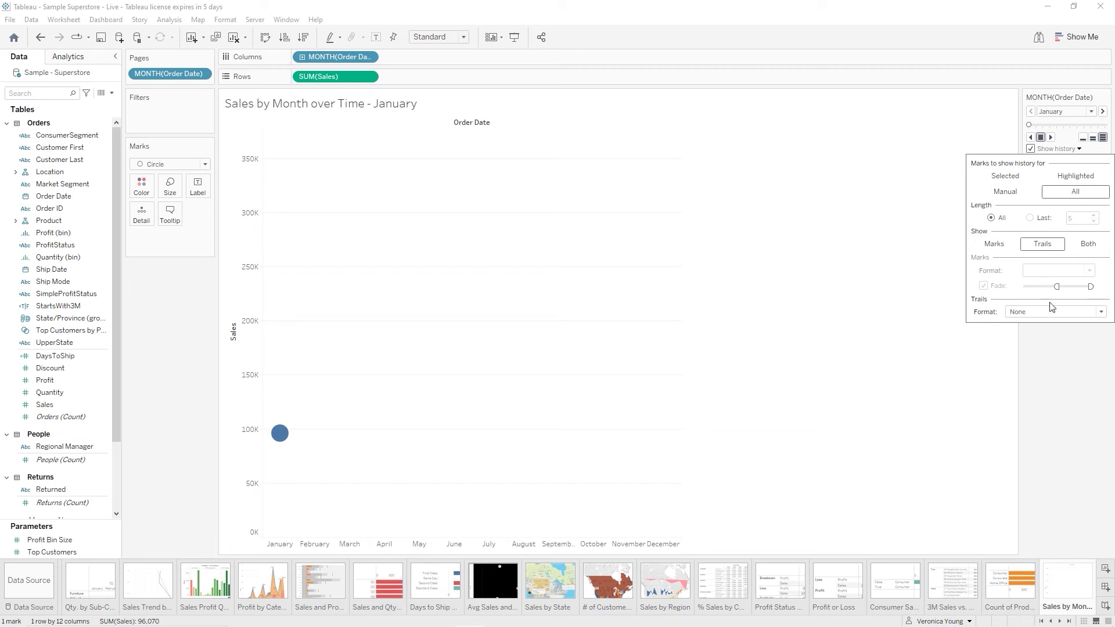
click(1102, 313)
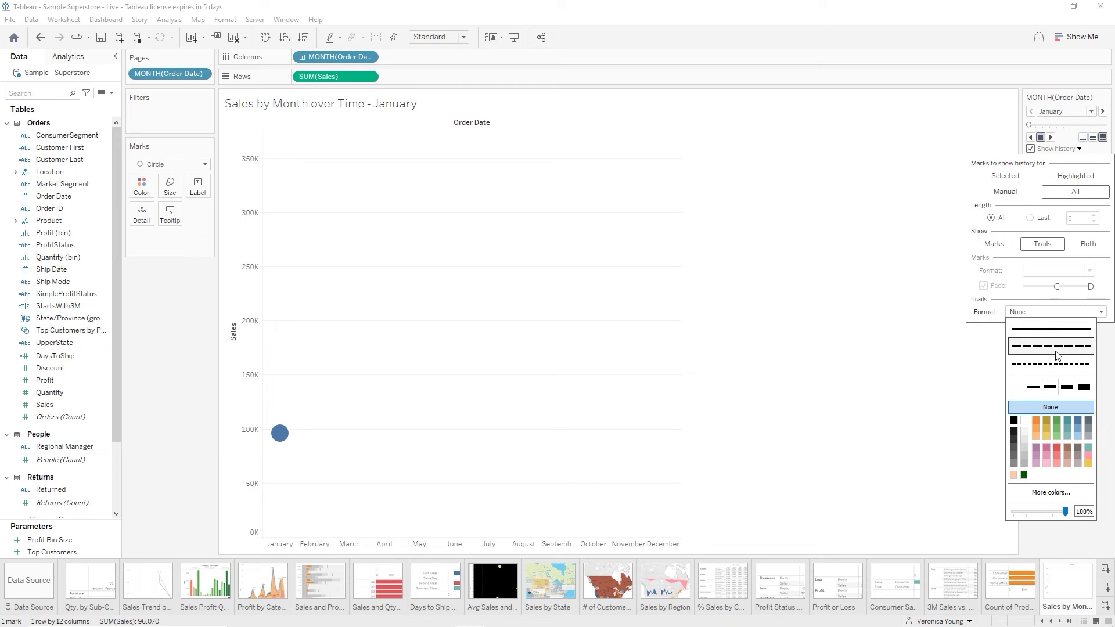
click(908, 390)
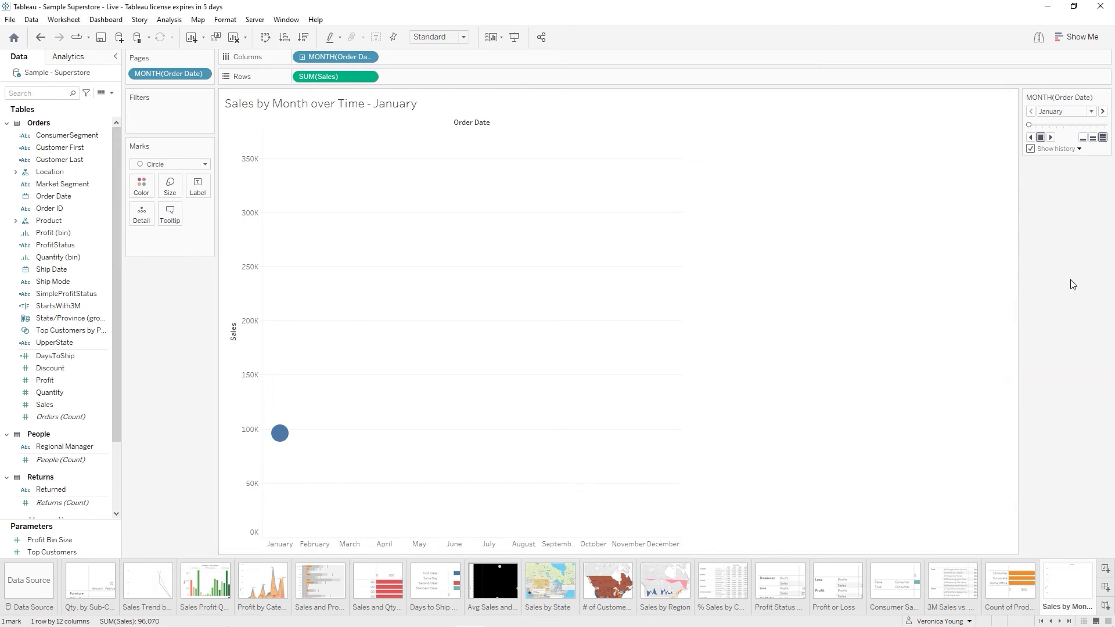
click(1050, 137)
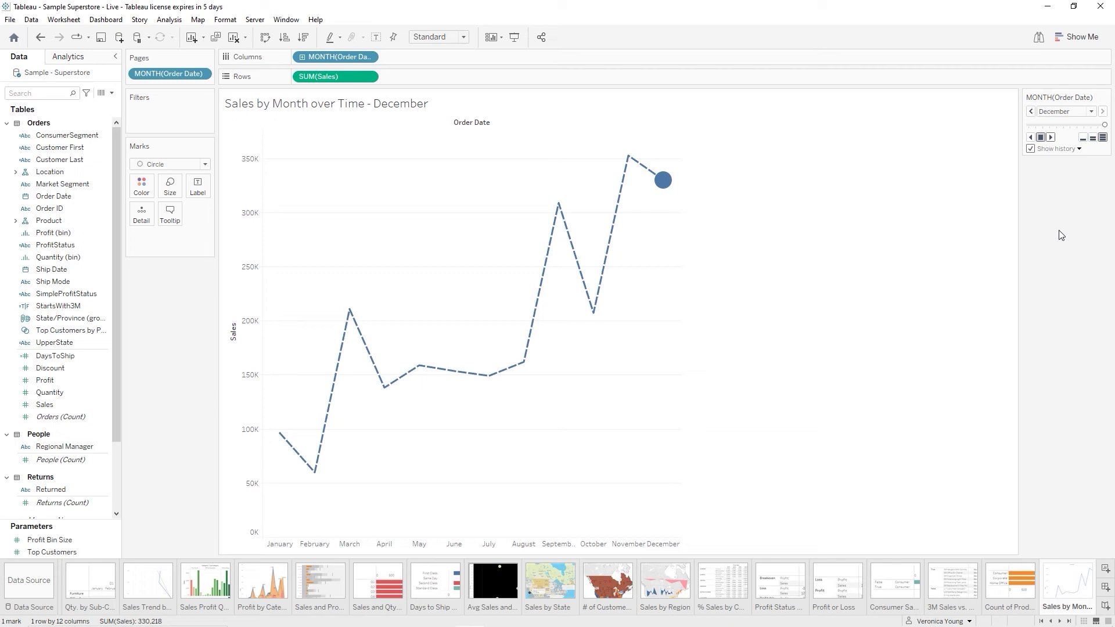
click(1032, 138)
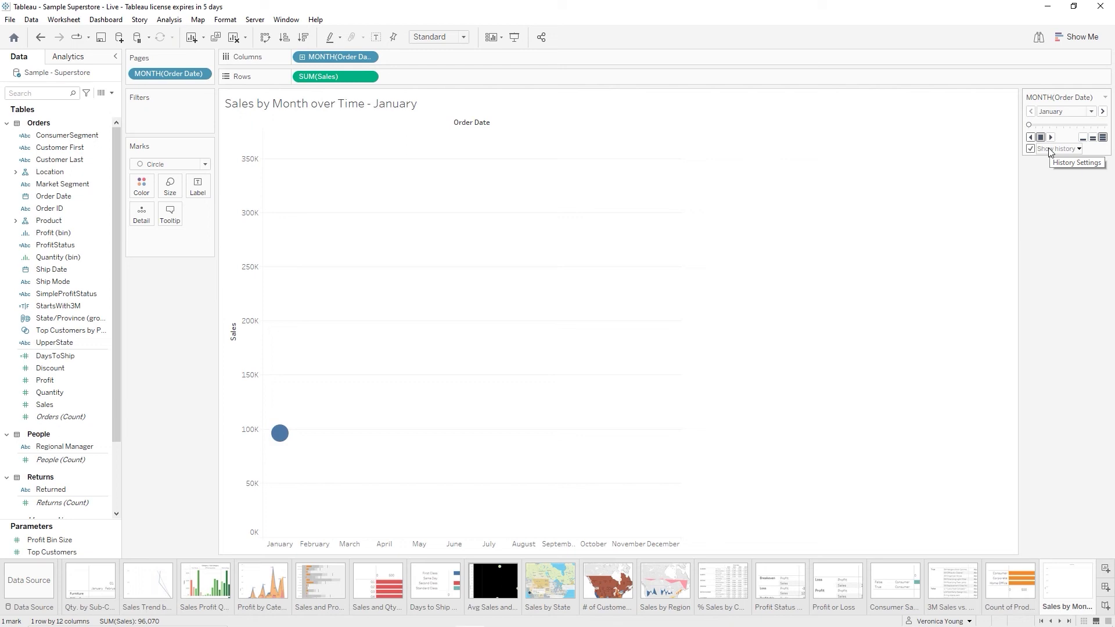
Set the page history to show both marks and trails, and play the months forward and backward
click(1080, 149)
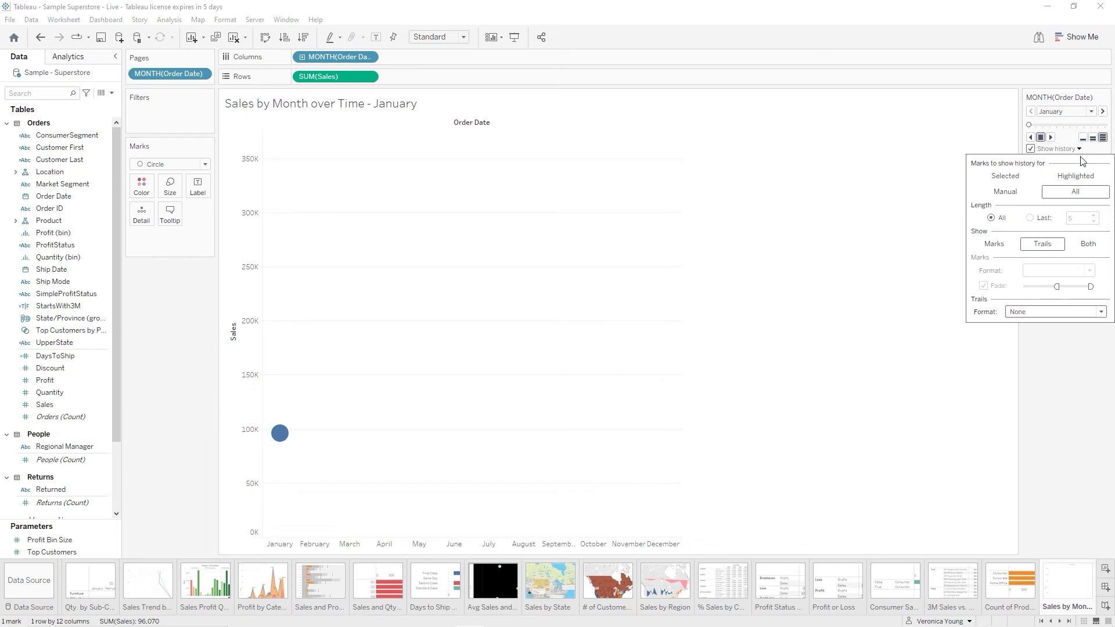
click(1089, 246)
click(980, 337)
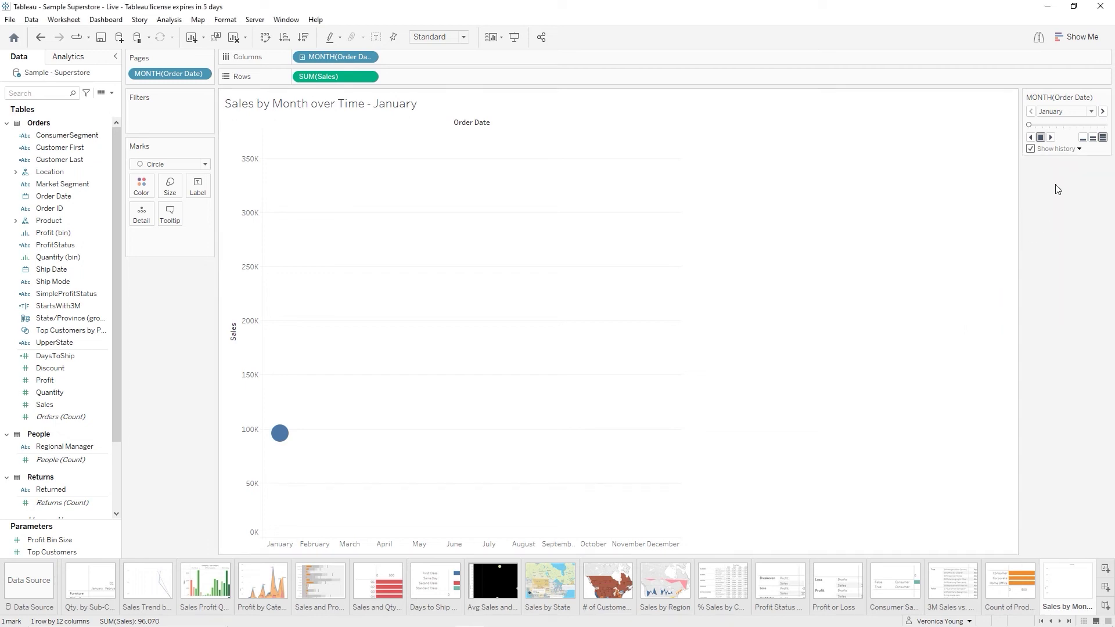
click(1051, 138)
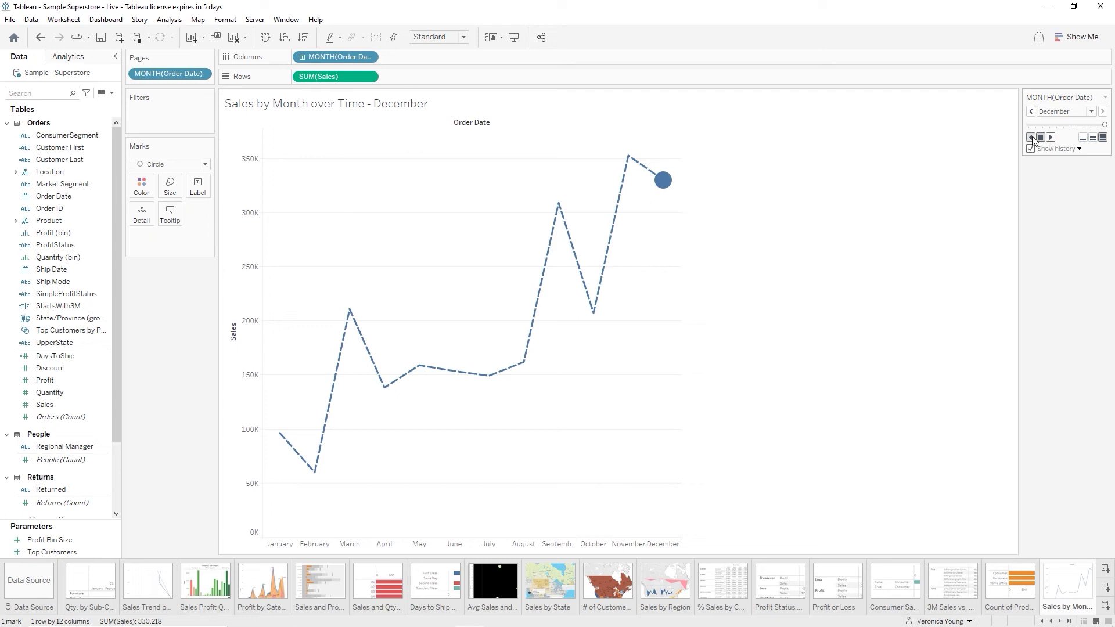
click(1032, 138)
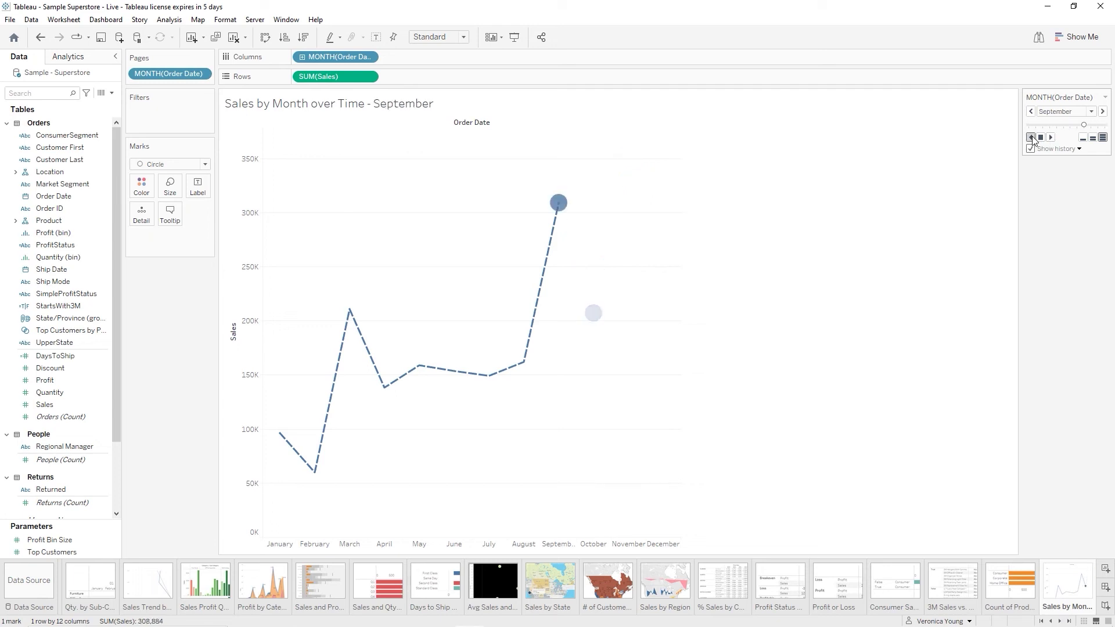
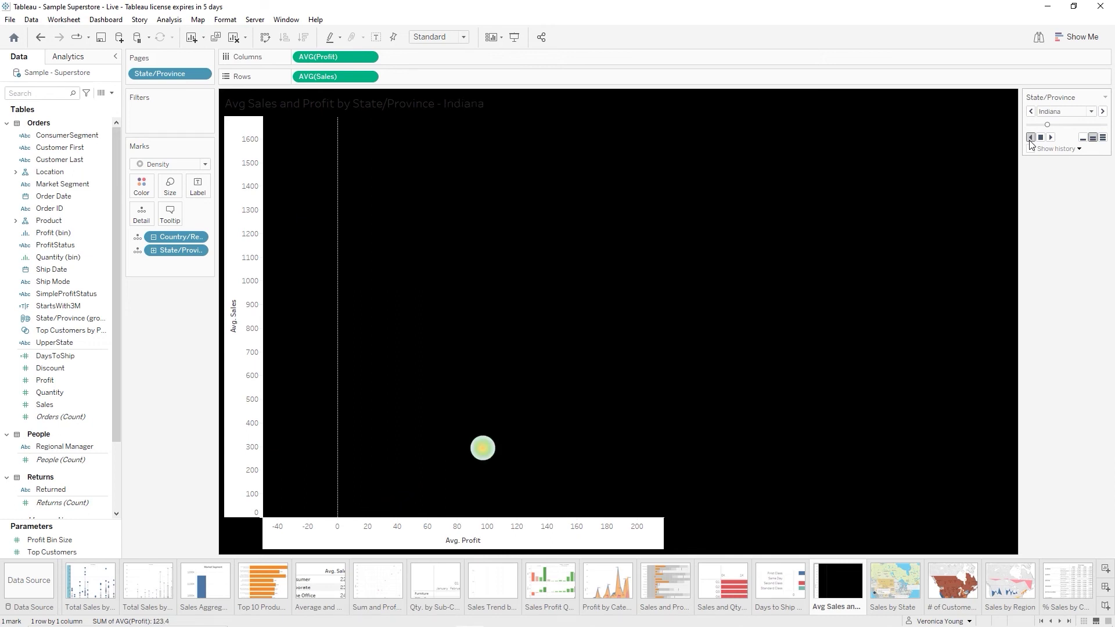
On the Avg Sales and Profit by State/Province sheet, set page playback to fast and remove State/Province from Pages
click(1103, 138)
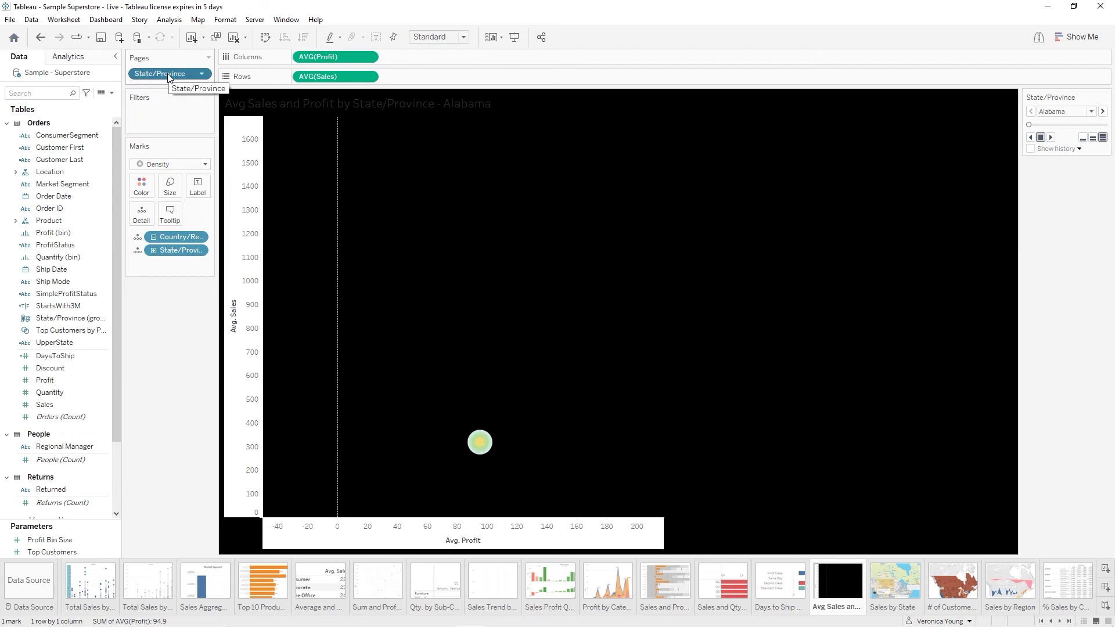
key(Delete)
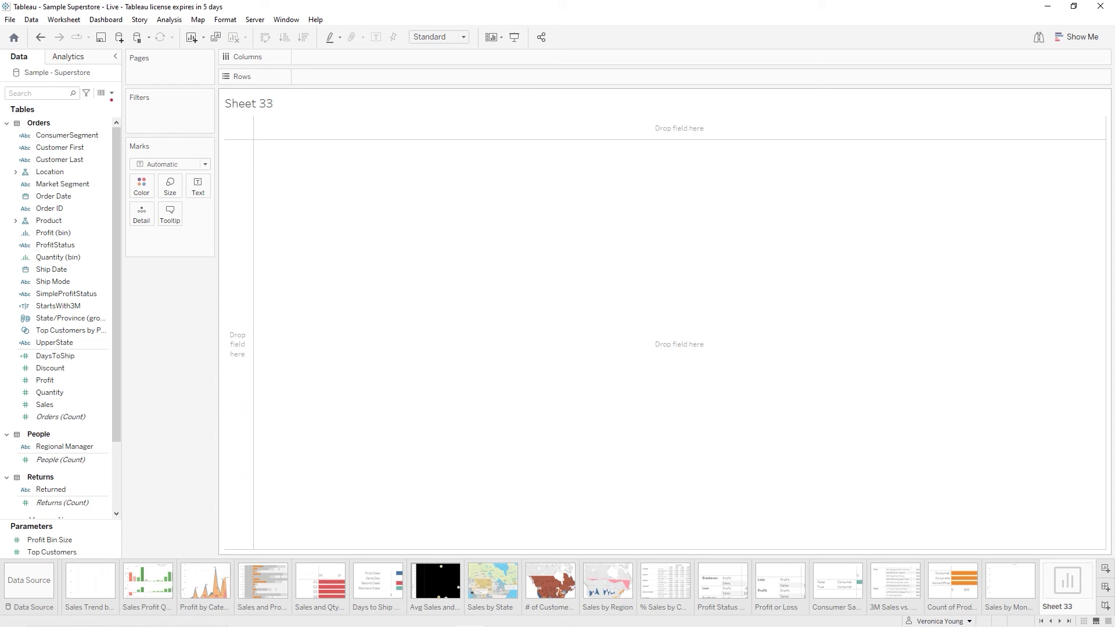
Start a new parameter named "Choice 1 Selector" with the String data type
drag(112, 98, 112, 179)
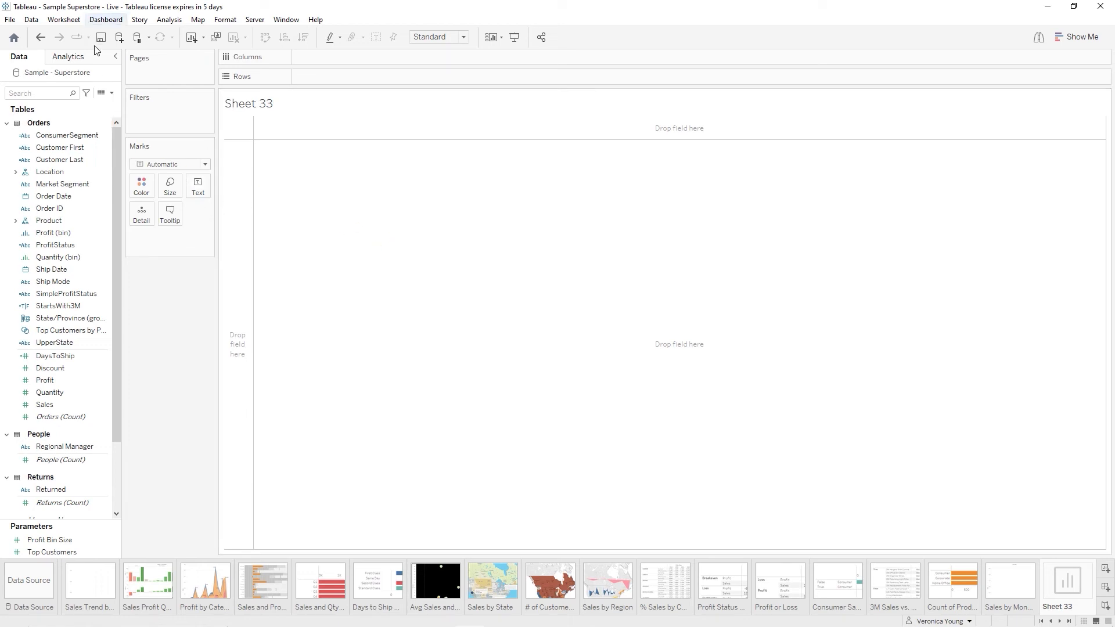
click(112, 94)
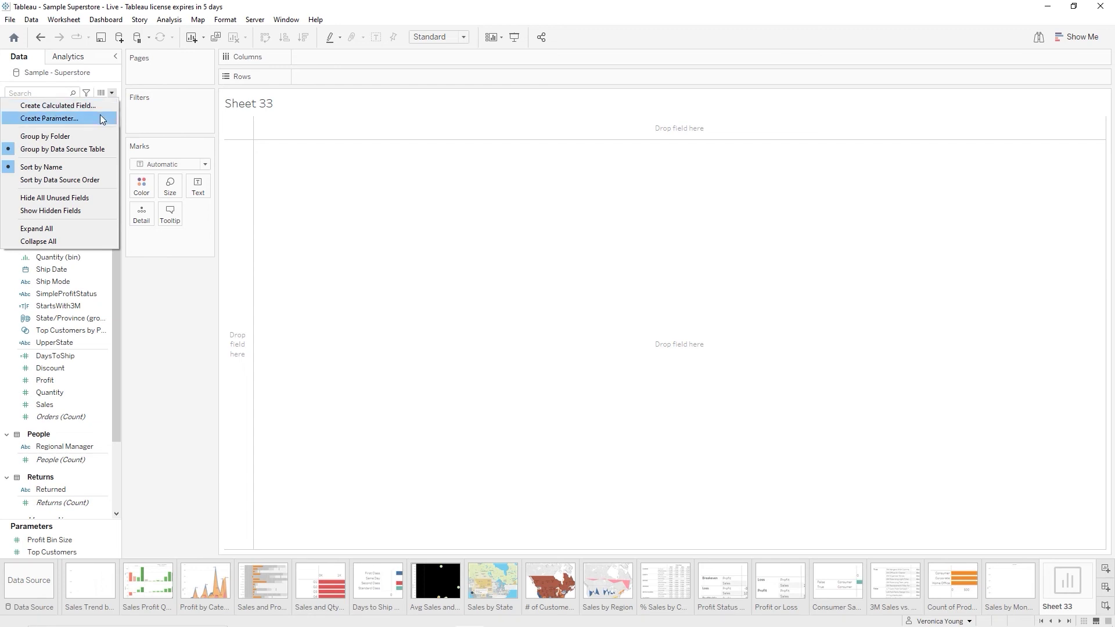
click(99, 119)
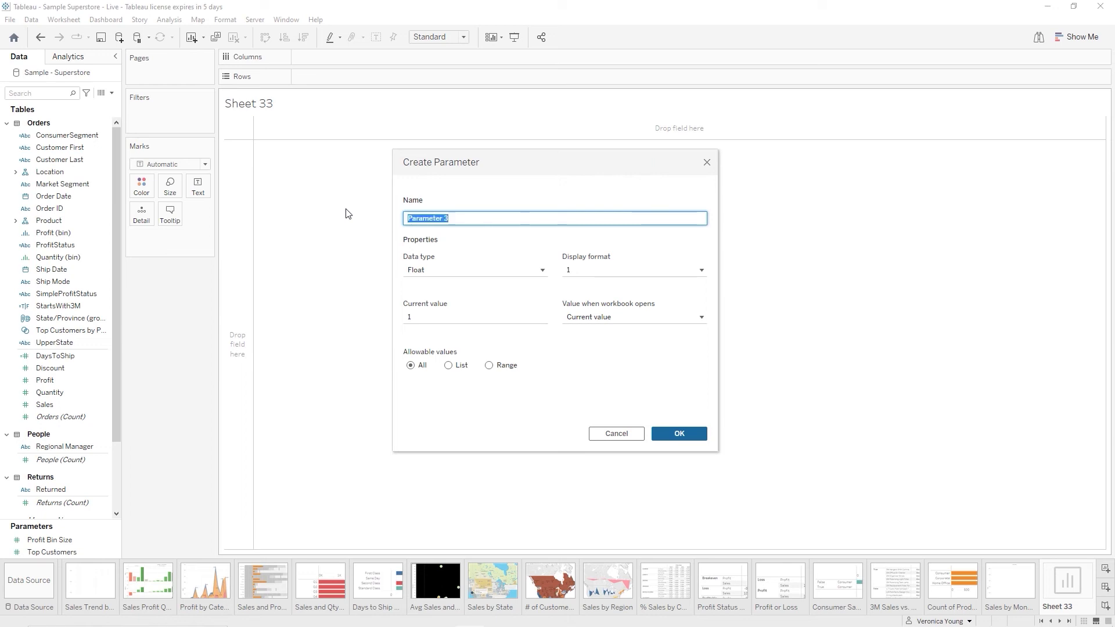
text(Choice 1 Selector)
click(541, 272)
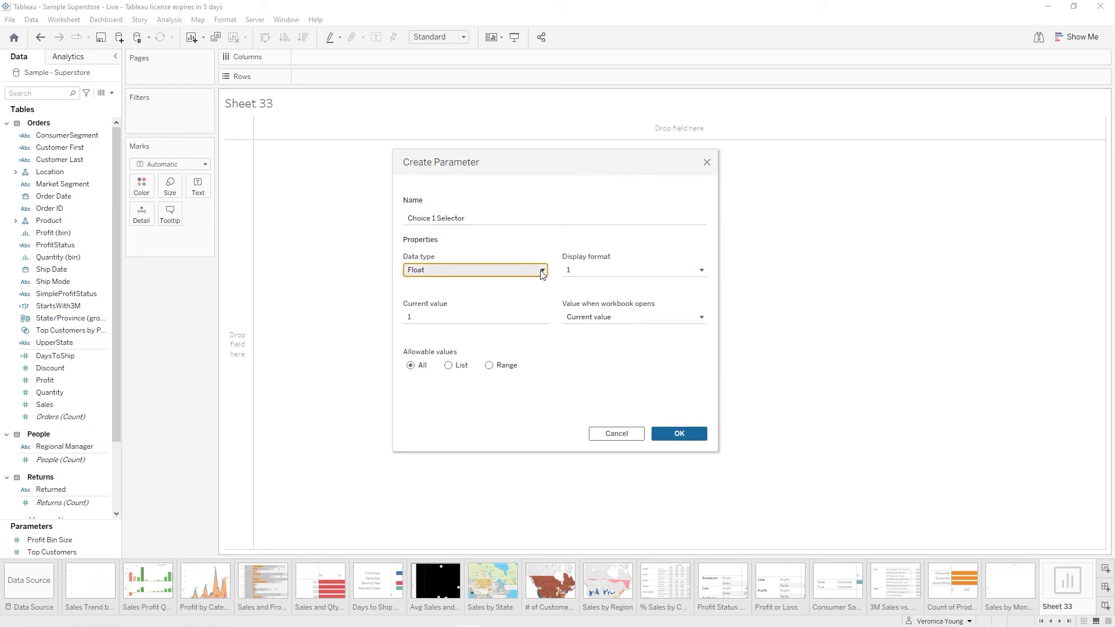
click(445, 313)
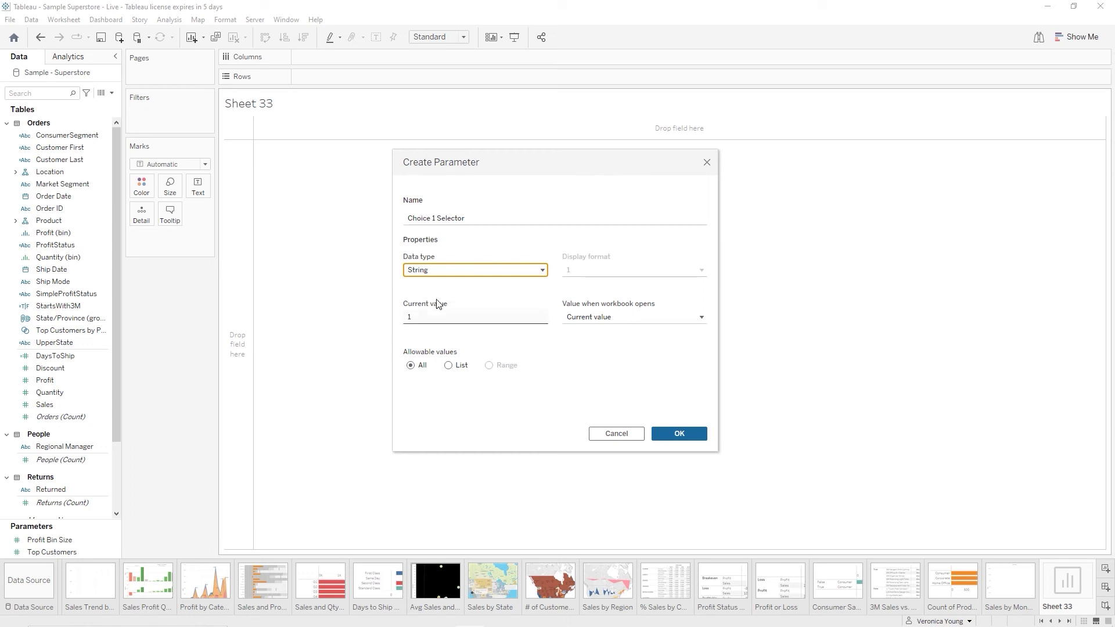
Restrict the parameter's allowable values to a list and add the values Discount and Profit
click(449, 366)
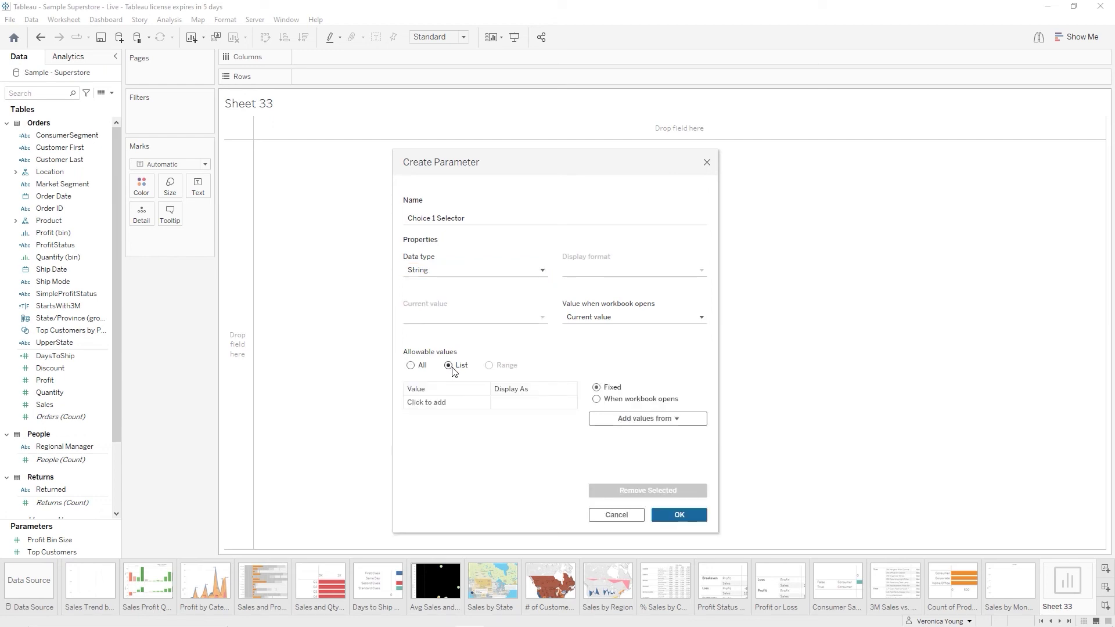
click(431, 404)
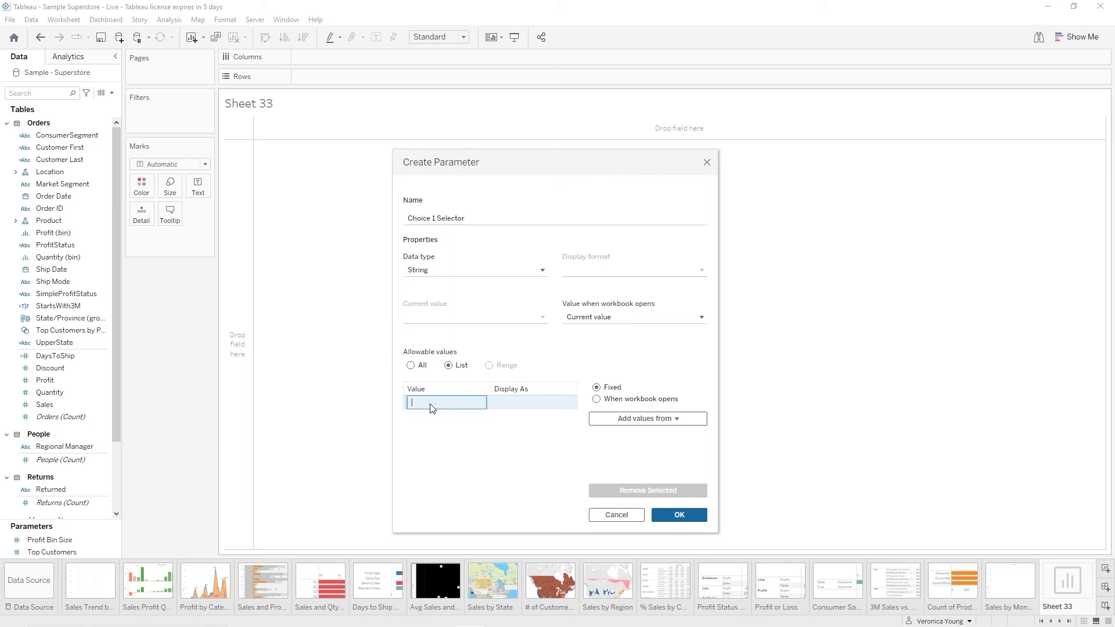
text(Discount)
key(Return)
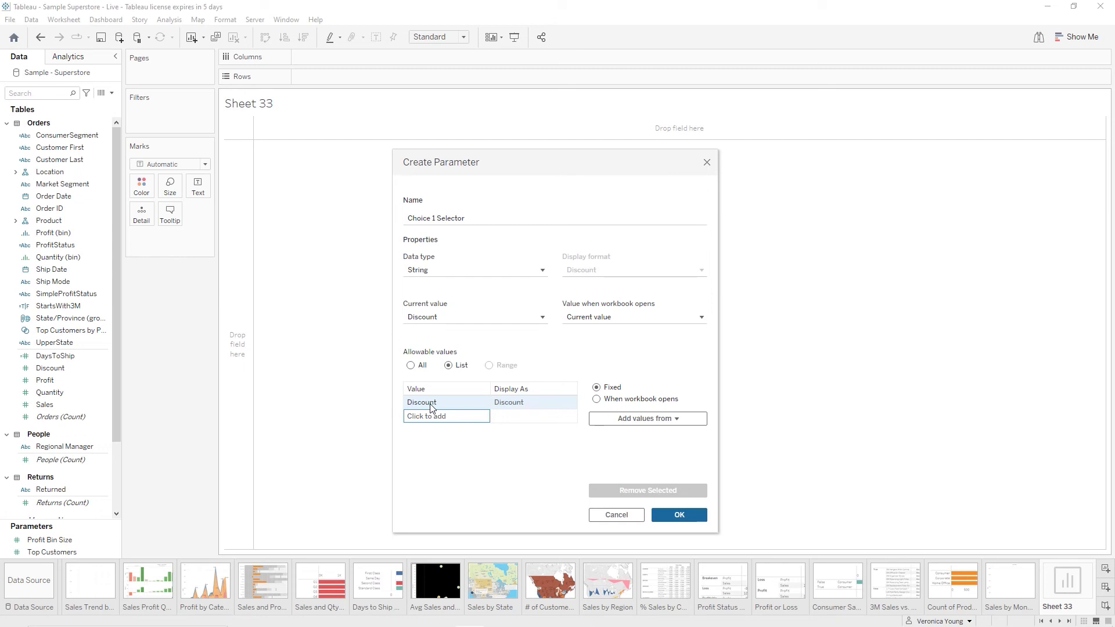
click(445, 416)
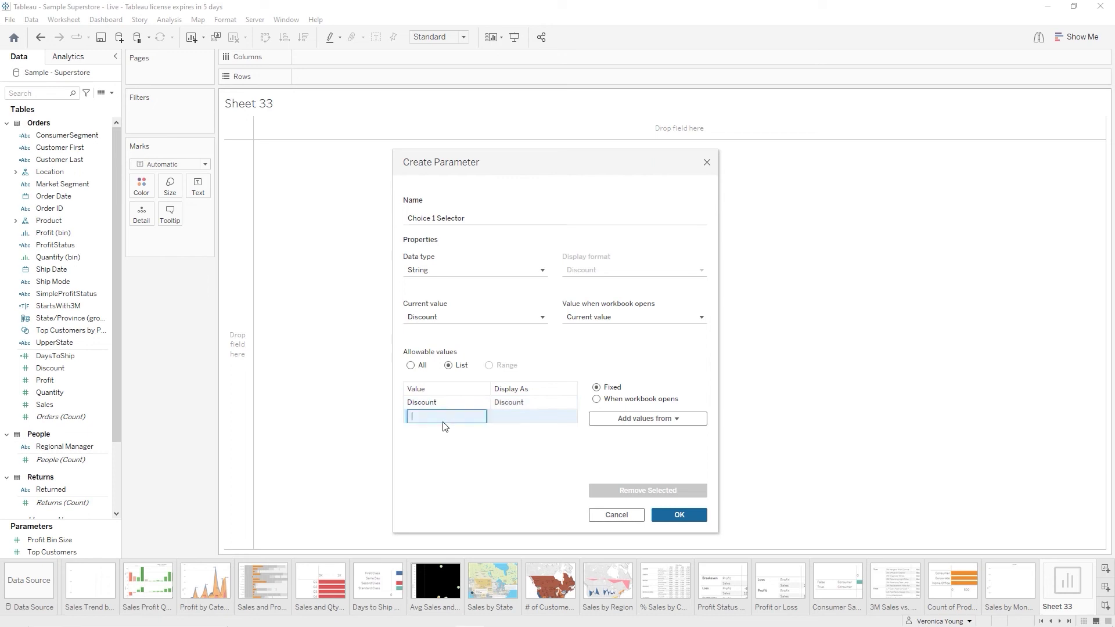
text(Profit)
key(Return)
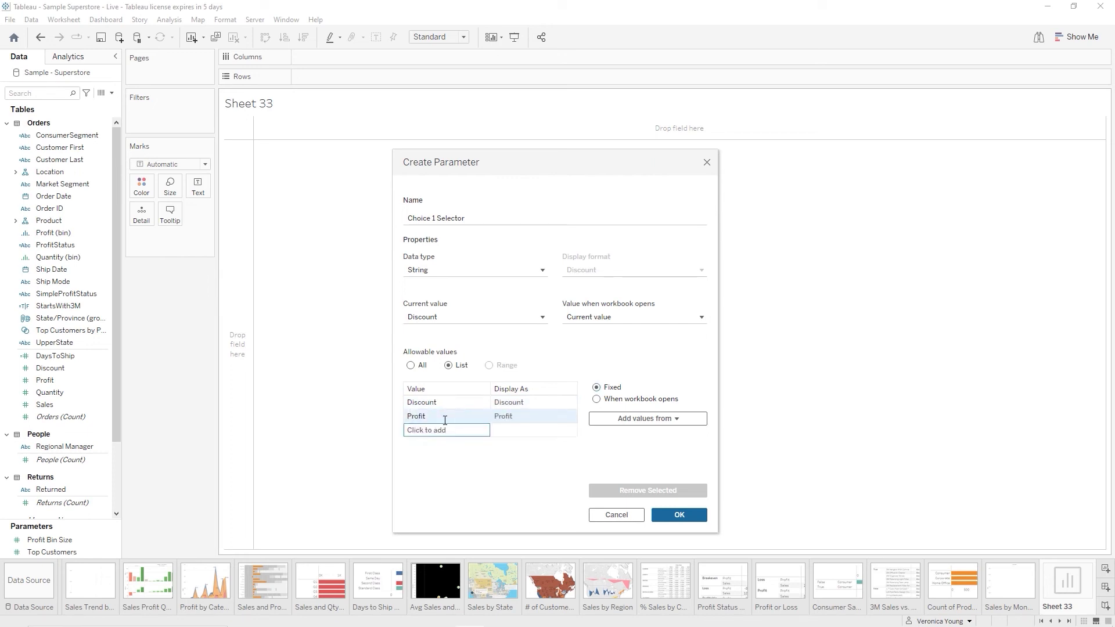
Add the values Quantity and Sales to the list and save the Choice 1 Selector parameter
click(444, 430)
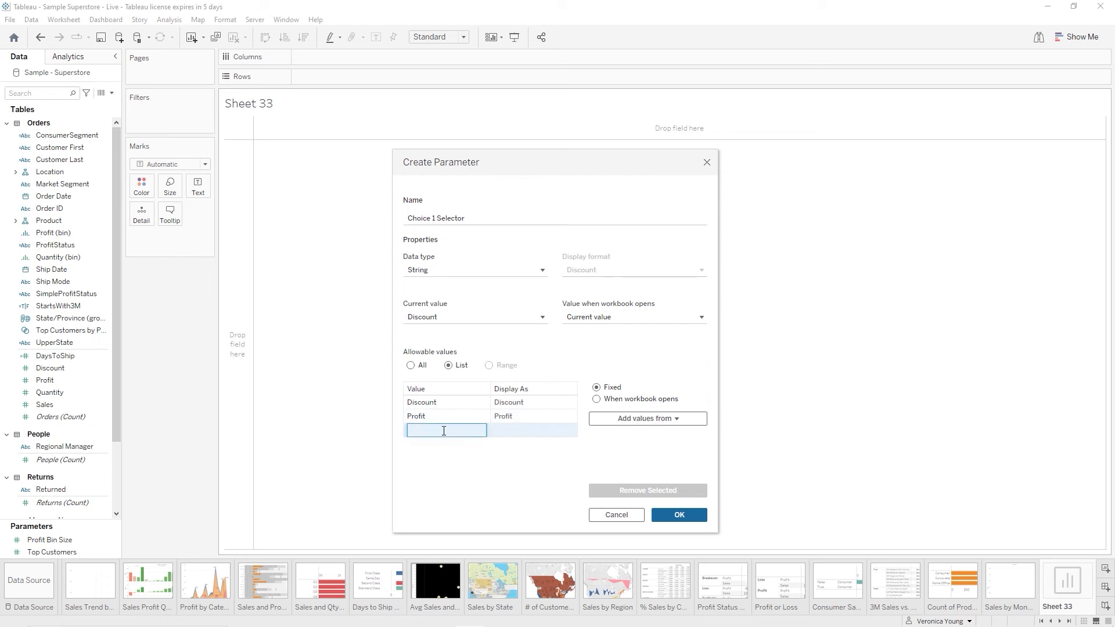
text(Quantity)
key(Return)
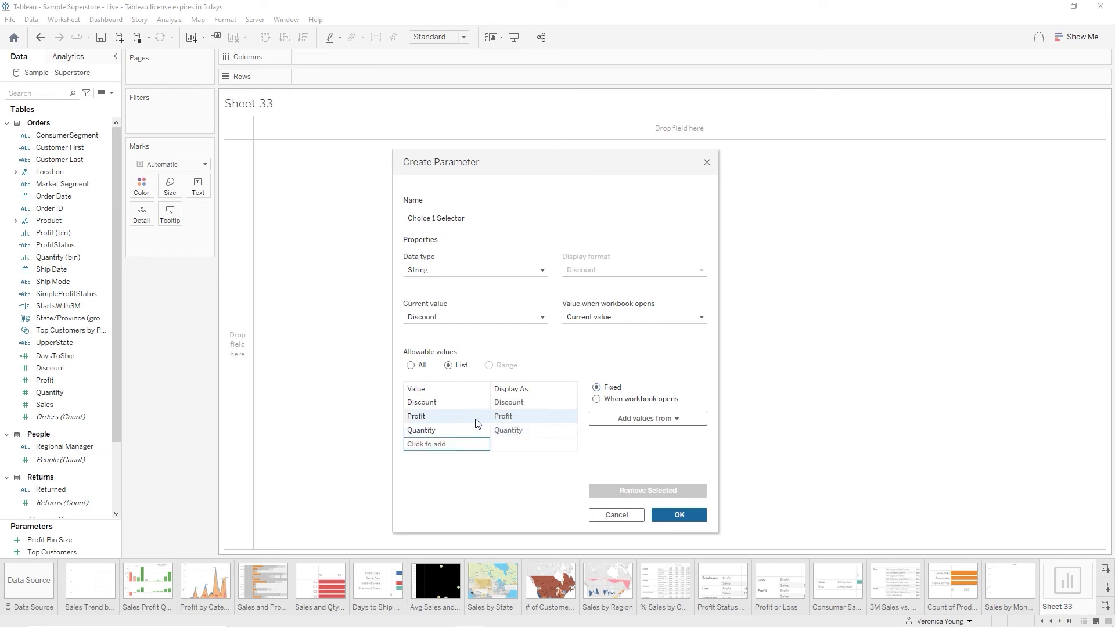
click(441, 444)
text(Sales)
key(Return)
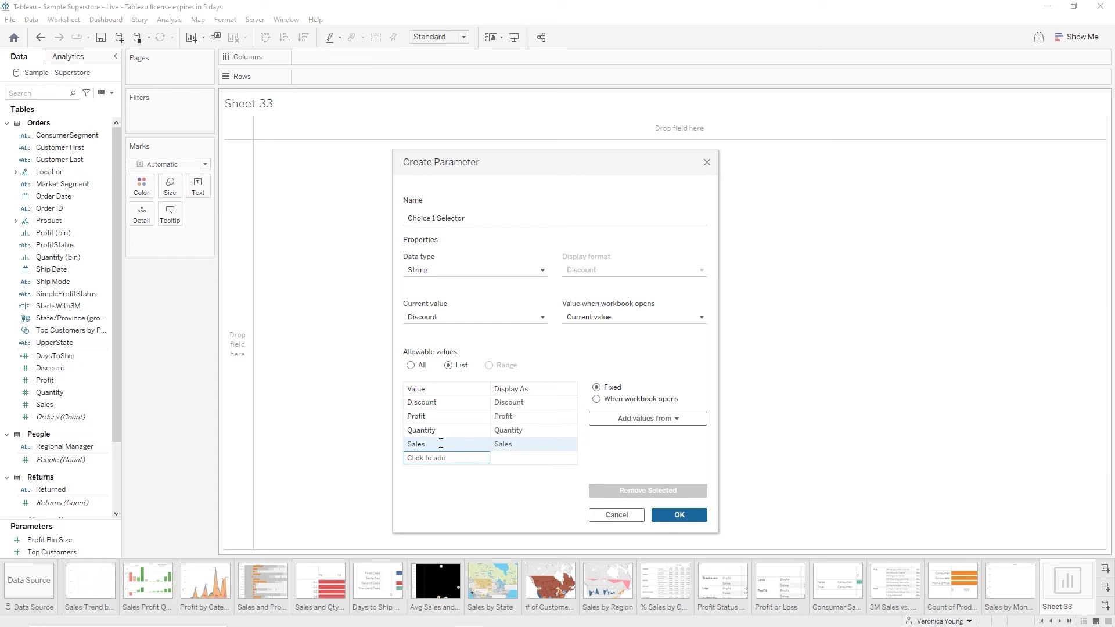
click(680, 516)
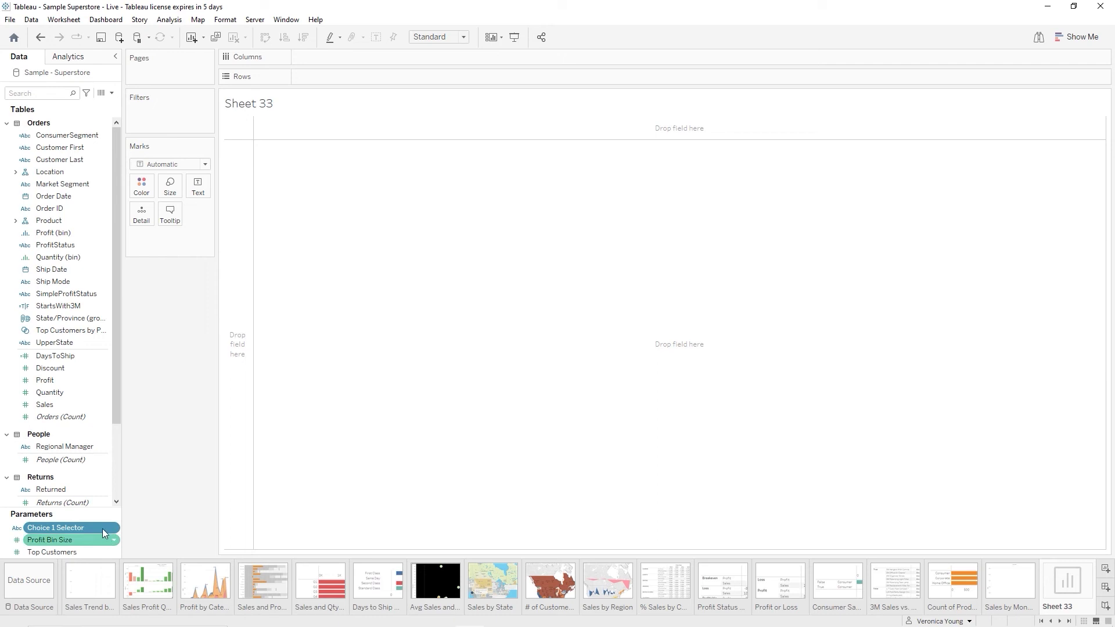
Duplicate the Choice 1 Selector parameter
right_click(77, 530)
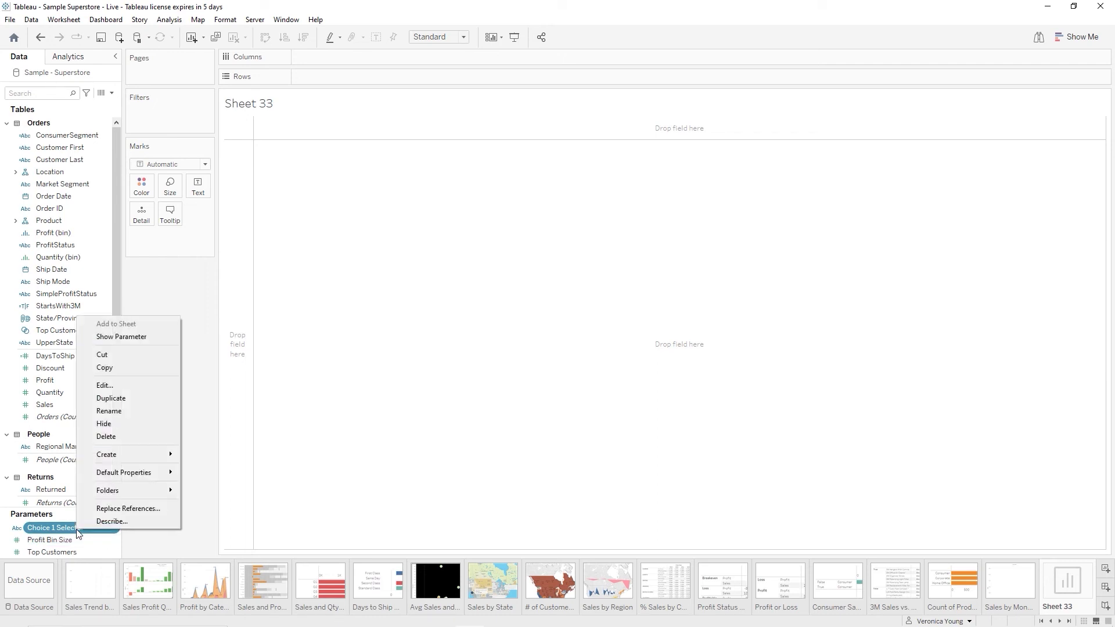
click(106, 397)
mouse_move(106, 400)
mouse_down()
mouse_move(149, 421)
mouse_move(281, 535)
mouse_move(248, 507)
mouse_move(105, 488)
mouse_up()
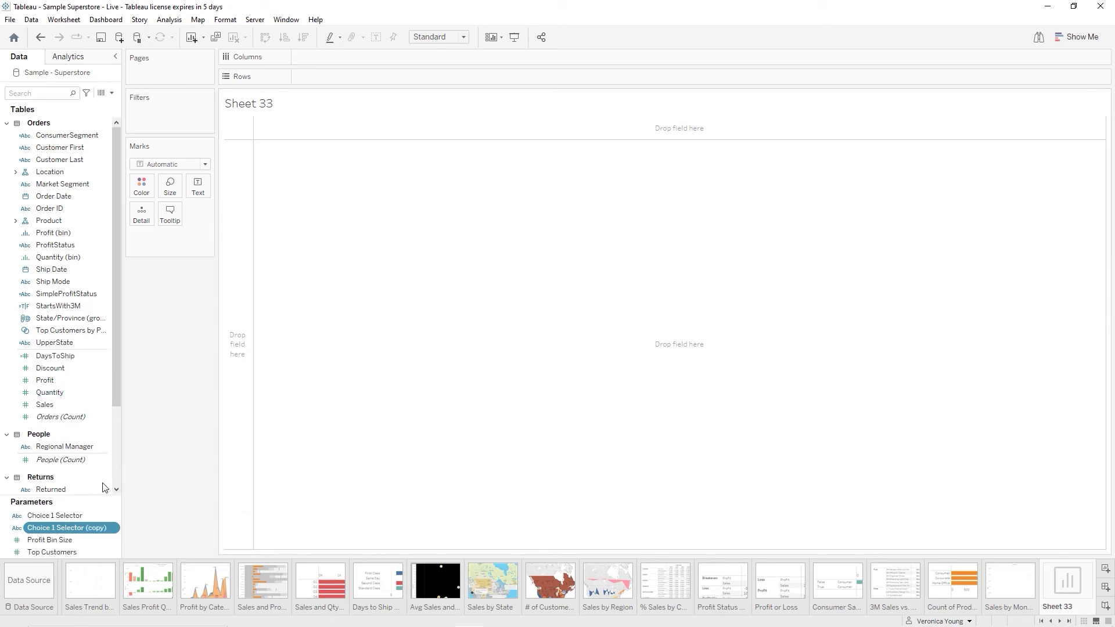
Edit the duplicated parameter, rename it "Choice 2 Selector" and save it
right_click(62, 528)
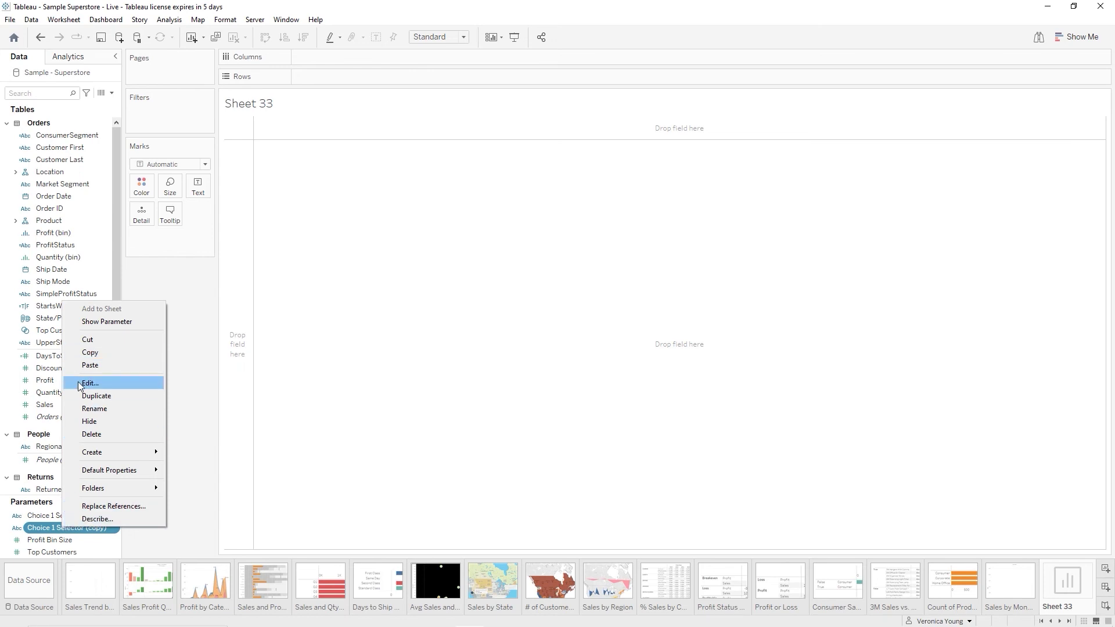
click(93, 385)
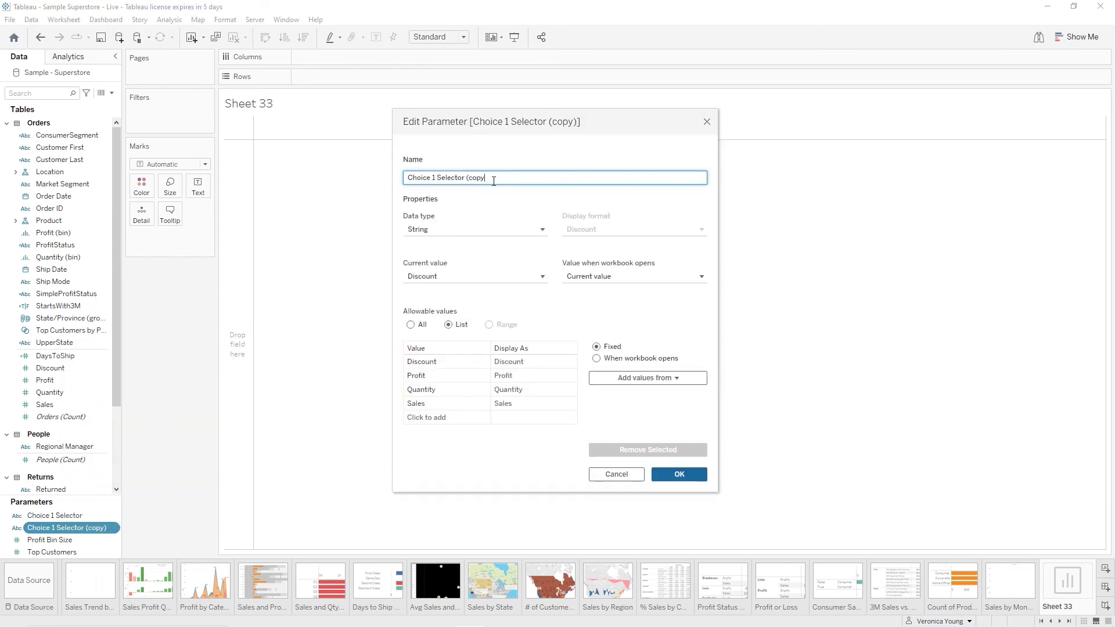
key(BackSpace)
key(BackSpace)
key(BackSpace)
key(BackSpace)
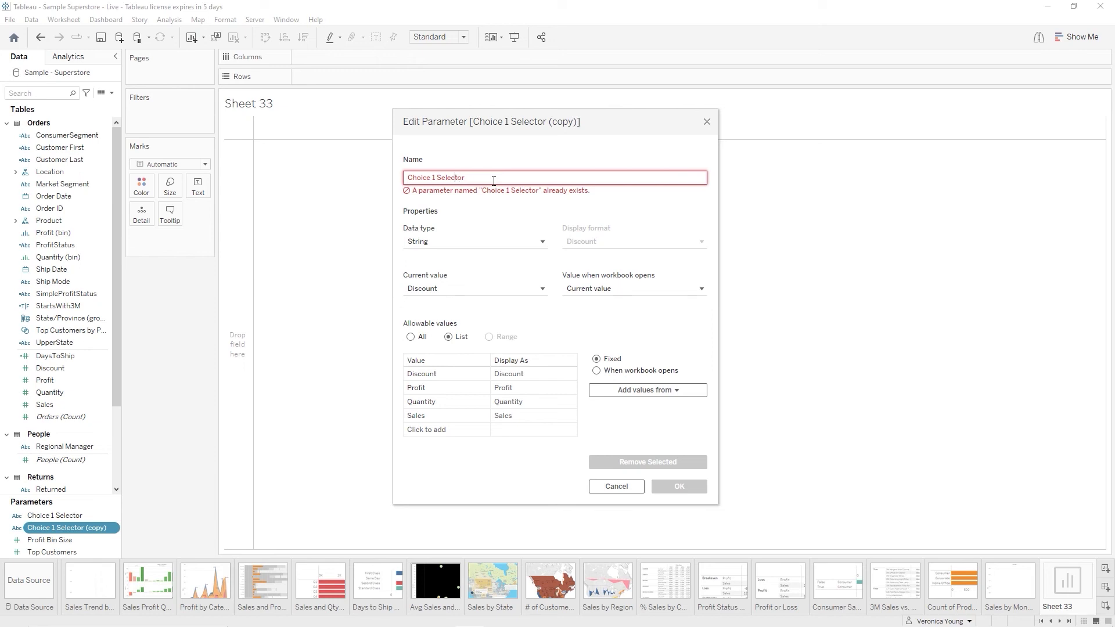
key(Left)
key(Left)
key(BackSpace)
text(2)
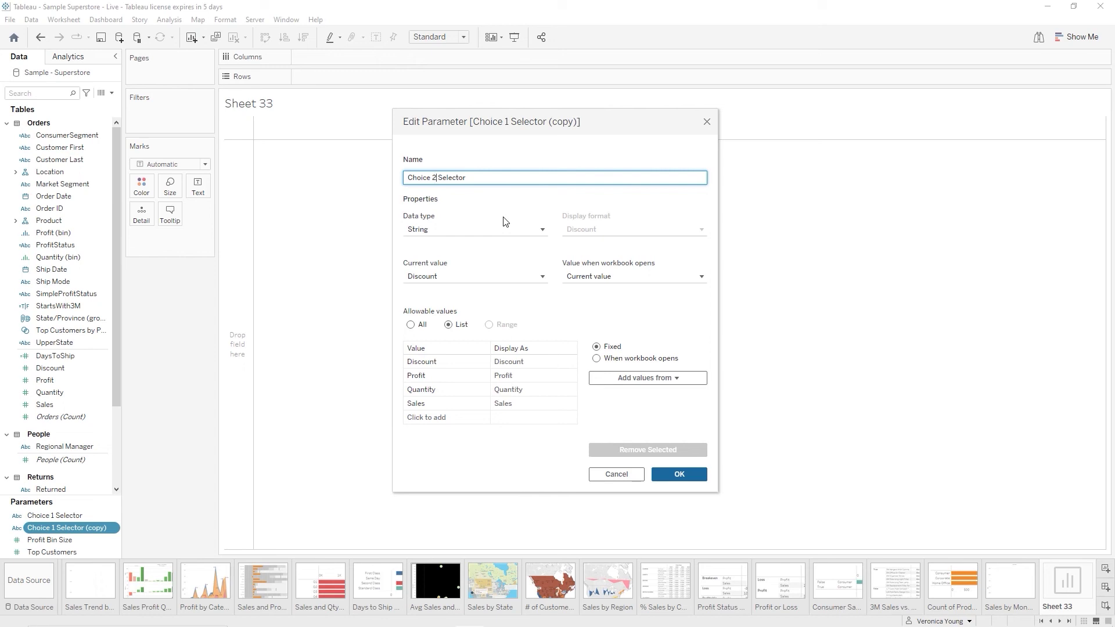
click(667, 481)
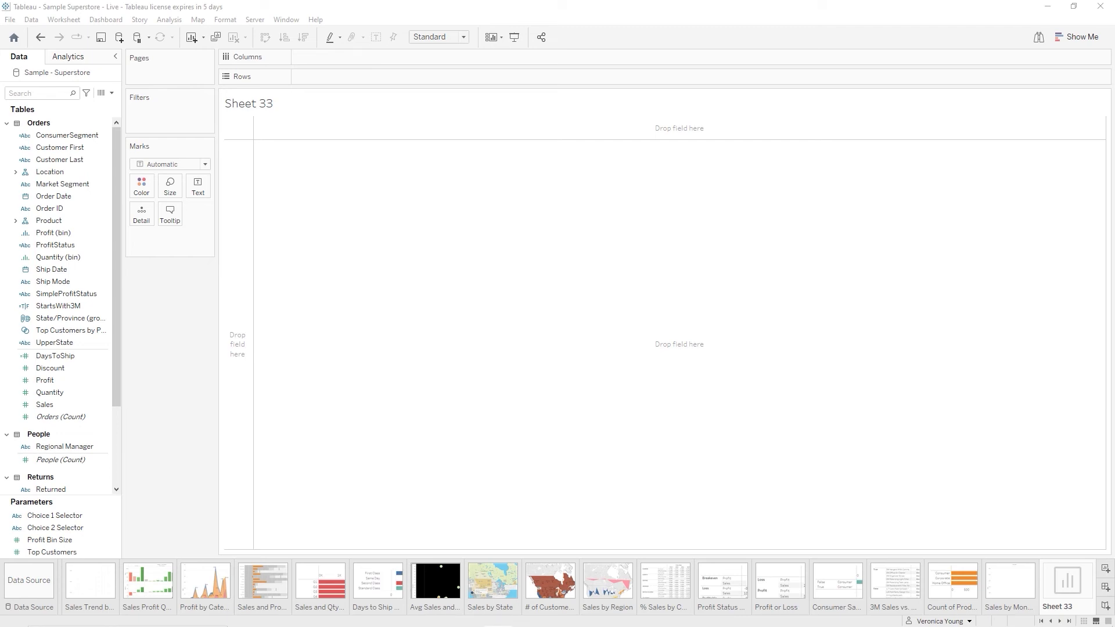
Start a new calculated field named "Placeholder 1", with its editor moved to the middle of the sheet
click(112, 93)
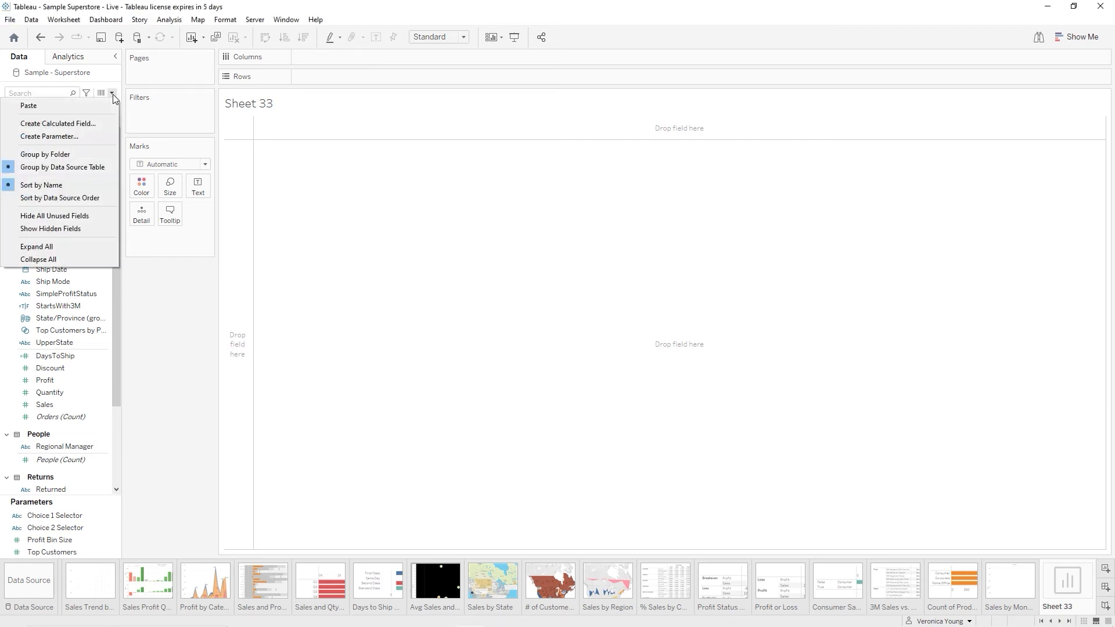
click(99, 124)
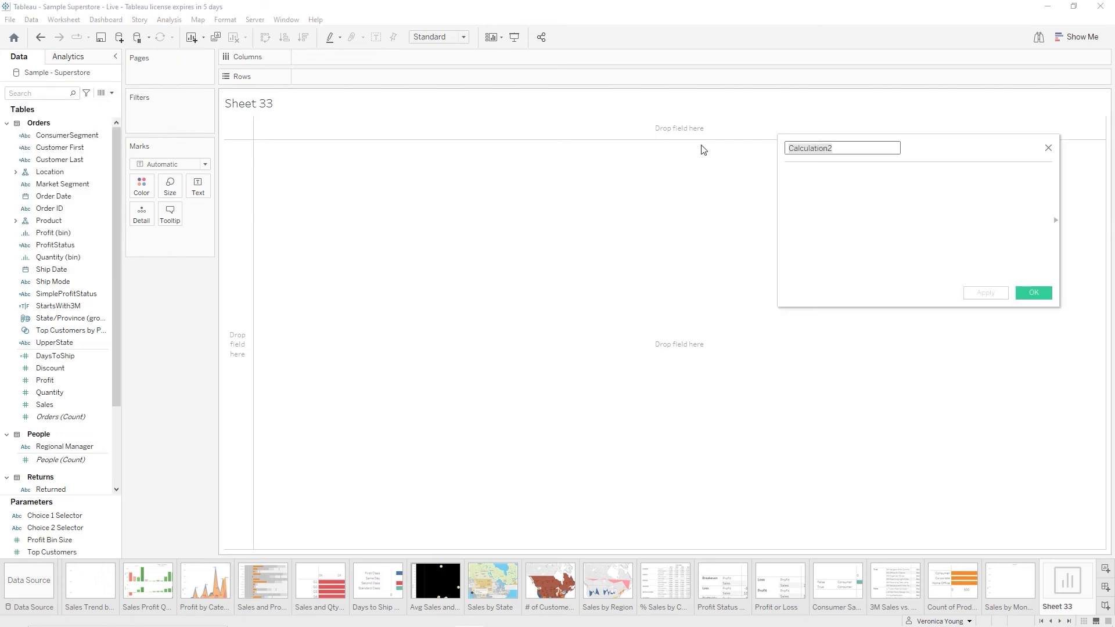
drag(950, 146, 544, 224)
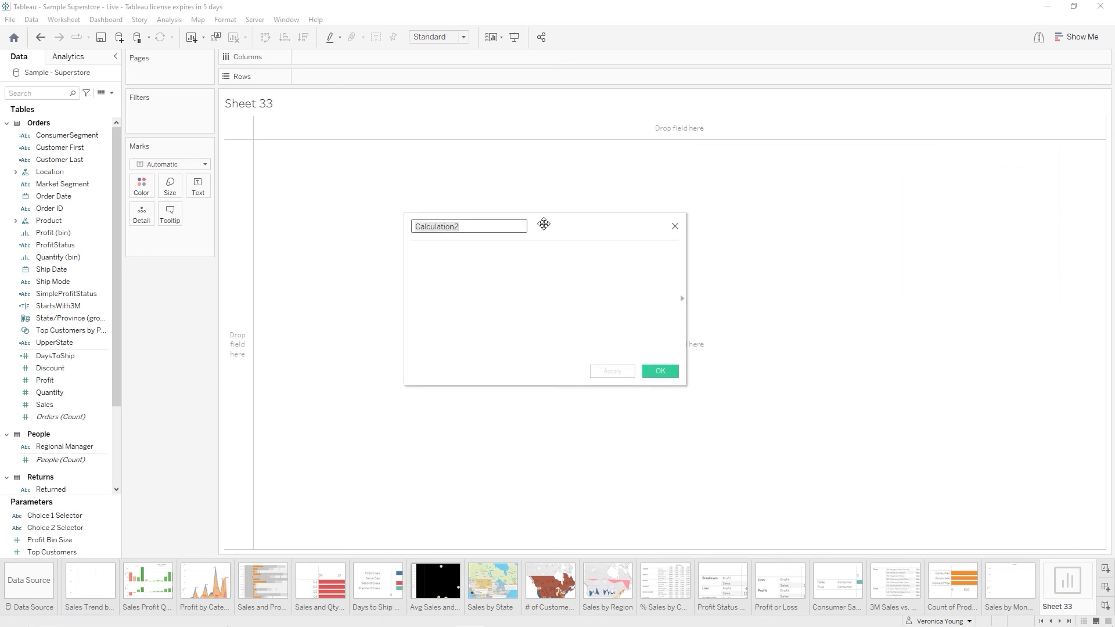
text(Placeho)
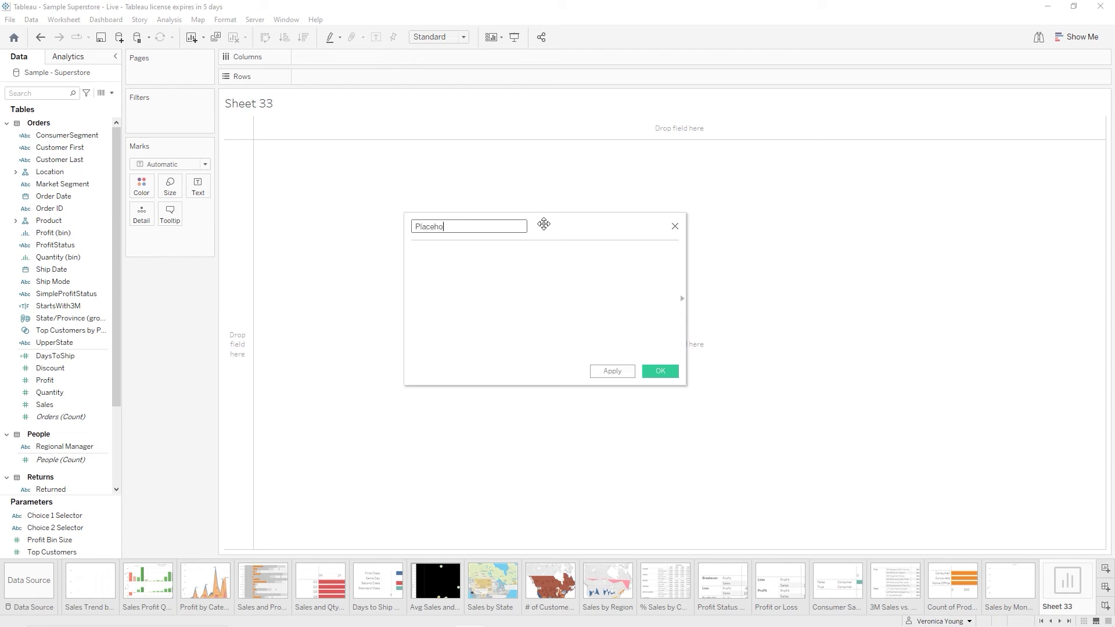
text(lder 1)
key(Tab)
Begin the Placeholder 1 formula with CASE [Choice 1 Selector] and show the function reference for CASE
text(ca)
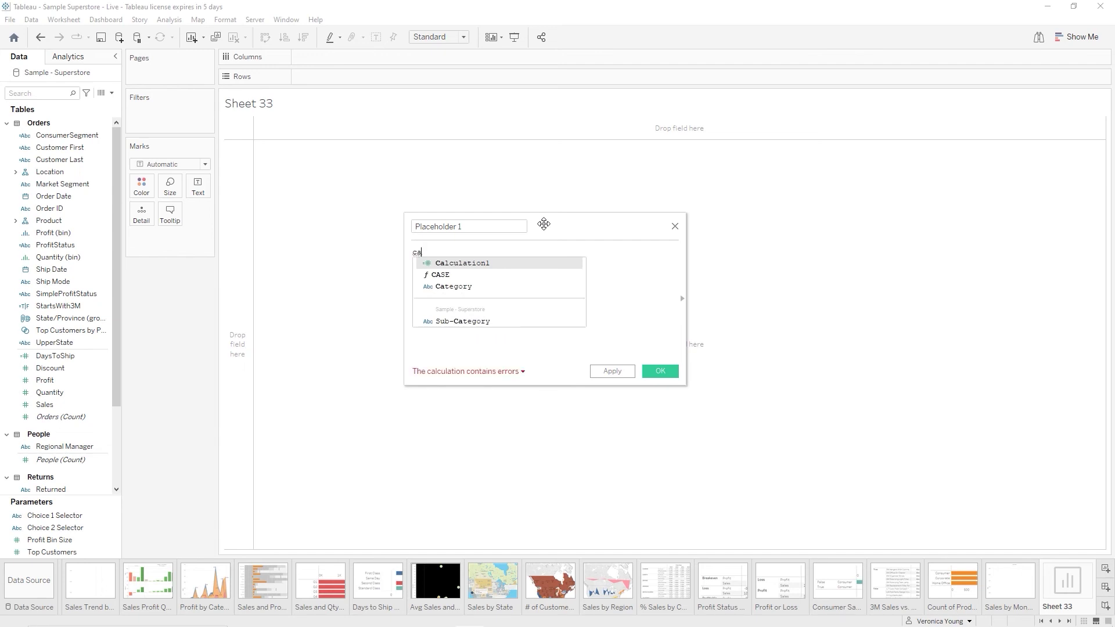
key(Down)
key(Return)
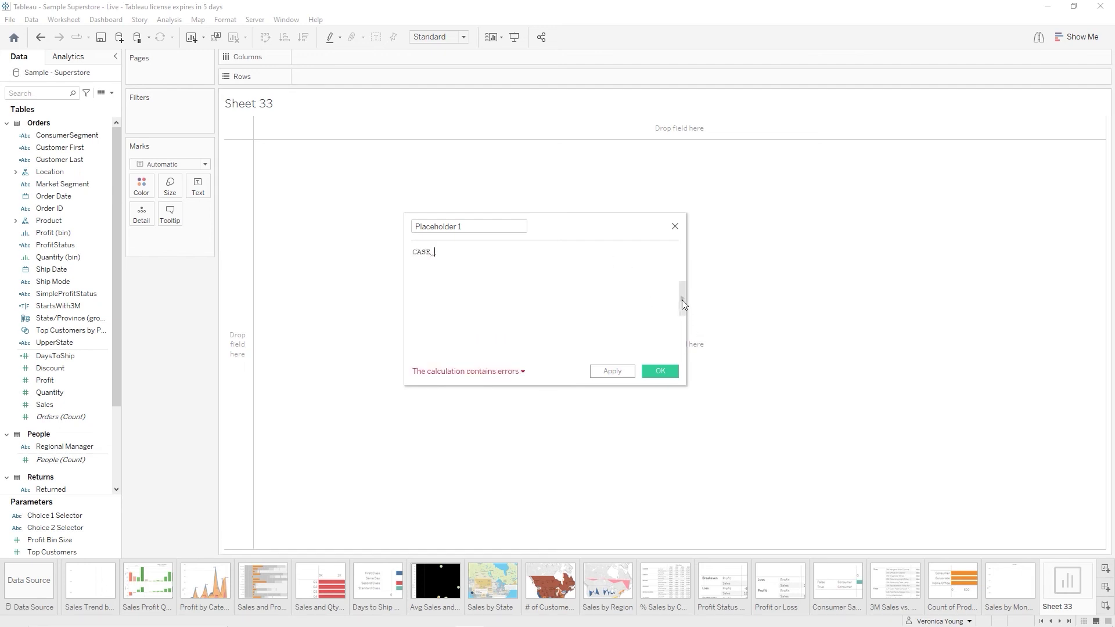
click(682, 300)
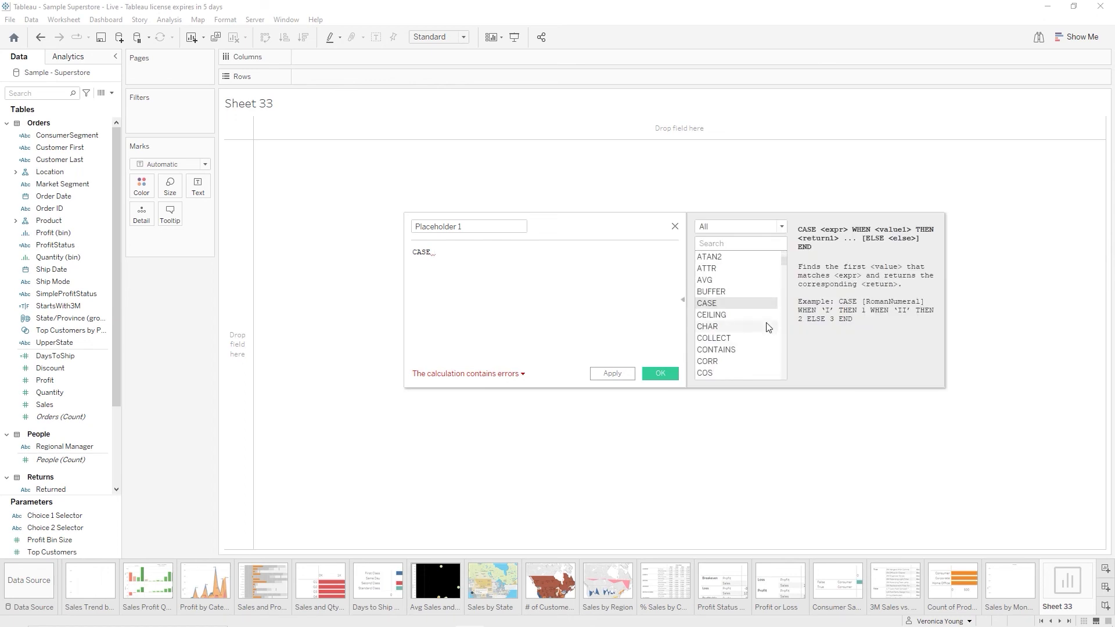
scroll(768, 327, down, 1)
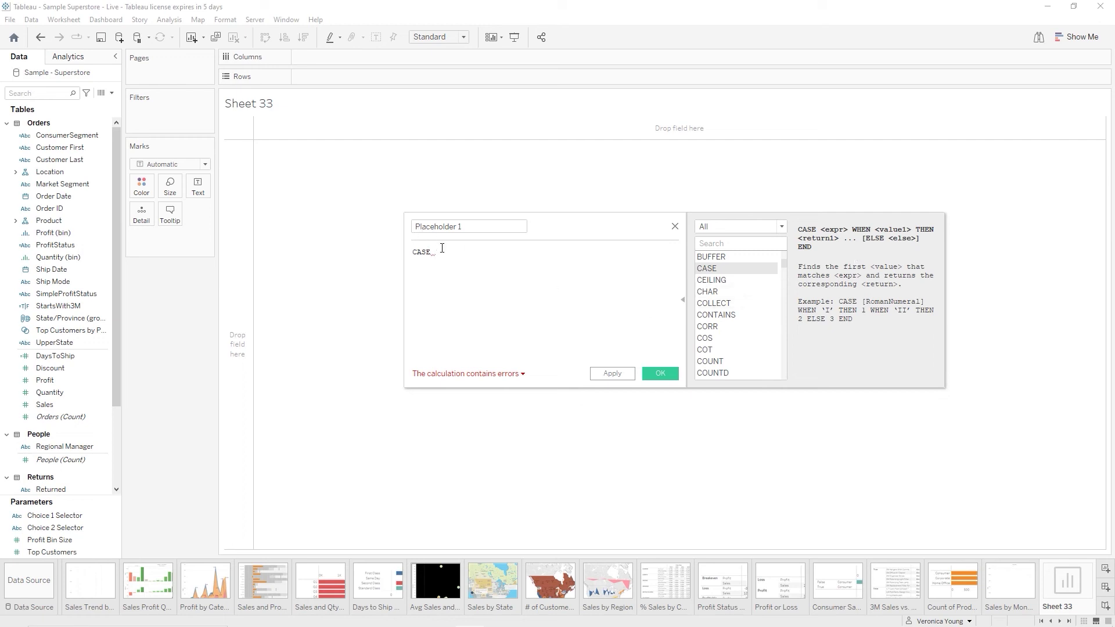
text(choi)
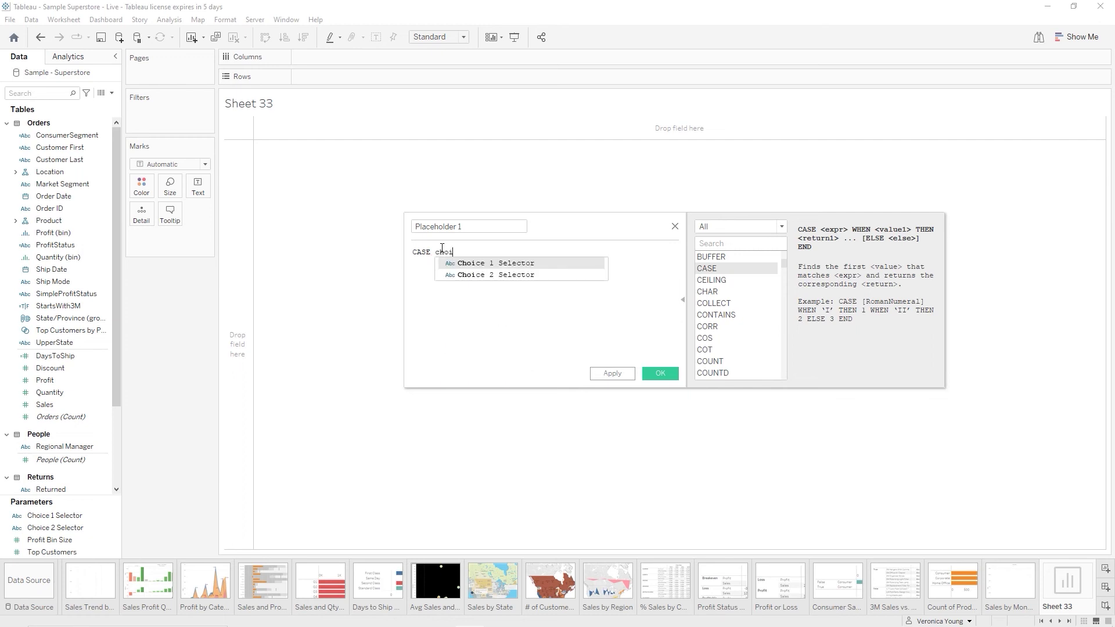
key(Return)
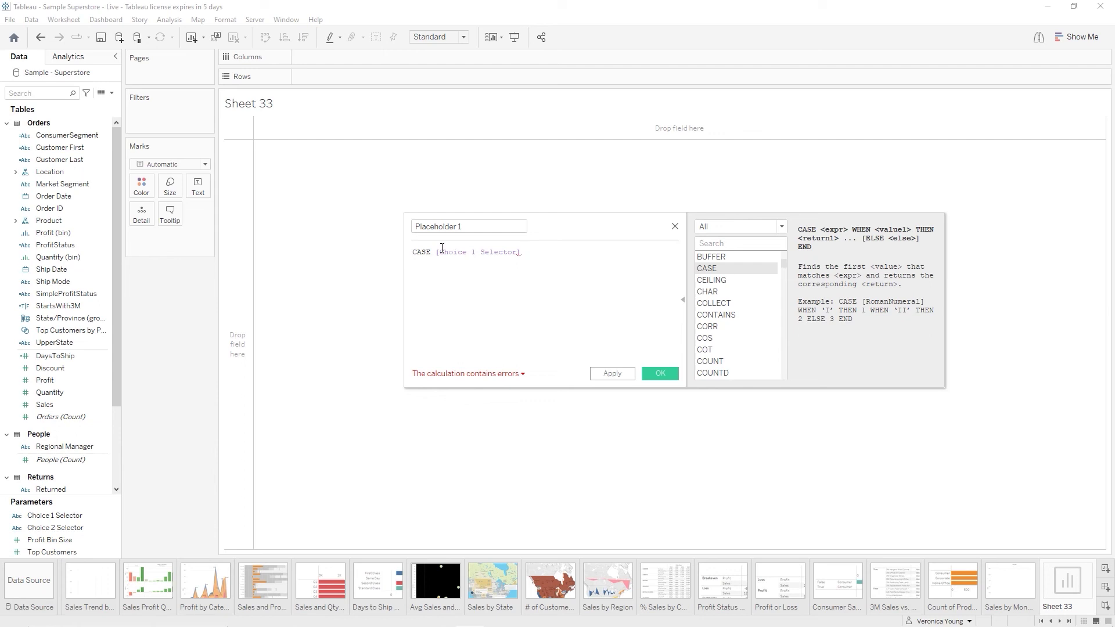
Add the line WHEN 'Discount' THEN [Discount] to the Placeholder 1 formula
key(Return)
text(WHEN)
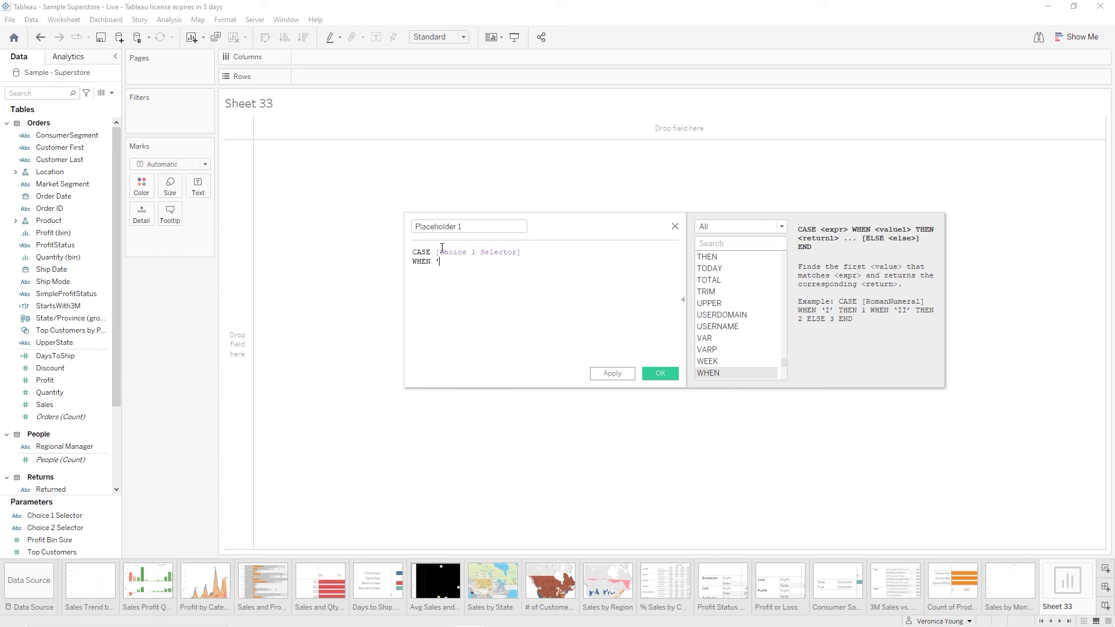
text('Discount' th)
key(Return)
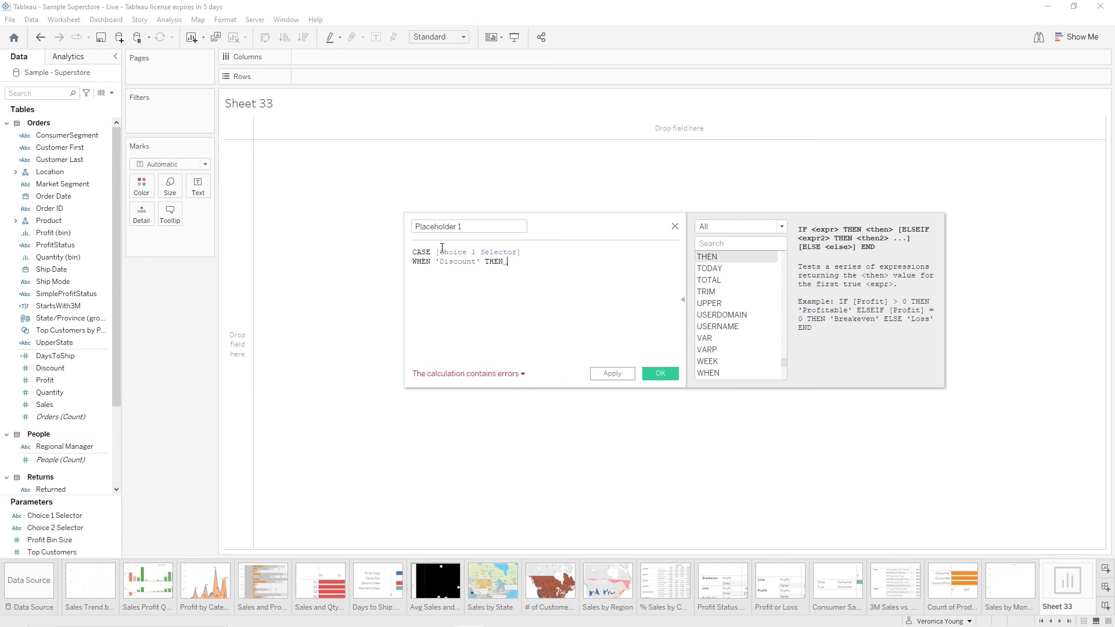
text(dis)
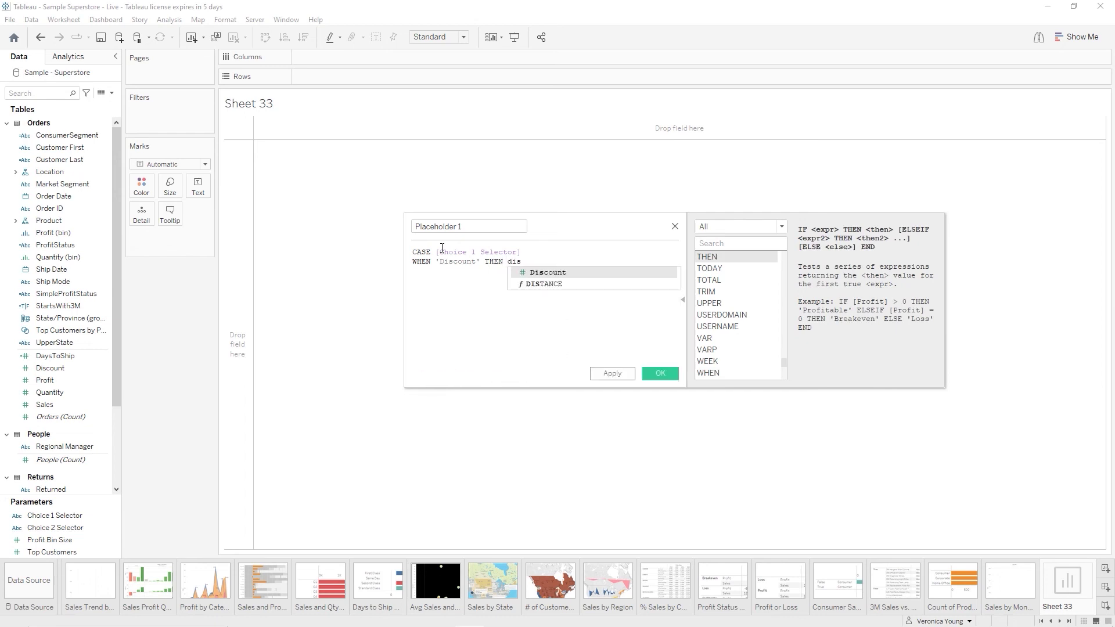
text(c)
key(Return)
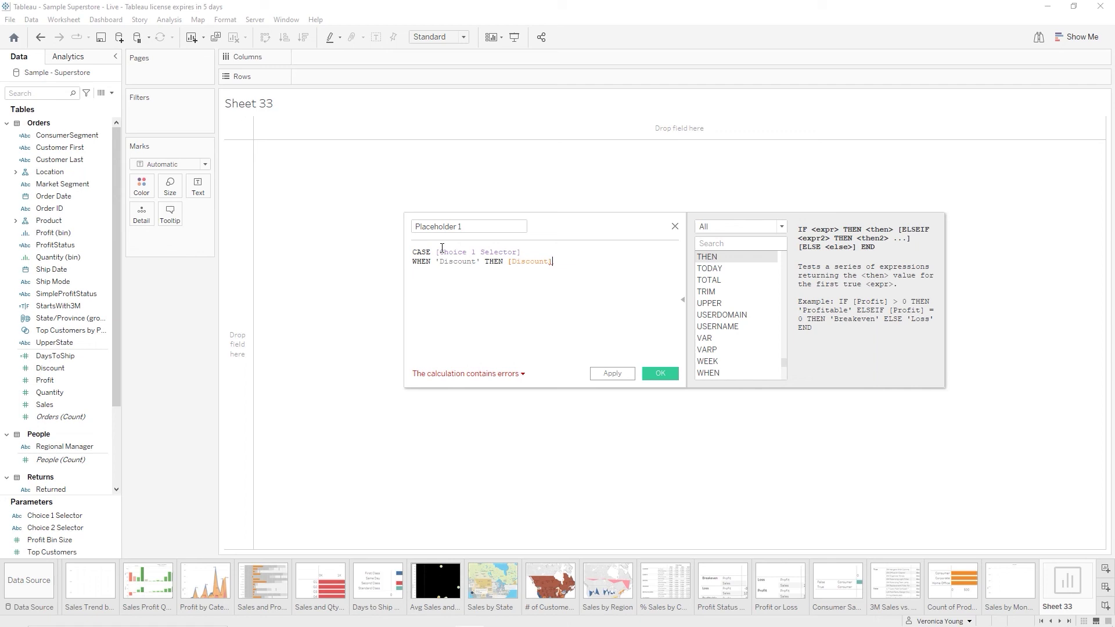
Add the line WHEN 'Profit' THEN [Profit] to the Placeholder 1 formula
key(Return)
text(WHEN)
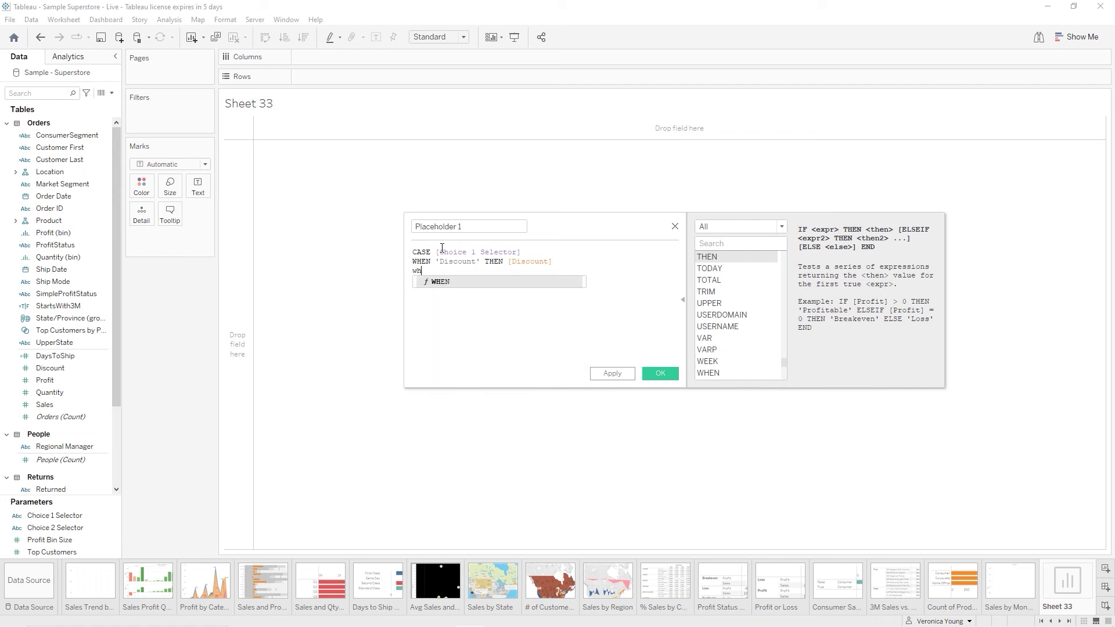
text( ')
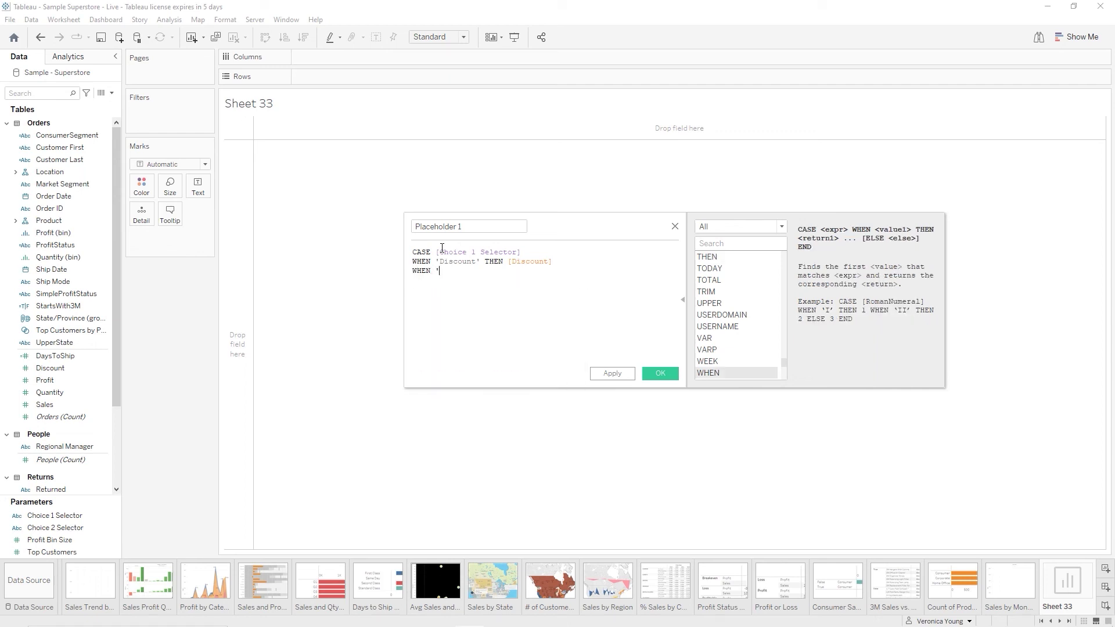
text(Profit' THEN)
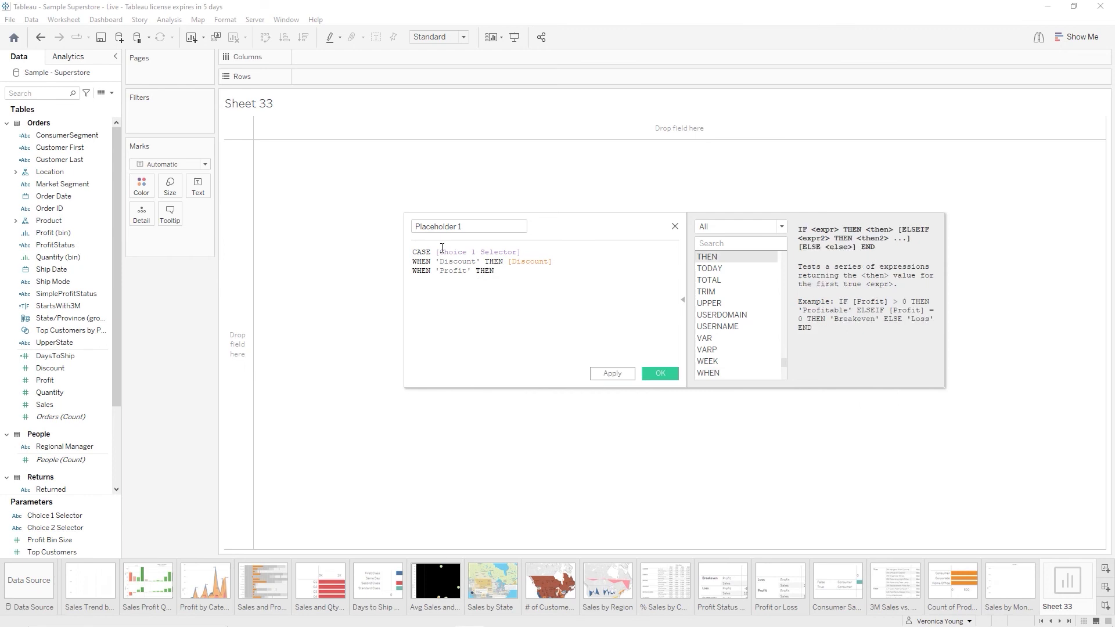
text( pro)
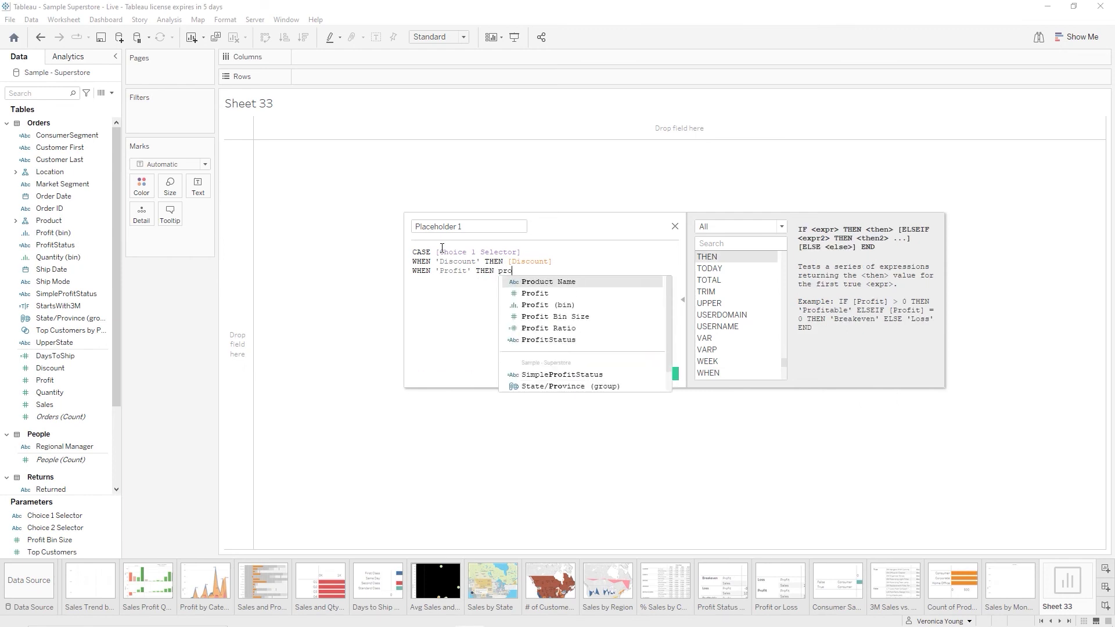
key(Down)
key(Return)
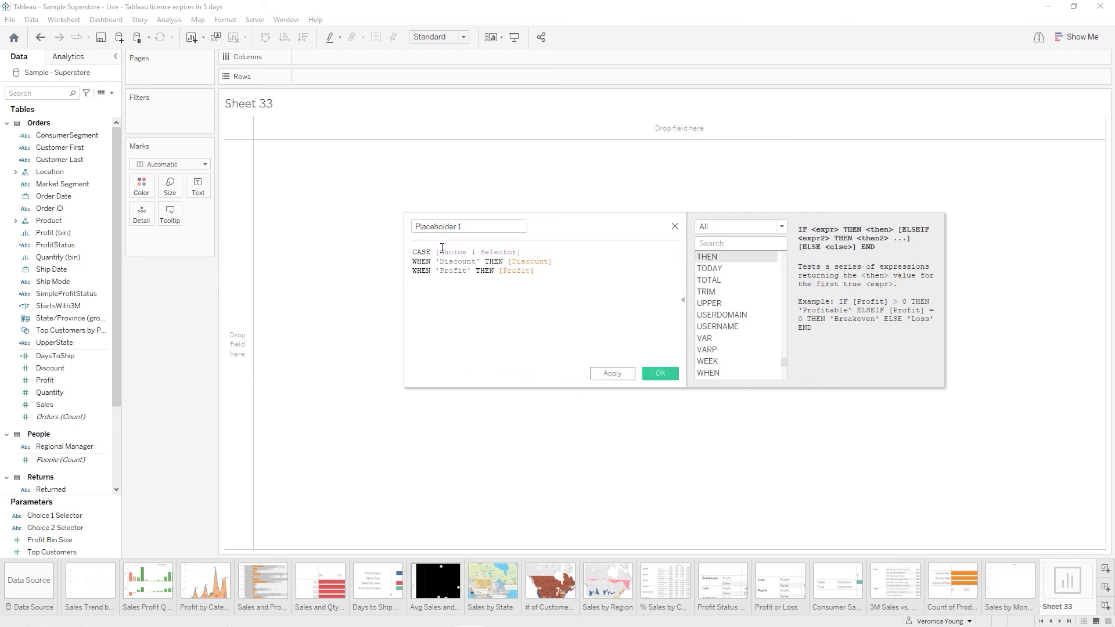
Add the line WHEN 'Quantity' THEN [Quantity] to the Placeholder 1 formula
key(Return)
text(wh)
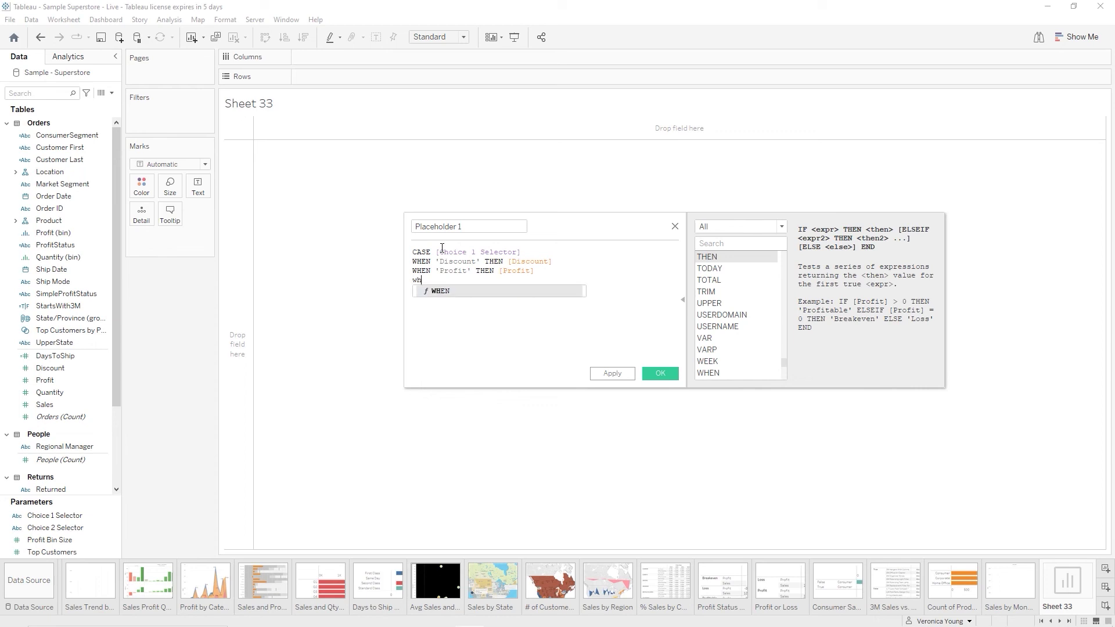
key(Return)
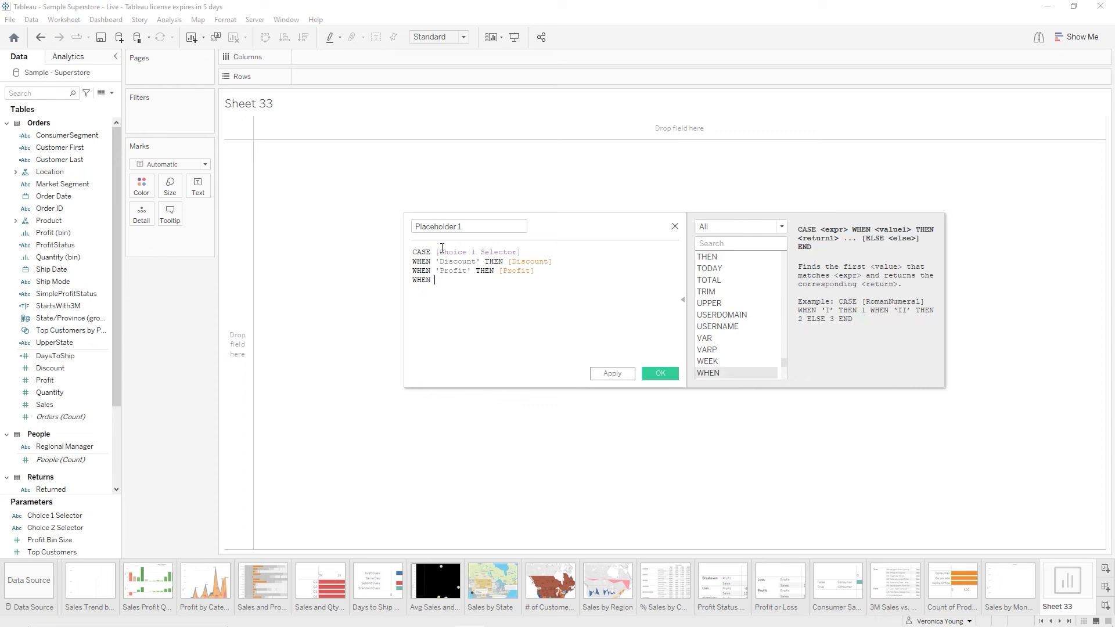
text('Quantity' THEN q)
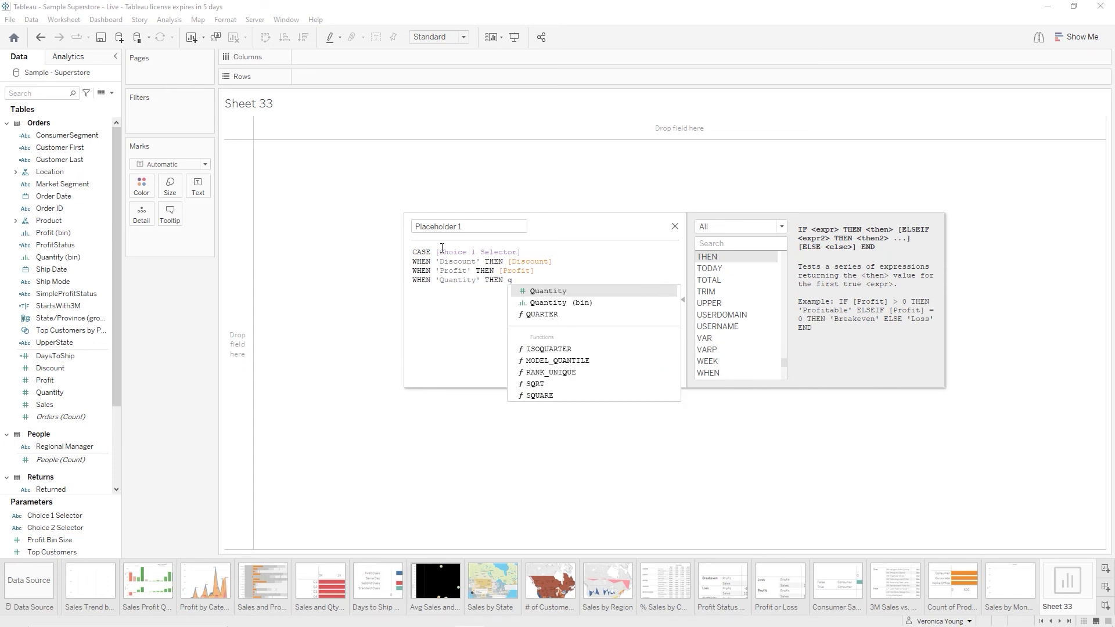
key(Return)
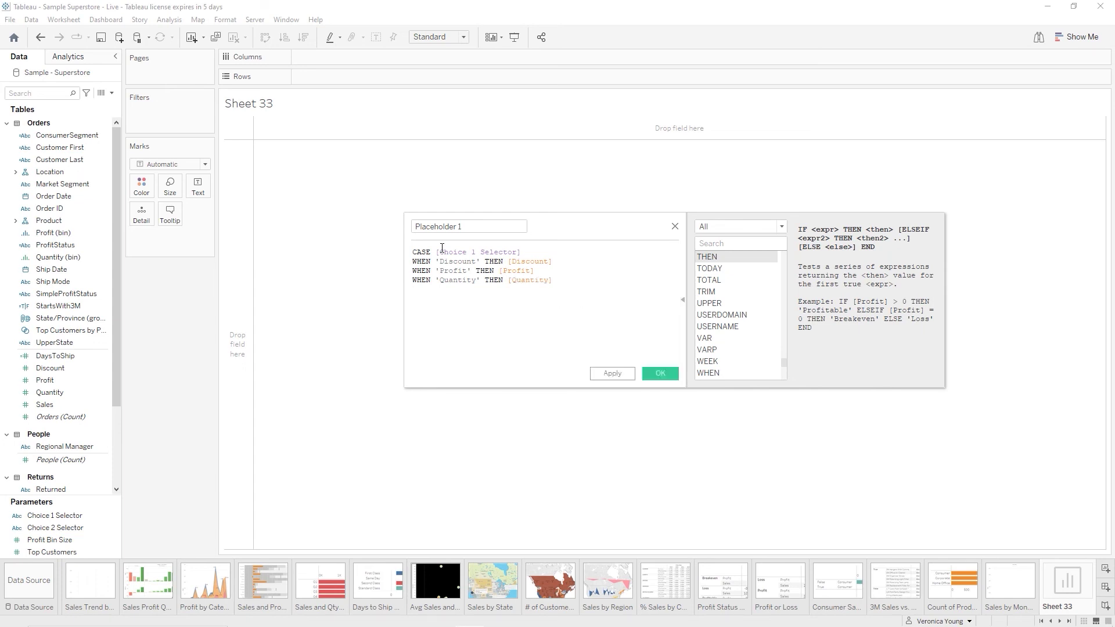
Add the line WHEN 'Sales' THEN [Sales] to the Placeholder 1 formula
text(wh)
key(Return)
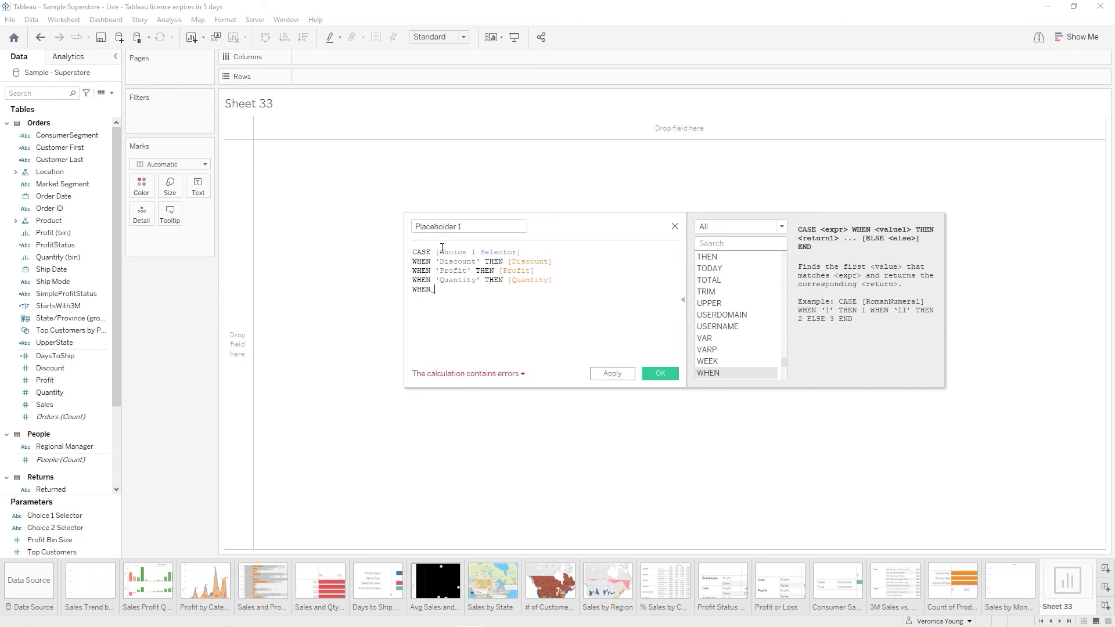
text('Sales)
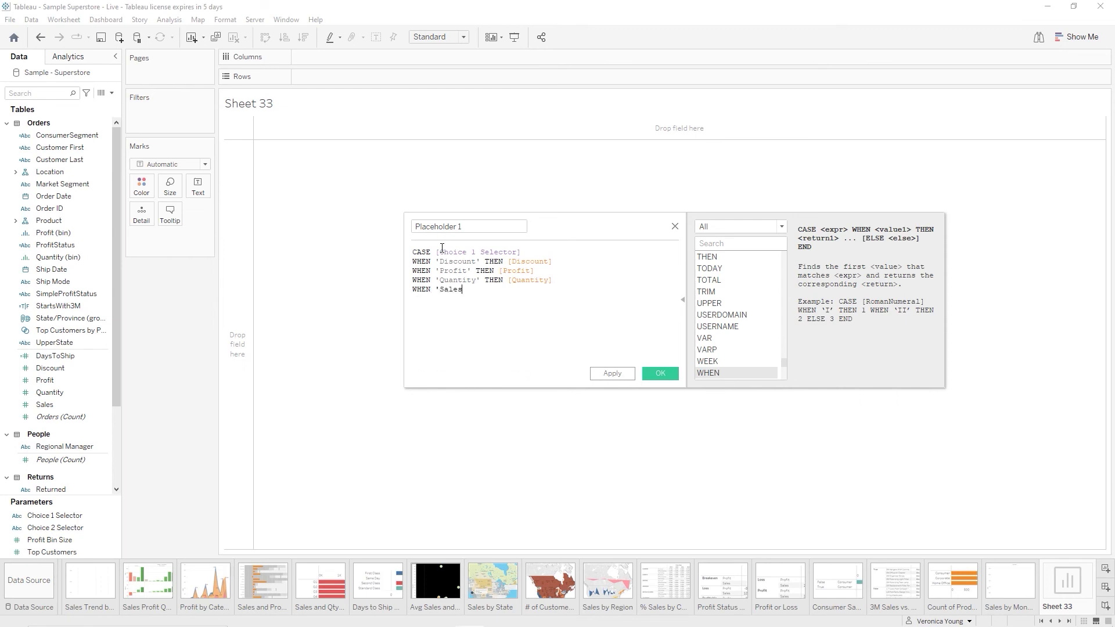
text(' the)
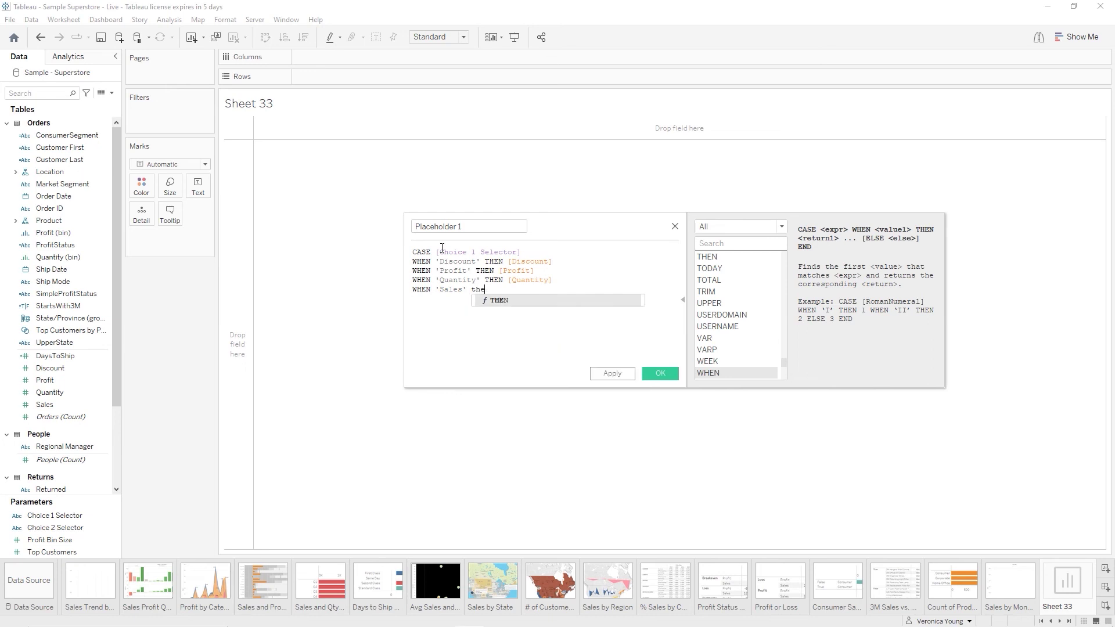
key(Return)
text([sa)
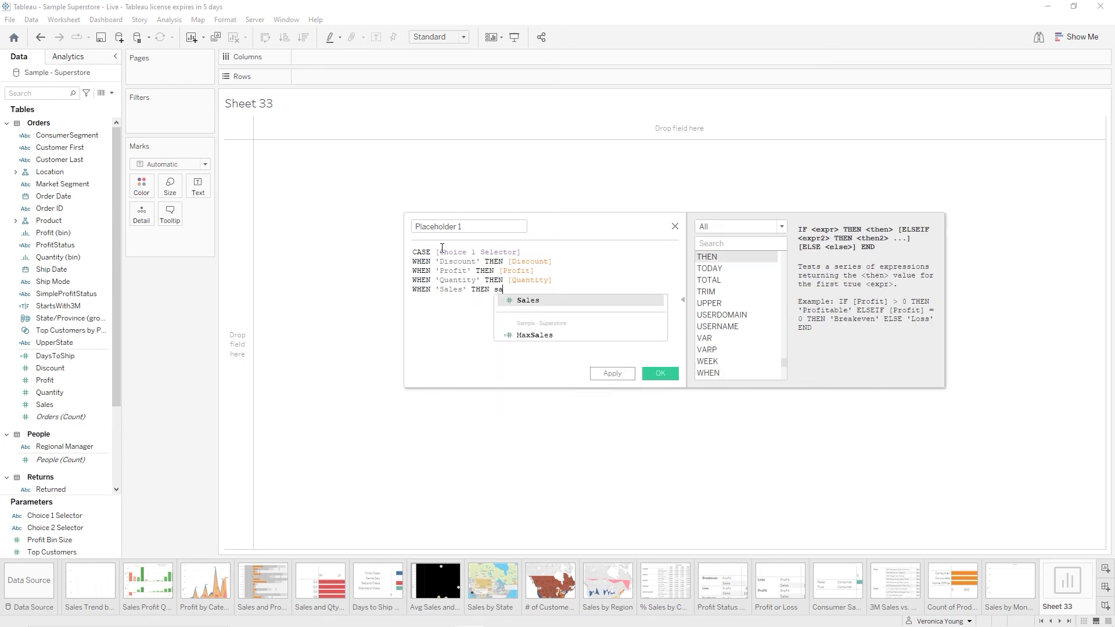
key(Return)
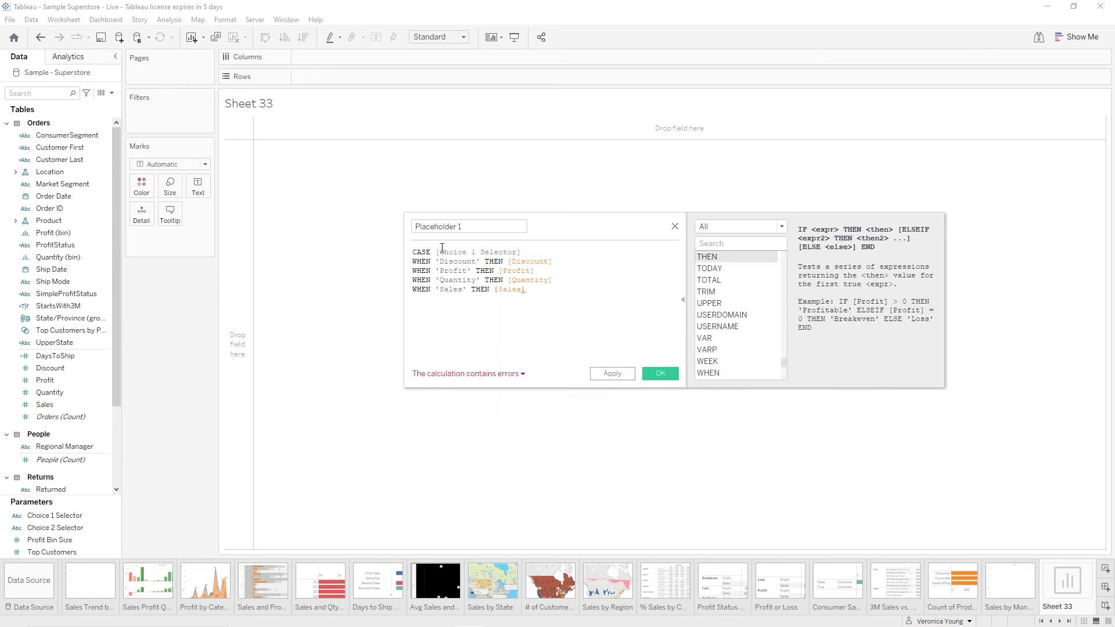
Finish the Placeholder 1 formula with END on its own line and save the calculated field
key(Return)
text(END)
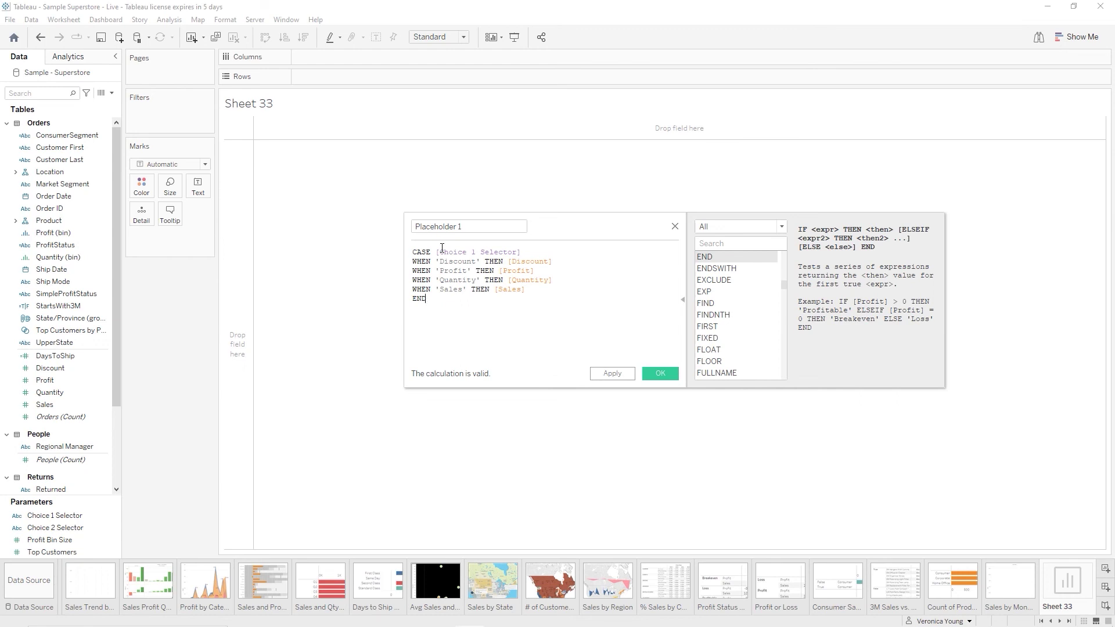
click(666, 381)
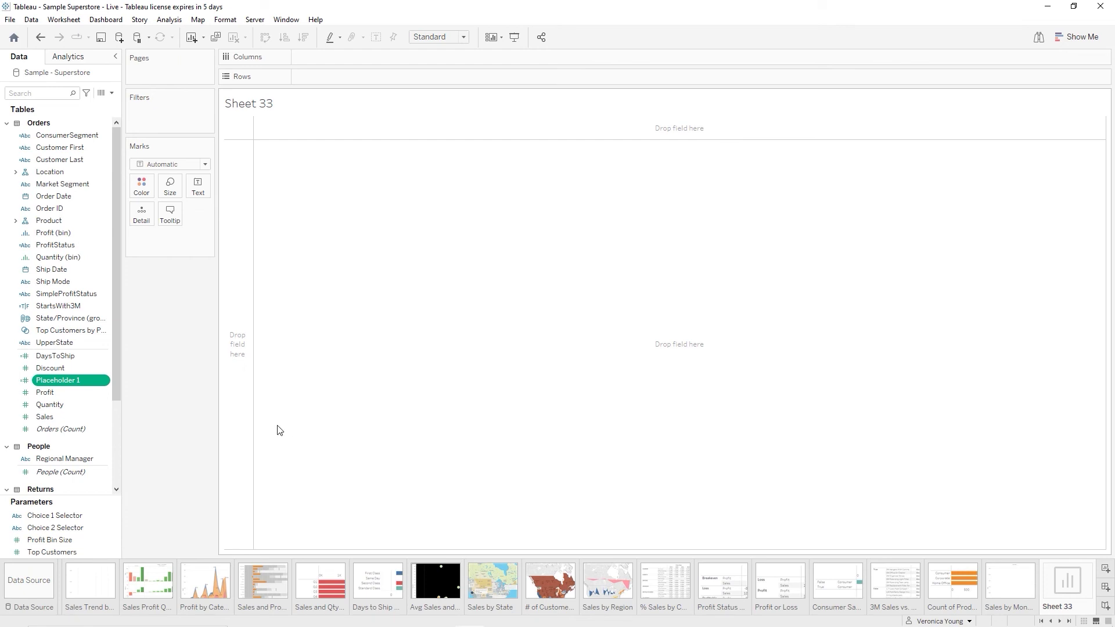
Duplicate the Placeholder 1 field and open the copy for editing, renaming it "Placeholder 2"
right_click(60, 384)
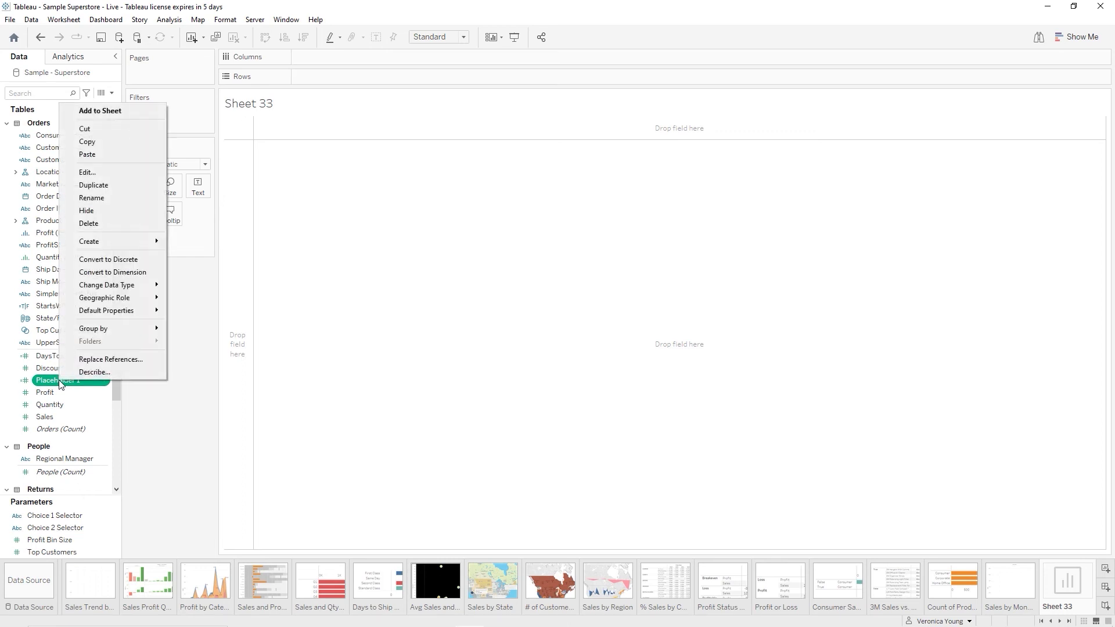
click(109, 188)
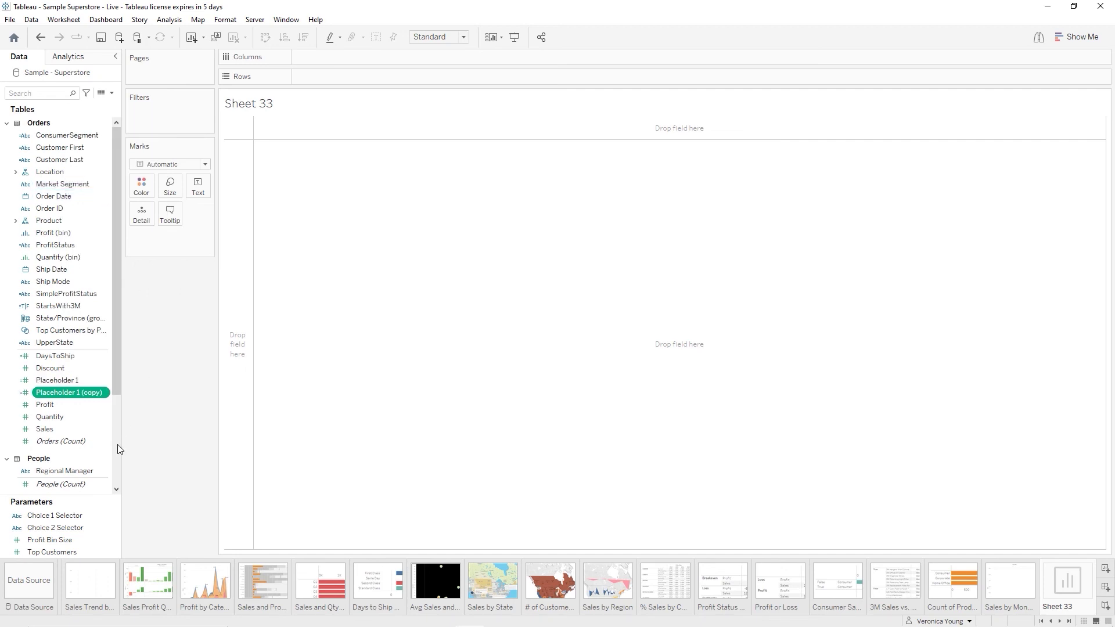
right_click(82, 400)
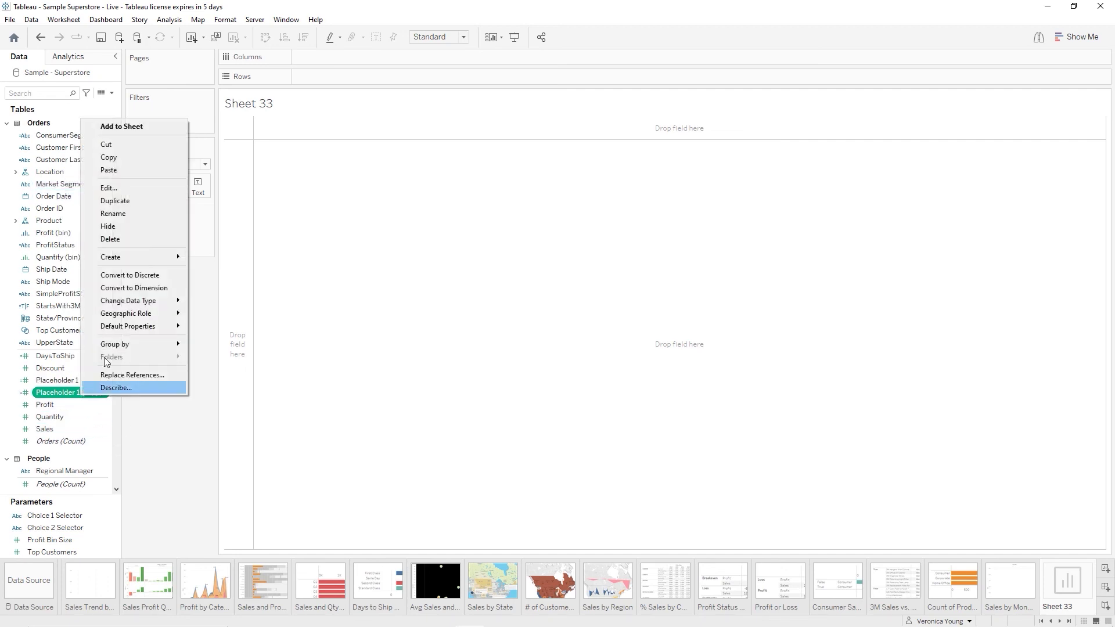
click(140, 189)
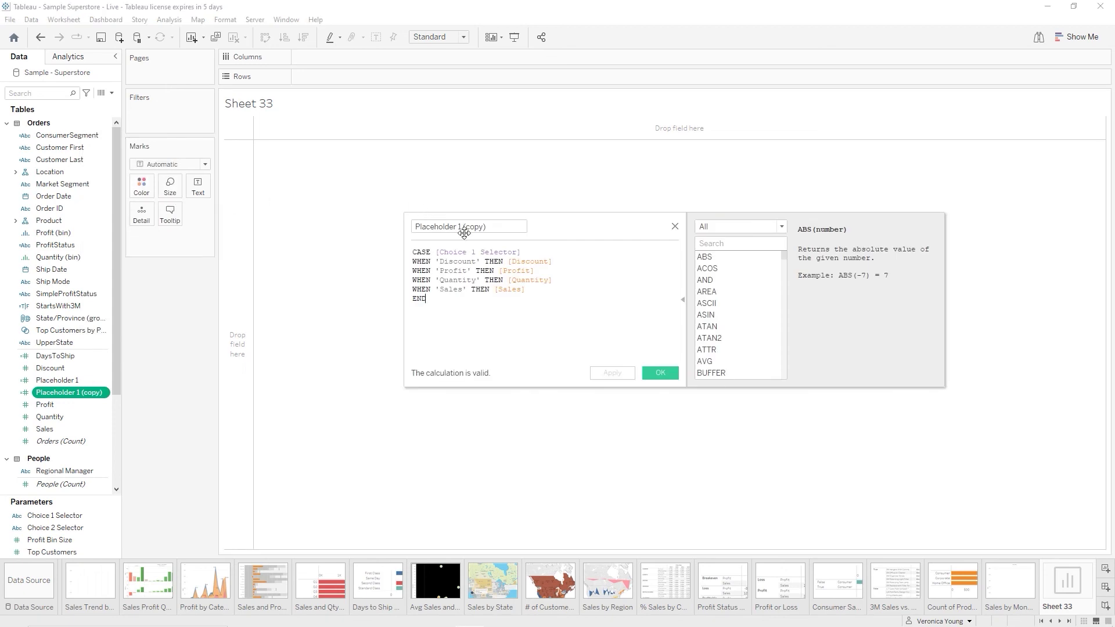
click(495, 225)
key(BackSpace)
key(BackSpace)
key(BackSpace)
key(BackSpace)
key(BackSpace)
key(BackSpace)
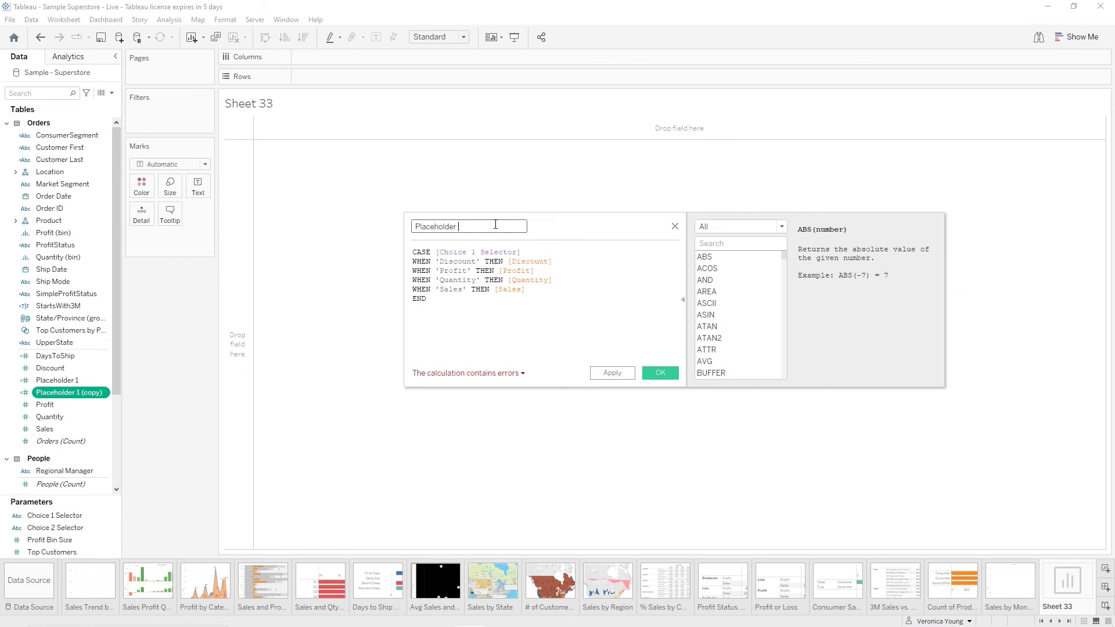
text(2)
Make the Placeholder 2 formula use [Choice 2 Selector] in its CASE line and save the calculated field
click(475, 252)
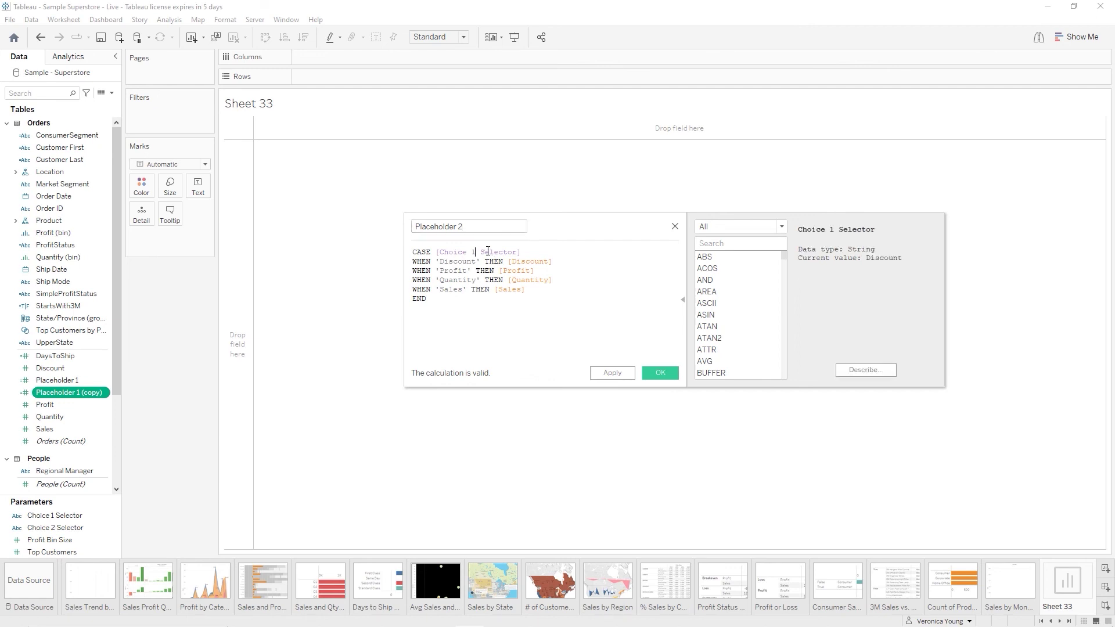
key(BackSpace)
text(2)
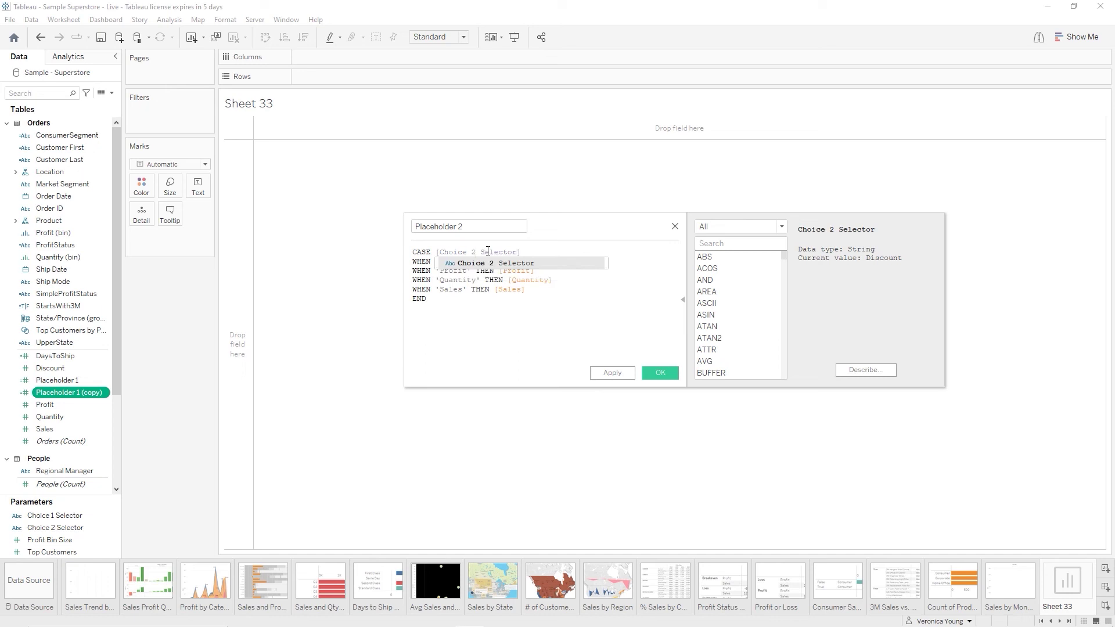
click(500, 309)
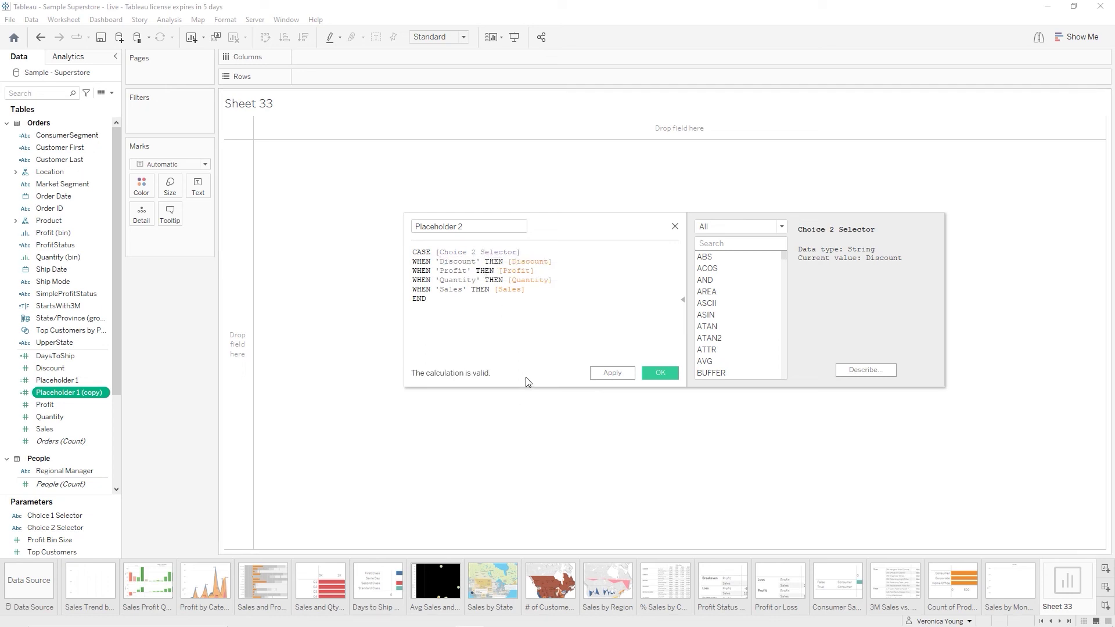
click(661, 375)
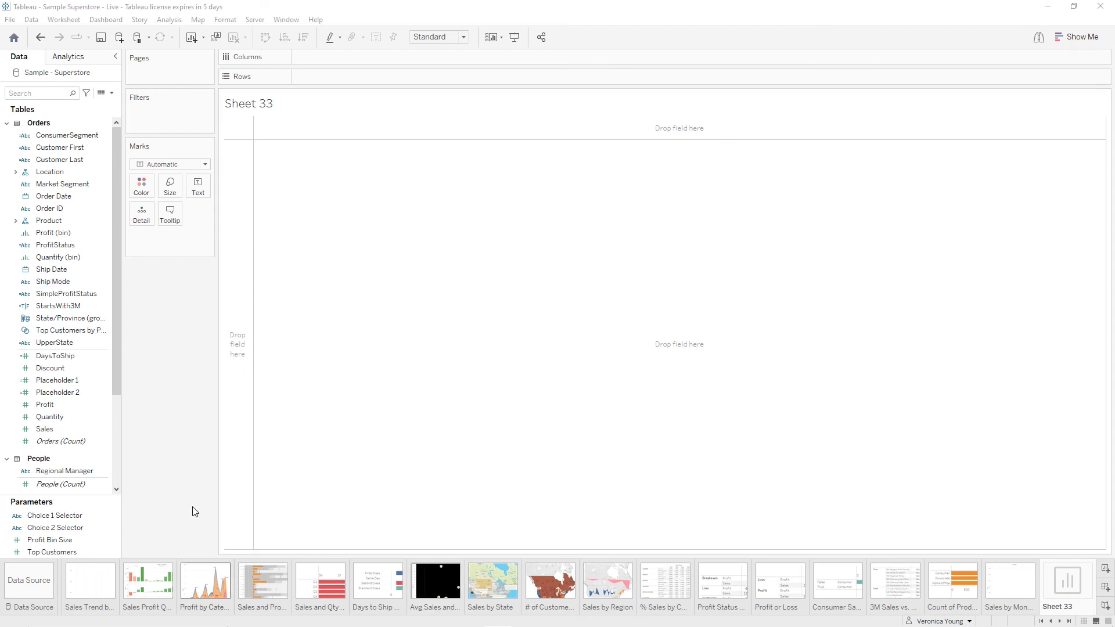
Build a scatter plot with Placeholder 2 on Columns, Placeholder 1 on Rows and Customer Last as the mark detail
drag(69, 394, 294, 59)
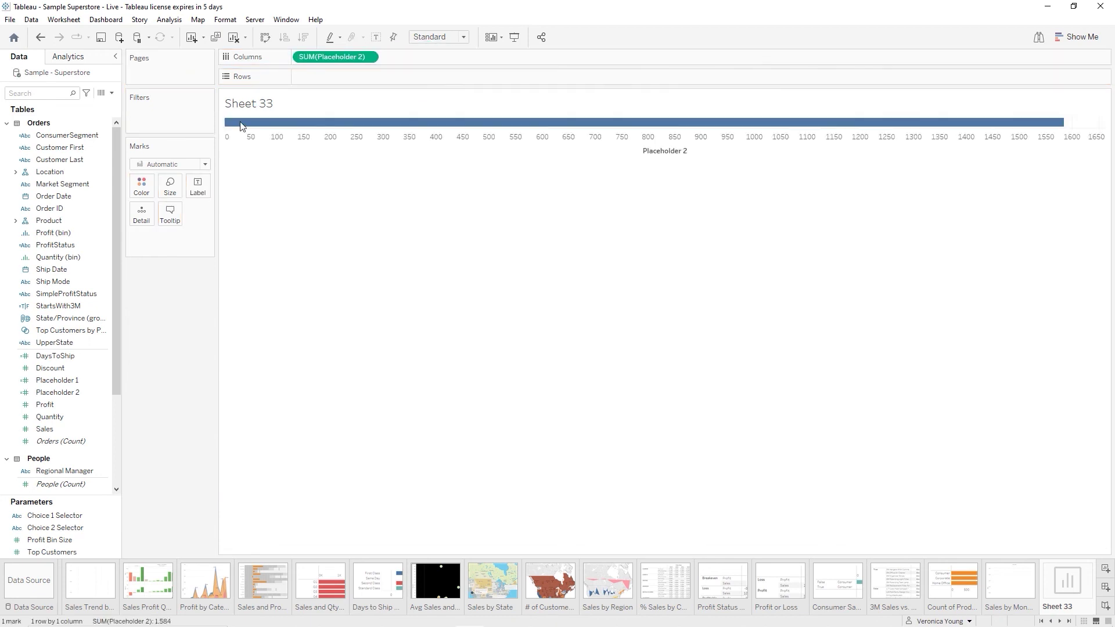
drag(57, 380, 321, 78)
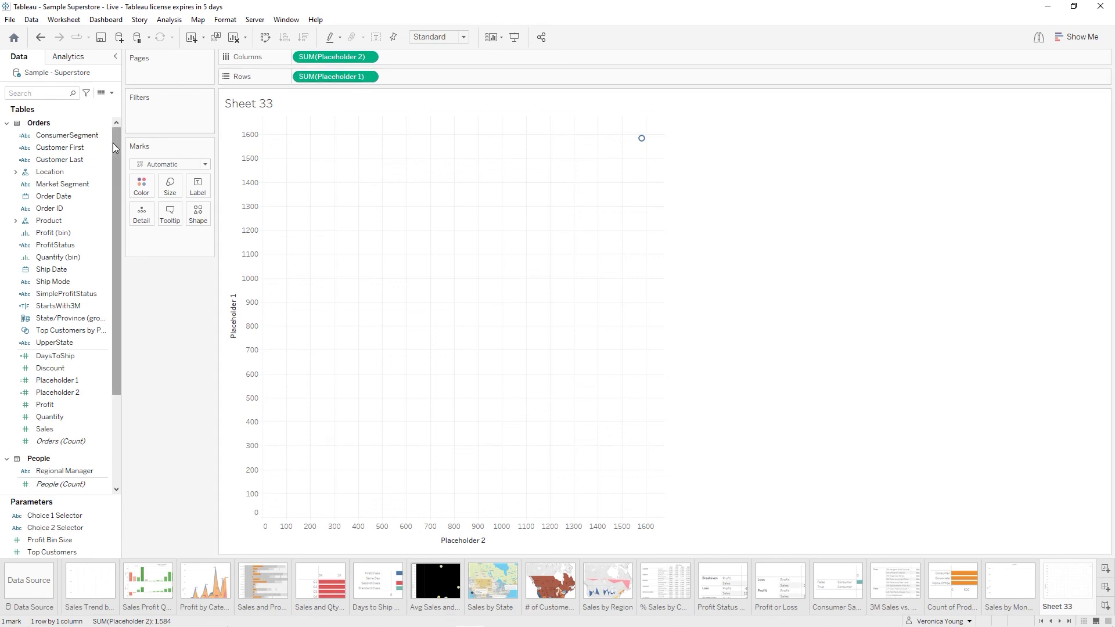
drag(72, 165, 146, 223)
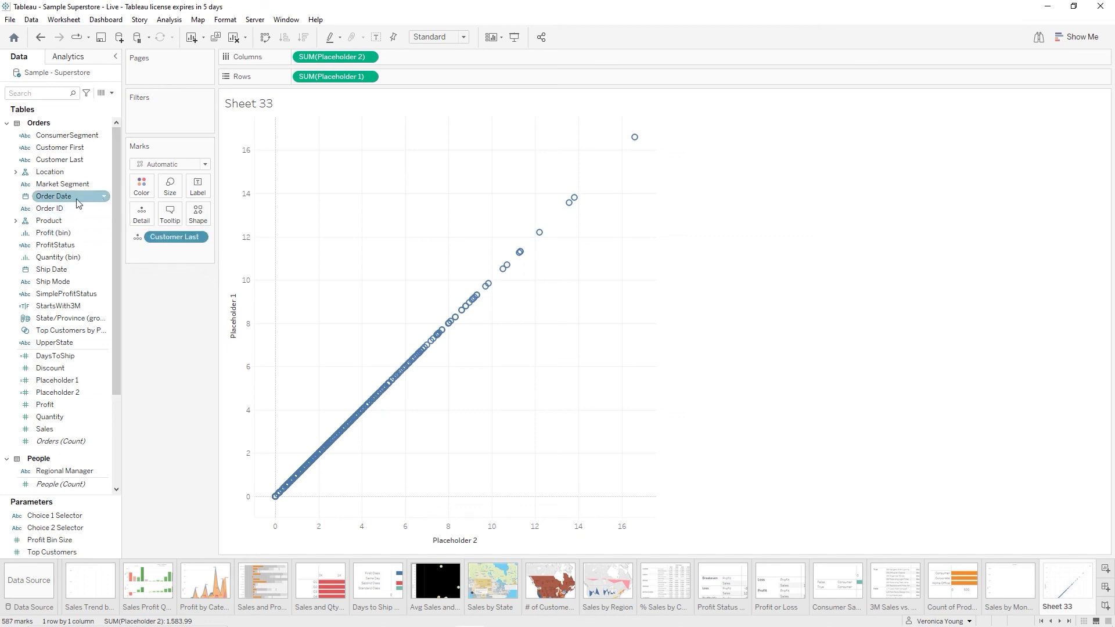
Color the scatter plot marks by Region from the Location hierarchy
click(17, 171)
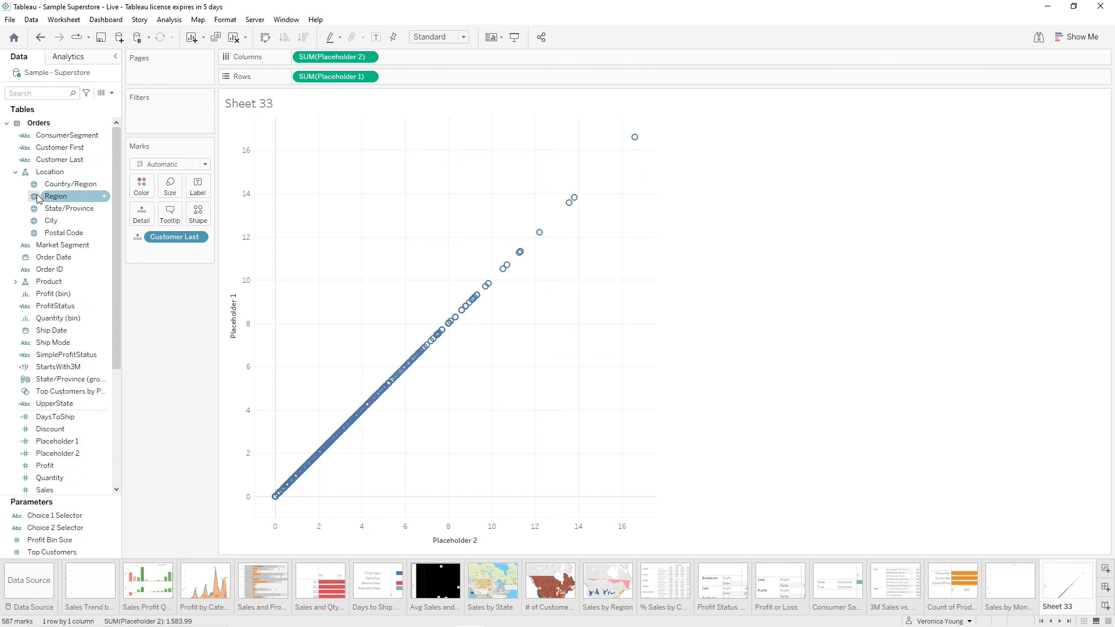
click(73, 199)
drag(75, 204, 142, 191)
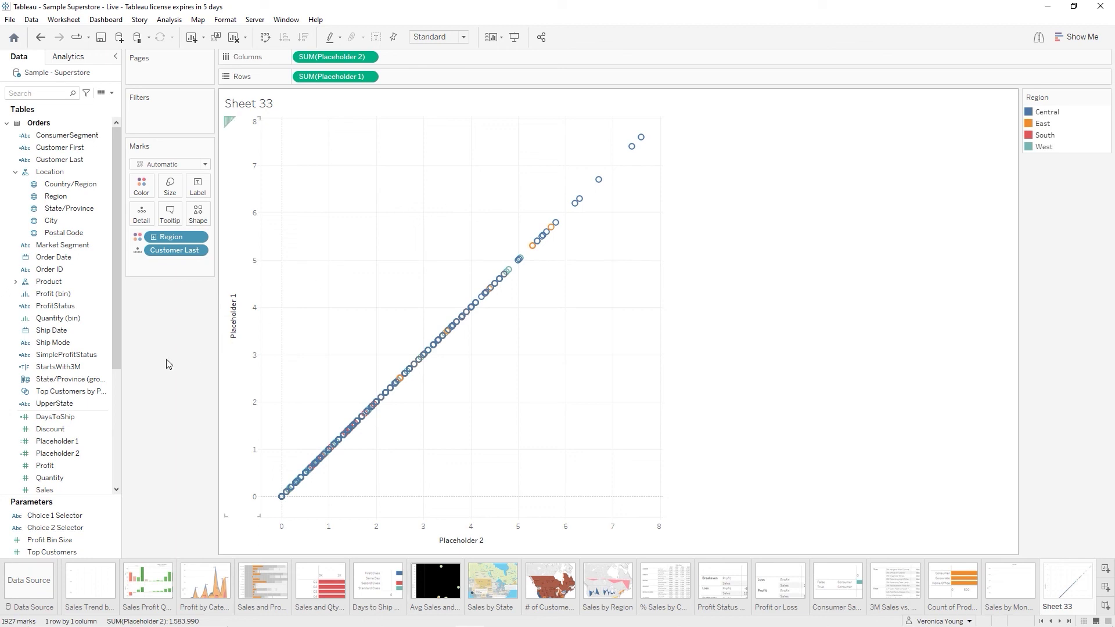
Show the parameter controls for Choice 1 Selector and Choice 2 Selector on the sheet
right_click(63, 517)
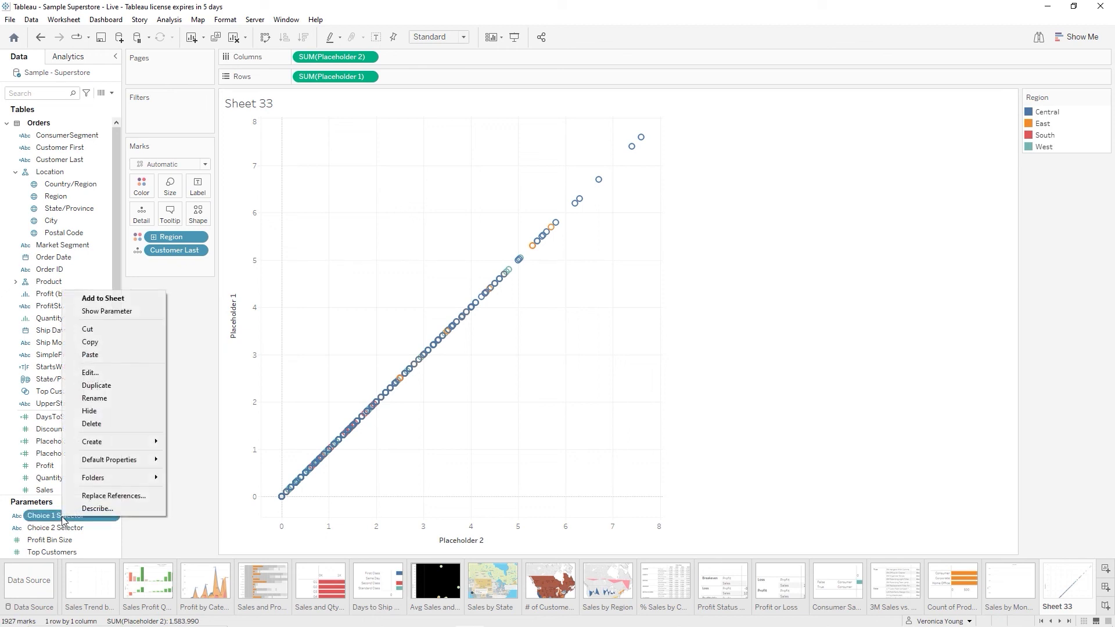
click(119, 311)
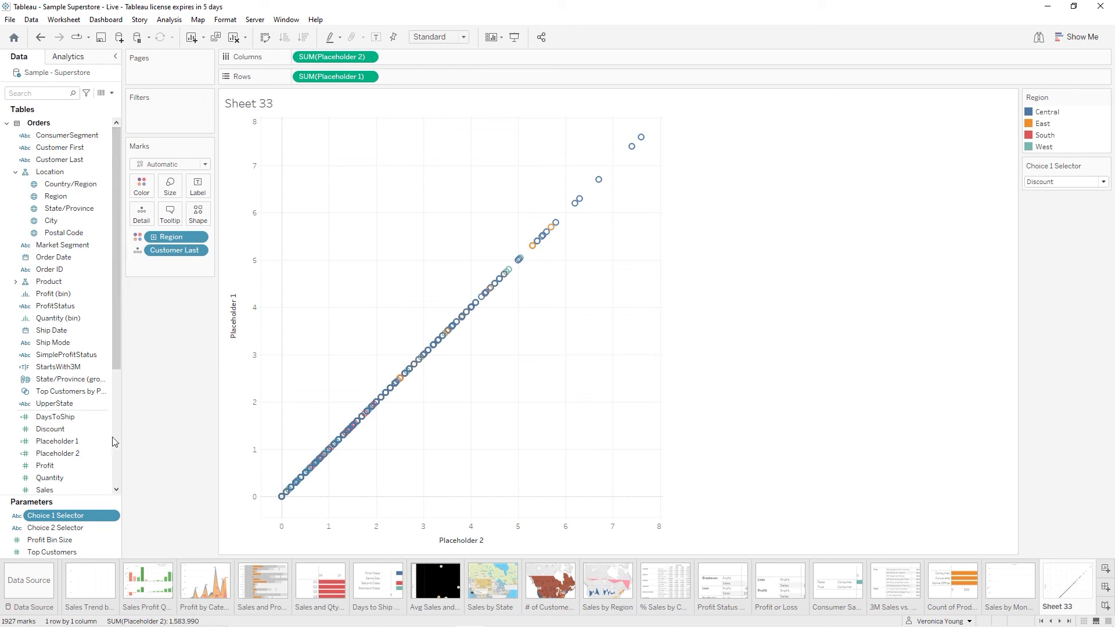
right_click(77, 528)
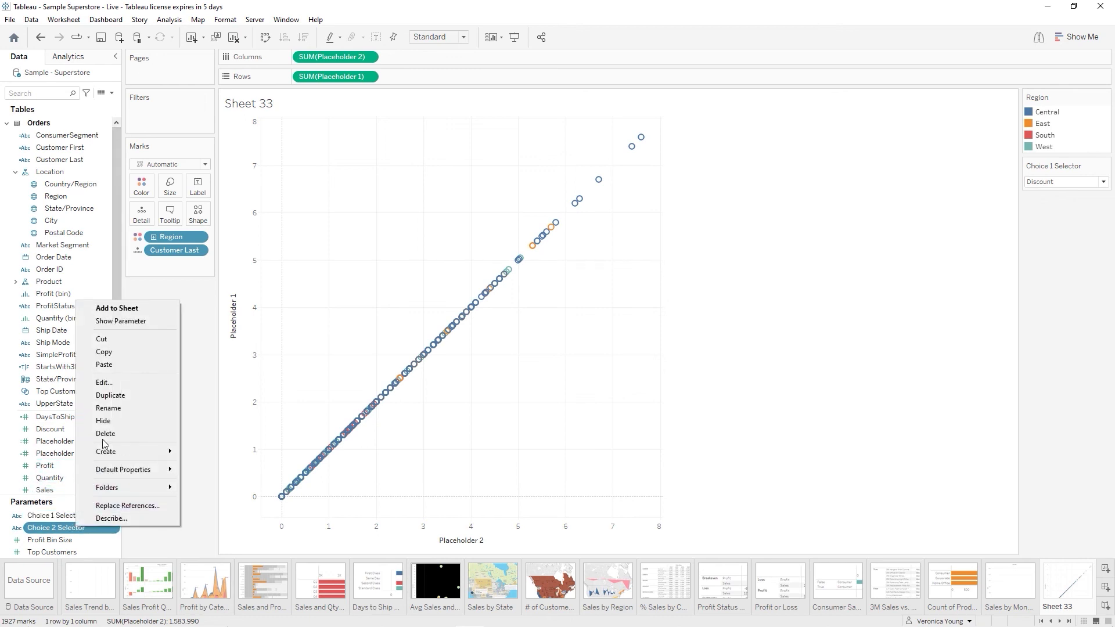
click(119, 321)
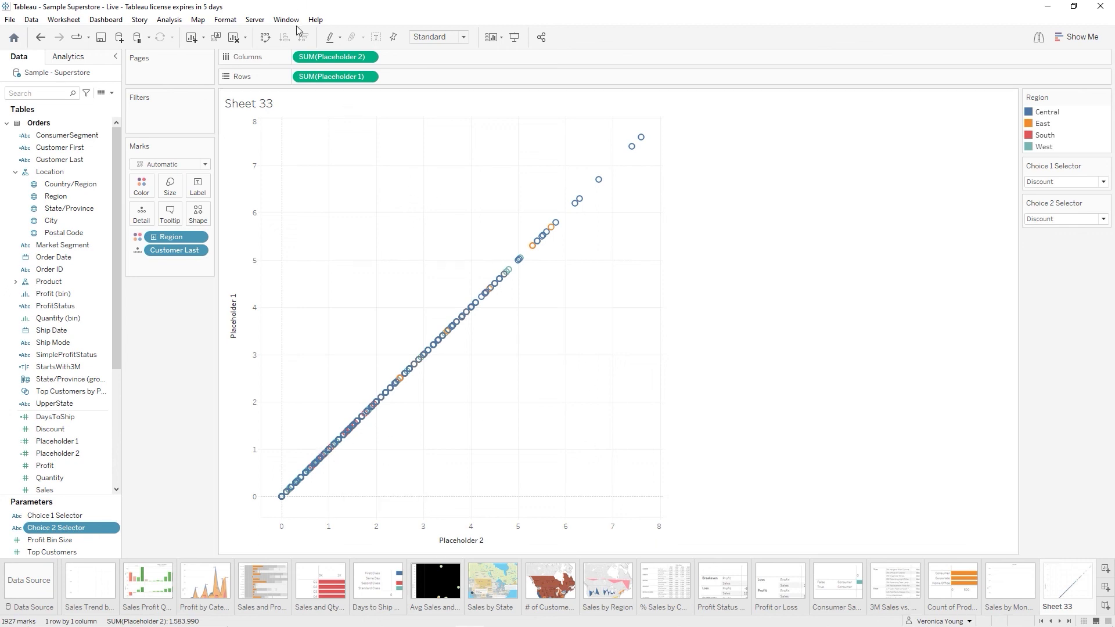
Try Placeholder 2 on Columns and Placeholder 1 on Rows as dimensions, and restore their sums by turning on Aggregate Measures
right_click(328, 63)
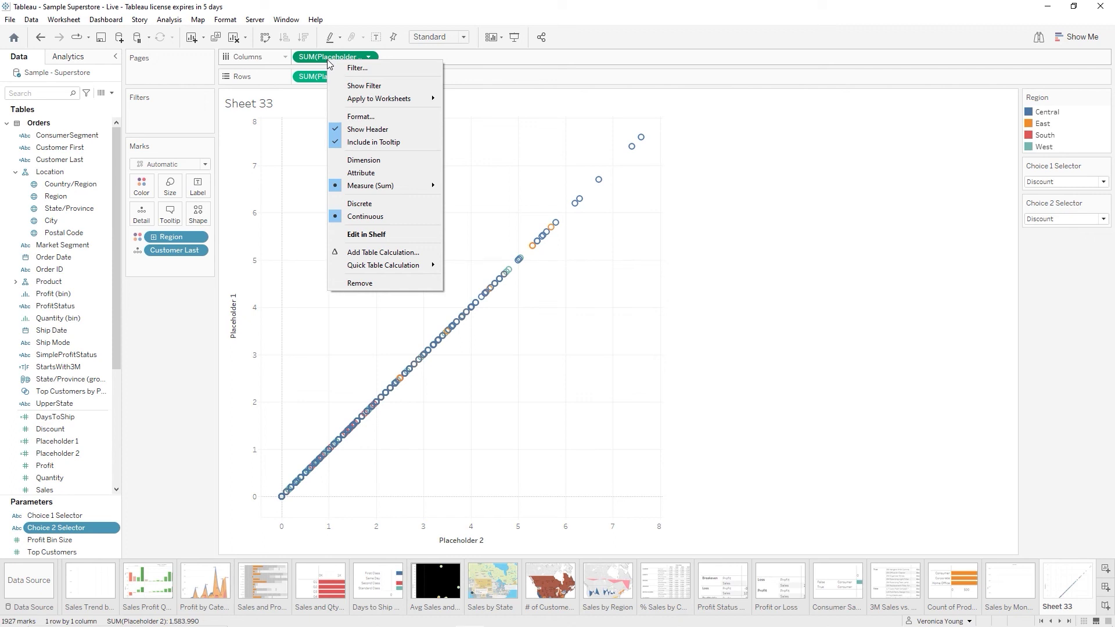
click(364, 161)
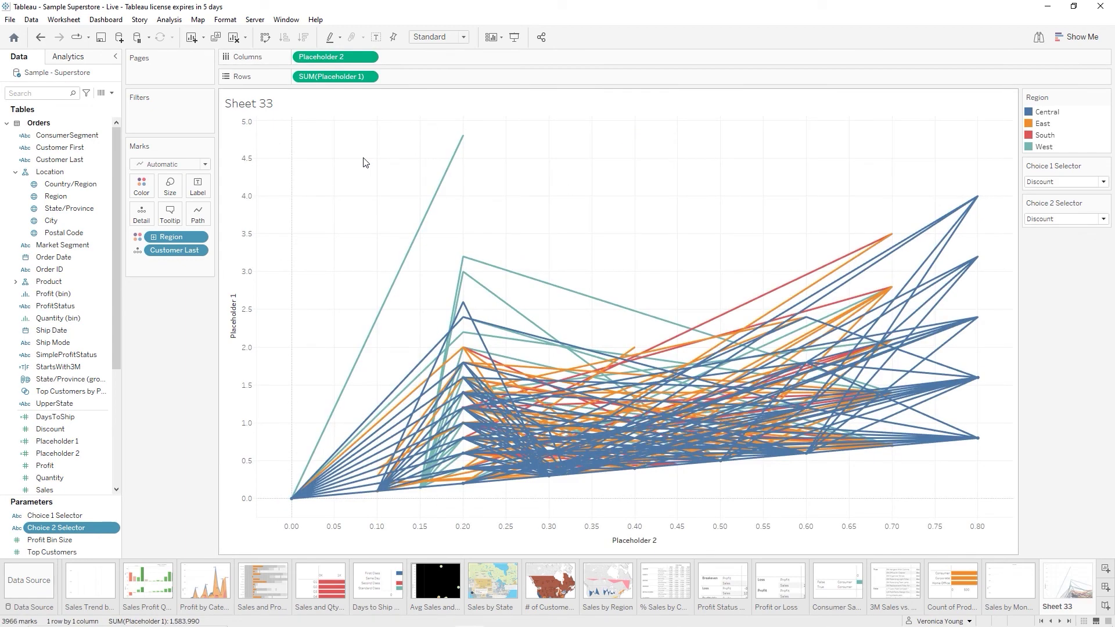
right_click(336, 78)
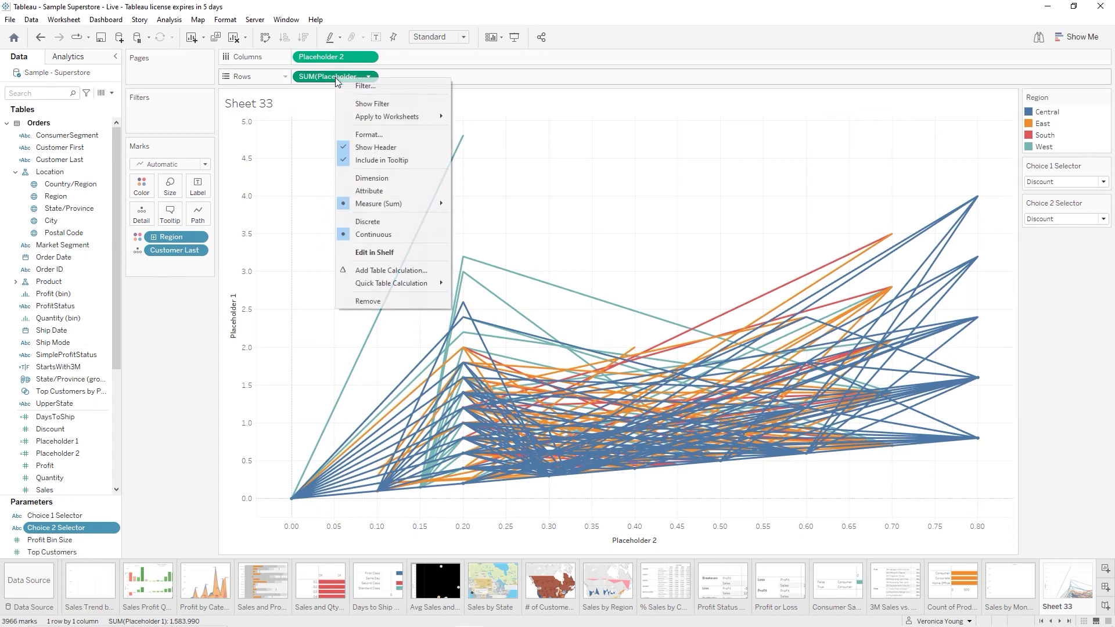
click(391, 179)
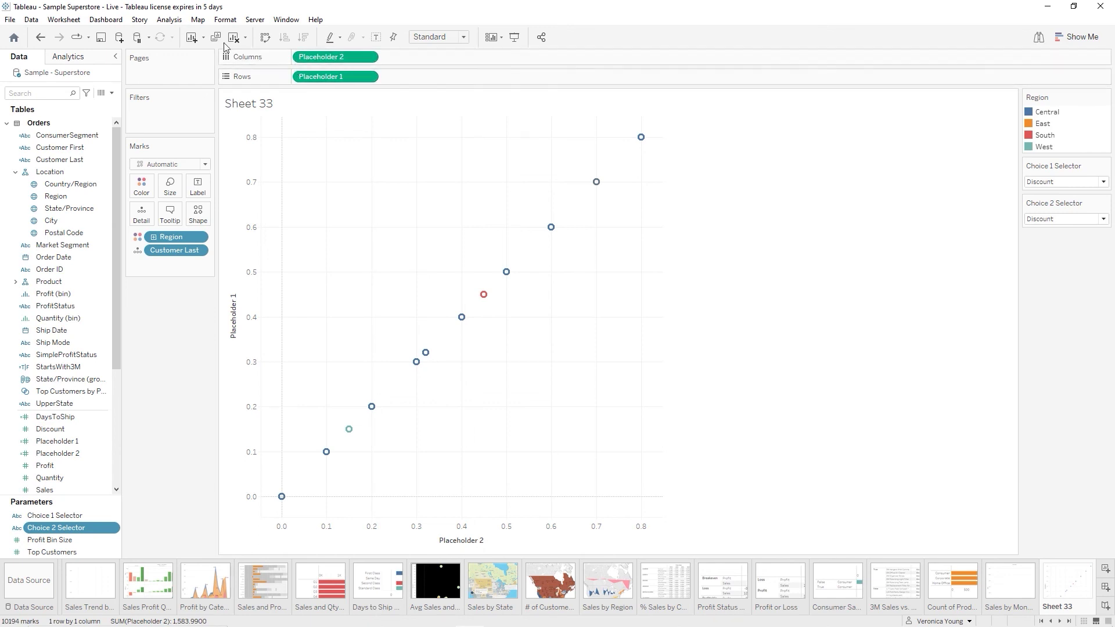
click(176, 24)
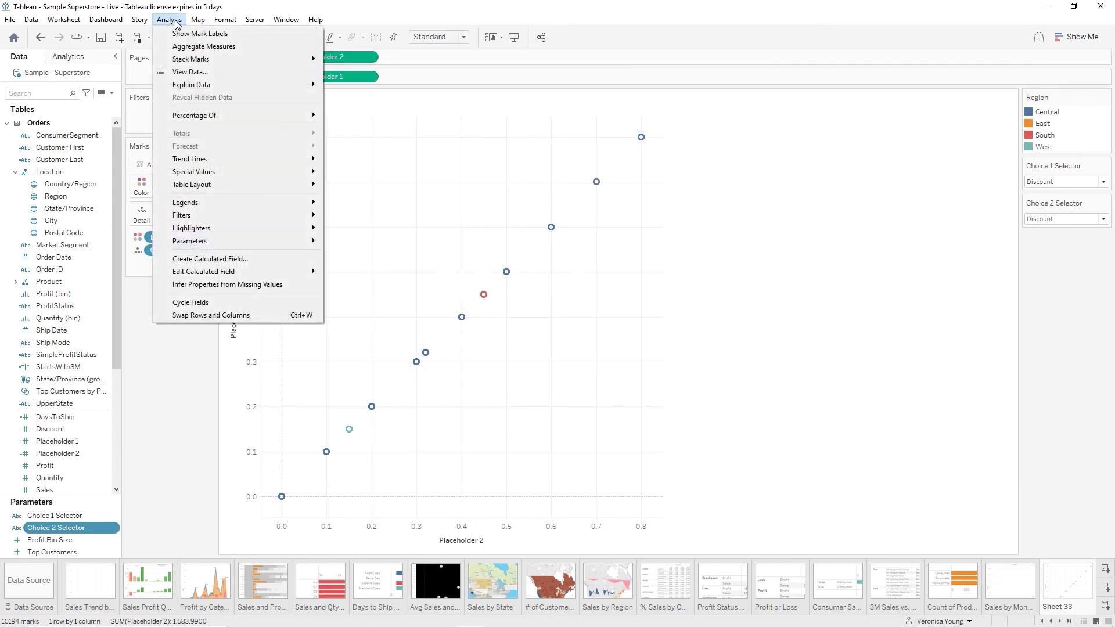
click(183, 52)
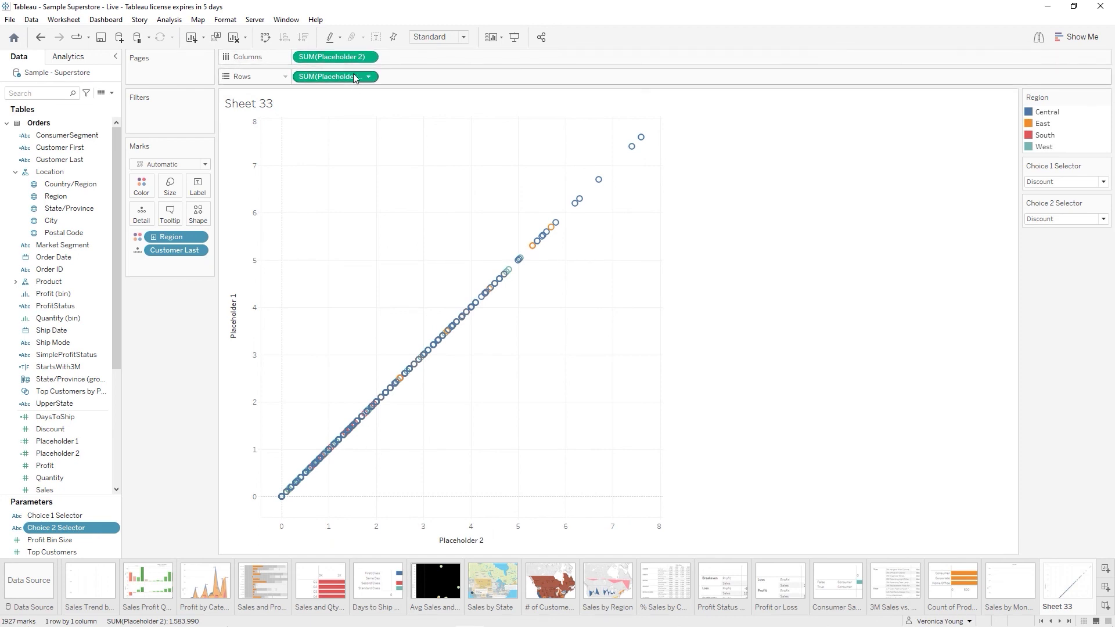
Disaggregate the scatter plot by turning off Aggregate Measures so every order row is plotted as its own mark
click(169, 19)
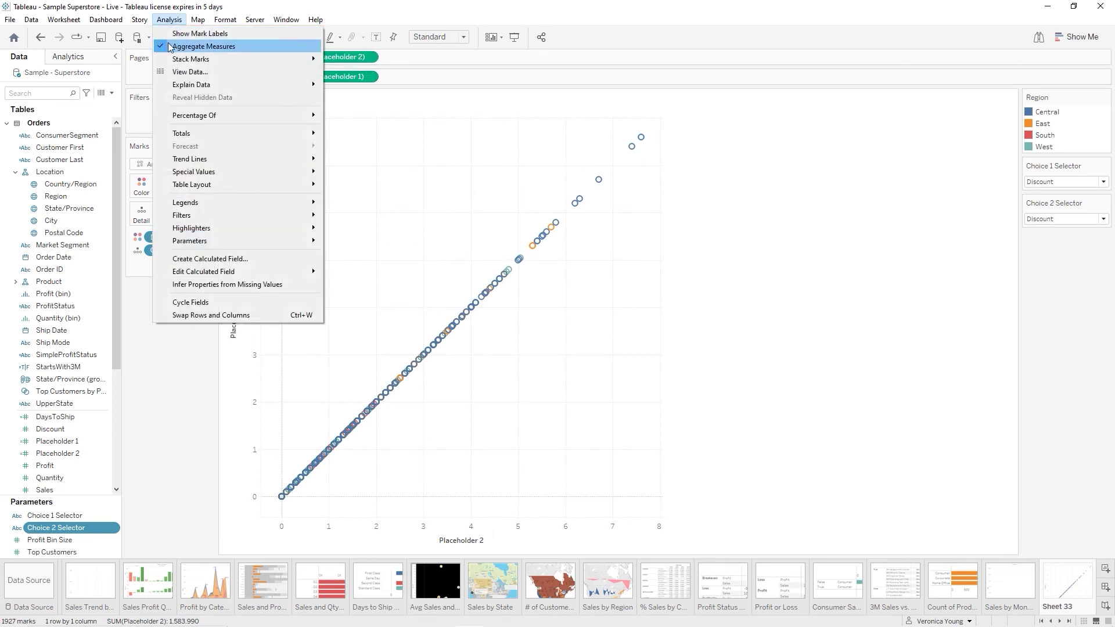
click(172, 48)
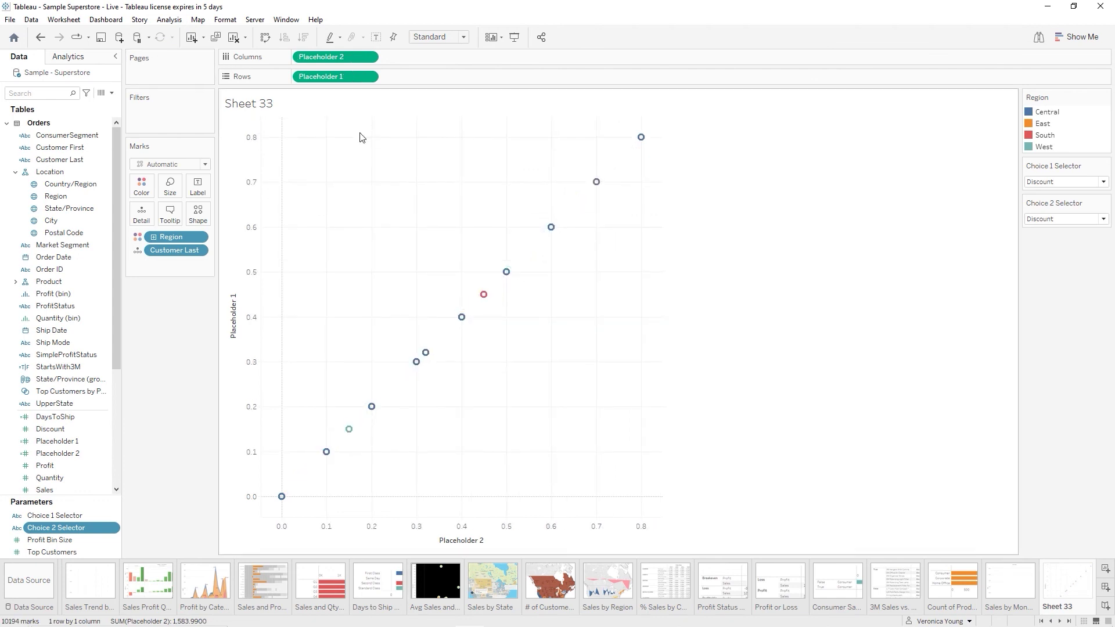
click(360, 138)
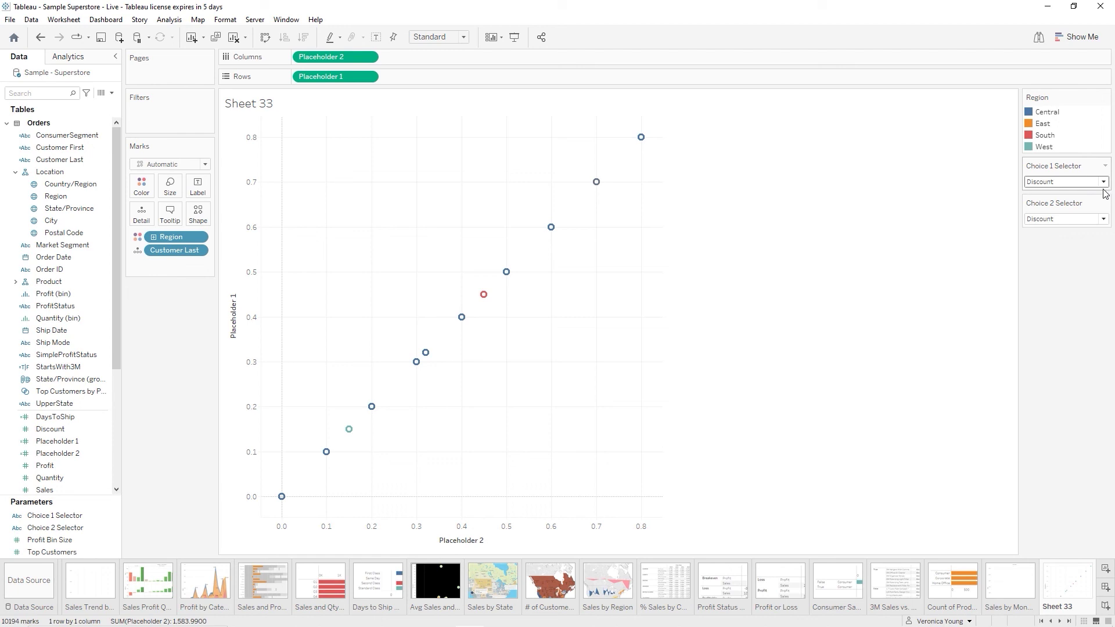
Try the axis selectors with Choice 2 Selector set to Profit and Choice 1 Selector set to Sales
click(1104, 220)
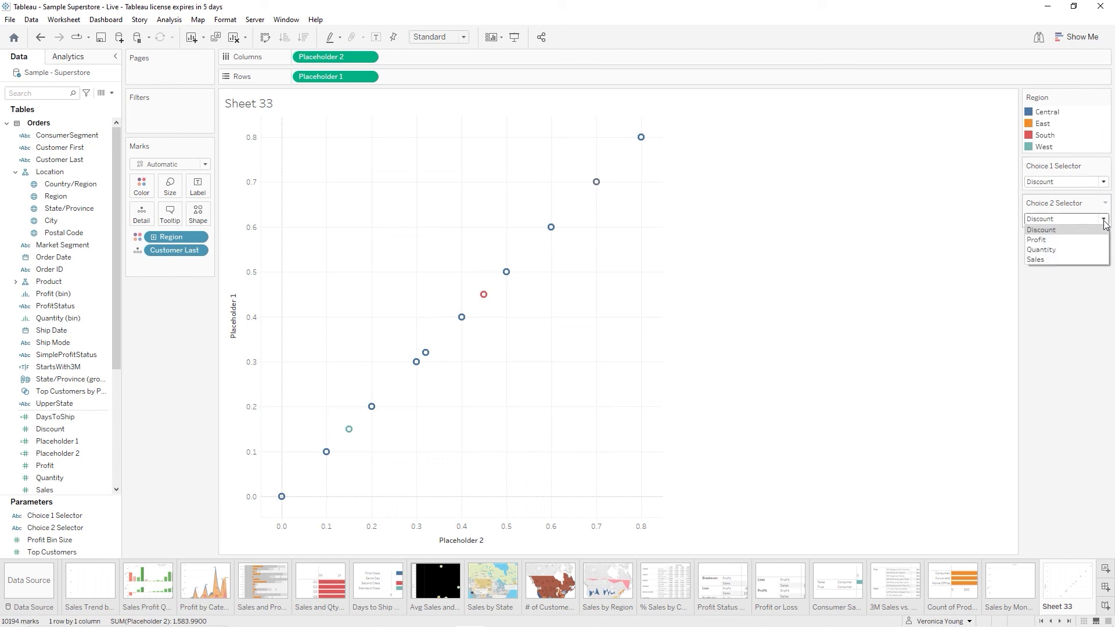
click(1053, 239)
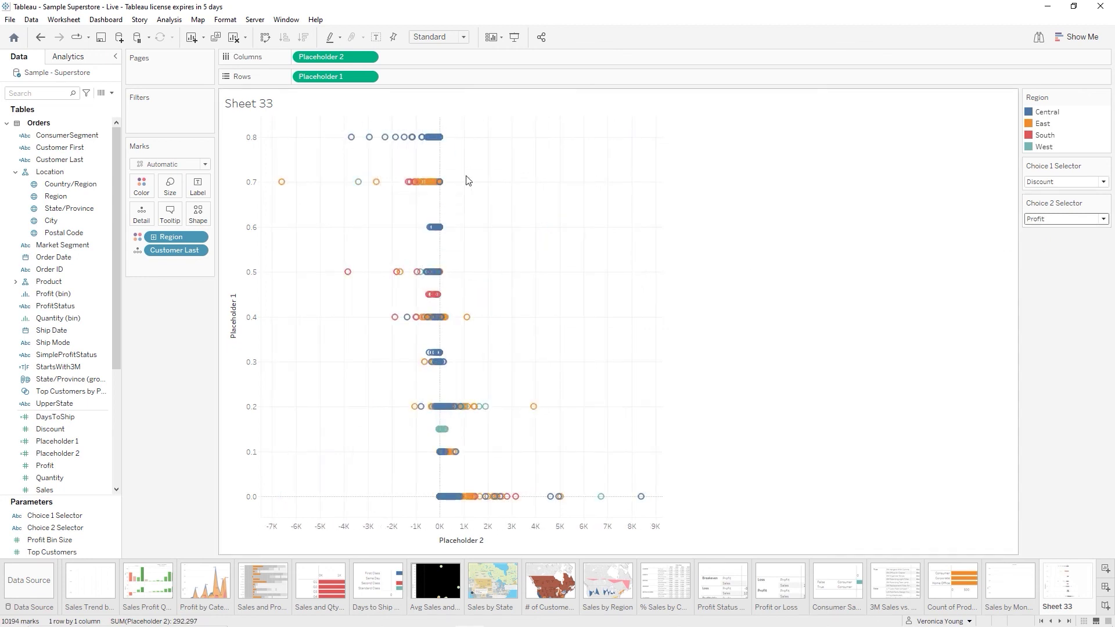
mouse_move(454, 226)
click(1103, 182)
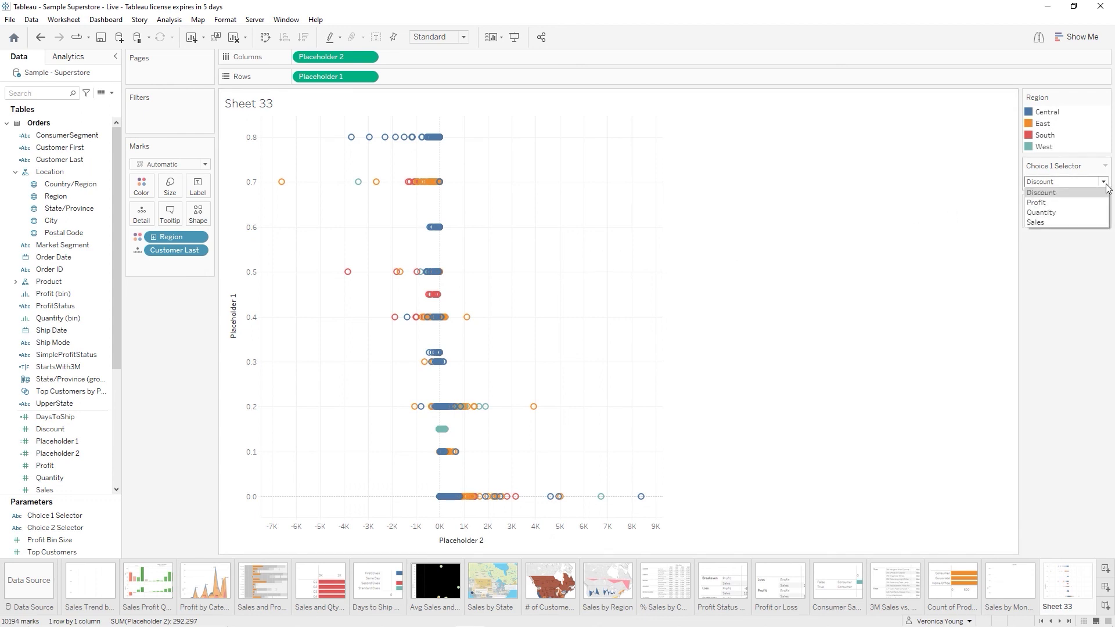
click(1044, 223)
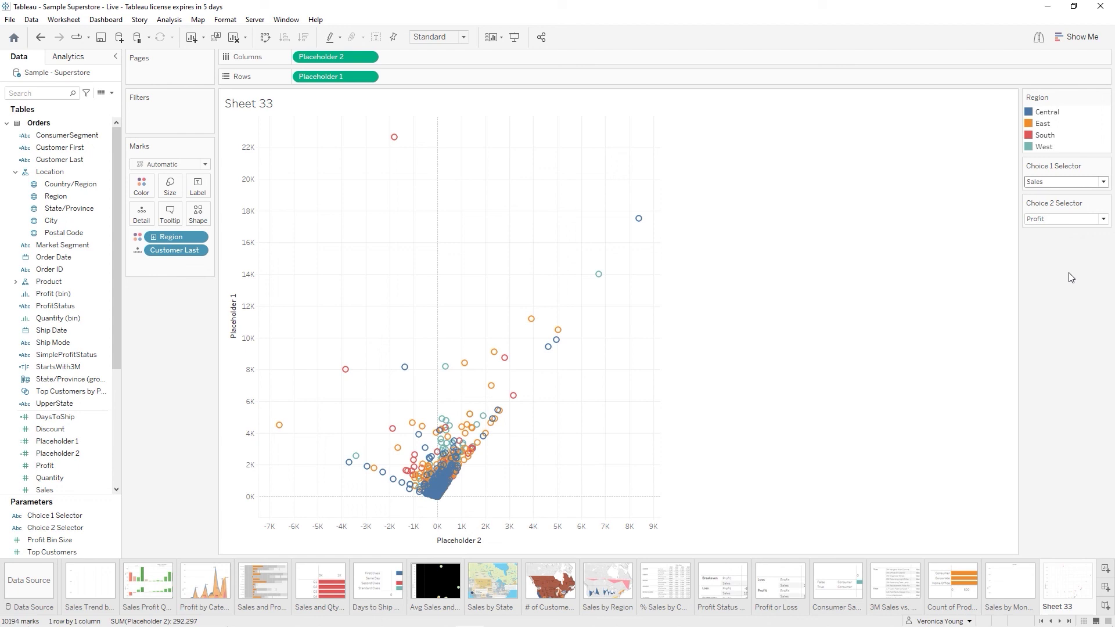
Return both Choice 1 Selector and Choice 2 Selector to Discount
click(1103, 182)
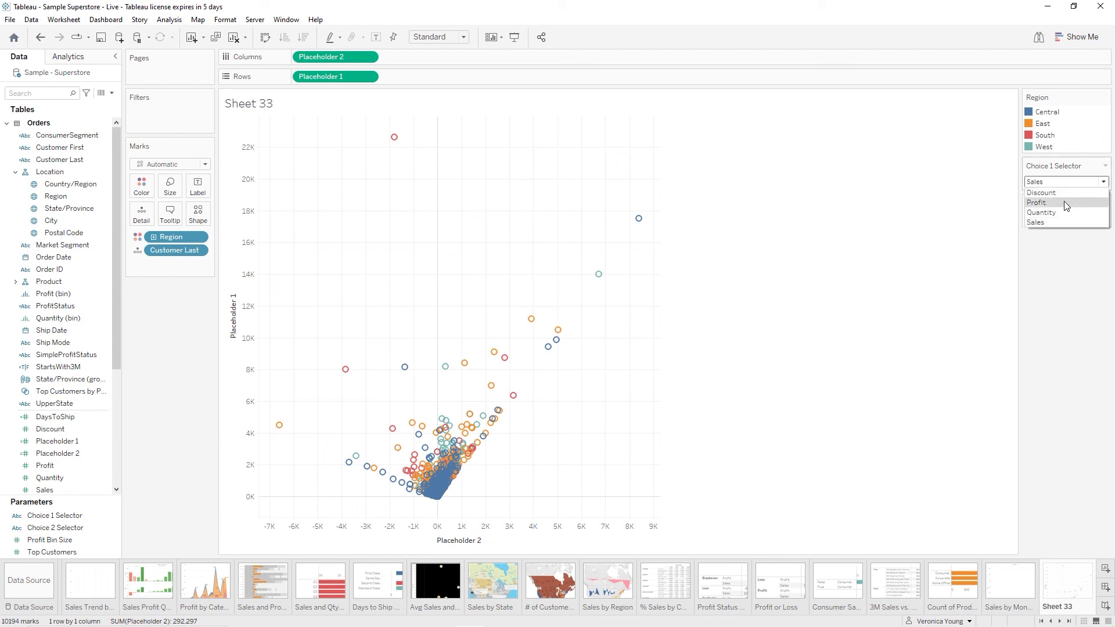
click(1063, 191)
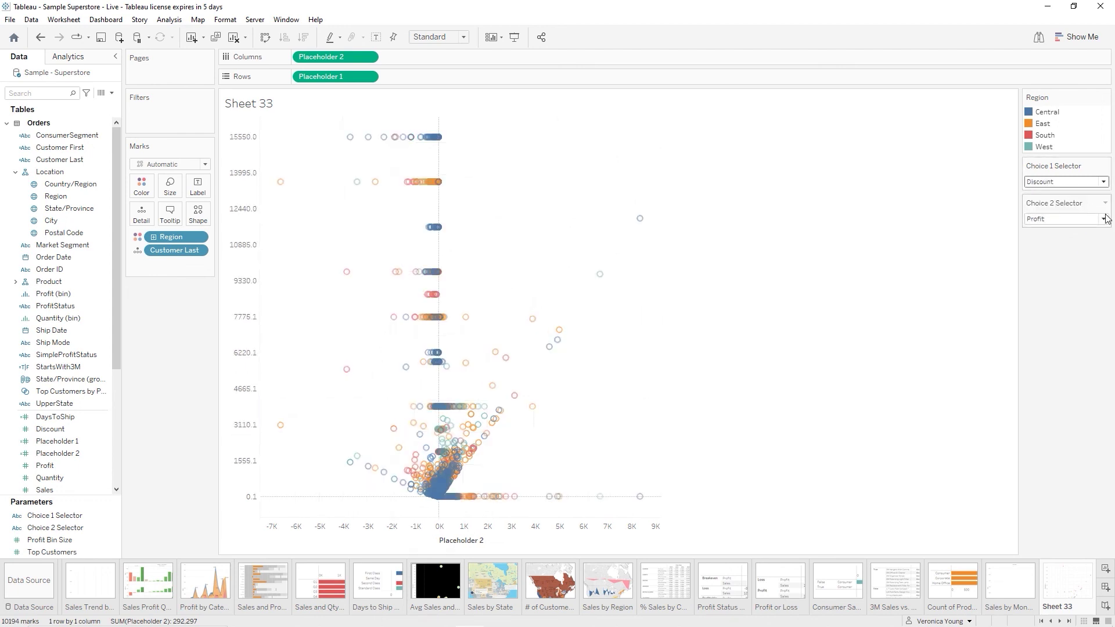
click(1103, 219)
click(1066, 231)
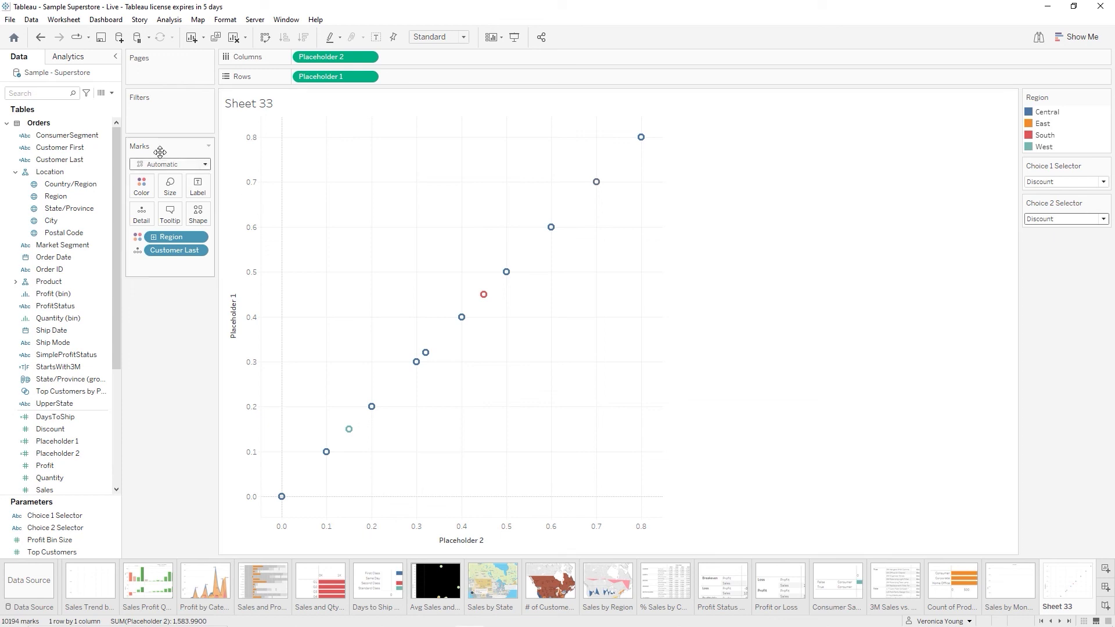
Create a new calculated field named X-Axis Title
click(112, 93)
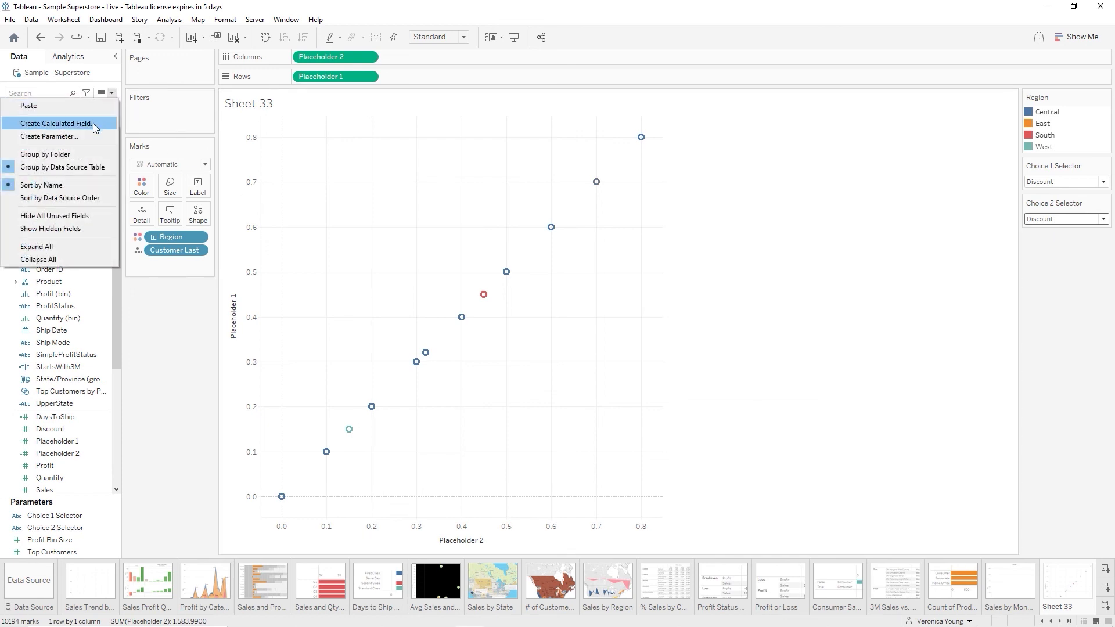
click(93, 123)
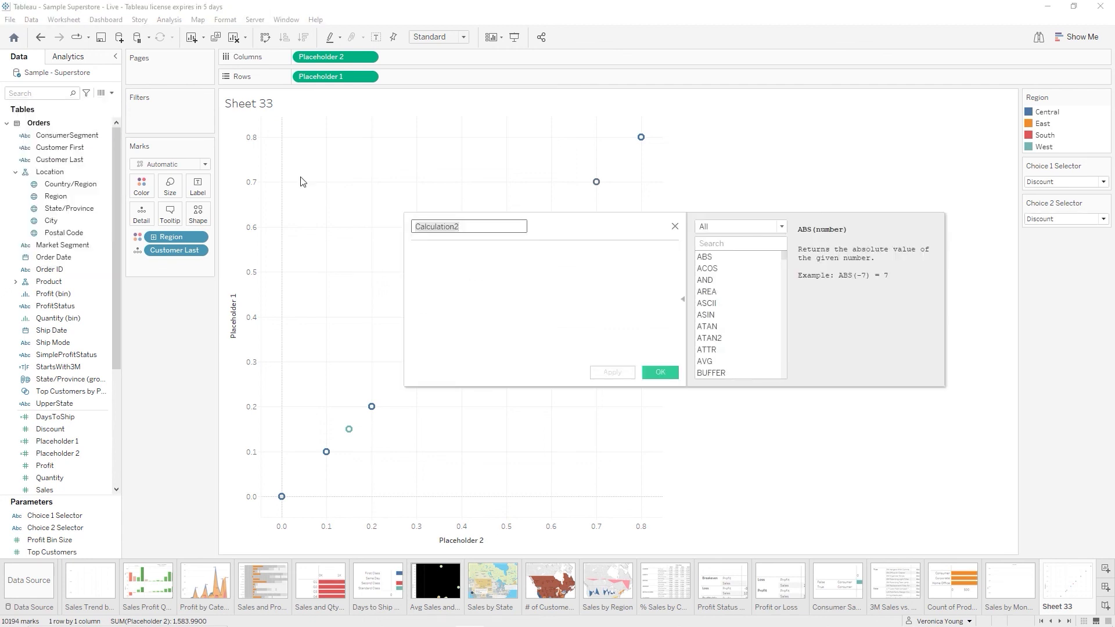
text(X)
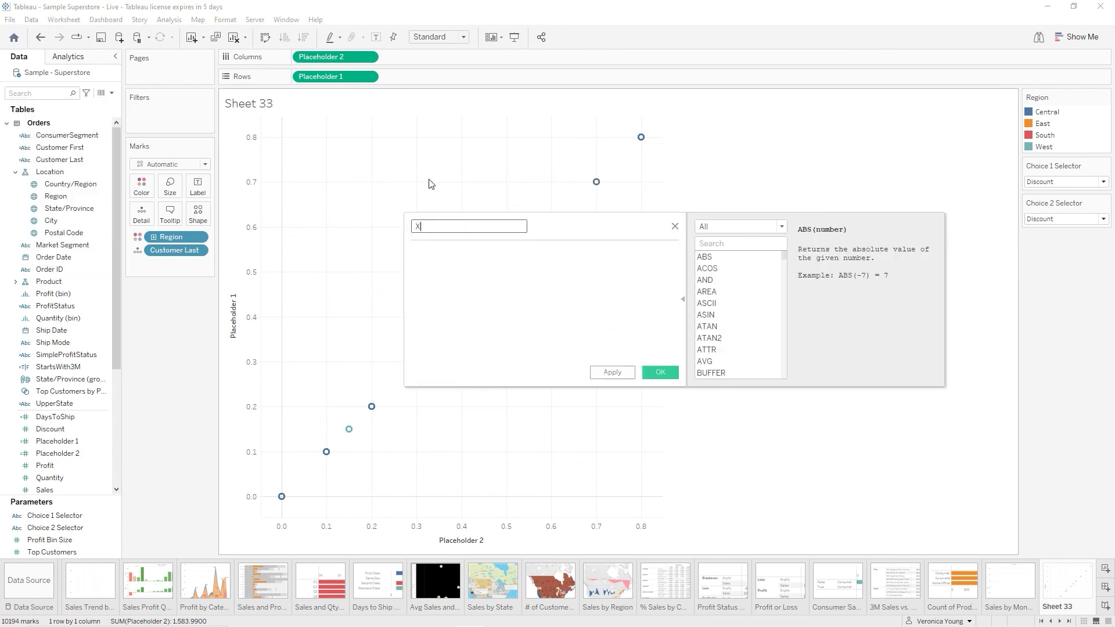
text(-Axis Title)
key(Tab)
Begin the X-Axis Title formula with CASE [Choice 2 Selector] and collapse the function reference
text(ca)
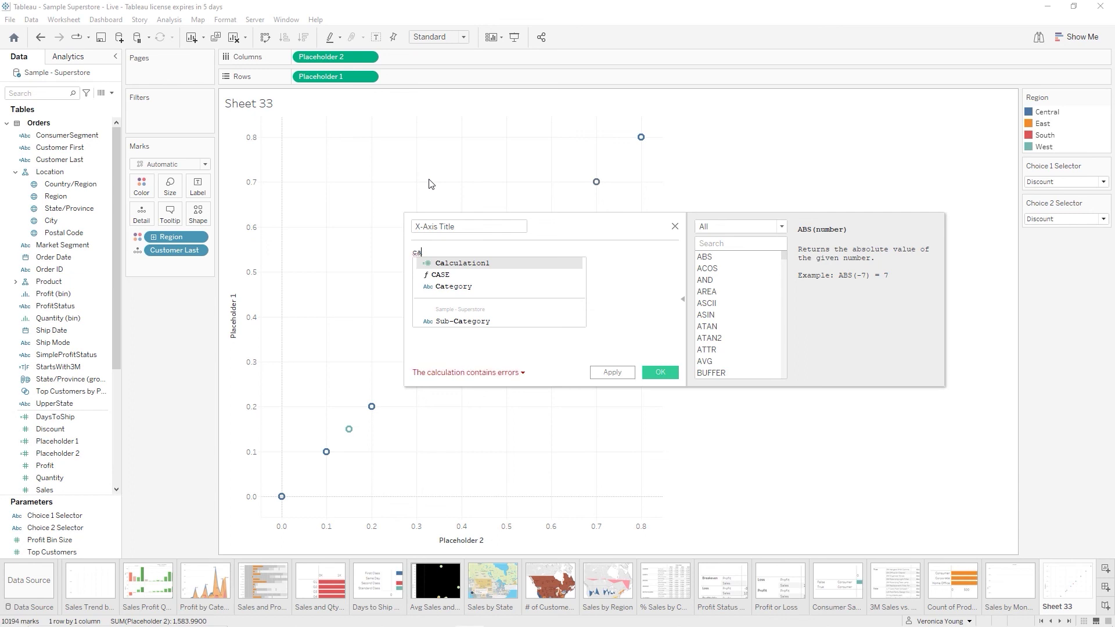
key(Down)
key(Return)
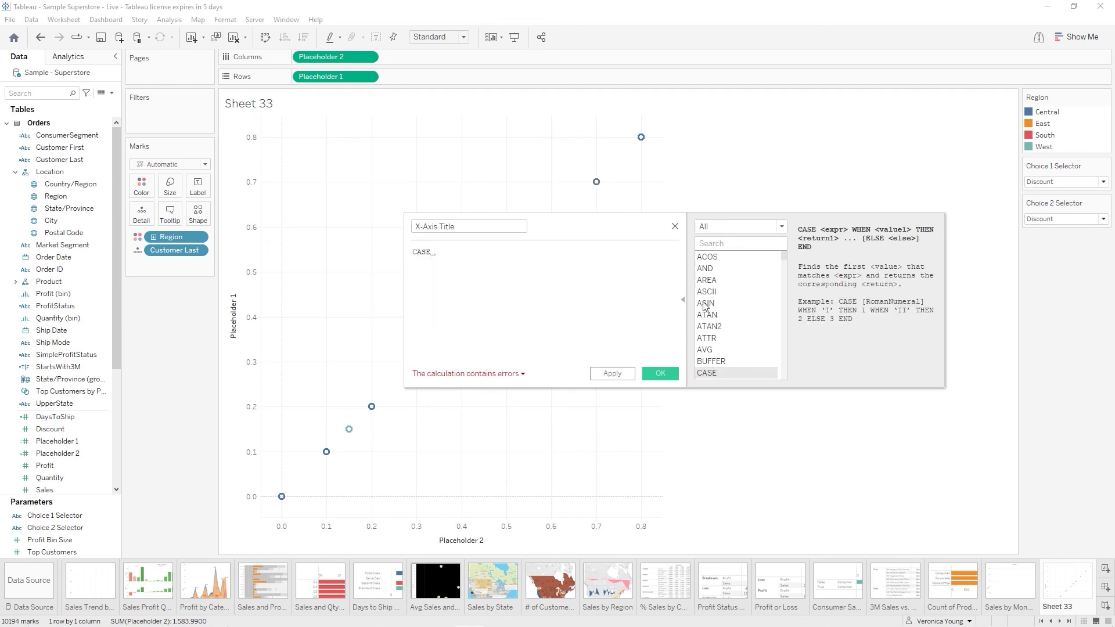
click(684, 299)
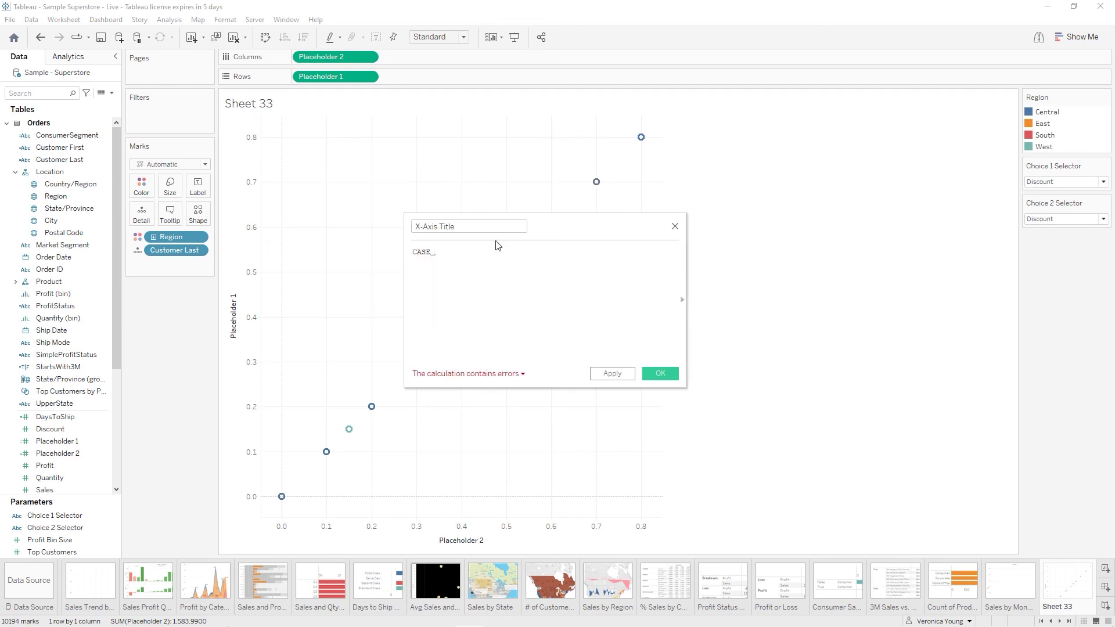
text(Cho)
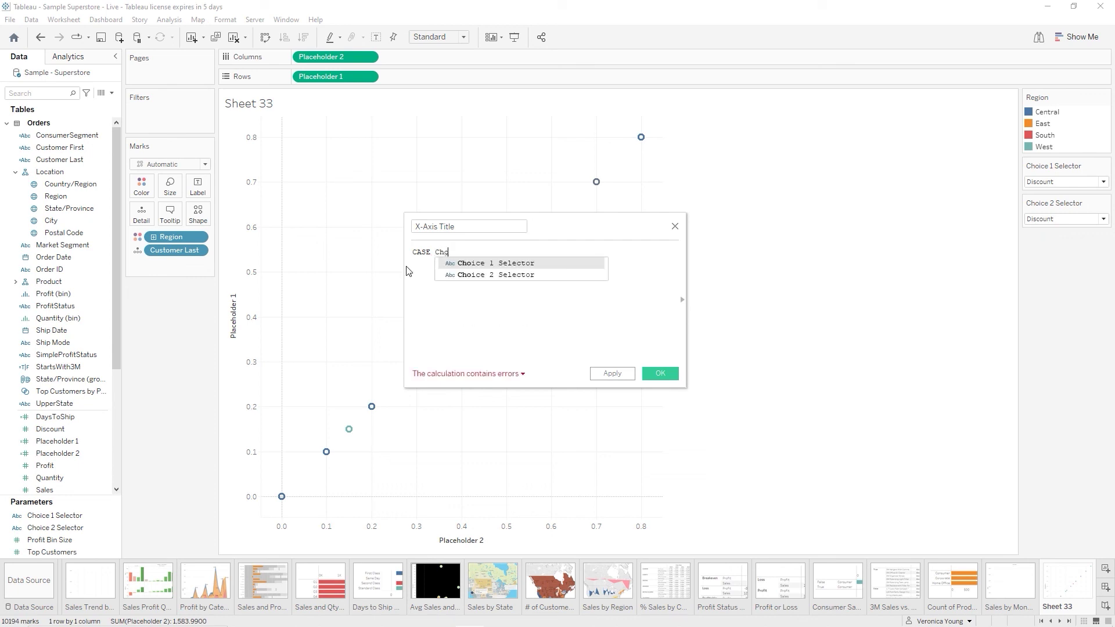
key(Down)
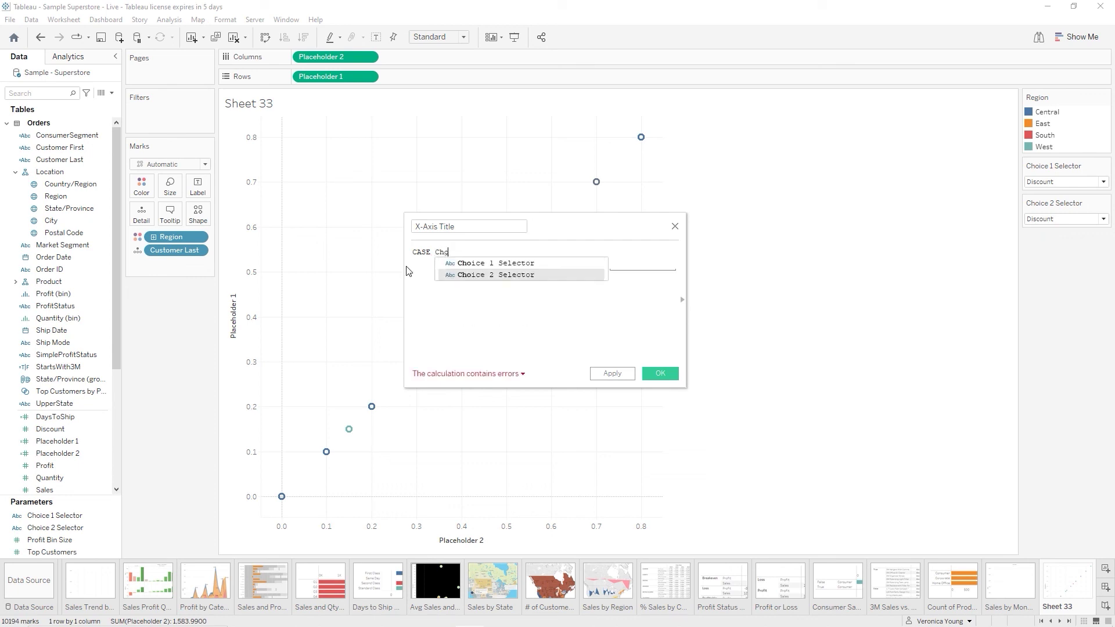
key(Return)
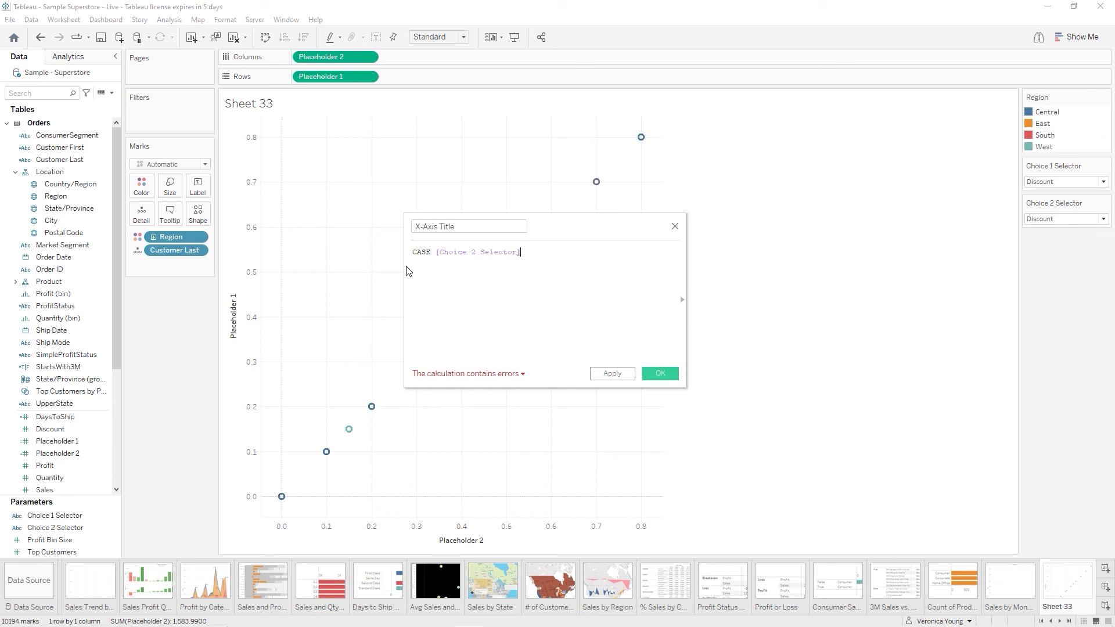
Add WHEN 'Discount' THEN 'Discount' and WHEN 'Profit' THEN 'Profit' as separate lines of the CASE formula
key(Return)
text(WHEN 'Disco)
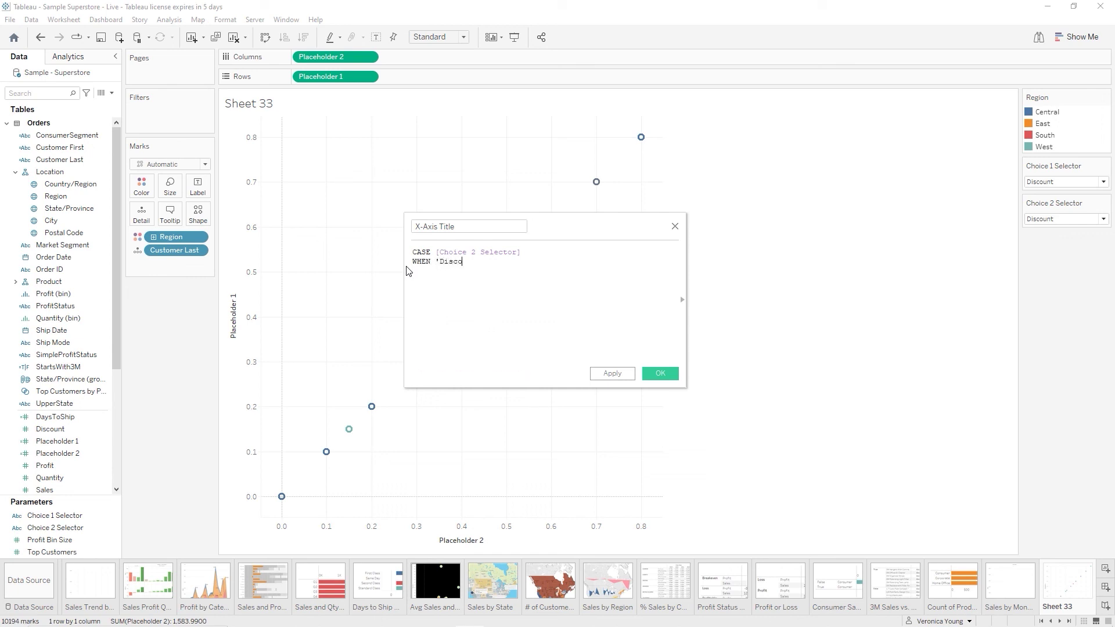
text(unt' THEN 'Discount')
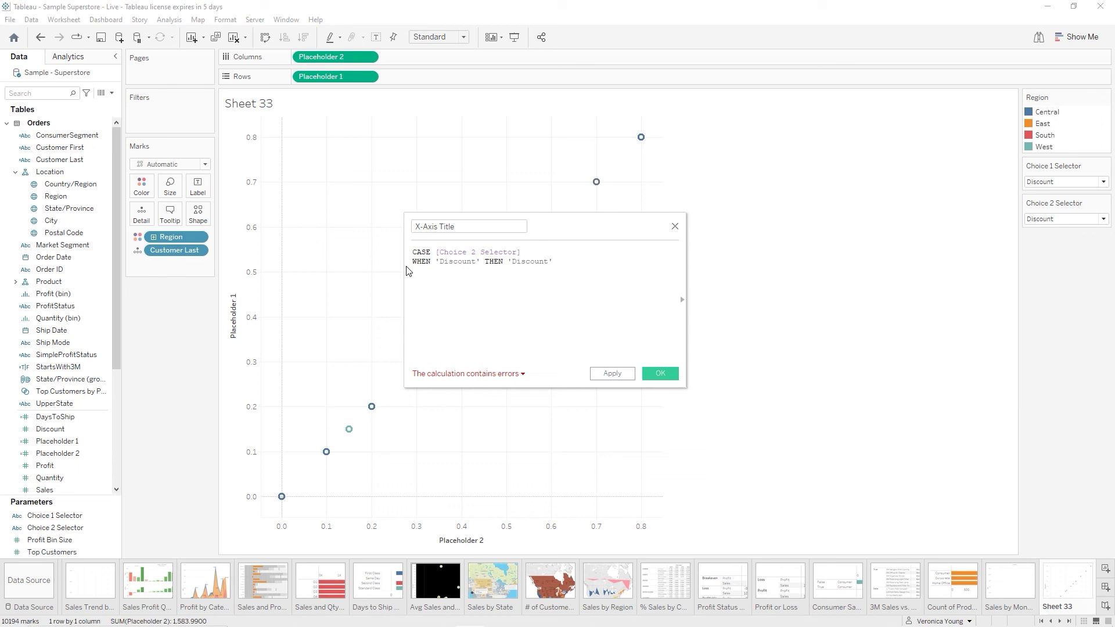
key(Return)
text(WHEN)
text( ")
key(BackSpace)
text('Profit' t)
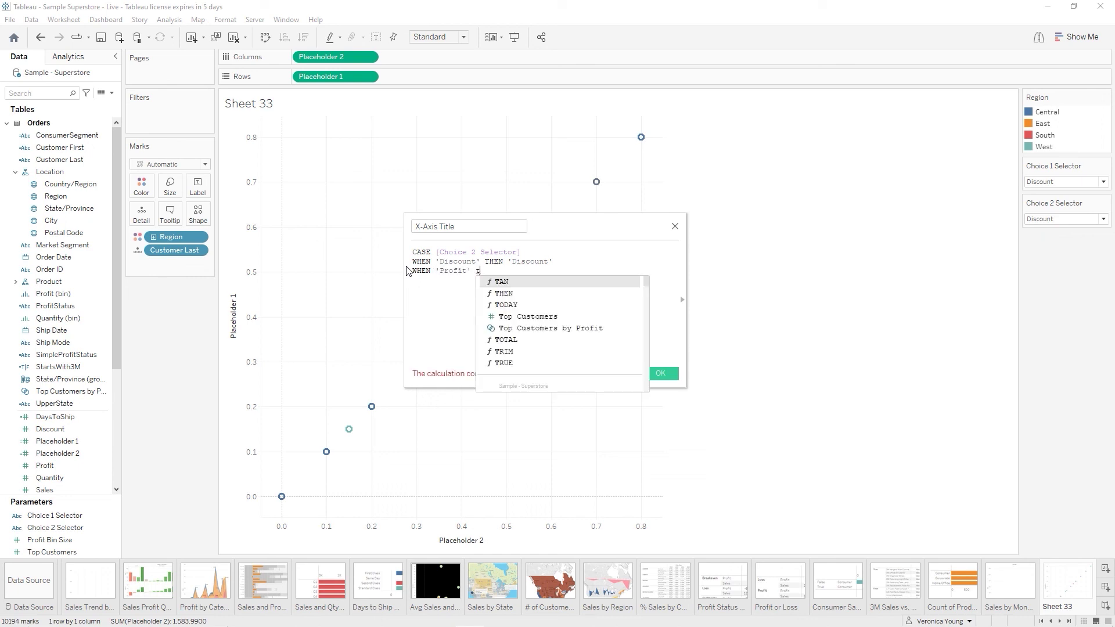
key(Down)
key(Return)
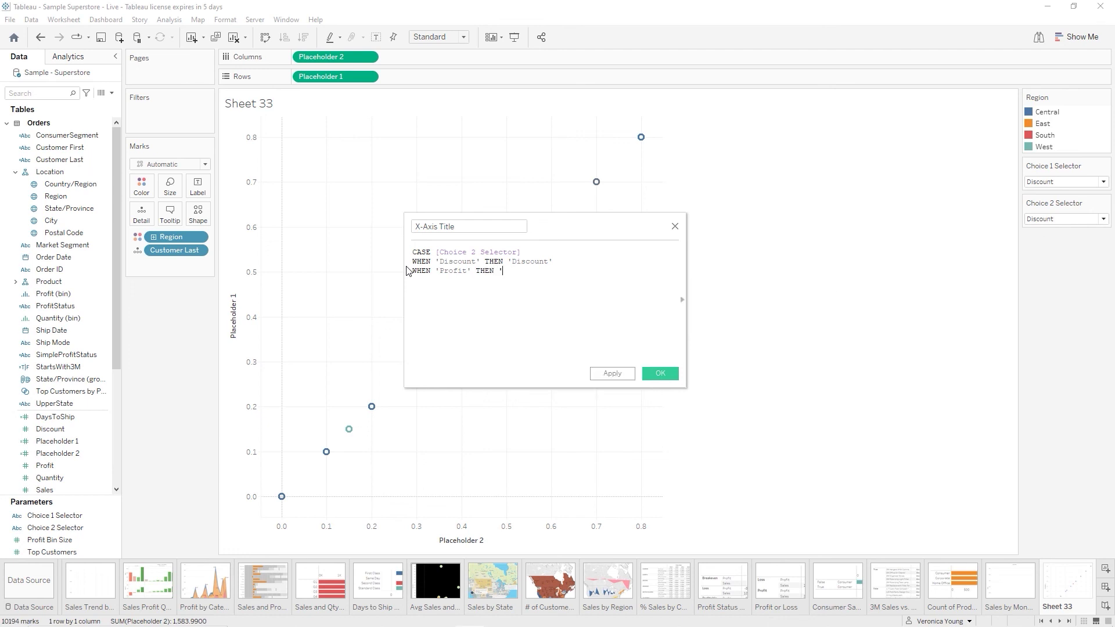
text('Profit')
Add WHEN 'Quantity' THEN 'Quantity' and WHEN 'Sales' THEN 'Sales' as further lines of the CASE formula
key(Return)
text(WHEN 'Quantity' THEN 'q)
key(BackSpace)
text(Quantity')
key(Return)
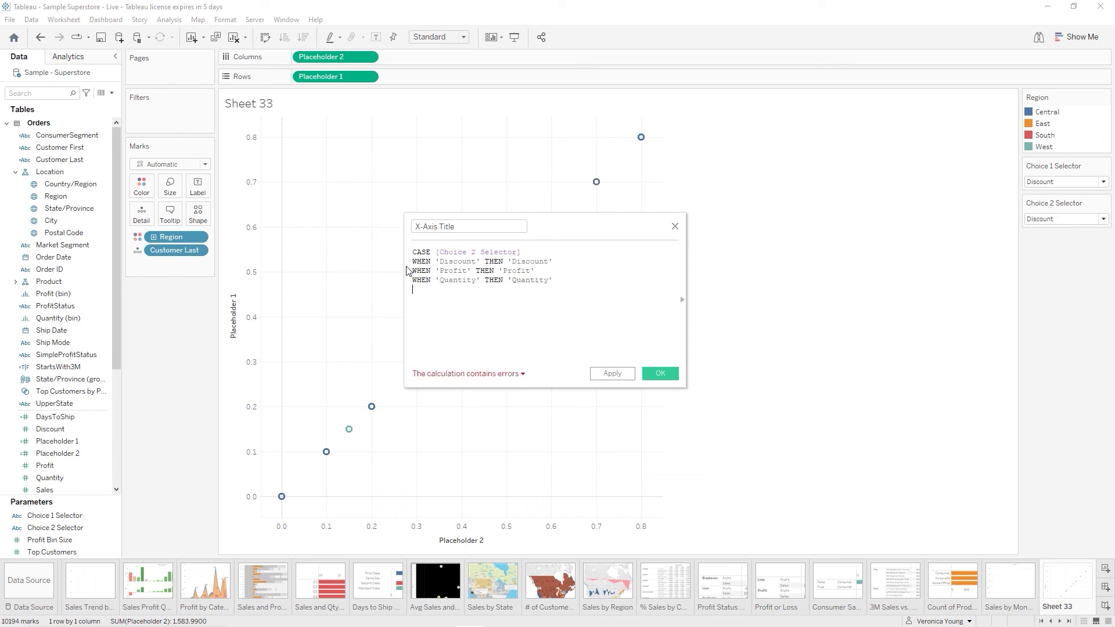
text(WHEN 'Sales)
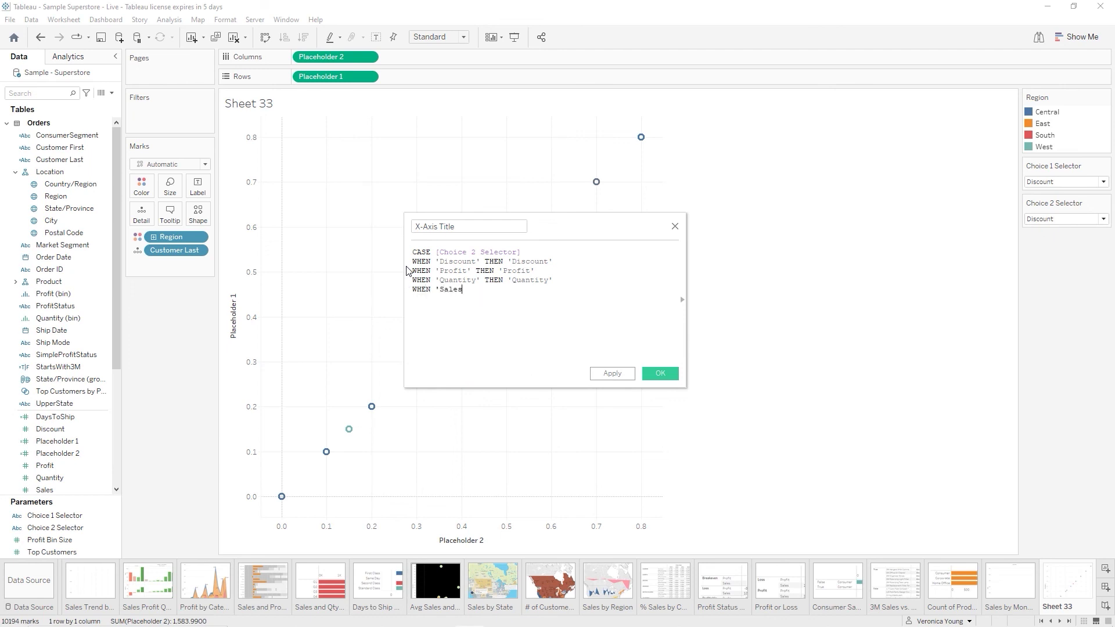
text(' THEN ')
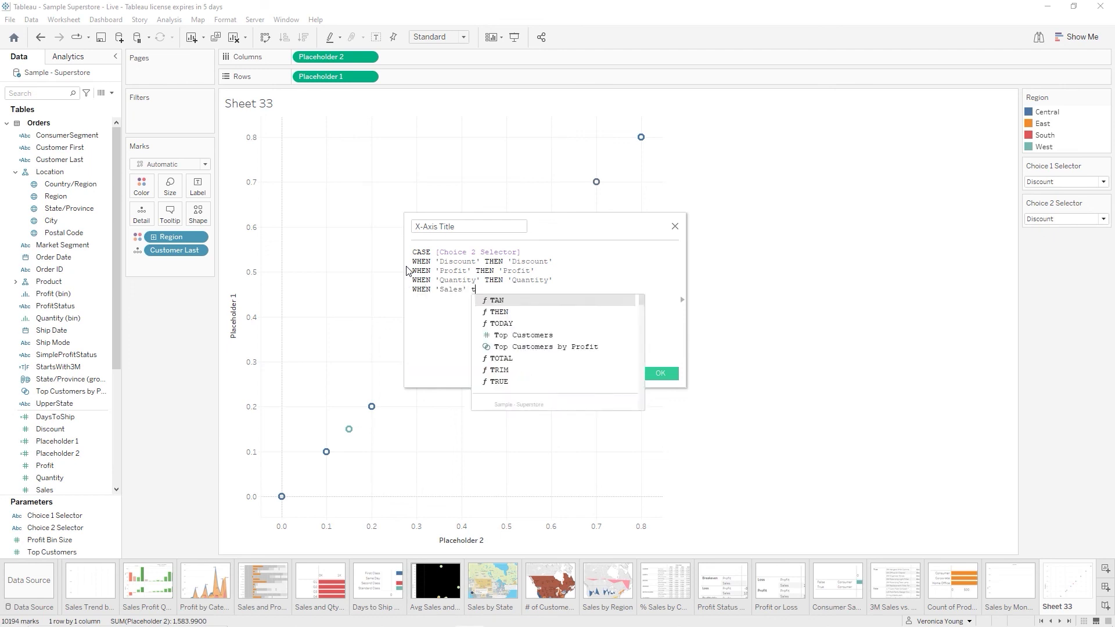
text(Sales)
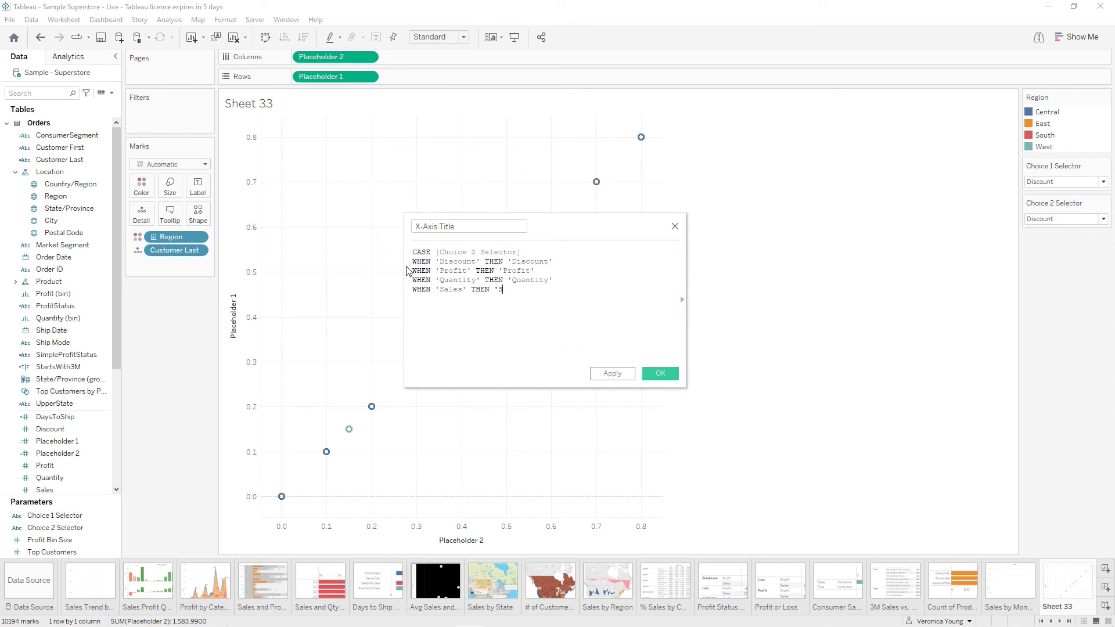
text(')
Close the CASE formula with ELSE NULL and END, and save the X-Axis Title field
key(Return)
text(ELSE nu)
key(Return)
key(Return)
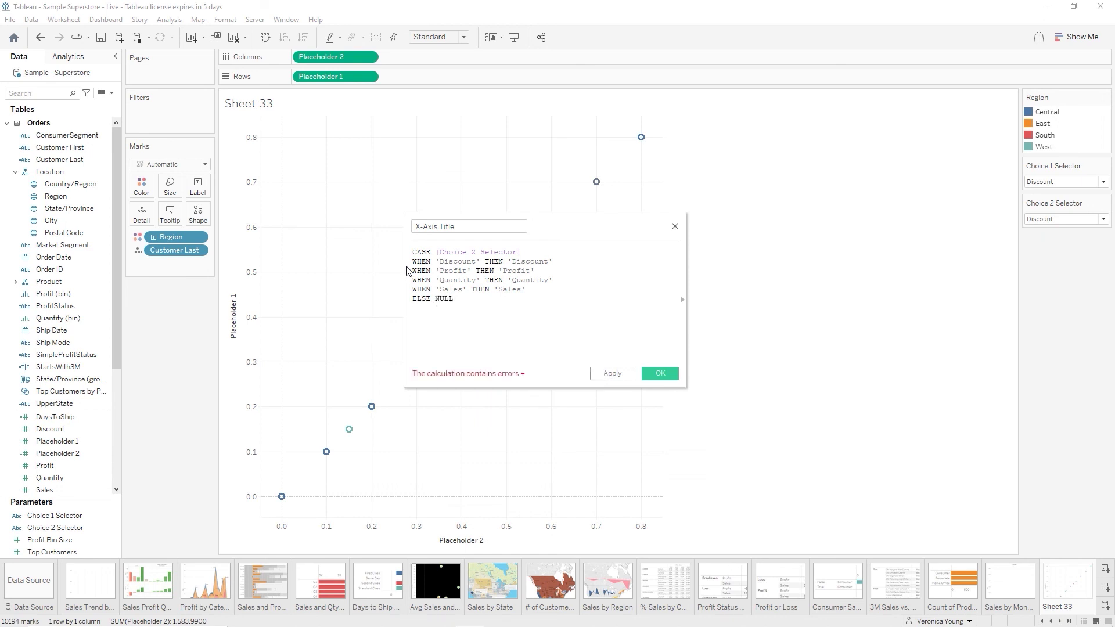
text(END)
click(660, 374)
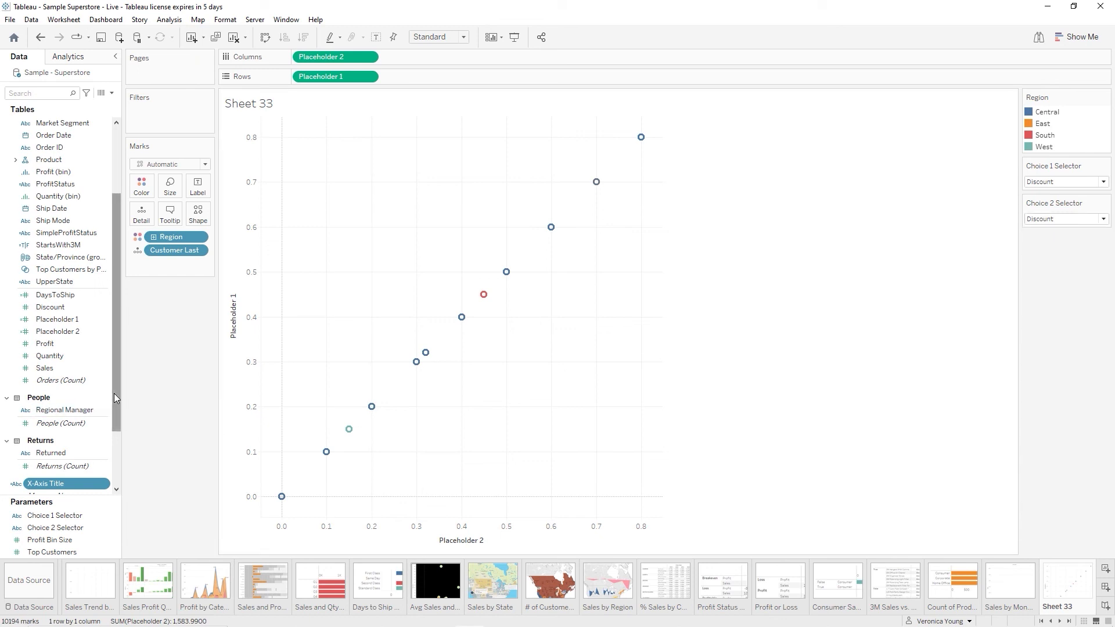
Duplicate the X-Axis Title calculated field in the data source's field list
scroll(114, 393, down, 4)
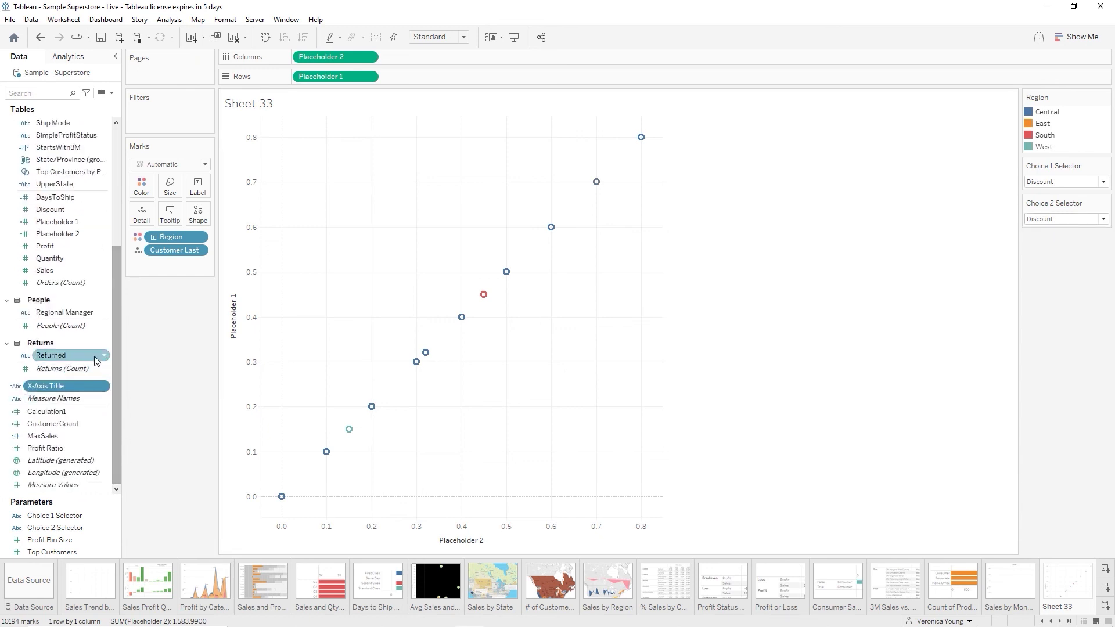
right_click(57, 387)
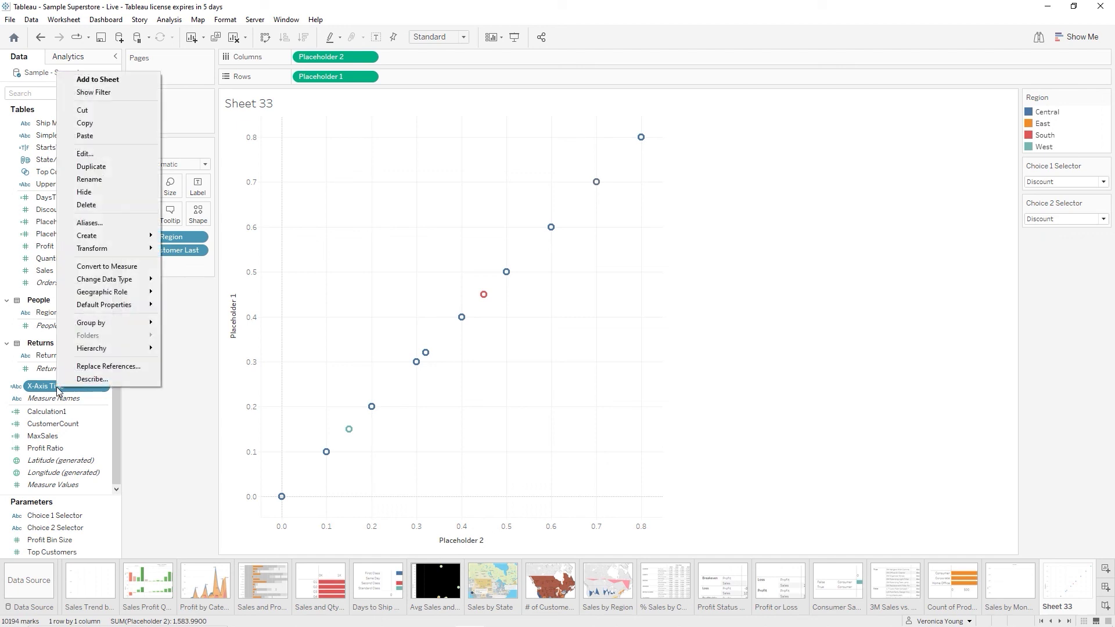
click(141, 171)
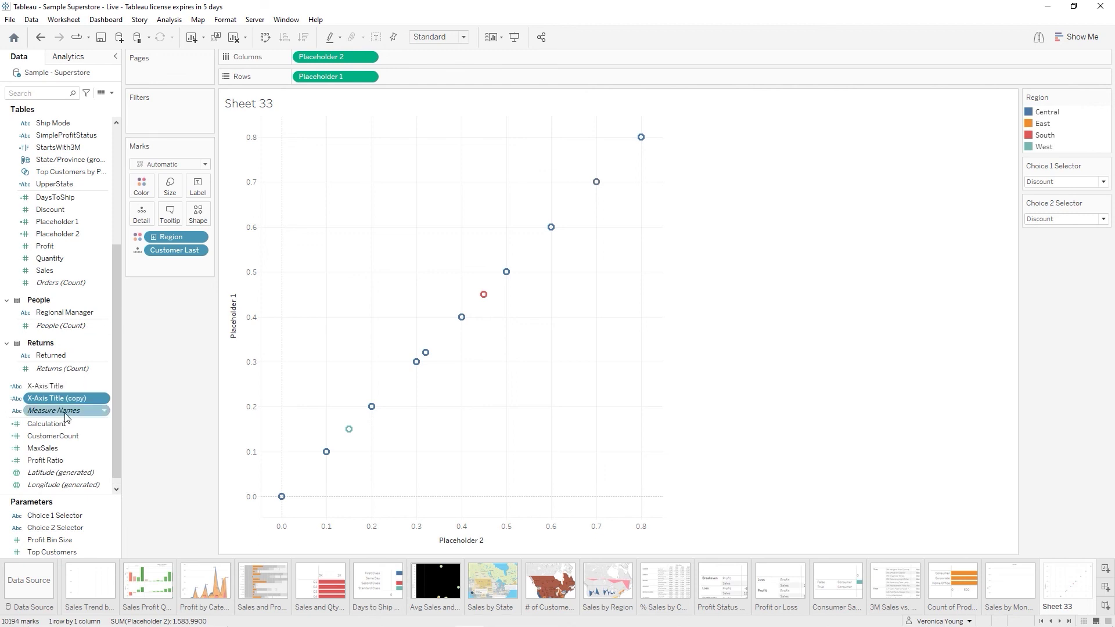
Open the duplicated X-Axis Title calculation for editing and rename it Y-Axis Title
right_click(66, 400)
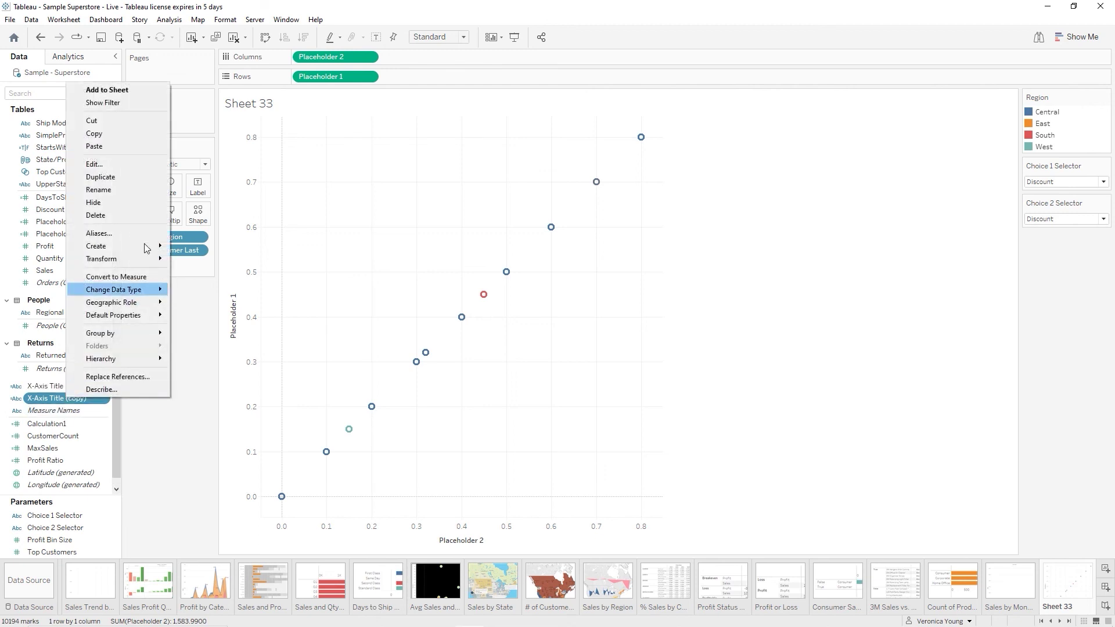
click(149, 165)
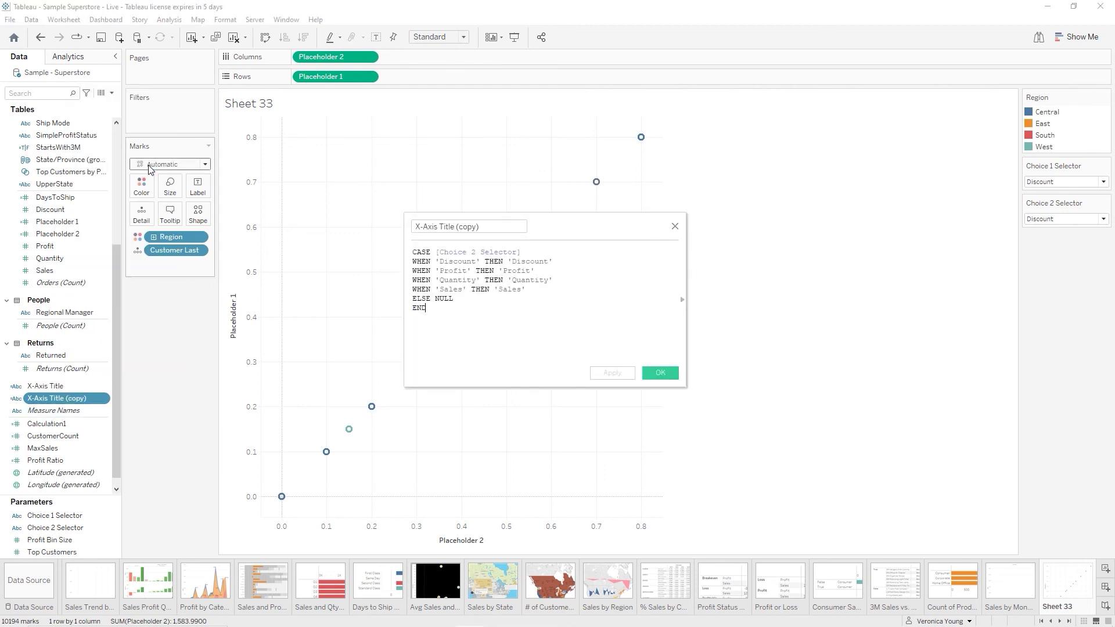
click(486, 227)
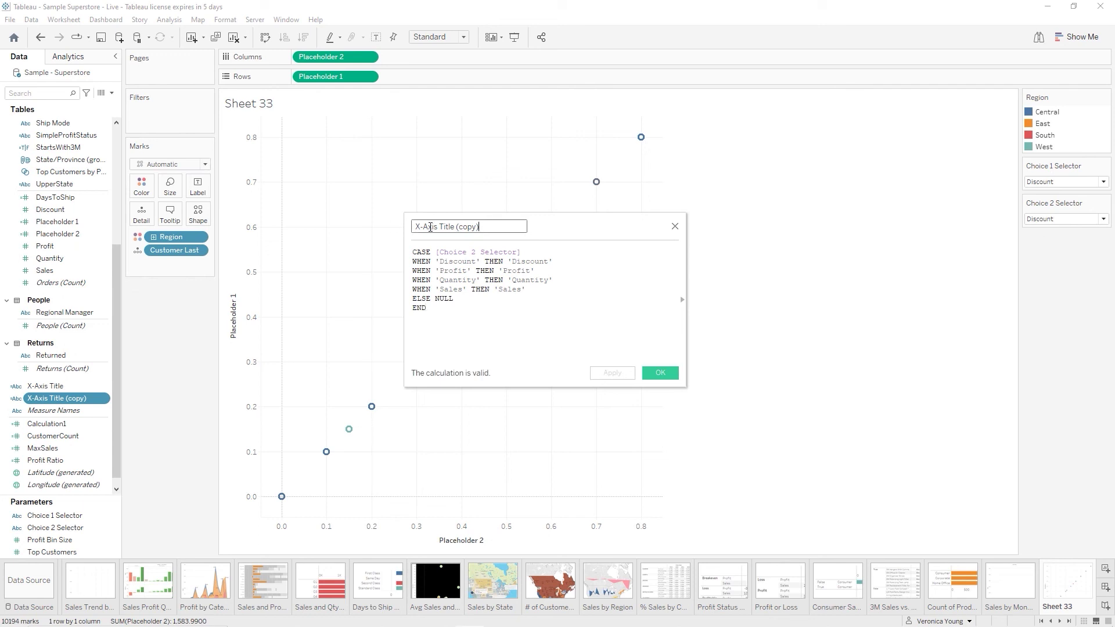
key(ctrl+a)
key(End)
key(BackSpace)
key(BackSpace)
key(BackSpace)
key(BackSpace)
key(BackSpace)
key(BackSpace)
key(BackSpace)
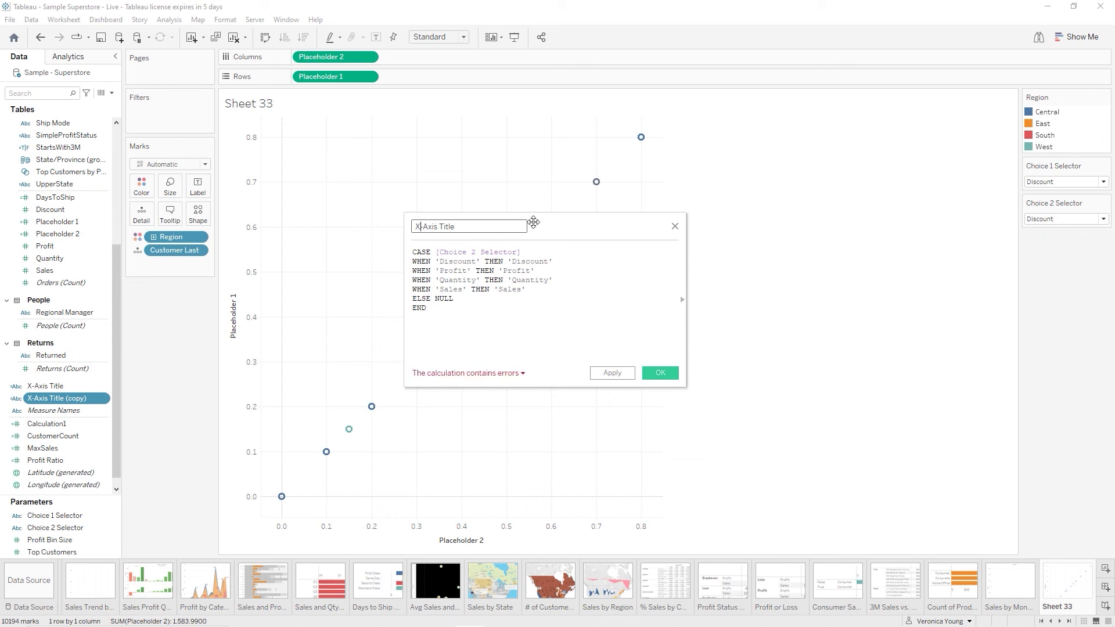
key(BackSpace)
text(Y)
Change the parameter in the Y-Axis Title CASE formula to [Choice 1 Selector] and save the field
double_click(473, 252)
text(2)
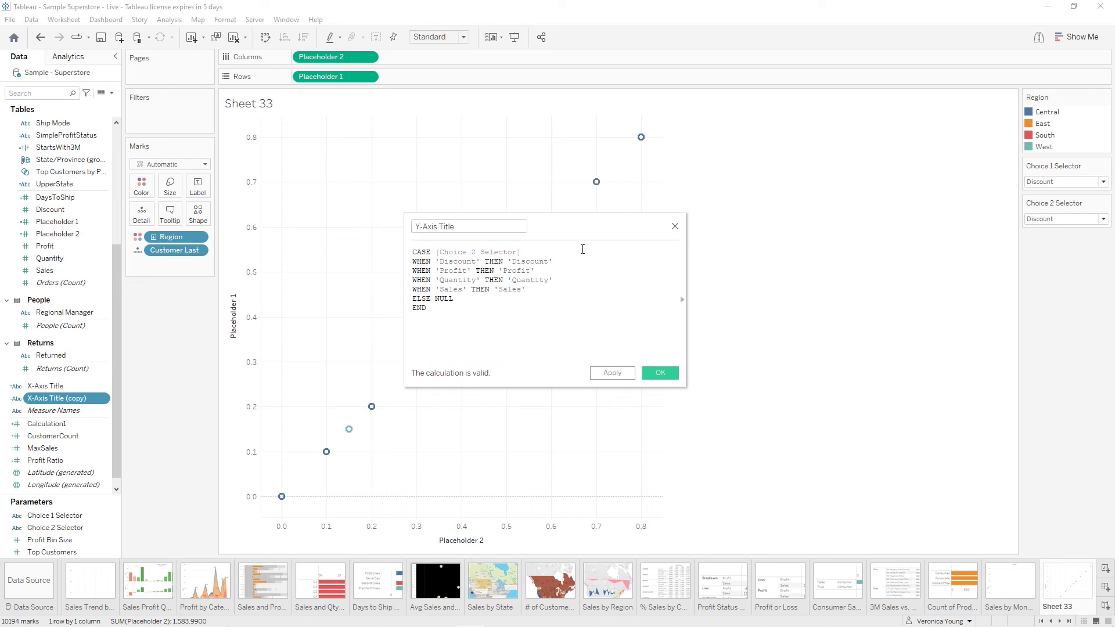
key(Delete)
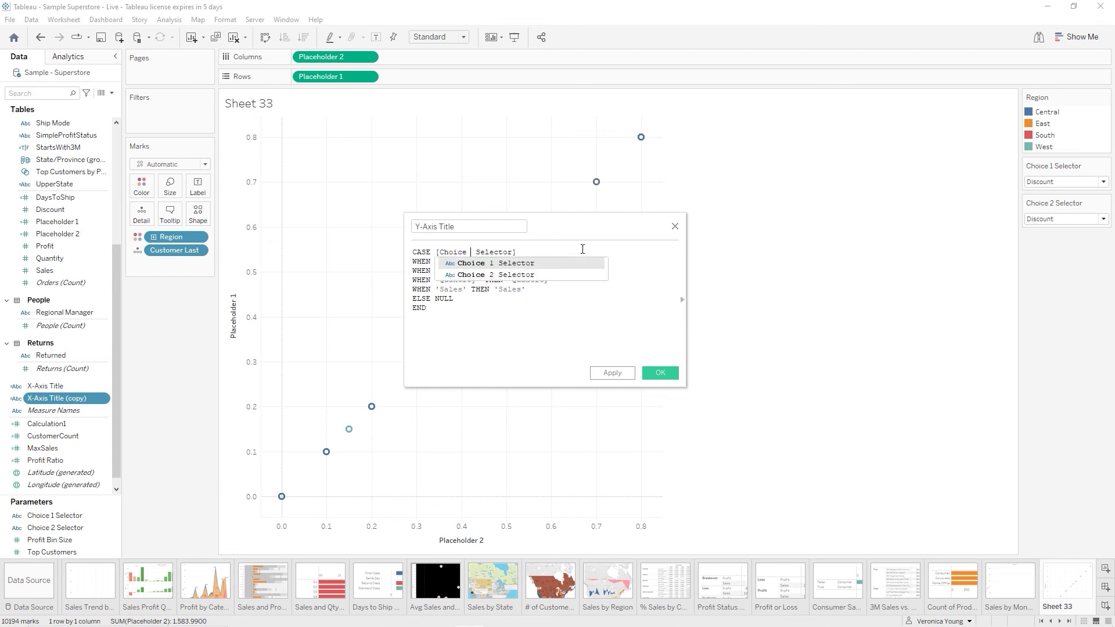
text(1)
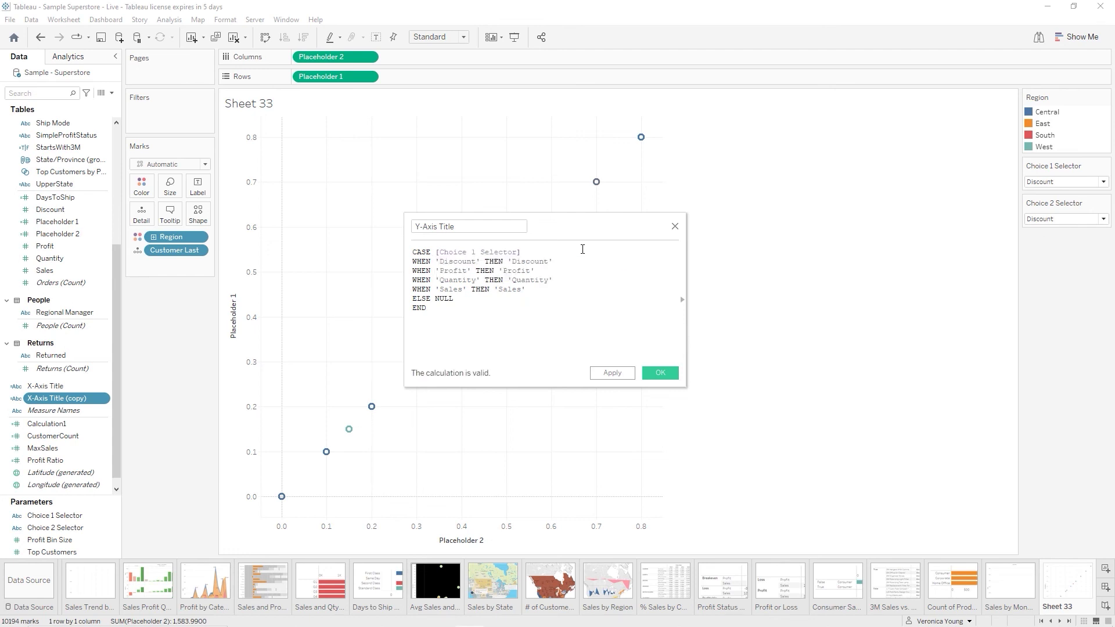
click(666, 379)
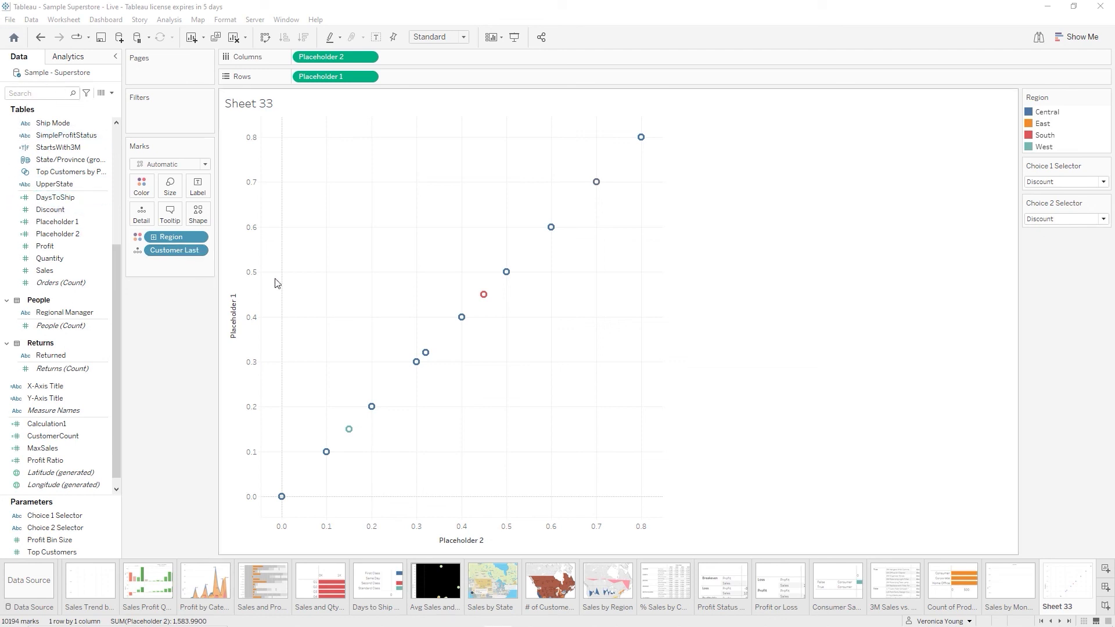
Clear the title of the vertical Placeholder 1 axis, leaving it blank
double_click(233, 313)
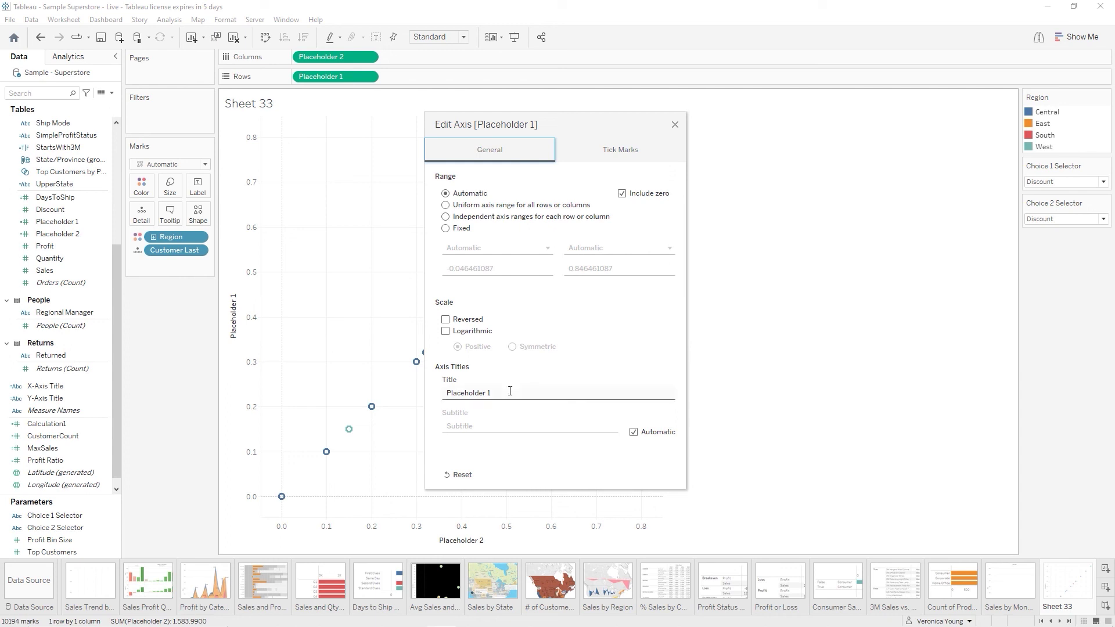
drag(510, 391, 414, 395)
key(Delete)
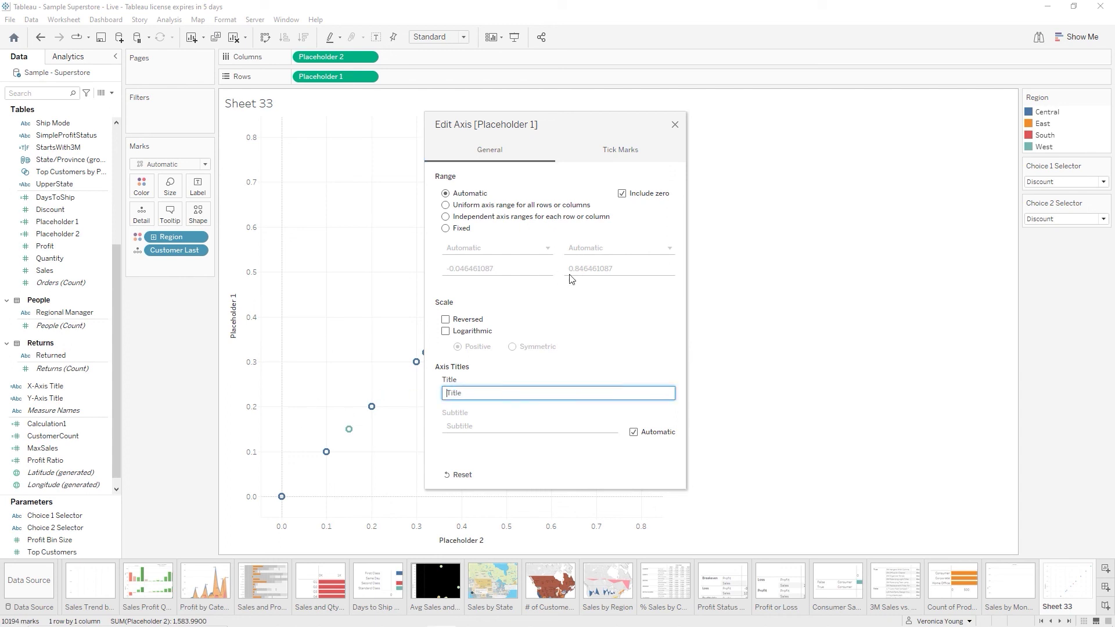
click(675, 125)
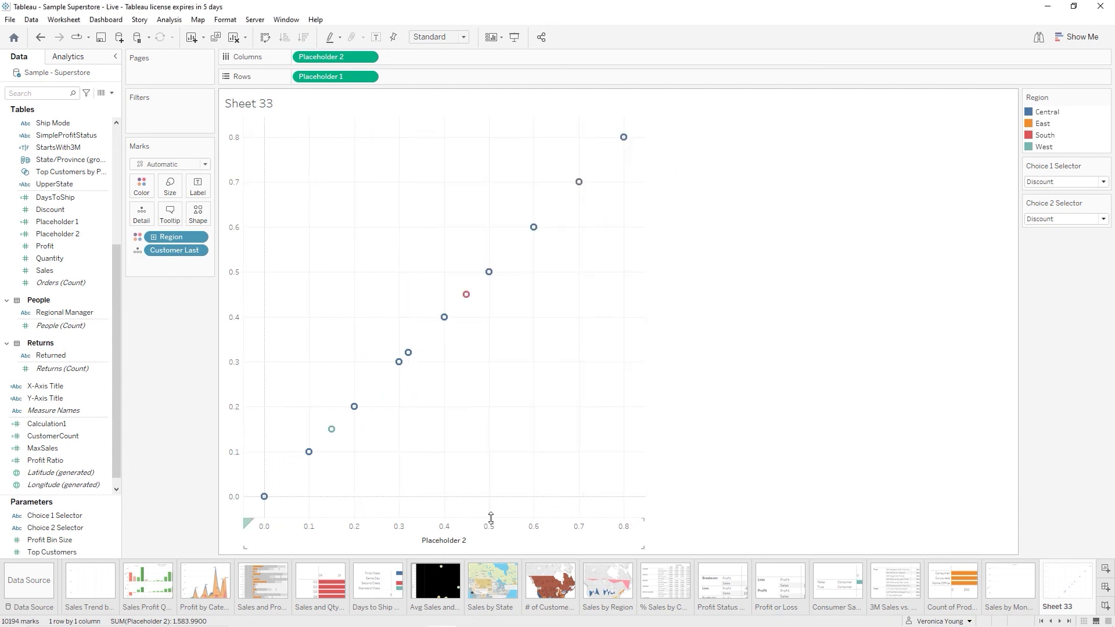
Clear the title of the horizontal Placeholder 2 axis, leaving it blank
double_click(450, 546)
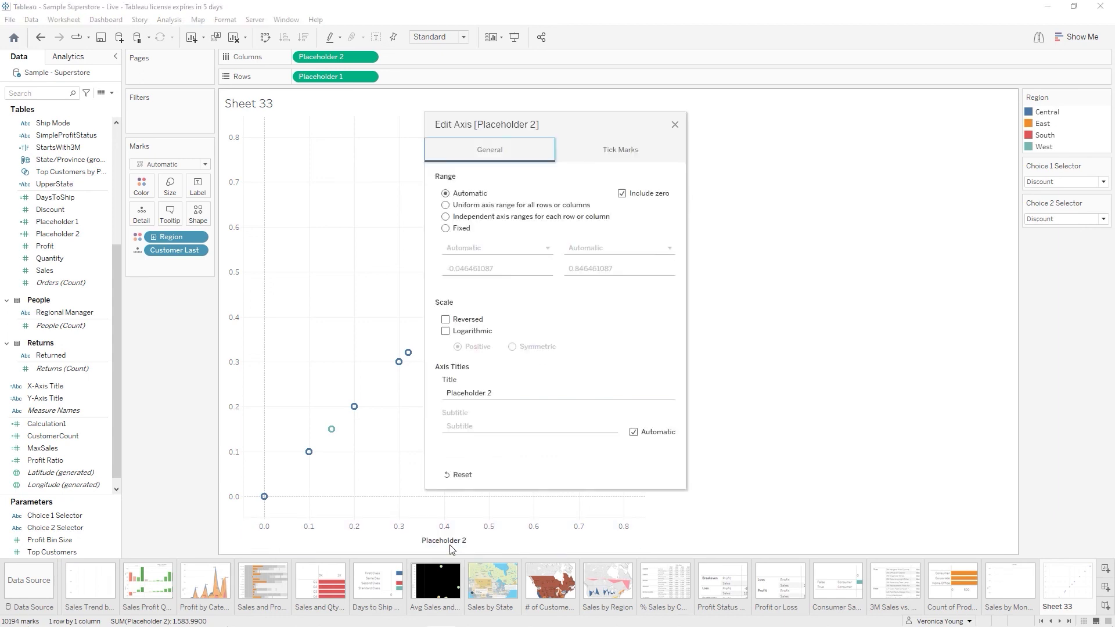
click(498, 393)
drag(498, 393, 332, 401)
key(BackSpace)
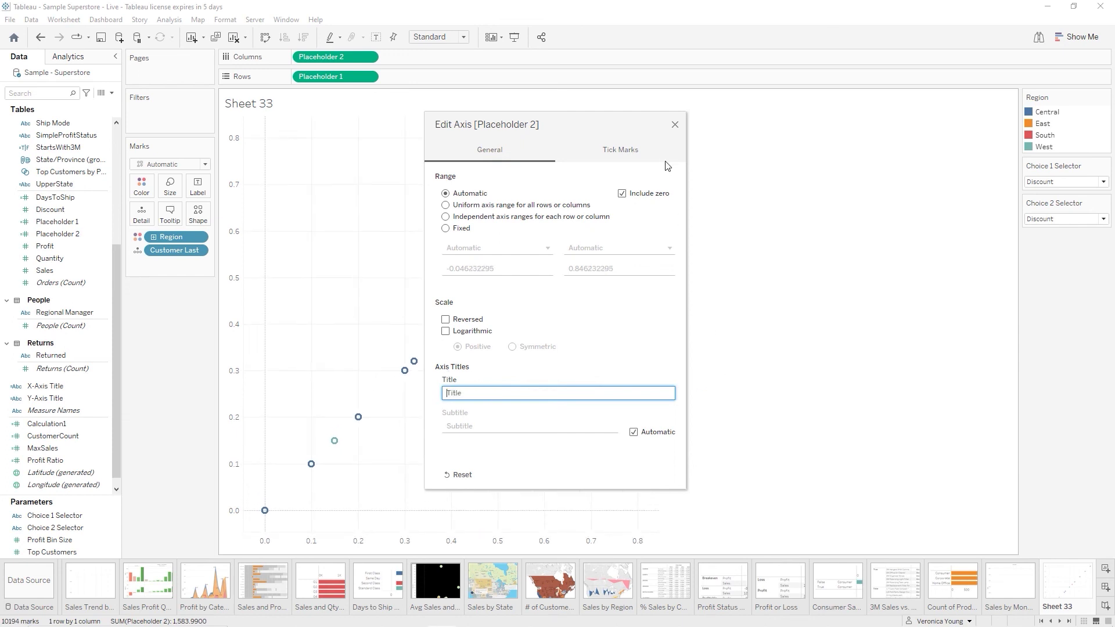
click(675, 126)
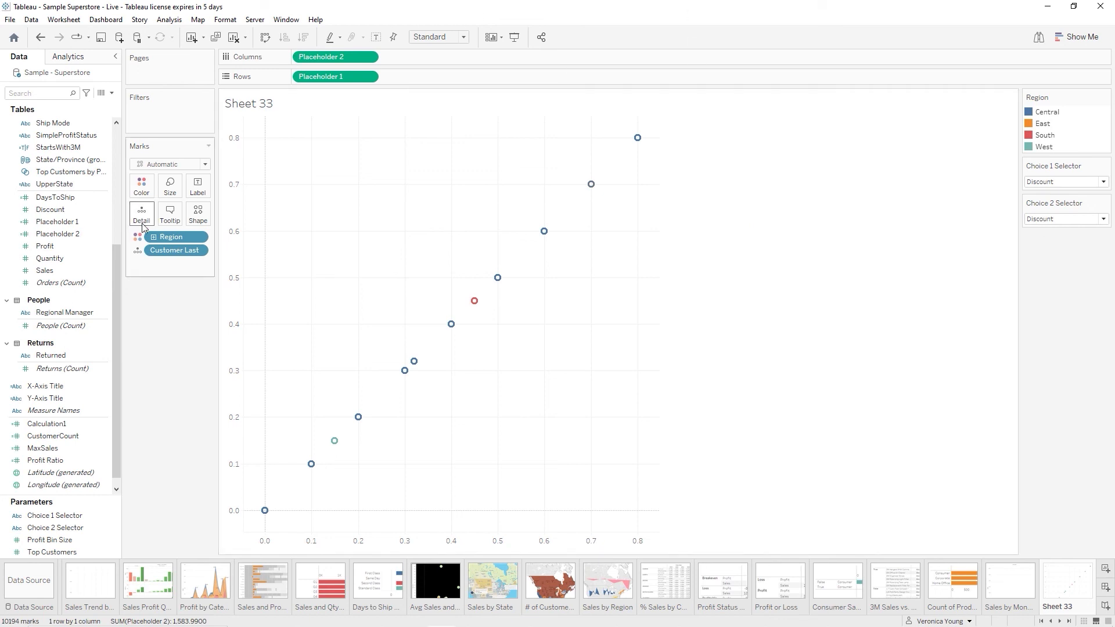
Place X-Axis Title before Placeholder 2 on Columns and Y-Axis Title before Placeholder 1 on Rows
click(46, 388)
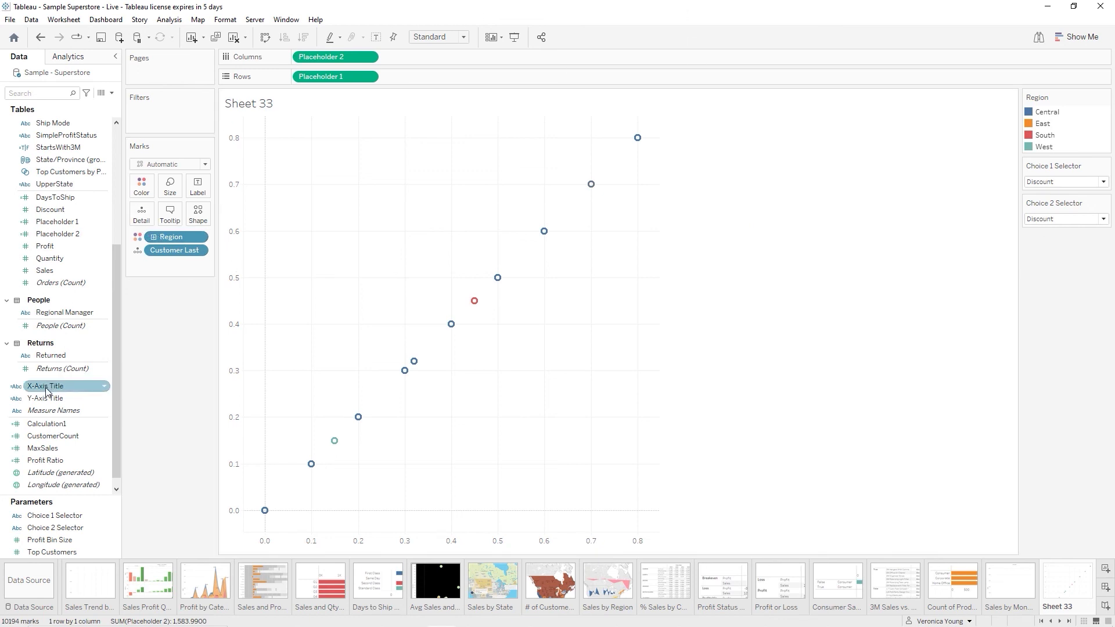
drag(47, 391, 406, 58)
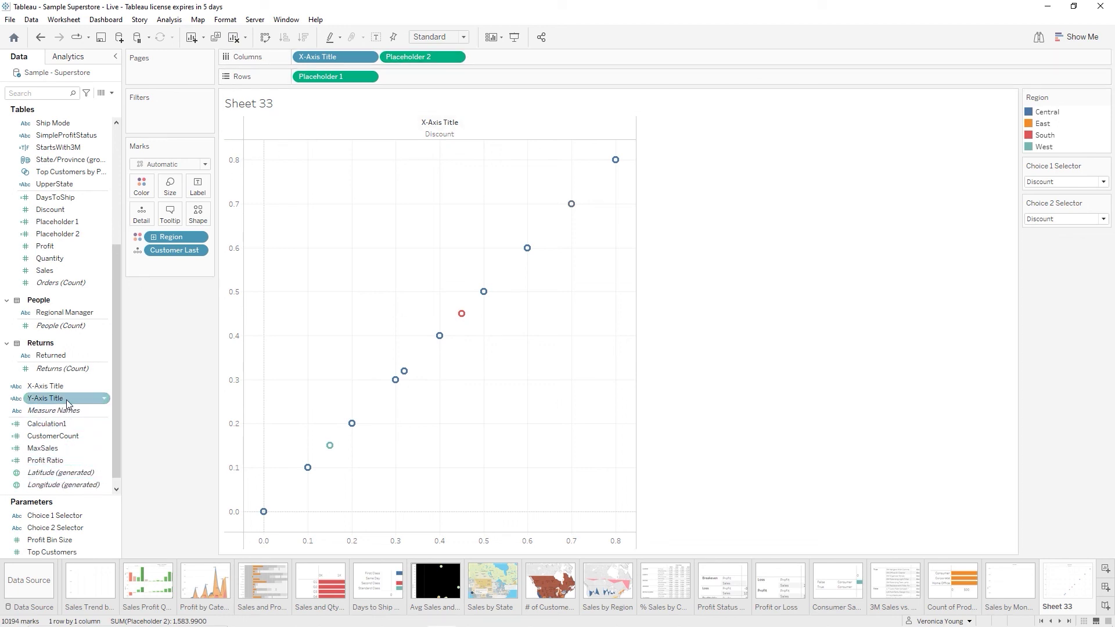
drag(66, 400, 322, 79)
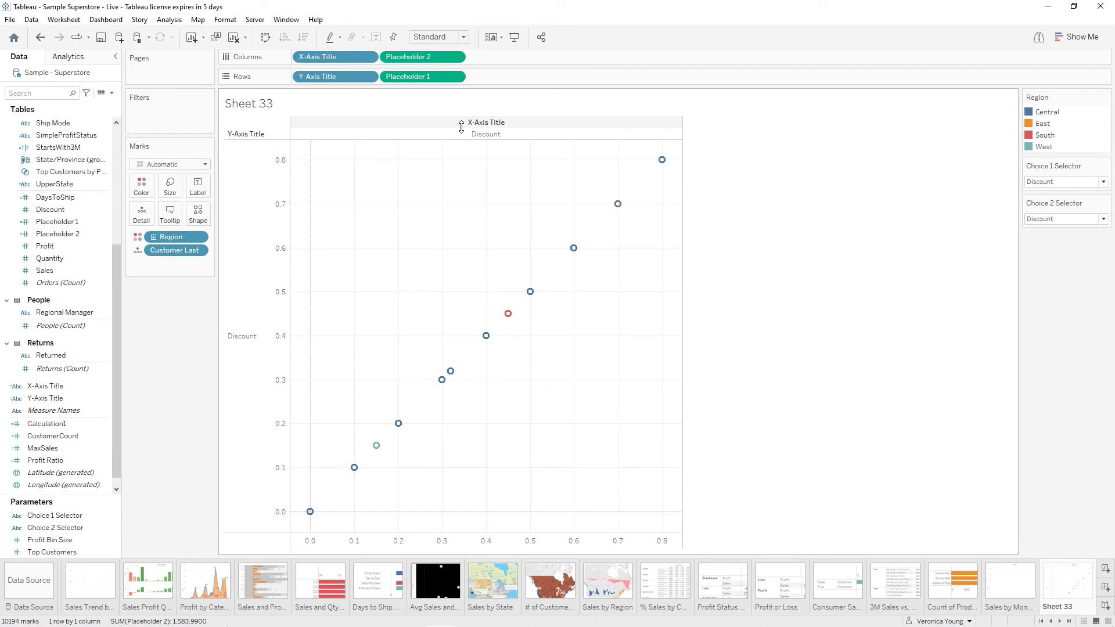
Rotate the Y-Axis Title field label of the scatter plot
right_click(257, 134)
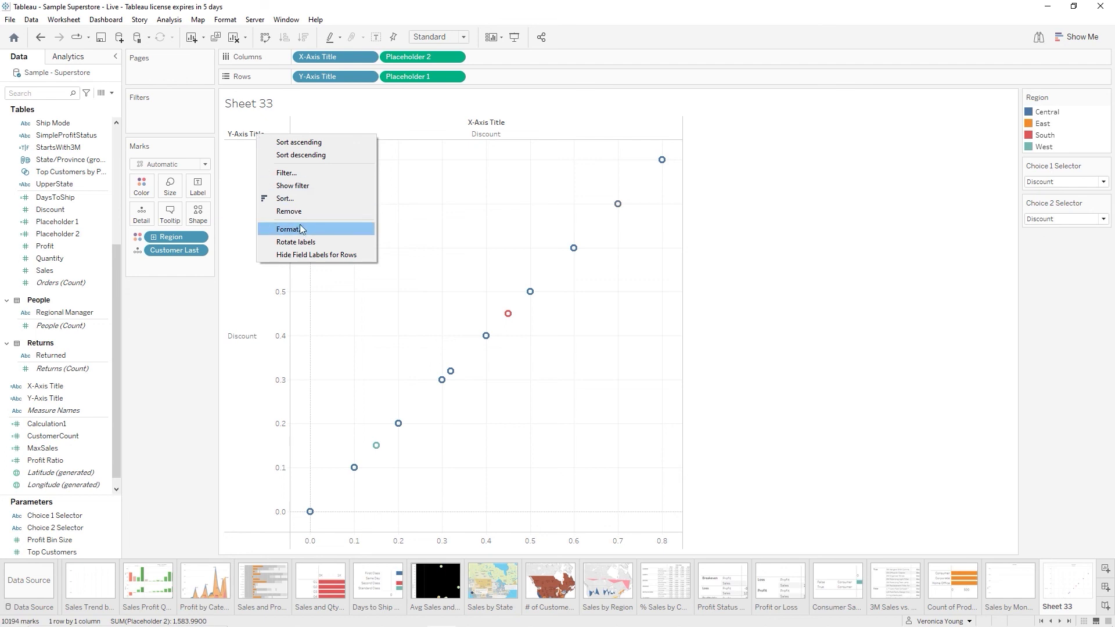
click(304, 242)
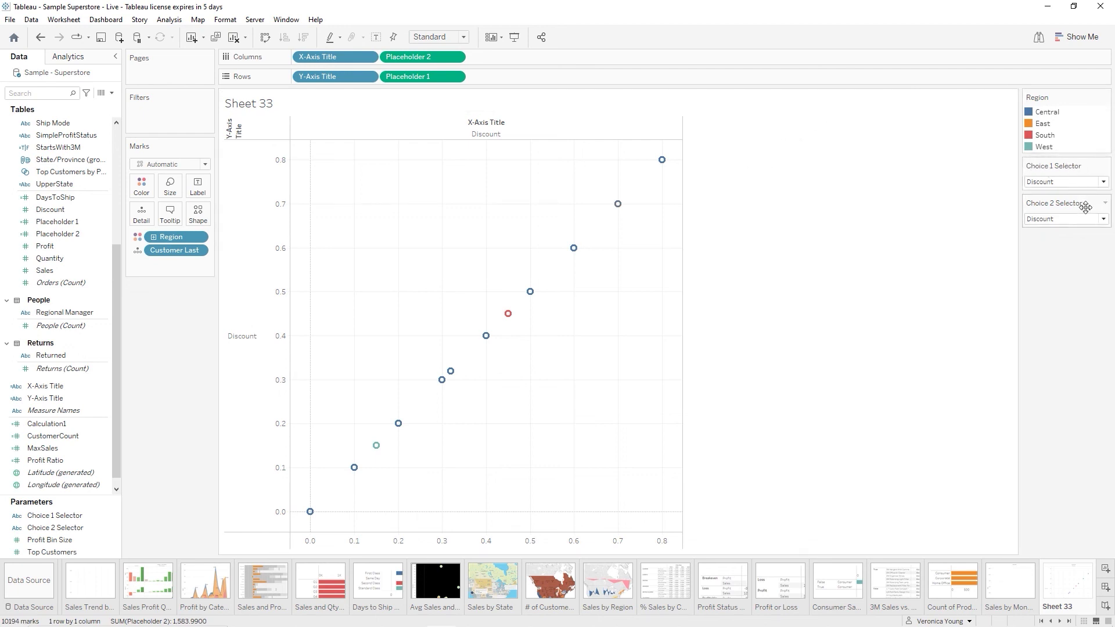
Change the displayed title of the Choice 1 Selector parameter control to First Choice
click(1106, 166)
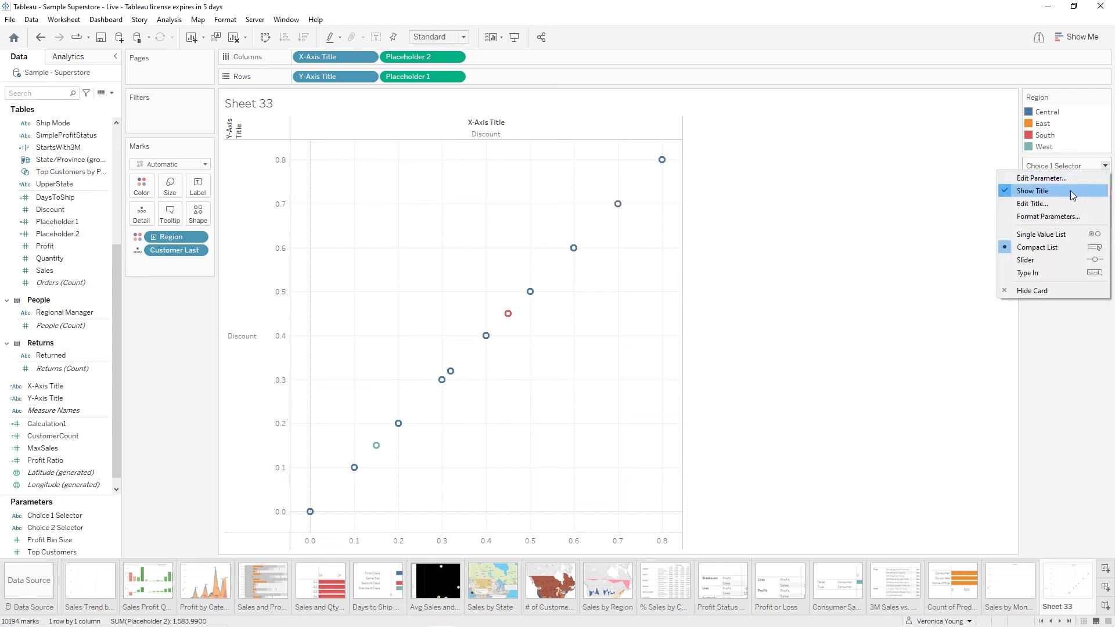
click(1057, 204)
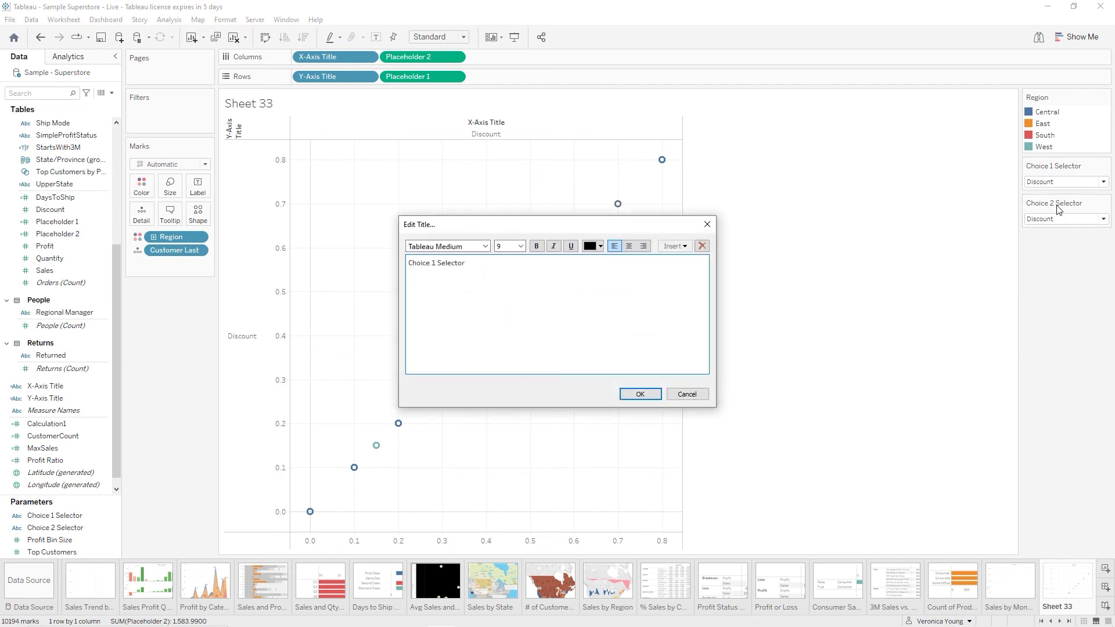
drag(463, 265, 407, 264)
text(First Choice)
click(646, 394)
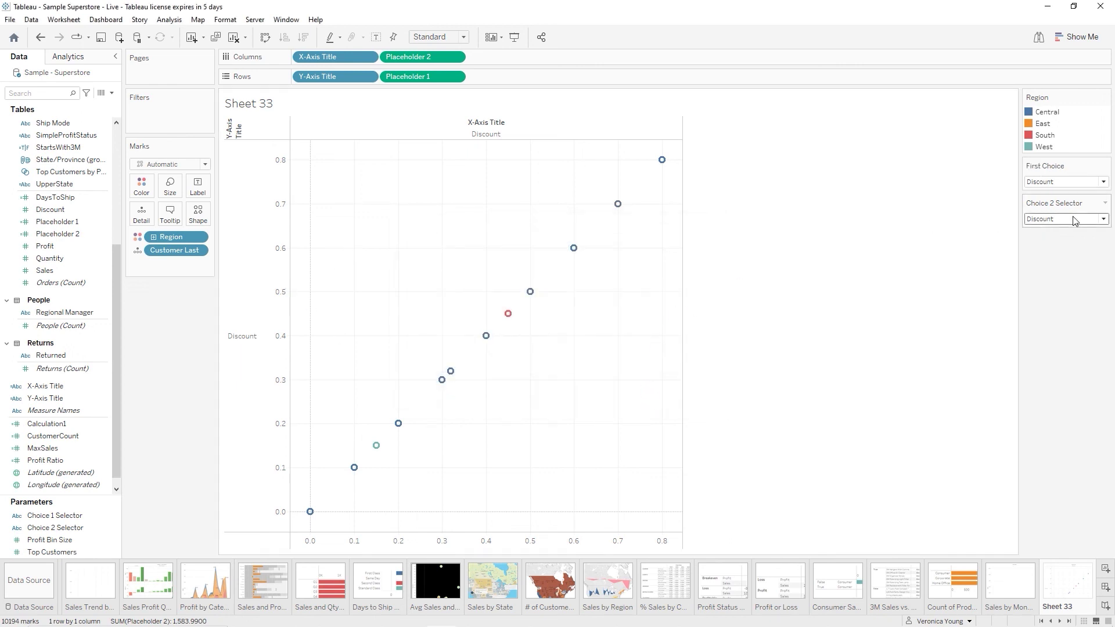
Change the displayed title of the Choice 2 Selector parameter control to Second Choice
click(1106, 205)
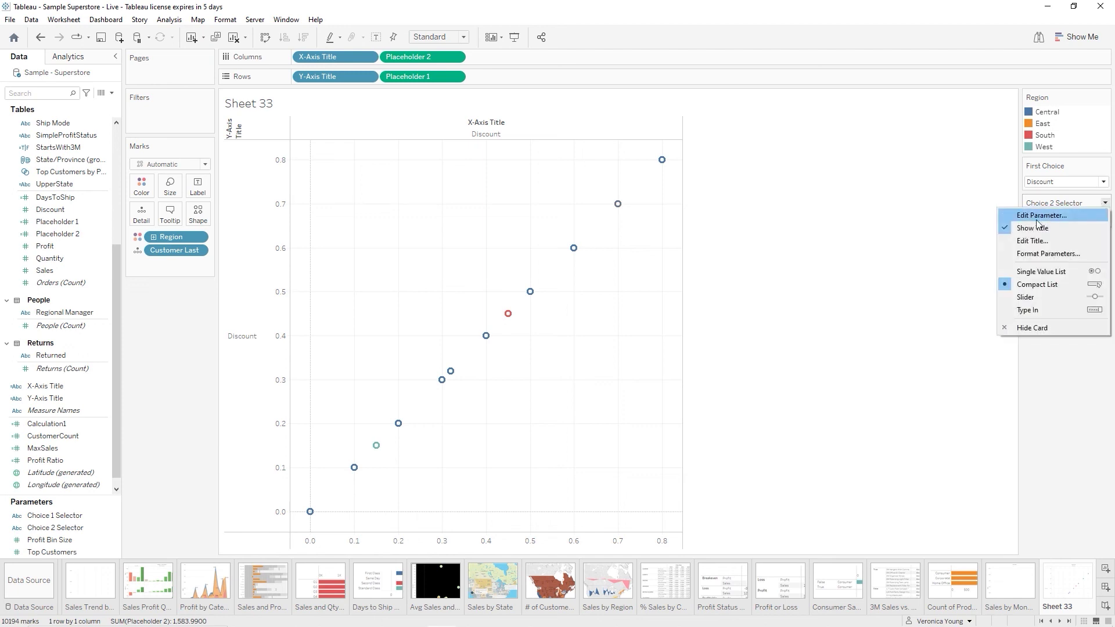
click(1026, 241)
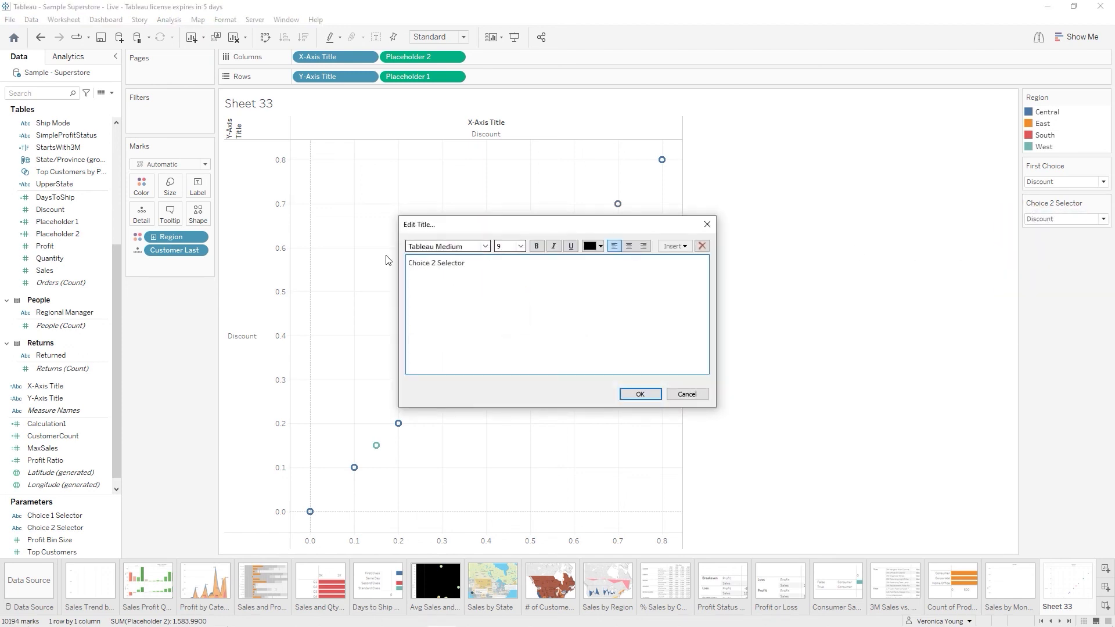
drag(431, 264, 608, 302)
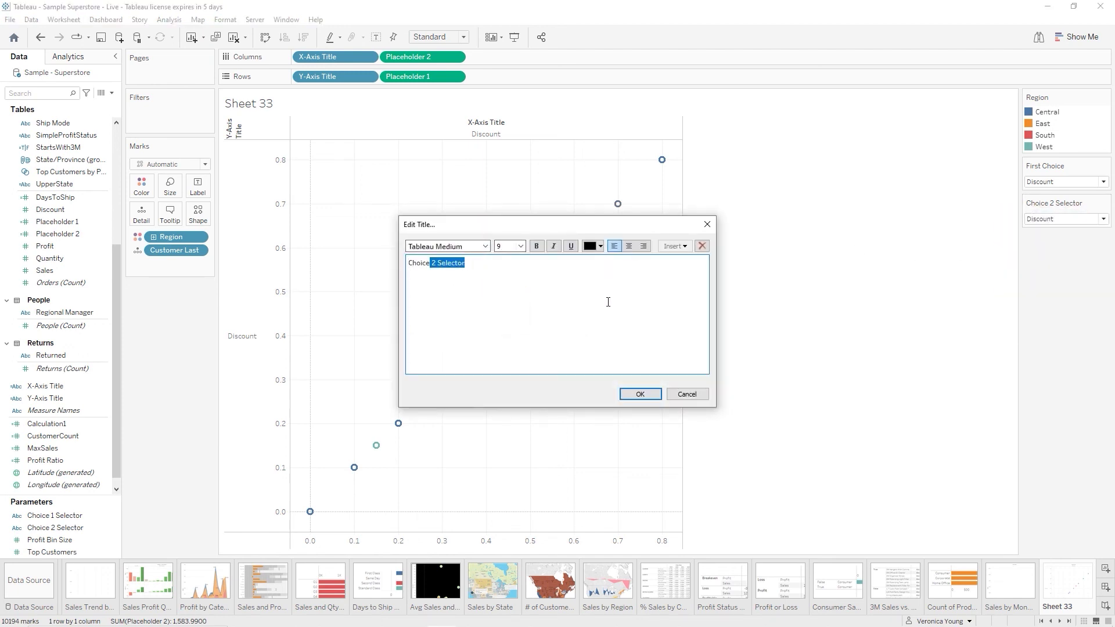
key(BackSpace)
key(Home)
text(Second)
click(641, 397)
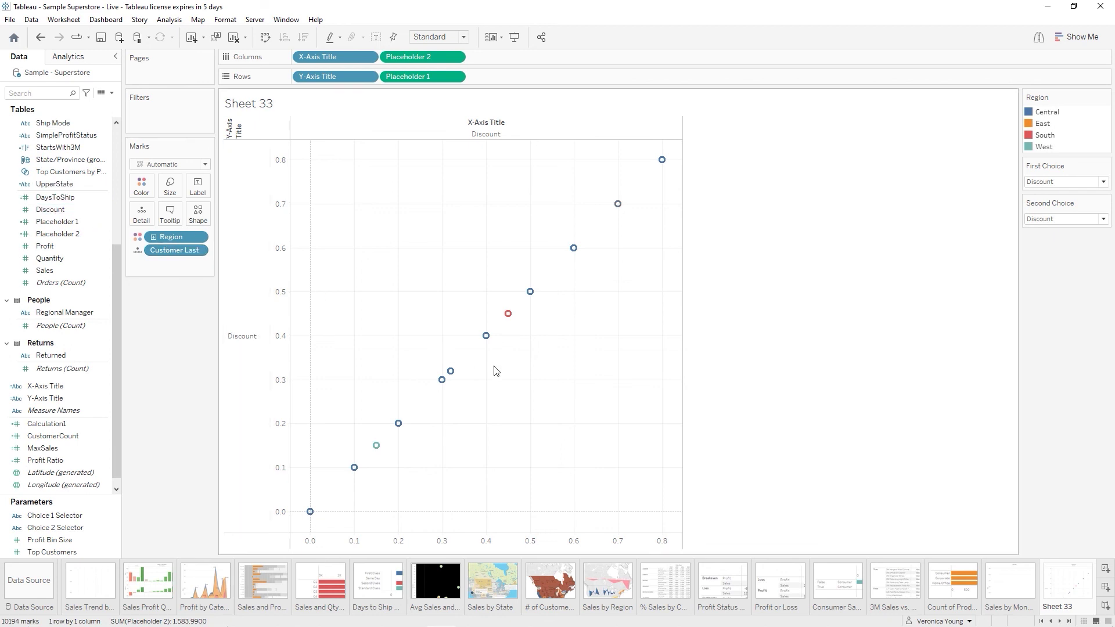
Try the parameter controls with Second Choice as Quantity and First Choice as Sales, and switch Second Choice to Profit
click(1101, 220)
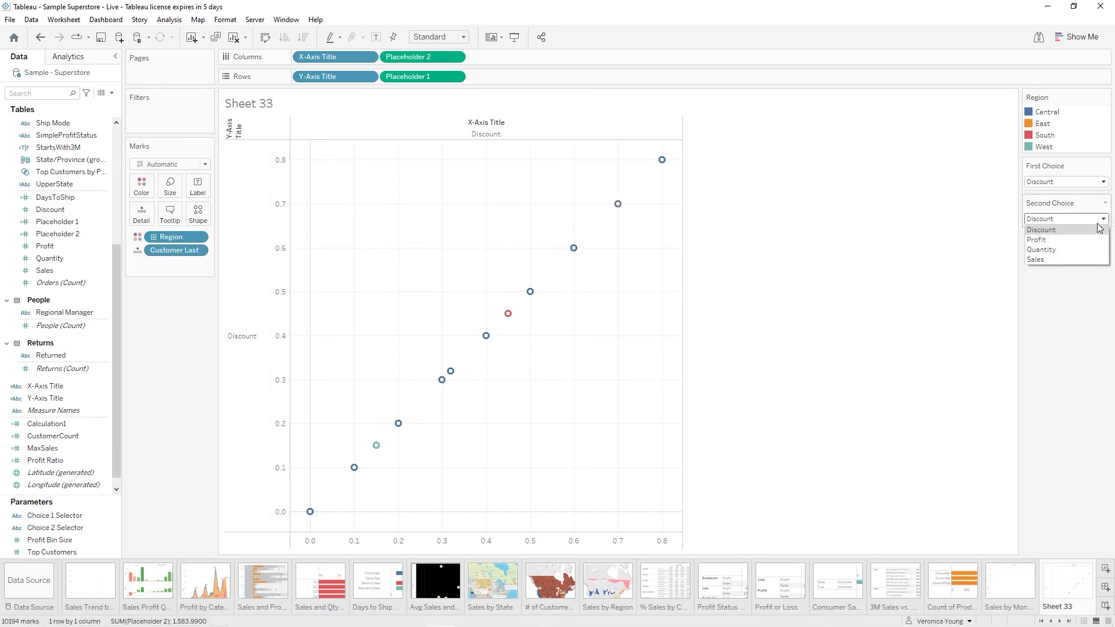
click(1064, 250)
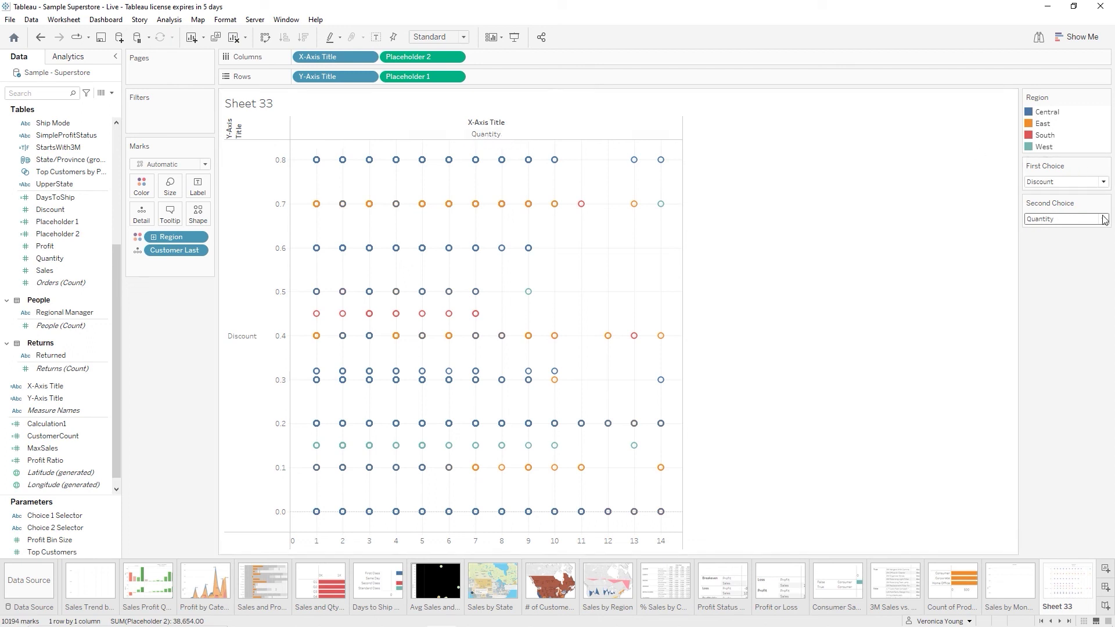
click(1104, 182)
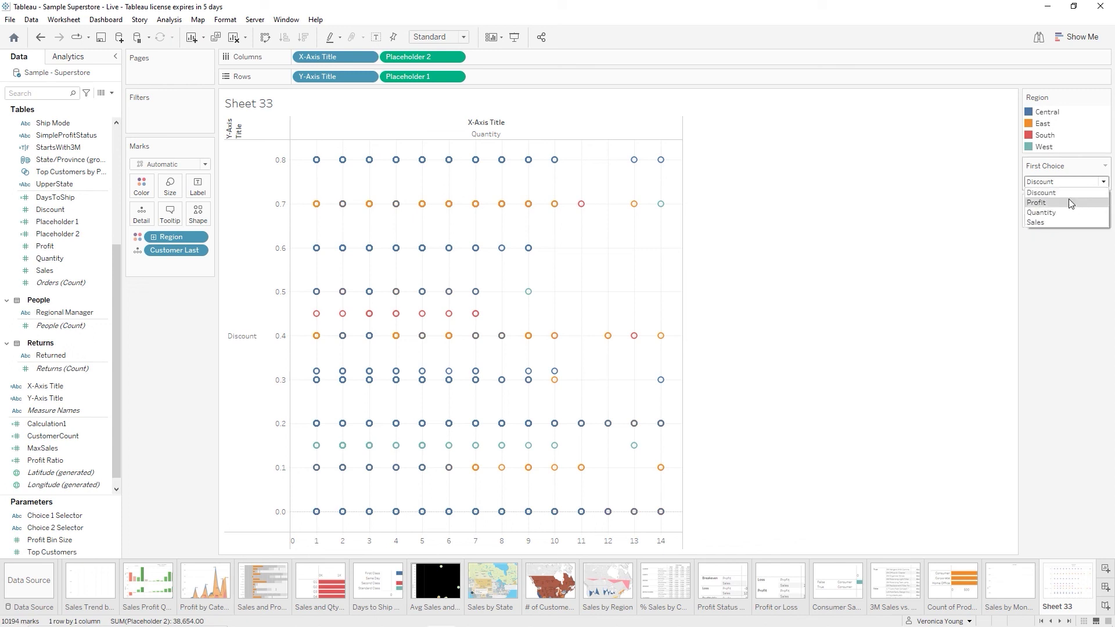
click(1049, 222)
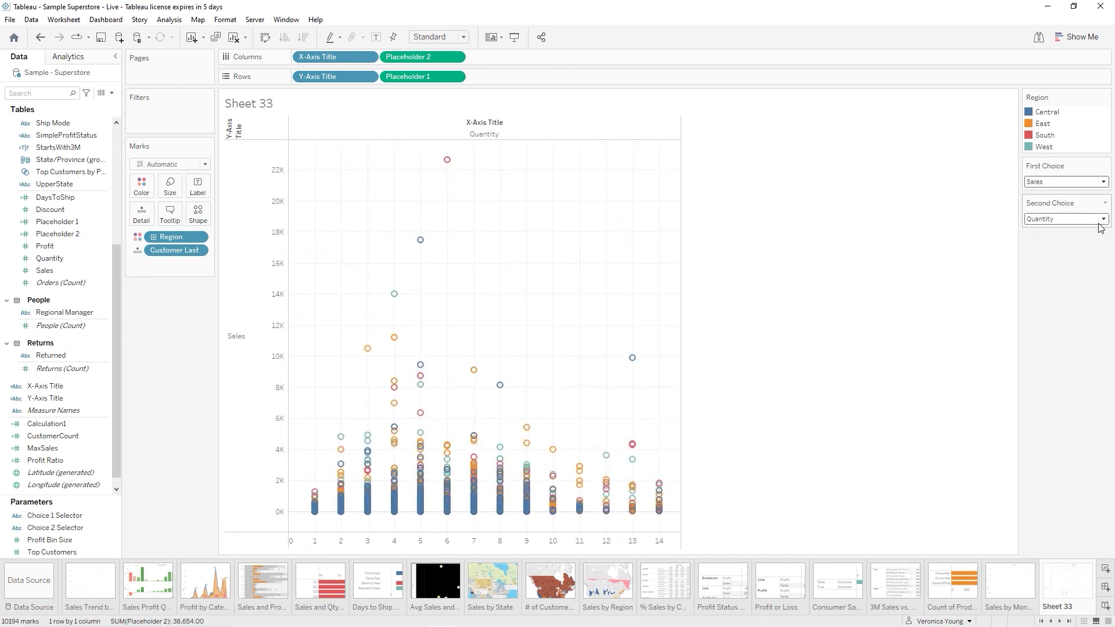
click(1105, 223)
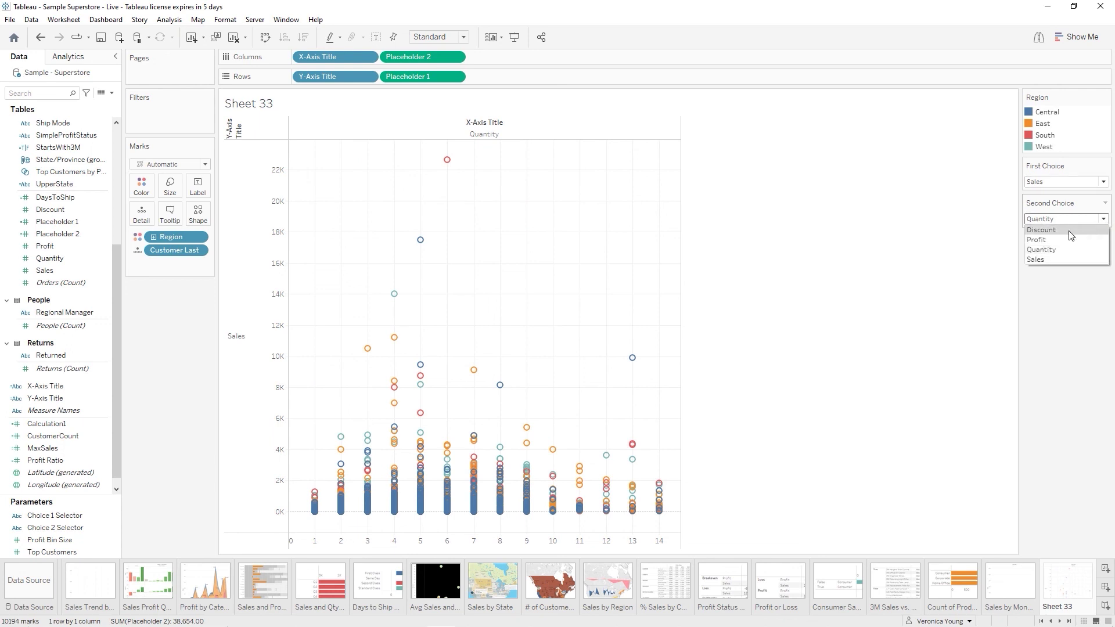
click(1063, 246)
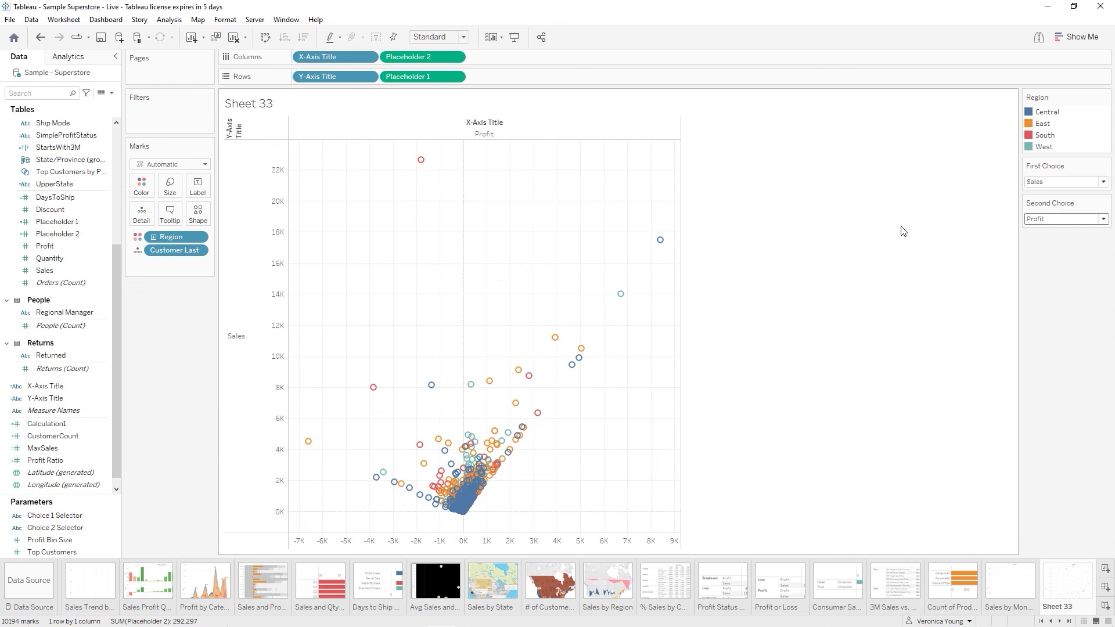
Rename the scatter plot worksheet as Analyzing by Region and Customer
double_click(1053, 612)
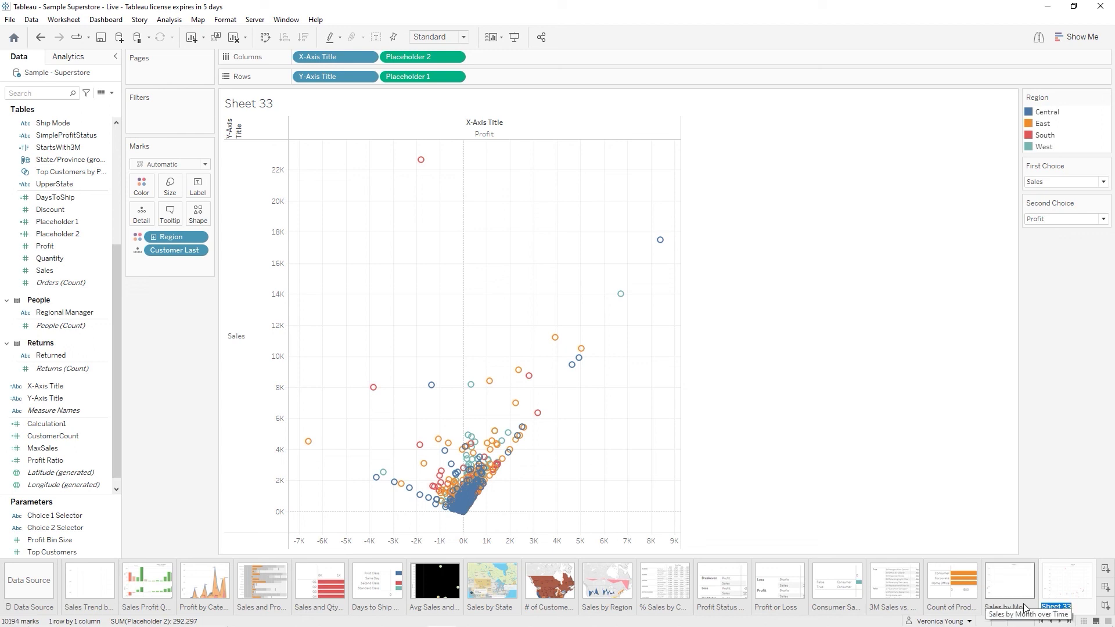
text(Ana)
text(lyzing by Region and C)
text(ustomer)
key(Return)
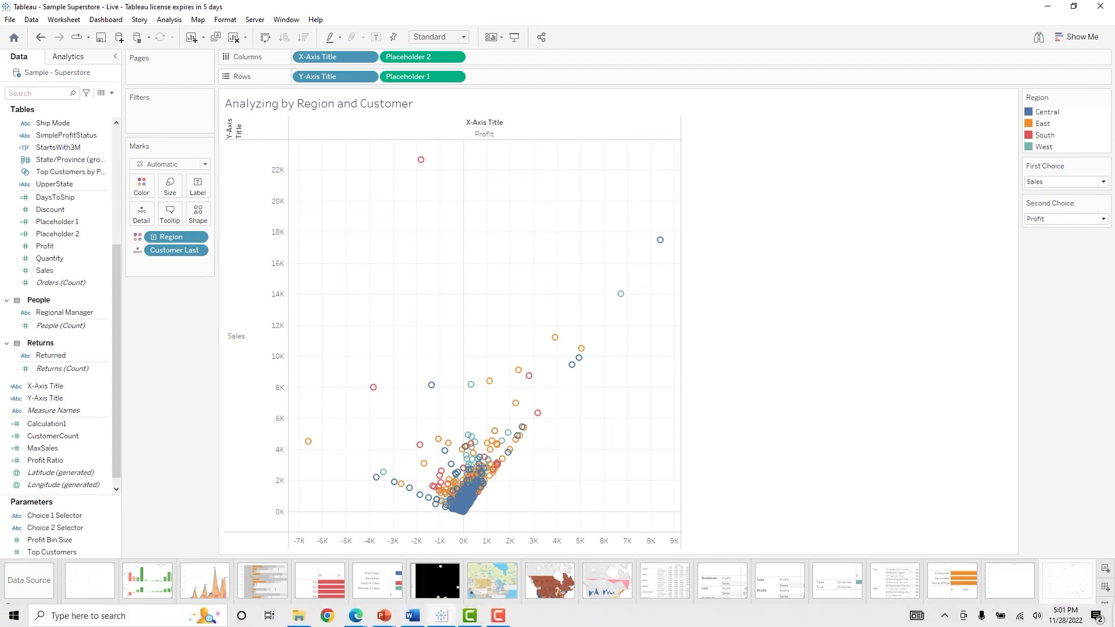
Switch the parameter controls to Quantity for First Choice and Sales for Second Choice, and save the workbook
click(1103, 182)
click(1064, 211)
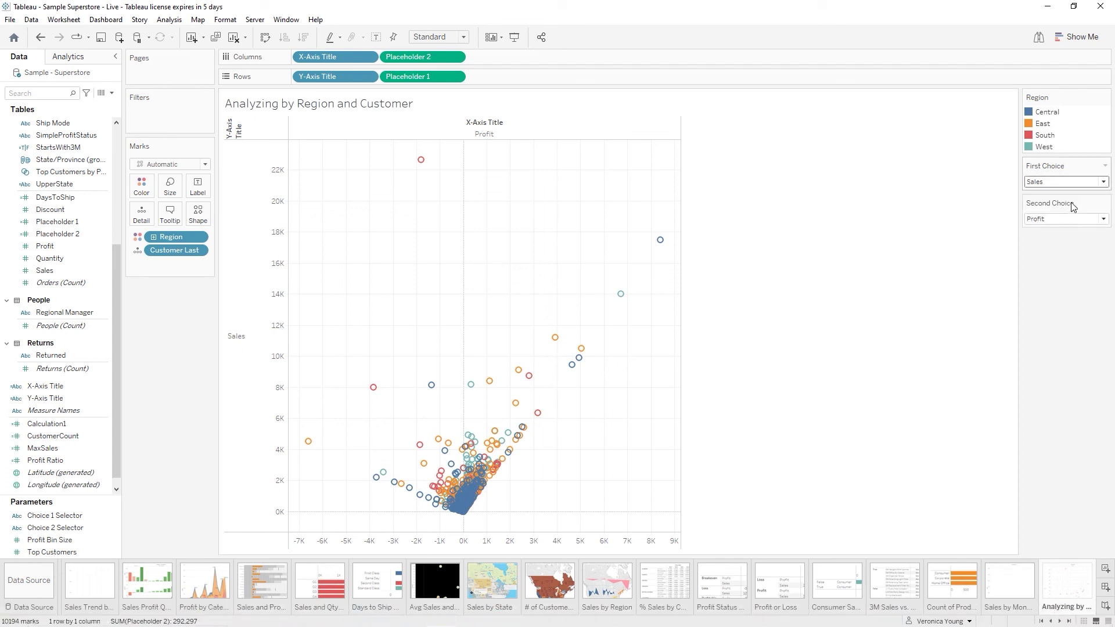
click(1103, 219)
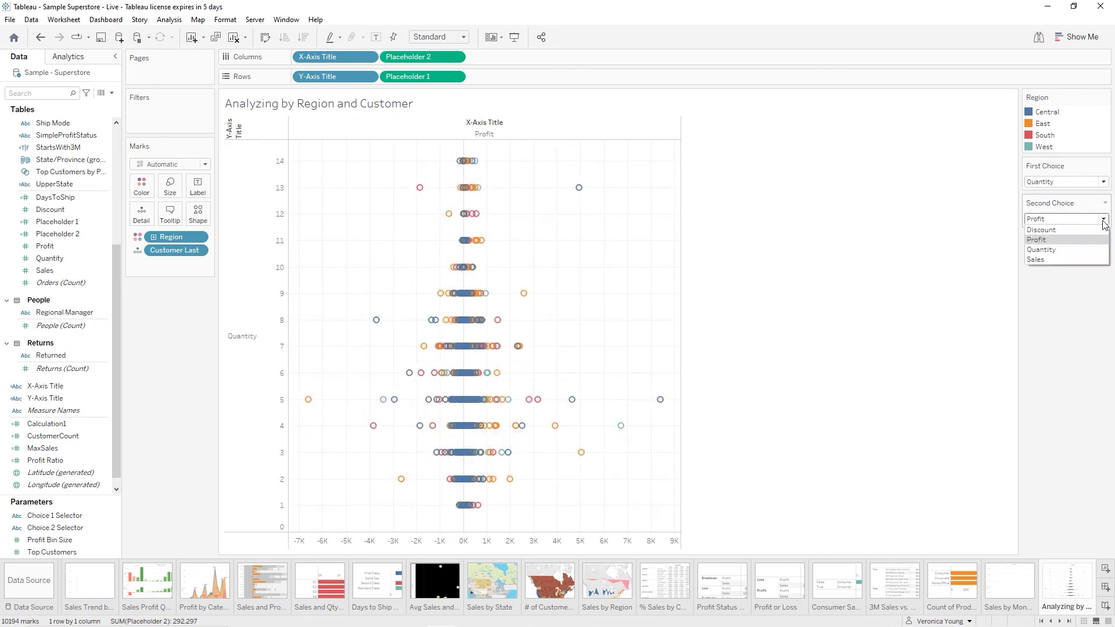
click(1042, 261)
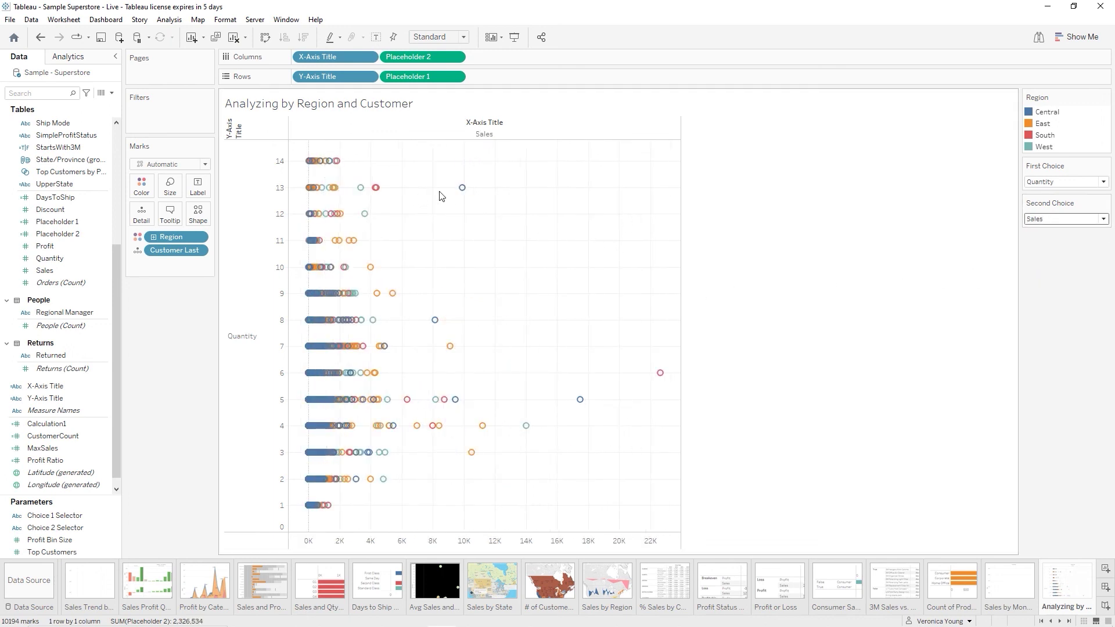
mouse_move(462, 191)
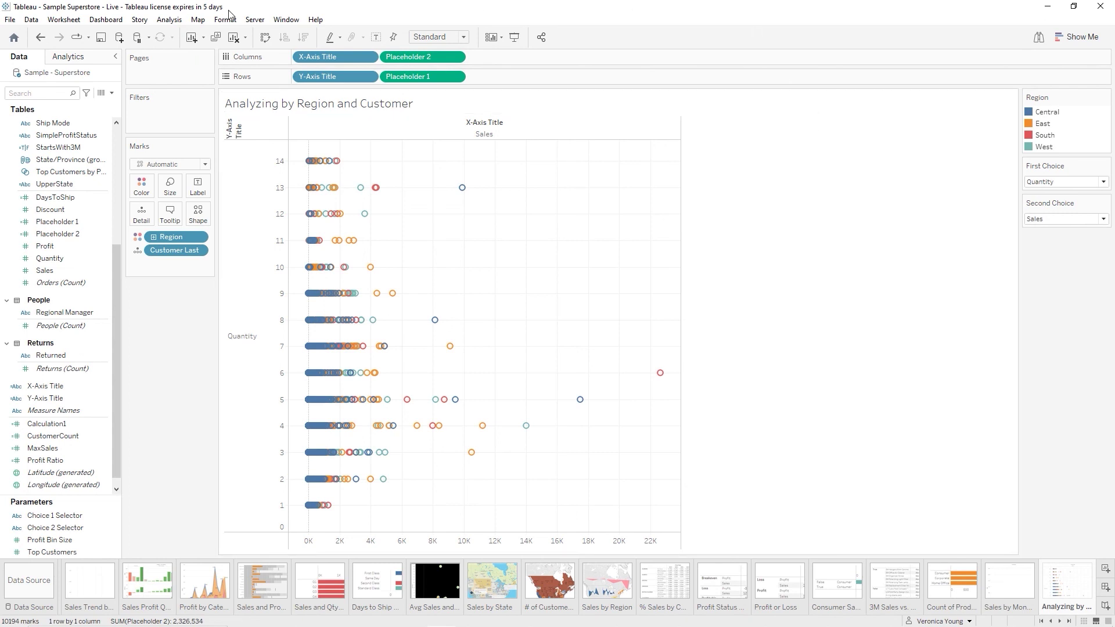
click(107, 44)
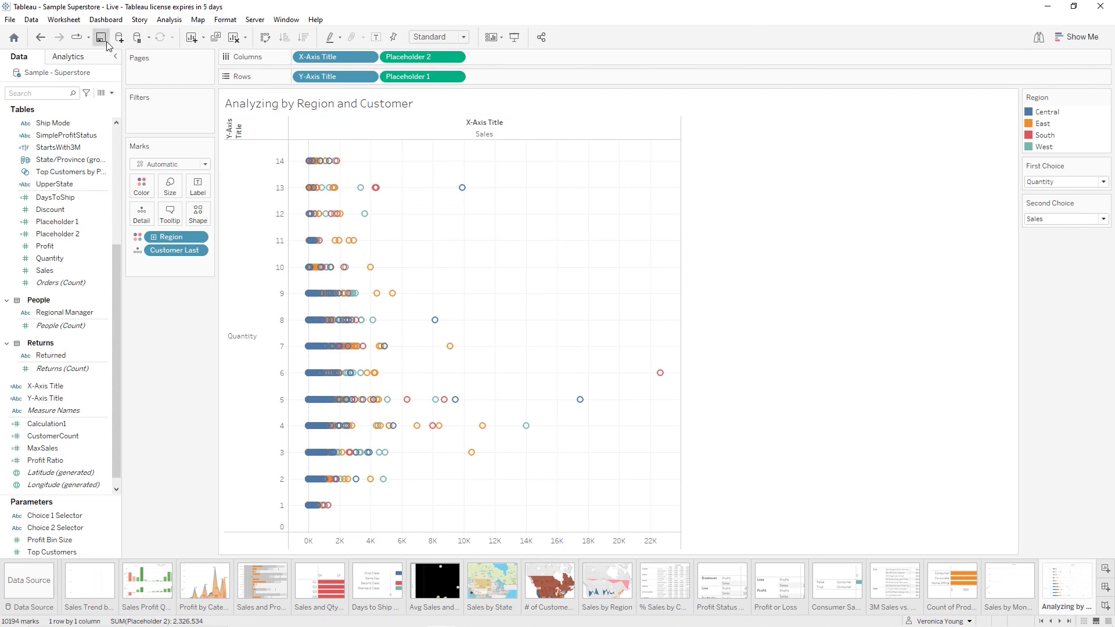